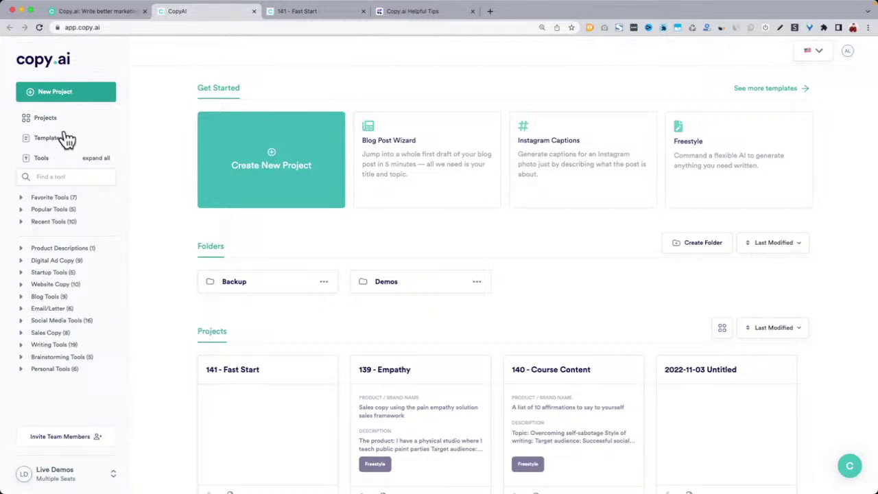
Start a new project from the Welcome / Confirmation Email template in the Email template category
{"action": "left_click", "coordinate": [49, 136]}
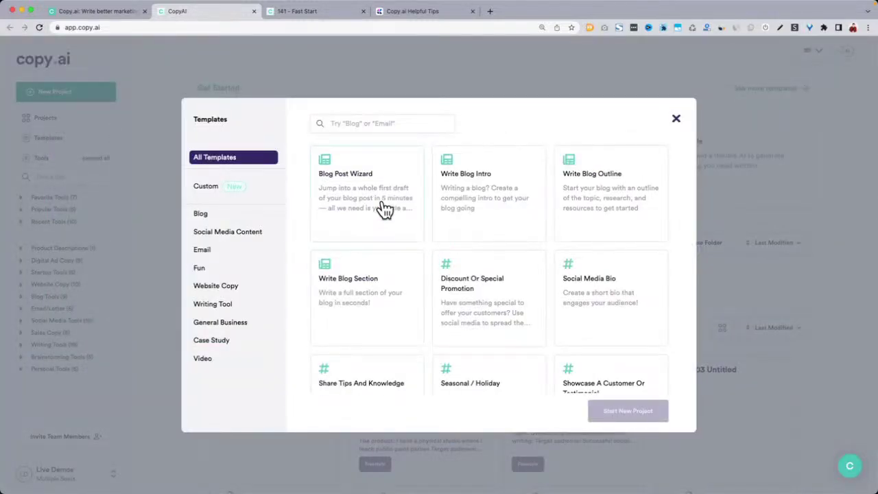
{"action": "key", "text": "super+equal"}
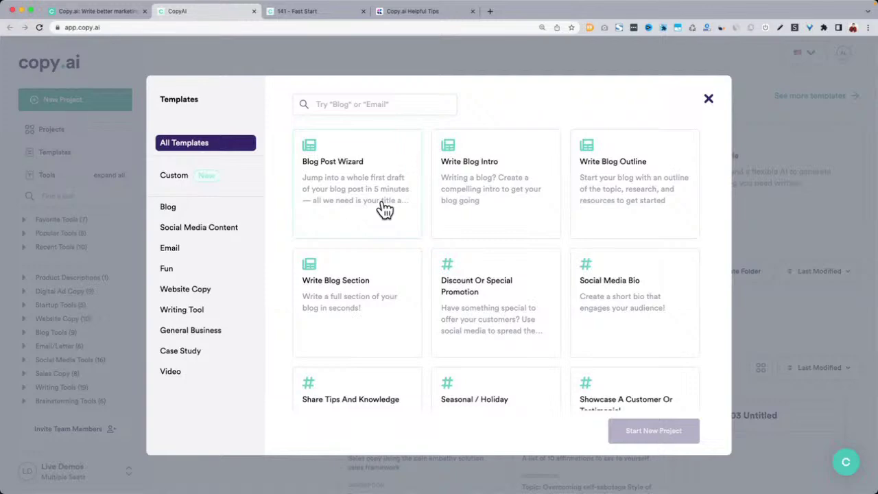
{"action": "left_click", "coordinate": [201, 254]}
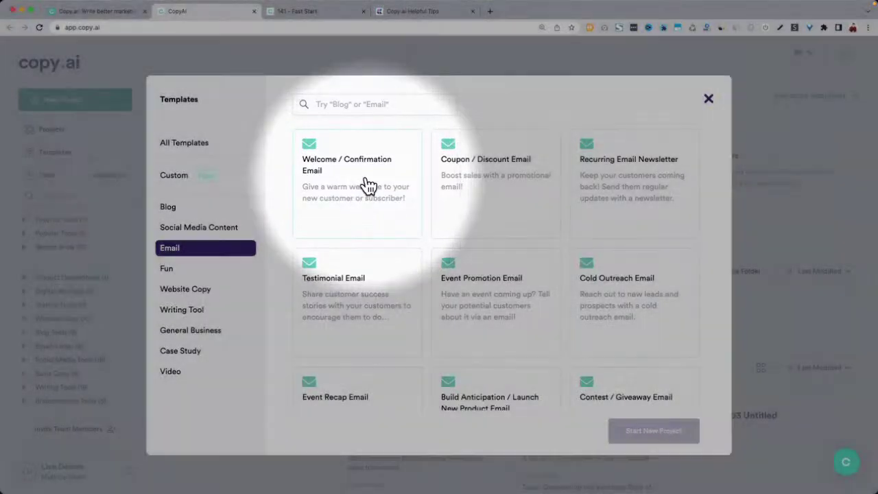
{"action": "left_click", "coordinate": [369, 186]}
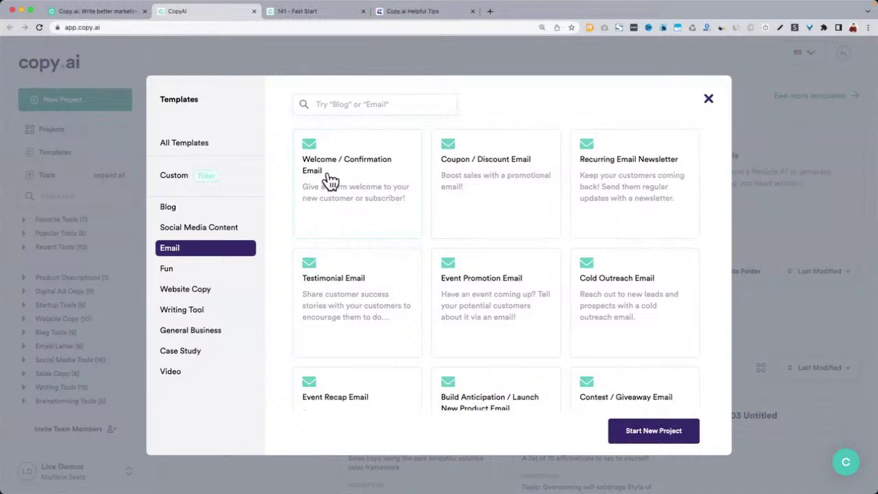
{"action": "left_click", "coordinate": [675, 436]}
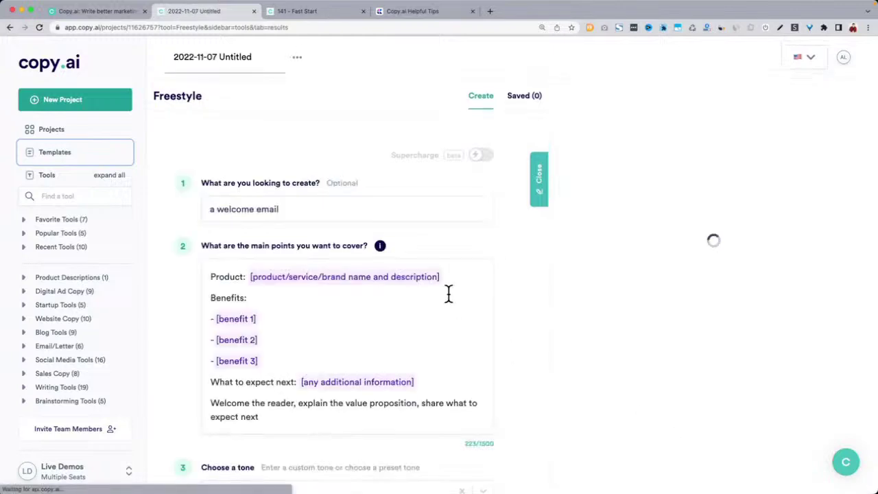
{"action": "scroll", "coordinate": [448, 294], "scroll_direction": "down", "scroll_amount": 1}
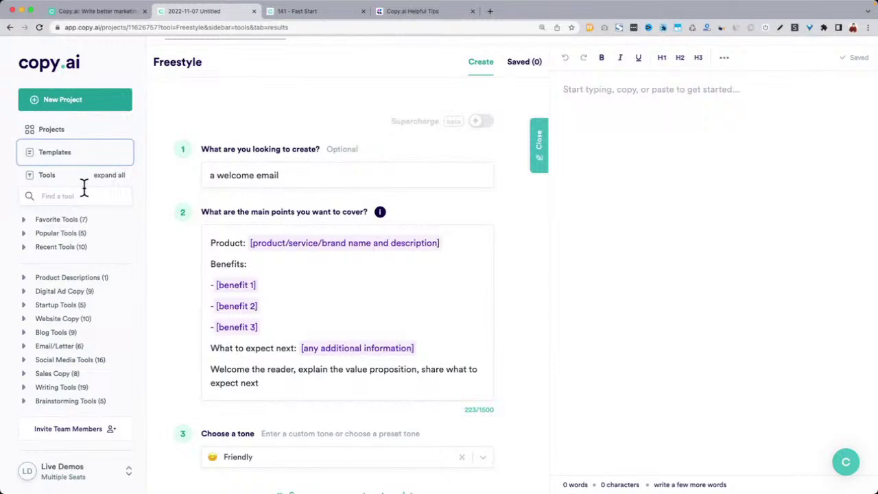
Search the tools for "free" and clear the search
{"action": "left_click", "coordinate": [78, 195]}
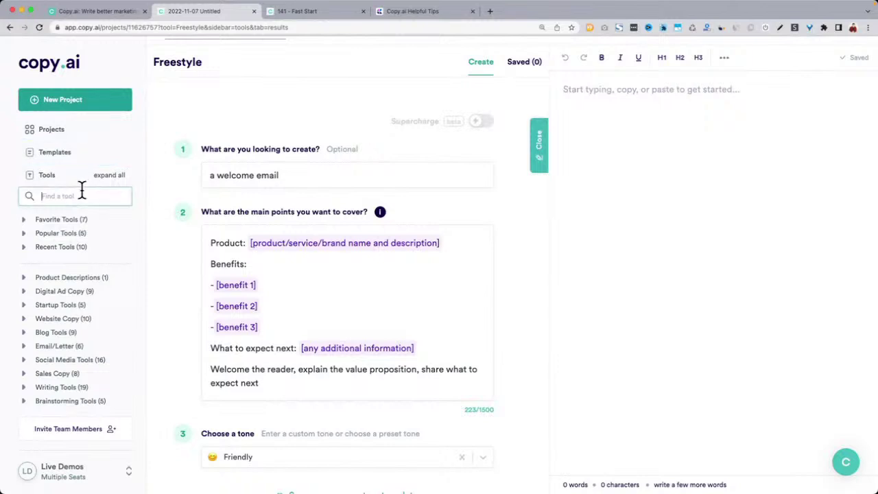
{"action": "type", "text": "free"}
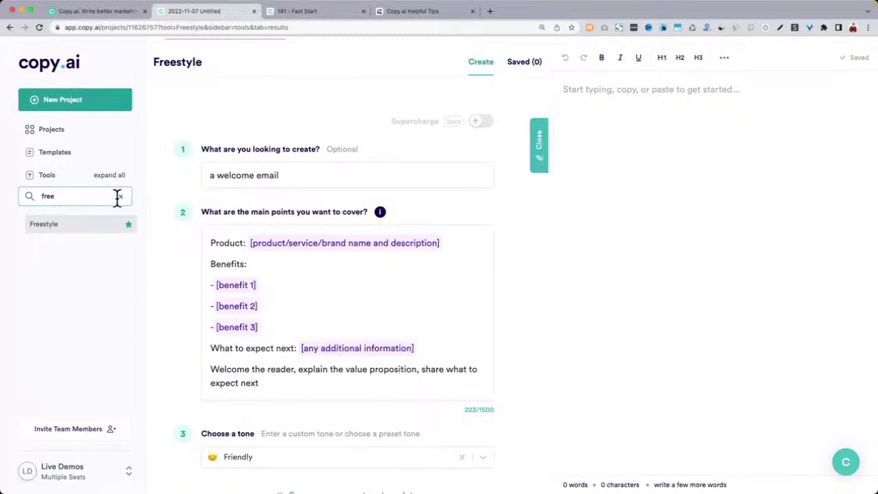
{"action": "left_click", "coordinate": [120, 197]}
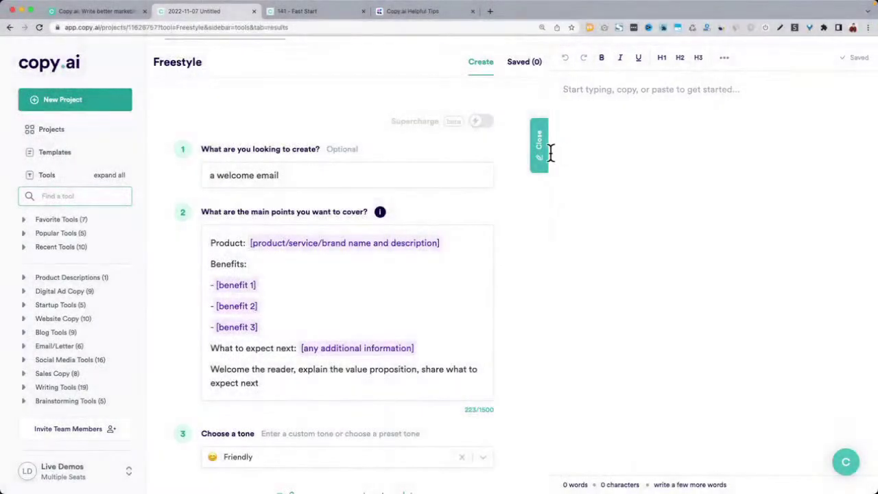
Rename the untitled project as Welcome Email and leave the document editor hidden
{"action": "left_click", "coordinate": [541, 147]}
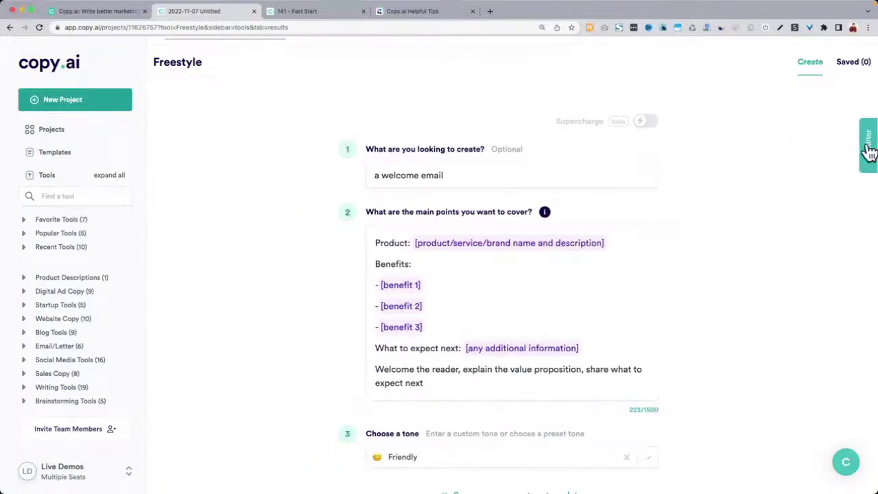
{"action": "scroll", "coordinate": [534, 125], "scroll_direction": "up", "scroll_amount": 1}
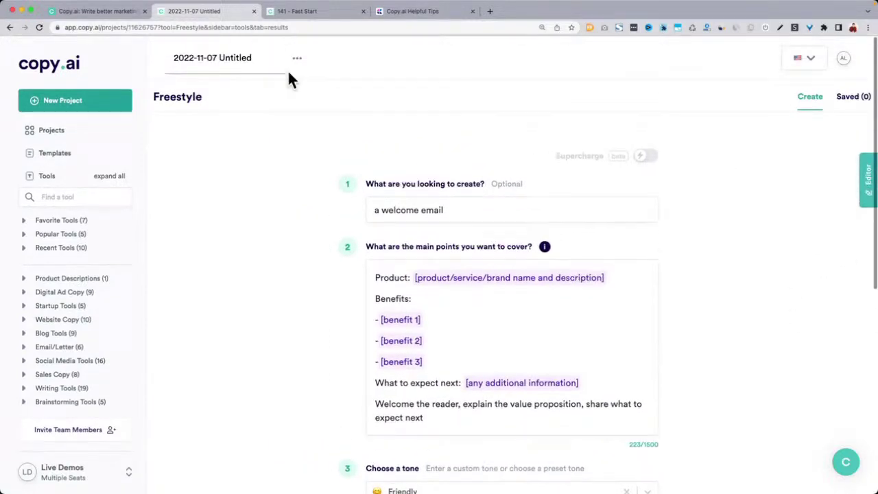
{"action": "left_click", "coordinate": [241, 55]}
{"action": "type", "text": "Welcome Em"}
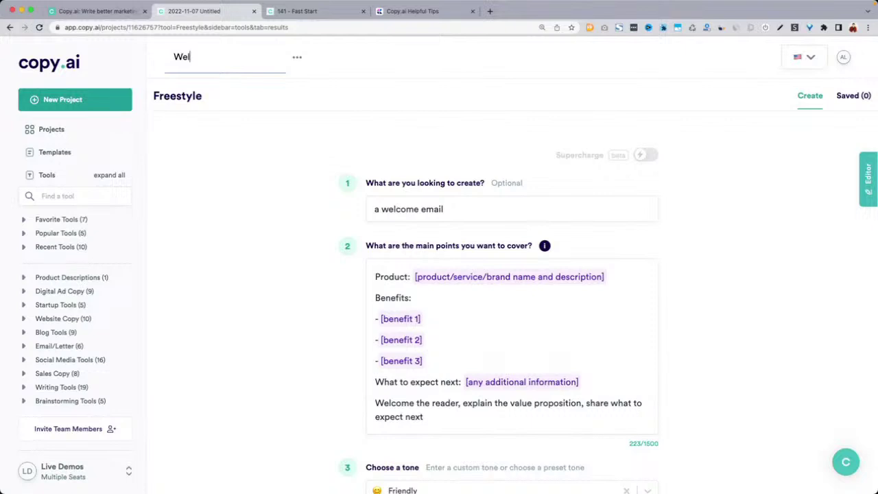
{"action": "type", "text": "ail"}
{"action": "left_click", "coordinate": [865, 185]}
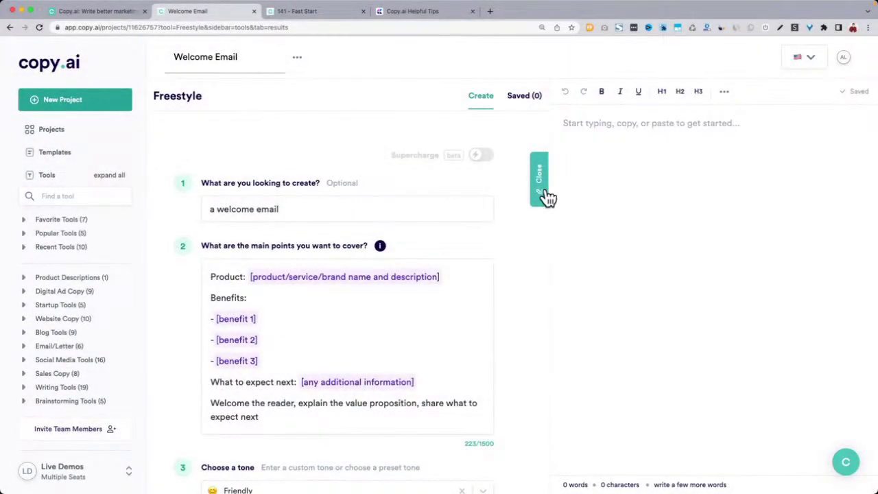
{"action": "left_click", "coordinate": [540, 194]}
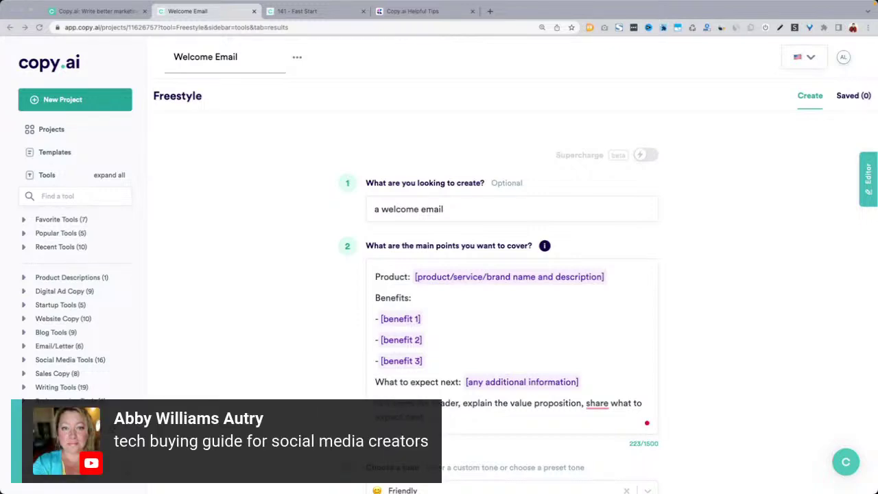
Replace the product placeholder in the main points with "A free tech buying guide for social media creators"
{"action": "left_click", "coordinate": [432, 280]}
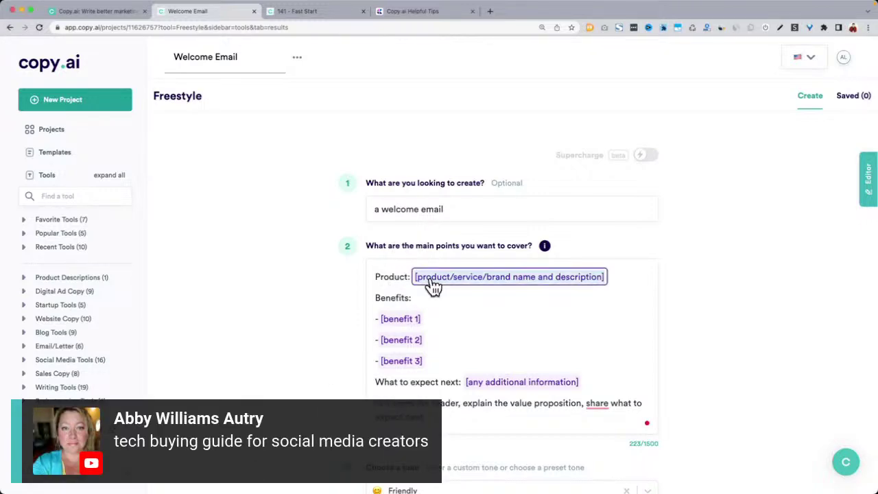
{"action": "type", "text": "A free tech bu"}
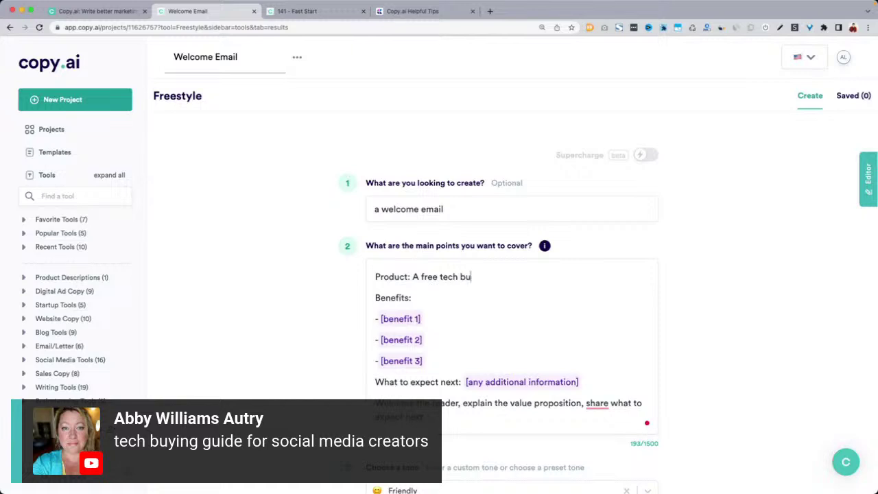
{"action": "type", "text": "ying guide for s"}
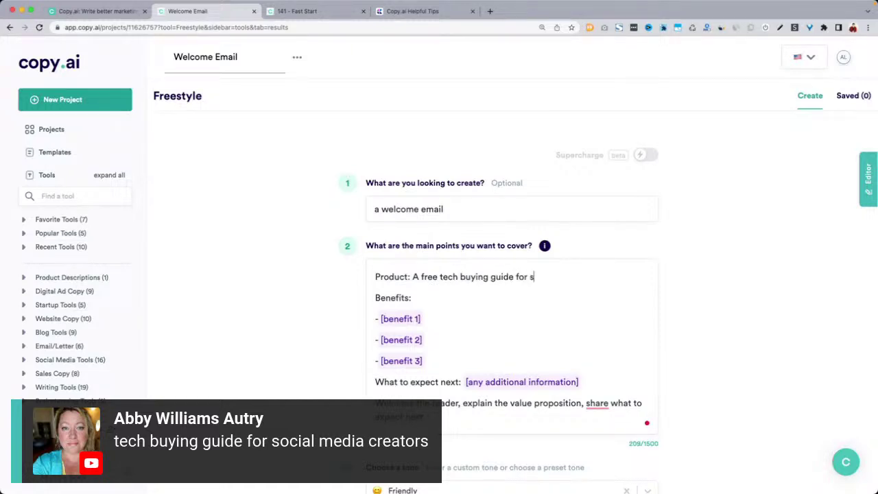
{"action": "type", "text": "ocial media creators"}
Delete the Benefits heading and its three benefit placeholders from the main points
{"action": "left_click", "coordinate": [414, 323]}
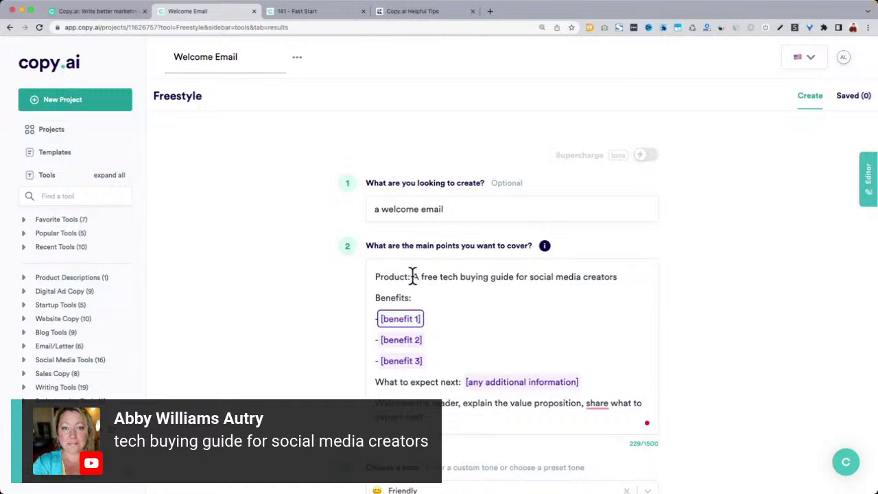
{"action": "left_click_drag", "start_coordinate": [413, 277], "coordinate": [507, 276]}
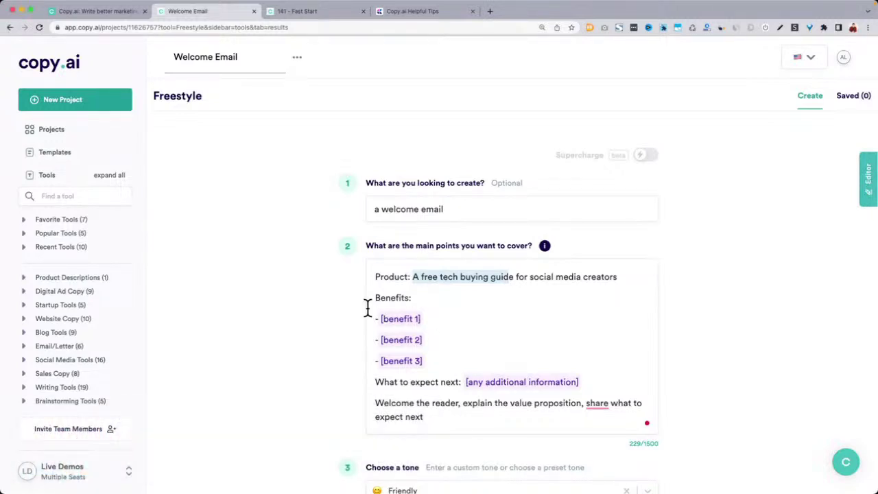
{"action": "left_click_drag", "start_coordinate": [376, 298], "coordinate": [431, 362]}
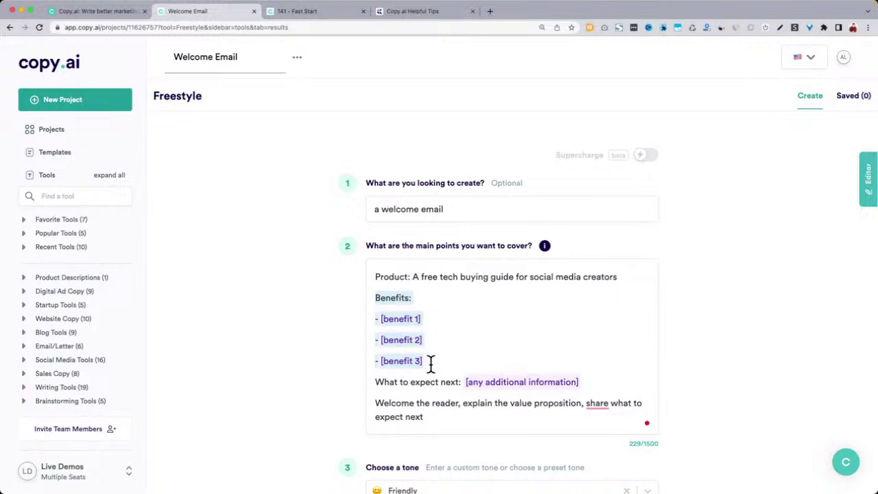
{"action": "key", "text": "BackSpace"}
{"action": "key", "text": "BackSpace"}
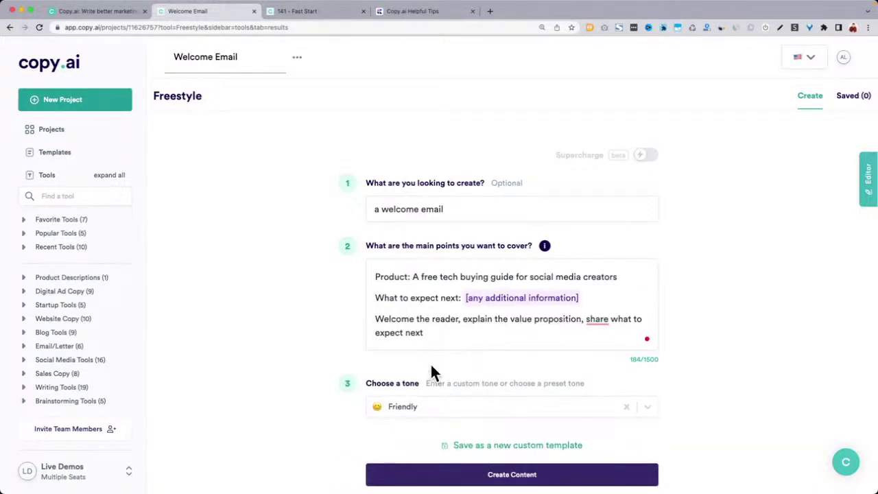
Fill in what to expect next with "get the guide here and join our Facebook group", applying the suggested capitalization of Facebook
{"action": "left_click", "coordinate": [516, 309]}
{"action": "type", "text": "ge"}
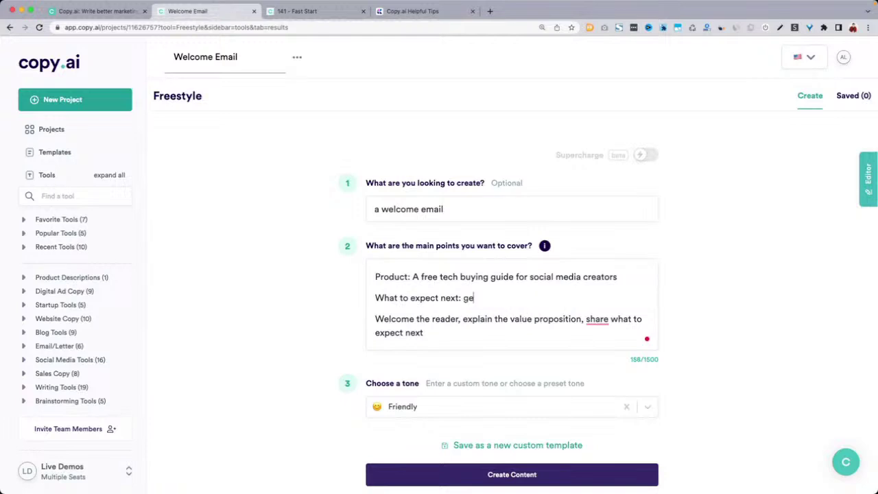
{"action": "type", "text": "t the guide here"}
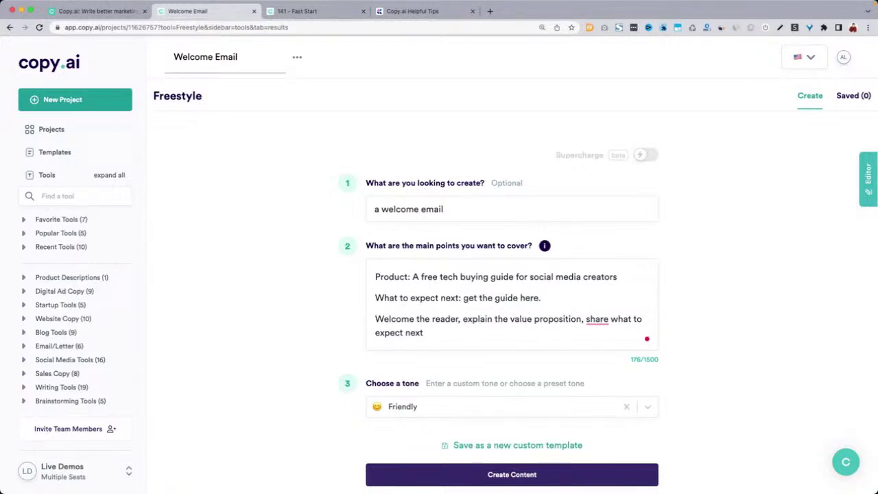
{"action": "type", "text": " and join our facebook group"}
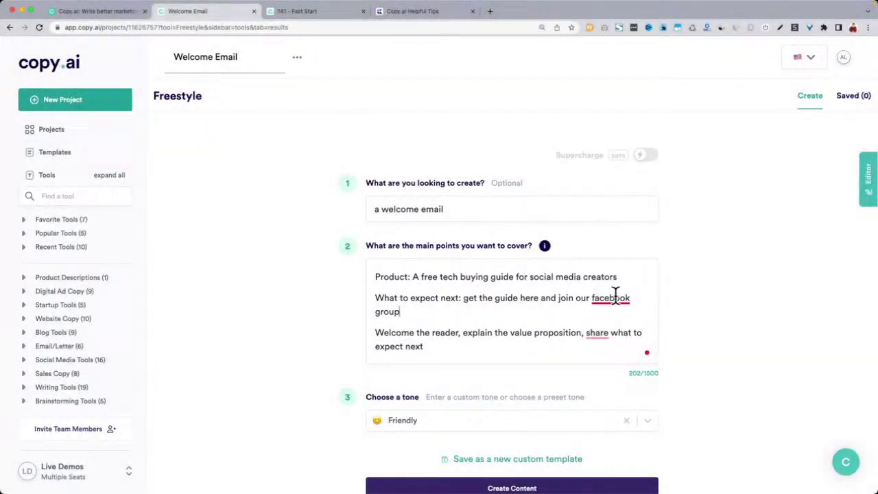
{"action": "mouse_move", "coordinate": [613, 298]}
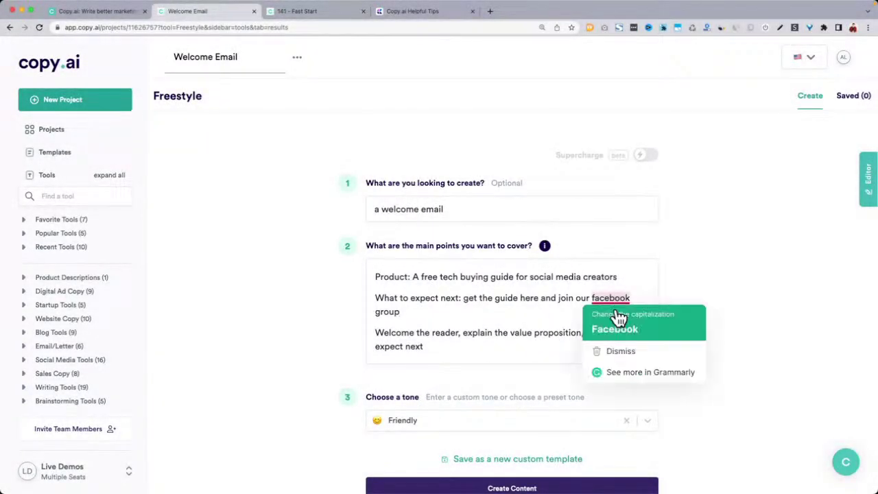
{"action": "left_click", "coordinate": [617, 327]}
Examine the closing instruction about welcoming the reader, explaining the value proposition and sharing what to expect next
{"action": "left_click_drag", "start_coordinate": [377, 334], "coordinate": [441, 353]}
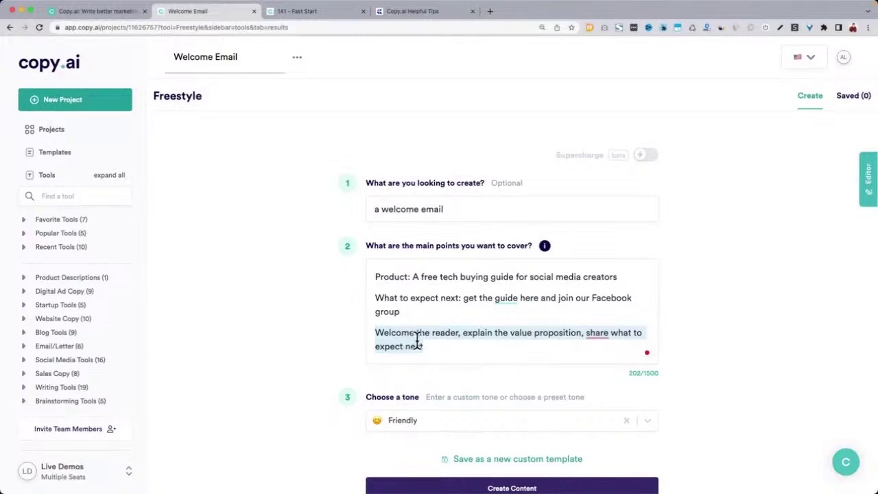
{"action": "scroll", "coordinate": [416, 339], "scroll_direction": "up", "scroll_amount": 5}
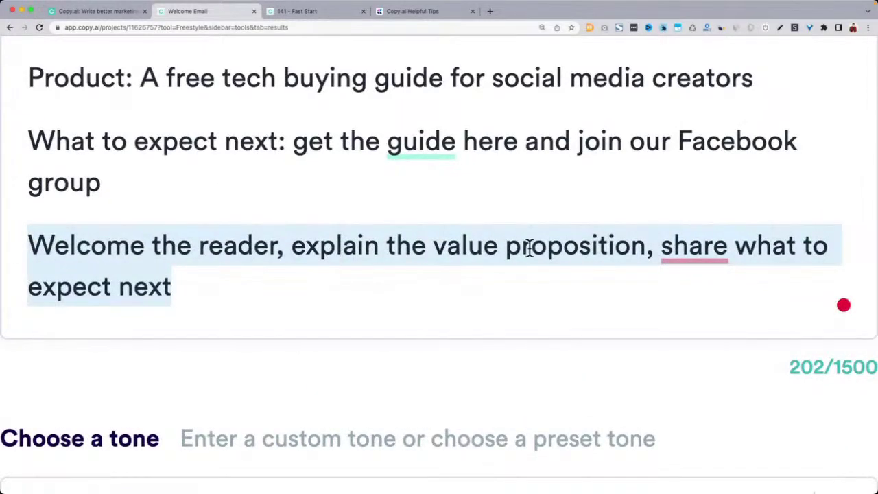
{"action": "scroll", "coordinate": [355, 223], "scroll_direction": "down", "scroll_amount": 5}
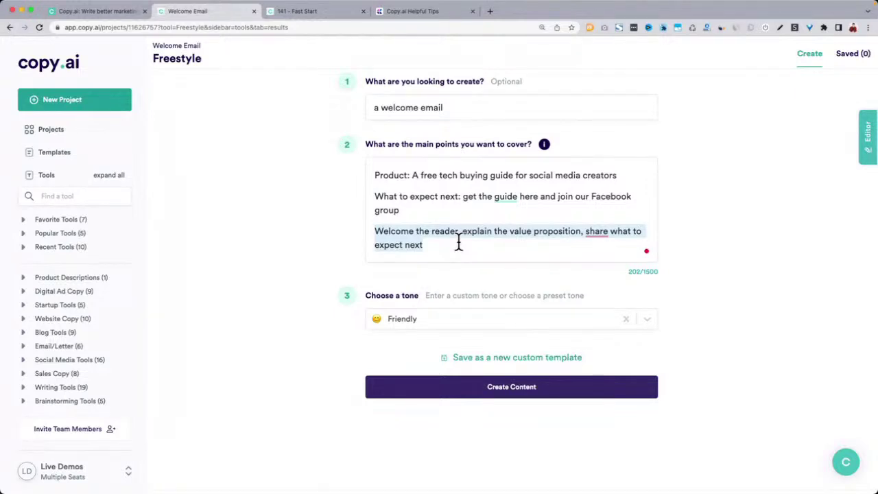
Review the preset tones, choose Friendly, and generate the welcome email content
{"action": "left_click", "coordinate": [384, 318]}
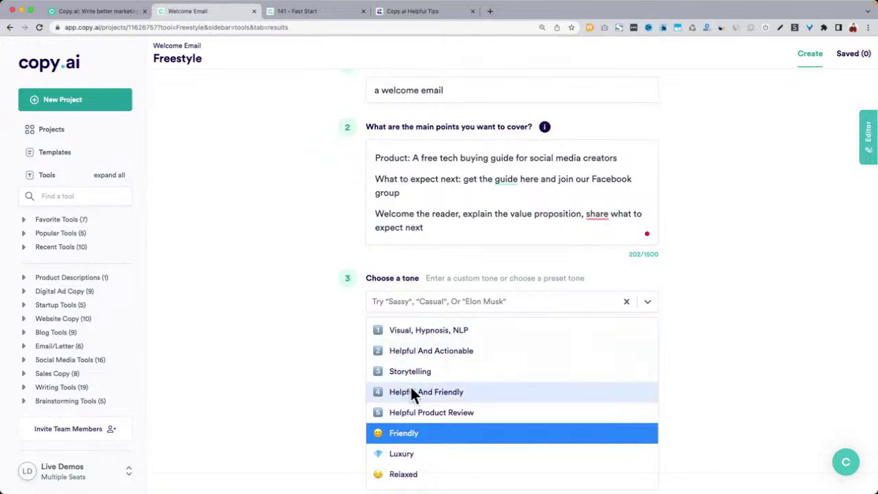
{"action": "scroll", "coordinate": [414, 385], "scroll_direction": "down", "scroll_amount": 3}
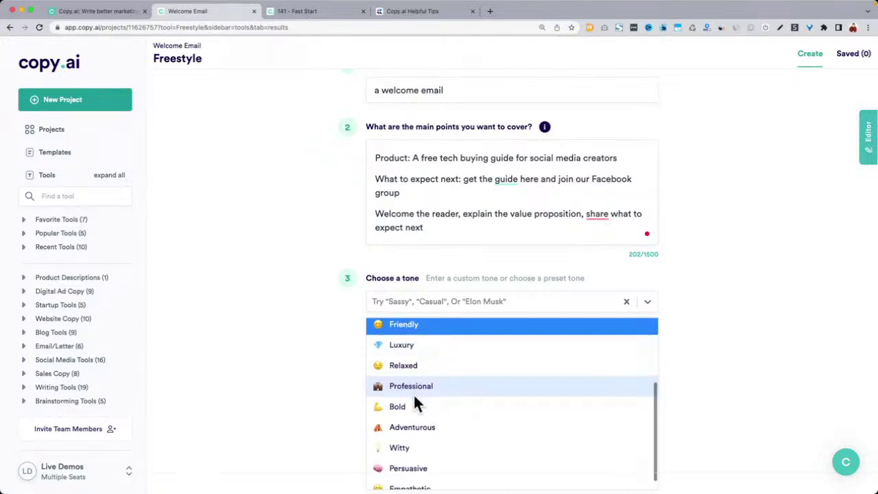
{"action": "scroll", "coordinate": [414, 395], "scroll_direction": "down", "scroll_amount": 1}
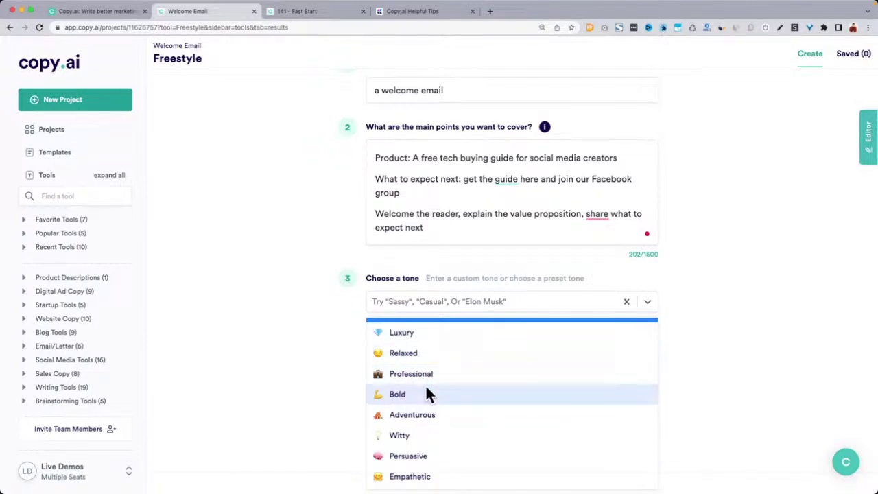
{"action": "scroll", "coordinate": [425, 394], "scroll_direction": "up", "scroll_amount": 1}
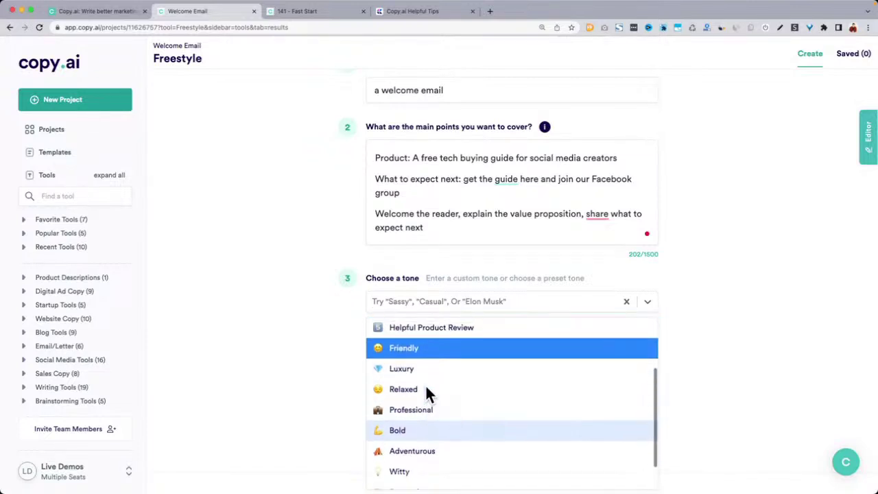
{"action": "left_click", "coordinate": [399, 353]}
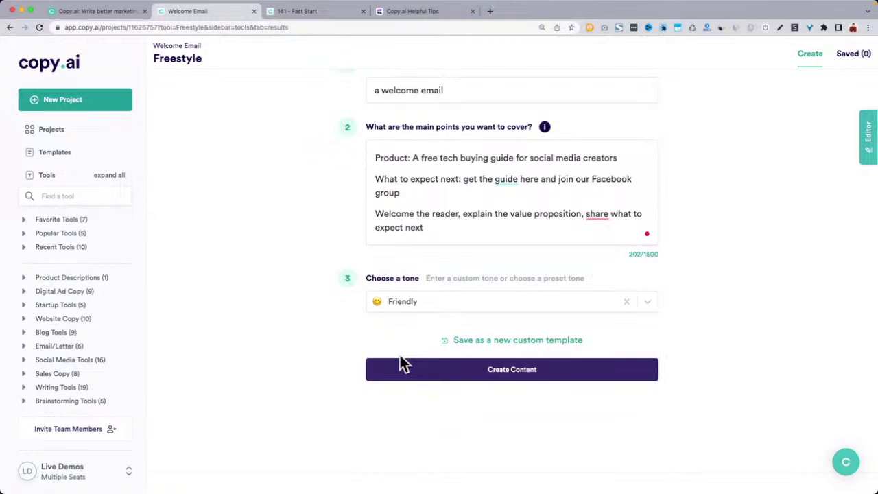
{"action": "left_click", "coordinate": [495, 376]}
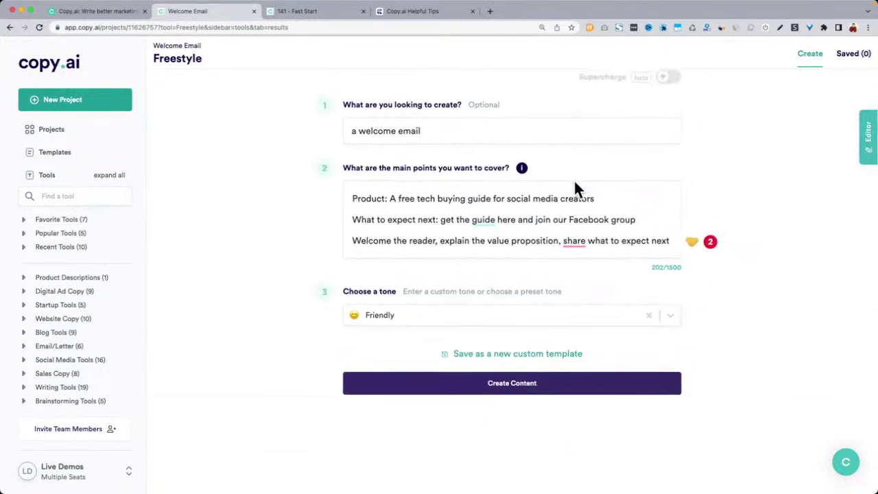
{"action": "scroll", "coordinate": [254, 215], "scroll_direction": "down", "scroll_amount": 1}
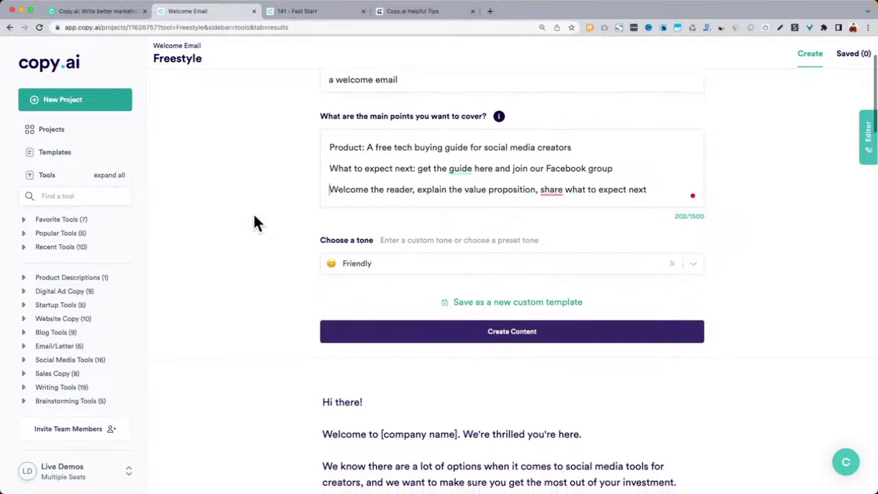
Read through the first generated email, focusing on its paragraphs about social media tool options and what the guide covers
{"action": "scroll", "coordinate": [253, 214], "scroll_direction": "down", "scroll_amount": 5}
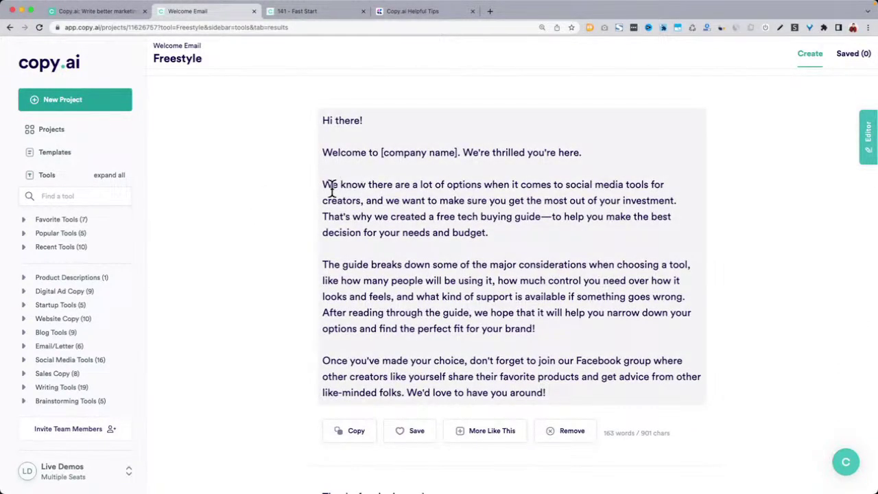
{"action": "left_click_drag", "start_coordinate": [595, 185], "coordinate": [681, 195]}
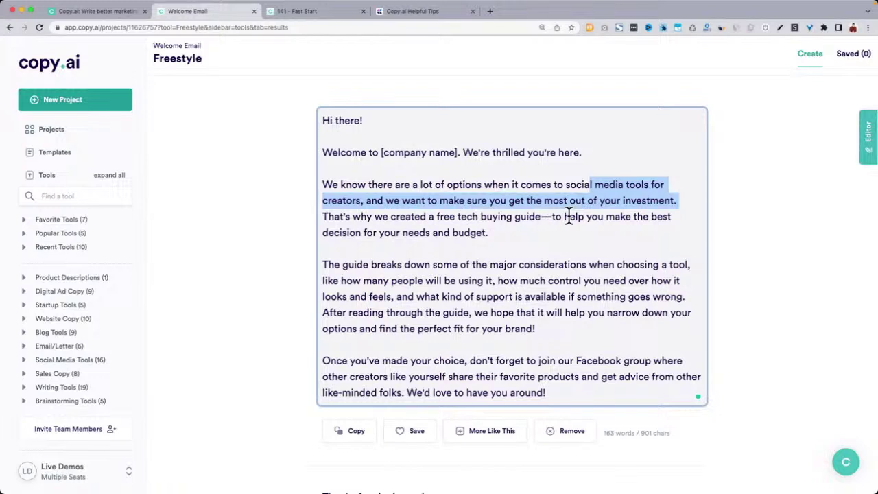
{"action": "left_click", "coordinate": [352, 233]}
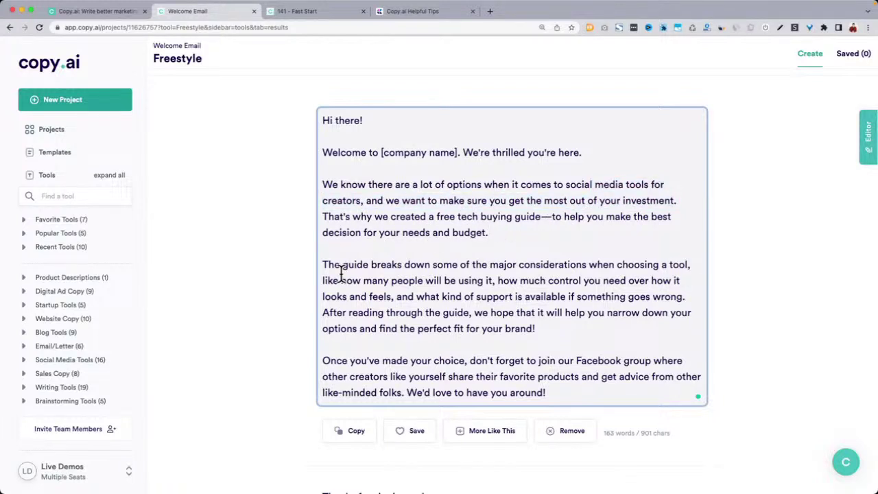
{"action": "left_click_drag", "start_coordinate": [324, 264], "coordinate": [516, 276]}
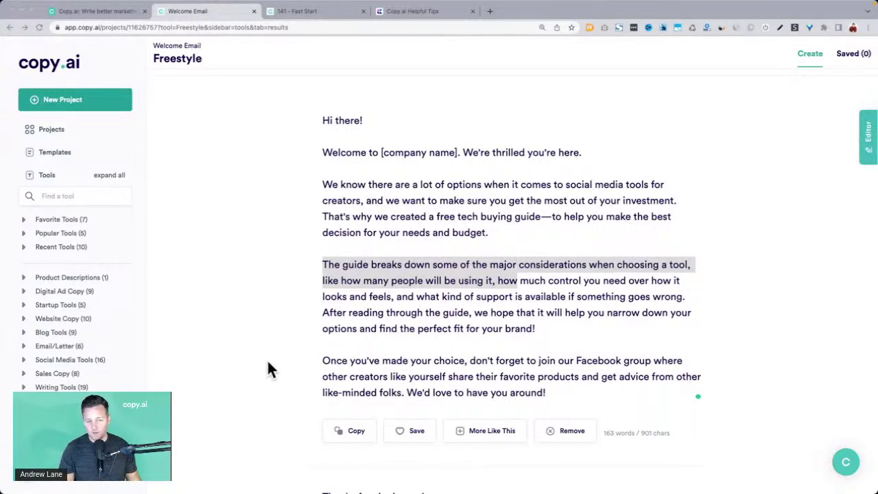
{"action": "scroll", "coordinate": [280, 265], "scroll_direction": "down", "scroll_amount": 2}
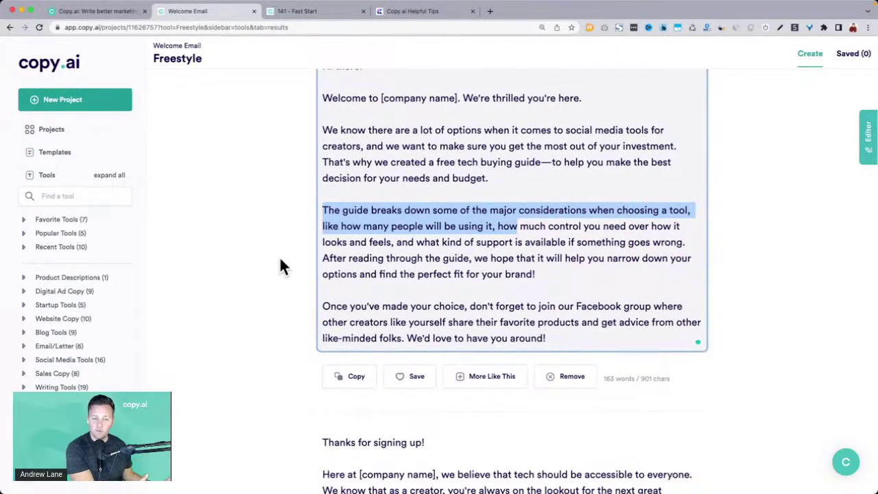
{"action": "scroll", "coordinate": [280, 261], "scroll_direction": "up", "scroll_amount": 2}
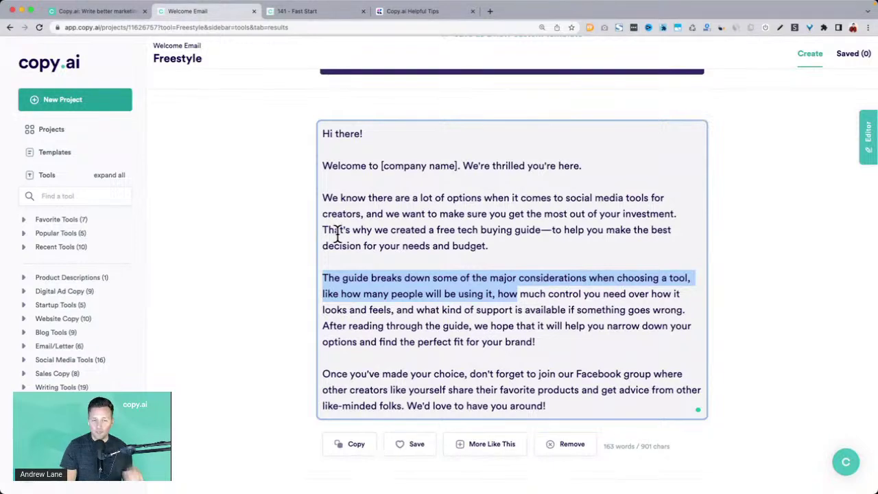
Compare the product description and its audience in the main points with the first email's paragraph about the guide
{"action": "scroll", "coordinate": [336, 232], "scroll_direction": "up", "scroll_amount": 5}
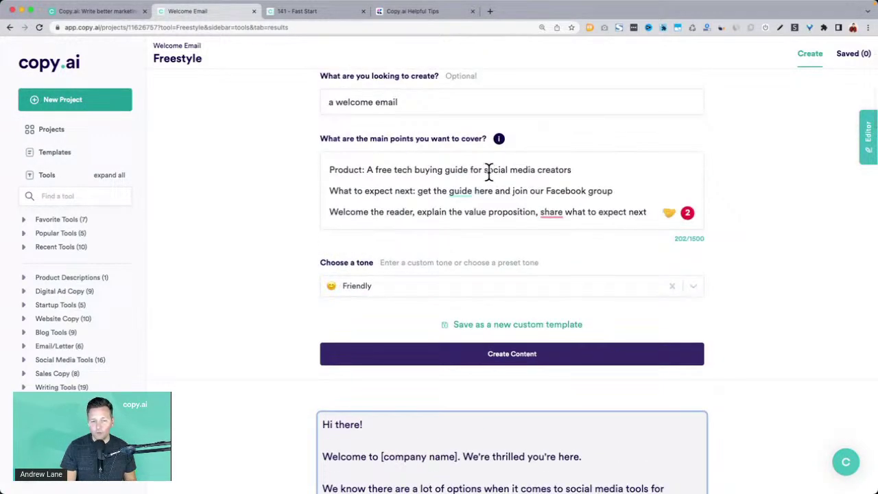
{"action": "scroll", "coordinate": [487, 173], "scroll_direction": "up", "scroll_amount": 5}
{"action": "left_click_drag", "start_coordinate": [341, 267], "coordinate": [597, 274]}
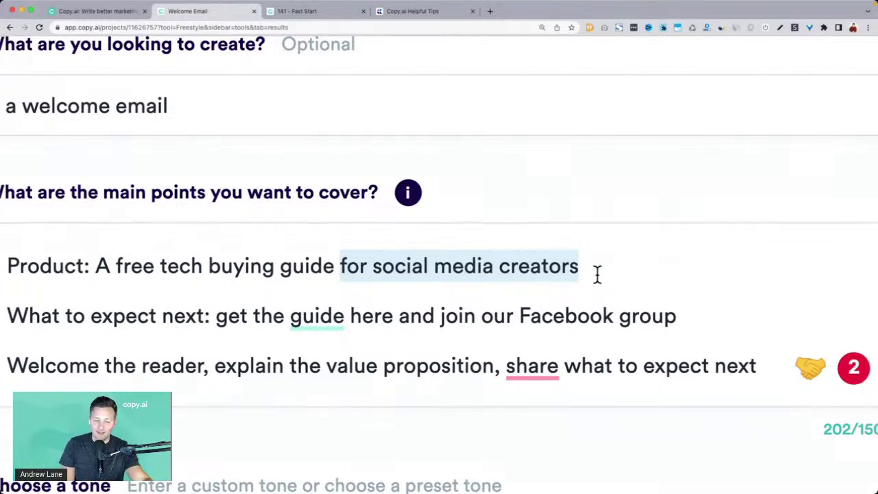
{"action": "left_click", "coordinate": [185, 314]}
{"action": "left_click_drag", "start_coordinate": [94, 266], "coordinate": [336, 265]}
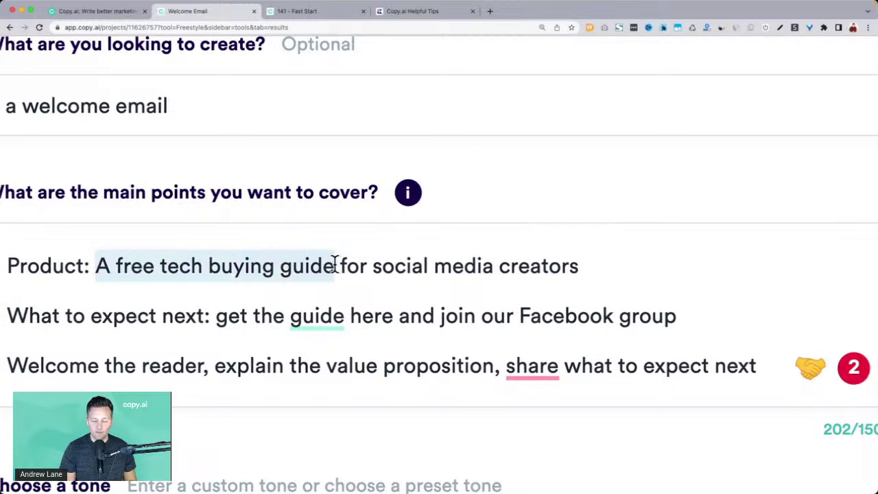
{"action": "left_click", "coordinate": [440, 266]}
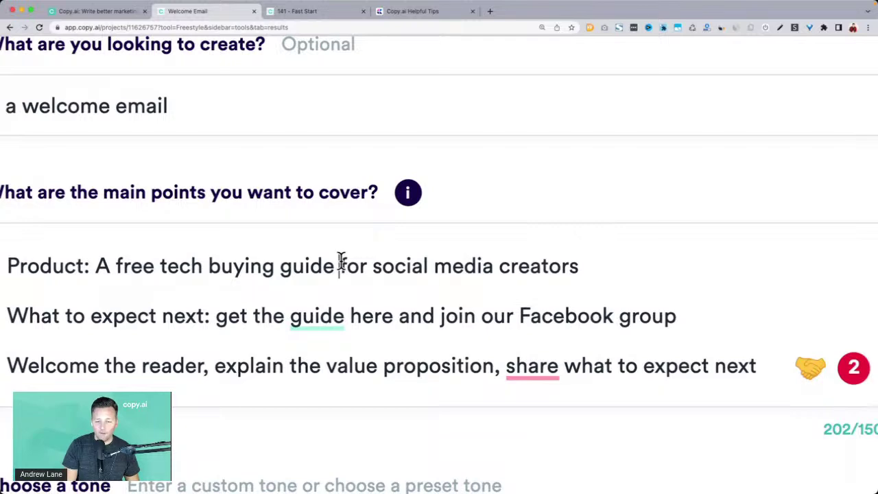
{"action": "left_click_drag", "start_coordinate": [341, 265], "coordinate": [597, 266]}
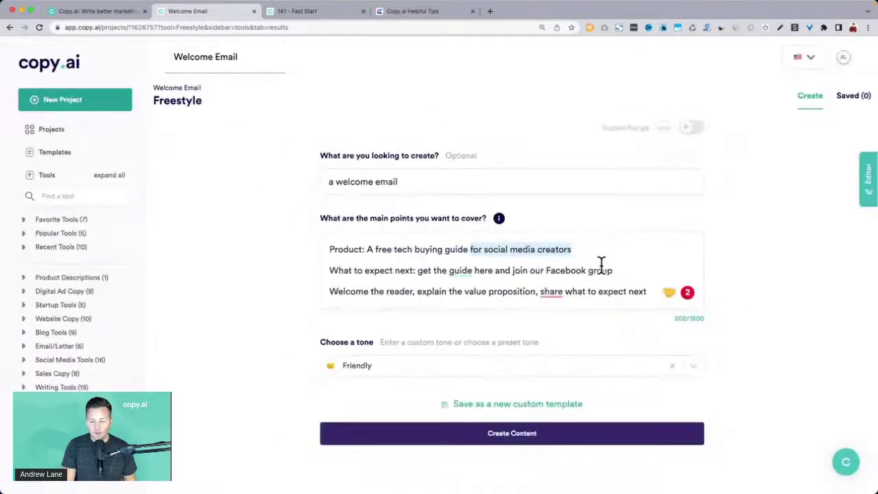
{"action": "scroll", "coordinate": [553, 363], "scroll_direction": "down", "scroll_amount": 5}
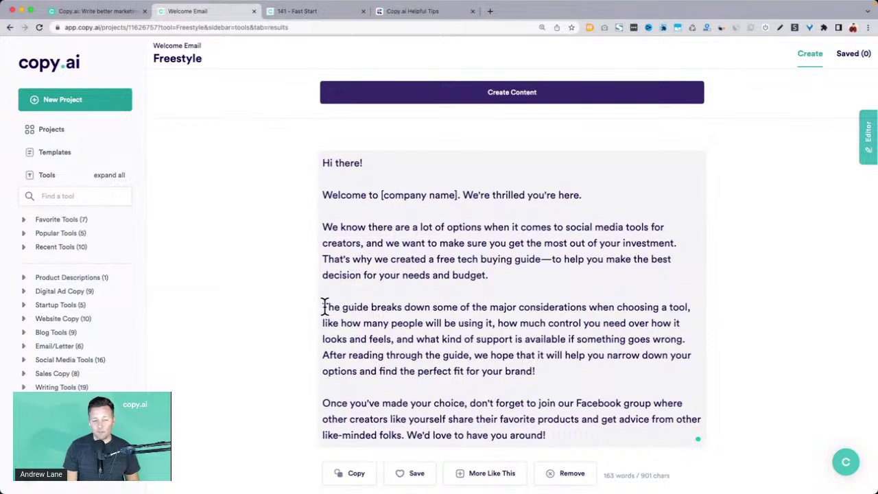
{"action": "left_click_drag", "start_coordinate": [323, 307], "coordinate": [501, 323]}
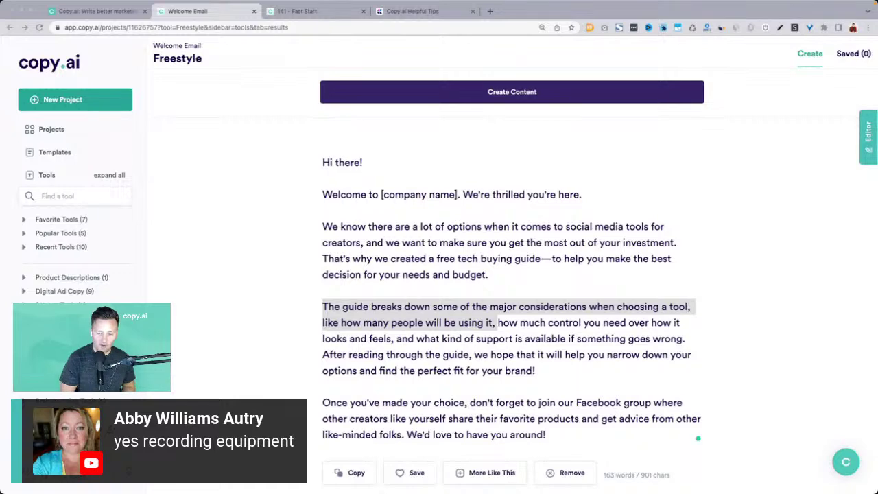
Extend the product description in the main points with "to help them buy the right tools to create more engaging video content"
{"action": "scroll", "coordinate": [557, 405], "scroll_direction": "up", "scroll_amount": 5}
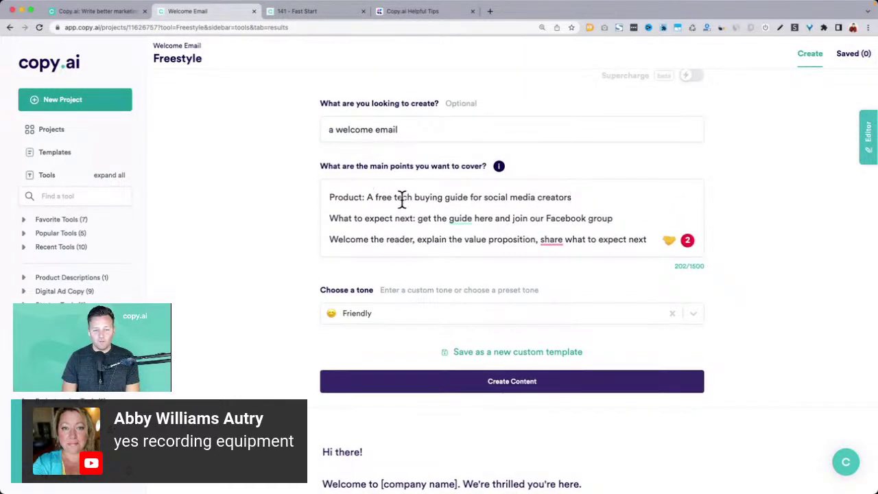
{"action": "key", "text": "super+plus"}
{"action": "key", "text": "super+plus"}
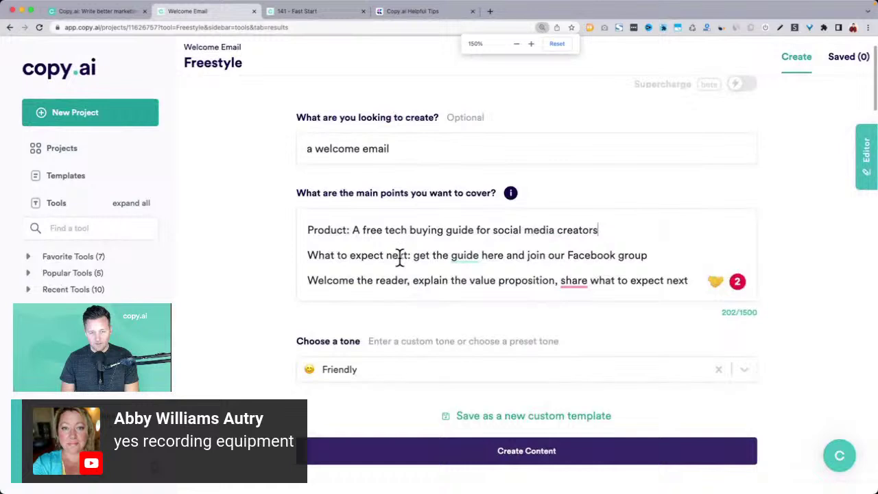
{"action": "left_click", "coordinate": [622, 228]}
{"action": "type", "text": "."}
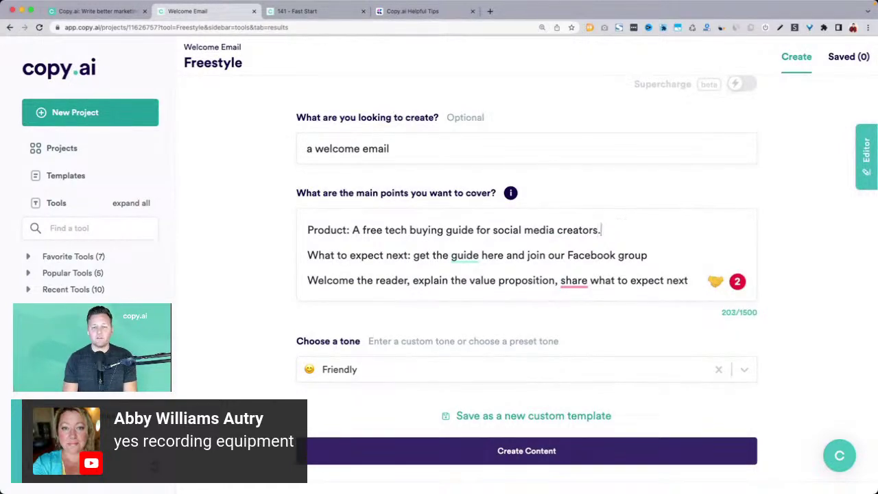
{"action": "key", "text": "BackSpace"}
{"action": "type", "text": "to help "}
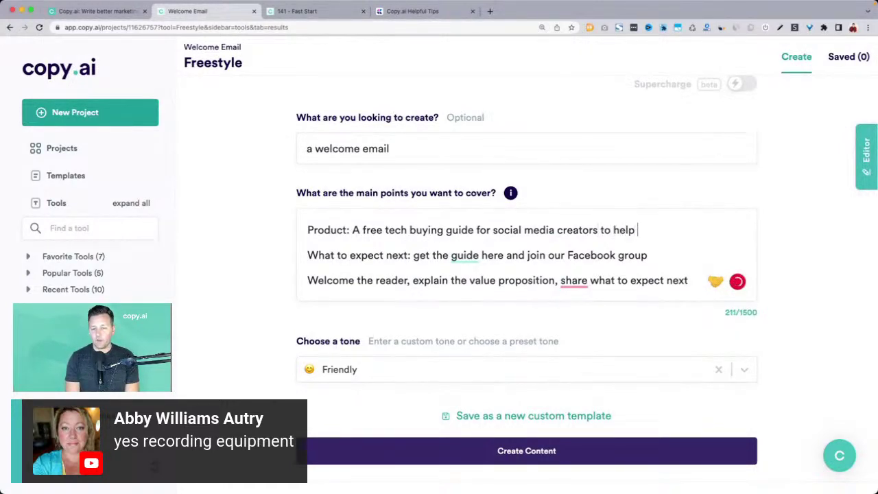
{"action": "type", "text": "them buy the "}
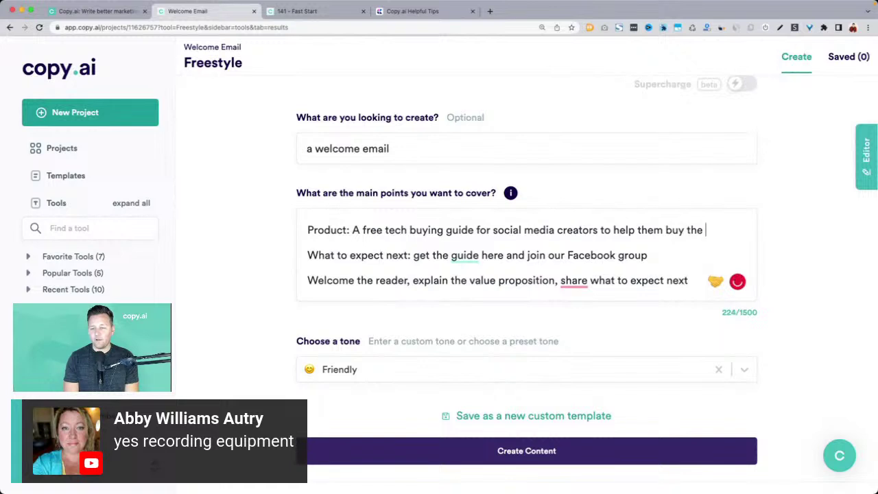
{"action": "type", "text": "right tools to c"}
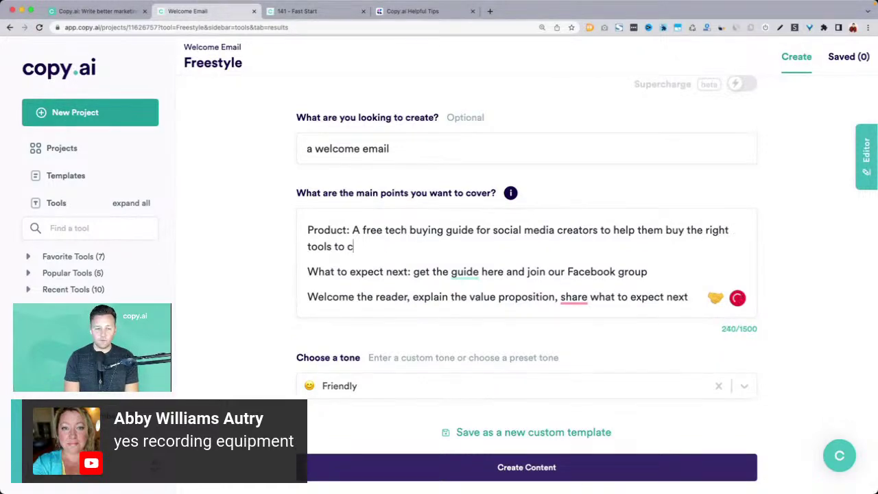
{"action": "type", "text": "reate more engaging video "}
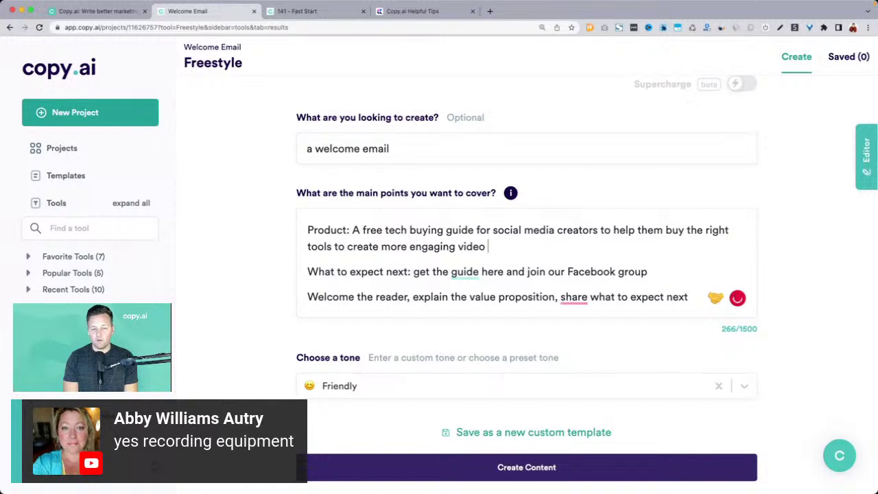
{"action": "type", "text": "content"}
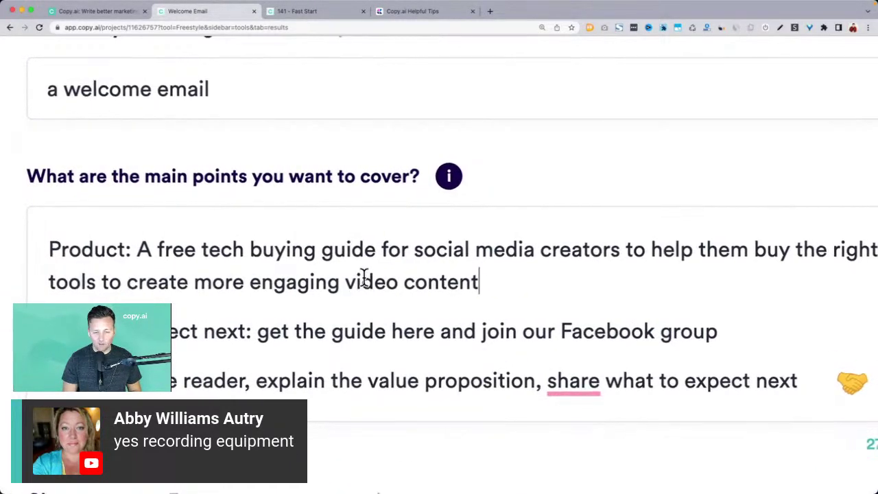
Save the first generated email, the one opening with "Hi there!"
{"action": "scroll", "coordinate": [364, 280], "scroll_direction": "down", "scroll_amount": 5}
{"action": "left_click", "coordinate": [261, 318]}
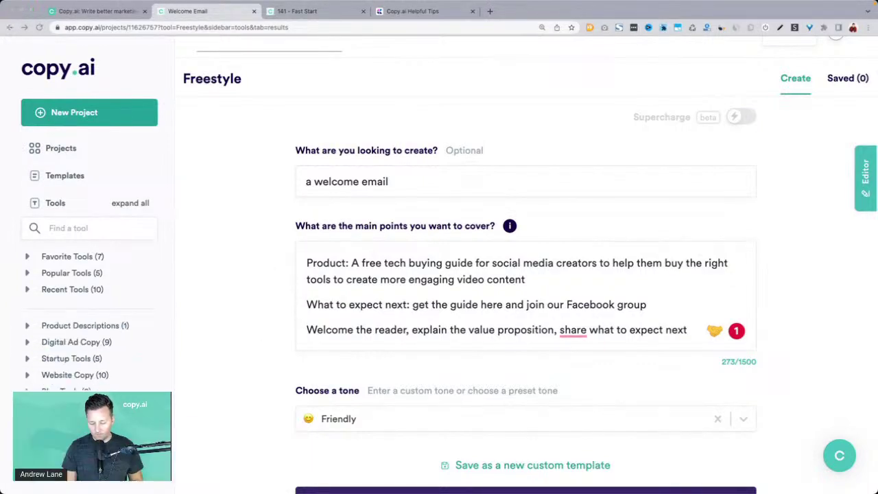
{"action": "scroll", "coordinate": [261, 296], "scroll_direction": "down", "scroll_amount": 10}
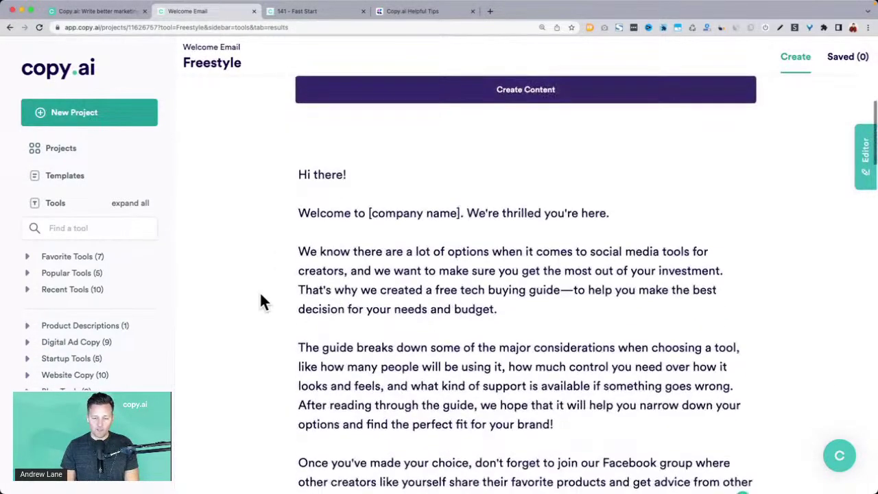
{"action": "scroll", "coordinate": [261, 299], "scroll_direction": "up", "scroll_amount": 2}
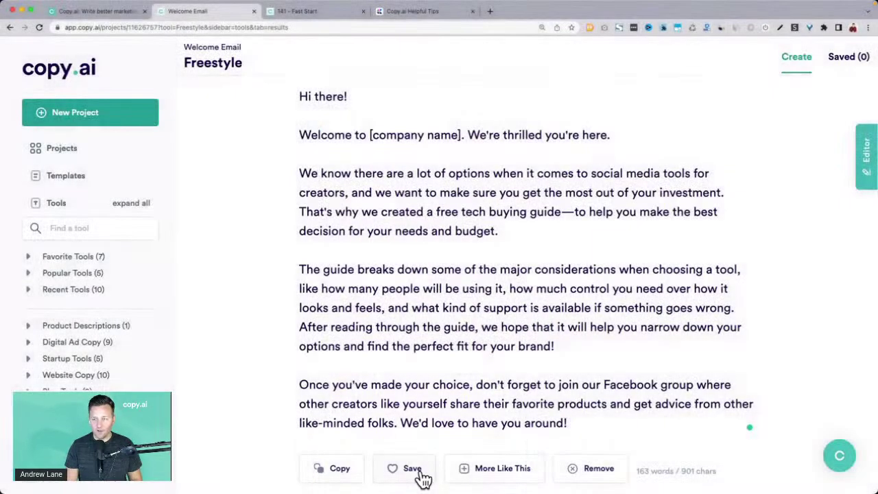
{"action": "left_click", "coordinate": [415, 470]}
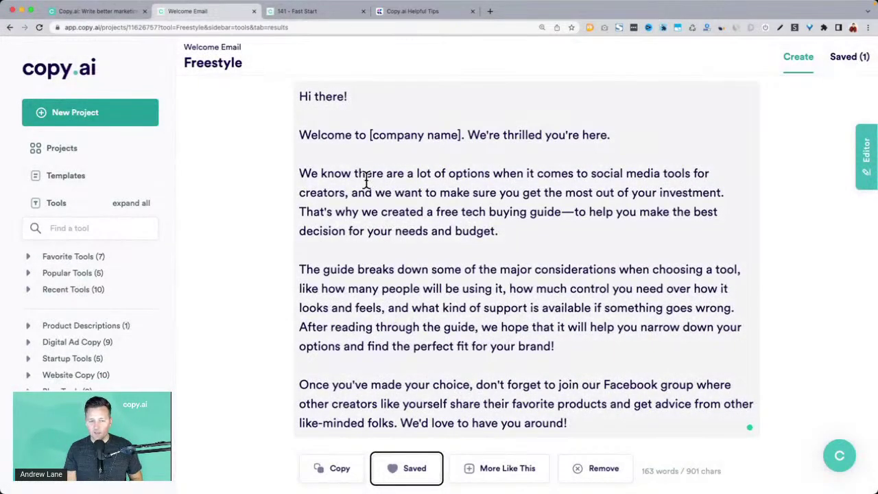
Review the alternative emails opening with "Thanks for signing up!" and "Hey there!"
{"action": "scroll", "coordinate": [383, 320], "scroll_direction": "down", "scroll_amount": 1}
{"action": "scroll", "coordinate": [383, 320], "scroll_direction": "down", "scroll_amount": 6}
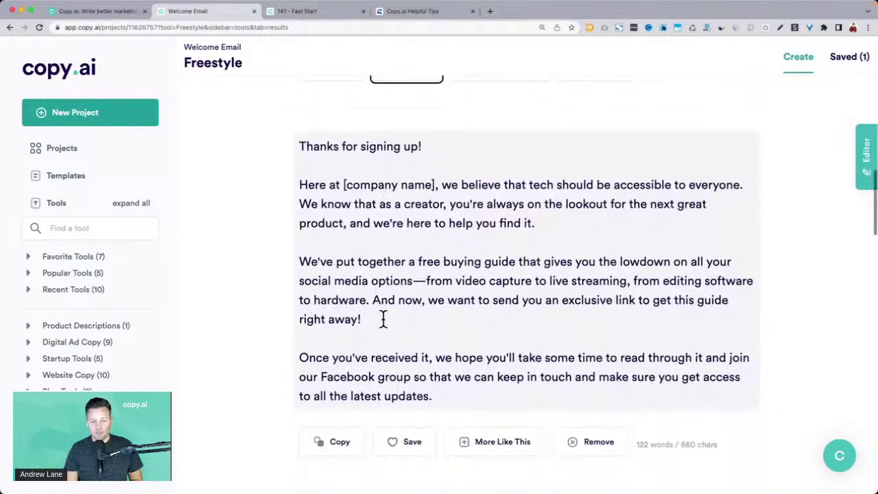
{"action": "left_click_drag", "start_coordinate": [306, 144], "coordinate": [465, 339]}
{"action": "scroll", "coordinate": [465, 339], "scroll_direction": "down", "scroll_amount": 5}
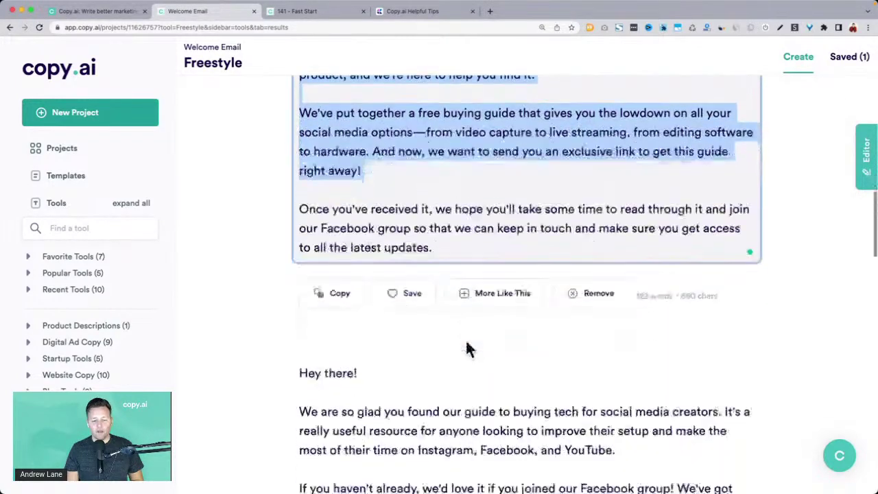
{"action": "scroll", "coordinate": [464, 339], "scroll_direction": "down", "scroll_amount": 2}
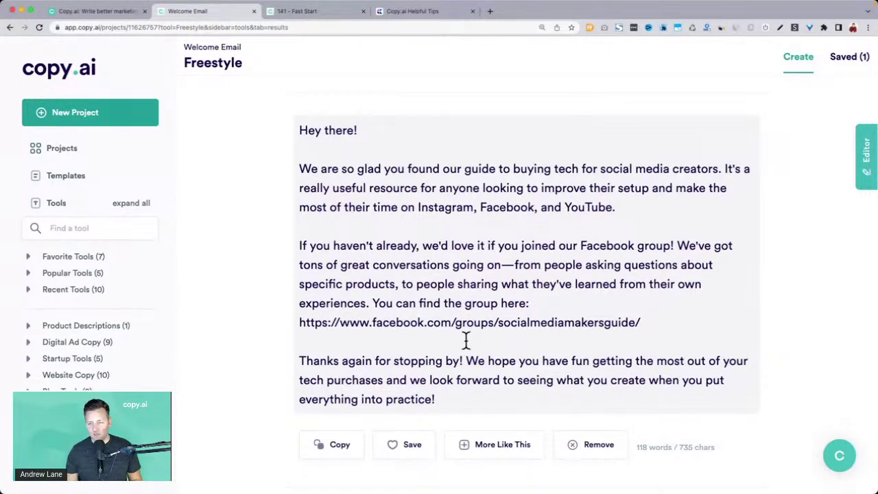
Open the editor beside the results, review the introduction and guide paragraphs of the "Thanks for signing up!" email, and save that email
{"action": "left_click", "coordinate": [866, 157]}
{"action": "scroll", "coordinate": [425, 308], "scroll_direction": "up", "scroll_amount": 5}
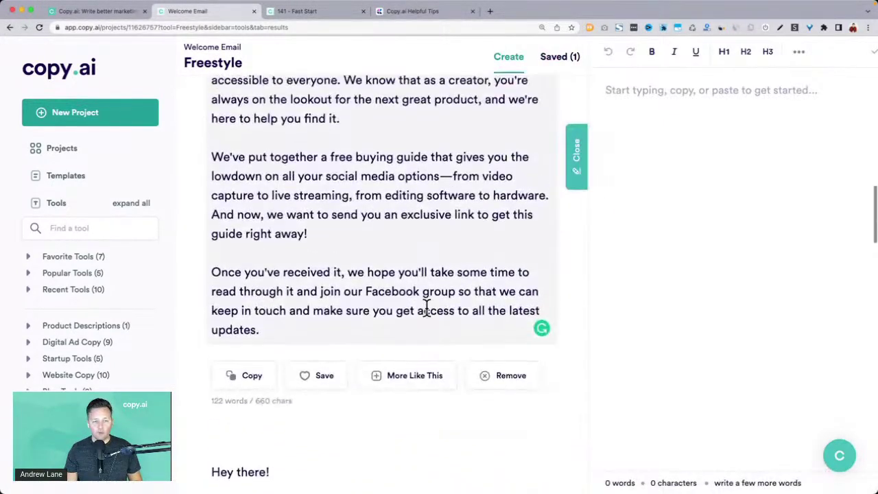
{"action": "scroll", "coordinate": [426, 308], "scroll_direction": "up", "scroll_amount": 4}
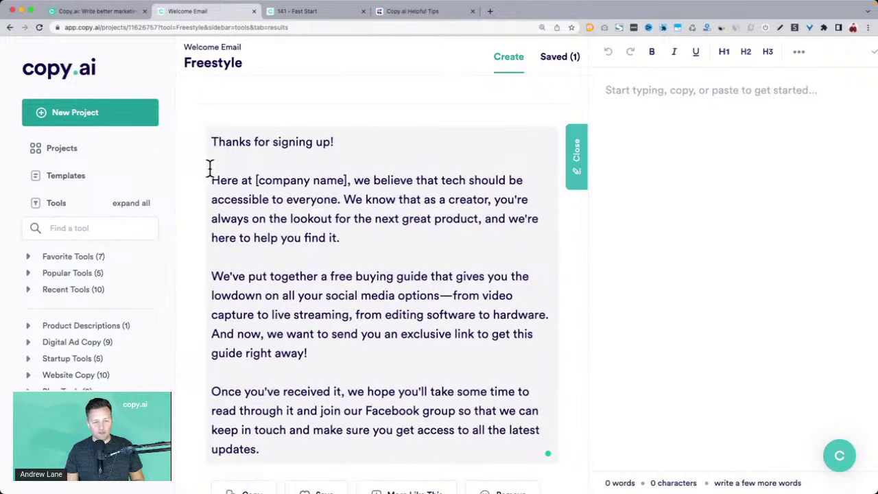
{"action": "left_click_drag", "start_coordinate": [211, 177], "coordinate": [361, 181]}
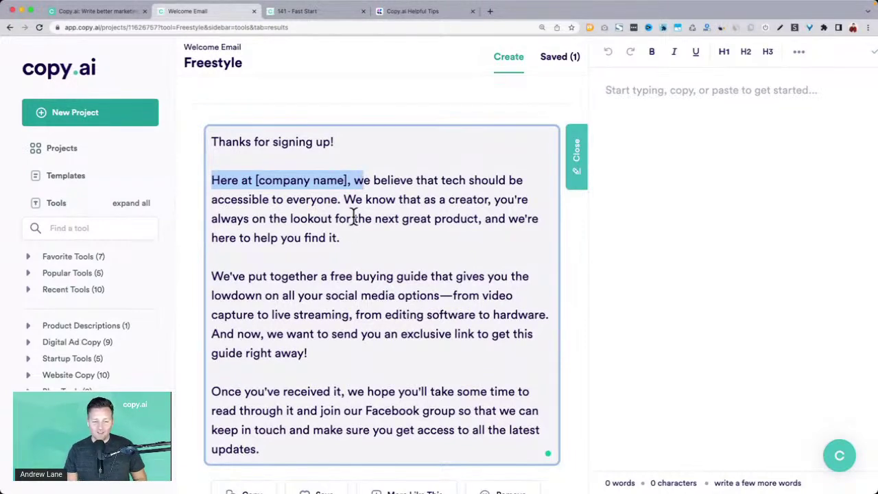
{"action": "left_click_drag", "start_coordinate": [353, 240], "coordinate": [211, 180]}
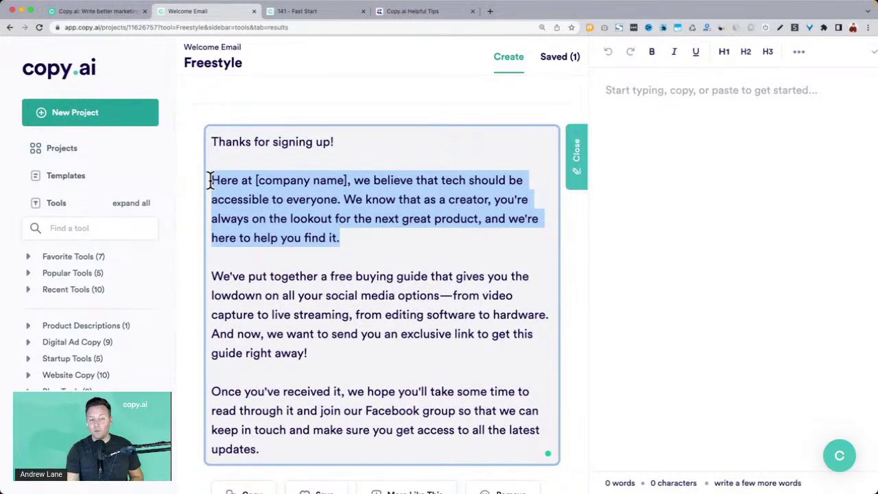
{"action": "triple_click", "coordinate": [304, 200]}
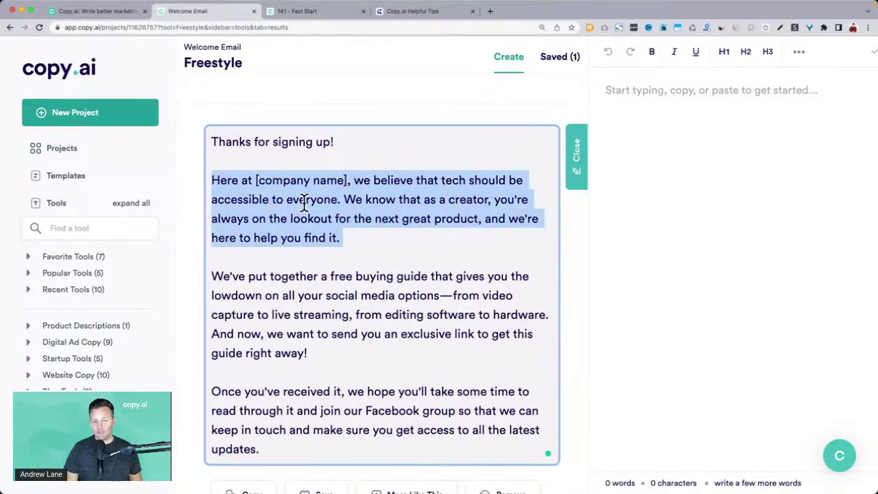
{"action": "triple_click", "coordinate": [288, 281]}
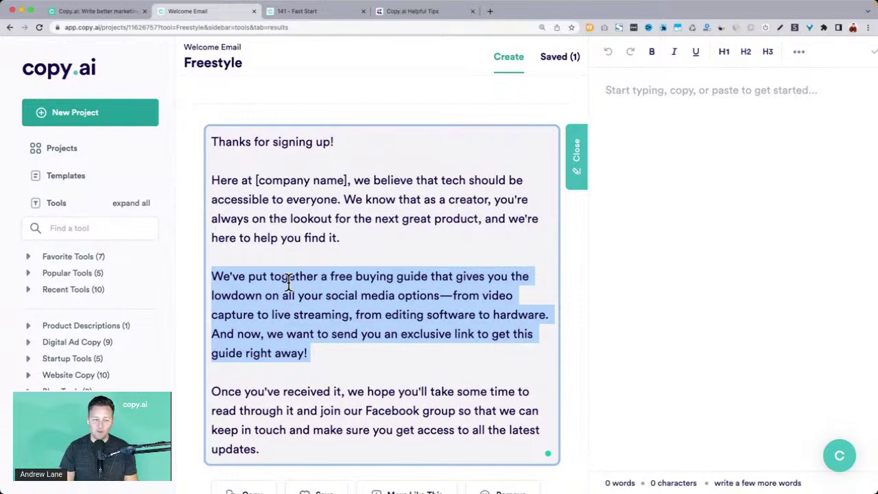
{"action": "scroll", "coordinate": [294, 405], "scroll_direction": "down", "scroll_amount": 2}
{"action": "left_click", "coordinate": [320, 425]}
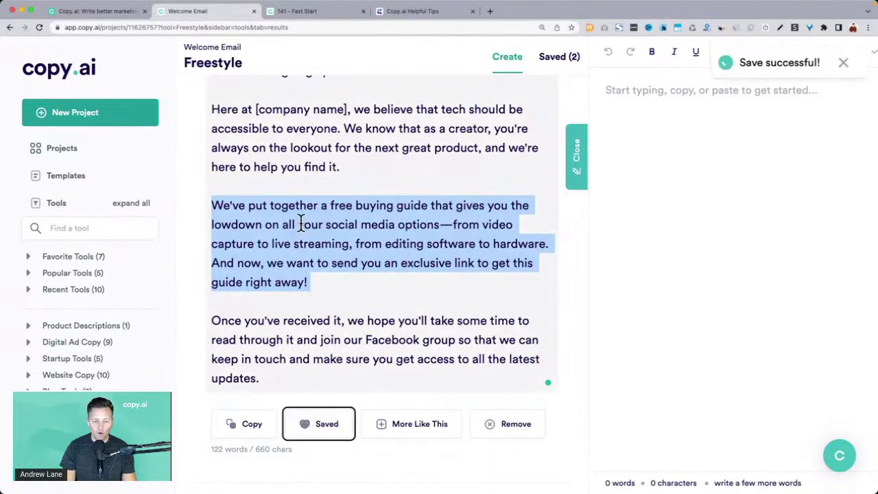
Copy the "We've put together a free buying guide" paragraph into the editor beneath an "About us:" line formatted as a level 3 heading
{"action": "key", "text": "super+c"}
{"action": "left_click", "coordinate": [718, 164]}
{"action": "type", "text": "Ab"}
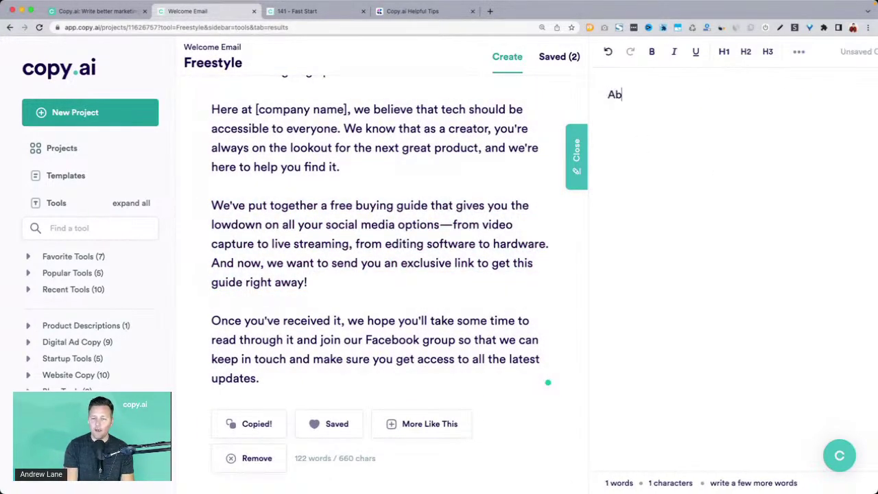
{"action": "type", "text": "out us:"}
{"action": "key", "text": "Return"}
{"action": "key", "text": "super+v"}
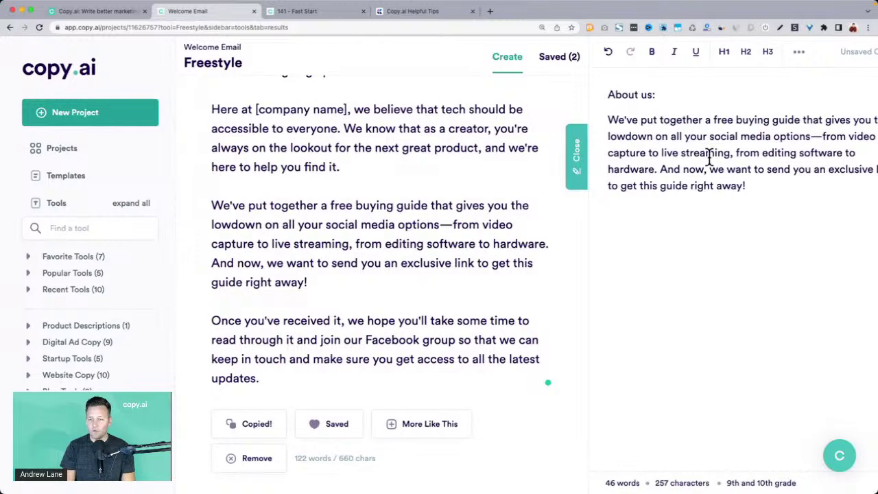
{"action": "key", "text": "Return"}
{"action": "key", "text": "super+alt+3"}
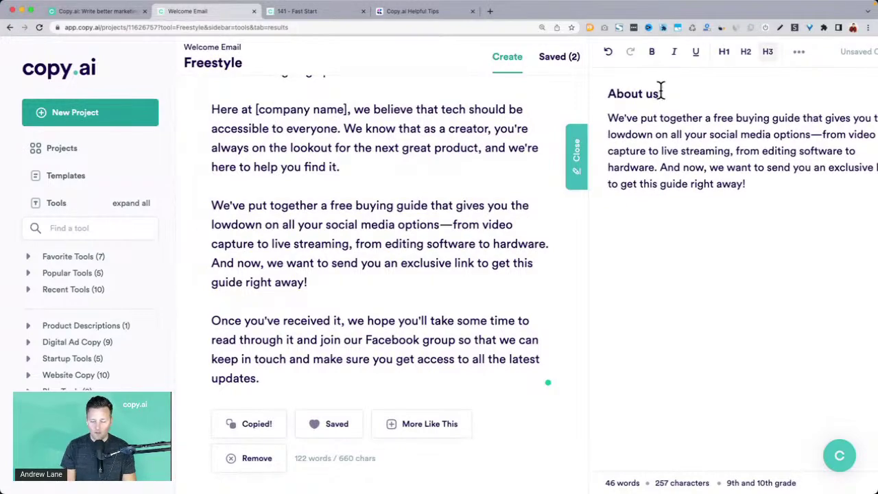
Review the prompt's main points and the saved "Hi there!" email alongside the "About us:" text in the editor
{"action": "scroll", "coordinate": [462, 168], "scroll_direction": "up", "scroll_amount": 10}
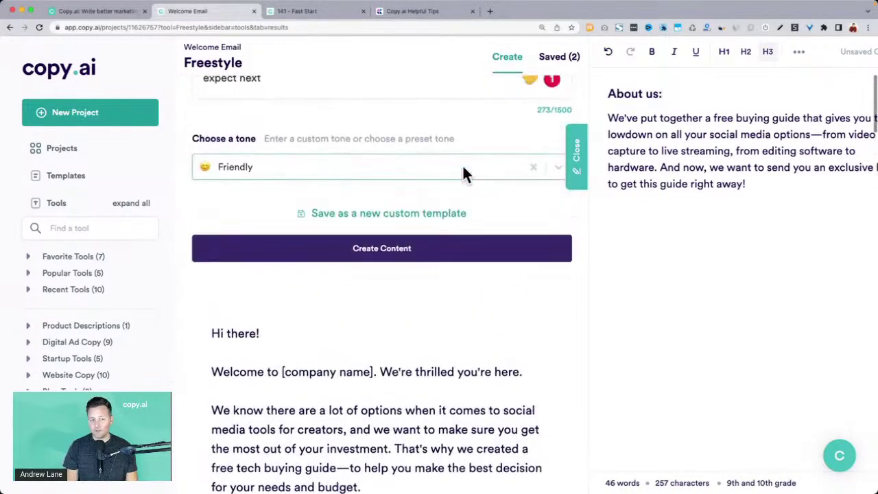
{"action": "scroll", "coordinate": [412, 169], "scroll_direction": "up", "scroll_amount": 5}
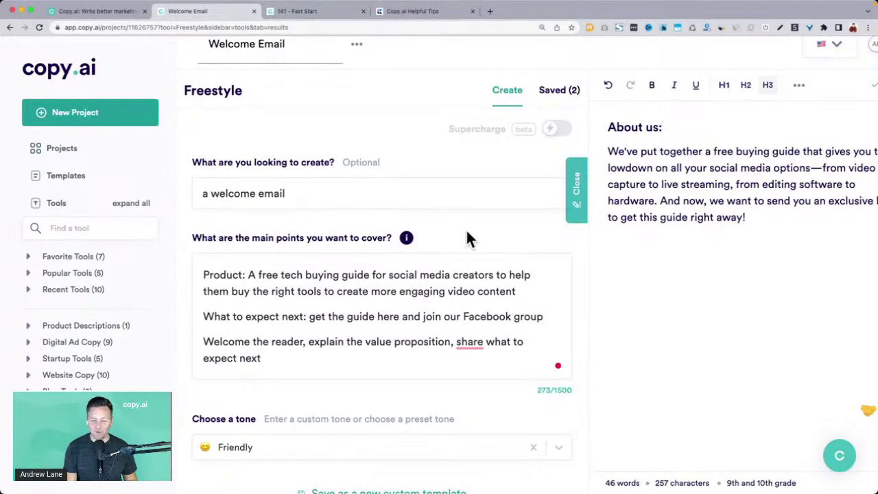
{"action": "scroll", "coordinate": [466, 234], "scroll_direction": "down", "scroll_amount": 5}
{"action": "scroll", "coordinate": [466, 234], "scroll_direction": "down", "scroll_amount": 5}
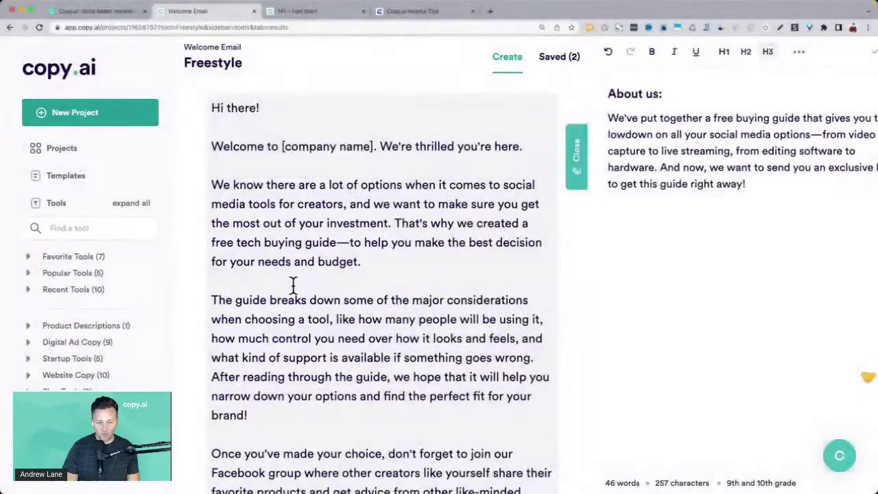
{"action": "scroll", "coordinate": [293, 286], "scroll_direction": "down", "scroll_amount": 4}
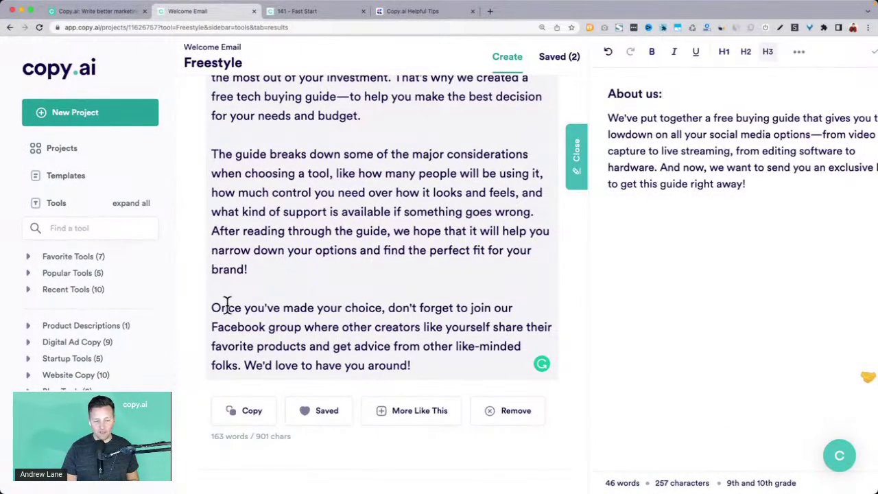
{"action": "left_click_drag", "start_coordinate": [609, 94], "coordinate": [711, 169]}
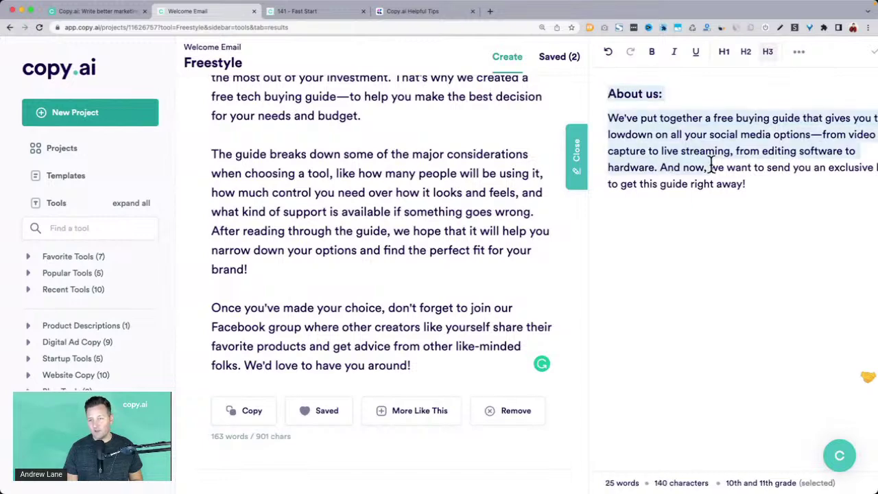
{"action": "scroll", "coordinate": [638, 113], "scroll_direction": "up", "scroll_amount": 5}
{"action": "triple_click", "coordinate": [421, 226]}
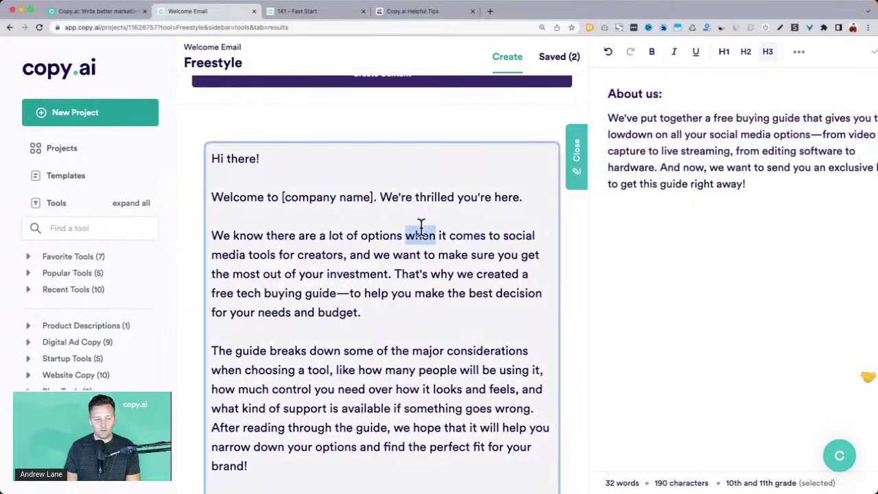
{"action": "triple_click", "coordinate": [634, 93]}
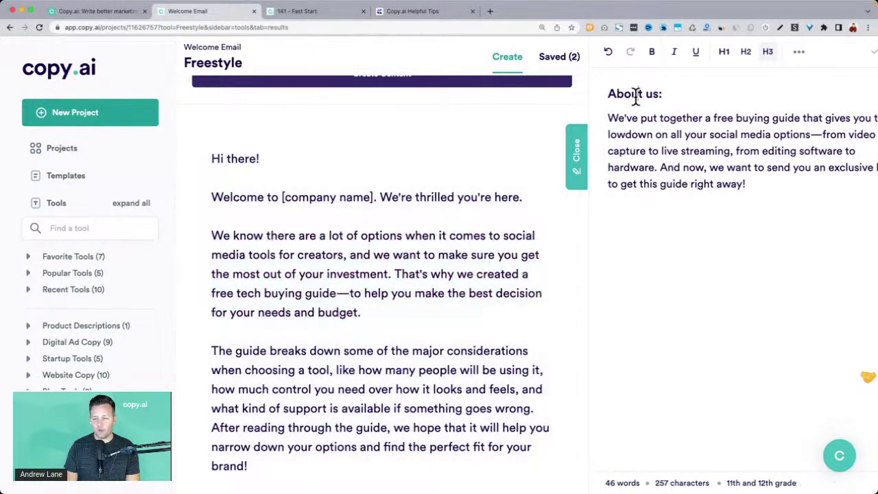
Delete all the text in the editor and close the editor
{"action": "left_click", "coordinate": [780, 187]}
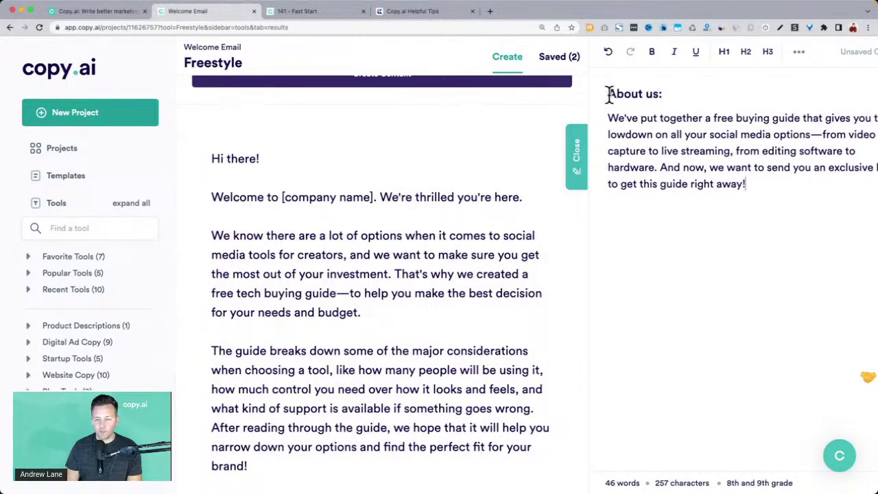
{"action": "key", "text": "ctrl+a"}
{"action": "key", "text": "BackSpace"}
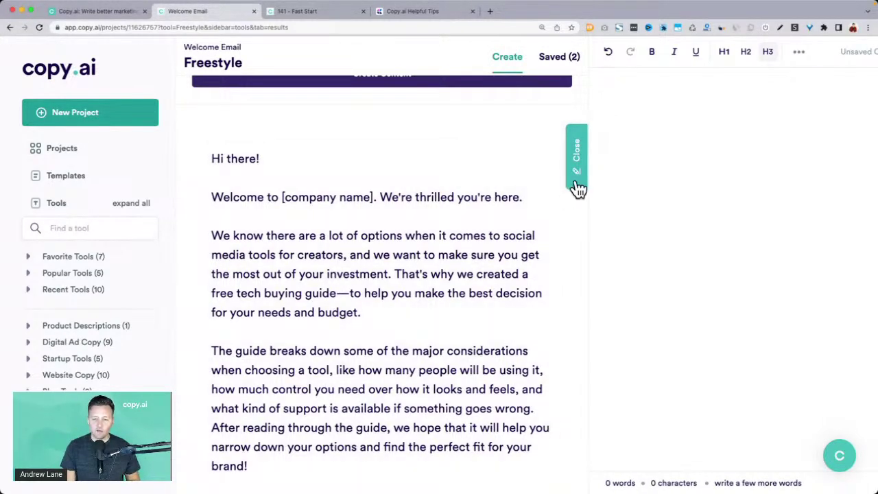
{"action": "left_click", "coordinate": [574, 179]}
Generate another set of welcome emails from the same main points with the Friendly tone
{"action": "scroll", "coordinate": [521, 283], "scroll_direction": "up", "scroll_amount": 5}
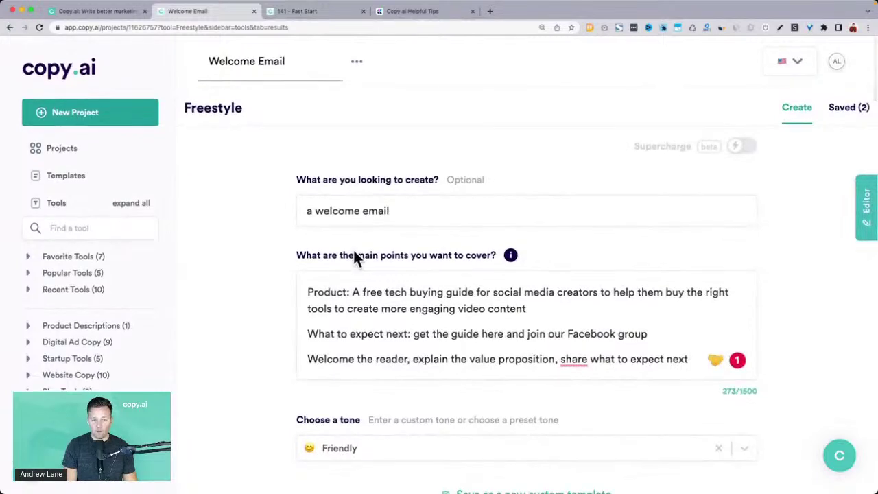
{"action": "scroll", "coordinate": [405, 412], "scroll_direction": "down", "scroll_amount": 2}
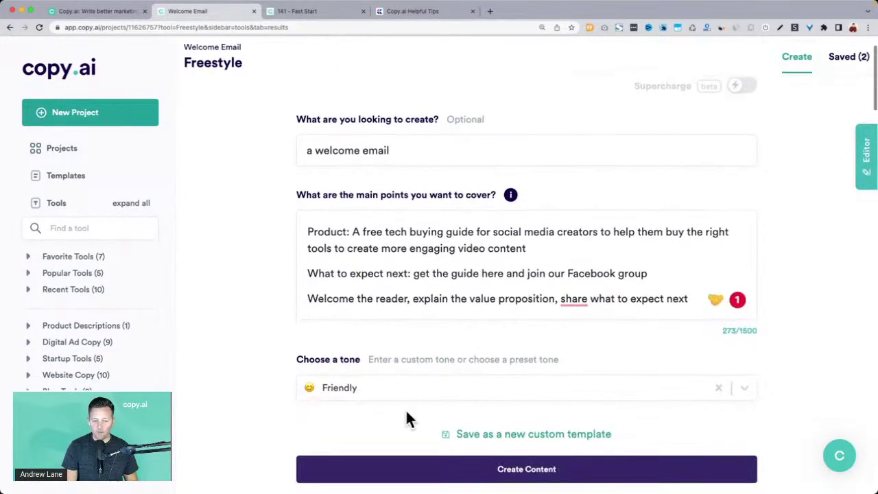
{"action": "left_click", "coordinate": [459, 471]}
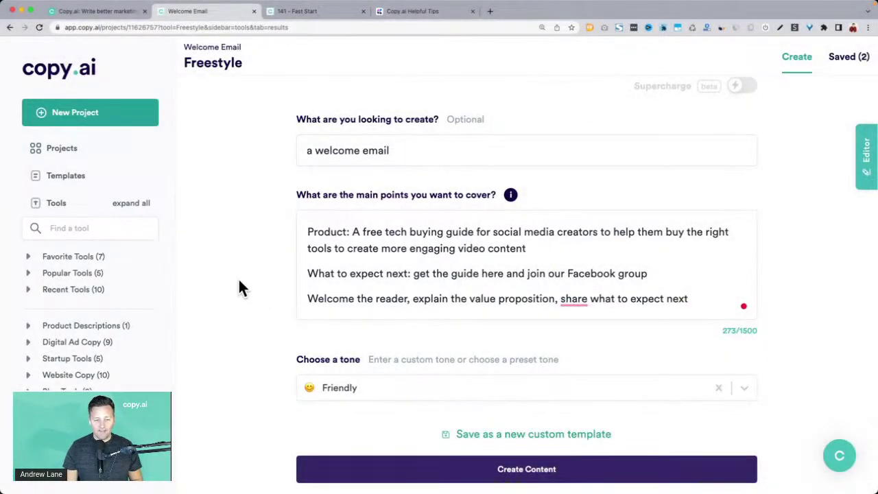
Review the video content and guide paragraphs of the new "Hi [name]," email and skim the "Hi there!" version
{"action": "scroll", "coordinate": [238, 288], "scroll_direction": "down", "scroll_amount": 8}
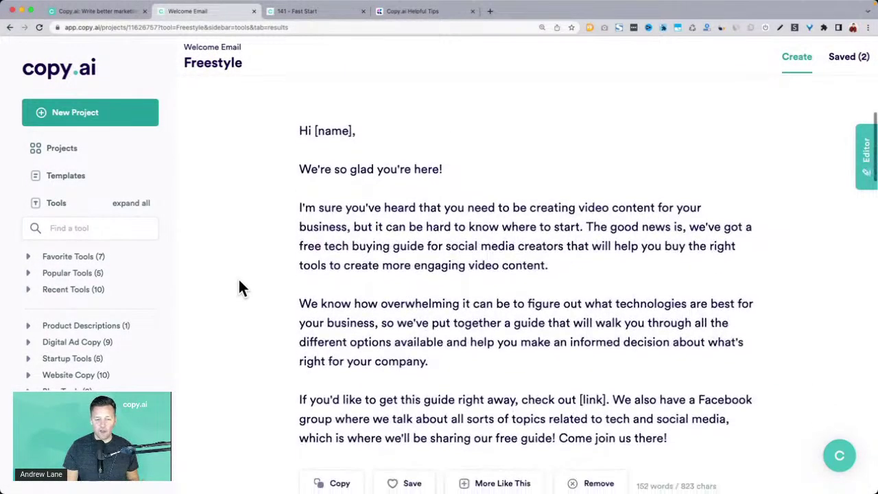
{"action": "left_click_drag", "start_coordinate": [299, 208], "coordinate": [585, 229]}
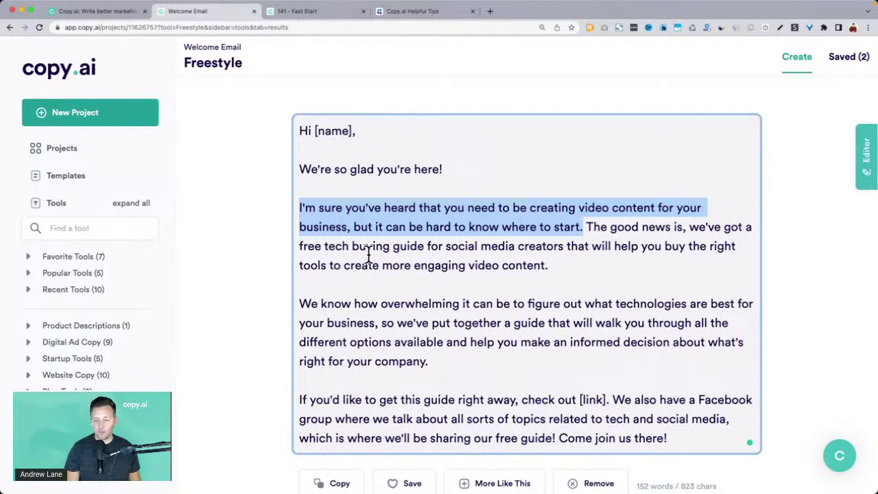
{"action": "left_click_drag", "start_coordinate": [316, 264], "coordinate": [555, 263]}
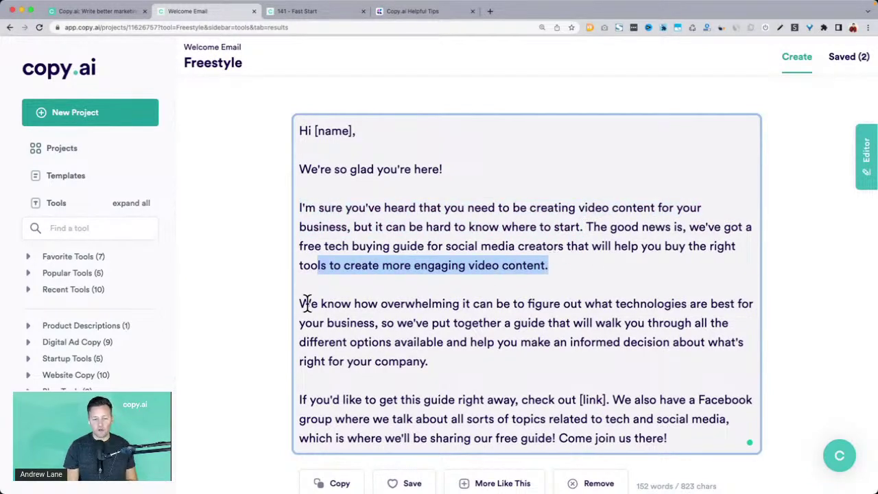
{"action": "left_click_drag", "start_coordinate": [311, 304], "coordinate": [507, 357]}
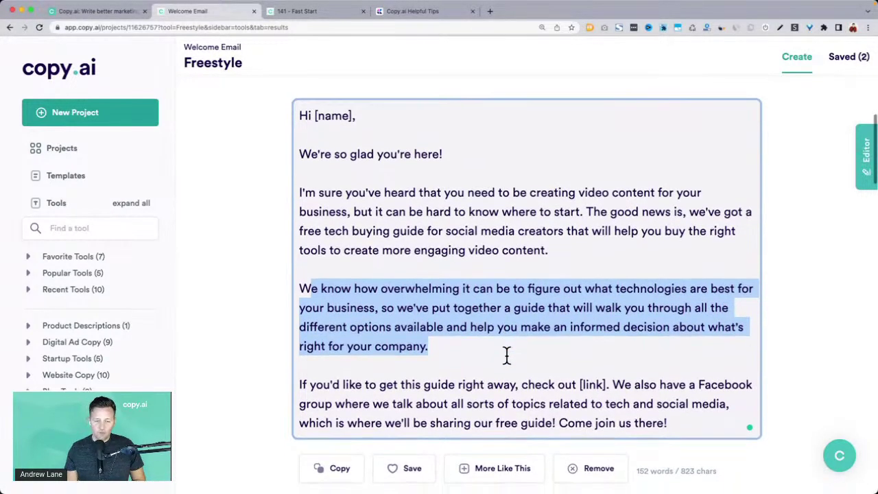
{"action": "scroll", "coordinate": [507, 357], "scroll_direction": "down", "scroll_amount": 6}
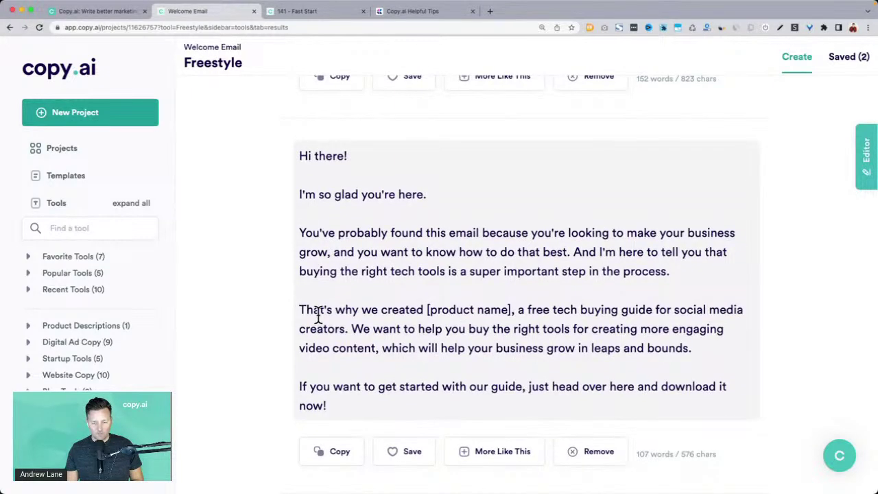
{"action": "scroll", "coordinate": [466, 308], "scroll_direction": "down", "scroll_amount": 5}
{"action": "scroll", "coordinate": [467, 308], "scroll_direction": "down", "scroll_amount": 2}
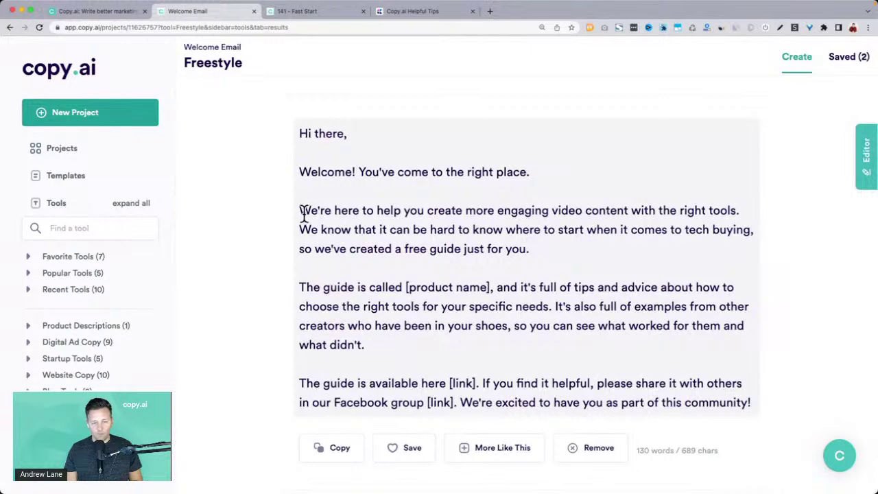
Examine the introduction and guide description of the "You've come to the right place" email, plus the opening of the "Hey [name]," email
{"action": "left_click_drag", "start_coordinate": [300, 210], "coordinate": [531, 250]}
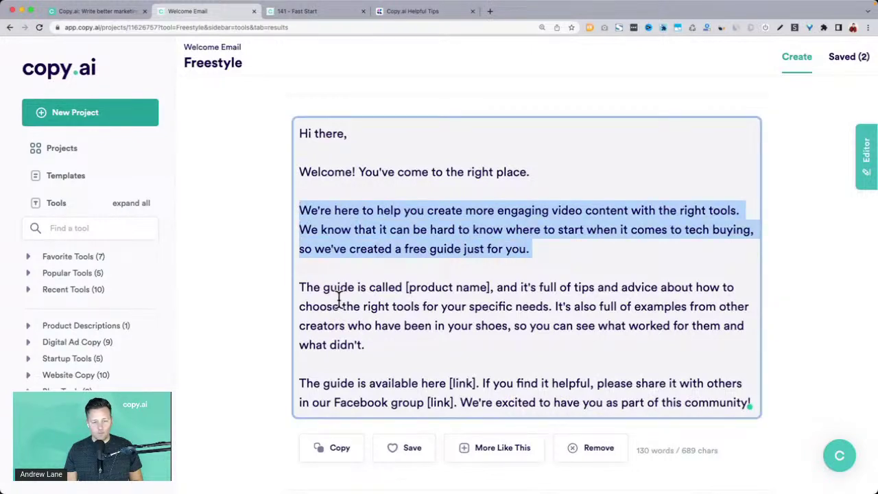
{"action": "left_click", "coordinate": [314, 217]}
{"action": "left_click_drag", "start_coordinate": [300, 130], "coordinate": [619, 240]}
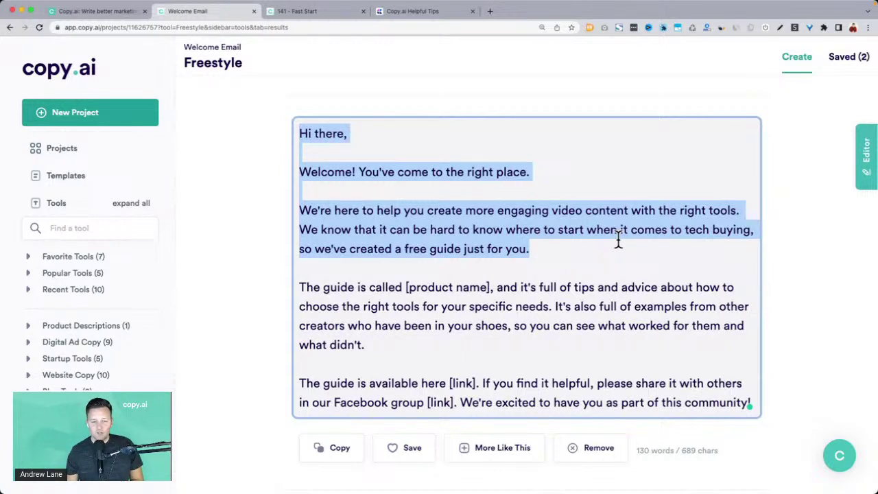
{"action": "left_click", "coordinate": [603, 240]}
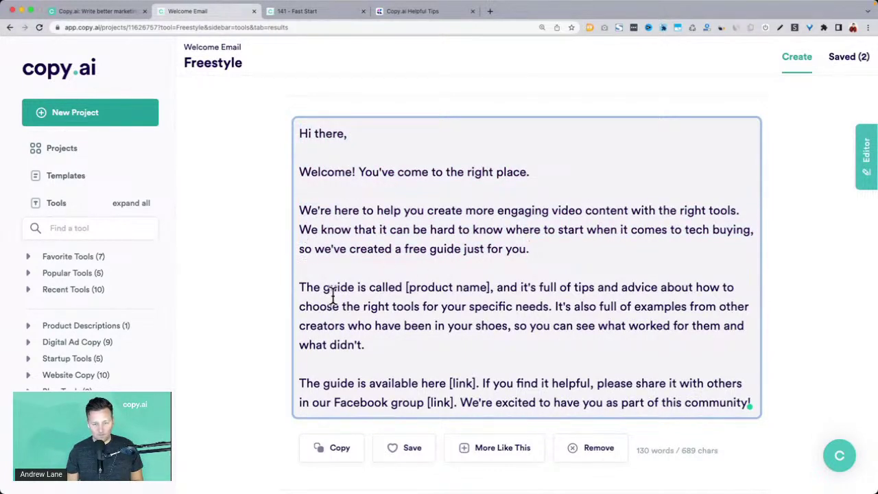
{"action": "left_click_drag", "start_coordinate": [296, 288], "coordinate": [497, 306]}
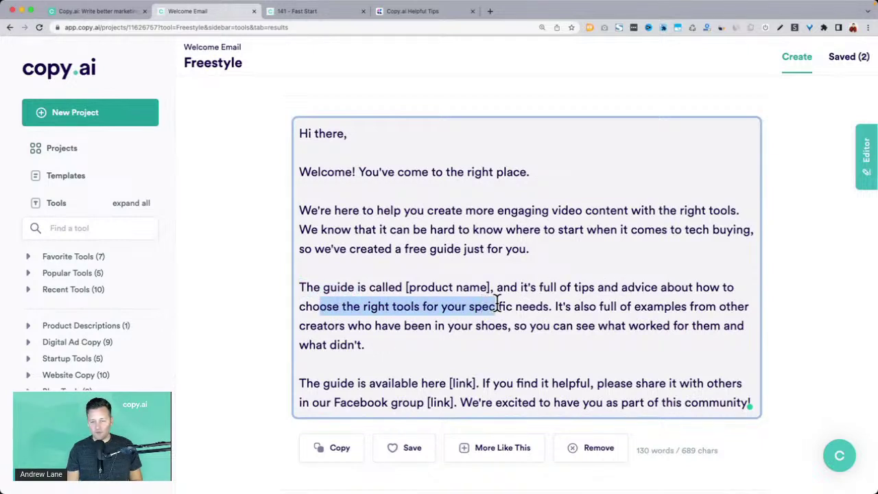
{"action": "left_click_drag", "start_coordinate": [555, 307], "coordinate": [630, 341]}
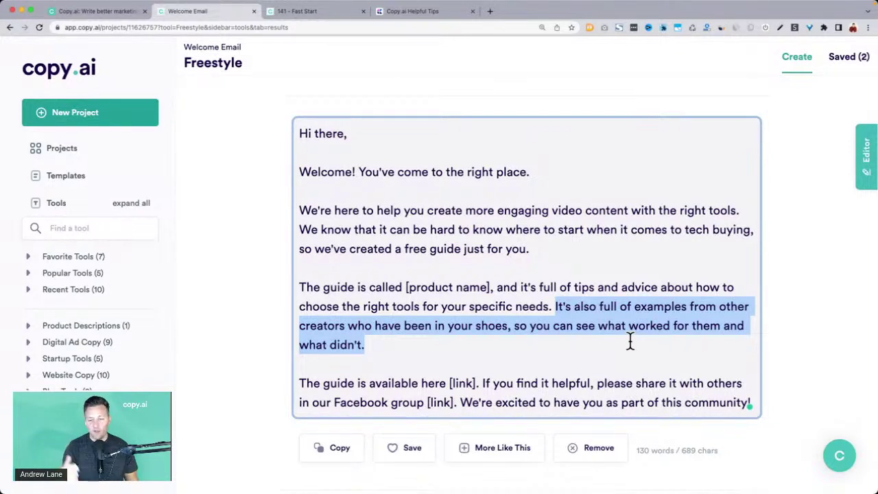
{"action": "left_click", "coordinate": [608, 323]}
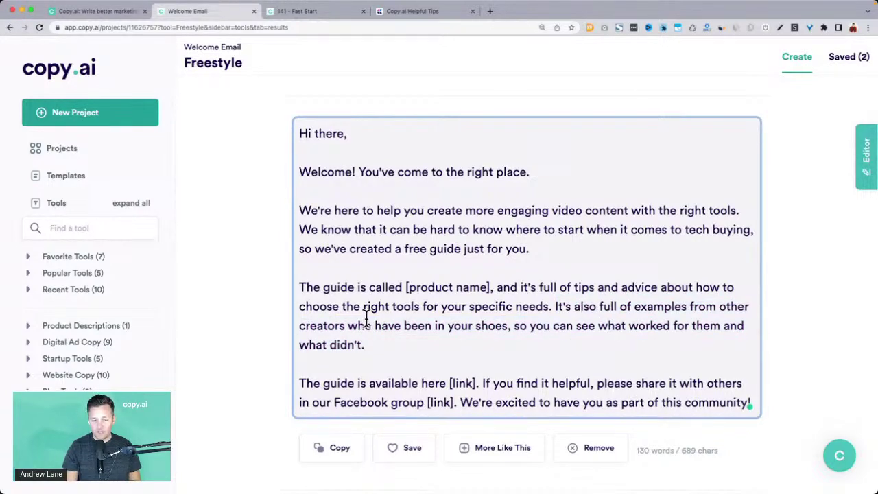
{"action": "left_click_drag", "start_coordinate": [554, 306], "coordinate": [558, 338]}
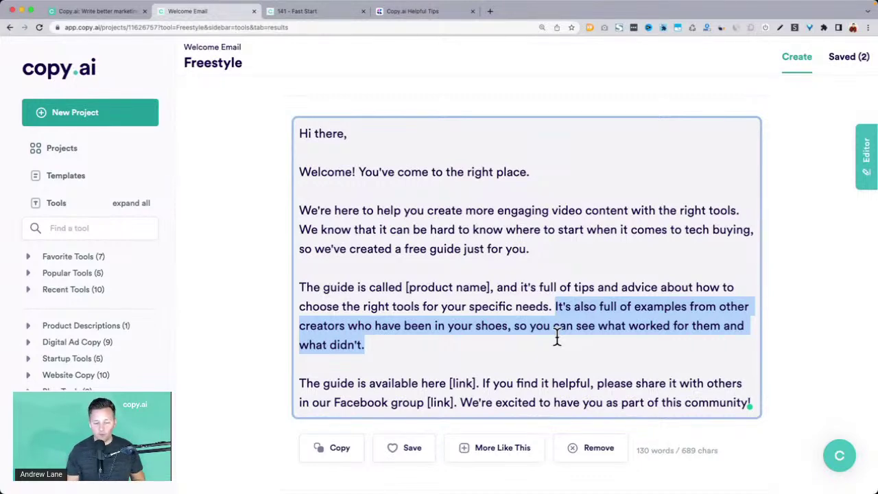
{"action": "scroll", "coordinate": [556, 337], "scroll_direction": "down", "scroll_amount": 4}
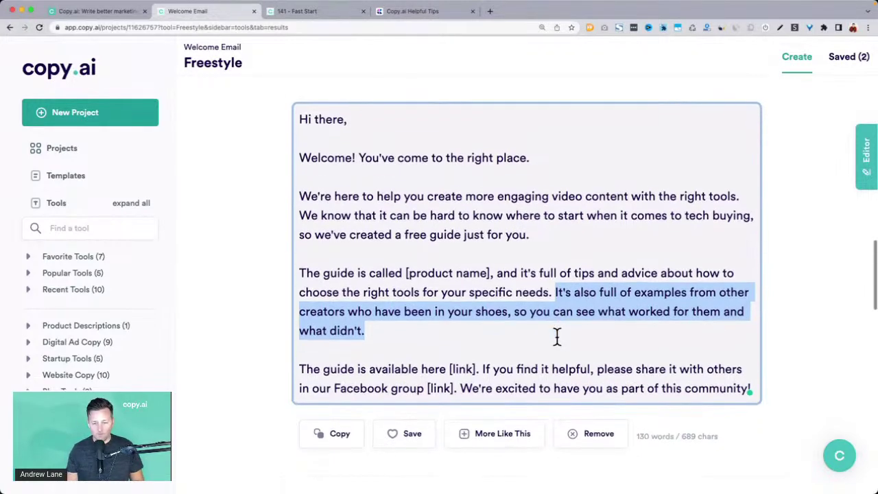
{"action": "scroll", "coordinate": [557, 338], "scroll_direction": "down", "scroll_amount": 5}
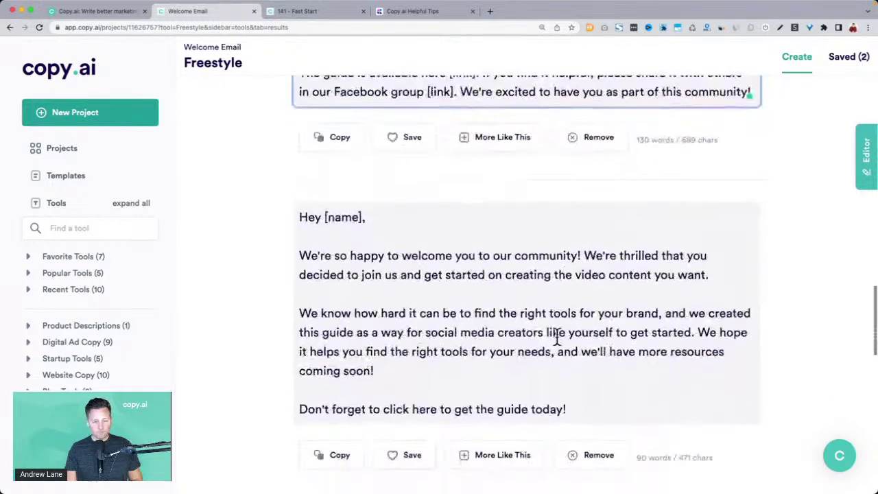
{"action": "left_click_drag", "start_coordinate": [299, 208], "coordinate": [755, 221]}
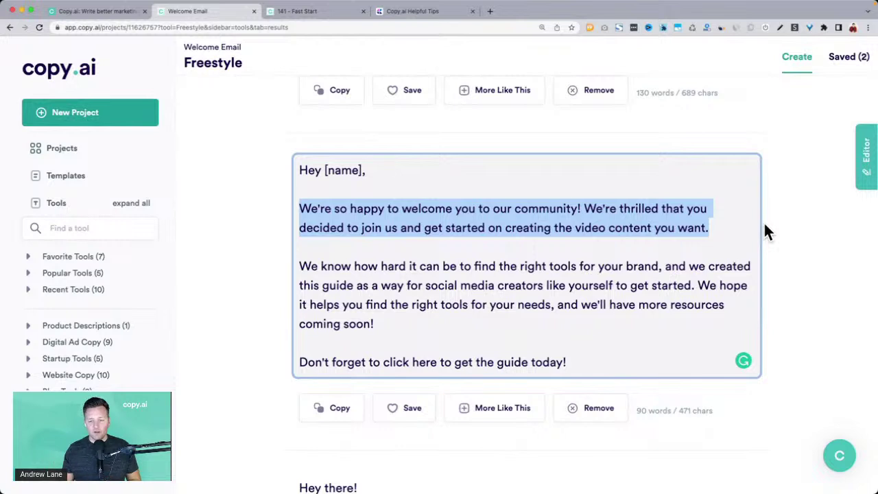
{"action": "left_click", "coordinate": [453, 242]}
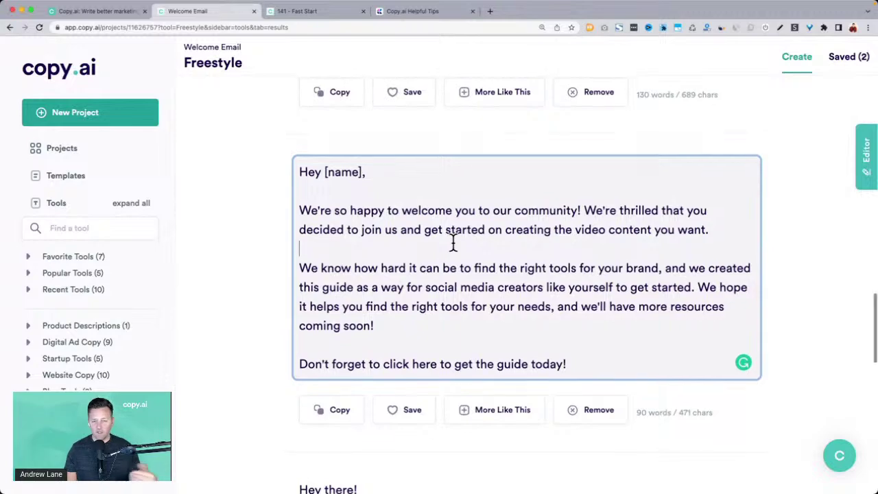
Add a line below the product description in the main points: "Context of the email: They just signed up to receive this free guide"
{"action": "scroll", "coordinate": [453, 241], "scroll_direction": "up", "scroll_amount": 20}
{"action": "scroll", "coordinate": [453, 241], "scroll_direction": "up", "scroll_amount": 10}
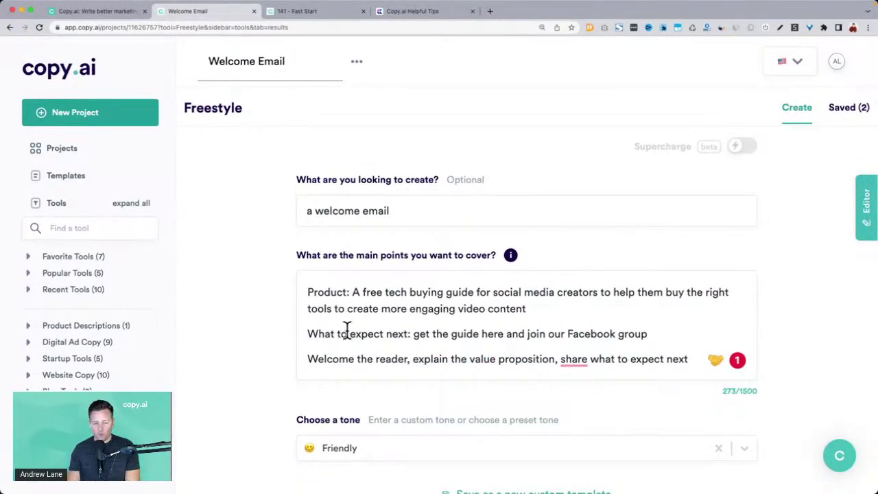
{"action": "left_click", "coordinate": [546, 306]}
{"action": "key", "text": "Return"}
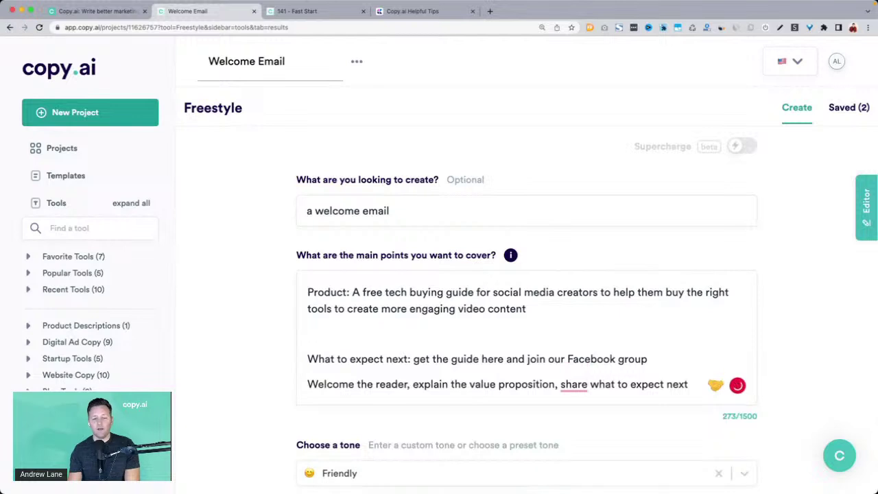
{"action": "type", "text": "Context of the email"}
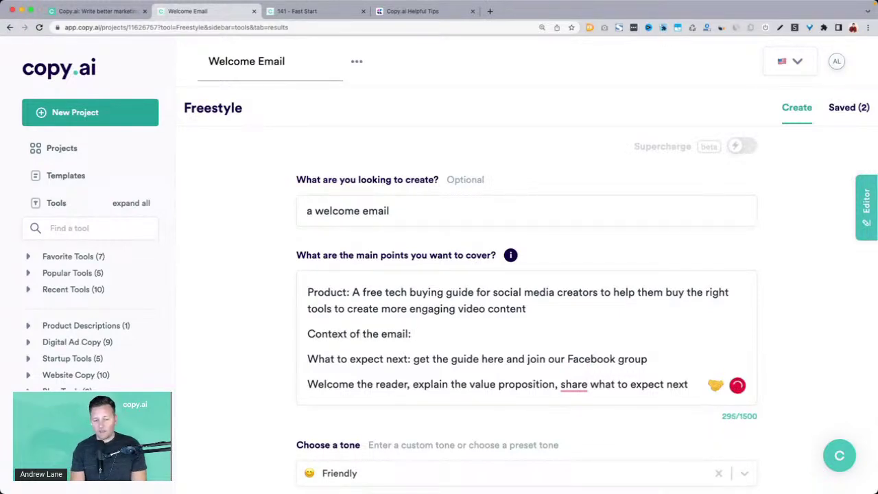
{"action": "type", "text": ": T"}
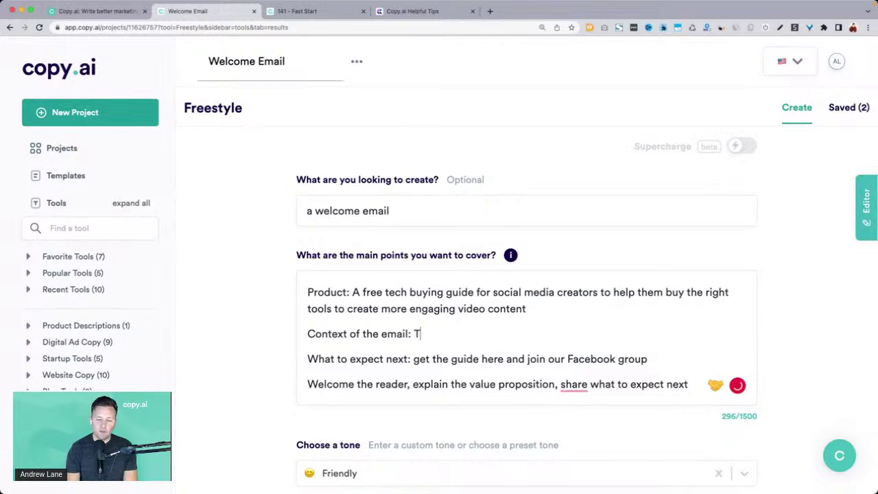
{"action": "type", "text": "hey just "}
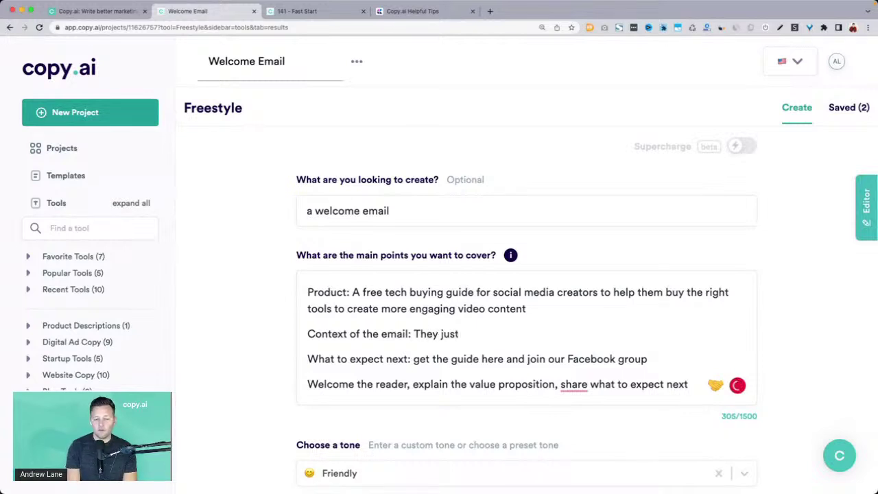
{"action": "type", "text": "sign"}
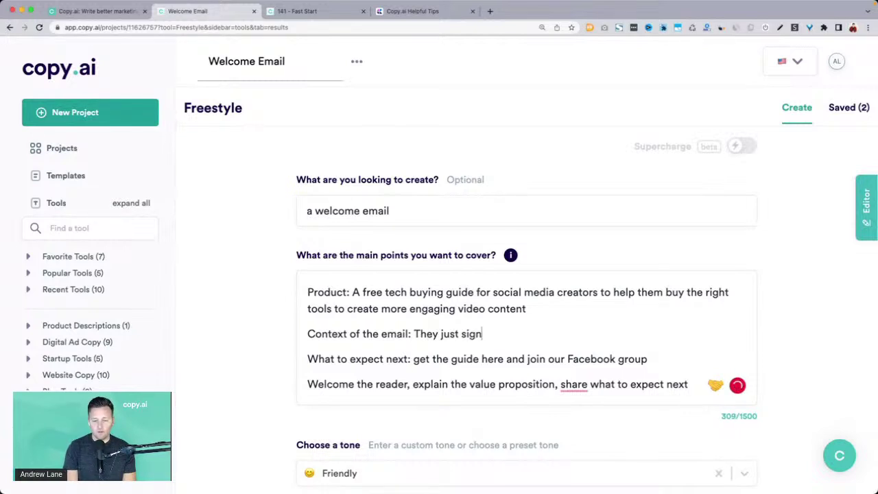
{"action": "type", "text": "ed up to recei"}
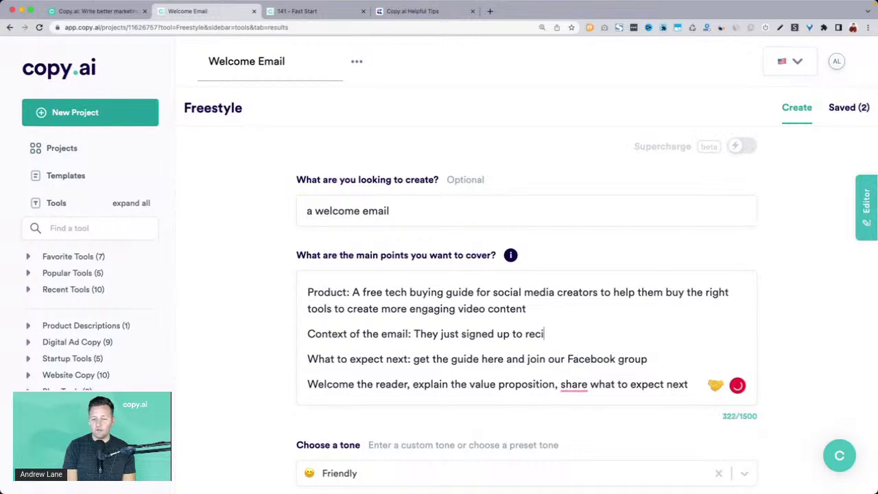
{"action": "key", "text": "BackSpace"}
{"action": "type", "text": "eive this fr"}
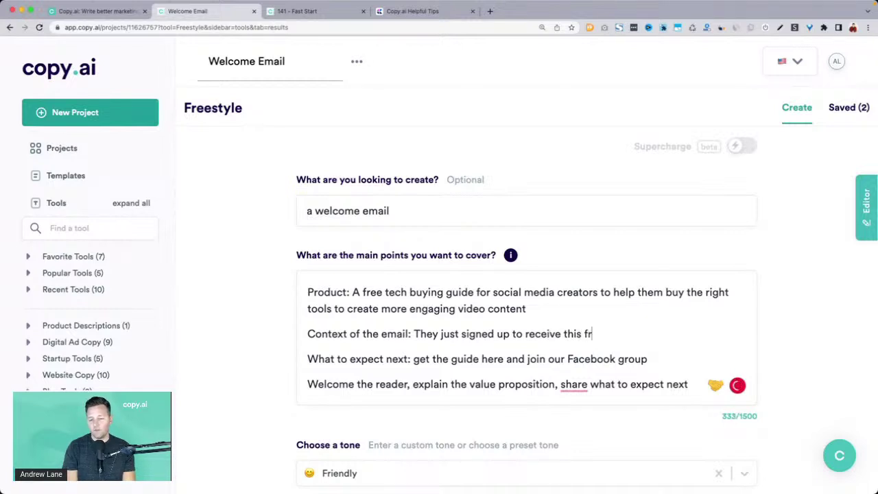
{"action": "type", "text": "ee uiguide"}
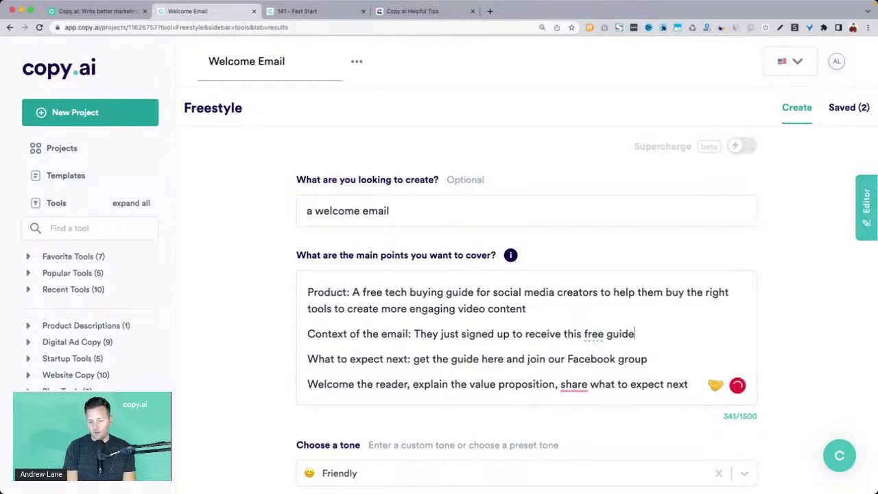
Extend the context line with "This email will be sent to them right after they sign up to welcome them and give them the guide."
{"action": "type", "text": ". This email will be ese"}
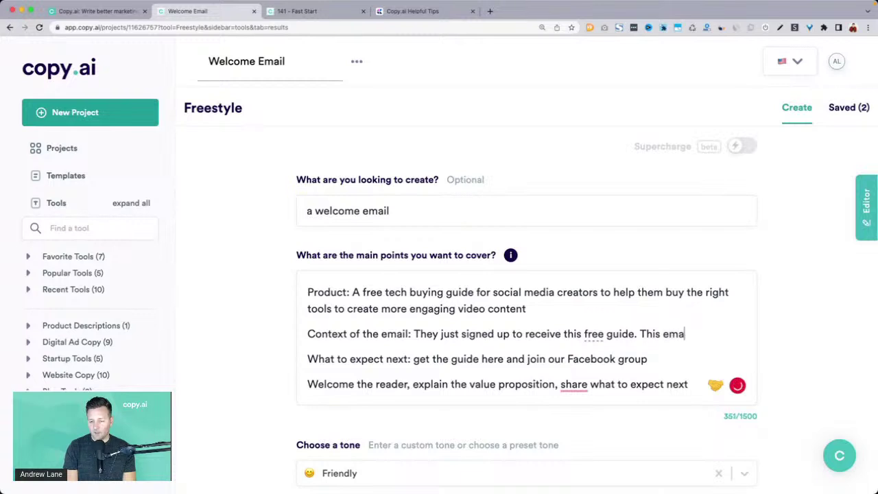
{"action": "key", "text": "BackSpace"}
{"action": "key", "text": "BackSpace"}
{"action": "key", "text": "BackSpace"}
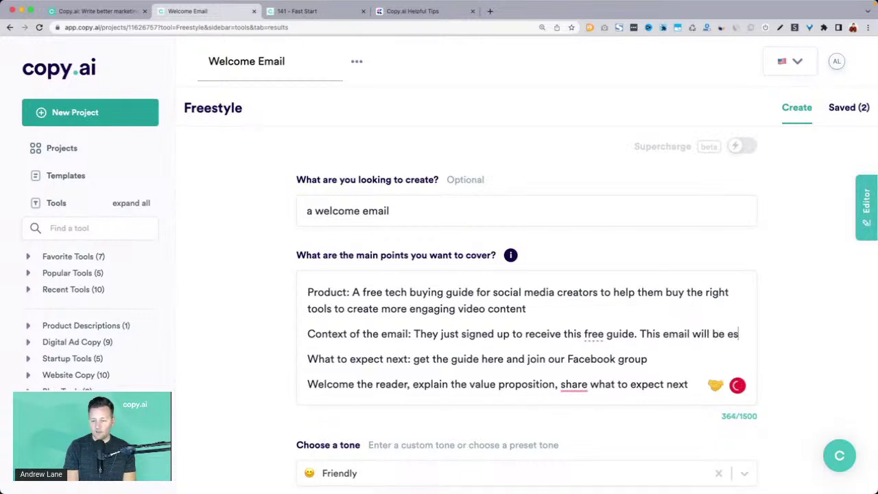
{"action": "type", "text": "sent to tht"}
{"action": "key", "text": "BackSpace"}
{"action": "type", "text": "em "}
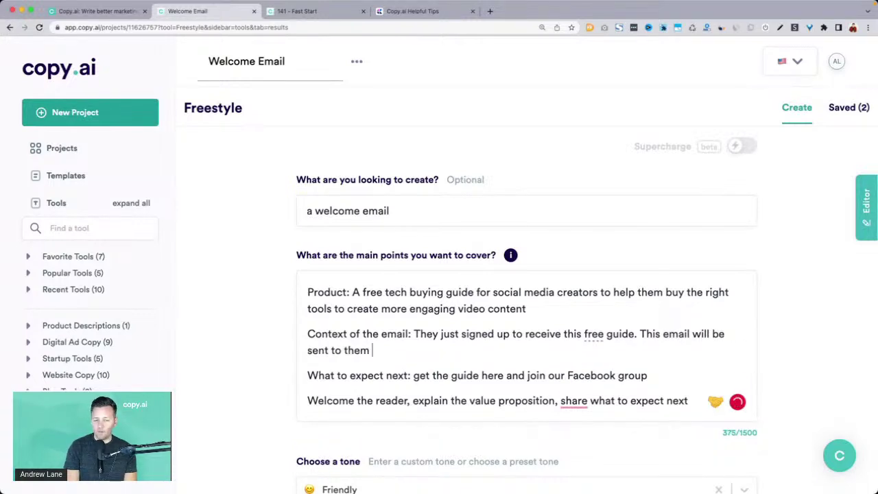
{"action": "type", "text": "right after they sign up"}
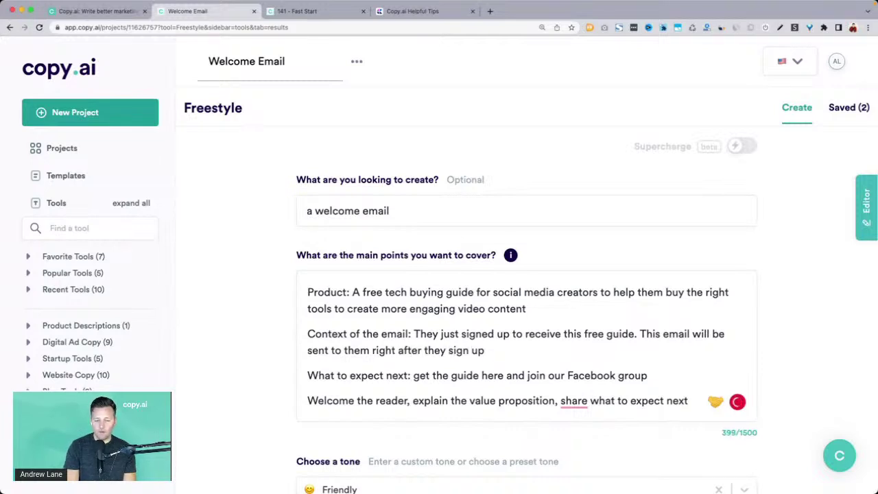
{"action": "type", "text": " to welc"}
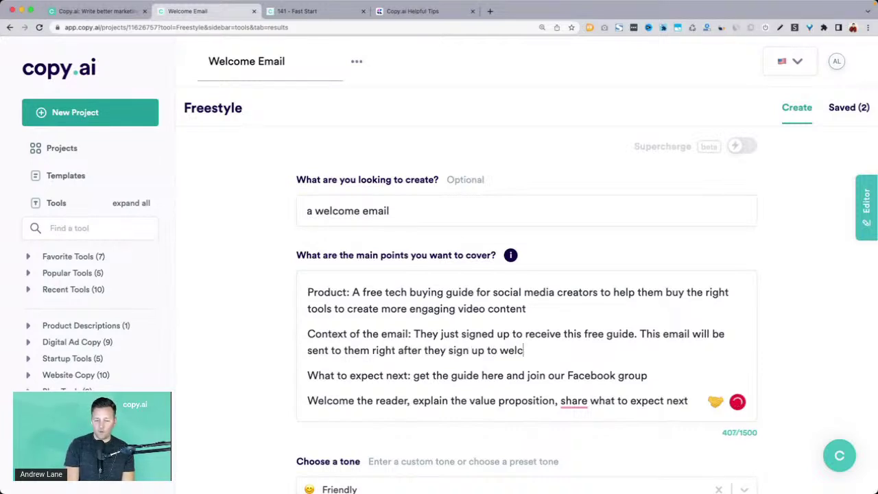
{"action": "type", "text": "ome them and "}
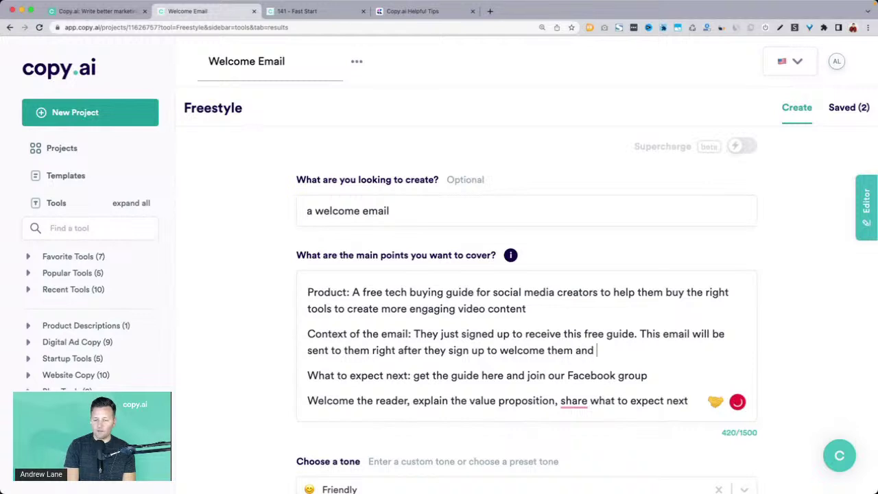
{"action": "type", "text": "give them the f"}
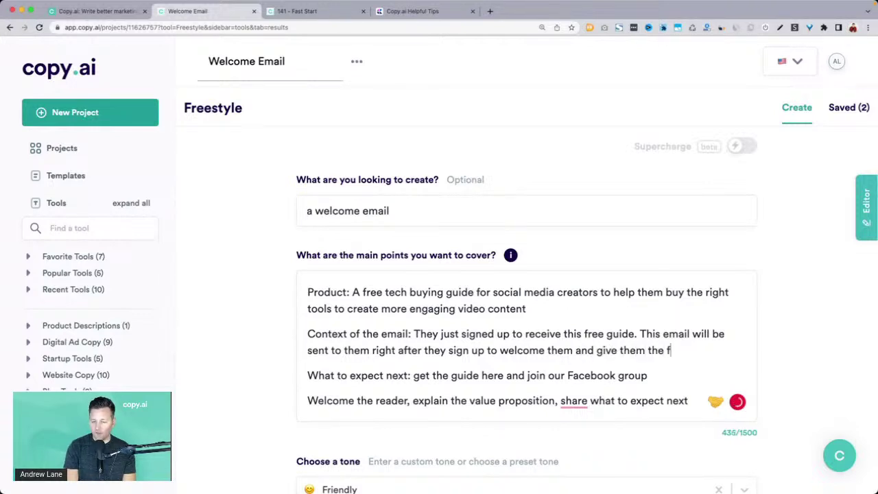
{"action": "key", "text": "BackSpace"}
{"action": "type", "text": "guide."}
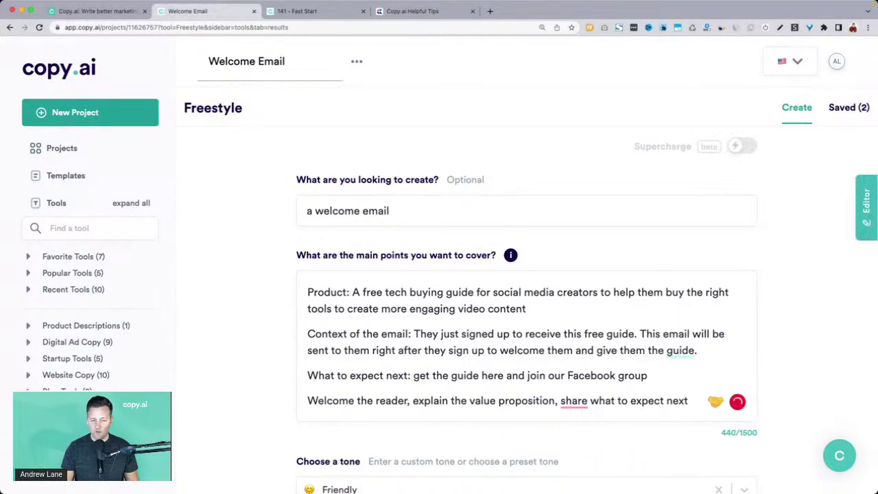
Generate a new set of friendly welcome emails from the expanded main points and review the first paragraphs of the "Hi there!" version
{"action": "scroll", "coordinate": [269, 284], "scroll_direction": "down", "scroll_amount": 5}
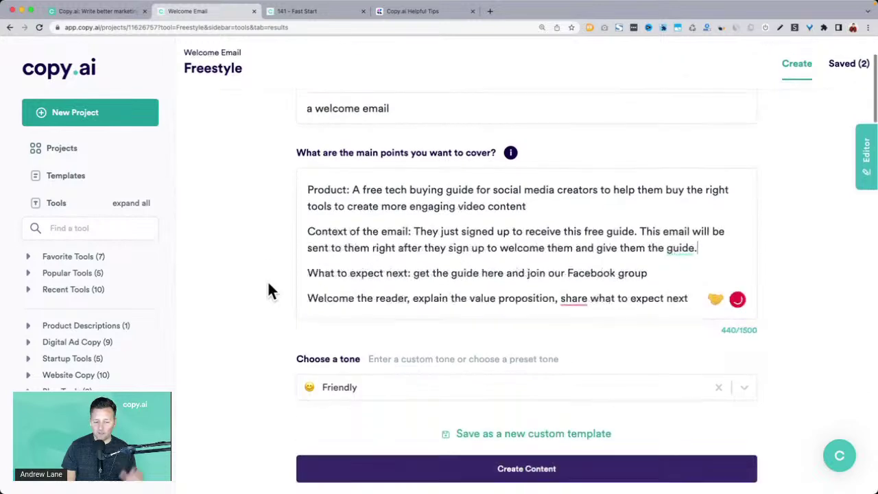
{"action": "left_click", "coordinate": [406, 365]}
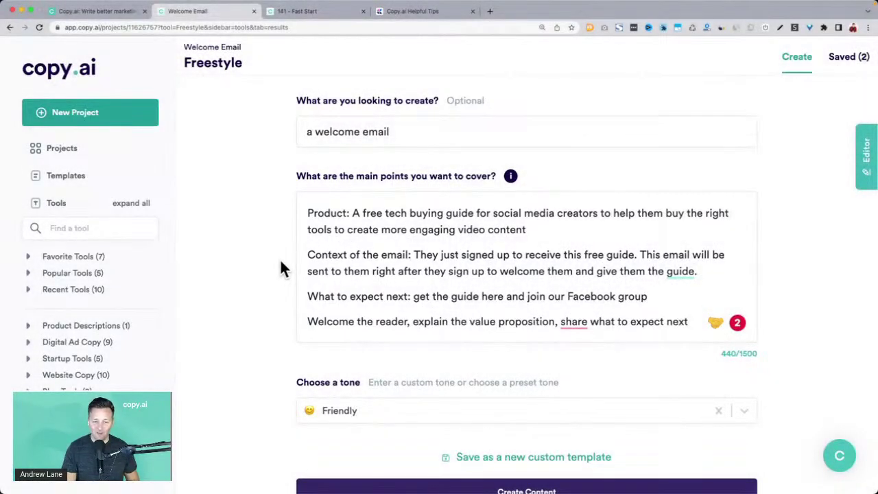
{"action": "scroll", "coordinate": [280, 262], "scroll_direction": "down", "scroll_amount": 10}
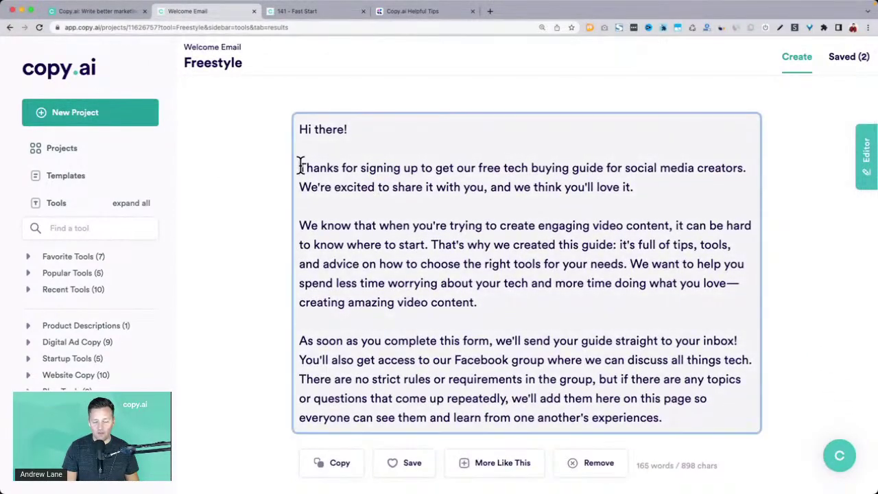
{"action": "left_click_drag", "start_coordinate": [300, 167], "coordinate": [632, 202]}
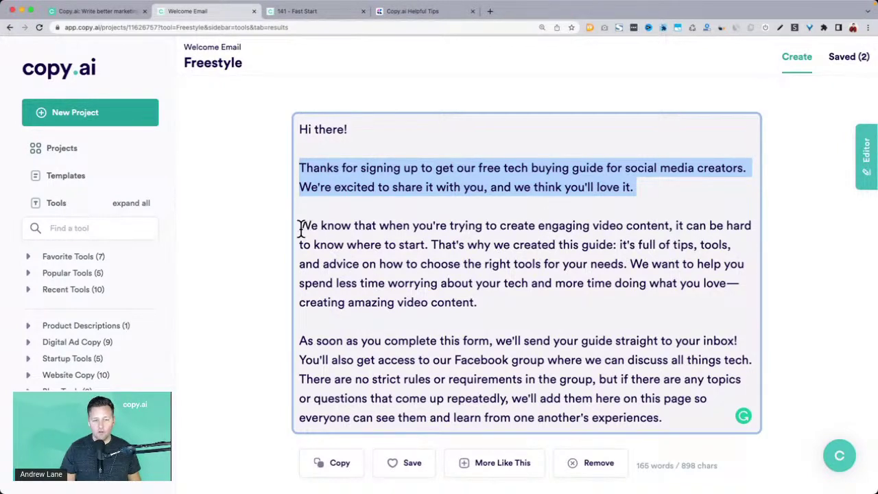
{"action": "left_click_drag", "start_coordinate": [300, 228], "coordinate": [417, 230]}
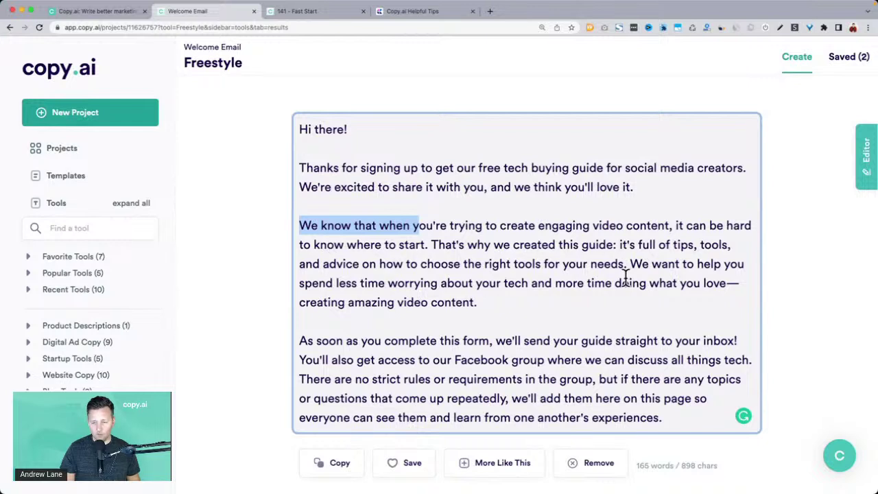
Delete the "As soon as you complete this form" sentence from the "Hi there!" email, keeping a blank line before the Facebook group paragraph
{"action": "left_click_drag", "start_coordinate": [300, 340], "coordinate": [745, 343]}
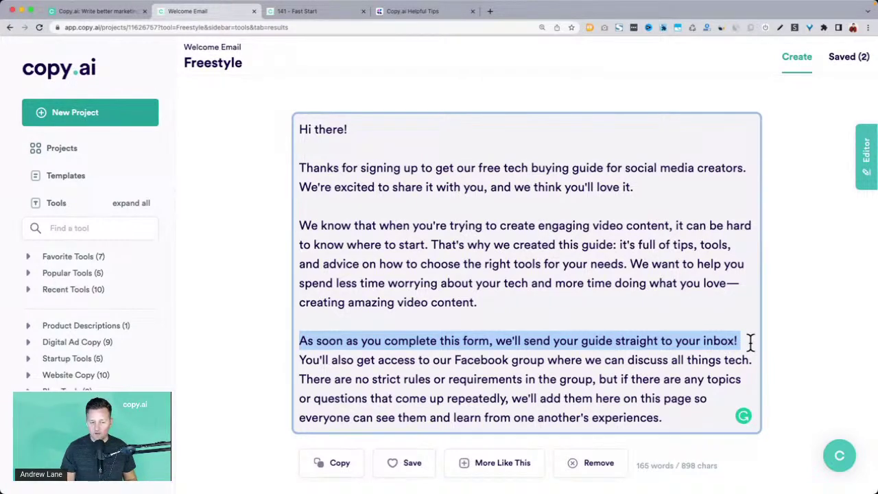
{"action": "left_click", "coordinate": [563, 322]}
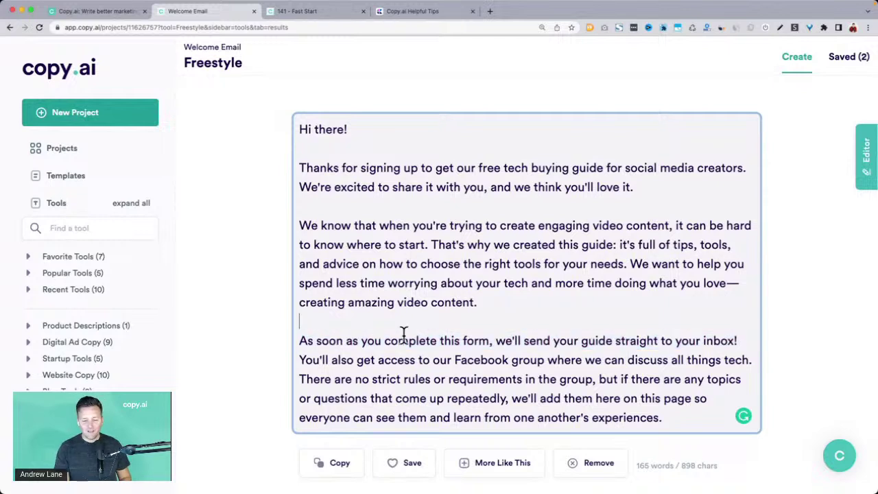
{"action": "mouse_move", "coordinate": [299, 339]}
{"action": "left_mouse_down"}
{"action": "mouse_move", "coordinate": [559, 362]}
{"action": "mouse_move", "coordinate": [690, 336]}
{"action": "mouse_move", "coordinate": [747, 337]}
{"action": "mouse_move", "coordinate": [297, 334]}
{"action": "left_mouse_up"}
{"action": "key", "text": "BackSpace"}
{"action": "key", "text": "BackSpace"}
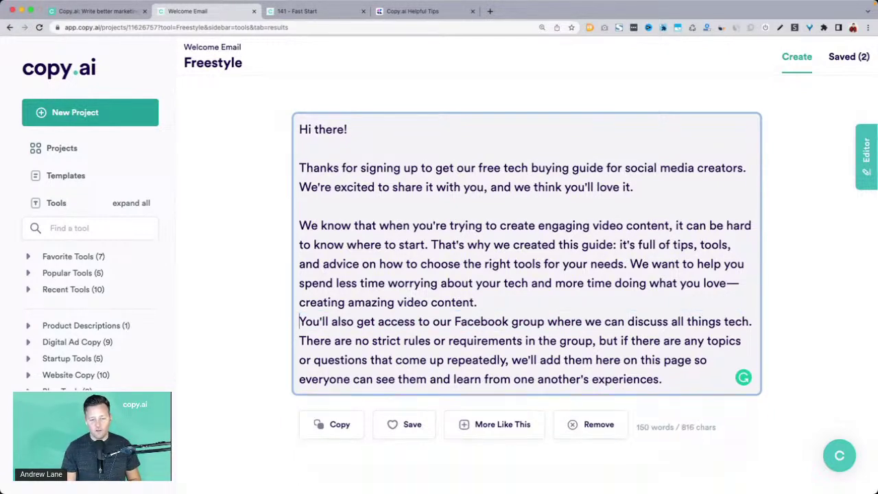
{"action": "key", "text": "Return"}
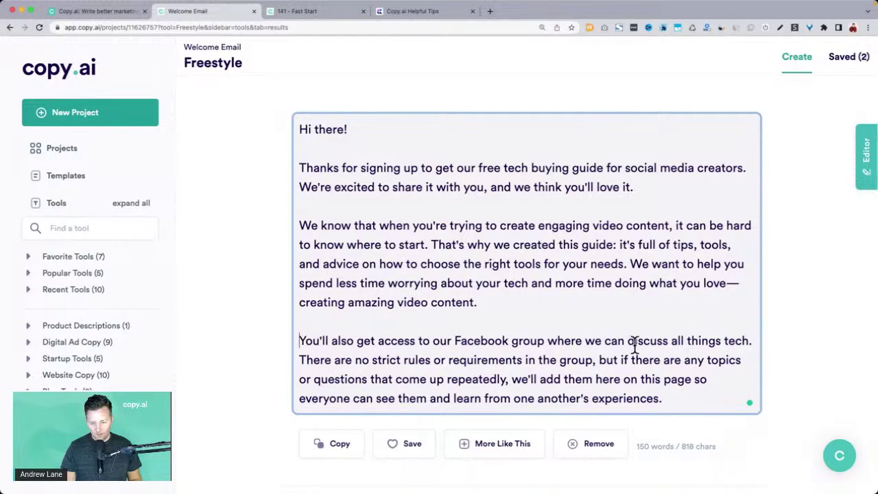
Review the closing Facebook group paragraph of the "Hi there!" email
{"action": "left_click_drag", "start_coordinate": [297, 337], "coordinate": [696, 441]}
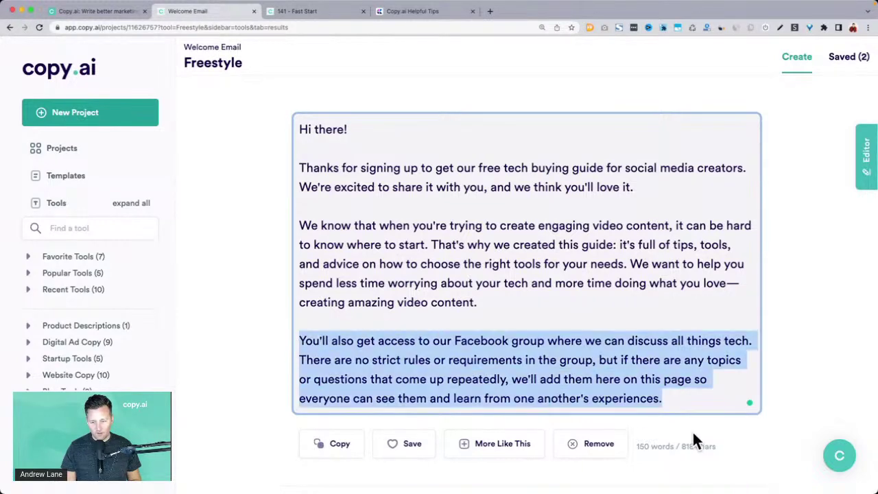
{"action": "scroll", "coordinate": [702, 384], "scroll_direction": "down", "scroll_amount": 1}
{"action": "left_click", "coordinate": [602, 365]}
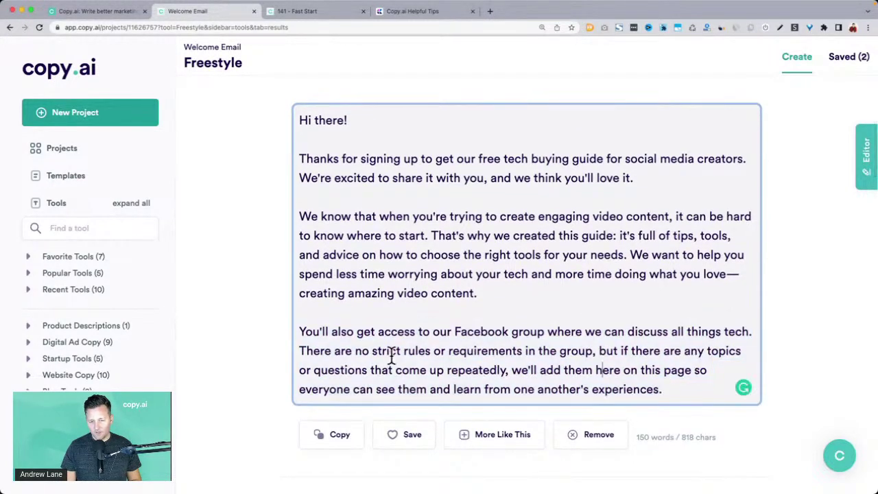
{"action": "left_click_drag", "start_coordinate": [300, 332], "coordinate": [638, 386]}
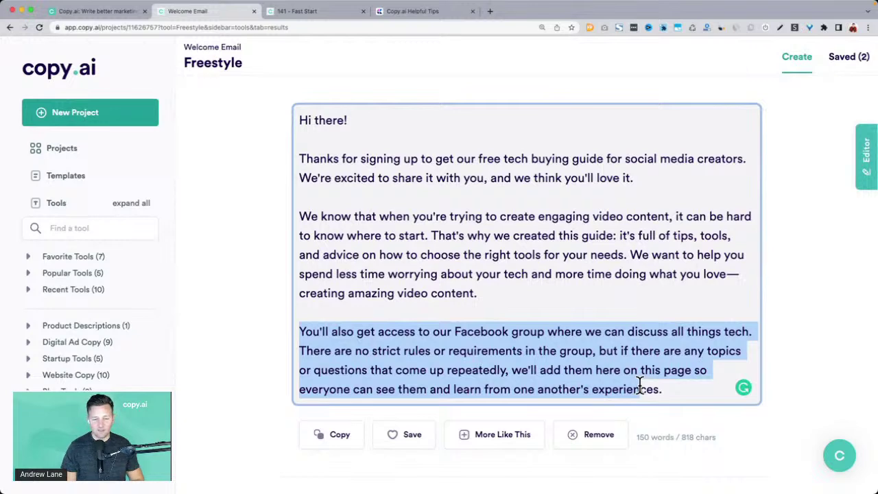
Examine the introduction, guide description and Facebook group paragraph of the "Welcome to [company name]!" email, comparing it with the "Hi there!" version
{"action": "scroll", "coordinate": [639, 386], "scroll_direction": "down", "scroll_amount": 6}
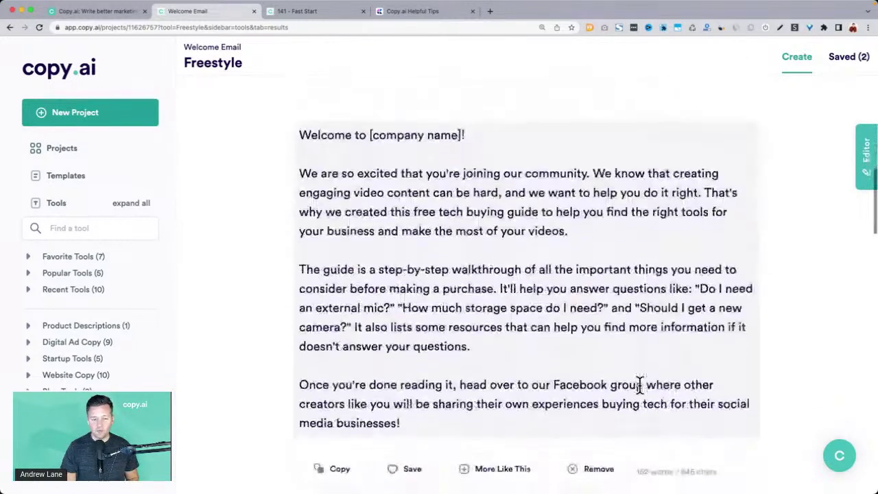
{"action": "left_click_drag", "start_coordinate": [301, 174], "coordinate": [631, 238]}
{"action": "left_click_drag", "start_coordinate": [302, 269], "coordinate": [544, 328]}
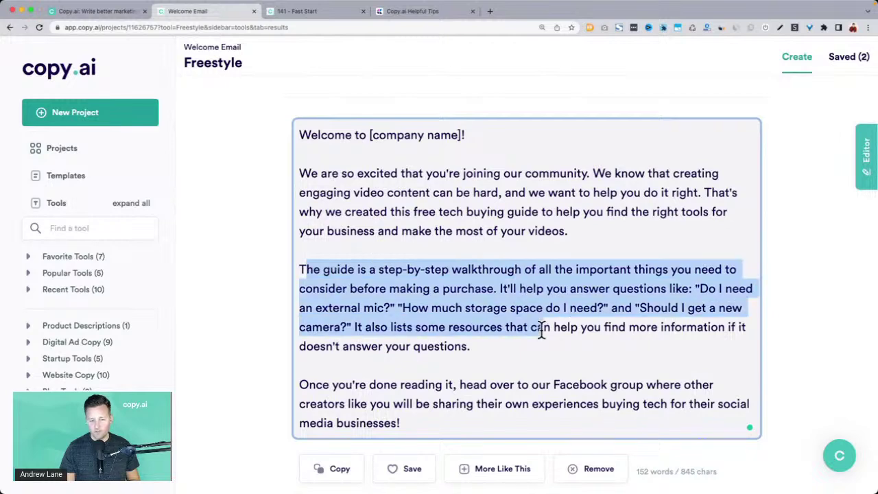
{"action": "left_click_drag", "start_coordinate": [304, 385], "coordinate": [300, 219]}
{"action": "left_click", "coordinate": [461, 416]}
{"action": "scroll", "coordinate": [303, 227], "scroll_direction": "up", "scroll_amount": 5}
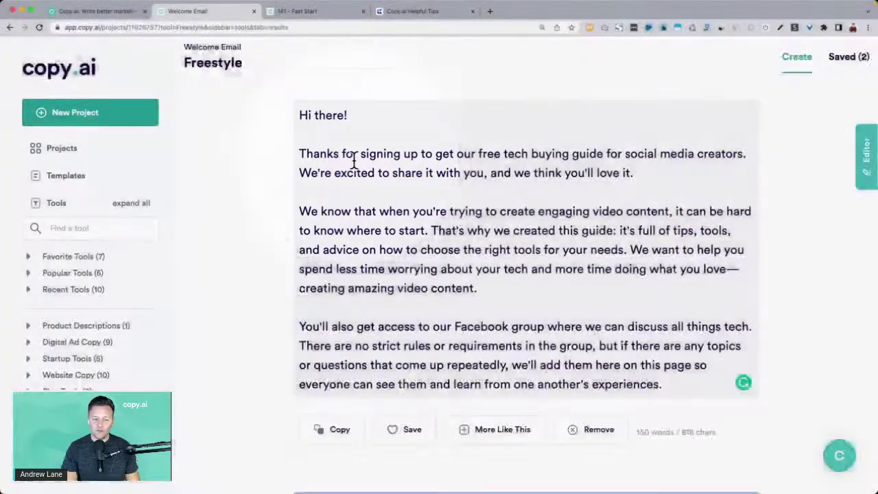
{"action": "scroll", "coordinate": [354, 161], "scroll_direction": "down", "scroll_amount": 5}
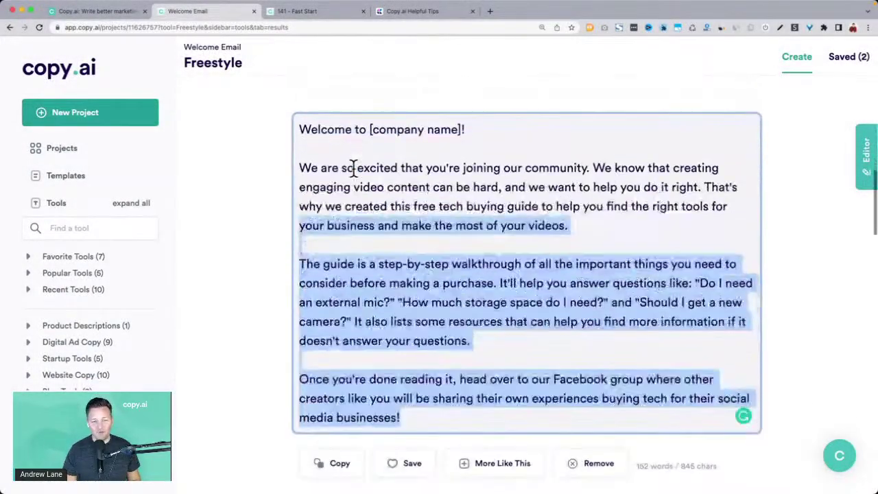
{"action": "left_click_drag", "start_coordinate": [300, 130], "coordinate": [457, 417]}
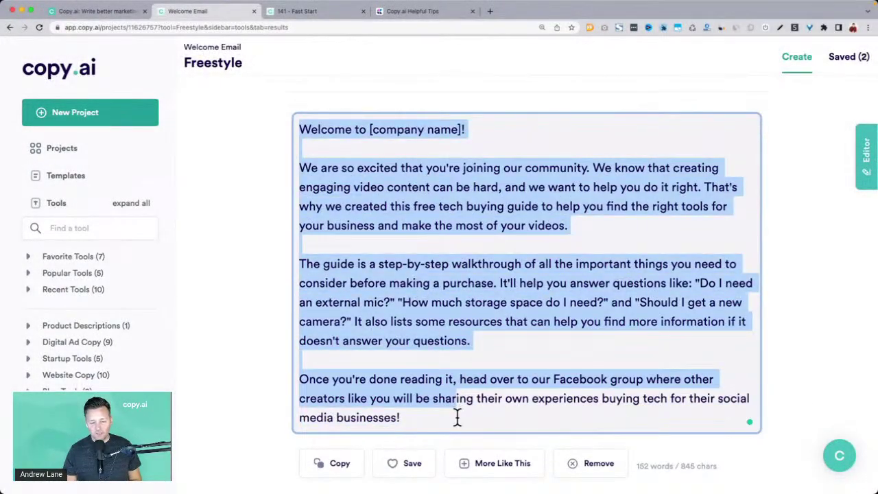
{"action": "left_click", "coordinate": [581, 320]}
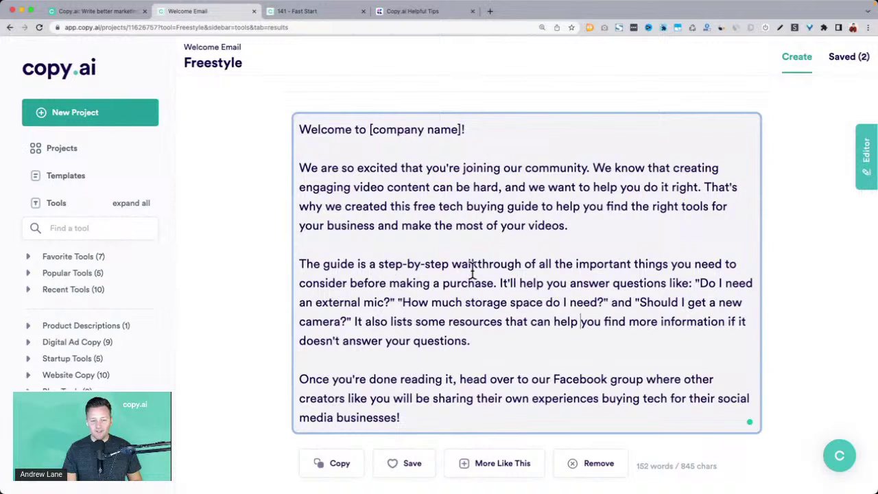
Examine the guide description and Facebook group closing of the "Welcome to [company name]!" email, plus the "Hi!" version below it
{"action": "left_click_drag", "start_coordinate": [500, 282], "coordinate": [689, 283]}
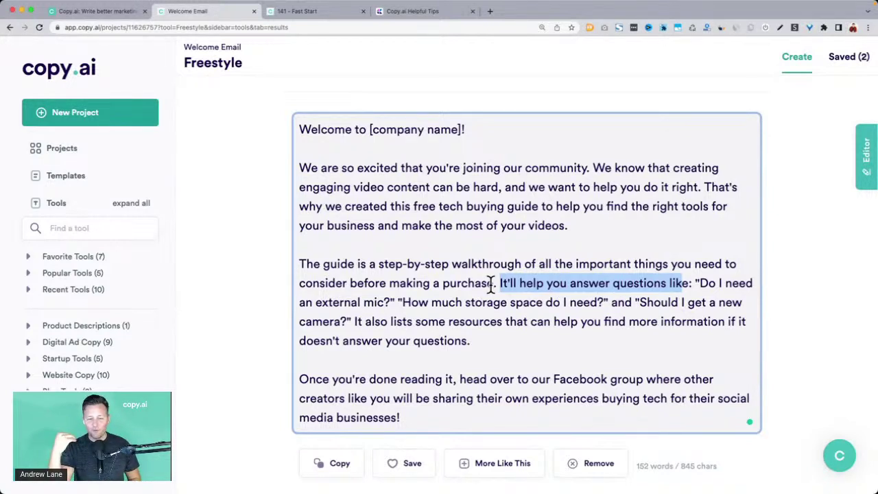
{"action": "scroll", "coordinate": [490, 282], "scroll_direction": "down", "scroll_amount": 2}
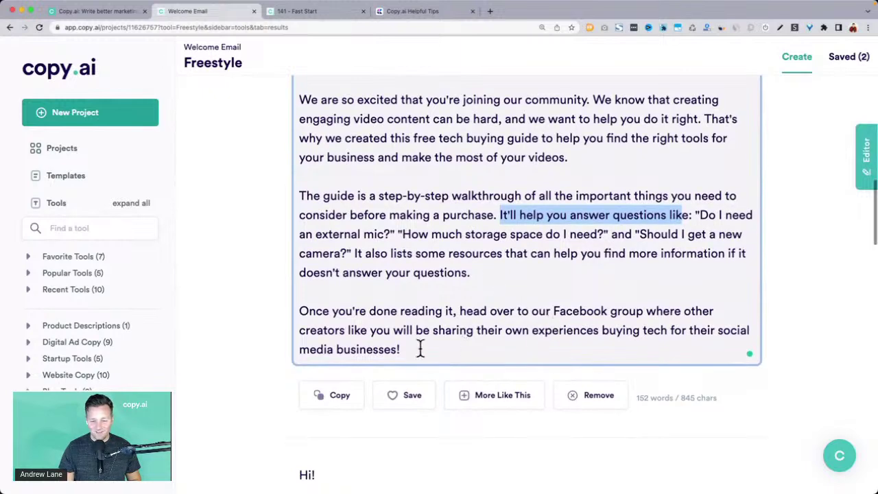
{"action": "left_click_drag", "start_coordinate": [422, 350], "coordinate": [289, 305]}
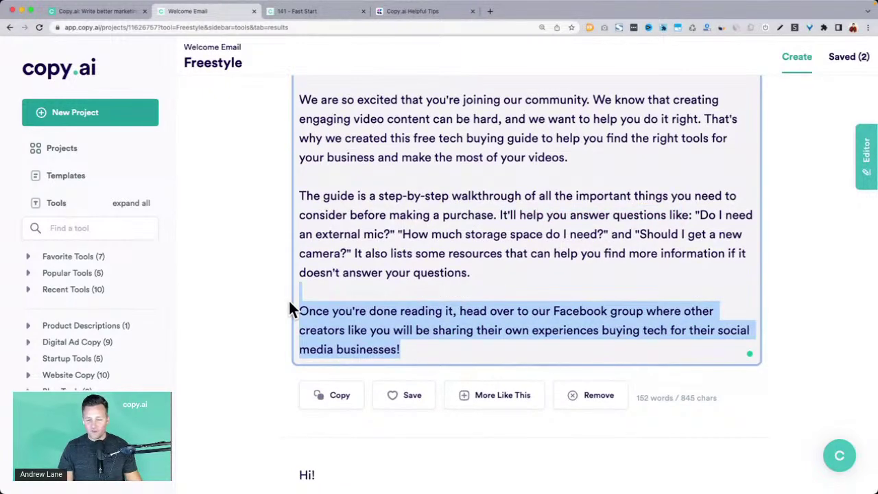
{"action": "scroll", "coordinate": [351, 246], "scroll_direction": "down", "scroll_amount": 4}
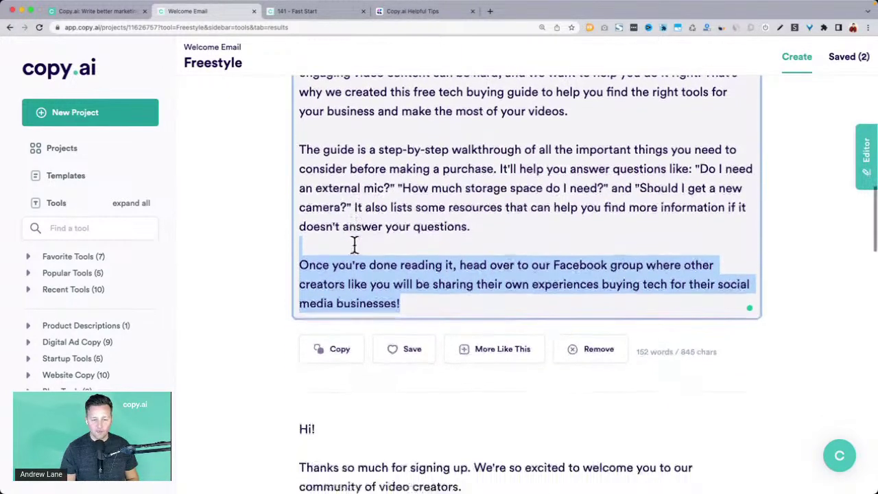
{"action": "scroll", "coordinate": [354, 249], "scroll_direction": "down", "scroll_amount": 7}
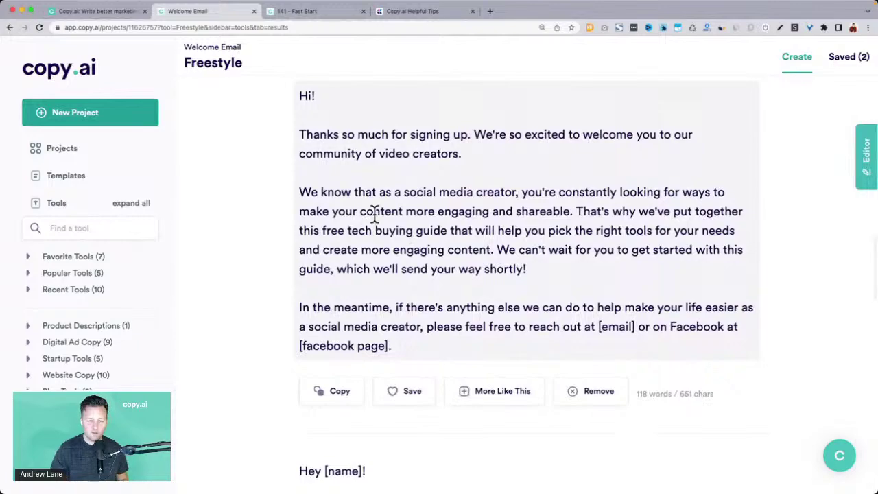
Look over the available email templates and close them without choosing one
{"action": "scroll", "coordinate": [353, 272], "scroll_direction": "up", "scroll_amount": 15}
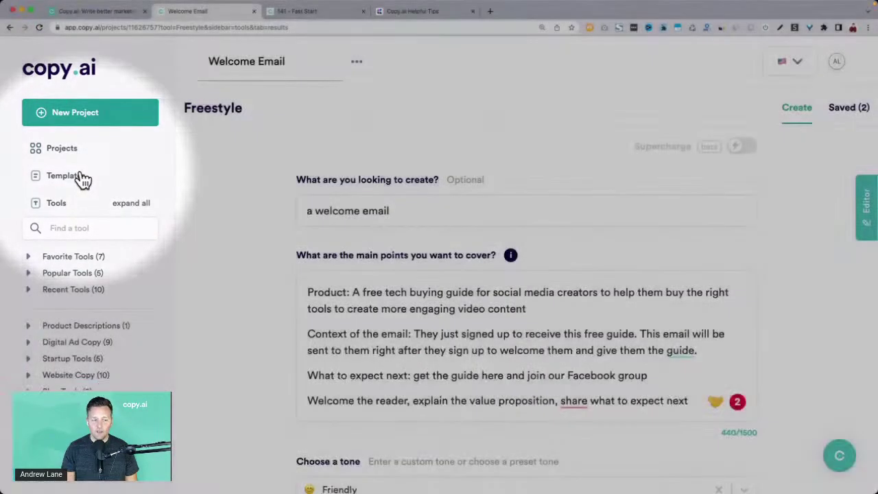
{"action": "left_click", "coordinate": [81, 177]}
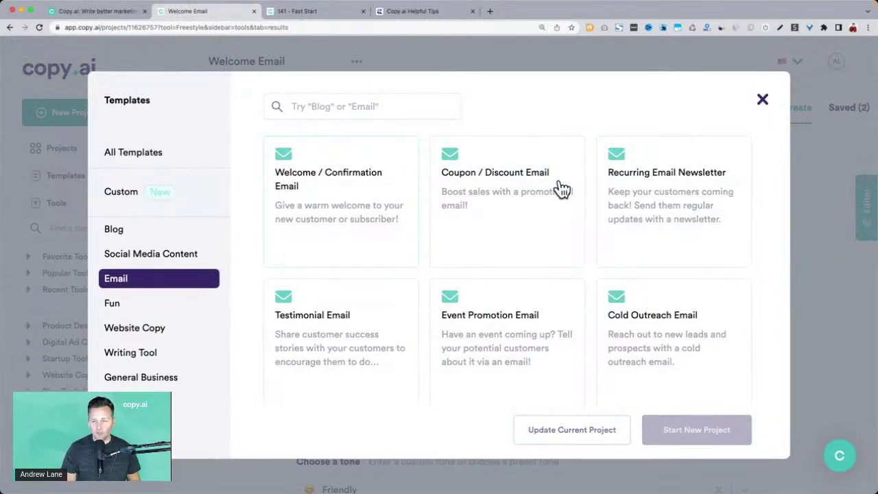
{"action": "left_click", "coordinate": [762, 101]}
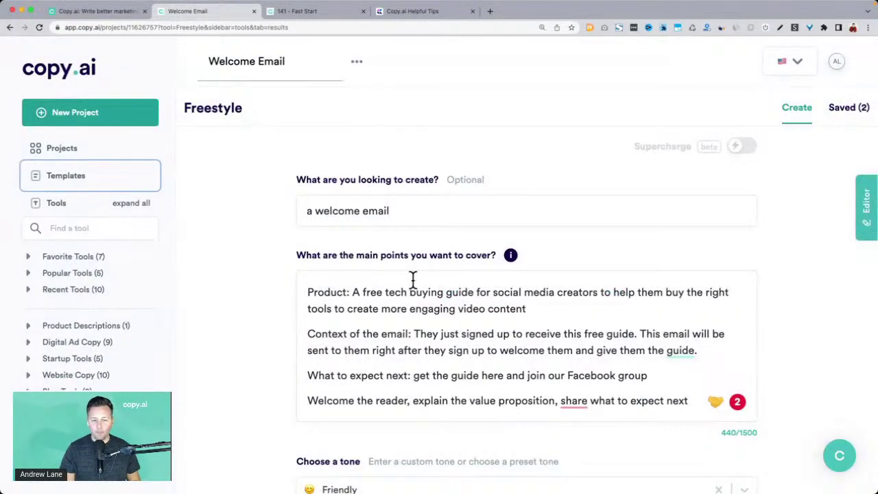
Review the full set of main points in the welcome email prompt, from the product to what to expect next
{"action": "scroll", "coordinate": [412, 278], "scroll_direction": "down", "scroll_amount": 2}
{"action": "left_click_drag", "start_coordinate": [309, 248], "coordinate": [683, 369]}
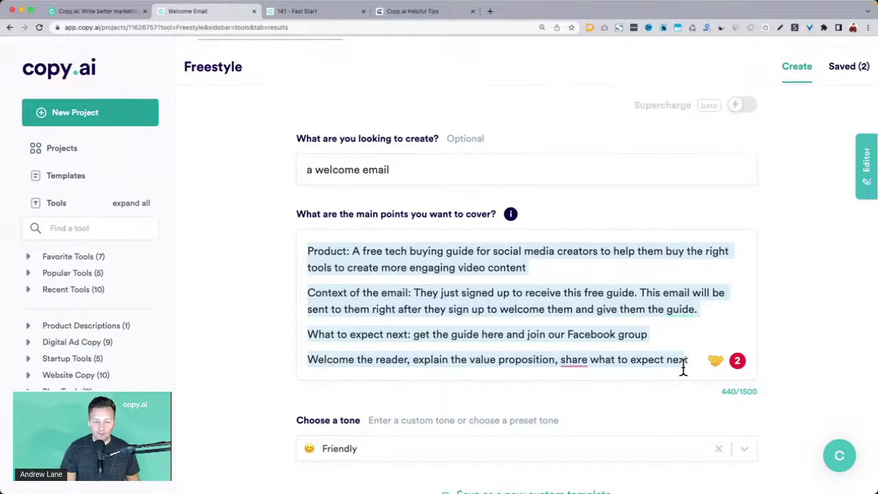
{"action": "left_click", "coordinate": [268, 277]}
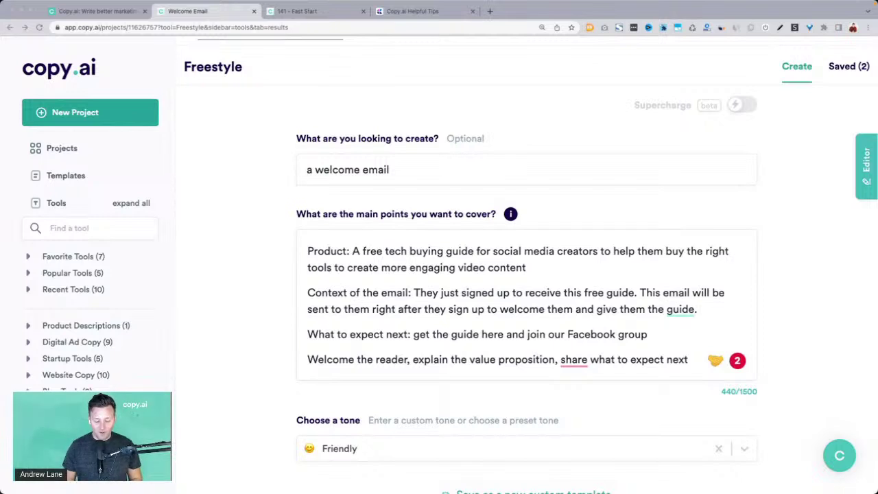
Replace the description of what to create with "a second email in my", correcting the spelling of "email"
{"action": "triple_click", "coordinate": [333, 160]}
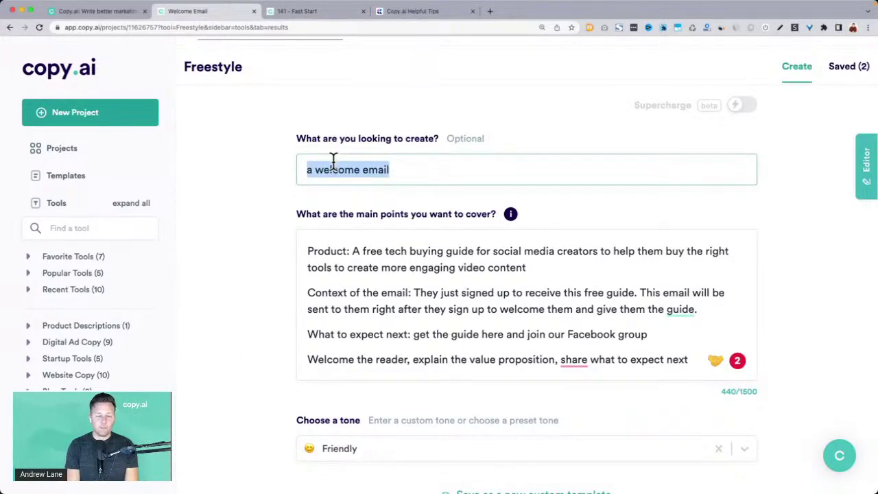
{"action": "type", "text": "a sec"}
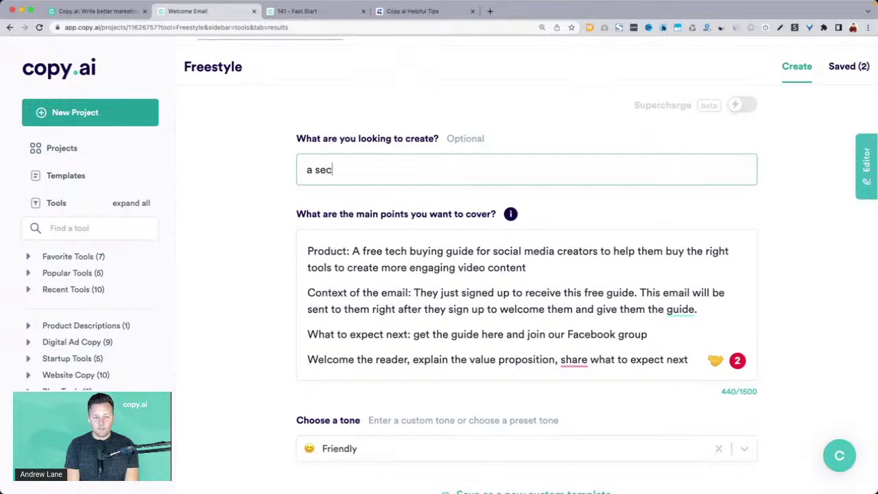
{"action": "type", "text": "ond emila in"}
{"action": "key", "text": "BackSpace"}
{"action": "key", "text": "BackSpace"}
{"action": "key", "text": "BackSpace"}
{"action": "key", "text": "BackSpace"}
{"action": "key", "text": "BackSpace"}
{"action": "key", "text": "BackSpace"}
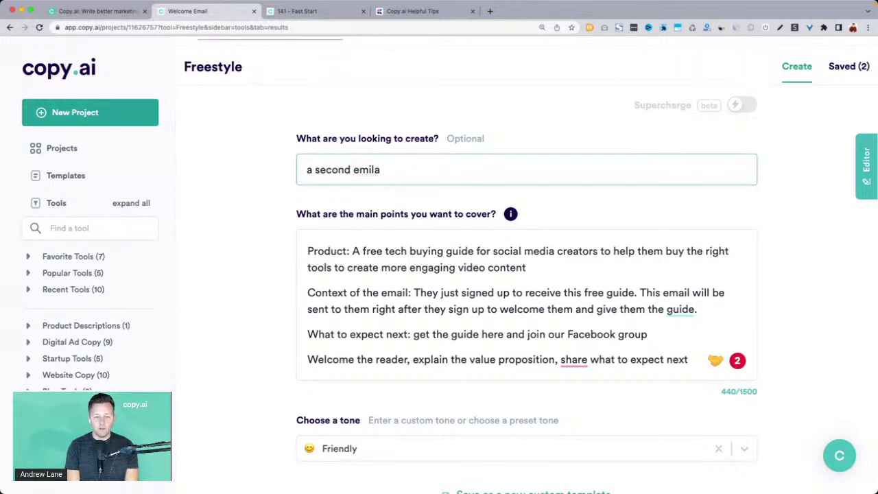
{"action": "type", "text": "al in my"}
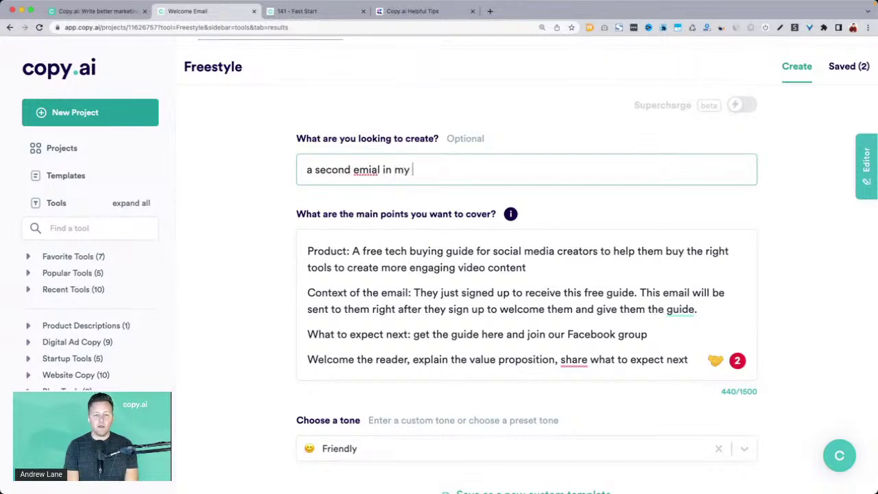
{"action": "right_click", "coordinate": [374, 172]}
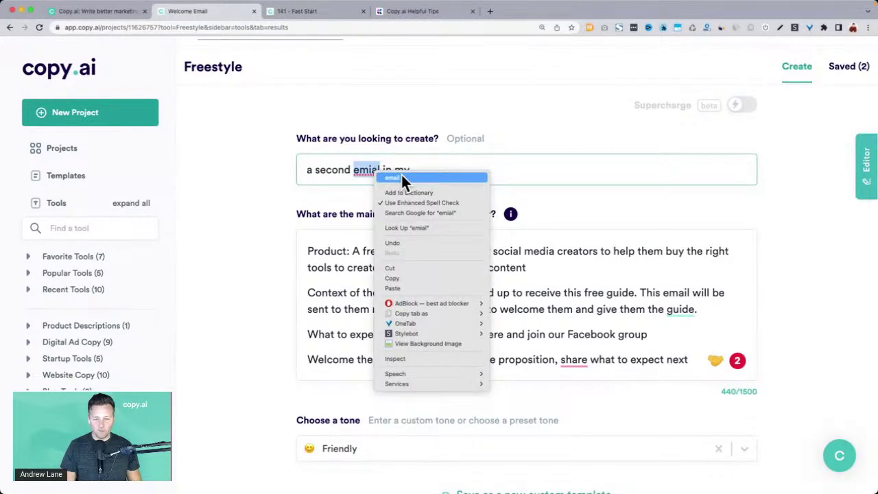
{"action": "left_click", "coordinate": [431, 173]}
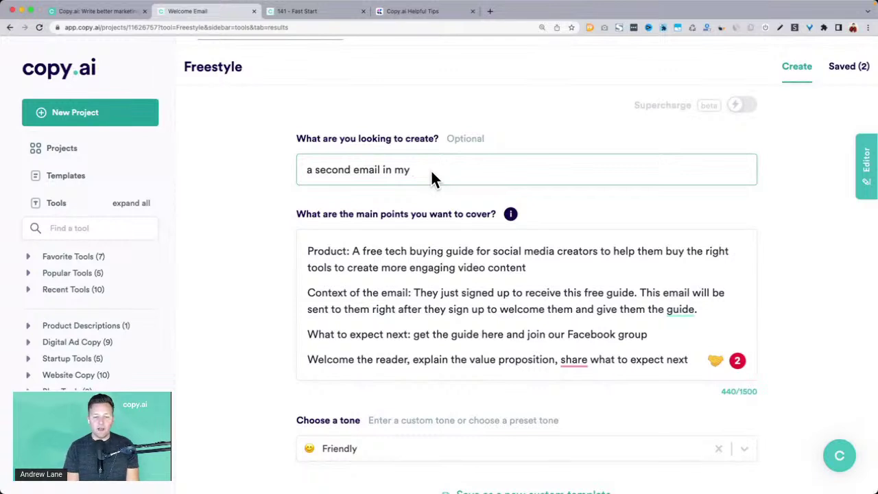
Continue the description of what to create with "automated email sequence to provide value and"
{"action": "type", "text": "automated email "}
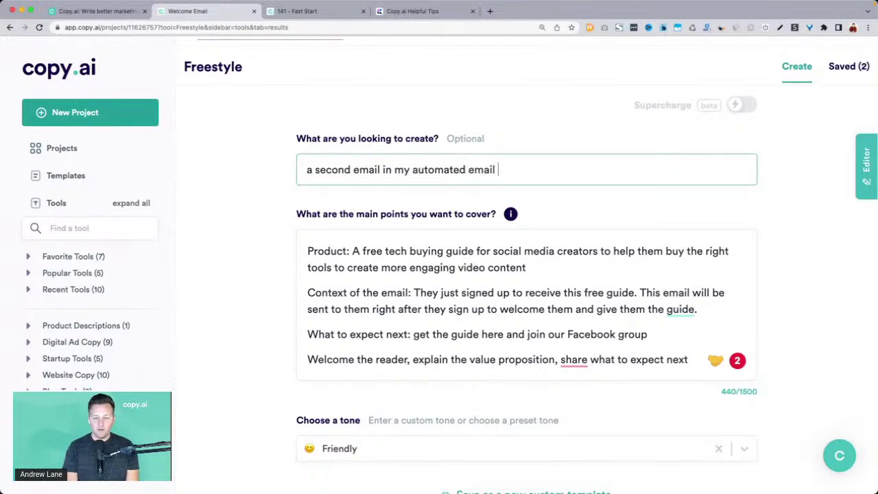
{"action": "type", "text": "sequenc"}
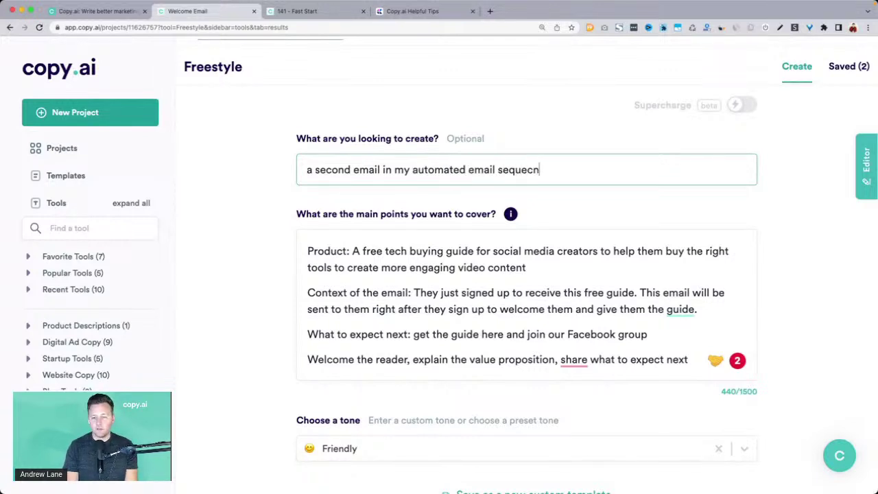
{"action": "type", "text": "e to prive"}
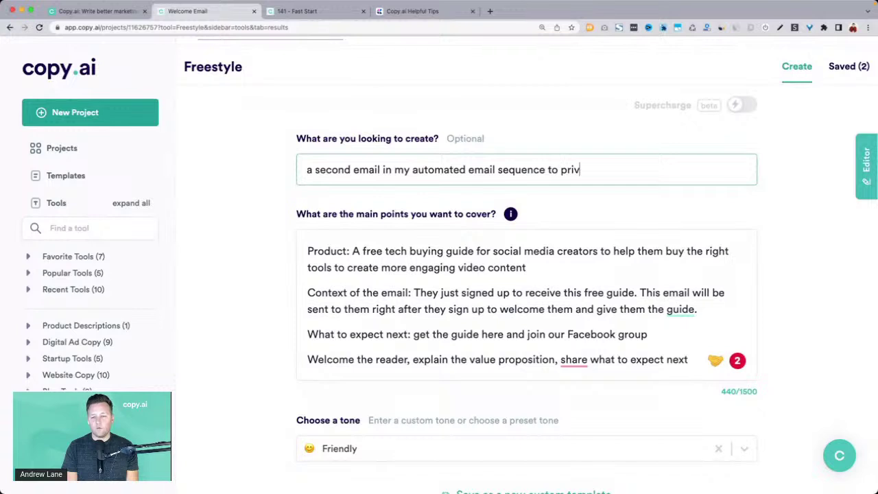
{"action": "key", "text": "BackSpace"}
{"action": "key", "text": "BackSpace"}
{"action": "key", "text": "BackSpace"}
{"action": "type", "text": "ovide value and"}
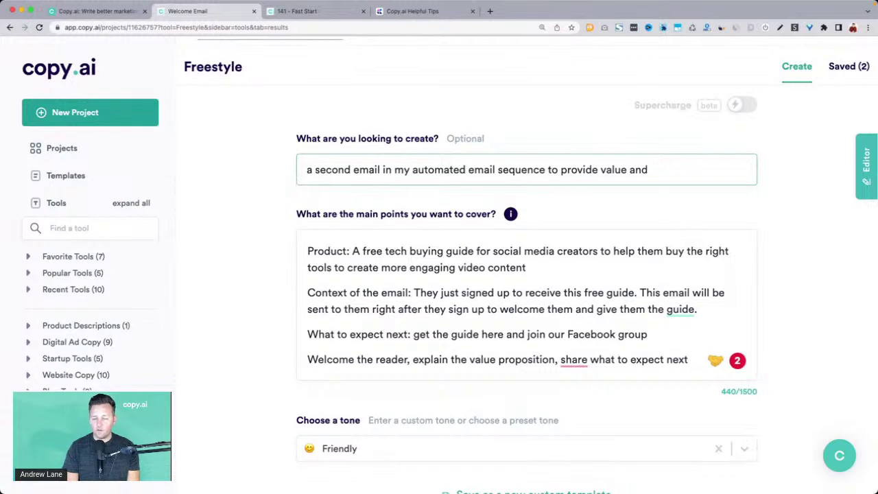
{"action": "type", "text": "menttion"}
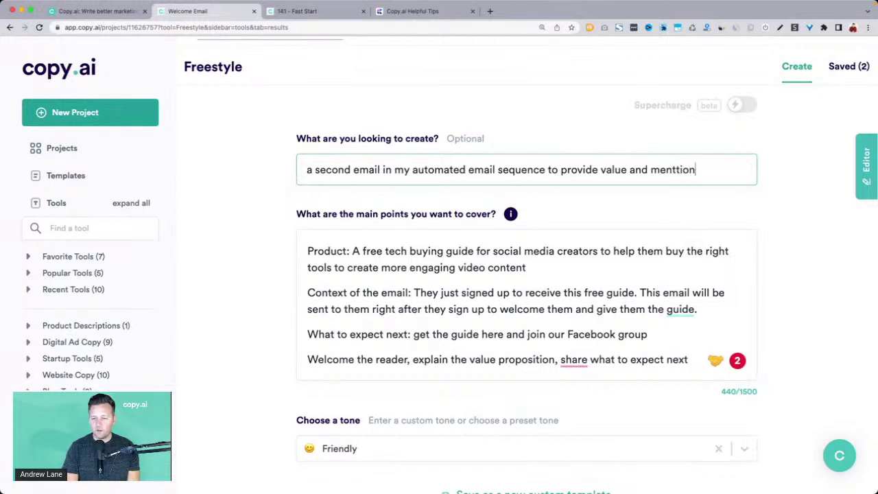
{"action": "key", "text": "BackSpace"}
{"action": "key", "text": "BackSpace"}
{"action": "key", "text": "BackSpace"}
{"action": "key", "text": "BackSpace"}
{"action": "type", "text": "ion othe"}
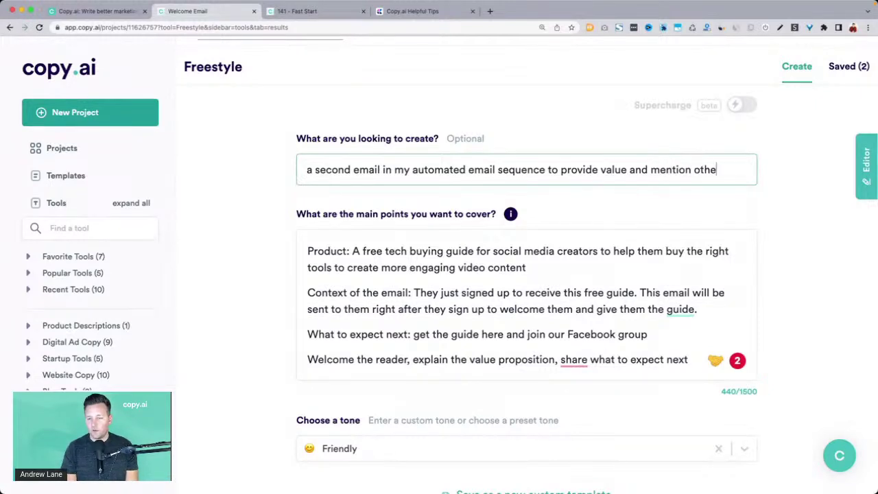
{"action": "type", "text": "r way"}
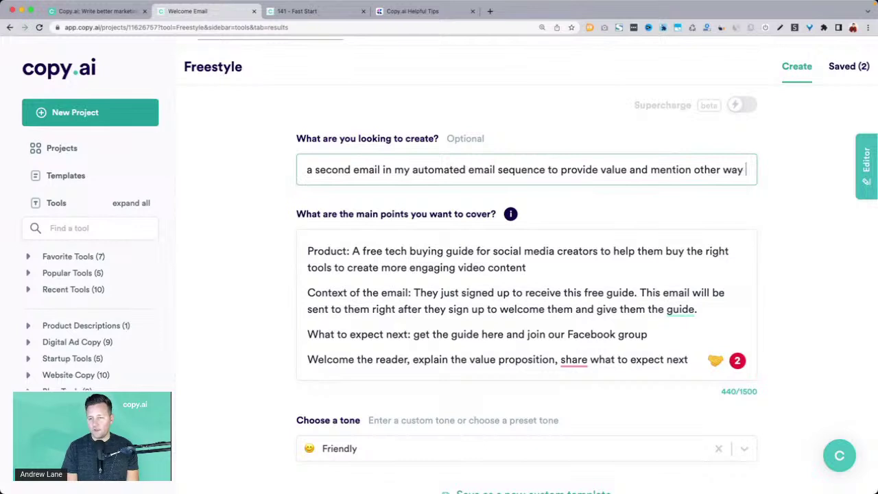
End the description of what to create with "keep my subscriber engaged" after "provide value and", and check its beginning
{"action": "left_click", "coordinate": [651, 170], "text": "shift"}
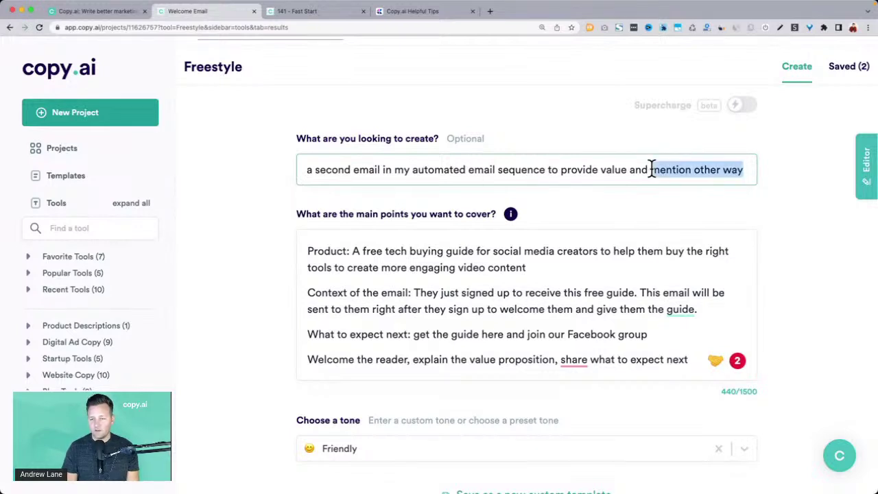
{"action": "type", "text": "keep my"}
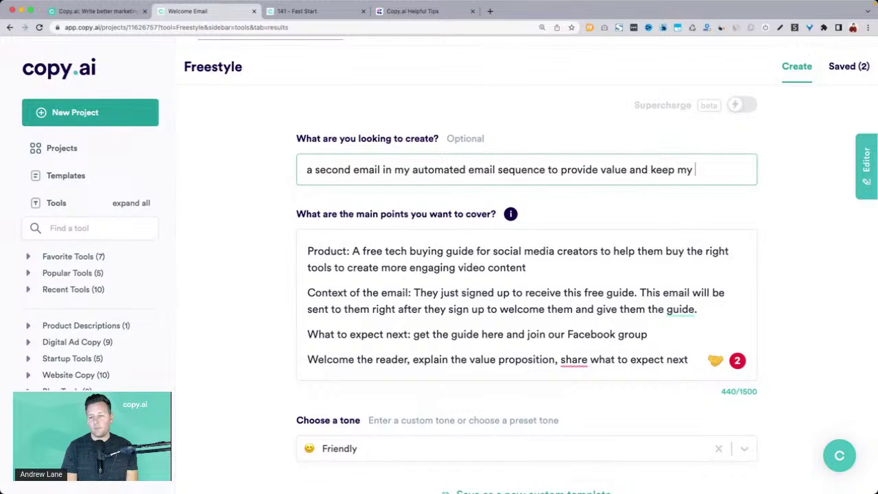
{"action": "type", "text": " sube"}
{"action": "key", "text": "BackSpace"}
{"action": "key", "text": "BackSpace"}
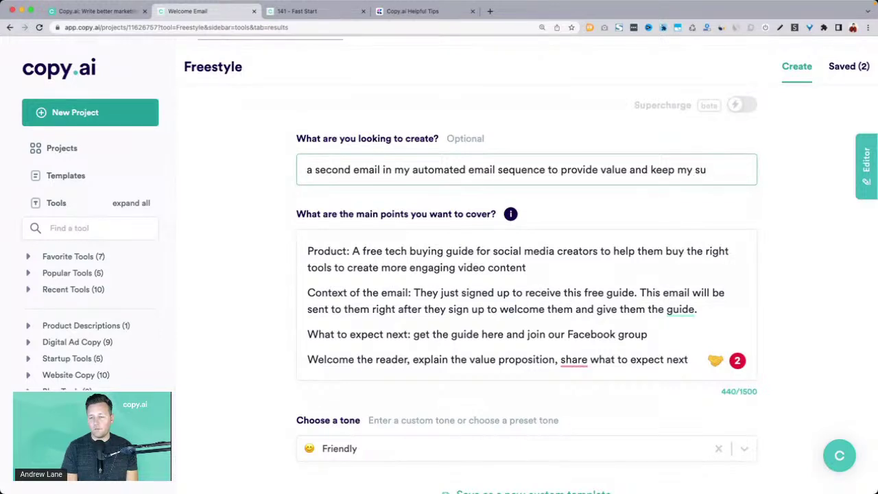
{"action": "type", "text": "bscriber enag"}
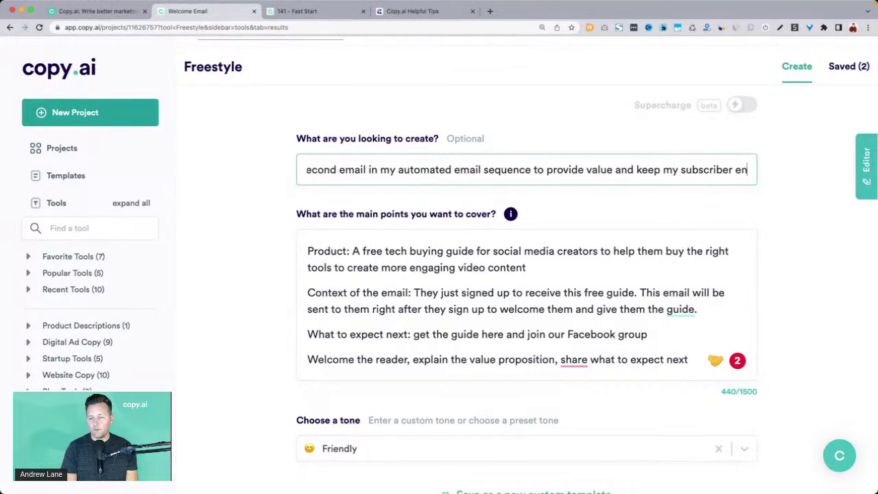
{"action": "key", "text": "BackSpace"}
{"action": "key", "text": "BackSpace"}
{"action": "type", "text": "gaged"}
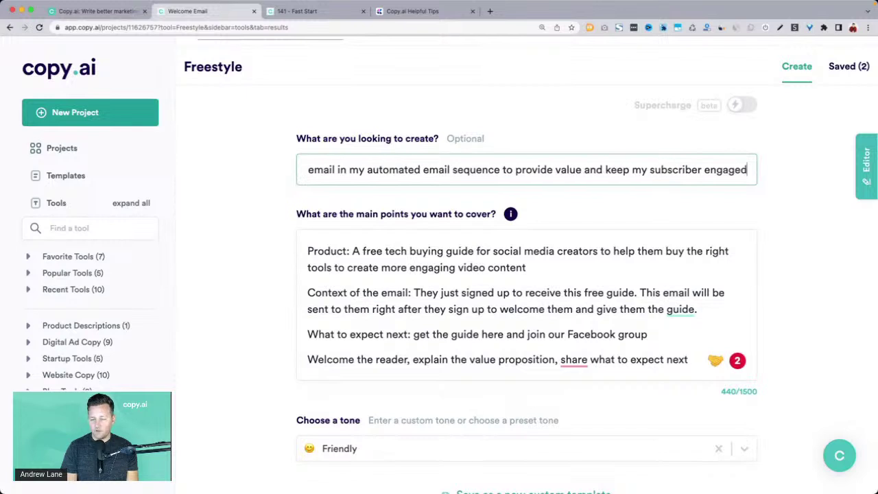
{"action": "key", "text": "super+Left"}
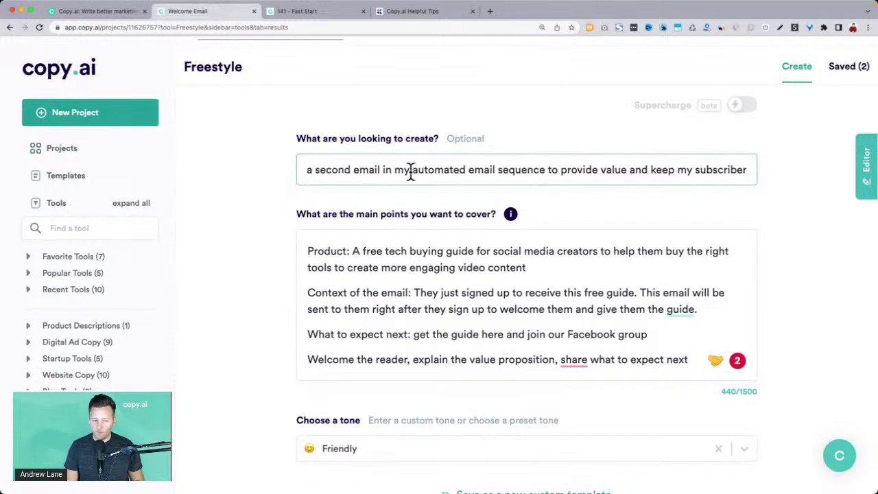
{"action": "left_click_drag", "start_coordinate": [308, 171], "coordinate": [502, 170]}
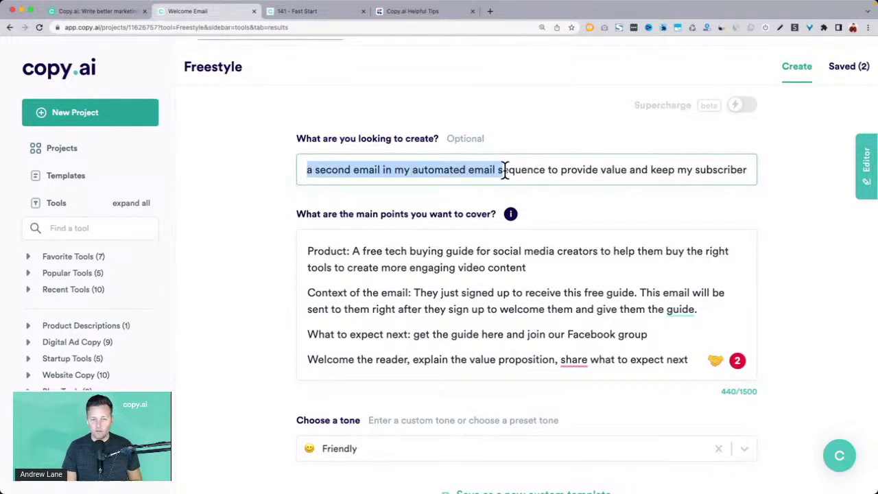
Replace the product paragraph in the main points with the label "Email topic:"
{"action": "left_click", "coordinate": [308, 249]}
{"action": "key", "text": "super+a"}
{"action": "left_click", "coordinate": [404, 250]}
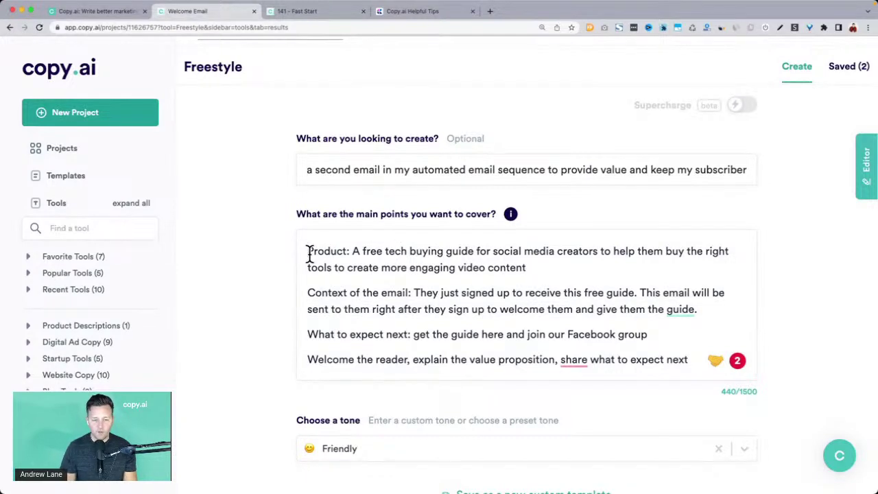
{"action": "triple_click", "coordinate": [542, 272]}
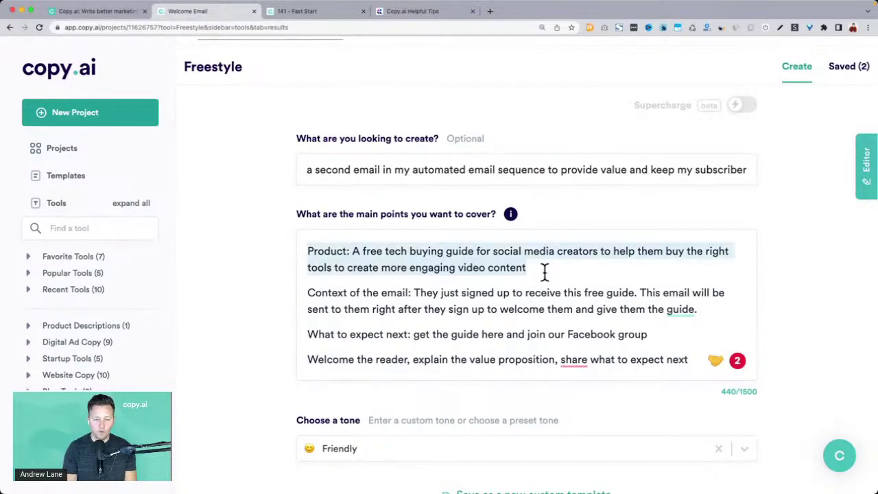
{"action": "type", "text": "Email "}
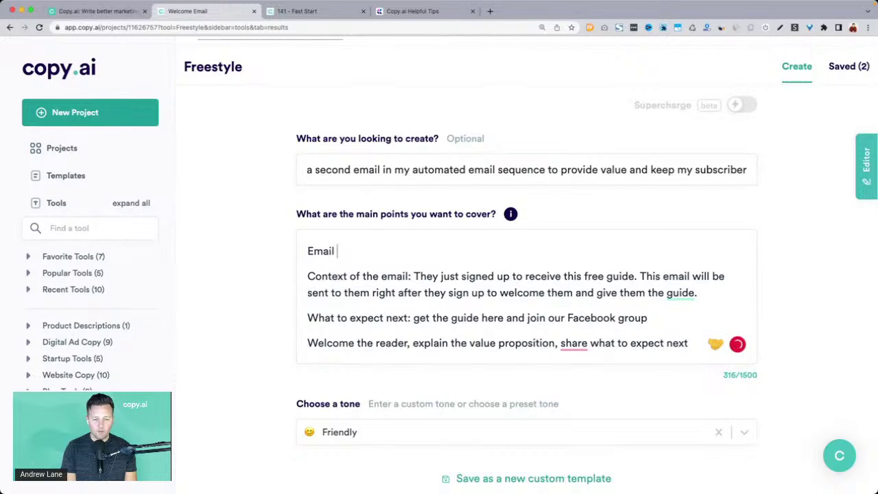
{"action": "type", "text": "topic: "}
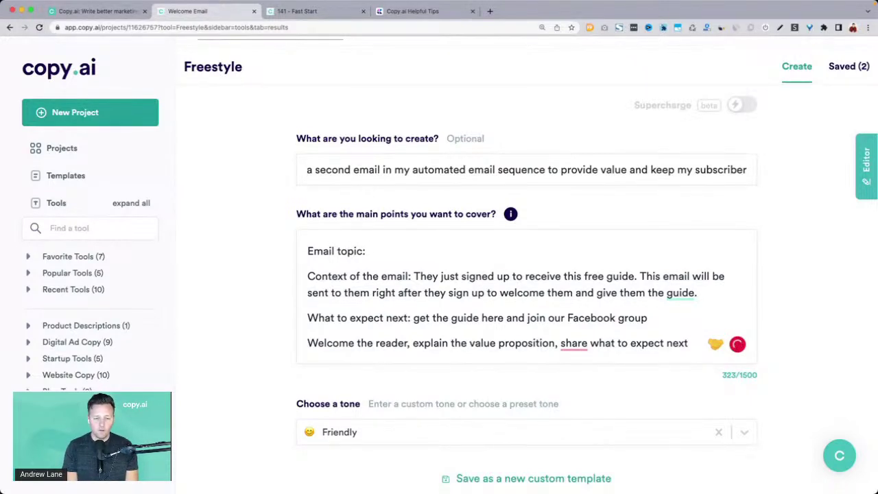
{"action": "type", "text": "Why hyou n"}
{"action": "key", "text": "BackSpace"}
{"action": "key", "text": "BackSpace"}
{"action": "key", "text": "BackSpace"}
{"action": "key", "text": "BackSpace"}
{"action": "key", "text": "BackSpace"}
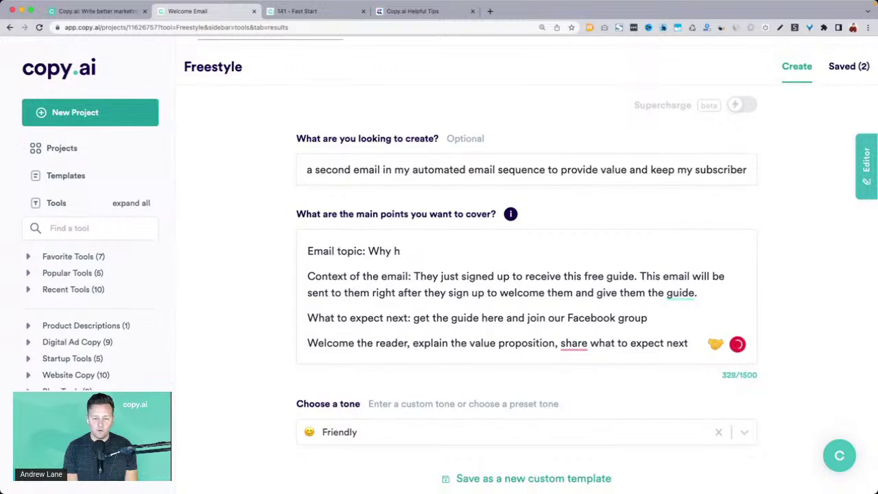
{"action": "key", "text": "BackSpace"}
{"action": "type", "text": "you're"}
{"action": "key", "text": "BackSpace"}
{"action": "key", "text": "BackSpace"}
{"action": "key", "text": "BackSpace"}
{"action": "key", "text": "BackSpace"}
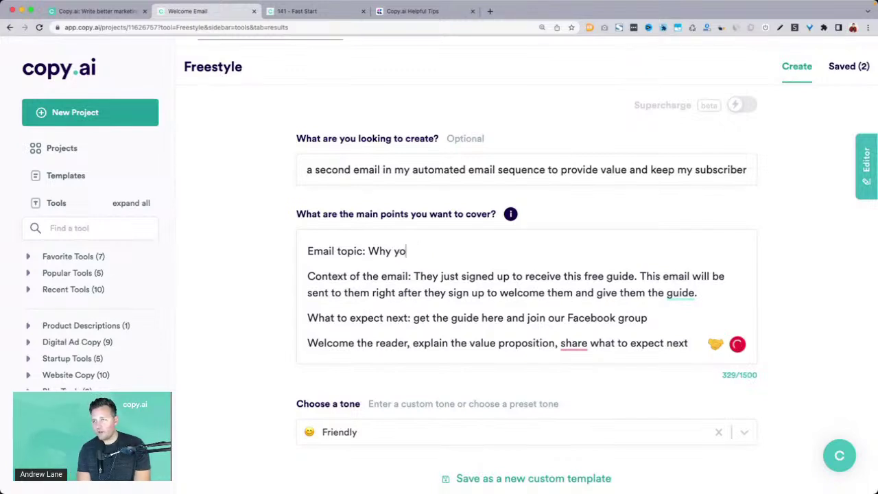
{"action": "key", "text": "BackSpace"}
{"action": "key", "text": "BackSpace"}
{"action": "key", "text": "BackSpace"}
{"action": "key", "text": "BackSpace"}
{"action": "key", "text": "BackSpace"}
{"action": "key", "text": "BackSpace"}
{"action": "key", "text": "BackSpace"}
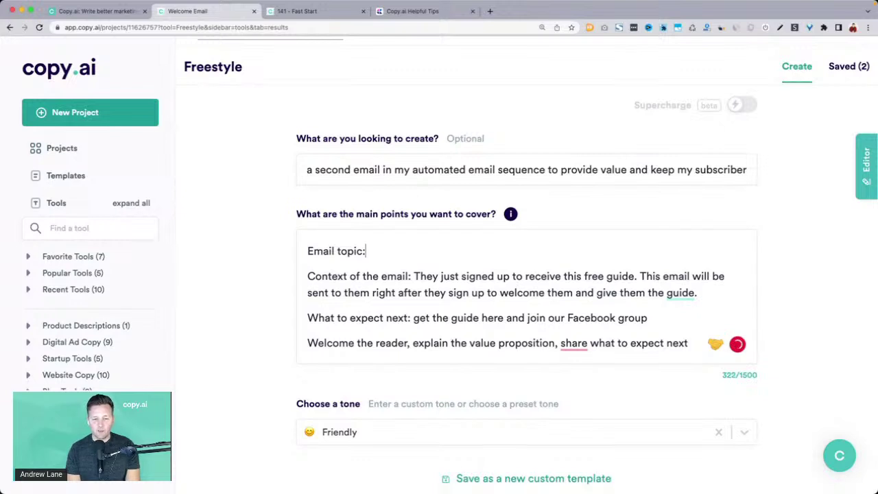
Enter "The best type of videos to create" as the email topic, correcting the typos
{"action": "type", "text": "The bets t"}
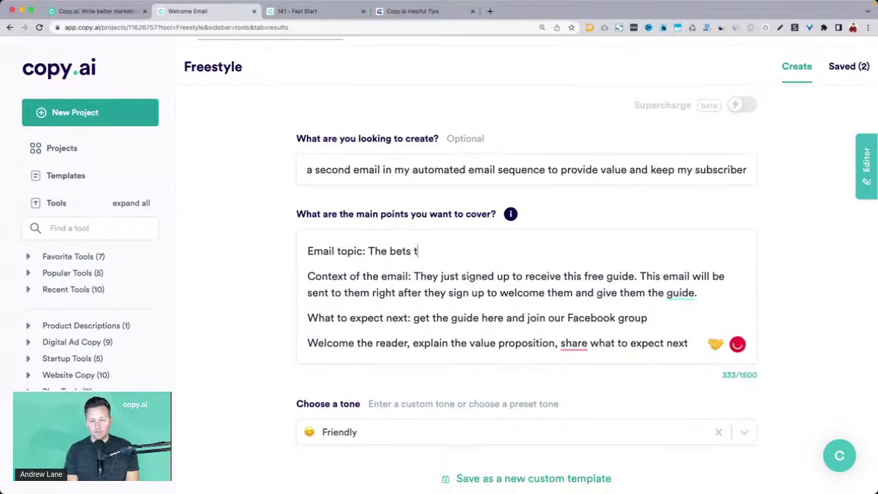
{"action": "key", "text": "BackSpace"}
{"action": "key", "text": "BackSpace"}
{"action": "key", "text": "BackSpace"}
{"action": "key", "text": "BackSpace"}
{"action": "type", "text": "st type of video s"}
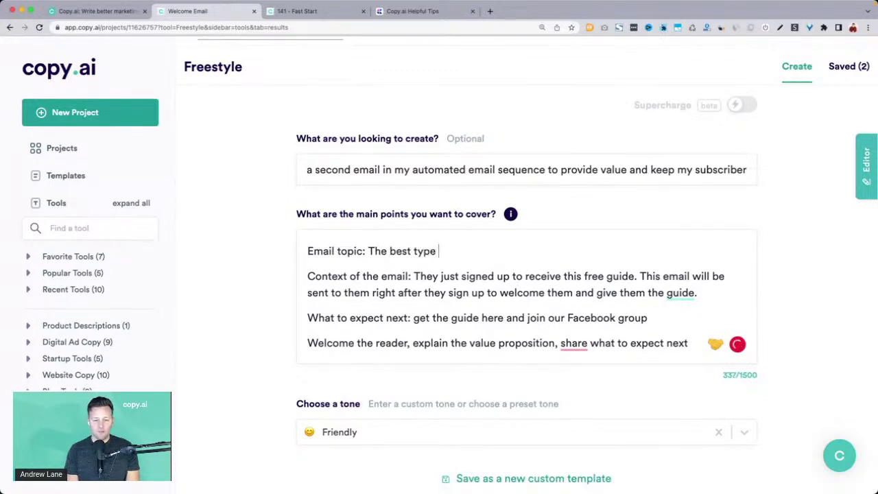
{"action": "key", "text": "BackSpace"}
{"action": "key", "text": "BackSpace"}
{"action": "type", "text": "s "}
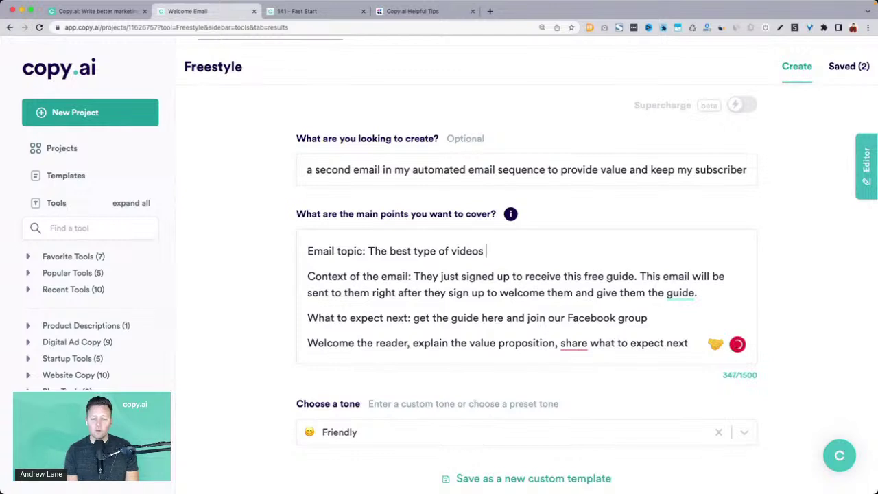
{"action": "type", "text": "to creawte"}
{"action": "key", "text": "BackSpace"}
{"action": "key", "text": "BackSpace"}
{"action": "key", "text": "BackSpace"}
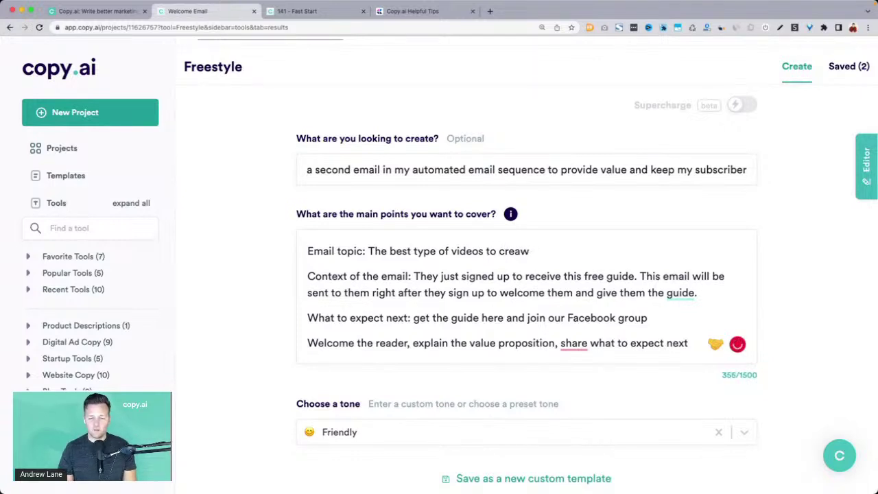
{"action": "type", "text": "te"}
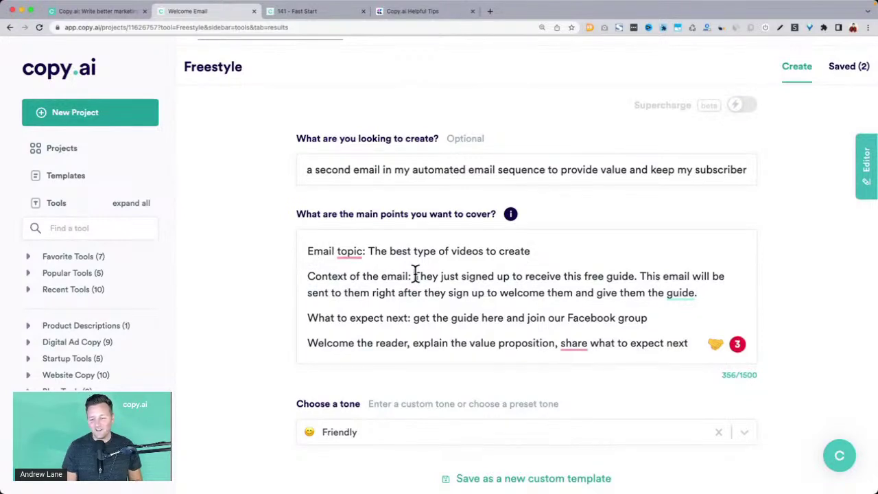
Review the email context, the description of what to create and the remaining main points of the second email prompt
{"action": "left_click_drag", "start_coordinate": [414, 276], "coordinate": [694, 302]}
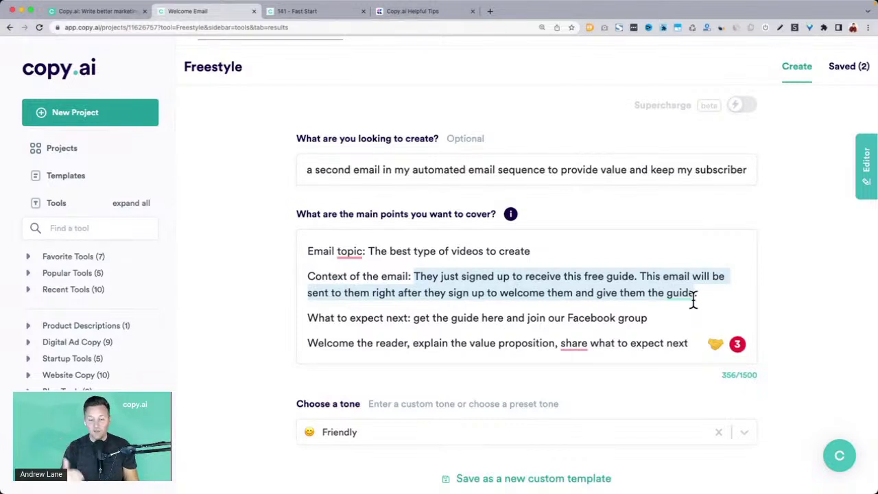
{"action": "scroll", "coordinate": [693, 300], "scroll_direction": "down", "scroll_amount": 2}
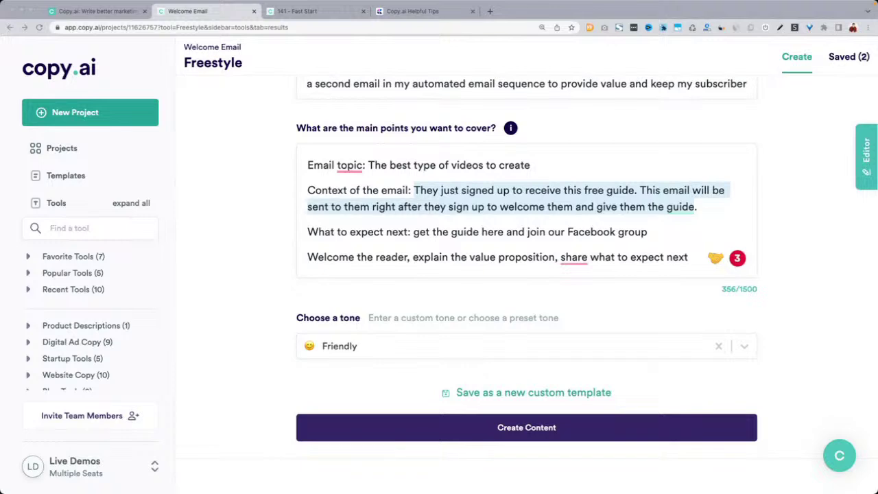
{"action": "scroll", "coordinate": [254, 207], "scroll_direction": "up", "scroll_amount": 3}
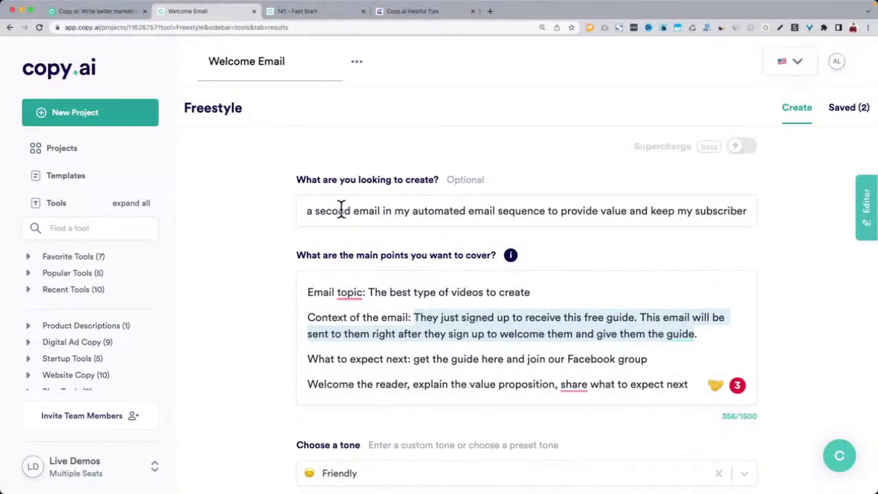
{"action": "left_click_drag", "start_coordinate": [306, 210], "coordinate": [648, 210]}
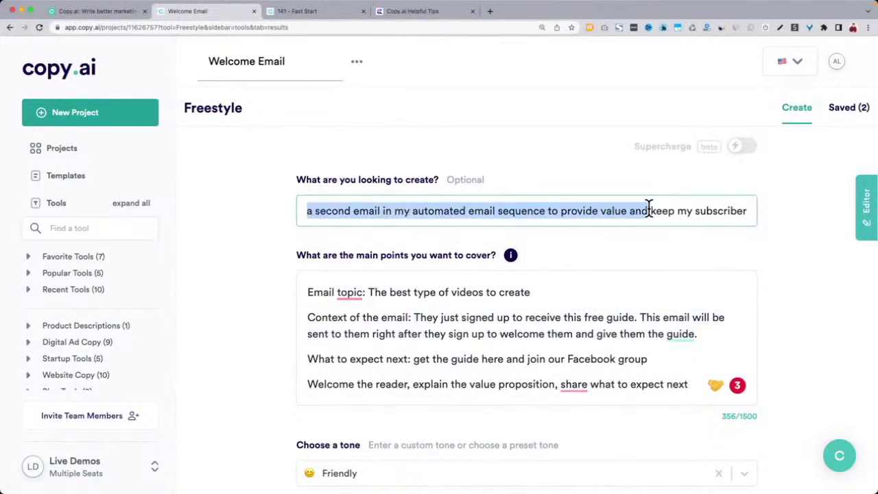
{"action": "left_click_drag", "start_coordinate": [316, 294], "coordinate": [671, 384]}
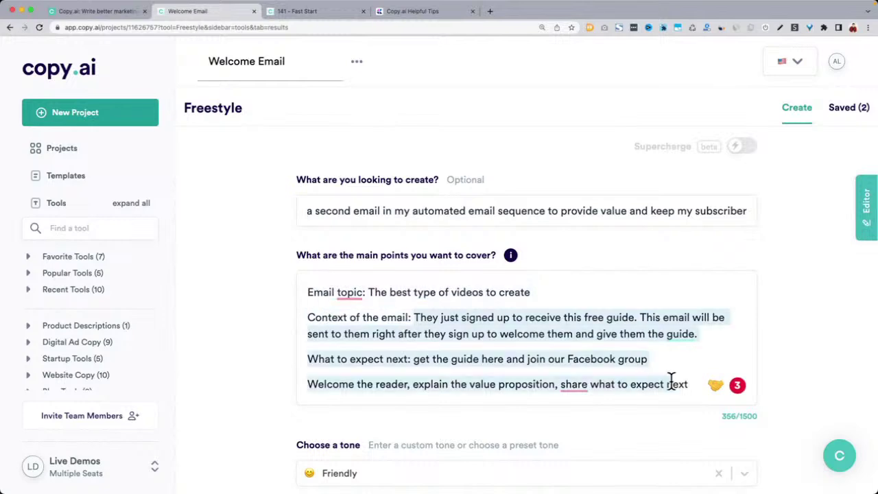
{"action": "left_click", "coordinate": [278, 302]}
{"action": "scroll", "coordinate": [279, 302], "scroll_direction": "down", "scroll_amount": 1}
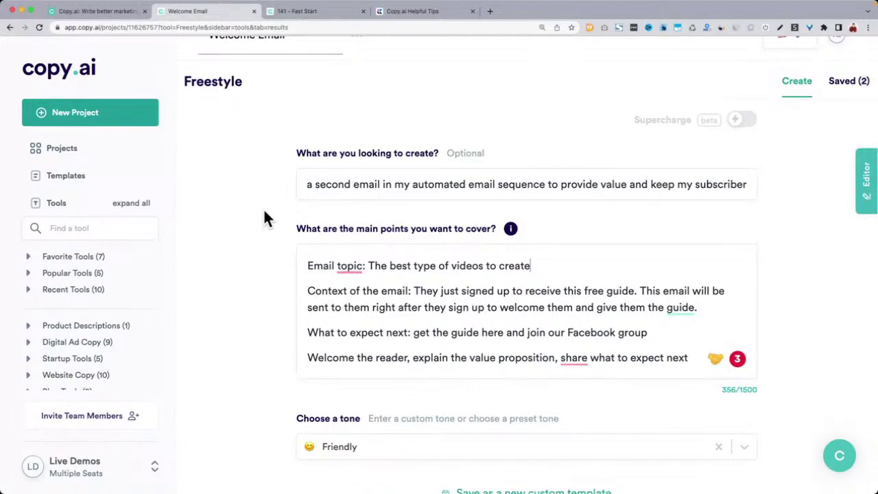
{"action": "left_click", "coordinate": [258, 301]}
{"action": "scroll", "coordinate": [78, 343], "scroll_direction": "down", "scroll_amount": 2}
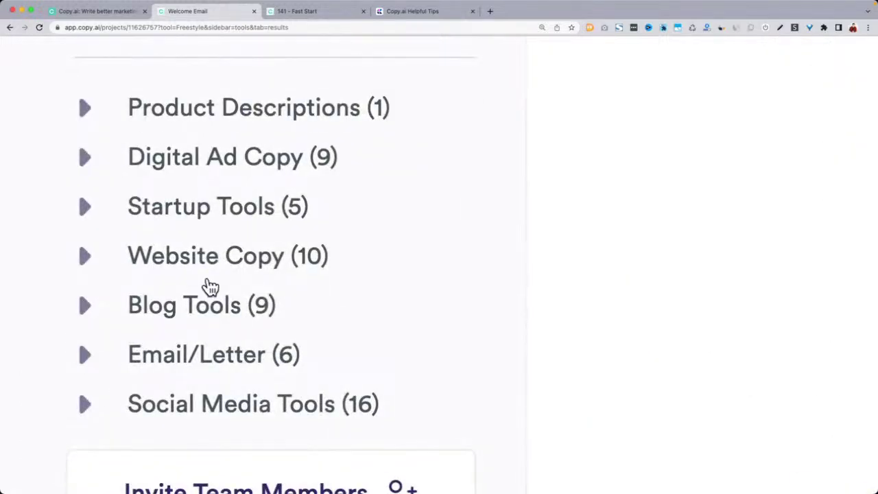
Look through the tool categories and the tools in Website Copy, closing that category again
{"action": "scroll", "coordinate": [209, 286], "scroll_direction": "down", "scroll_amount": 5}
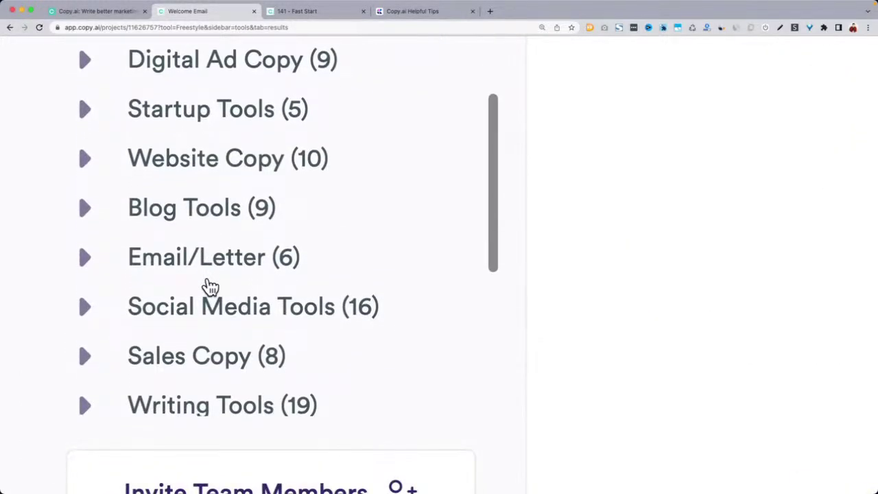
{"action": "left_click", "coordinate": [85, 159]}
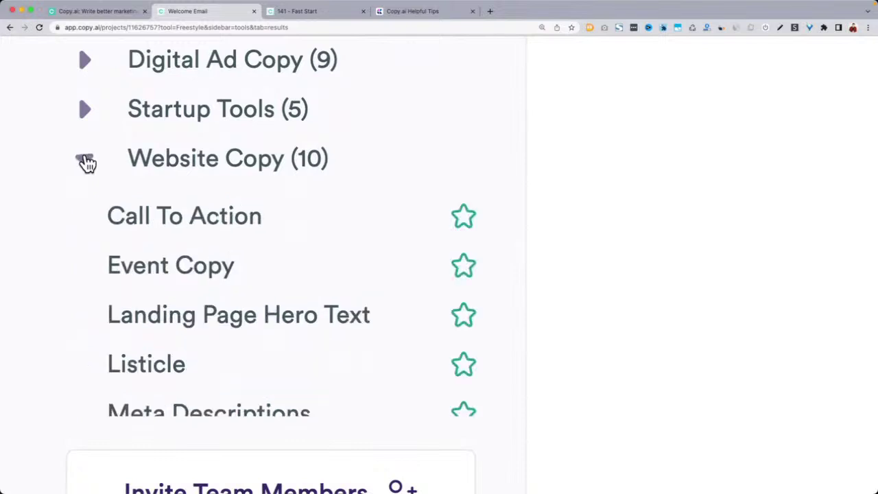
{"action": "scroll", "coordinate": [226, 183], "scroll_direction": "down", "scroll_amount": 3}
{"action": "mouse_move", "coordinate": [206, 243]}
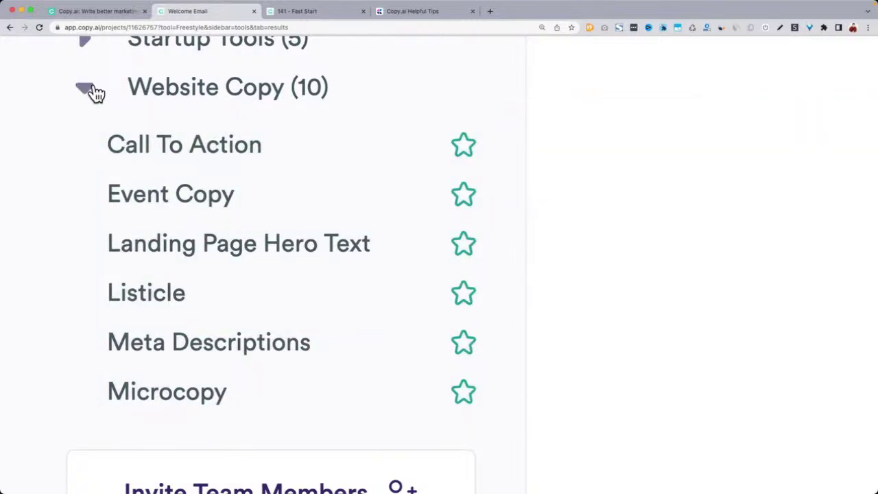
{"action": "left_click", "coordinate": [86, 89]}
{"action": "scroll", "coordinate": [218, 122], "scroll_direction": "down", "scroll_amount": 5}
{"action": "scroll", "coordinate": [113, 262], "scroll_direction": "up", "scroll_amount": 2}
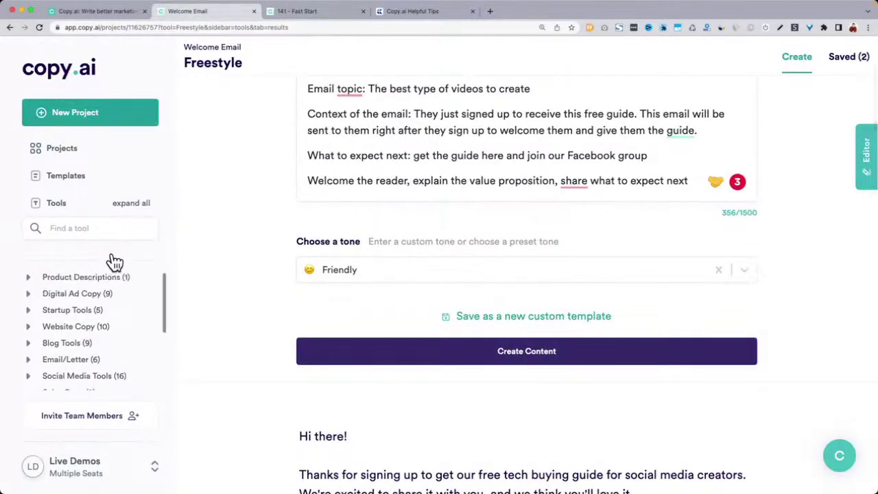
Update the current project with the Sales Landing Page template from the Website Copy templates
{"action": "left_click", "coordinate": [57, 176]}
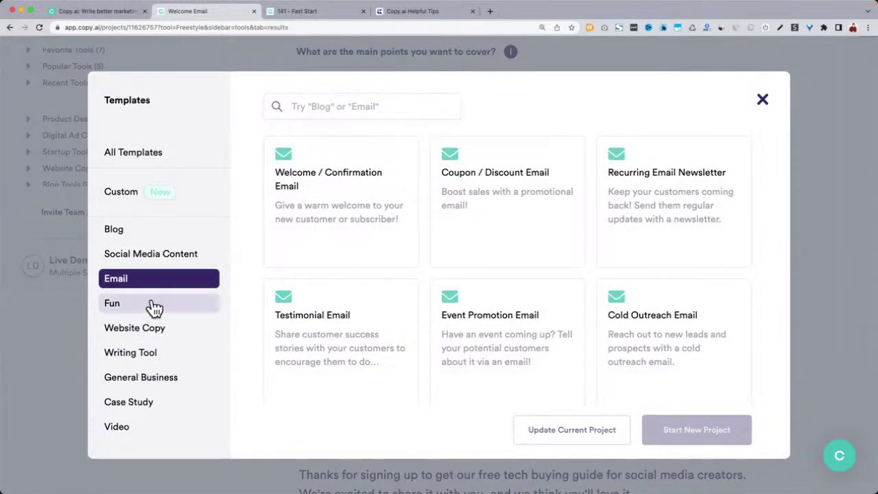
{"action": "left_click", "coordinate": [161, 336]}
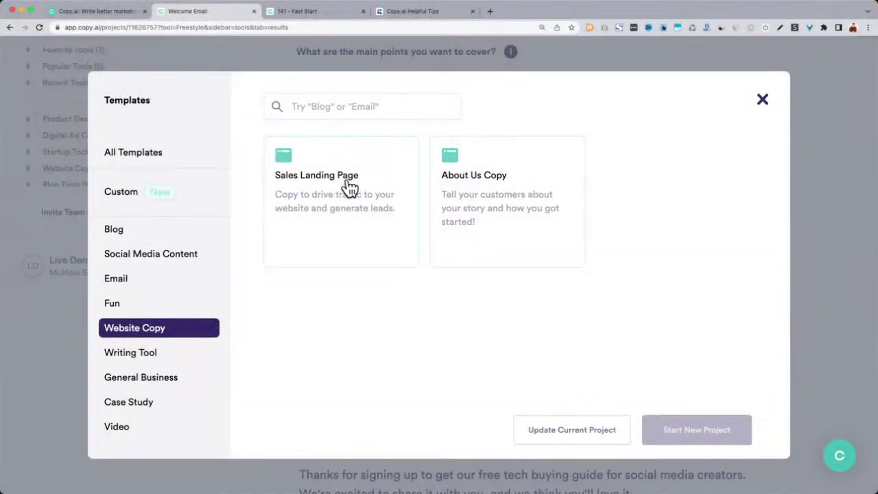
{"action": "left_click", "coordinate": [356, 186]}
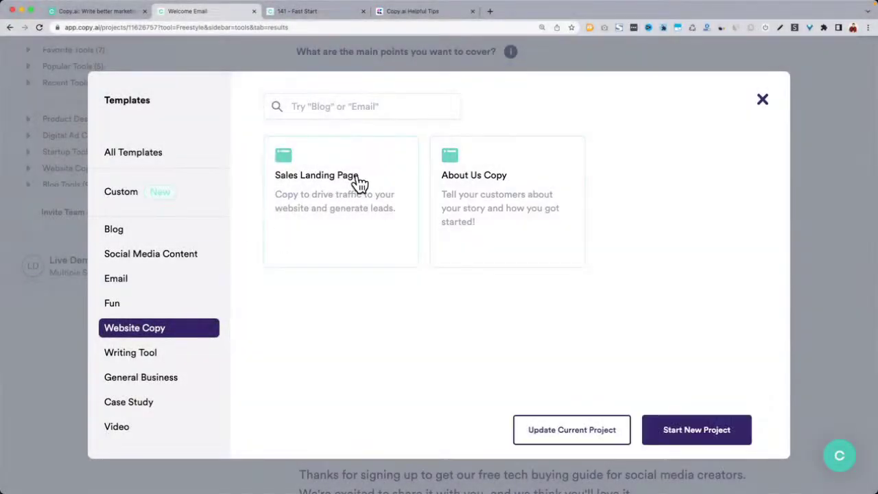
{"action": "left_click", "coordinate": [554, 429]}
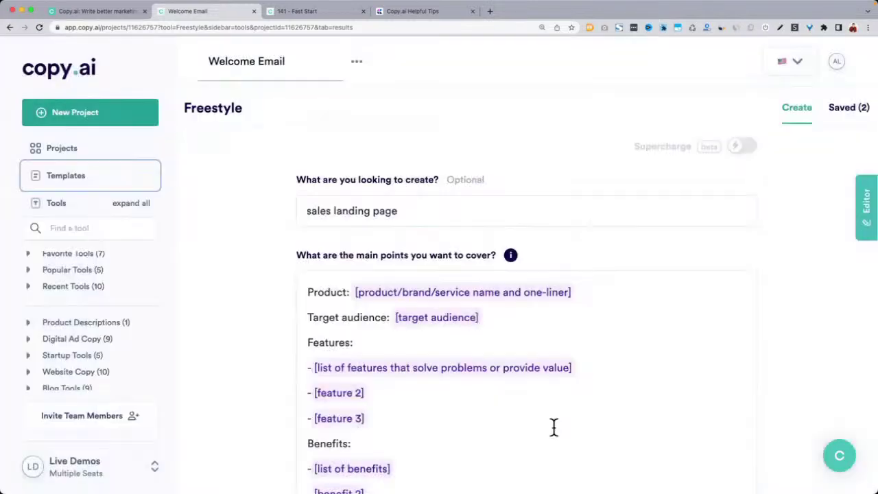
{"action": "scroll", "coordinate": [554, 427], "scroll_direction": "down", "scroll_amount": 2}
{"action": "scroll", "coordinate": [553, 428], "scroll_direction": "up", "scroll_amount": 2}
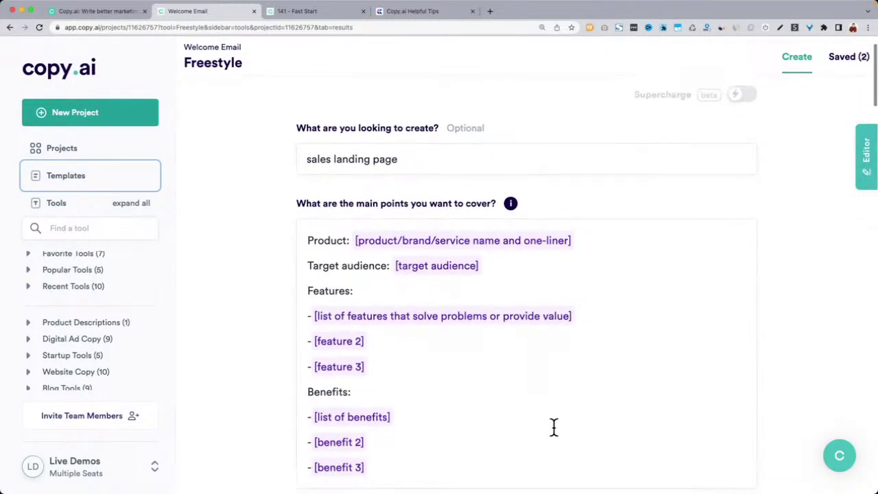
Rename the project "Demo"
{"action": "left_click", "coordinate": [240, 67]}
{"action": "triple_click", "coordinate": [240, 67]}
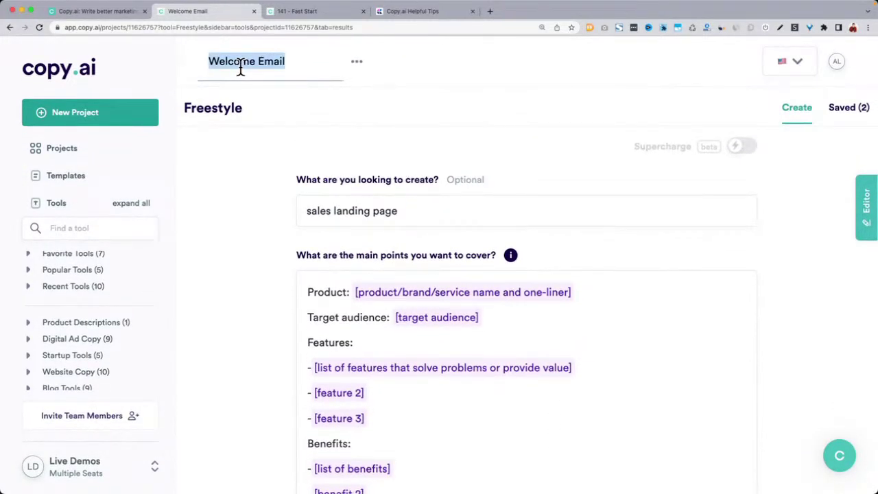
{"action": "type", "text": "Demo"}
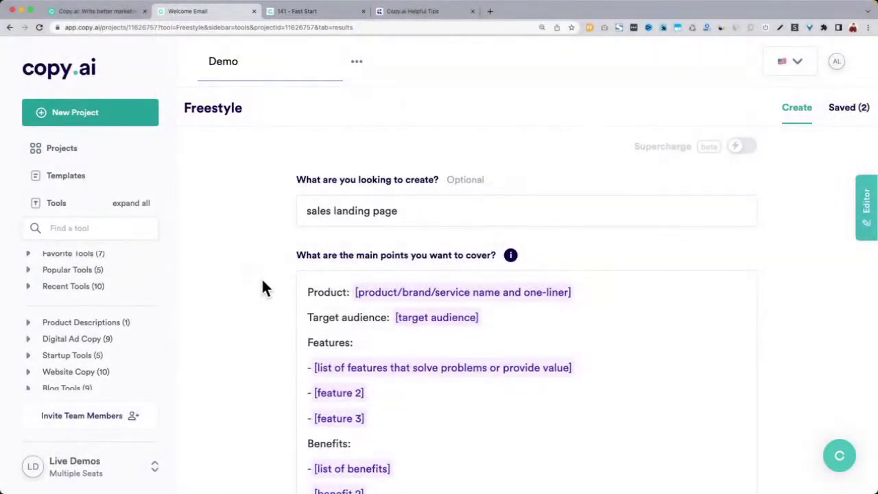
{"action": "key", "text": "Return"}
Fill in the product as "A writing guide that shows inconsistent writers how to use gratitude, generosity, grace, and grit to build a writing practice/habit."
{"action": "scroll", "coordinate": [259, 280], "scroll_direction": "down", "scroll_amount": 2}
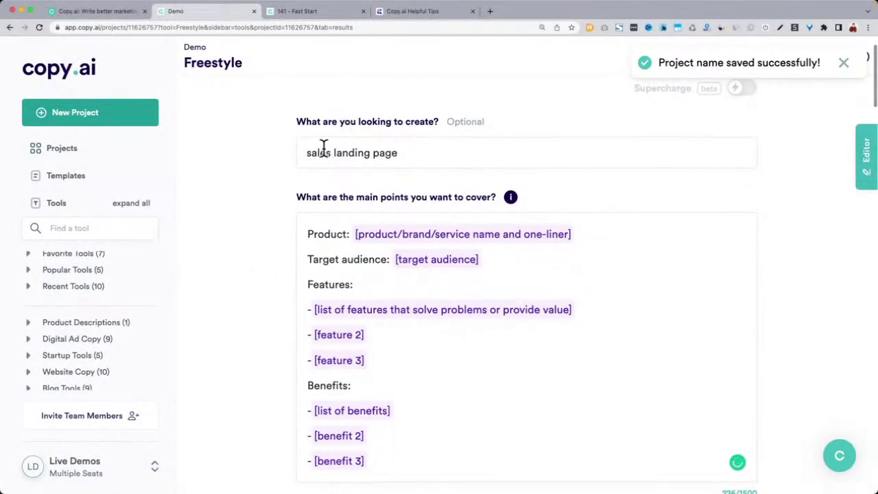
{"action": "scroll", "coordinate": [396, 155], "scroll_direction": "down", "scroll_amount": 1}
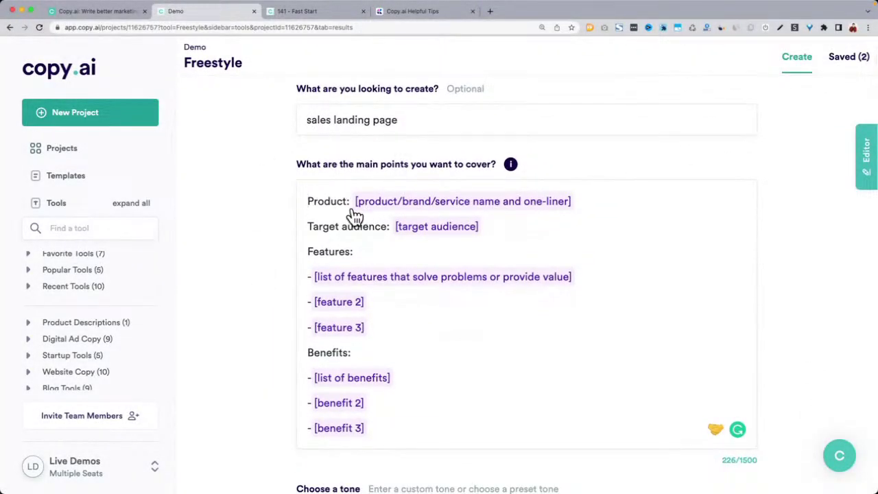
{"action": "left_click_drag", "start_coordinate": [309, 252], "coordinate": [343, 252]}
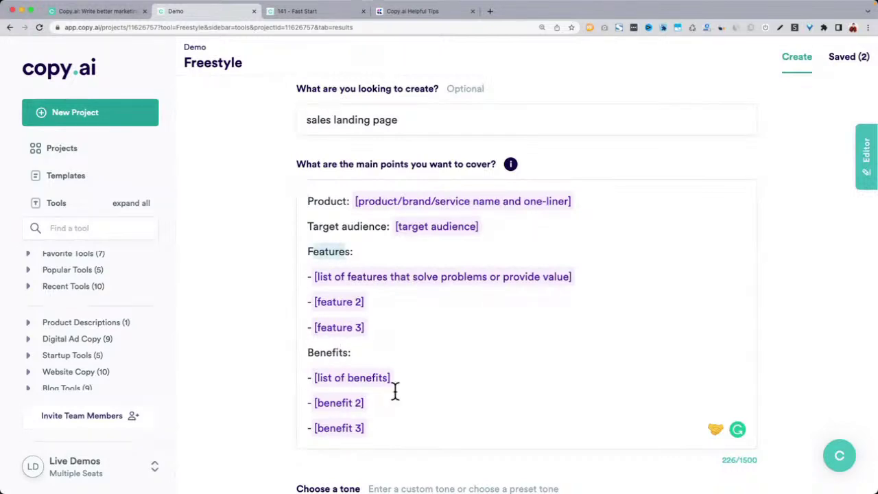
{"action": "left_click", "coordinate": [243, 327]}
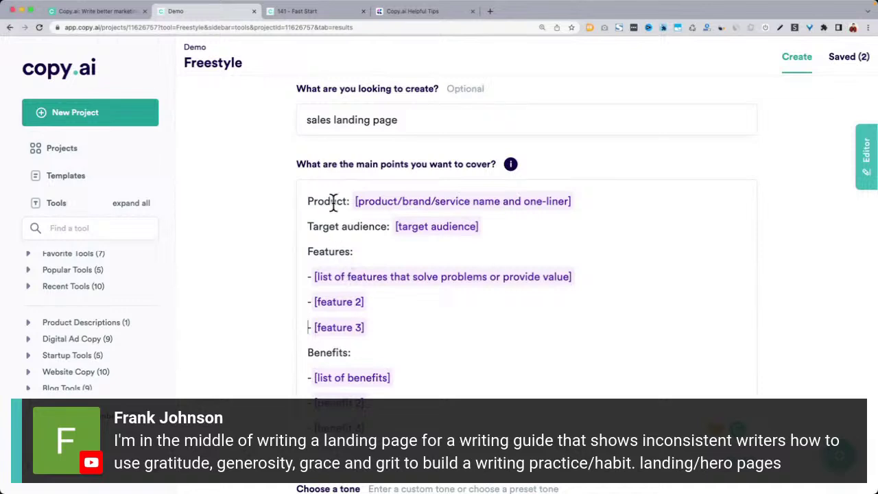
{"action": "left_click", "coordinate": [389, 206]}
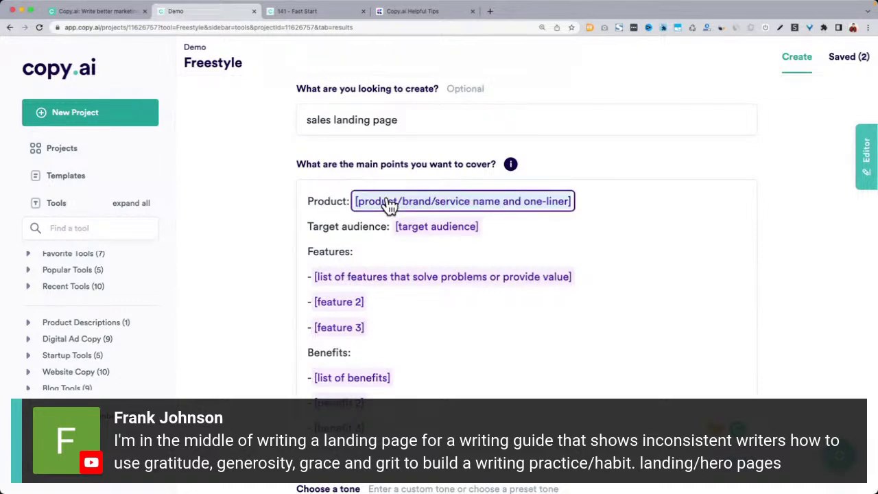
{"action": "type", "text": "A writing guide"}
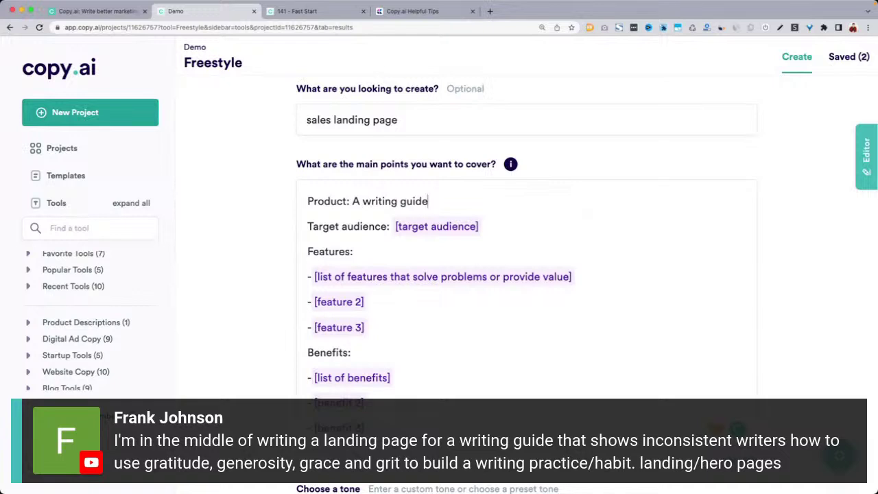
{"action": "type", "text": " that shows in"}
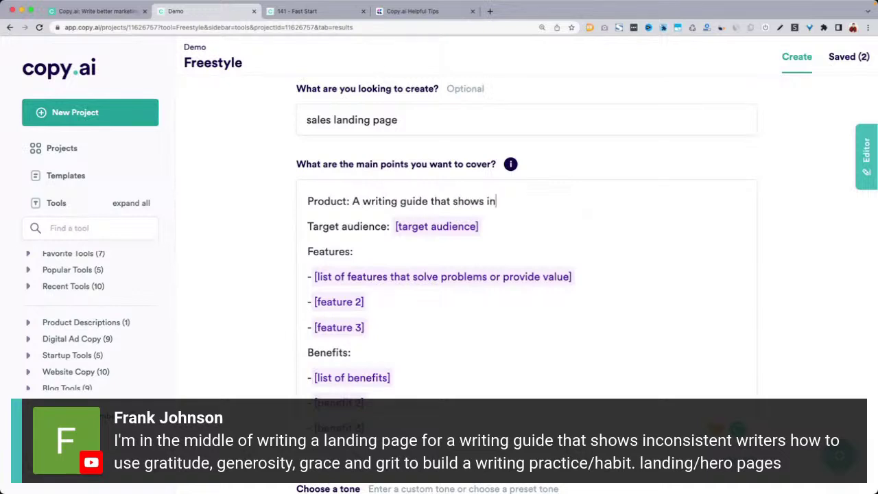
{"action": "type", "text": "consistent writer"}
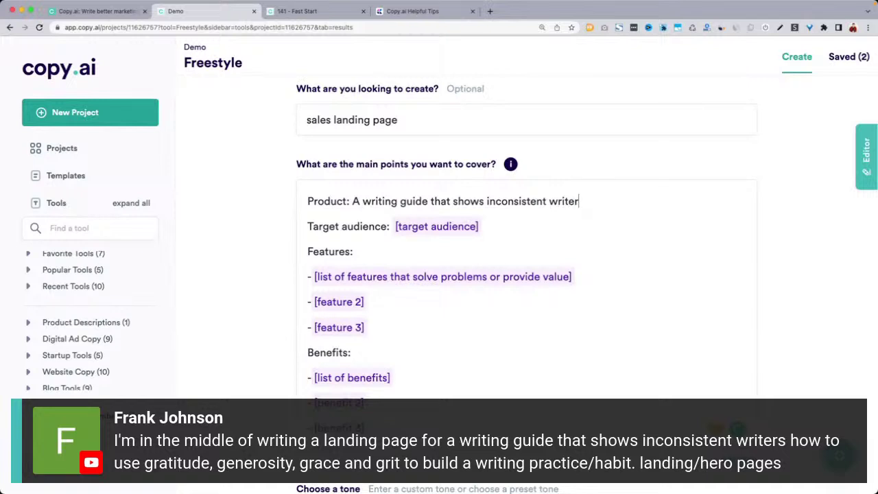
{"action": "type", "text": "s how to use gratitud"}
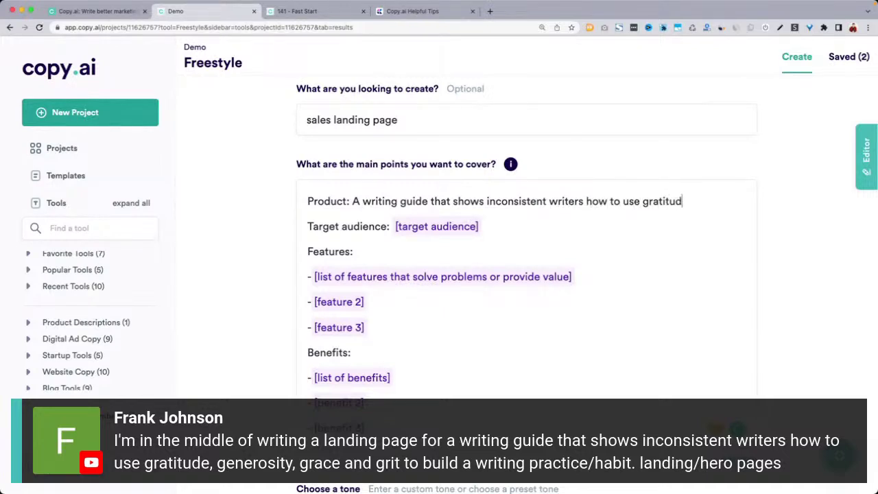
{"action": "type", "text": "e, gener"}
{"action": "key", "text": "BackSpace"}
{"action": "type", "text": "ers"}
{"action": "key", "text": "BackSpace"}
{"action": "type", "text": "osity"}
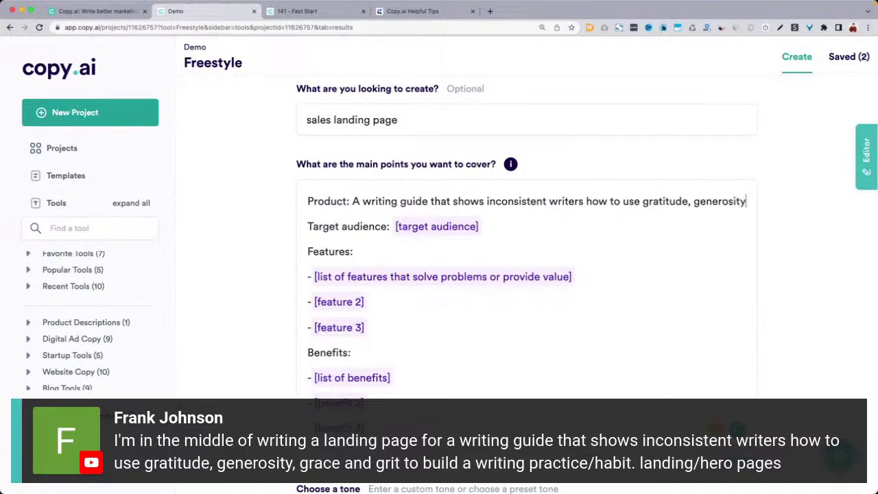
{"action": "type", "text": ", grace"}
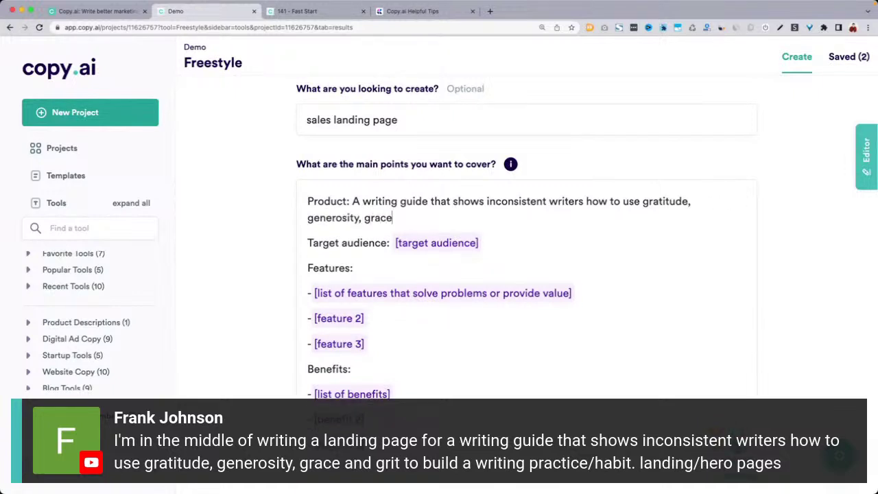
{"action": "type", "text": ", and grit to build a wri"}
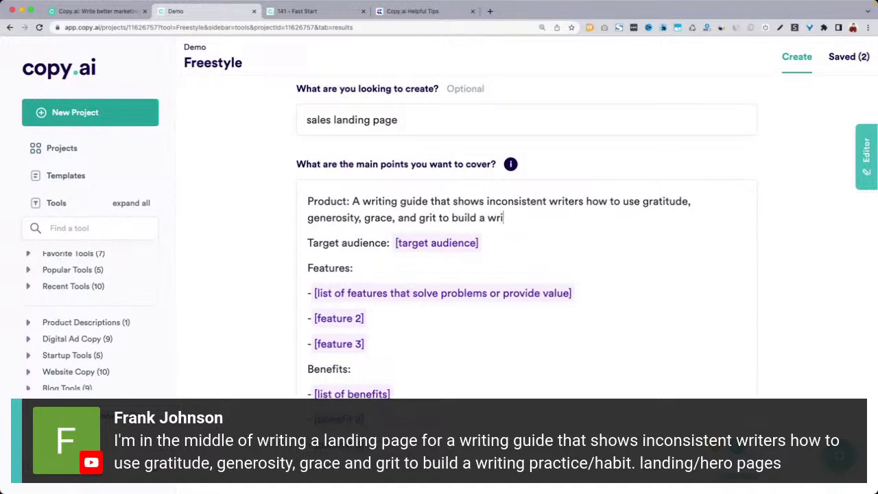
{"action": "type", "text": "ting practice"}
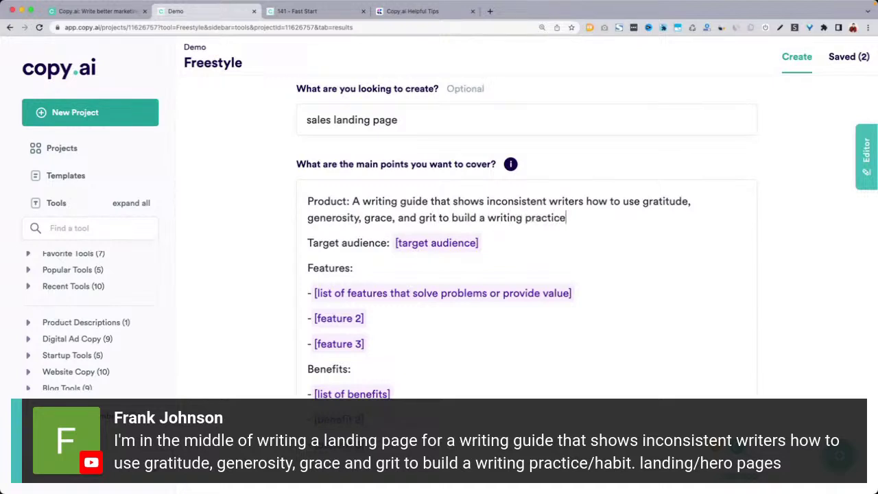
{"action": "type", "text": "/habit."}
Delete the features, benefits and target audience lines from the main points, leaving only the product description
{"action": "left_click_drag", "start_coordinate": [308, 265], "coordinate": [379, 411]}
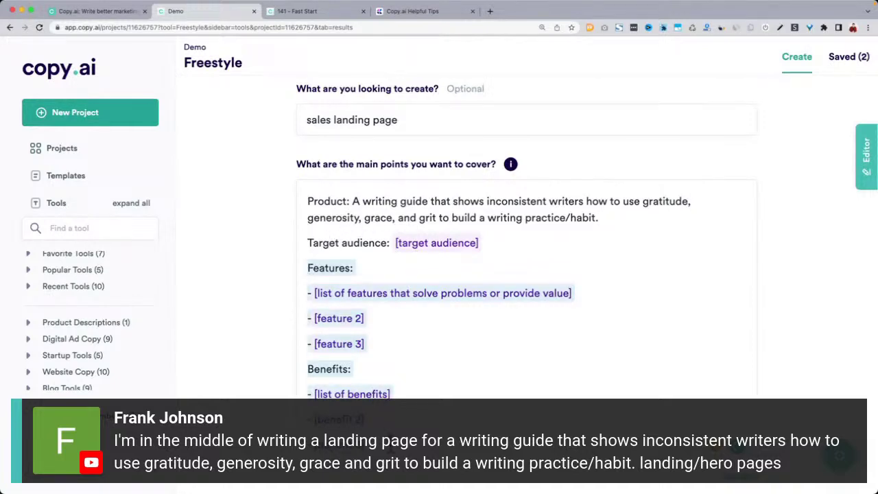
{"action": "key", "text": "BackSpace"}
{"action": "key", "text": "BackSpace"}
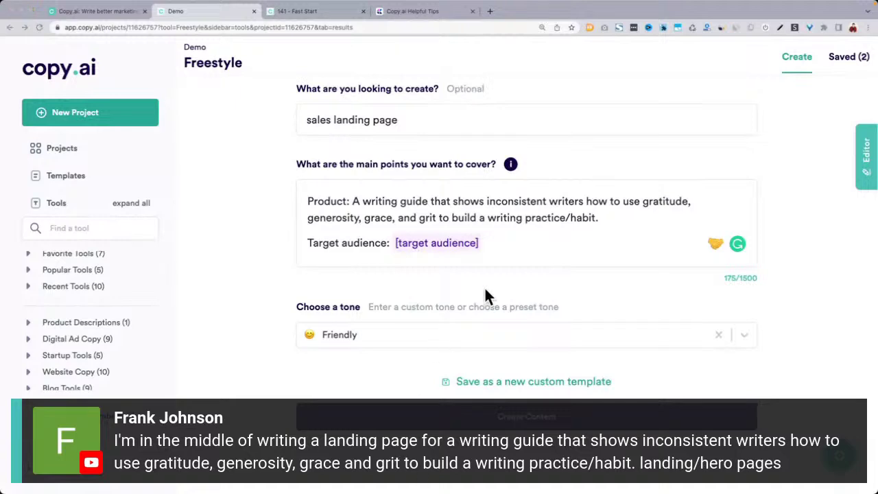
{"action": "triple_click", "coordinate": [494, 242]}
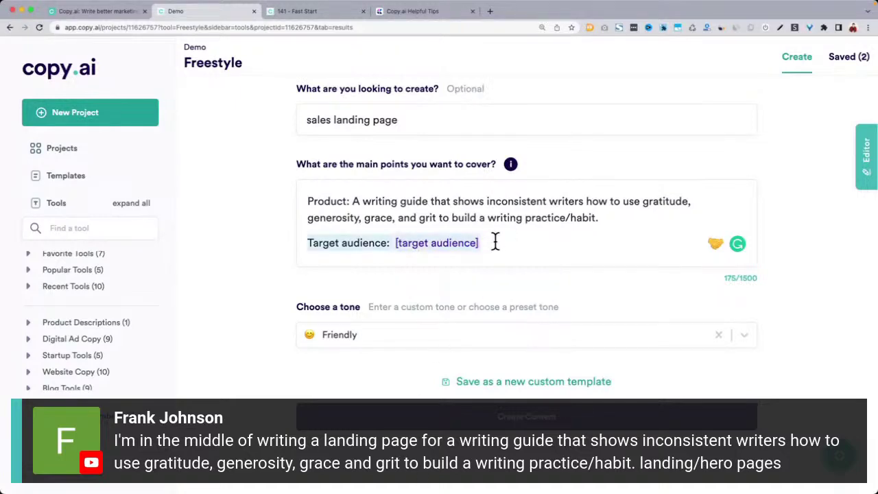
{"action": "key", "text": "BackSpace"}
{"action": "key", "text": "BackSpace"}
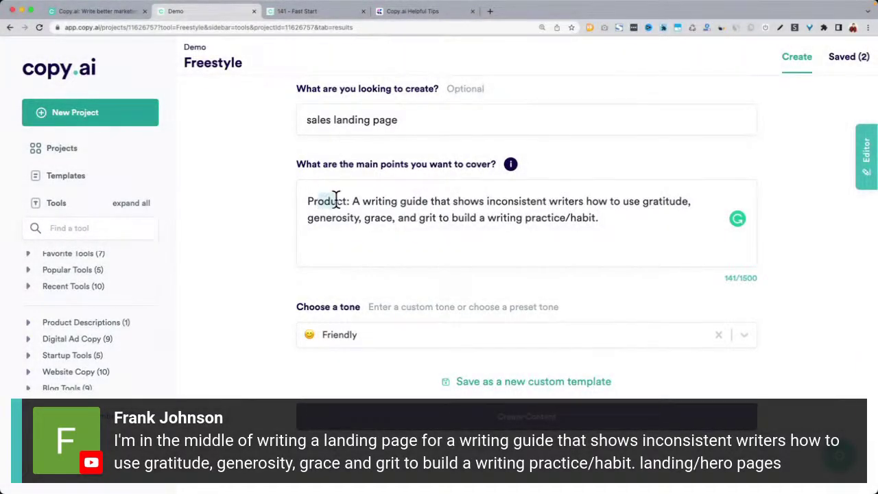
{"action": "left_click_drag", "start_coordinate": [319, 200], "coordinate": [287, 273]}
{"action": "left_click", "coordinate": [276, 269]}
Set the tone to Persuasive and create the sales landing page content
{"action": "scroll", "coordinate": [276, 268], "scroll_direction": "down", "scroll_amount": 2}
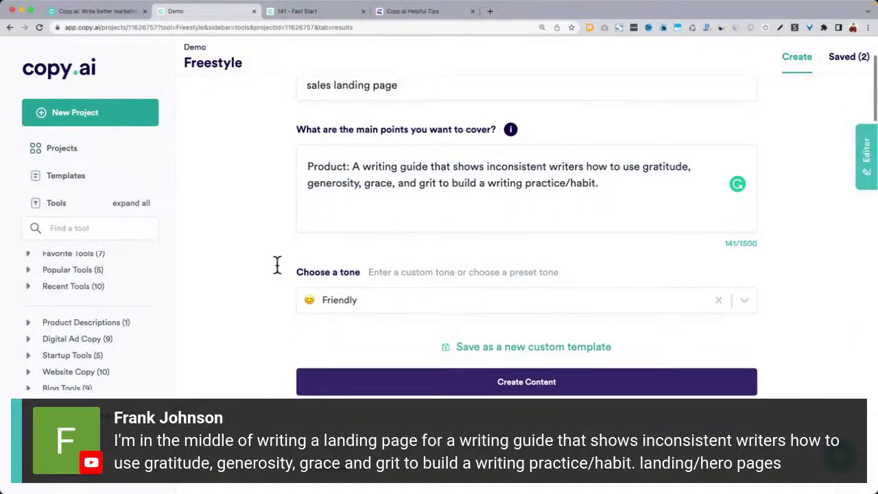
{"action": "left_click", "coordinate": [367, 306]}
{"action": "scroll", "coordinate": [413, 349], "scroll_direction": "down", "scroll_amount": 5}
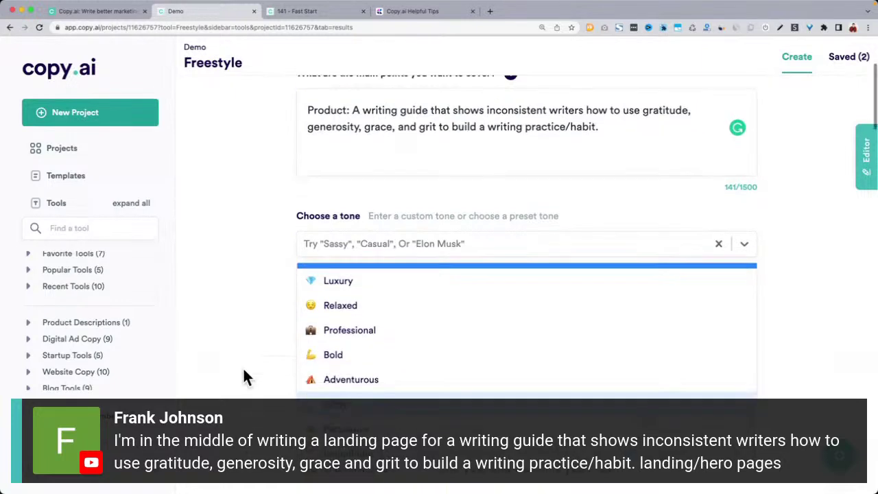
{"action": "scroll", "coordinate": [243, 371], "scroll_direction": "down", "scroll_amount": 3}
{"action": "left_click", "coordinate": [381, 335]}
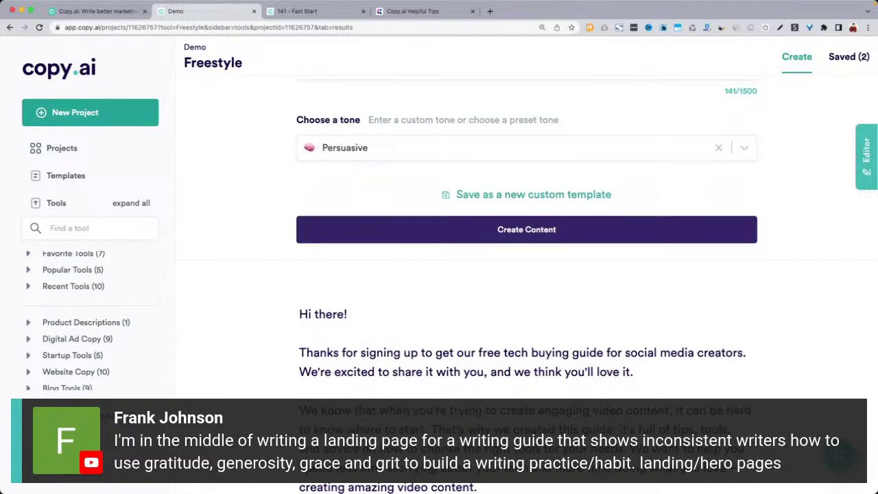
Read through the first generated landing page version, examining its opening, product paragraph and closing offer
{"action": "scroll", "coordinate": [265, 301], "scroll_direction": "up", "scroll_amount": 5}
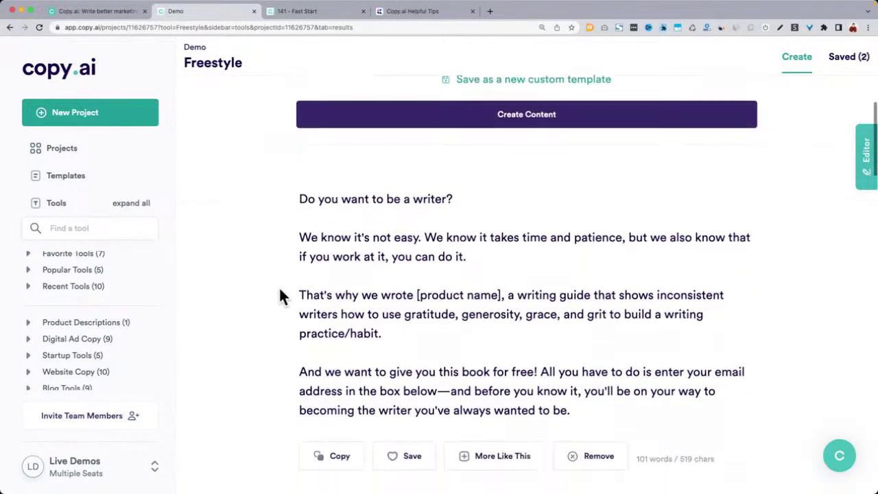
{"action": "left_click_drag", "start_coordinate": [300, 197], "coordinate": [608, 206]}
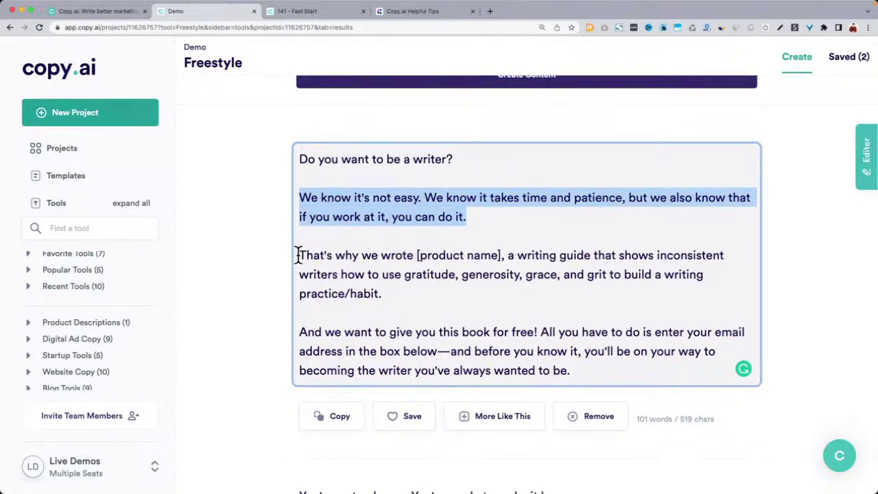
{"action": "scroll", "coordinate": [450, 297], "scroll_direction": "down", "scroll_amount": 1}
{"action": "left_click_drag", "start_coordinate": [300, 309], "coordinate": [542, 310]}
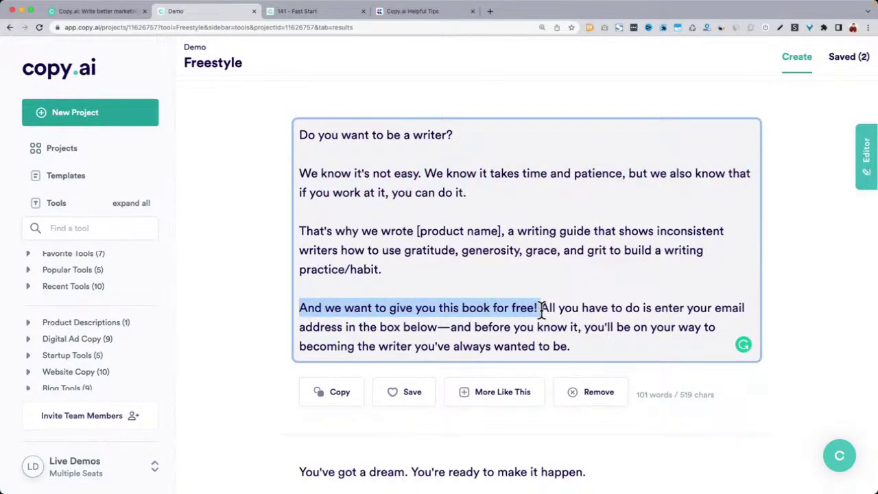
{"action": "left_click", "coordinate": [388, 320]}
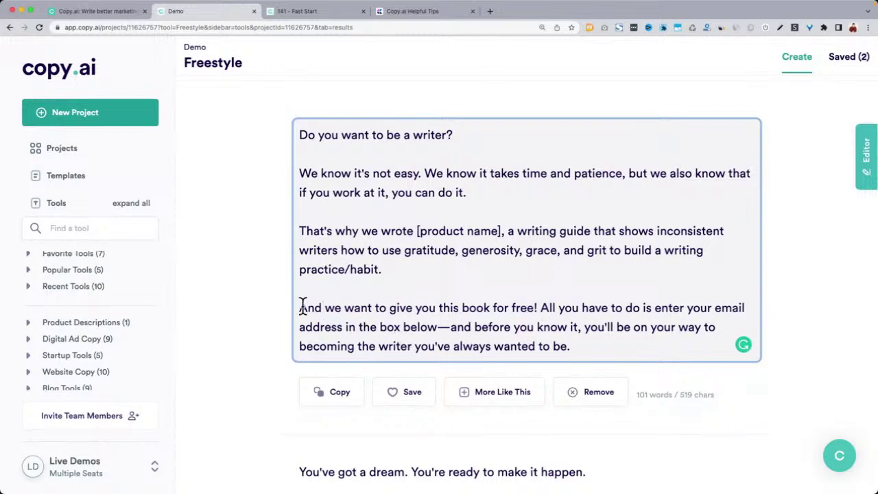
{"action": "left_click_drag", "start_coordinate": [302, 307], "coordinate": [596, 353]}
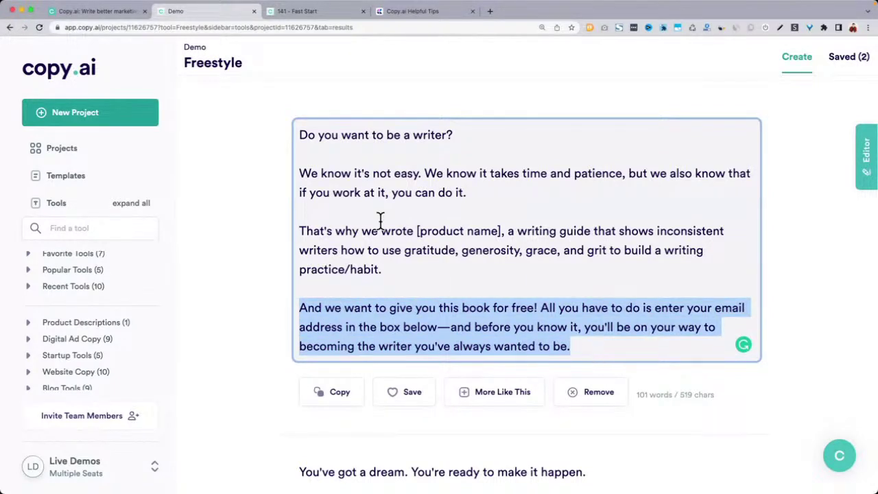
{"action": "left_click", "coordinate": [319, 143]}
{"action": "left_click_drag", "start_coordinate": [300, 133], "coordinate": [612, 381]}
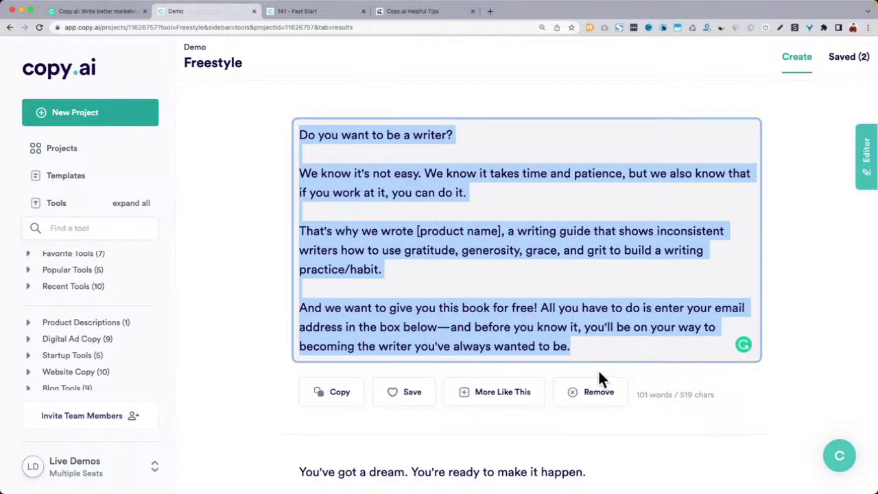
{"action": "triple_click", "coordinate": [524, 343]}
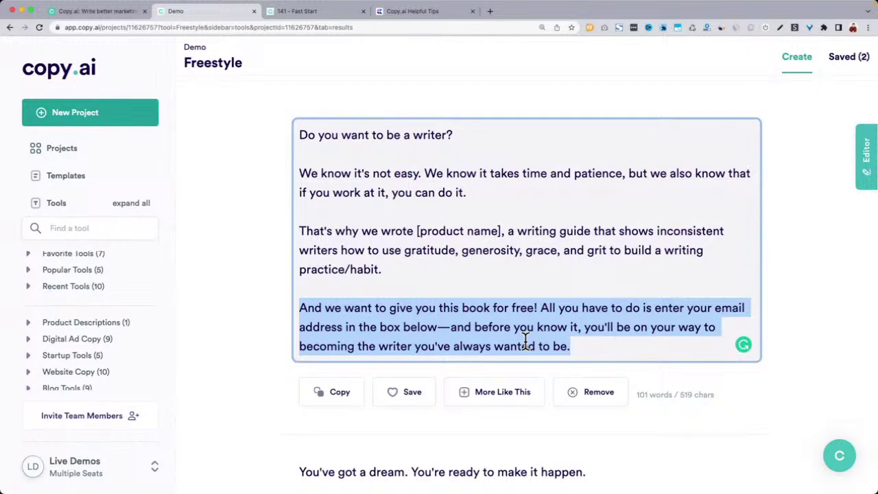
Examine the second generated landing page version, focusing on its first two paragraphs
{"action": "scroll", "coordinate": [526, 341], "scroll_direction": "down", "scroll_amount": 5}
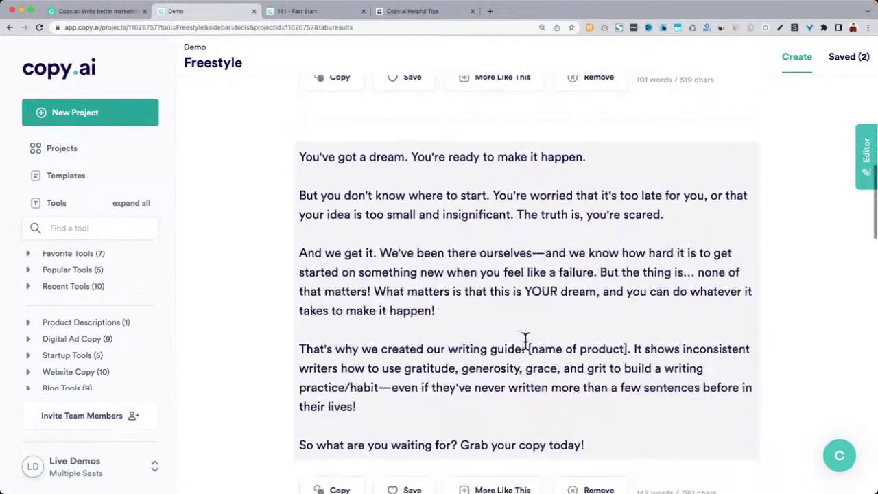
{"action": "left_click_drag", "start_coordinate": [587, 126], "coordinate": [345, 167]}
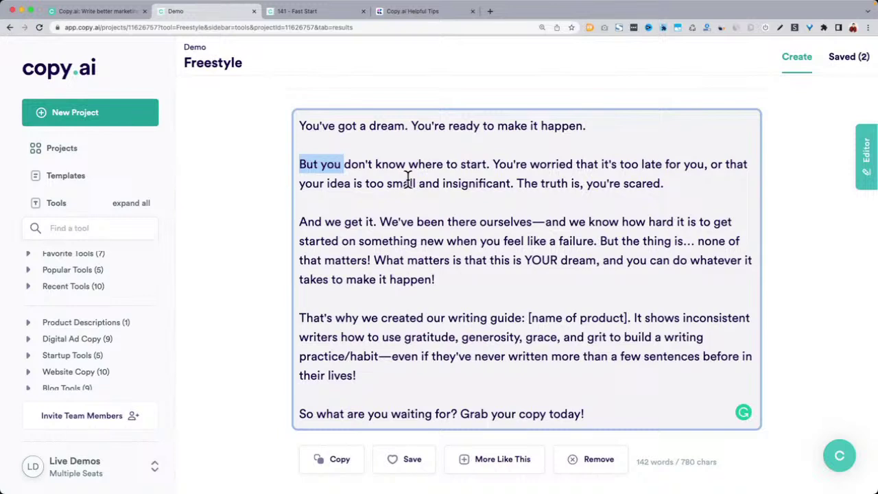
{"action": "left_click", "coordinate": [298, 225]}
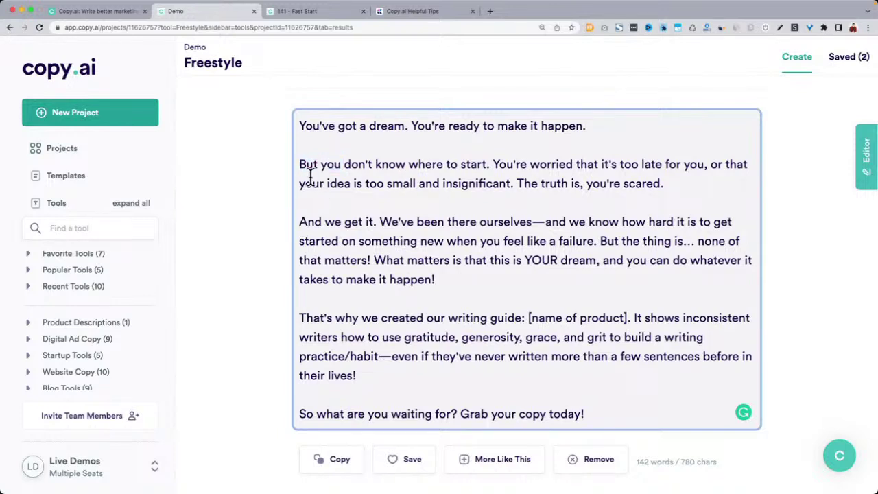
{"action": "left_click", "coordinate": [678, 188]}
{"action": "left_click_drag", "start_coordinate": [647, 185], "coordinate": [296, 128]}
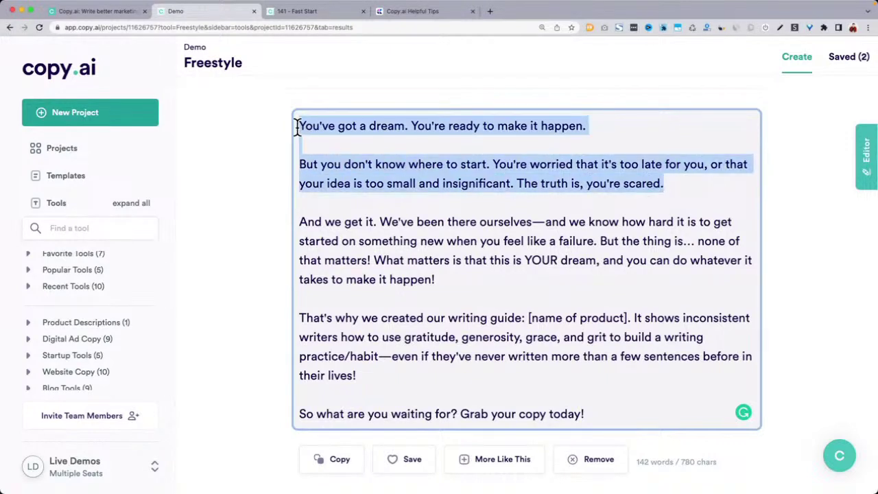
{"action": "left_click", "coordinate": [369, 147]}
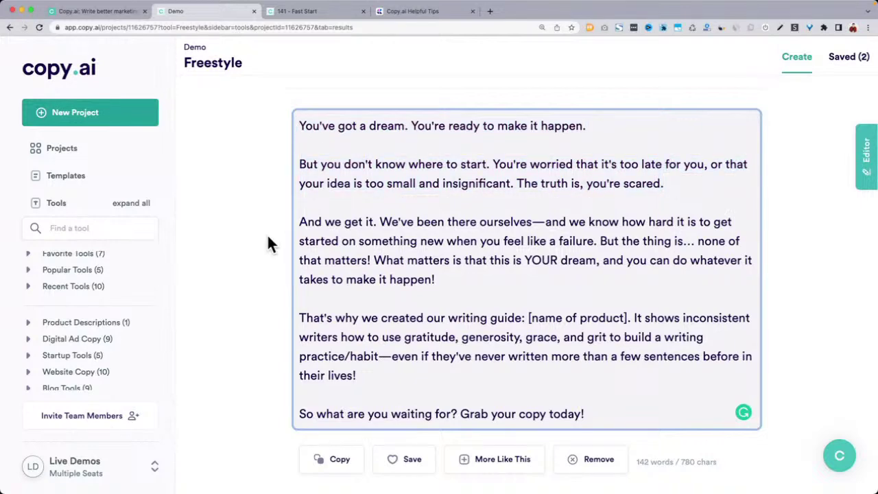
Recheck the product description in the main points and look at the third generated landing page version
{"action": "scroll", "coordinate": [267, 234], "scroll_direction": "up", "scroll_amount": 15}
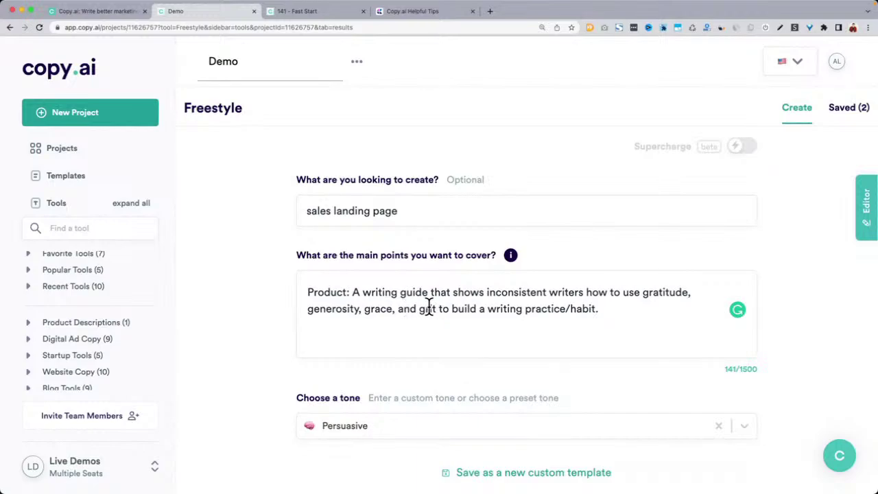
{"action": "left_click_drag", "start_coordinate": [428, 309], "coordinate": [580, 310]}
{"action": "left_click", "coordinate": [644, 316]}
{"action": "scroll", "coordinate": [644, 315], "scroll_direction": "down", "scroll_amount": 10}
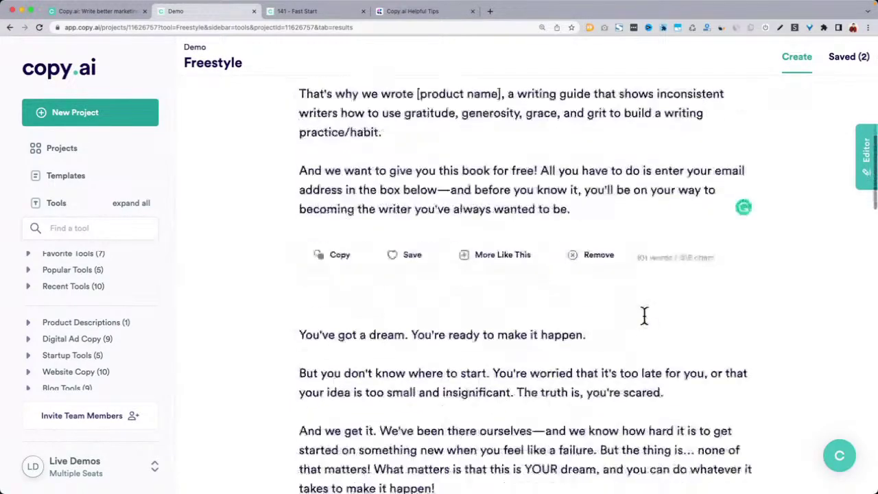
{"action": "scroll", "coordinate": [644, 316], "scroll_direction": "down", "scroll_amount": 3}
{"action": "scroll", "coordinate": [645, 316], "scroll_direction": "down", "scroll_amount": 5}
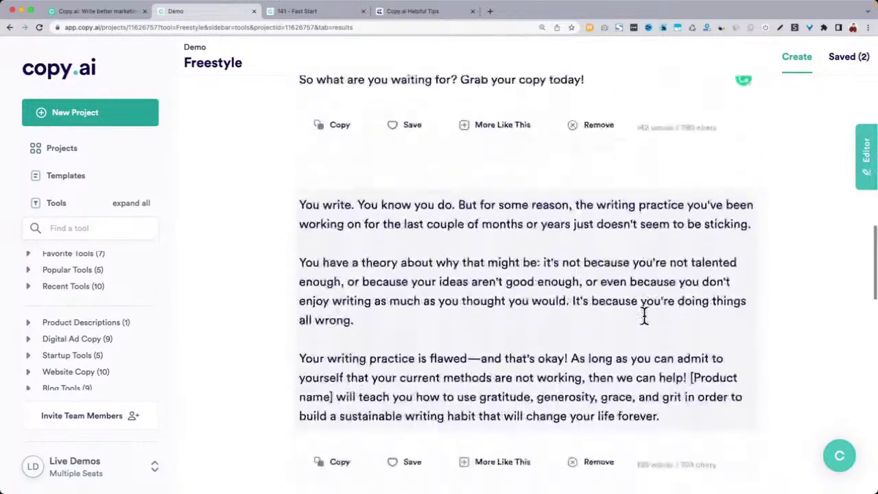
Read through the generated landing page version that opens with "You write. You know you do."
{"action": "scroll", "coordinate": [644, 316], "scroll_direction": "down", "scroll_amount": 2}
{"action": "left_click_drag", "start_coordinate": [300, 134], "coordinate": [503, 132]}
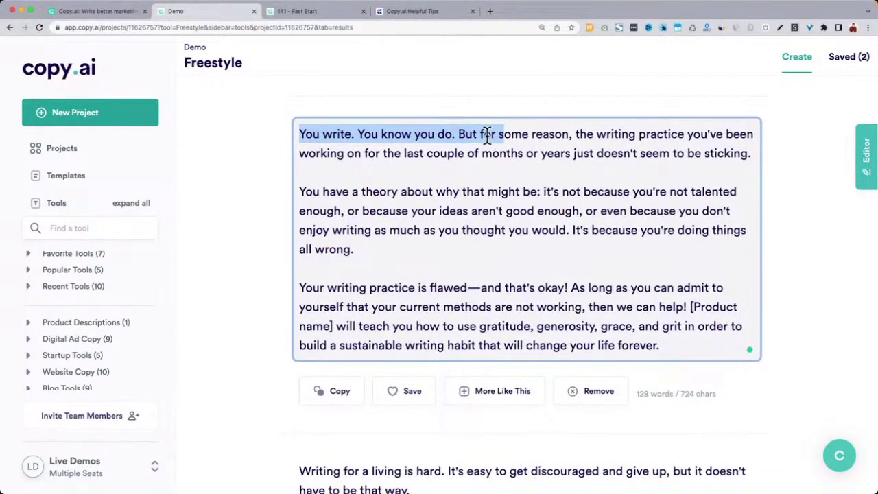
{"action": "left_click", "coordinate": [487, 134]}
{"action": "left_click_drag", "start_coordinate": [337, 153], "coordinate": [543, 153]}
{"action": "left_click_drag", "start_coordinate": [306, 193], "coordinate": [581, 238]}
{"action": "scroll", "coordinate": [580, 242], "scroll_direction": "down", "scroll_amount": 2}
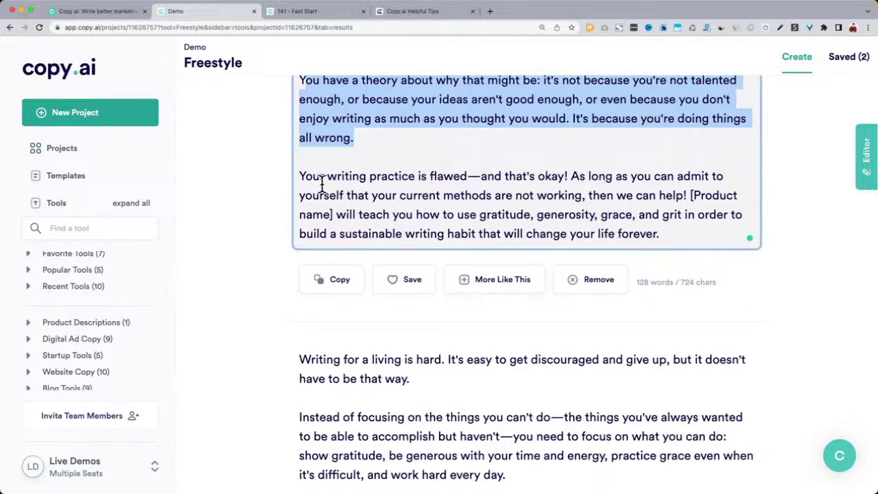
Read the version opening with "Writing for a living is hard", examining its opening, the four pillars and the closing guide paragraph
{"action": "scroll", "coordinate": [358, 206], "scroll_direction": "down", "scroll_amount": 5}
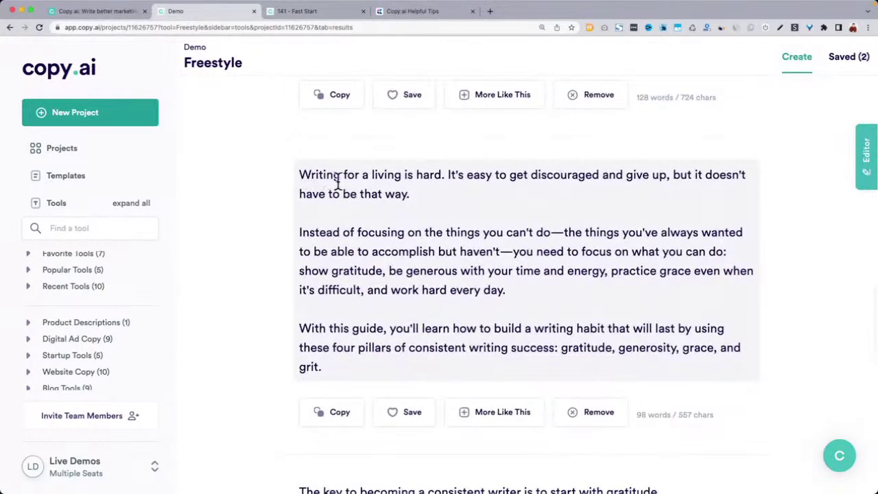
{"action": "left_click_drag", "start_coordinate": [445, 174], "coordinate": [297, 175]}
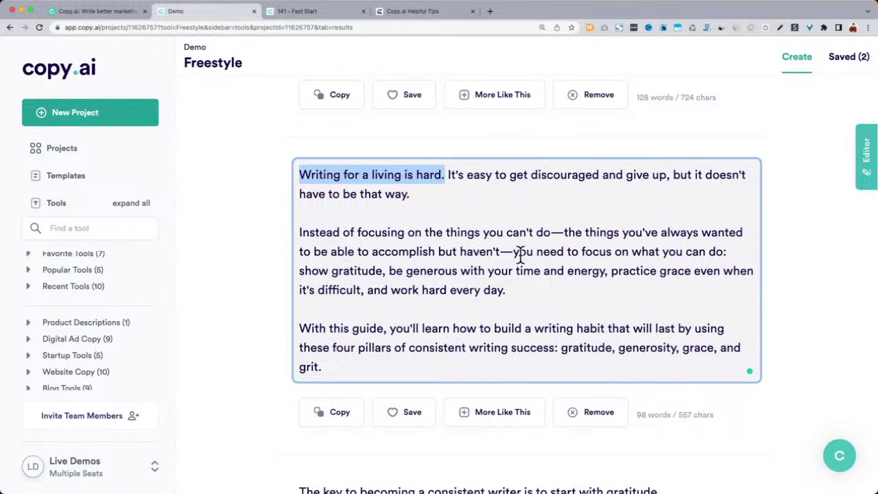
{"action": "left_click_drag", "start_coordinate": [302, 271], "coordinate": [383, 309]}
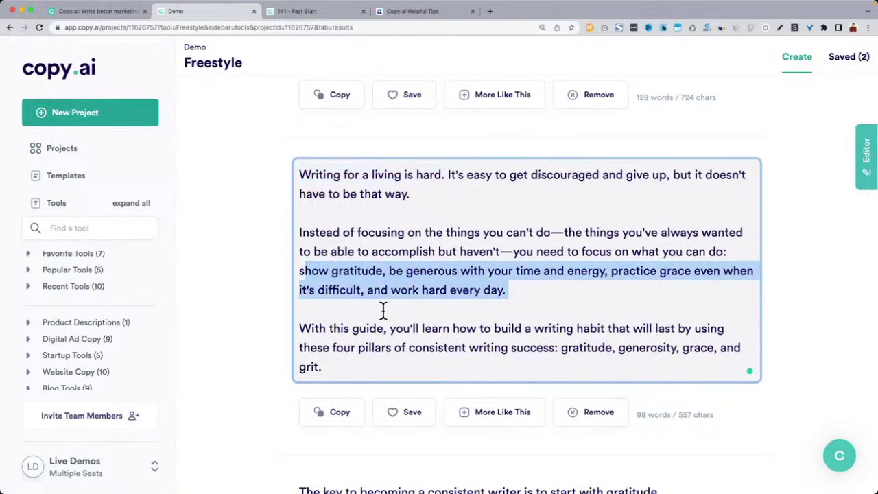
{"action": "left_click_drag", "start_coordinate": [315, 329], "coordinate": [554, 373]}
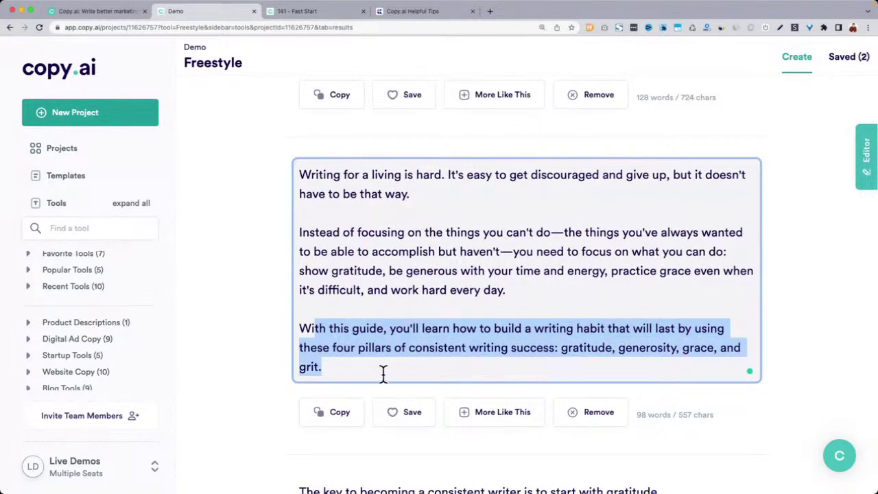
{"action": "left_click_drag", "start_coordinate": [382, 373], "coordinate": [287, 336]}
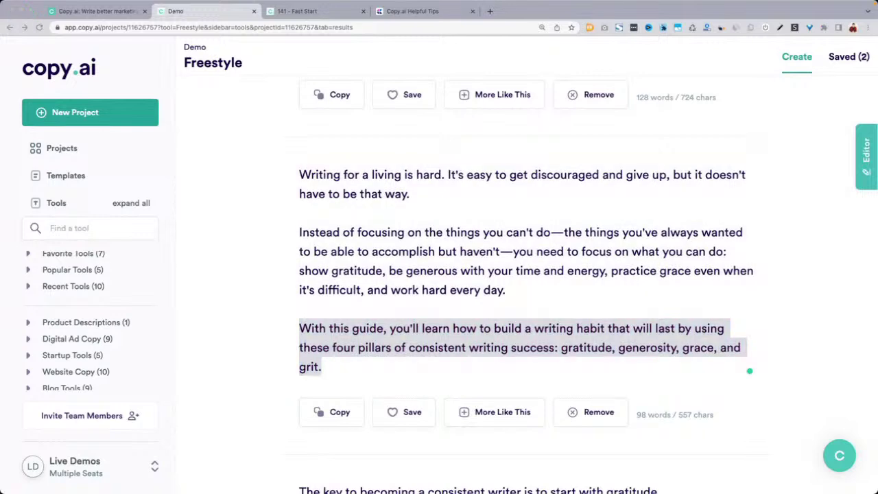
Start a new line labelled "Target audience:" below the product description in the main points
{"action": "scroll", "coordinate": [505, 233], "scroll_direction": "up", "scroll_amount": 15}
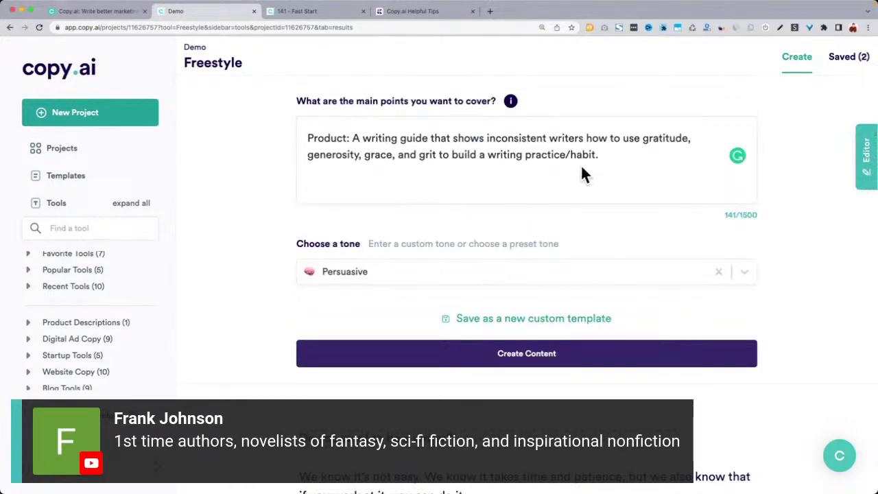
{"action": "left_click", "coordinate": [613, 160]}
{"action": "key", "text": "Return"}
{"action": "type", "text": "Tar"}
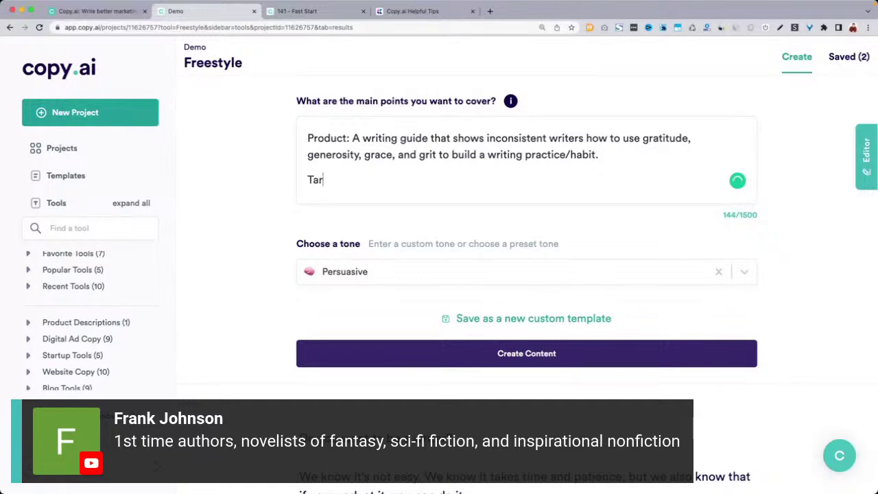
{"action": "type", "text": "get audience:"}
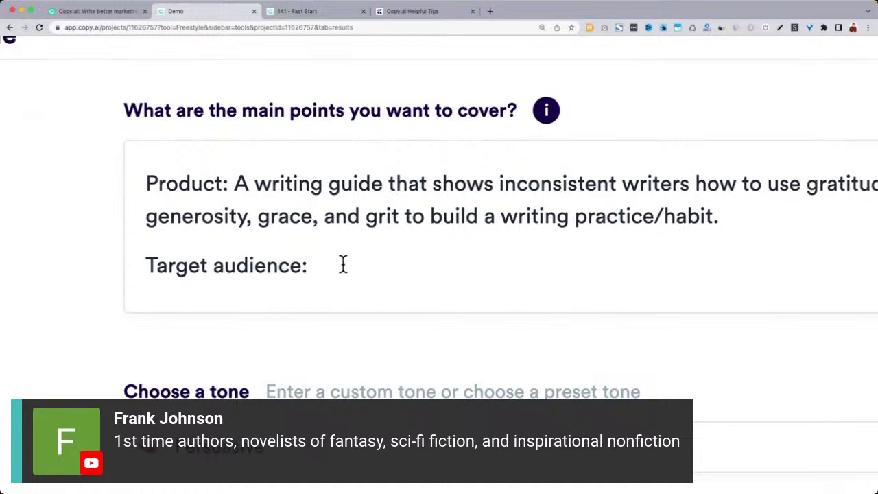
List the target audience as "first-time authors, novelists of fantasy, sci-fi fiction, and inspirational nonfiction", correcting spelling and hyphenation
{"action": "type", "text": "first time a"}
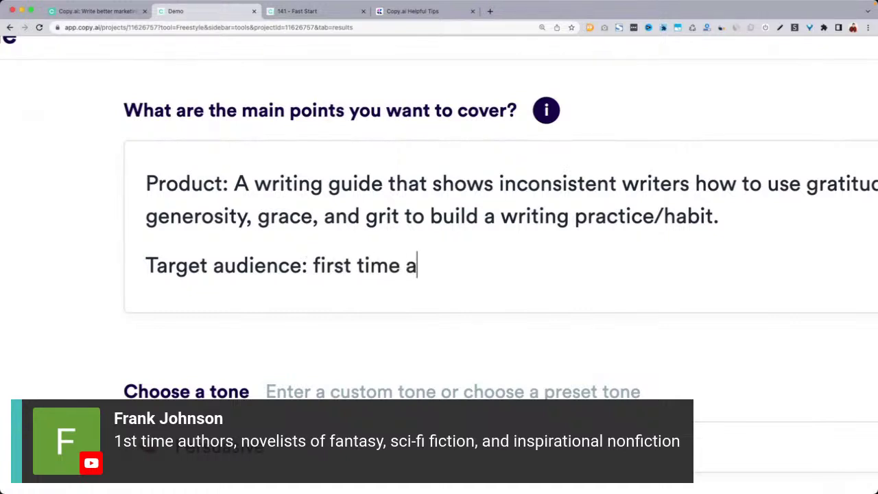
{"action": "type", "text": "uthors"}
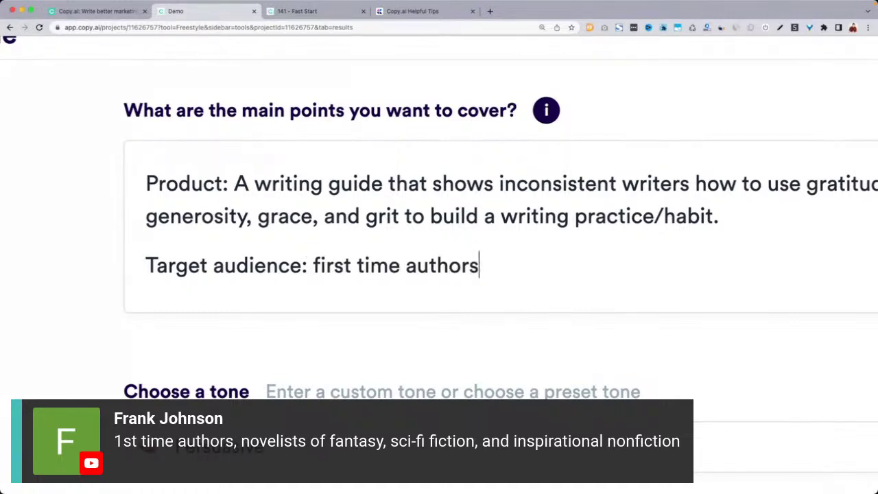
{"action": "type", "text": ", nove"}
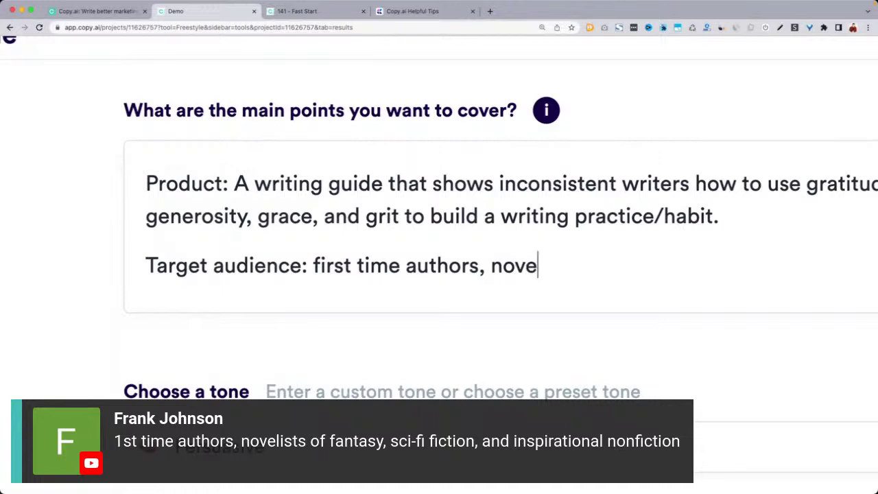
{"action": "type", "text": "lists of fanta"}
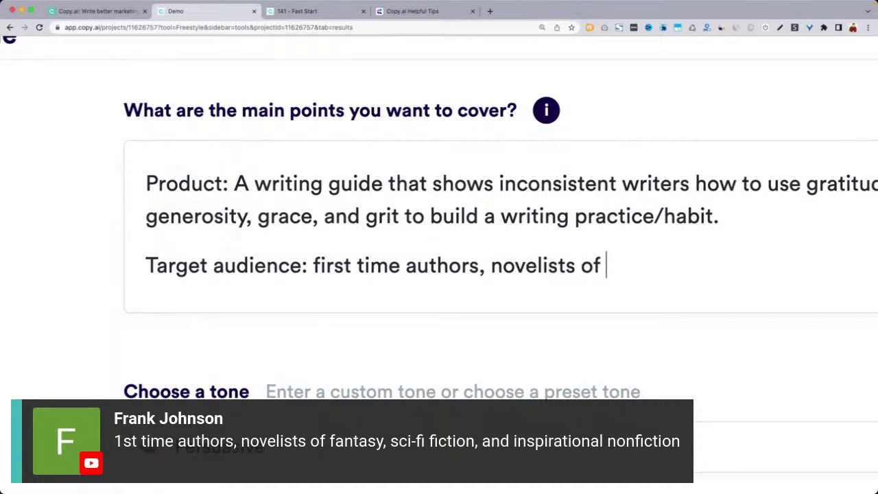
{"action": "key", "text": "BackSpace"}
{"action": "key", "text": "BackSpace"}
{"action": "type", "text": "antazy"}
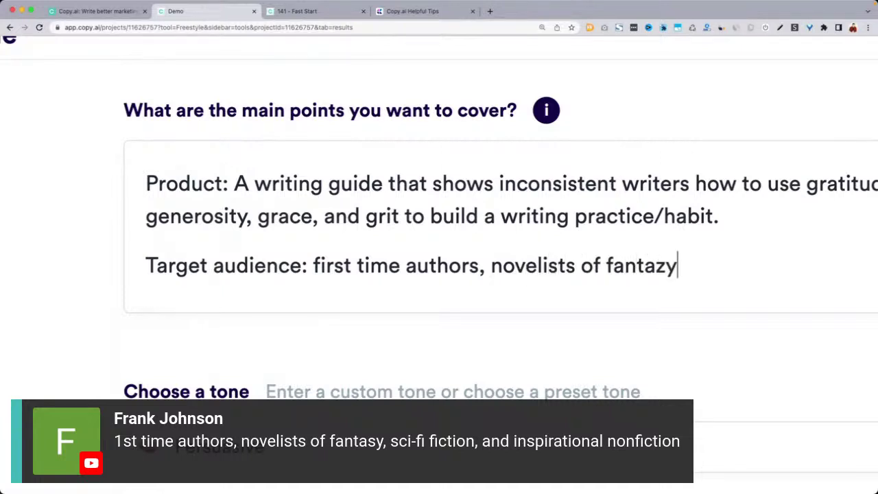
{"action": "key", "text": "BackSpace"}
{"action": "key", "text": "BackSpace"}
{"action": "type", "text": "sy, sci-"}
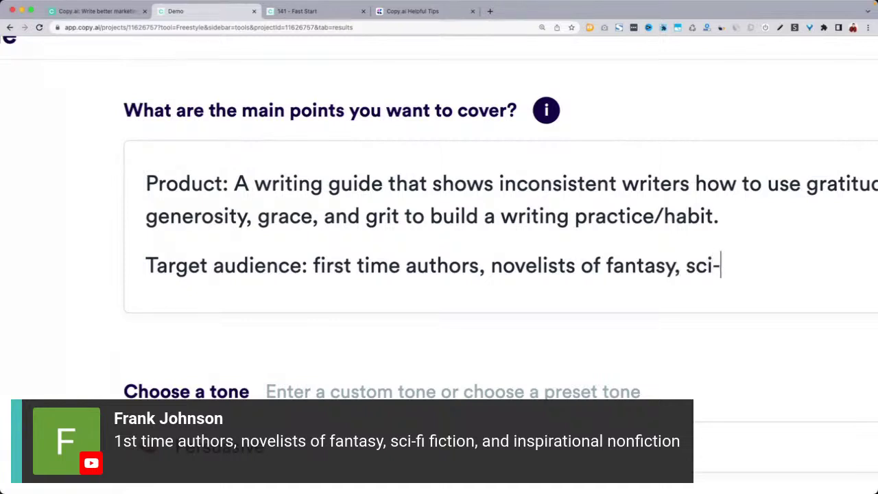
{"action": "type", "text": "fi"}
{"action": "type", "text": " fi"}
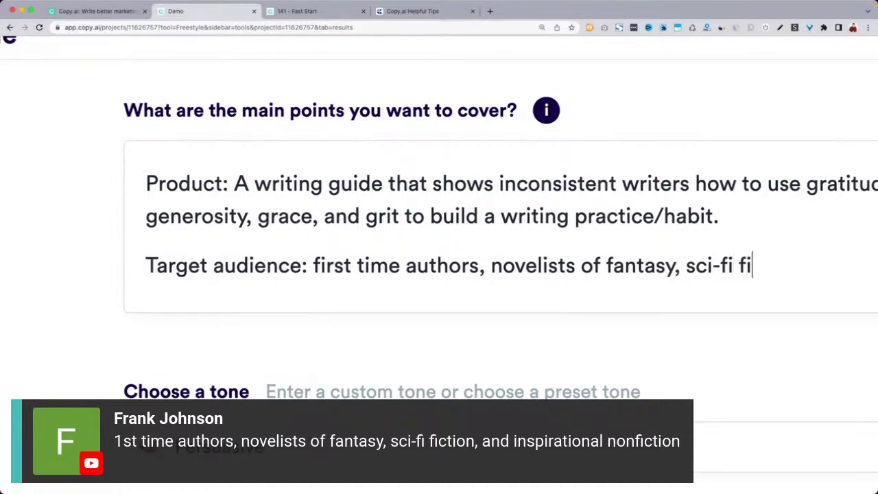
{"action": "type", "text": "ction, and insp"}
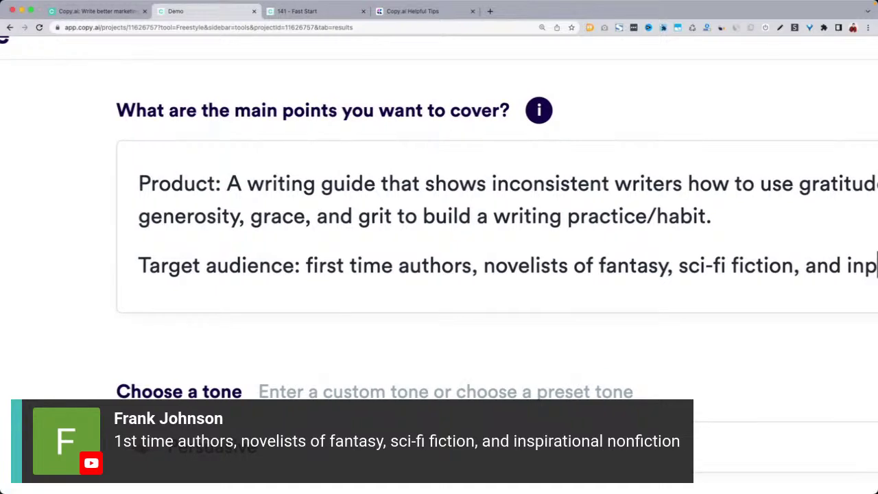
{"action": "type", "text": "ir"}
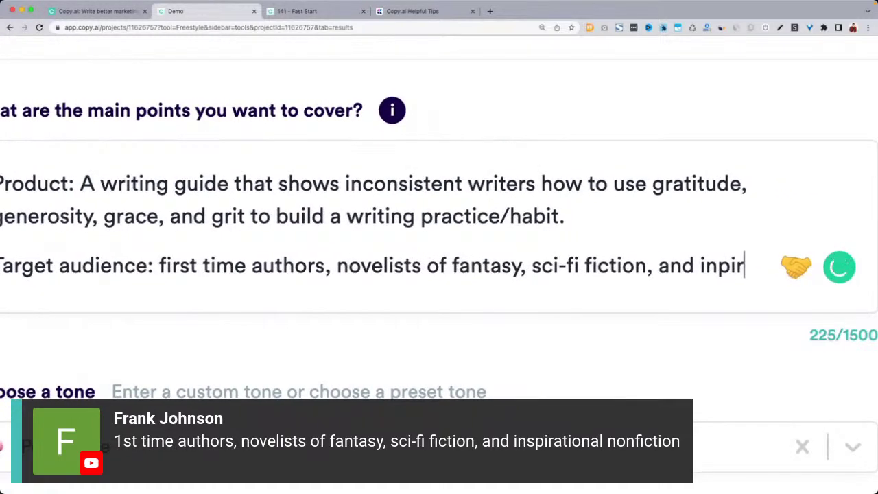
{"action": "type", "text": "ational n"}
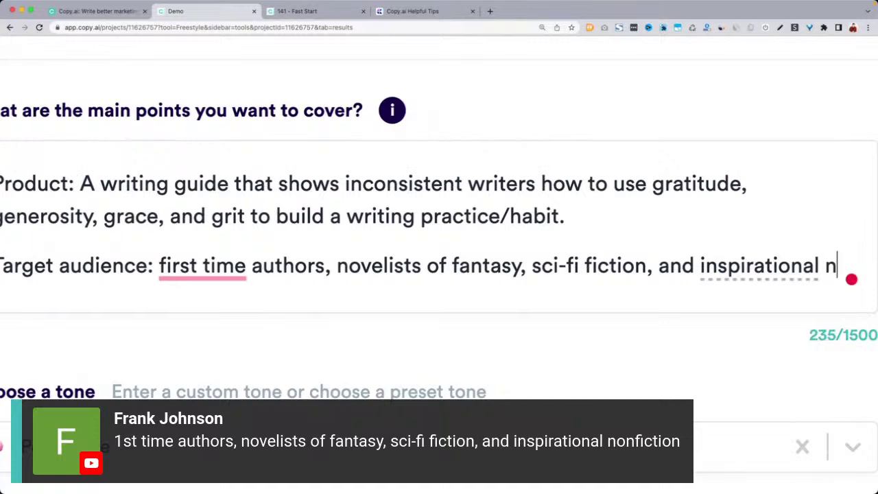
{"action": "type", "text": "onfiction"}
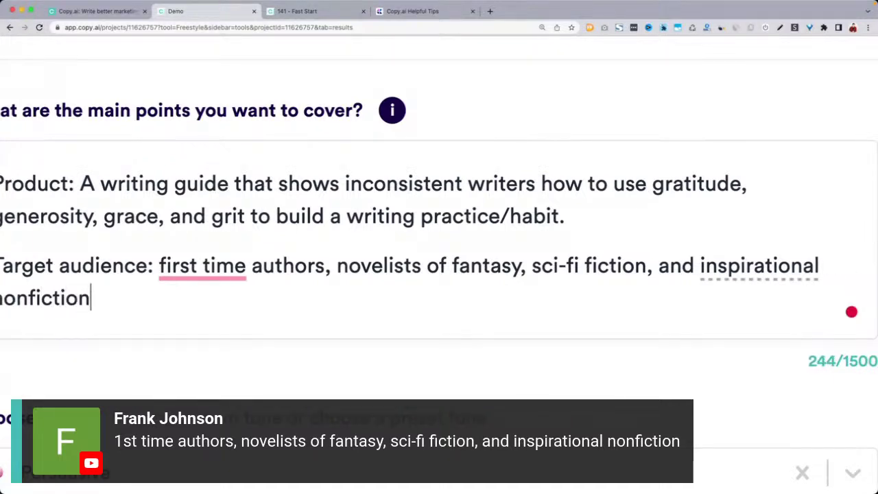
{"action": "mouse_move", "coordinate": [208, 266]}
{"action": "left_click", "coordinate": [212, 339]}
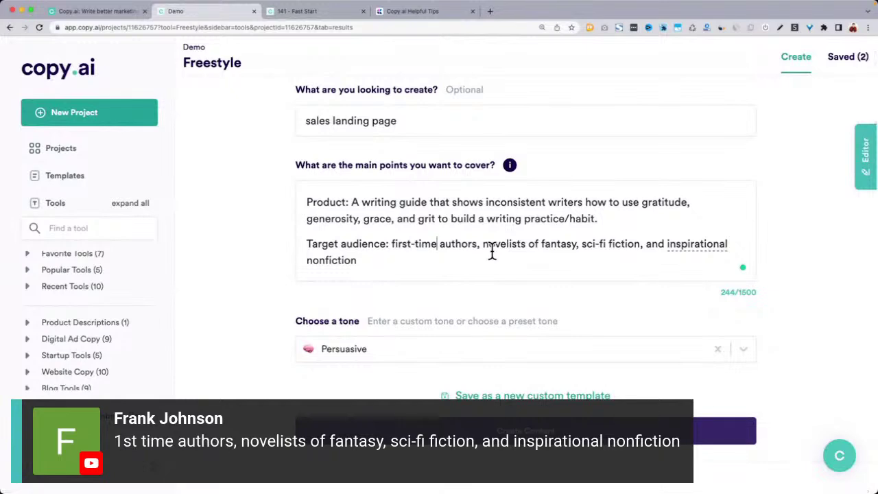
Try rewording the "Target audience:" label as the sentence opening "The target audience is"
{"action": "left_click_drag", "start_coordinate": [388, 237], "coordinate": [302, 244]}
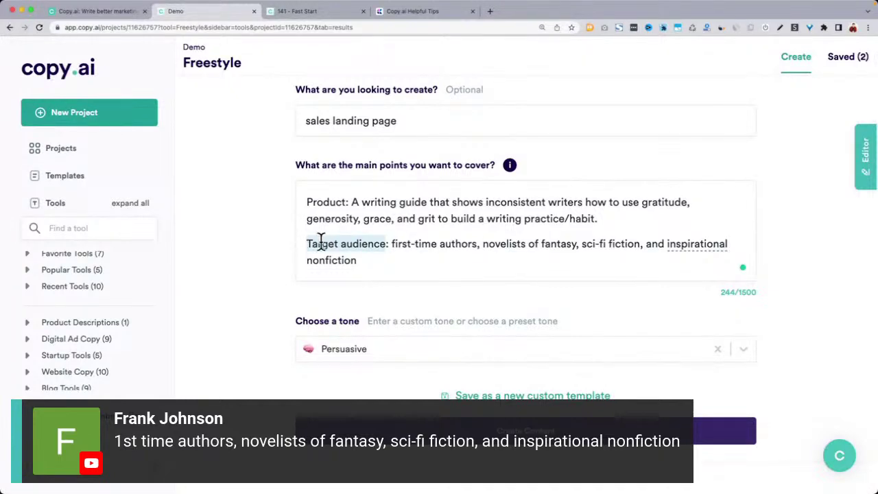
{"action": "right_click", "coordinate": [347, 243]}
{"action": "left_click", "coordinate": [326, 248]}
{"action": "scroll", "coordinate": [352, 246], "scroll_direction": "left", "scroll_amount": 2}
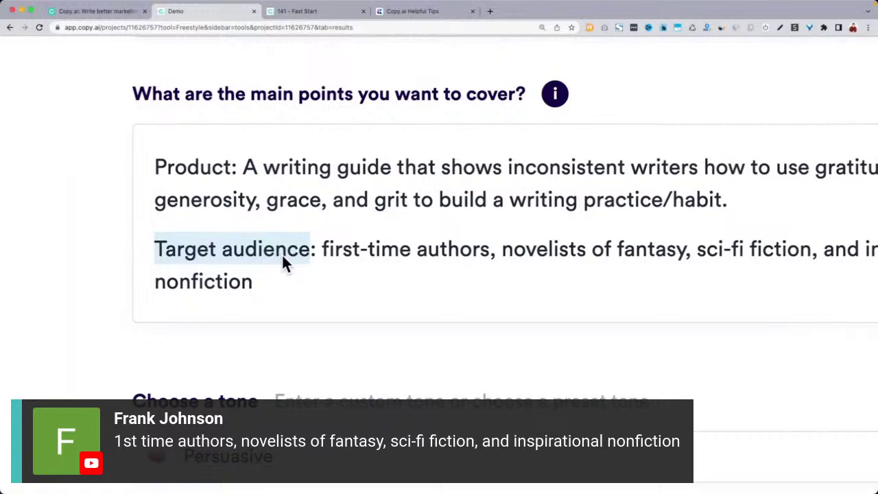
{"action": "left_click", "coordinate": [326, 249]}
{"action": "key", "text": "super+shift+Left"}
{"action": "type", "text": "The target aud"}
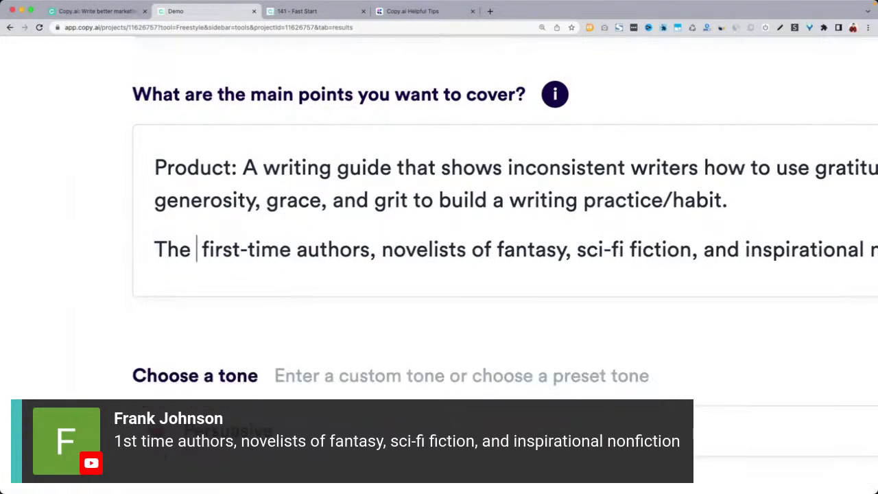
{"action": "type", "text": "ience is"}
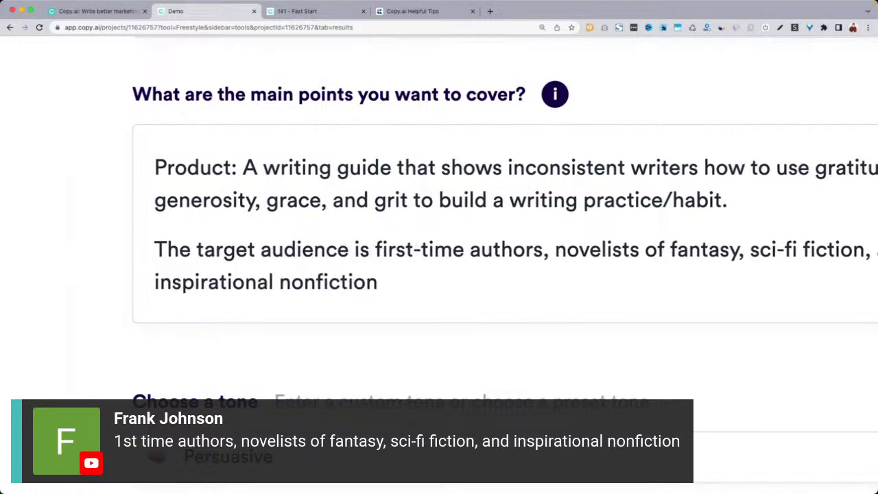
Undo the rewording of the target audience label in the main points
{"action": "key", "text": "super+shift+Left"}
{"action": "key", "text": "super+z"}
{"action": "key", "text": "super+z"}
{"action": "key", "text": "super+z"}
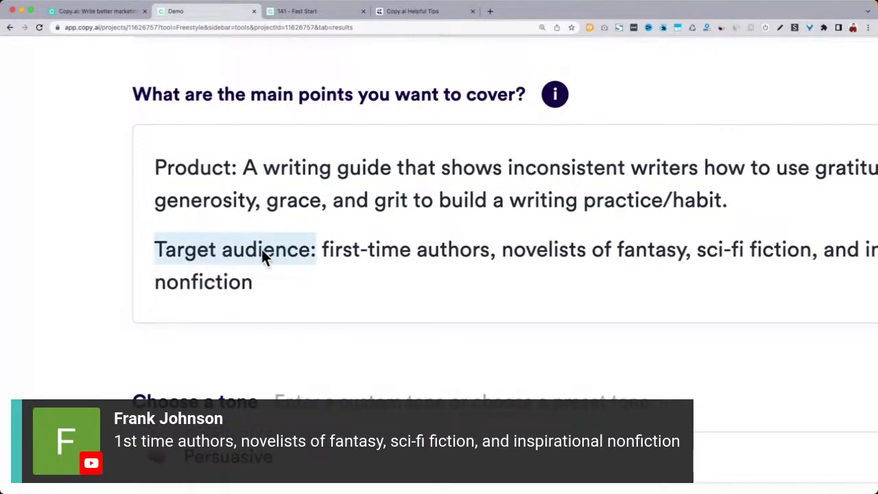
{"action": "left_click", "coordinate": [286, 273]}
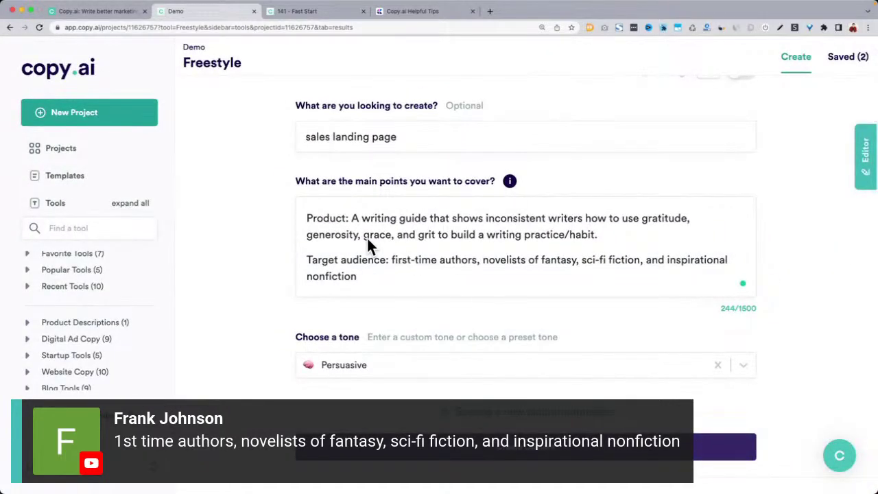
Create new sales landing page content from the main points with the added target audience
{"action": "scroll", "coordinate": [369, 244], "scroll_direction": "down", "scroll_amount": 1}
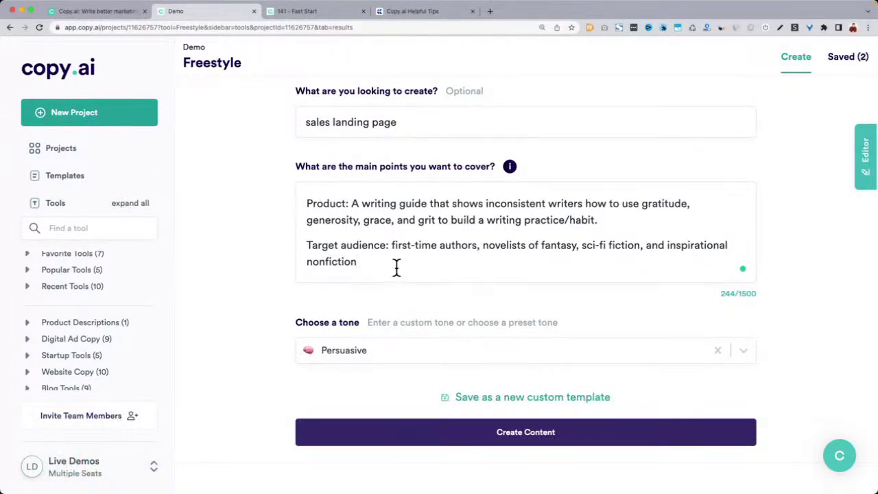
{"action": "scroll", "coordinate": [412, 323], "scroll_direction": "down", "scroll_amount": 1}
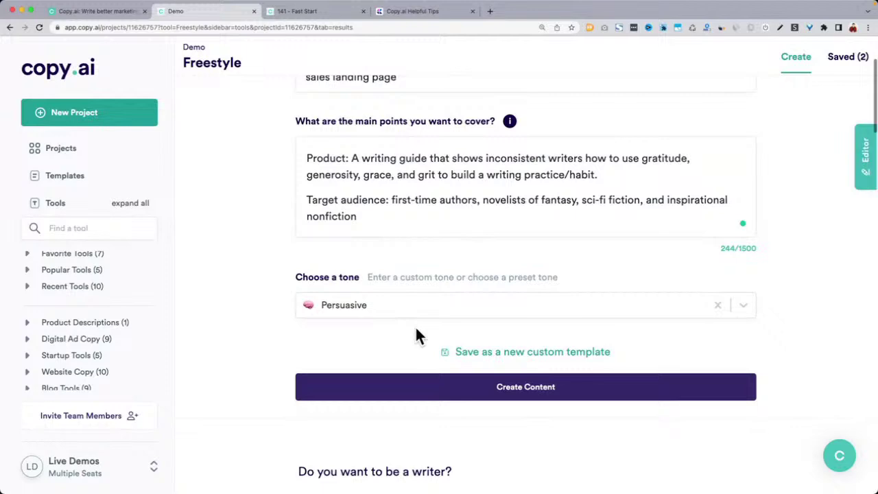
{"action": "left_click", "coordinate": [441, 393]}
Review the "sales landing page" entry that defines what is being created
{"action": "scroll", "coordinate": [411, 288], "scroll_direction": "up", "scroll_amount": 1}
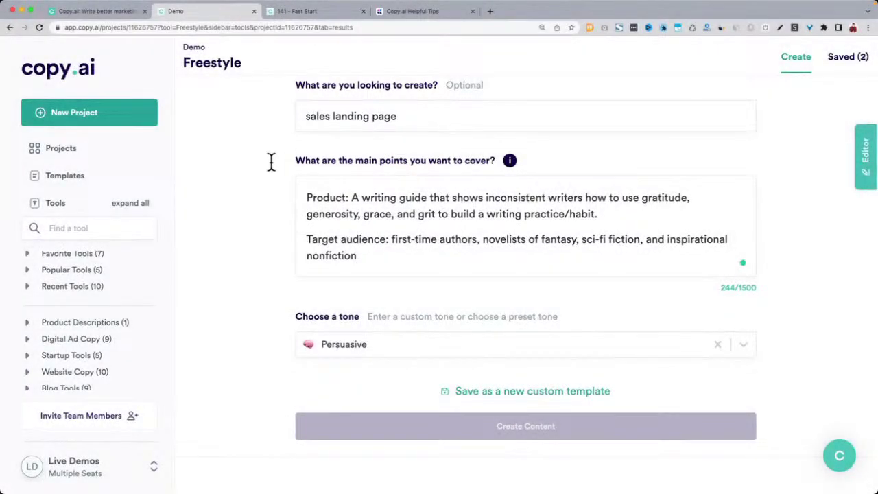
{"action": "left_click_drag", "start_coordinate": [311, 121], "coordinate": [402, 119]}
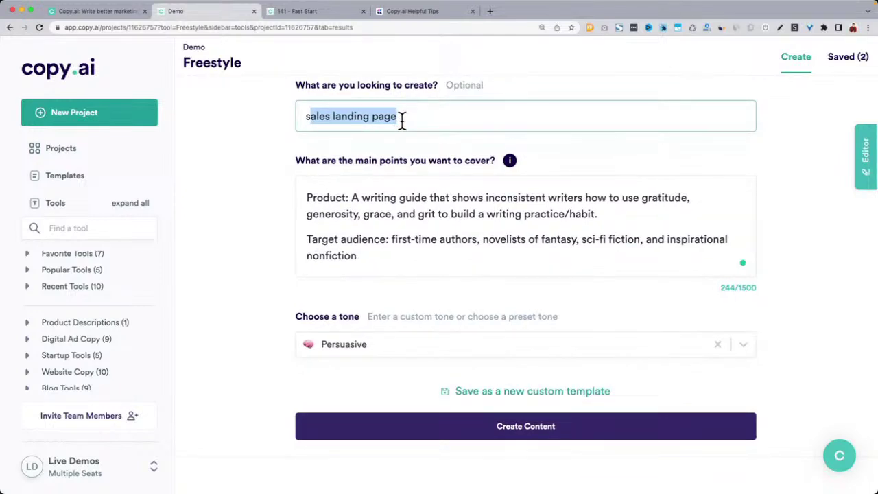
{"action": "left_click_drag", "start_coordinate": [308, 116], "coordinate": [416, 118]}
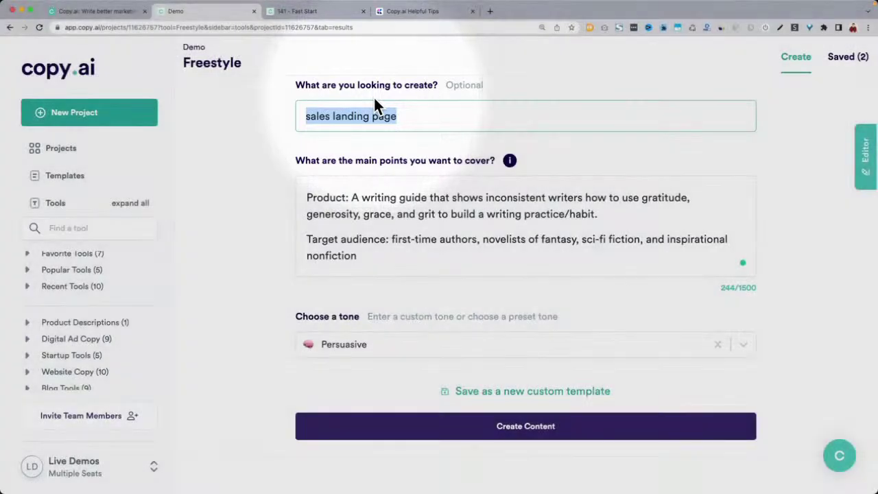
{"action": "key", "text": "Tab"}
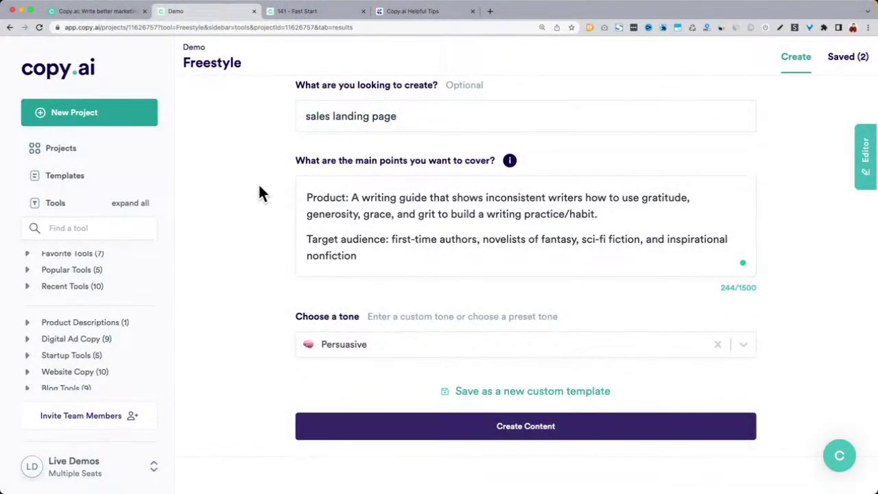
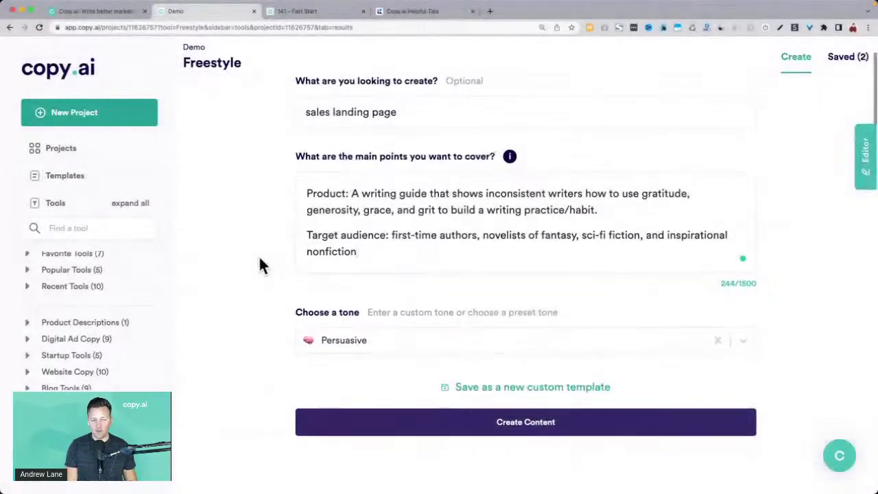
Read through the first newly generated sales landing page result, from its opening line "Building a writing practice is hard." to the product description
{"action": "scroll", "coordinate": [259, 261], "scroll_direction": "down", "scroll_amount": 2}
{"action": "scroll", "coordinate": [259, 261], "scroll_direction": "down", "scroll_amount": 5}
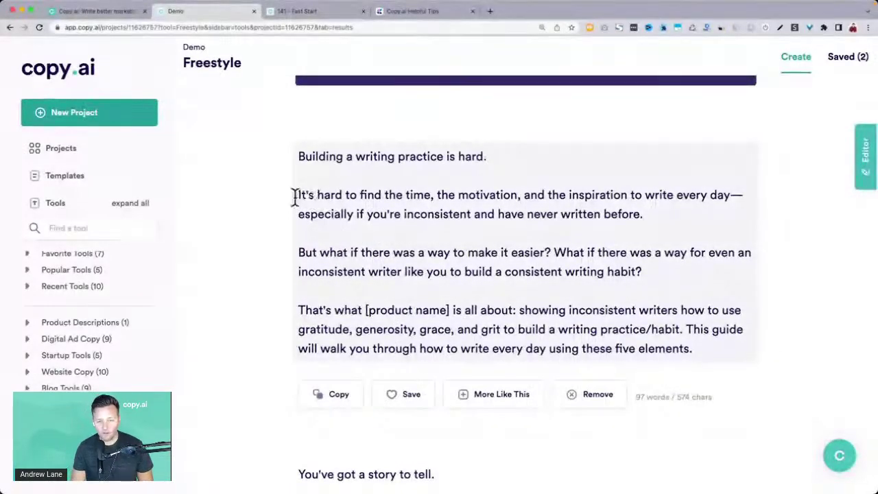
{"action": "left_click_drag", "start_coordinate": [296, 196], "coordinate": [447, 197]}
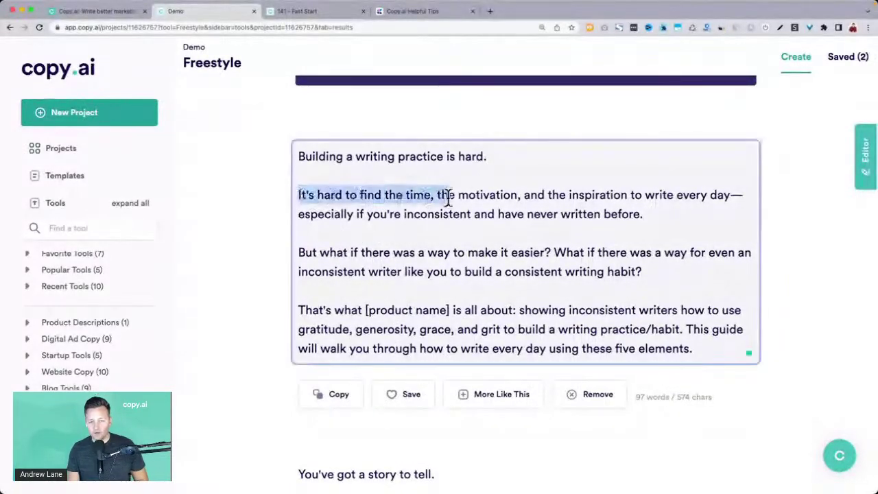
{"action": "triple_click", "coordinate": [608, 192]}
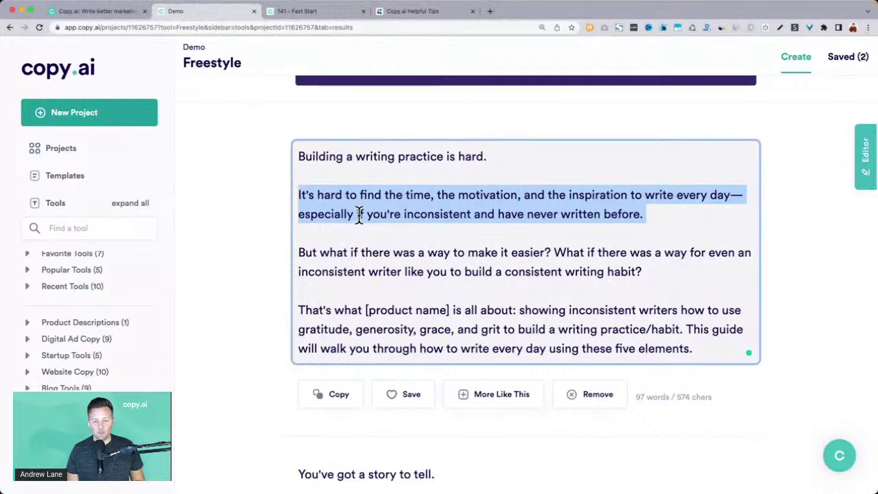
{"action": "left_click", "coordinate": [592, 209]}
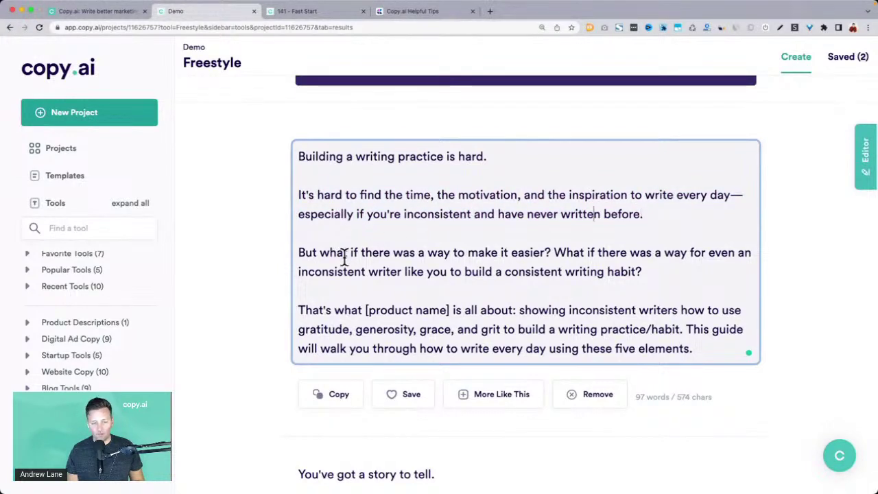
{"action": "left_click_drag", "start_coordinate": [460, 214], "coordinate": [662, 212]}
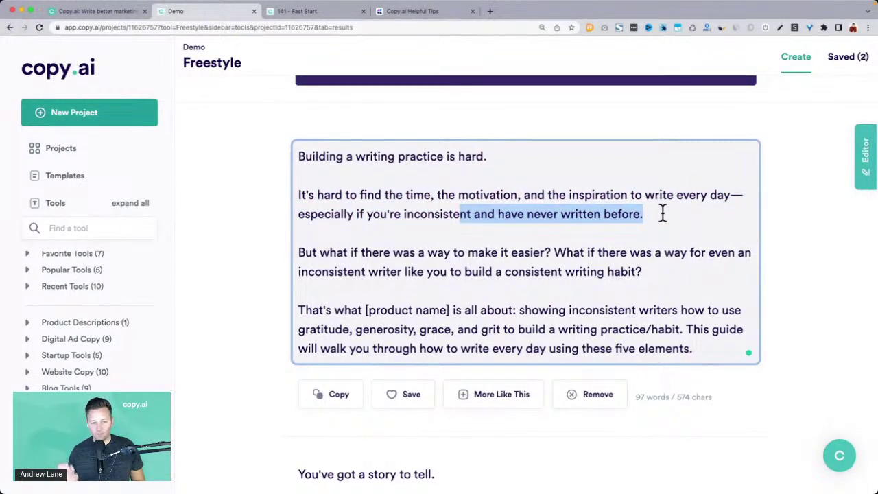
{"action": "left_click_drag", "start_coordinate": [297, 253], "coordinate": [540, 243]}
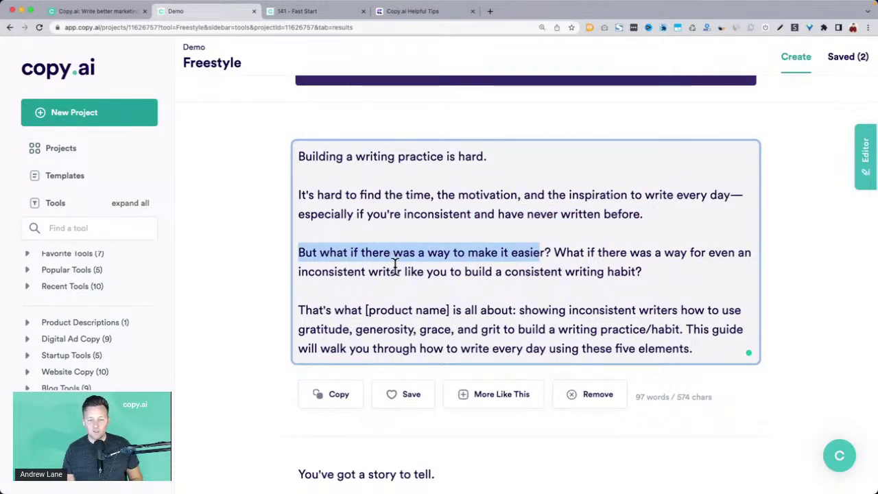
{"action": "left_click_drag", "start_coordinate": [466, 271], "coordinate": [642, 272]}
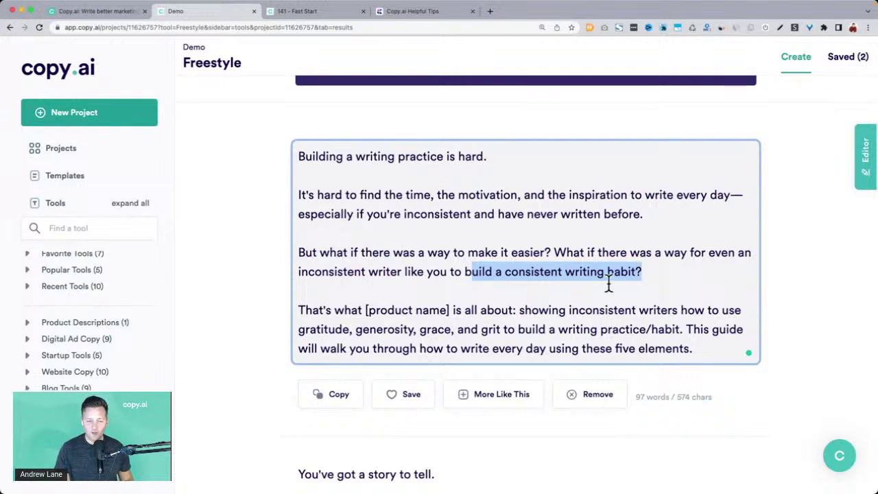
{"action": "left_click_drag", "start_coordinate": [532, 309], "coordinate": [551, 309]}
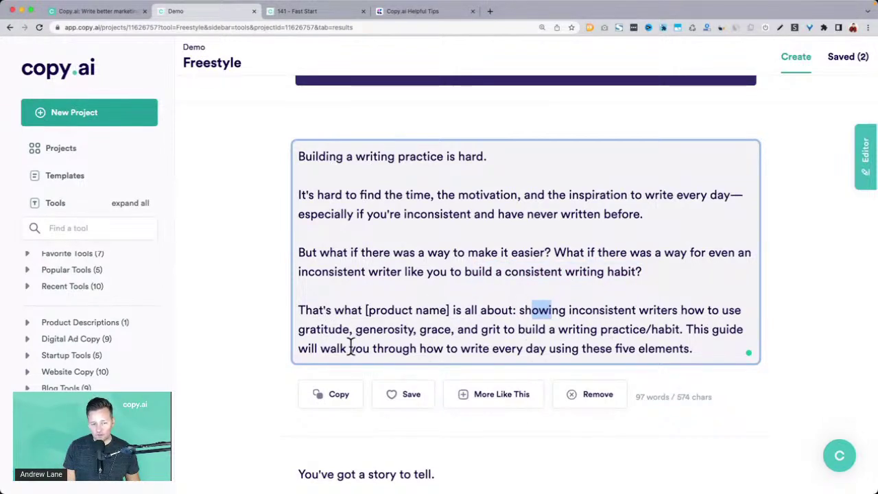
Change "five elements" to "four elements" in the last sentence of the "Building a writing practice is hard" result
{"action": "left_click_drag", "start_coordinate": [320, 349], "coordinate": [565, 349]}
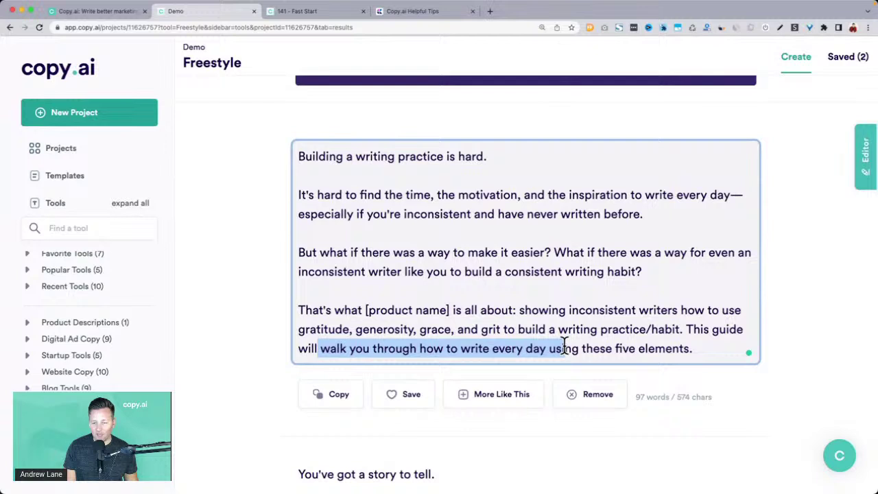
{"action": "left_click", "coordinate": [637, 269]}
{"action": "scroll", "coordinate": [636, 269], "scroll_direction": "down", "scroll_amount": 1}
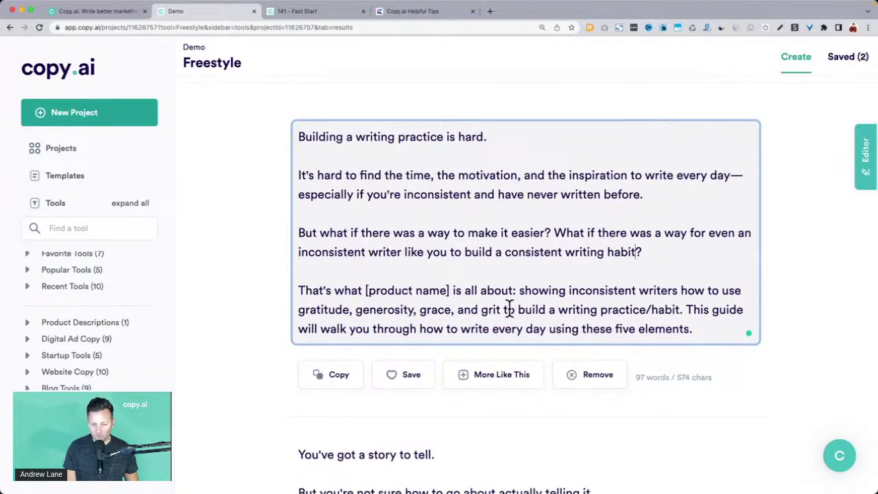
{"action": "double_click", "coordinate": [623, 328]}
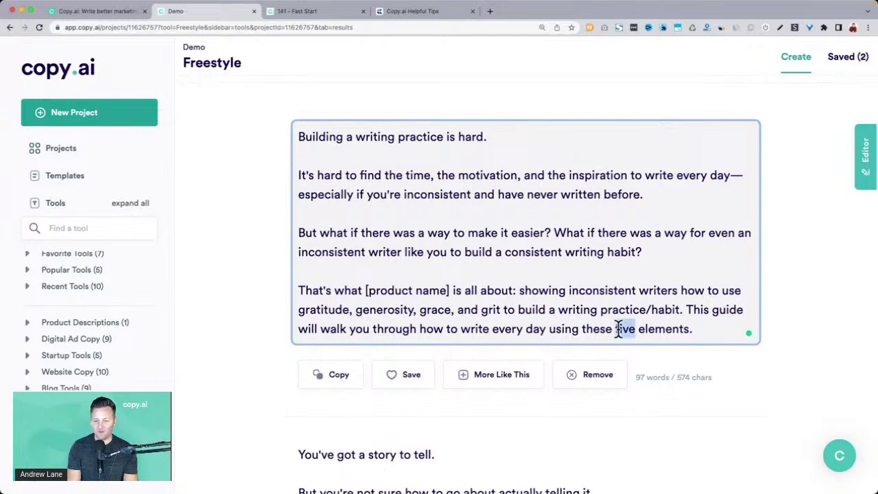
{"action": "type", "text": "four"}
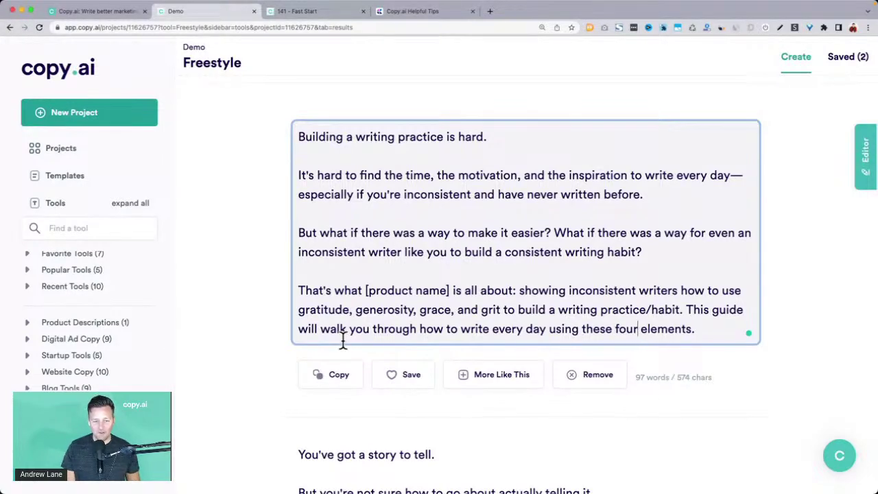
Read through the generated results beginning "You've got a story to tell" and "If you're like most writers"
{"action": "left_click_drag", "start_coordinate": [300, 291], "coordinate": [685, 310]}
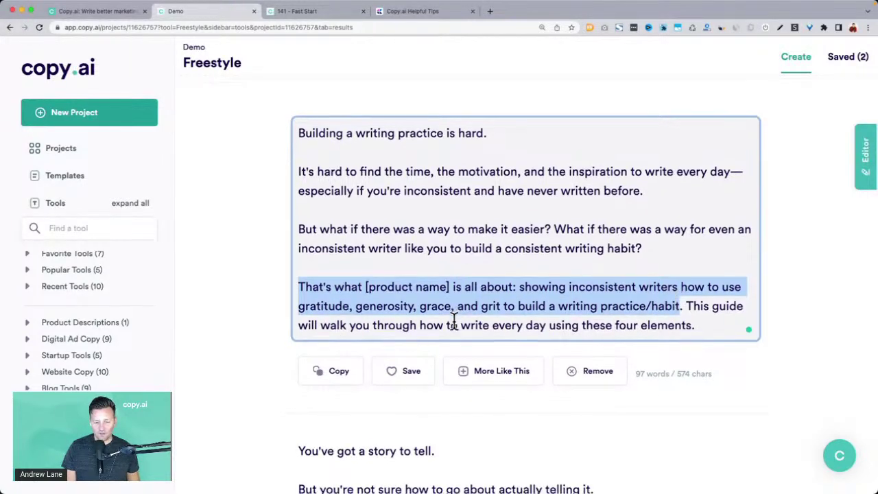
{"action": "scroll", "coordinate": [455, 320], "scroll_direction": "down", "scroll_amount": 5}
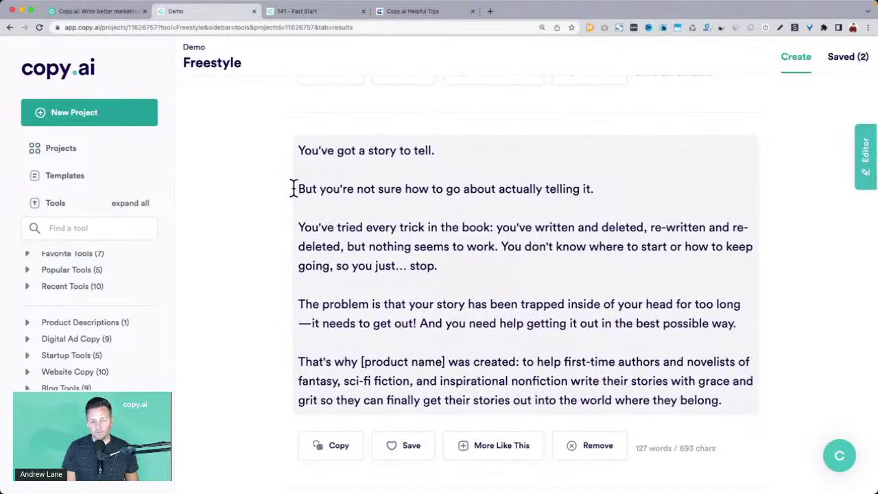
{"action": "left_click_drag", "start_coordinate": [300, 151], "coordinate": [487, 150]}
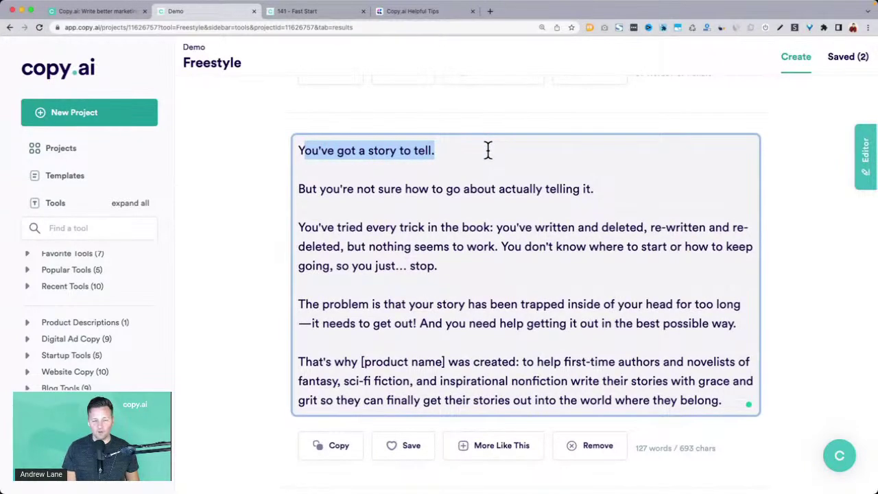
{"action": "left_click_drag", "start_coordinate": [320, 188], "coordinate": [299, 149]}
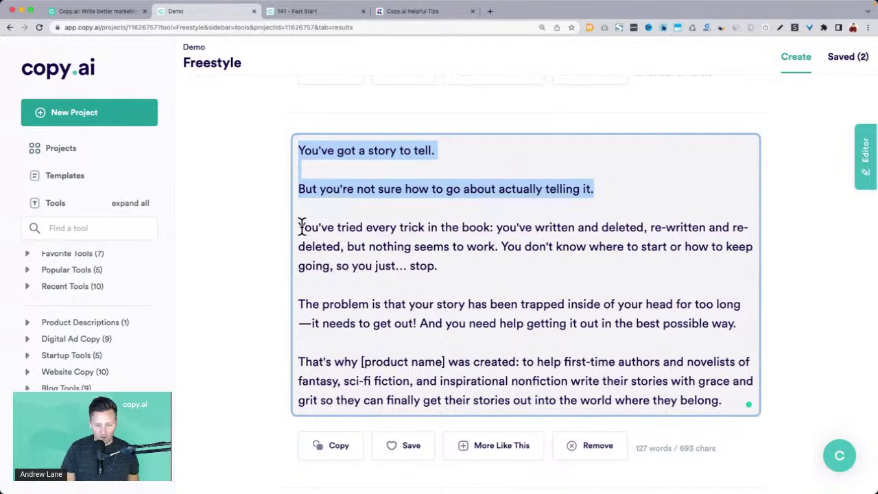
{"action": "left_click_drag", "start_coordinate": [300, 227], "coordinate": [496, 227]}
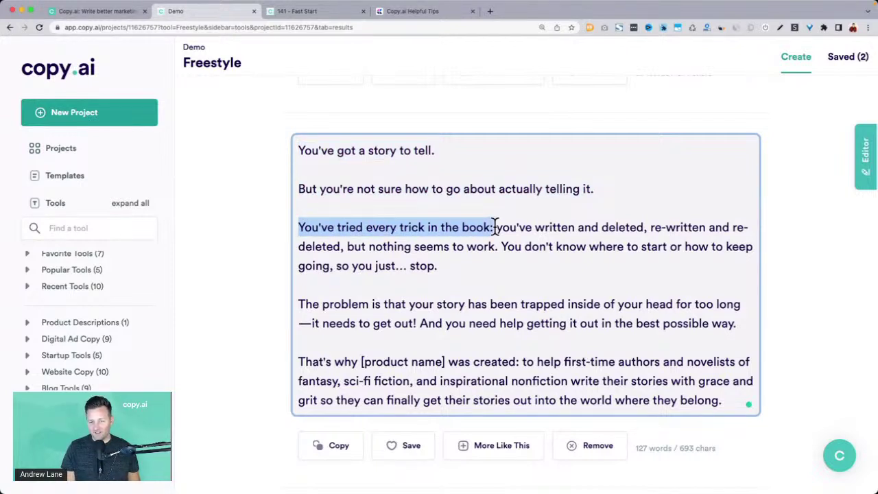
{"action": "left_click_drag", "start_coordinate": [495, 227], "coordinate": [574, 257]}
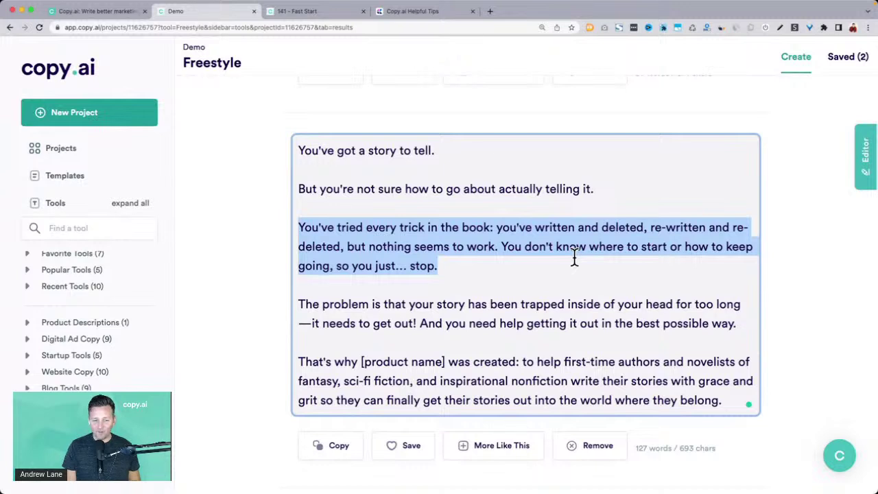
{"action": "scroll", "coordinate": [575, 258], "scroll_direction": "down", "scroll_amount": 1}
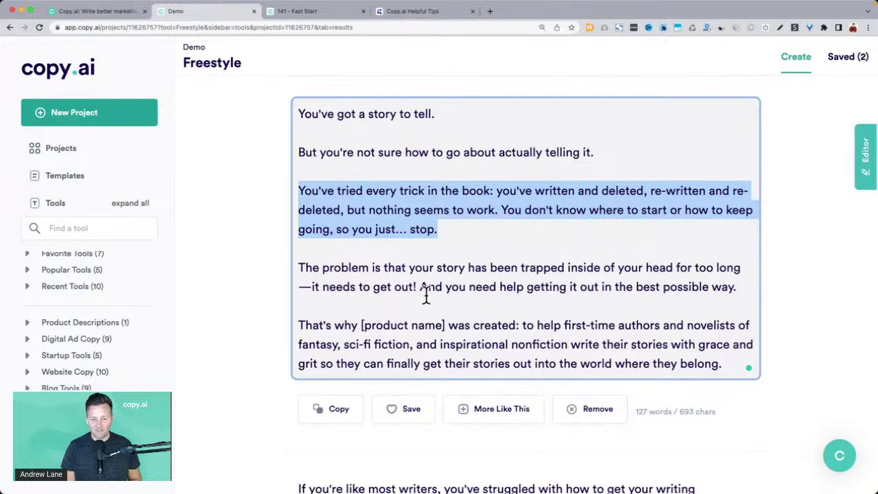
{"action": "left_click_drag", "start_coordinate": [425, 287], "coordinate": [618, 288]}
{"action": "left_click", "coordinate": [412, 273]}
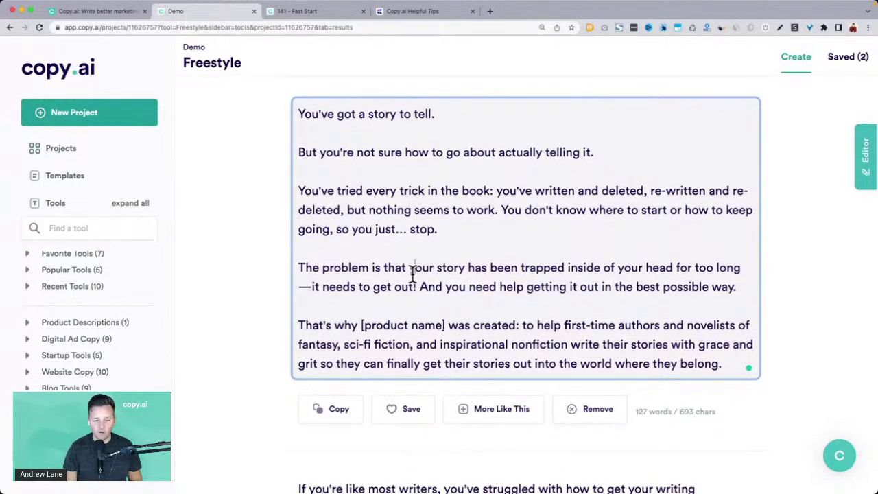
{"action": "scroll", "coordinate": [412, 273], "scroll_direction": "down", "scroll_amount": 2}
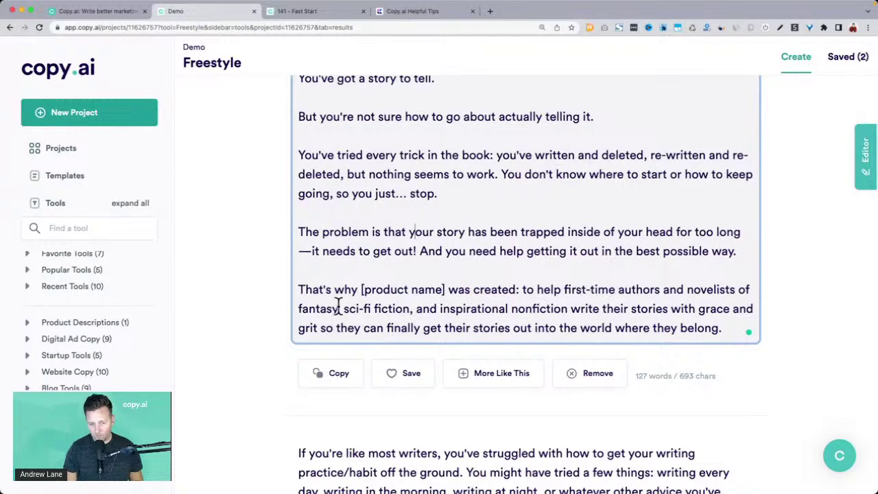
{"action": "scroll", "coordinate": [325, 309], "scroll_direction": "down", "scroll_amount": 1}
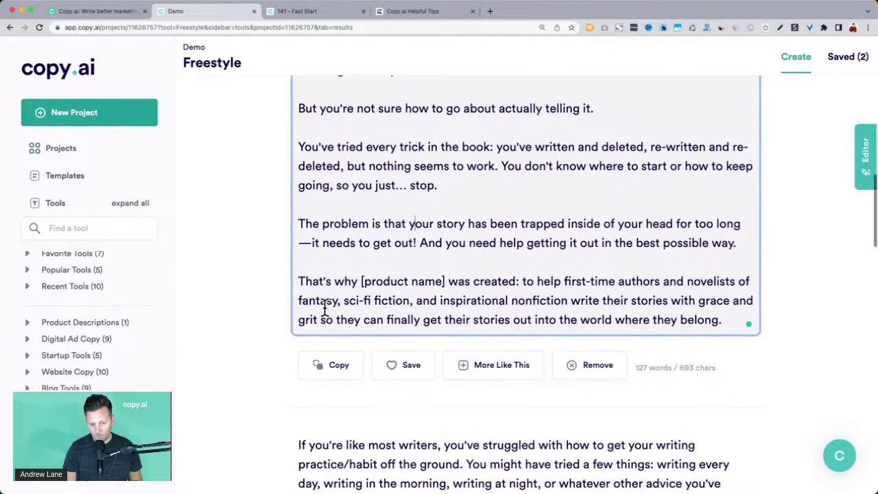
{"action": "scroll", "coordinate": [325, 309], "scroll_direction": "down", "scroll_amount": 5}
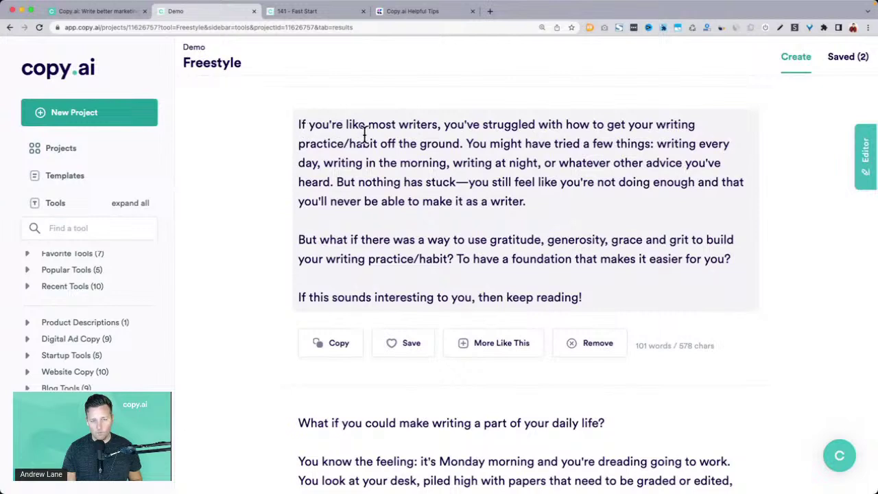
{"action": "left_click_drag", "start_coordinate": [464, 144], "coordinate": [539, 202]}
{"action": "left_click_drag", "start_coordinate": [313, 240], "coordinate": [569, 300]}
{"action": "left_click", "coordinate": [634, 262]}
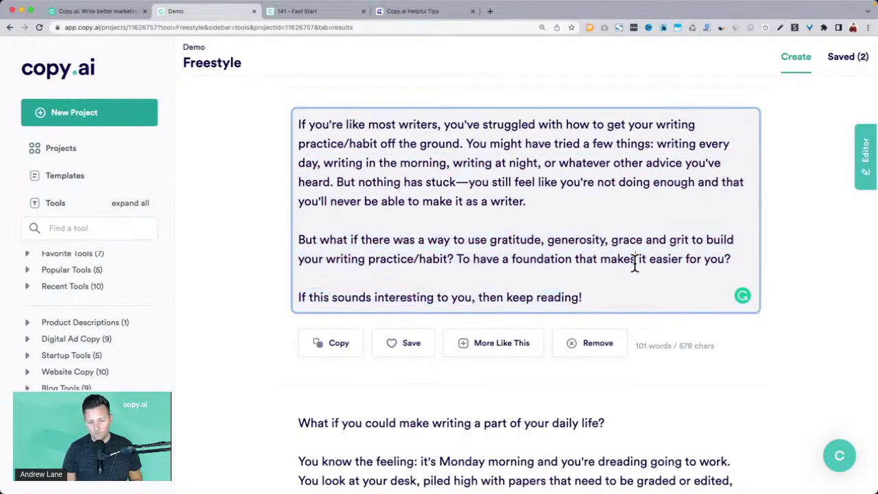
Review and save the generated result beginning "What if you could make writing a part of your daily life?"
{"action": "scroll", "coordinate": [634, 262], "scroll_direction": "down", "scroll_amount": 3}
{"action": "scroll", "coordinate": [598, 274], "scroll_direction": "down", "scroll_amount": 1}
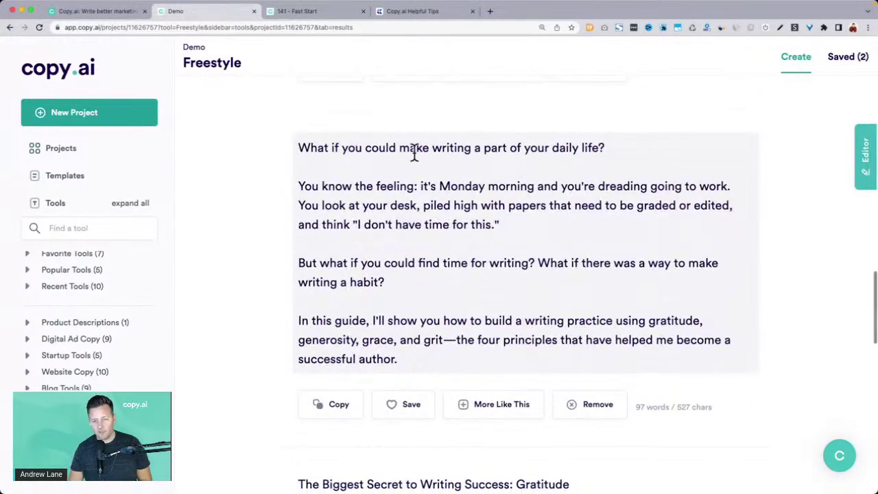
{"action": "left_click", "coordinate": [370, 163]}
{"action": "triple_click", "coordinate": [370, 148]}
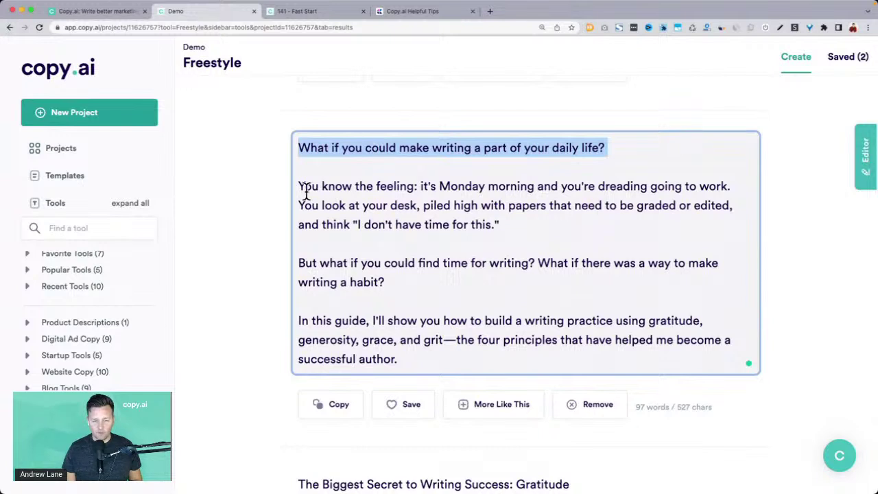
{"action": "left_click_drag", "start_coordinate": [312, 187], "coordinate": [564, 218]}
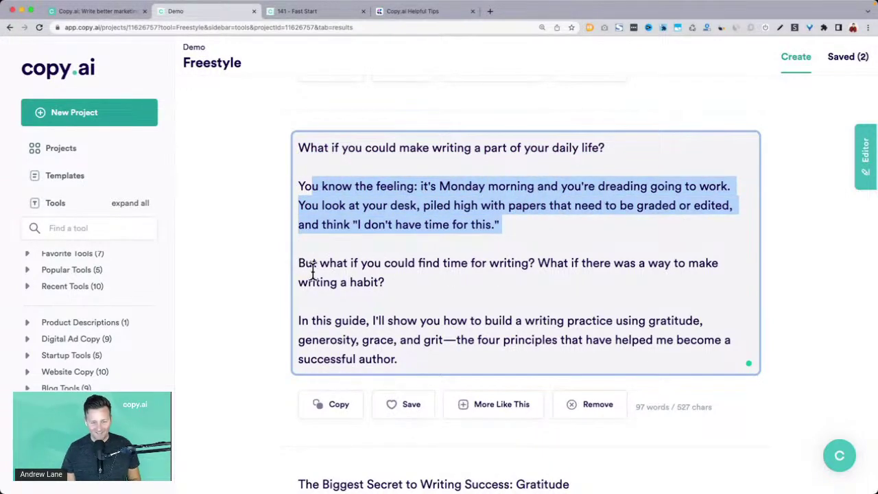
{"action": "scroll", "coordinate": [312, 271], "scroll_direction": "down", "scroll_amount": 2}
{"action": "left_click_drag", "start_coordinate": [299, 301], "coordinate": [282, 117]}
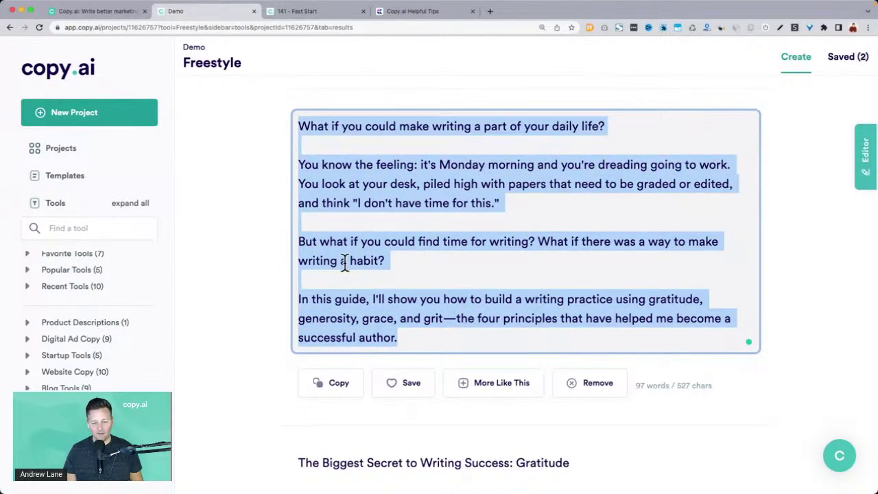
{"action": "left_click", "coordinate": [408, 388]}
Copy the whole saved result into the project's document editor and format its opening question as an H1 heading
{"action": "left_click", "coordinate": [866, 165]}
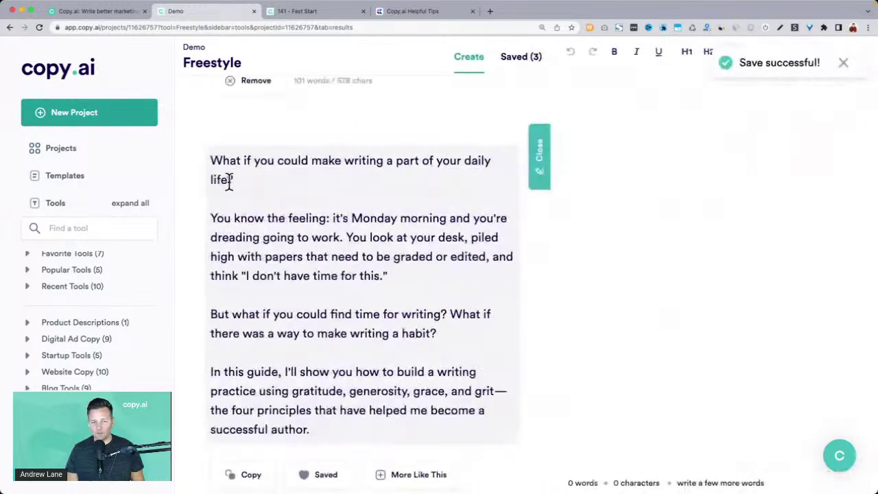
{"action": "left_click_drag", "start_coordinate": [208, 159], "coordinate": [371, 455]}
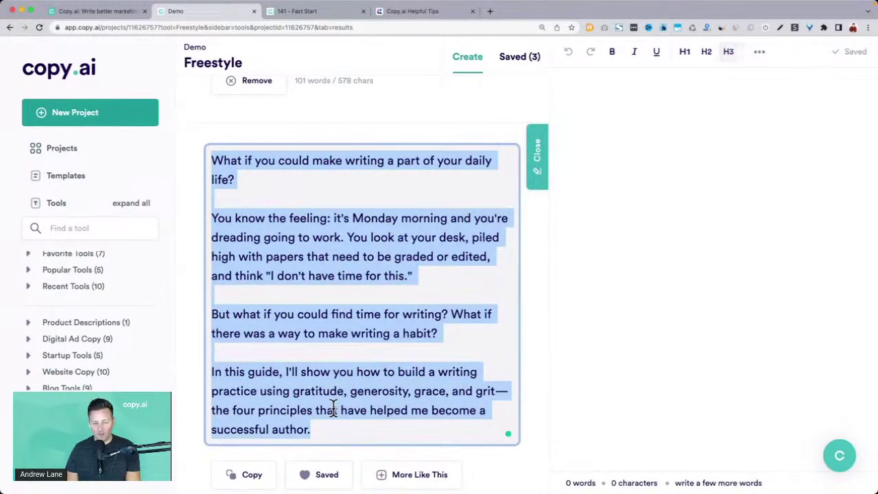
{"action": "key", "text": "ctrl+c"}
{"action": "left_click", "coordinate": [778, 172]}
{"action": "key", "text": "ctrl+v"}
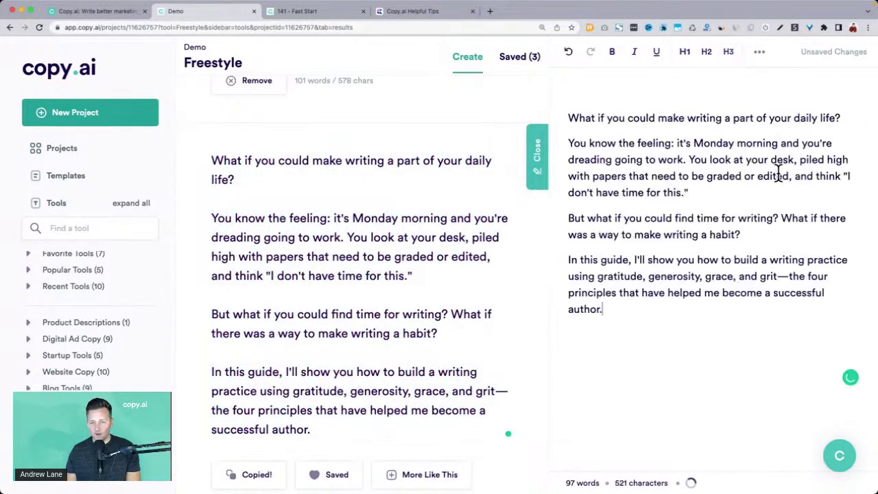
{"action": "left_click", "coordinate": [724, 115]}
{"action": "key", "text": "super+alt+1"}
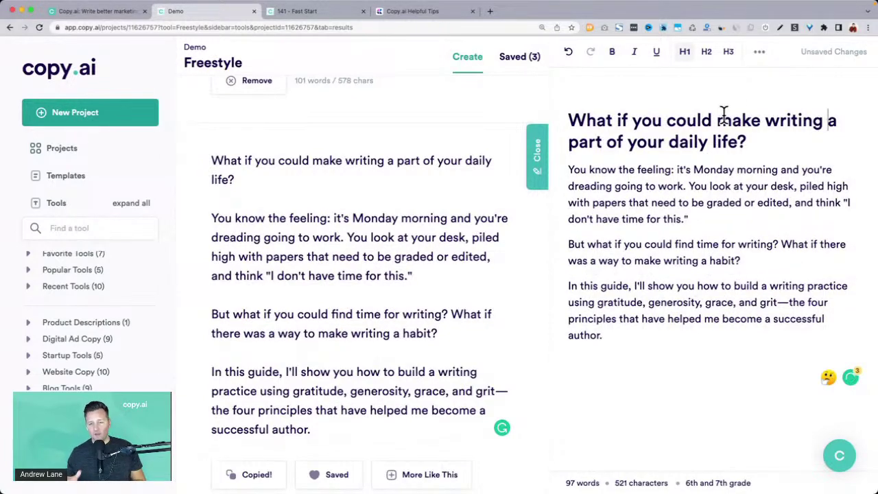
Close the editor and replace the Freestyle creation request with "describe the problem in detail and empathize with their struggle"
{"action": "scroll", "coordinate": [464, 153], "scroll_direction": "down", "scroll_amount": 10}
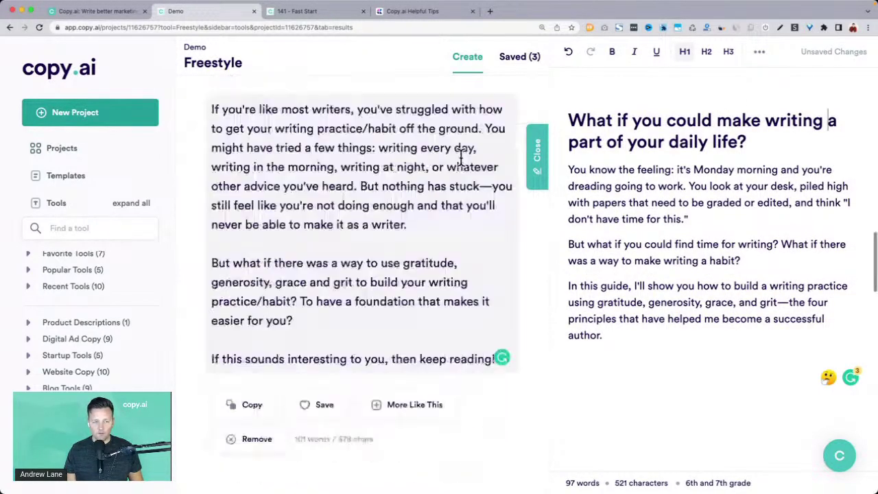
{"action": "scroll", "coordinate": [462, 157], "scroll_direction": "up", "scroll_amount": 15}
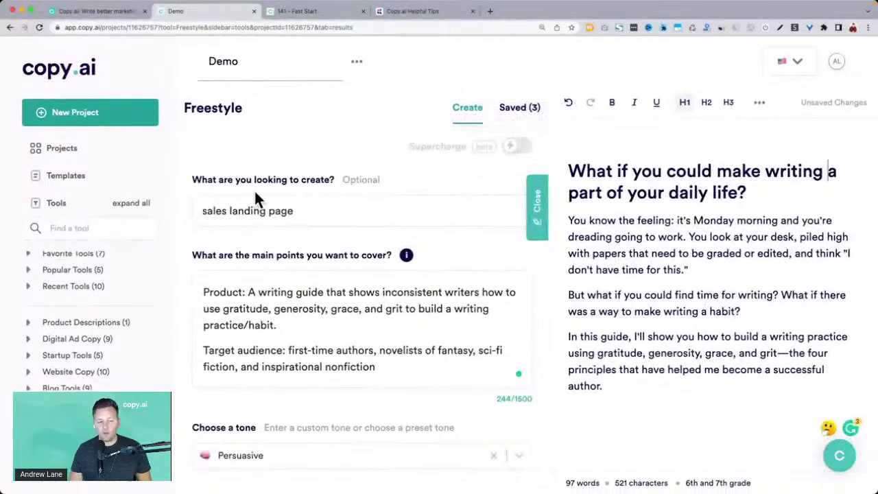
{"action": "left_click", "coordinate": [539, 218]}
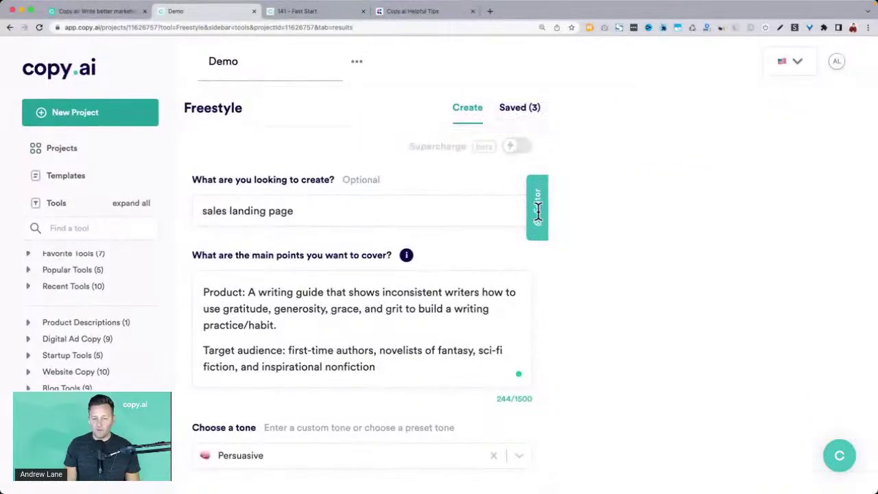
{"action": "triple_click", "coordinate": [404, 223]}
{"action": "type", "text": "desc"}
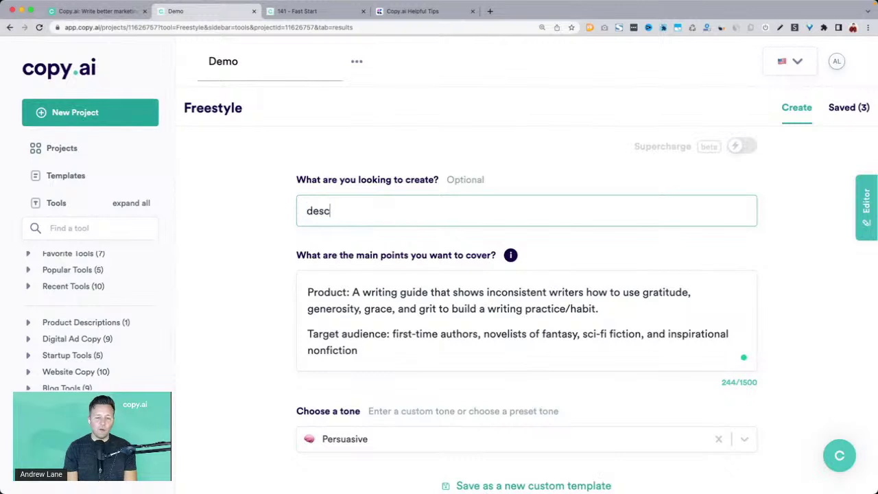
{"action": "type", "text": "ribe the problem in"}
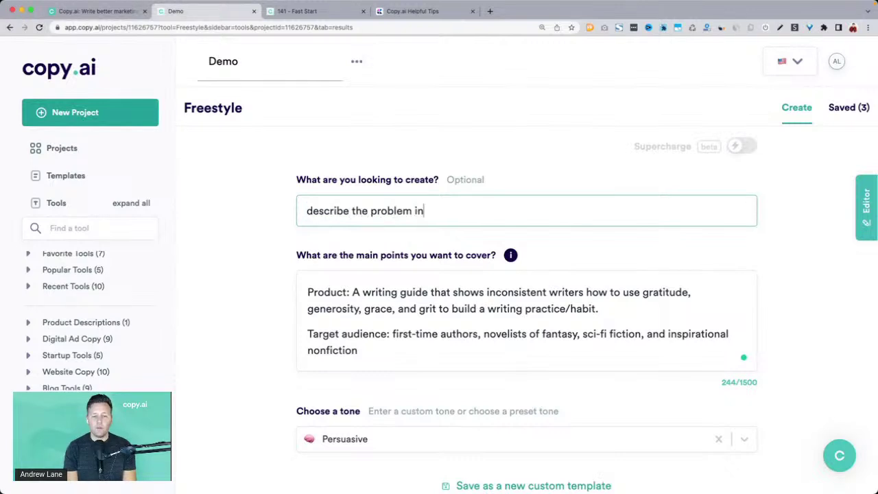
{"action": "type", "text": " detail and"}
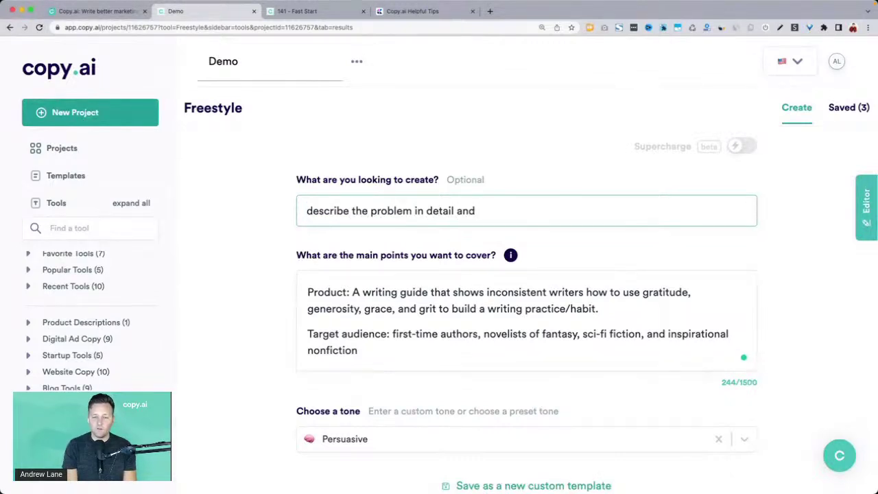
{"action": "type", "text": " empath"}
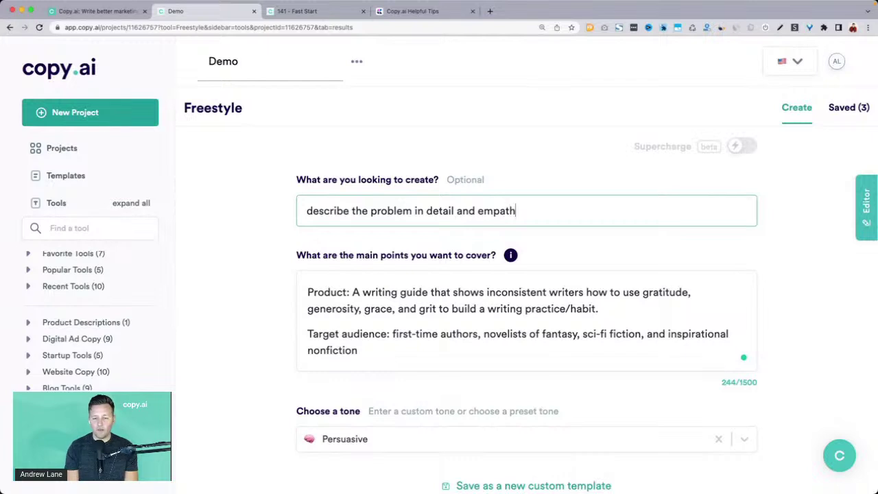
{"action": "type", "text": "ize with their struggle"}
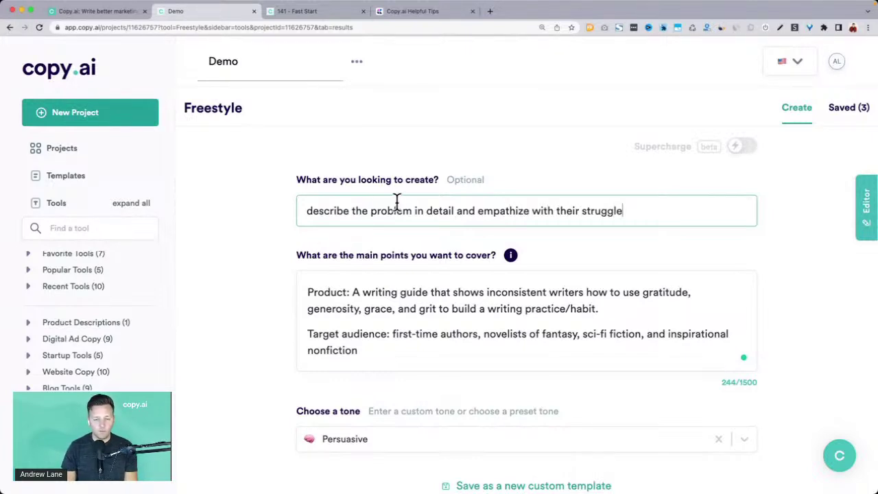
Insert "by explaining how this is affecting their life" after "in detail" in the Freestyle creation request
{"action": "left_click", "coordinate": [457, 211]}
{"action": "type", "text": "by "}
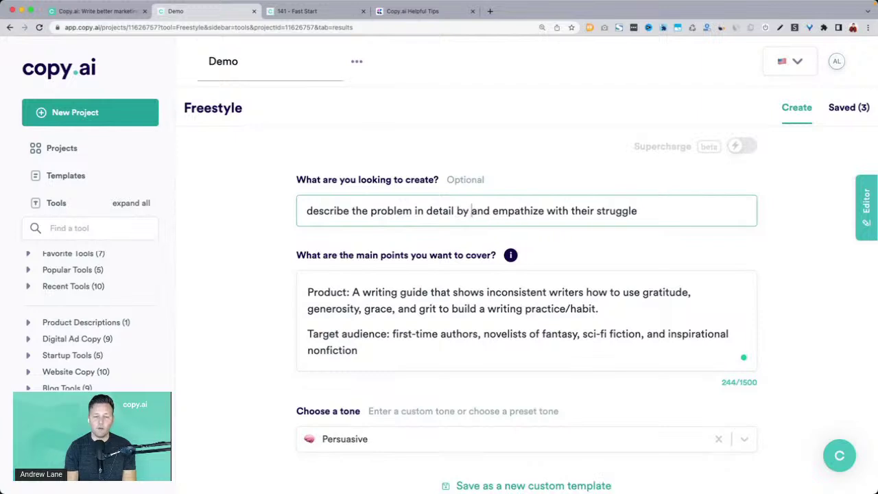
{"action": "type", "text": "explaining how th"}
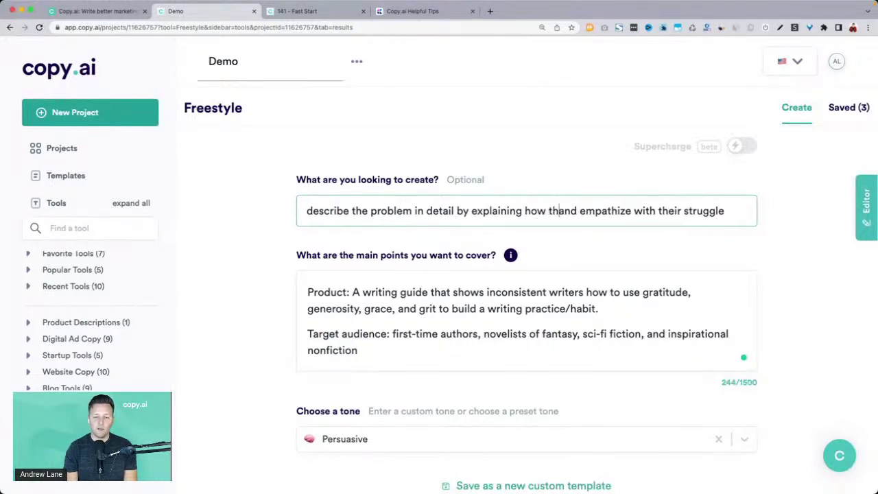
{"action": "type", "text": "is is"}
{"action": "type", "text": "s"}
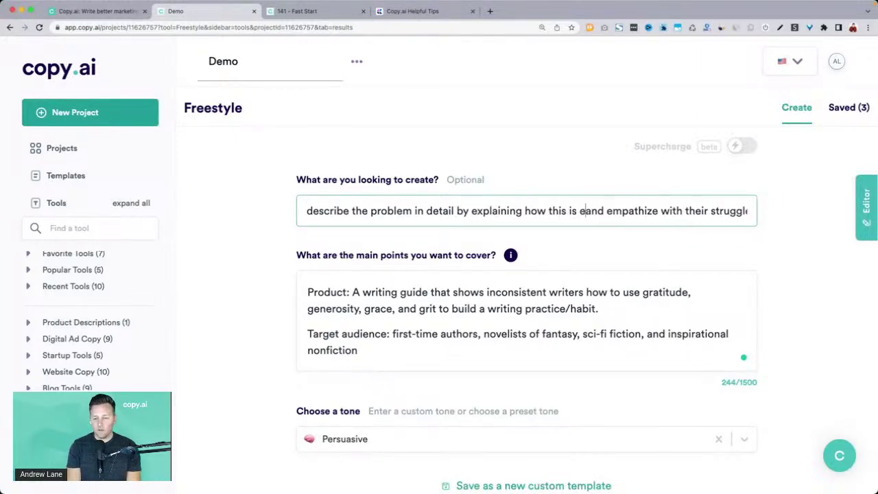
{"action": "key", "text": "BackSpace"}
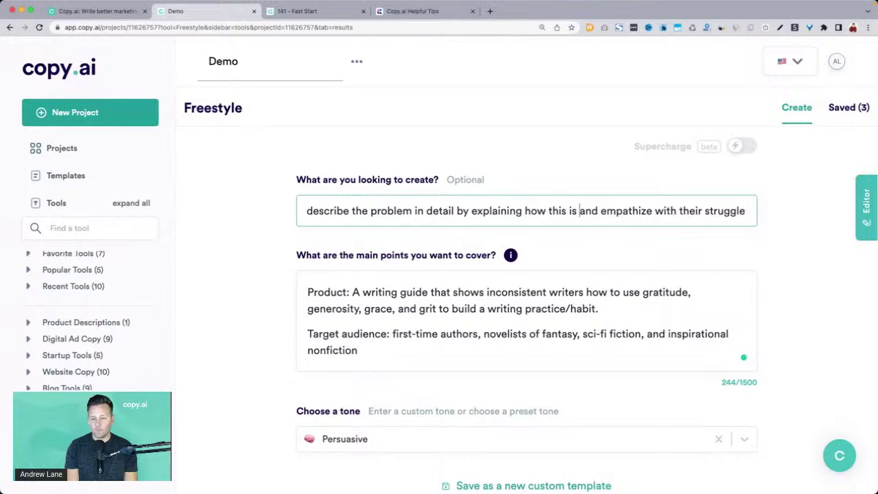
{"action": "type", "text": "affecting their "}
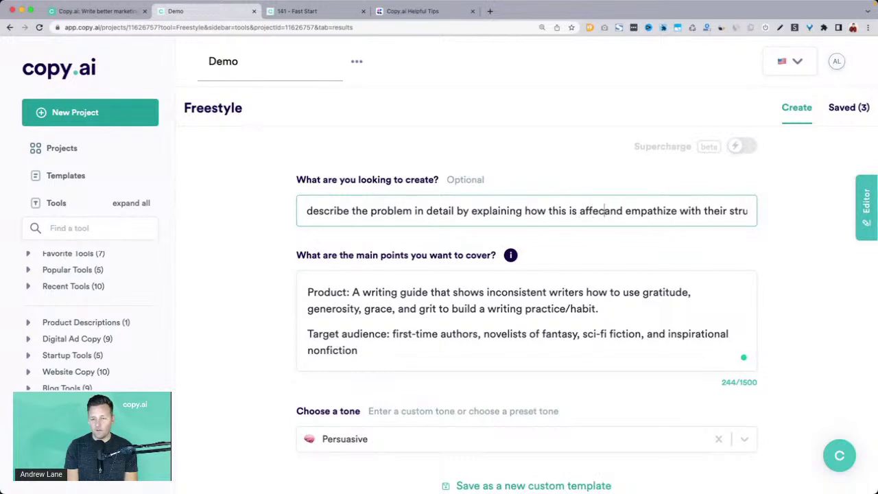
{"action": "type", "text": "life"}
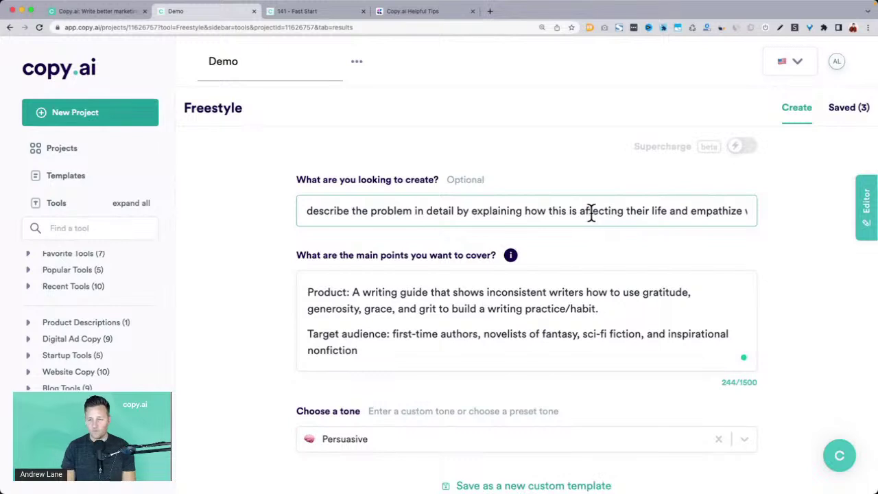
Change the tone to the Empathetic preset and generate new content from the revised request
{"action": "left_click", "coordinate": [299, 293]}
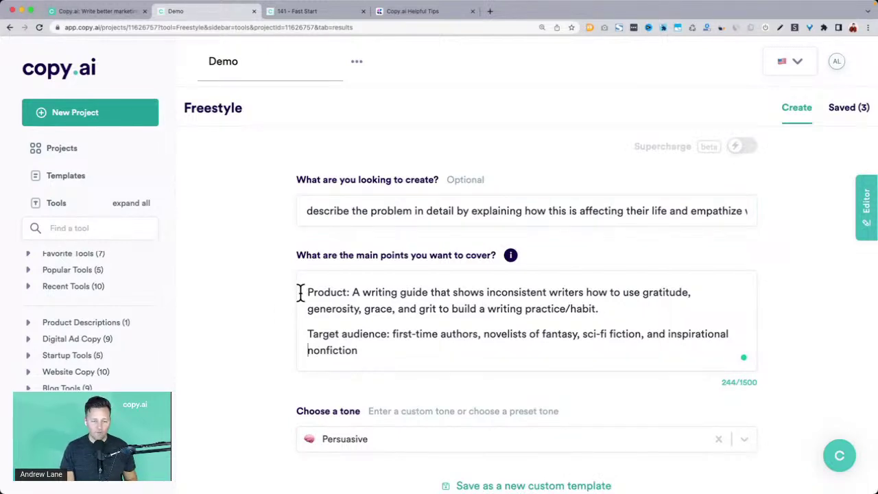
{"action": "scroll", "coordinate": [278, 314], "scroll_direction": "down", "scroll_amount": 1}
{"action": "scroll", "coordinate": [330, 329], "scroll_direction": "down", "scroll_amount": 1}
{"action": "left_click", "coordinate": [388, 353]}
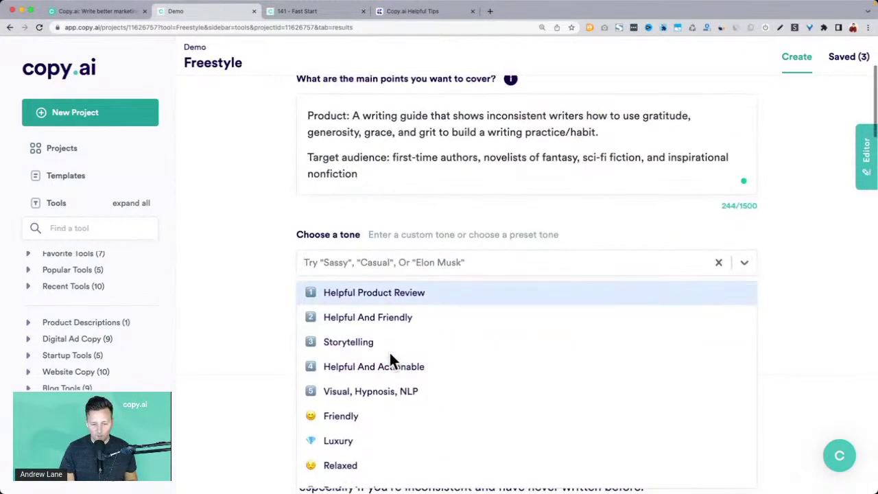
{"action": "scroll", "coordinate": [389, 362], "scroll_direction": "down", "scroll_amount": 2}
{"action": "scroll", "coordinate": [389, 361], "scroll_direction": "down", "scroll_amount": 1}
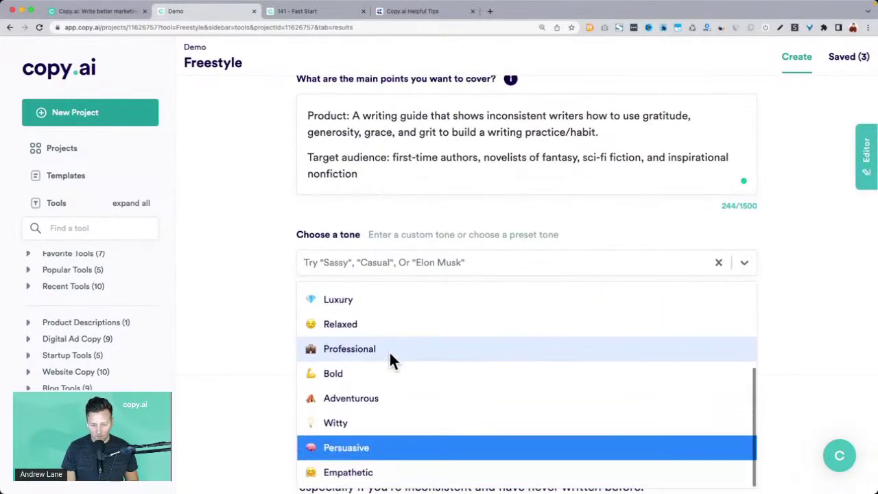
{"action": "left_click", "coordinate": [391, 470]}
{"action": "left_click", "coordinate": [492, 345]}
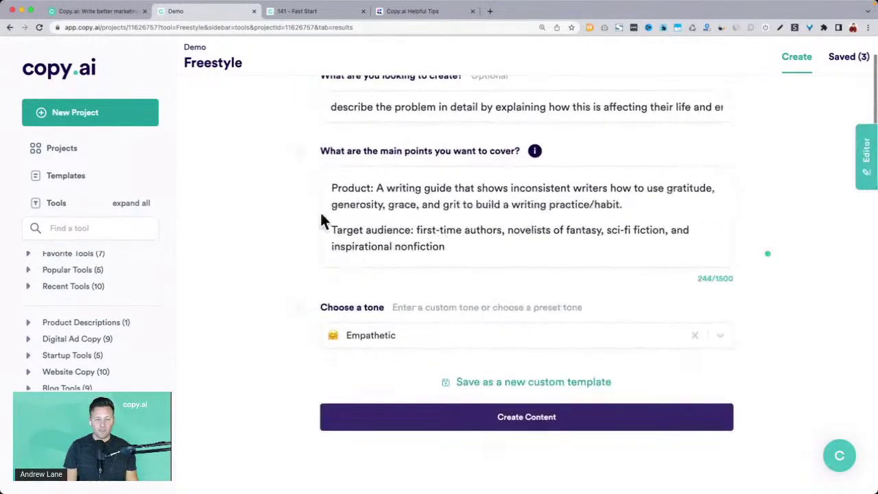
Read through the generated result beginning "Writing a book is hard."
{"action": "scroll", "coordinate": [249, 202], "scroll_direction": "up", "scroll_amount": 1}
{"action": "scroll", "coordinate": [247, 253], "scroll_direction": "down", "scroll_amount": 6}
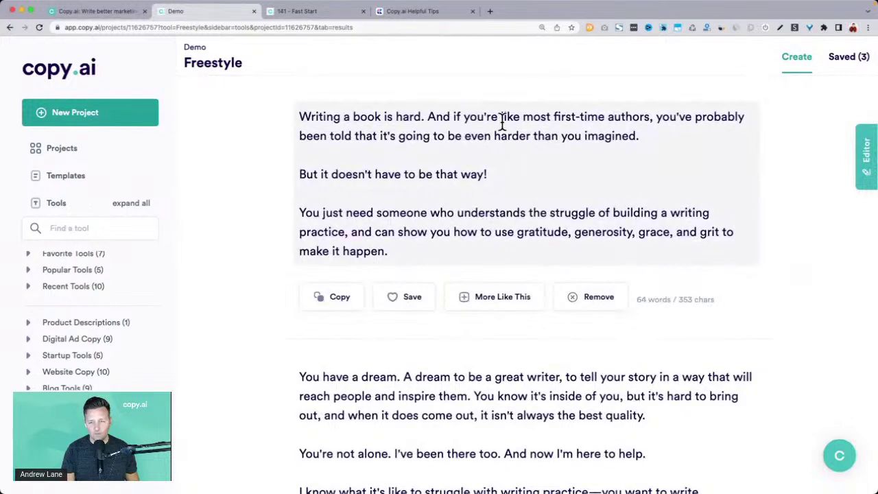
{"action": "left_click_drag", "start_coordinate": [300, 118], "coordinate": [648, 137]}
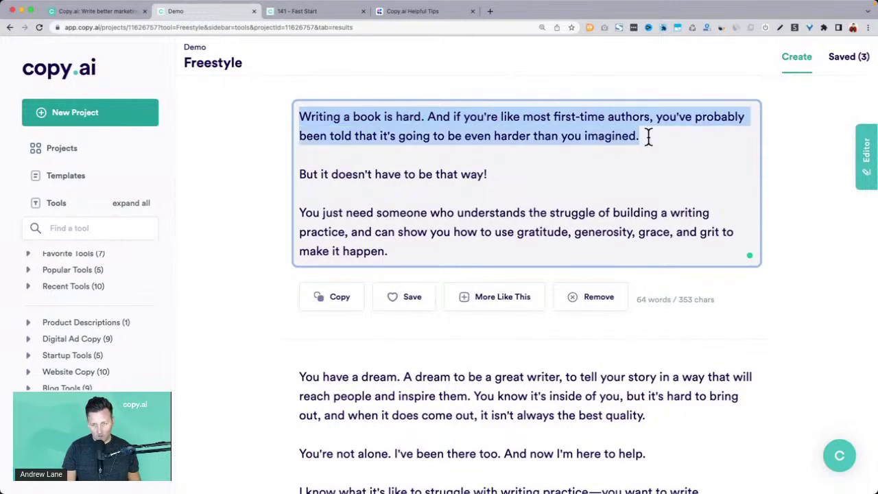
{"action": "left_click", "coordinate": [334, 137]}
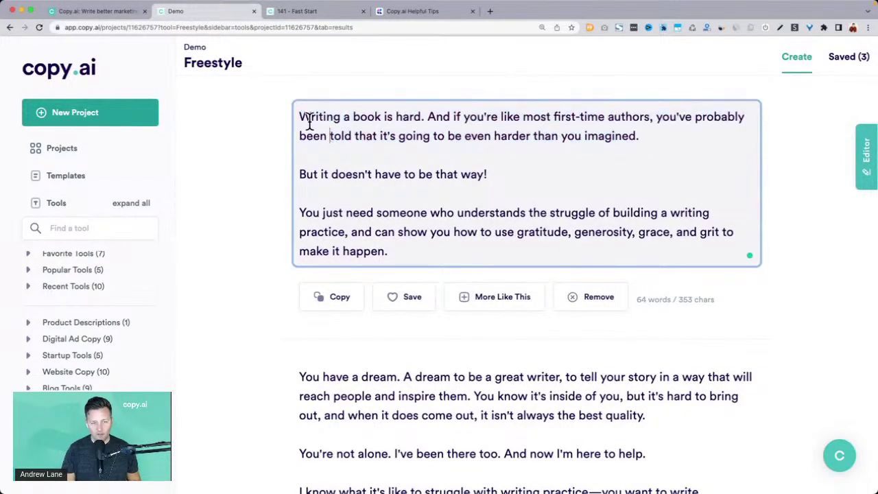
{"action": "left_click_drag", "start_coordinate": [300, 117], "coordinate": [522, 141]}
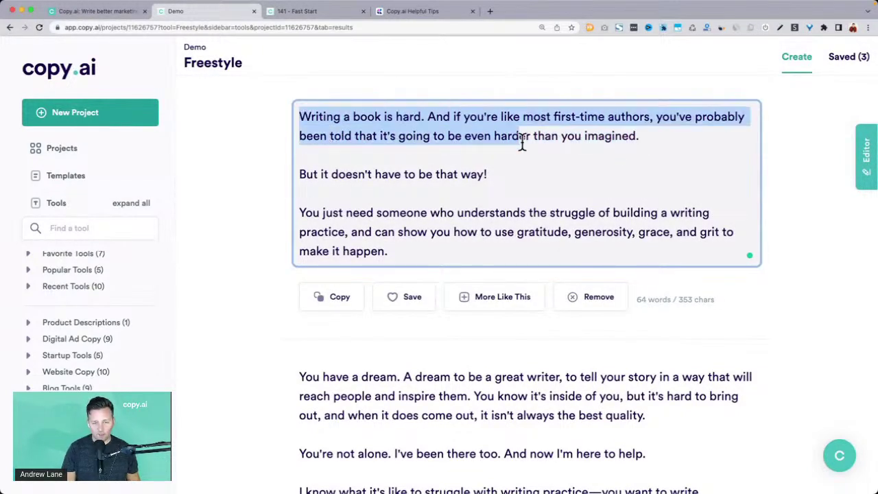
{"action": "left_click", "coordinate": [316, 145]}
{"action": "left_click_drag", "start_coordinate": [306, 118], "coordinate": [333, 203]}
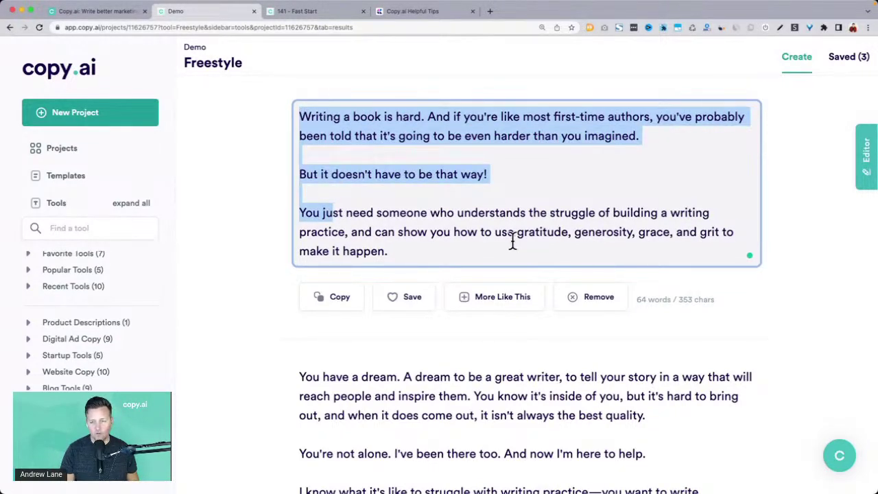
Review the generated result beginning "You have a dream", save it, and copy its text
{"action": "scroll", "coordinate": [302, 296], "scroll_direction": "down", "scroll_amount": 5}
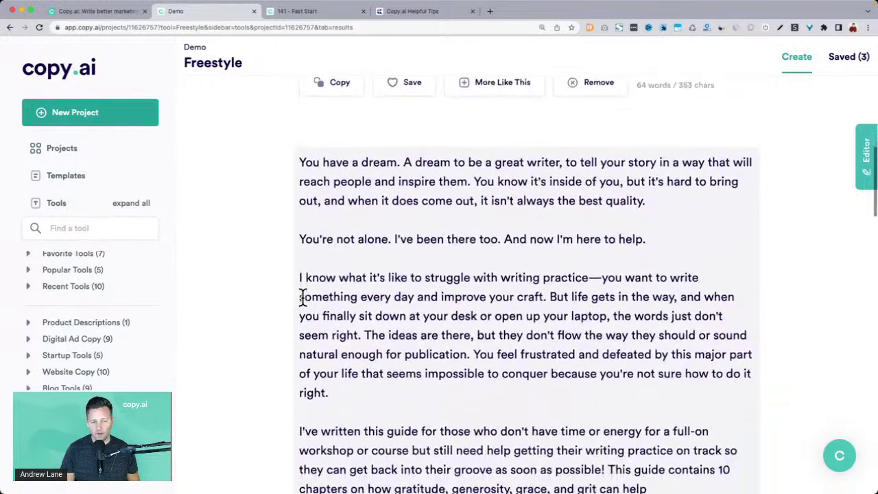
{"action": "scroll", "coordinate": [302, 296], "scroll_direction": "down", "scroll_amount": 2}
{"action": "left_click_drag", "start_coordinate": [301, 108], "coordinate": [661, 142]}
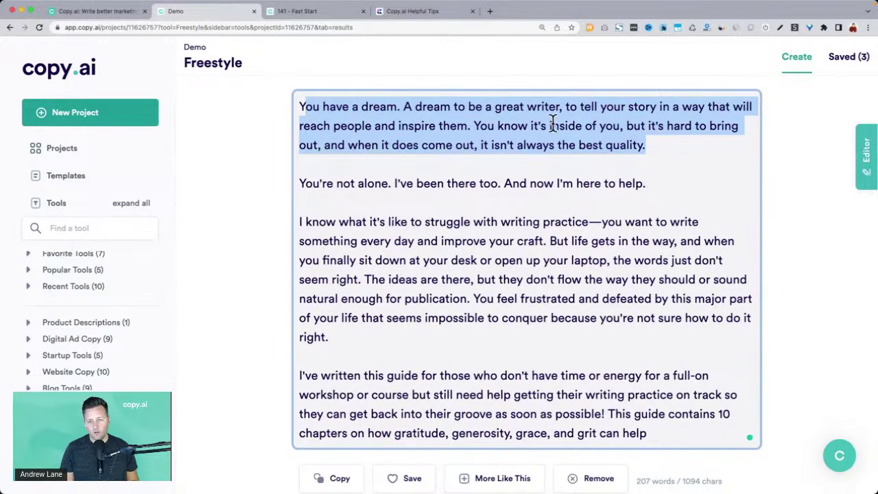
{"action": "left_click_drag", "start_coordinate": [301, 186], "coordinate": [655, 187]}
{"action": "left_click", "coordinate": [298, 222]}
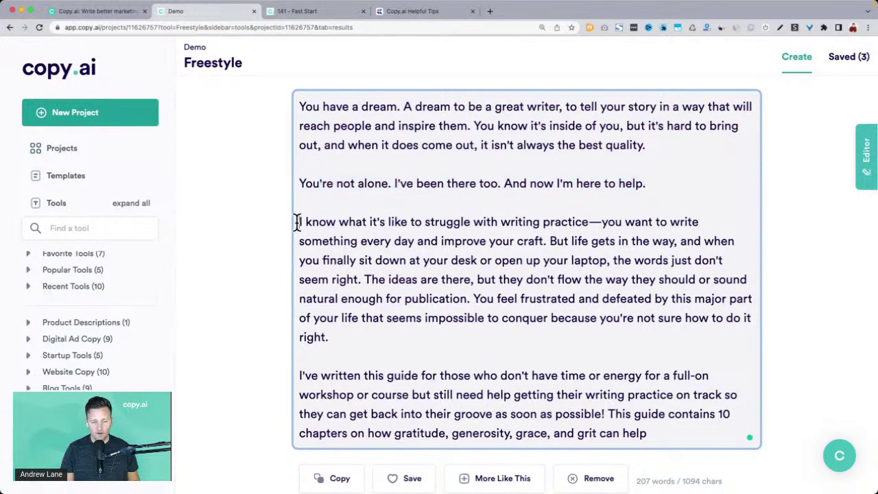
{"action": "left_click_drag", "start_coordinate": [299, 222], "coordinate": [600, 323]}
{"action": "scroll", "coordinate": [600, 323], "scroll_direction": "down", "scroll_amount": 2}
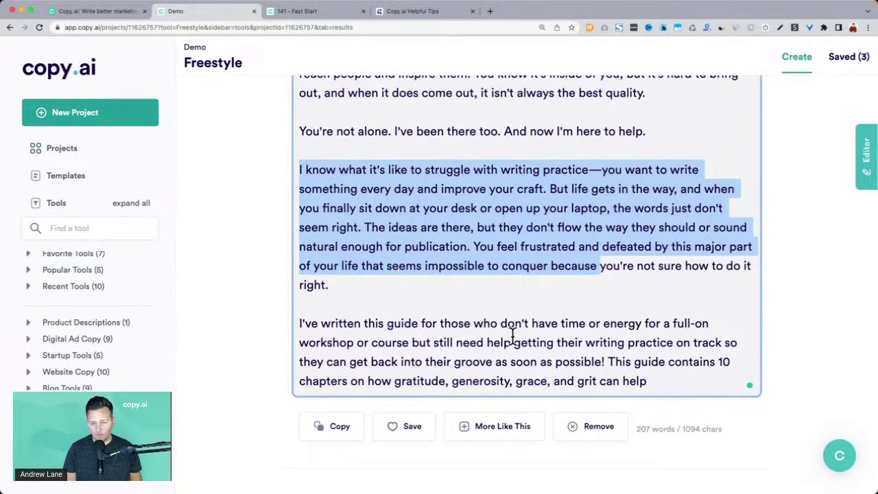
{"action": "scroll", "coordinate": [542, 362], "scroll_direction": "up", "scroll_amount": 2}
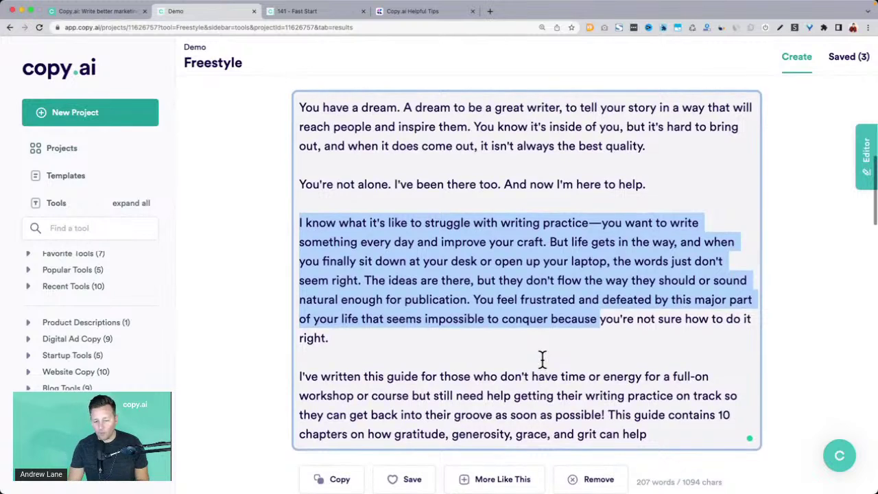
{"action": "left_click", "coordinate": [664, 437]}
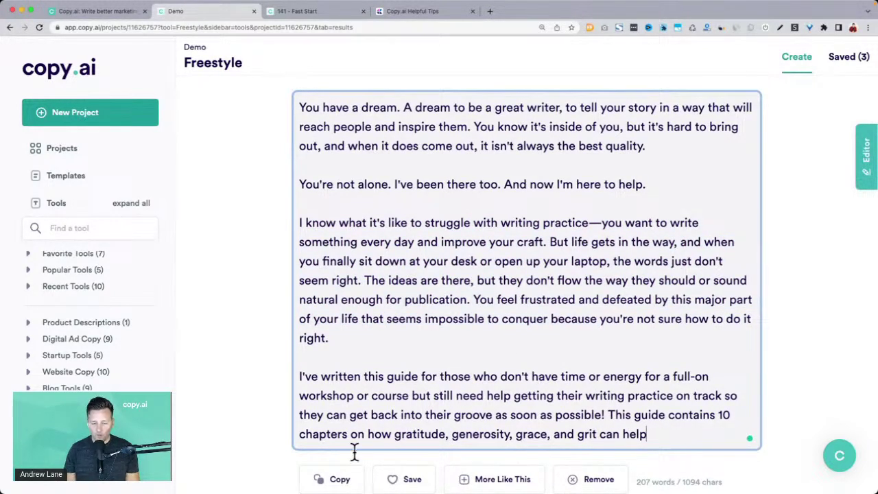
{"action": "left_click", "coordinate": [395, 479]}
{"action": "left_click", "coordinate": [343, 480]}
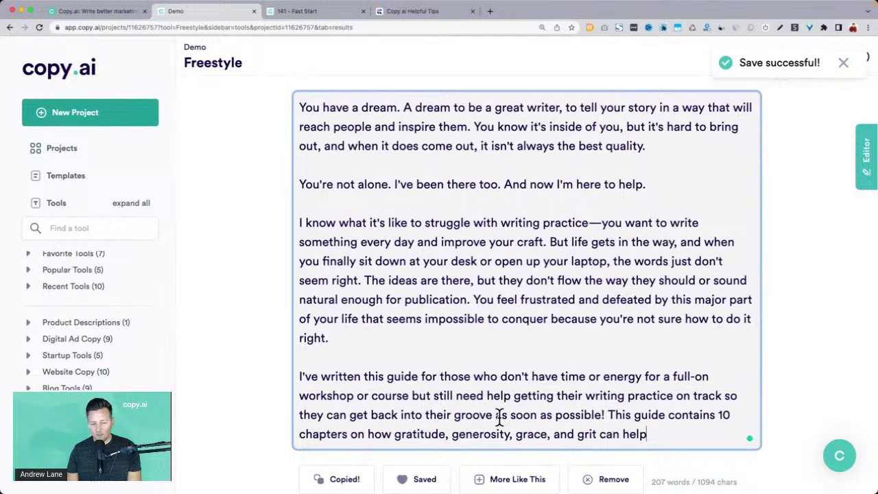
Open the project's document editor and add an H1 heading "The problem:" a few blank lines below the existing copy
{"action": "left_click", "coordinate": [867, 156]}
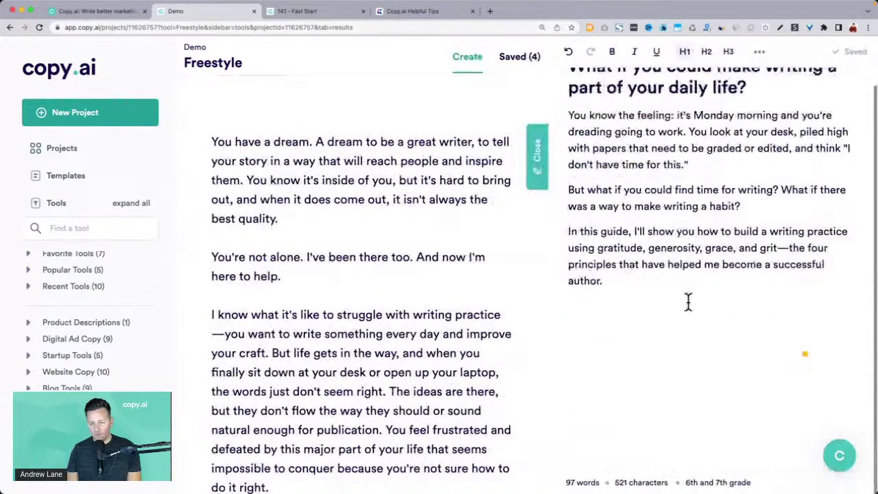
{"action": "key", "text": "Return"}
{"action": "key", "text": "Return"}
{"action": "key", "text": "Return"}
{"action": "type", "text": "The pr"}
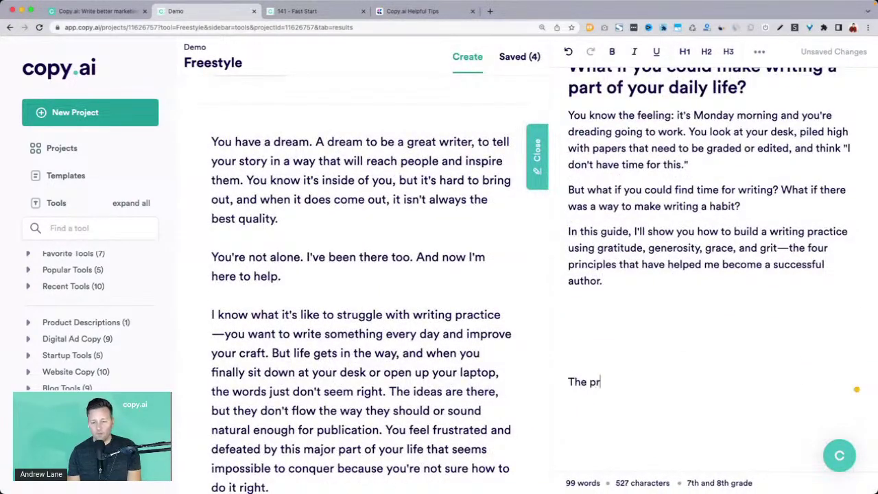
{"action": "type", "text": "oblem:"}
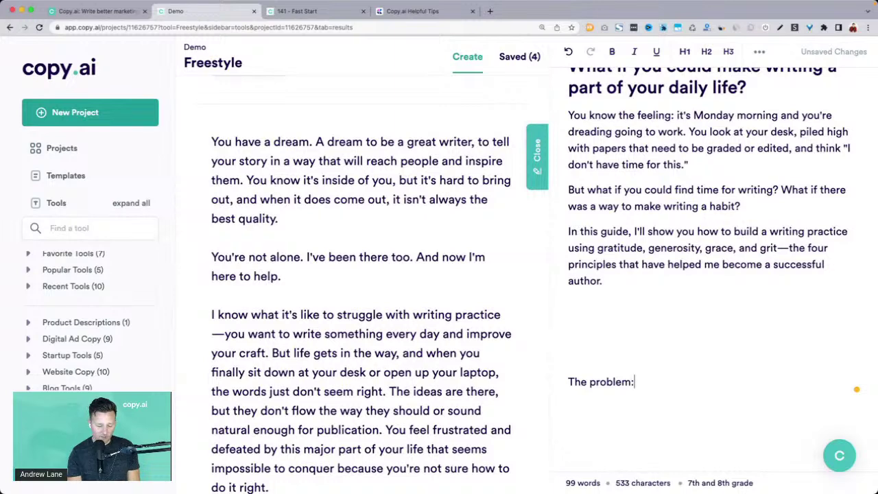
{"action": "key", "text": "super+alt+1"}
{"action": "key", "text": "Return"}
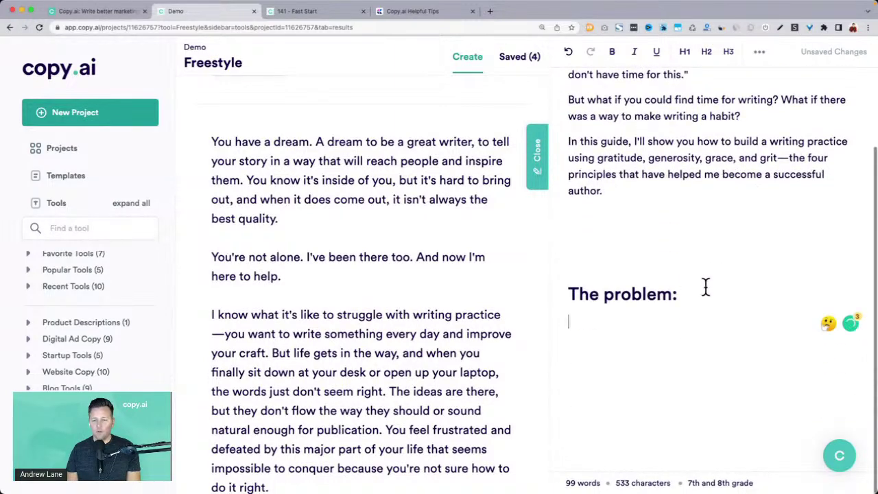
Paste the copied result under "The problem:" and generate Write more suggestions to continue its unfinished last sentence
{"action": "key", "text": "super+v"}
{"action": "scroll", "coordinate": [661, 251], "scroll_direction": "down", "scroll_amount": 2}
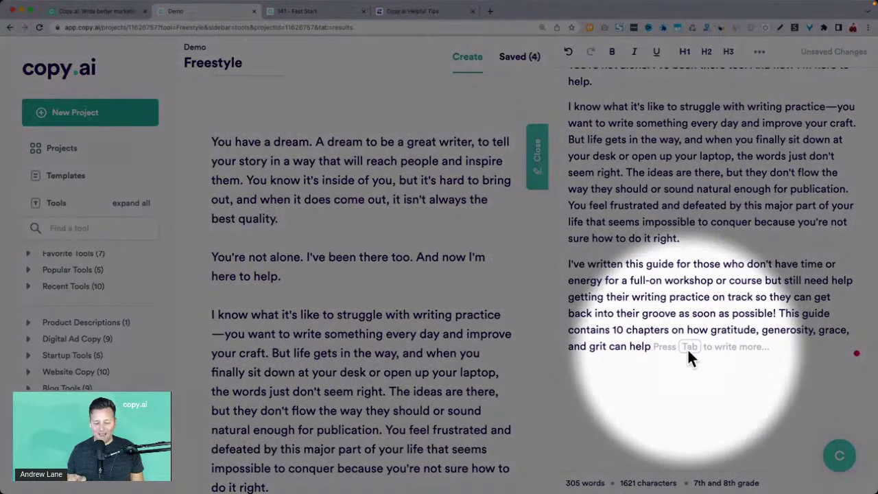
{"action": "key", "text": "Tab"}
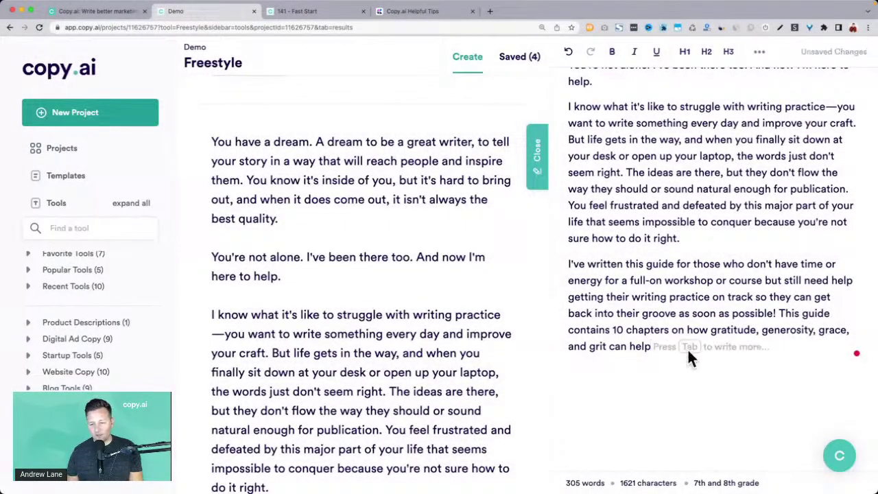
{"action": "key", "text": "Tab"}
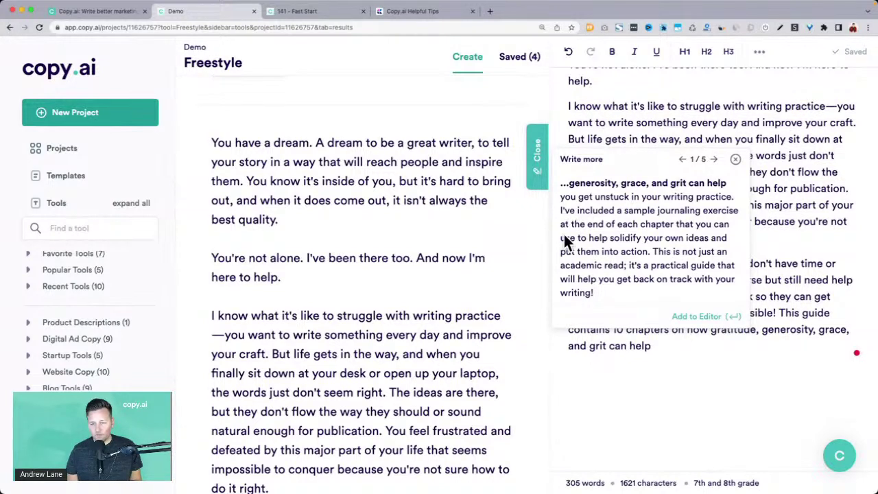
Compare the five Write more suggestions and add the one about overcoming writer's block and a gratitude journal to the document
{"action": "left_click", "coordinate": [714, 160]}
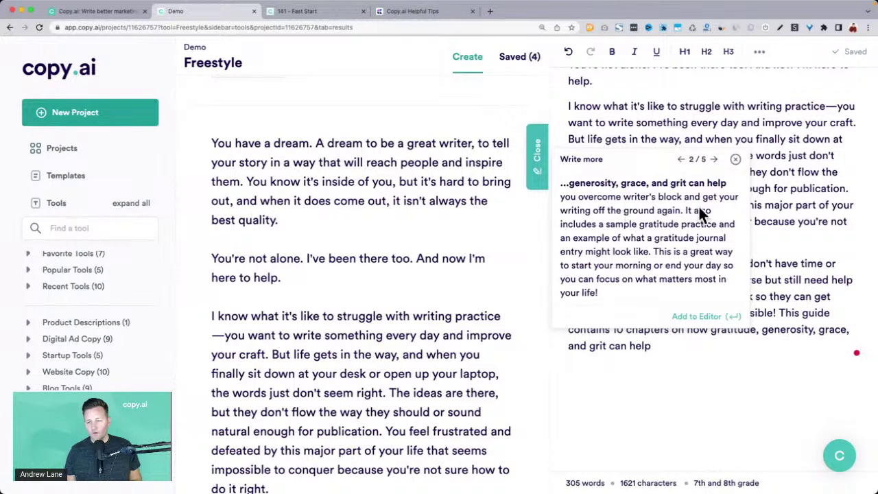
{"action": "left_click", "coordinate": [713, 160]}
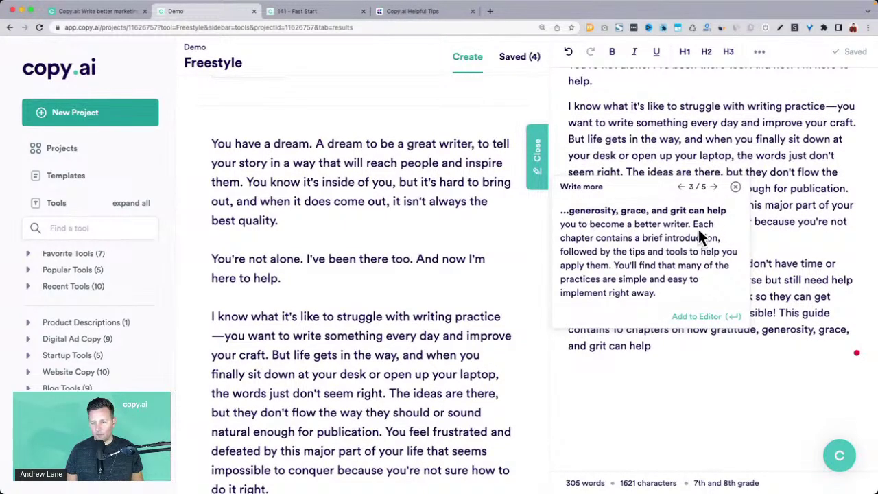
{"action": "left_click", "coordinate": [715, 187]}
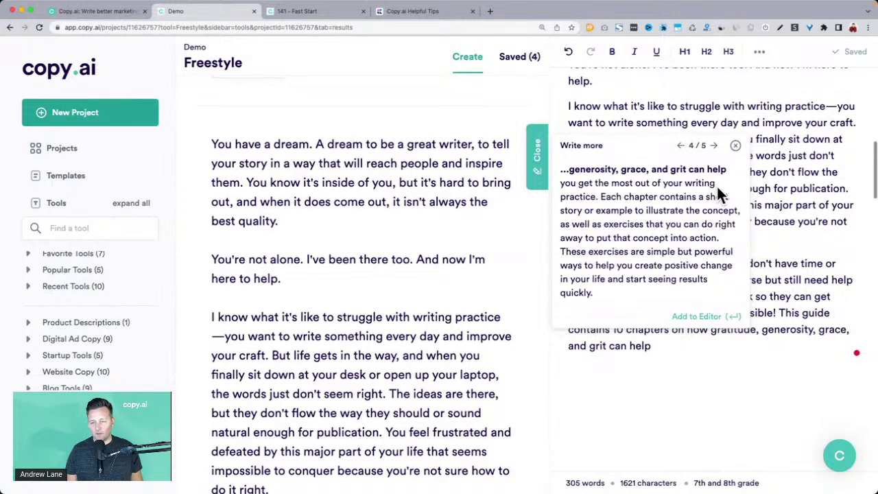
{"action": "left_click", "coordinate": [713, 146]}
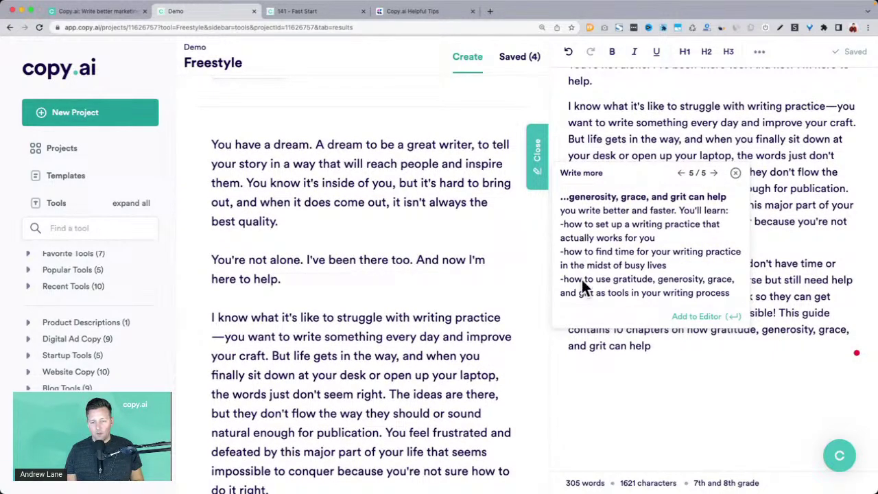
{"action": "left_click", "coordinate": [681, 173]}
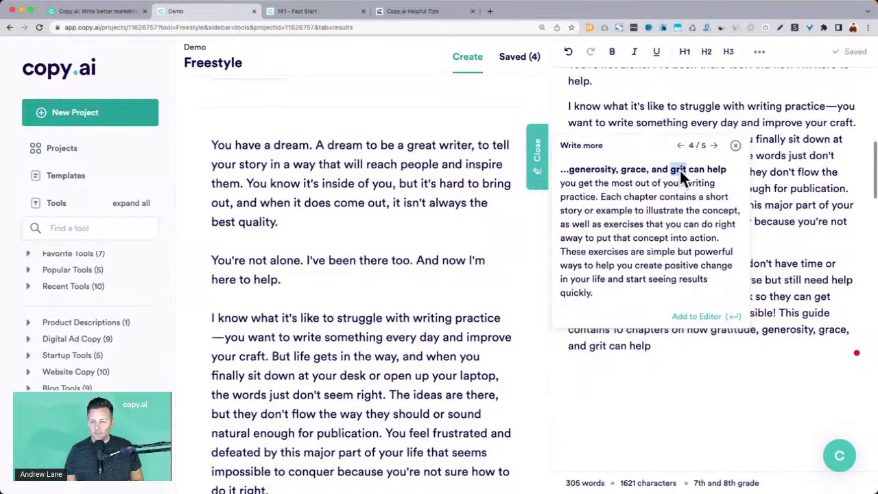
{"action": "left_click", "coordinate": [680, 145]}
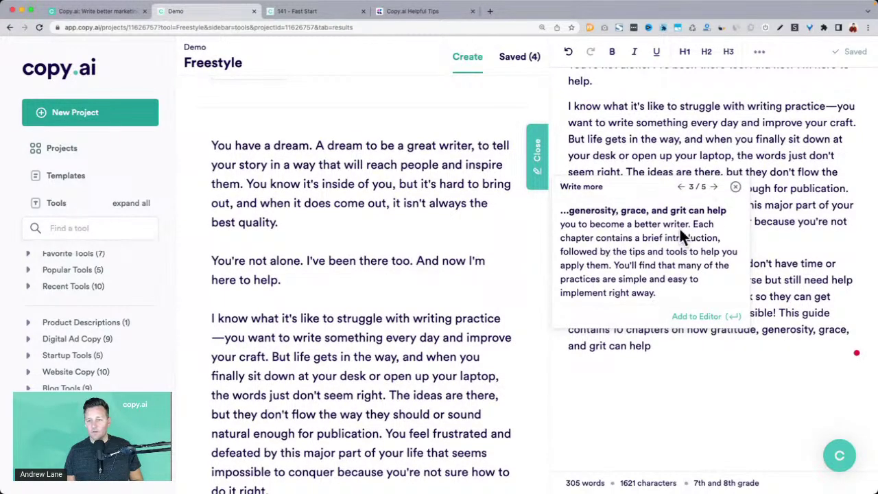
{"action": "left_click", "coordinate": [681, 187]}
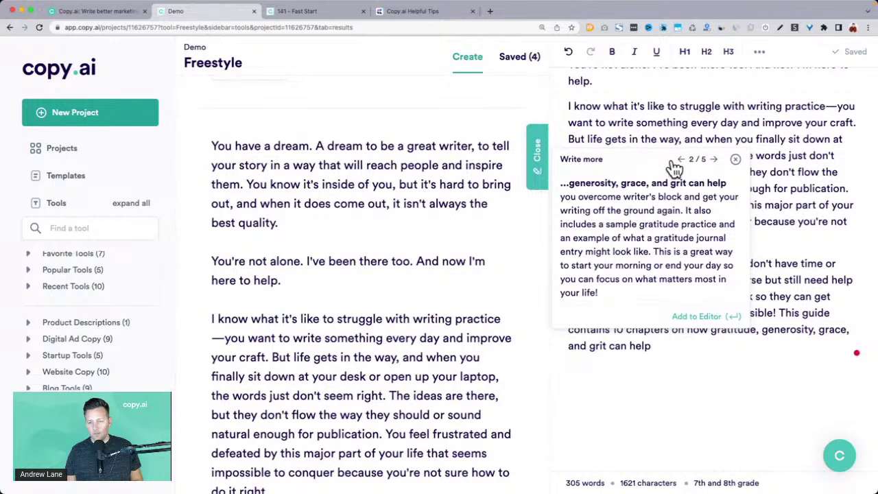
{"action": "left_click", "coordinate": [712, 316]}
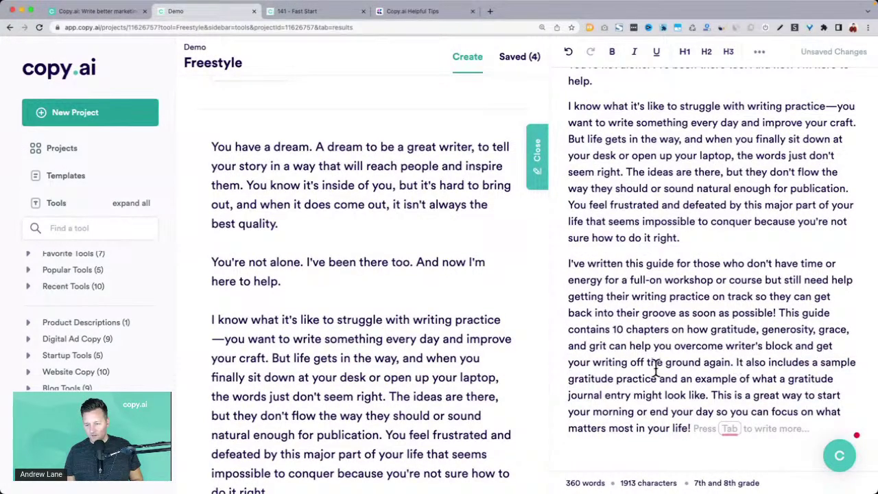
Delete the added text from "It also includes a sample gratitude practice" through "in your life!" and close the document editor
{"action": "left_click_drag", "start_coordinate": [738, 363], "coordinate": [712, 441]}
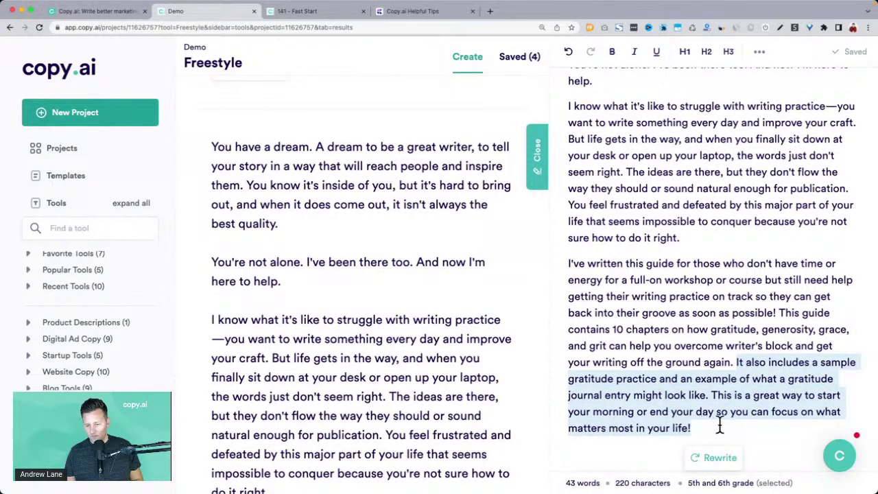
{"action": "key", "text": "BackSpace"}
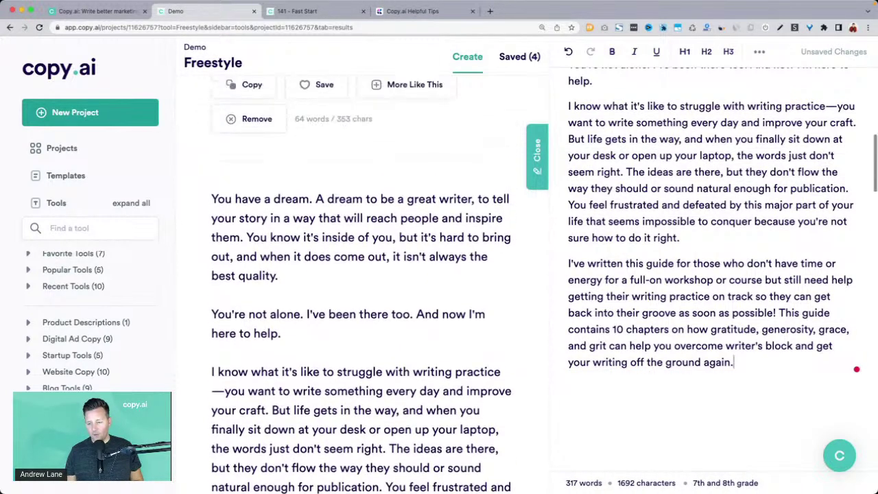
{"action": "scroll", "coordinate": [784, 319], "scroll_direction": "up", "scroll_amount": 5}
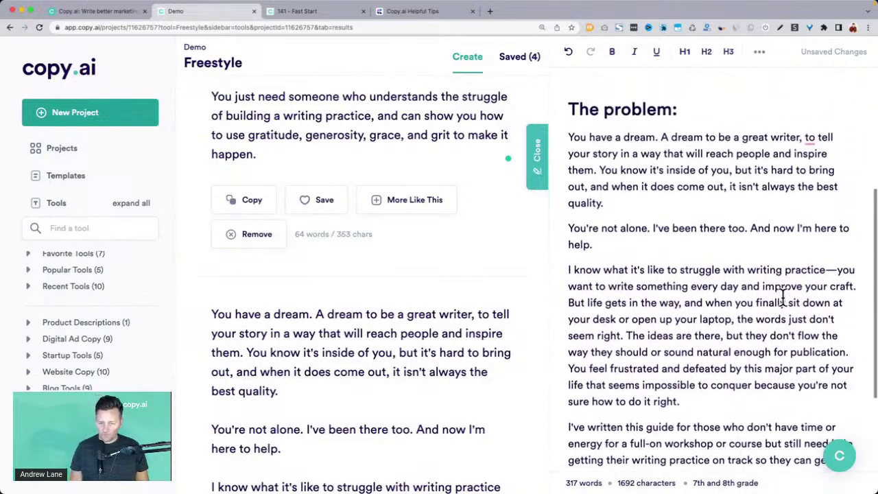
{"action": "left_click", "coordinate": [537, 161]}
Return to the Freestyle form and reread the brief describing what to create
{"action": "scroll", "coordinate": [511, 219], "scroll_direction": "down", "scroll_amount": 10}
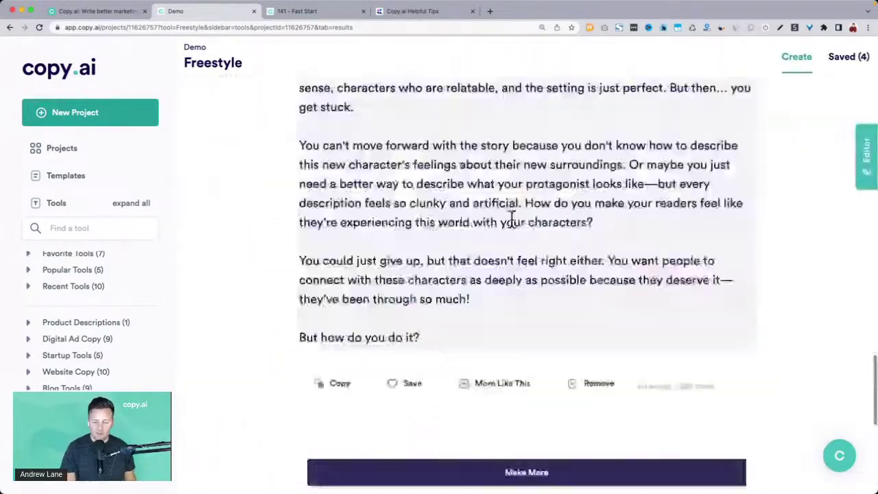
{"action": "scroll", "coordinate": [511, 220], "scroll_direction": "up", "scroll_amount": 15}
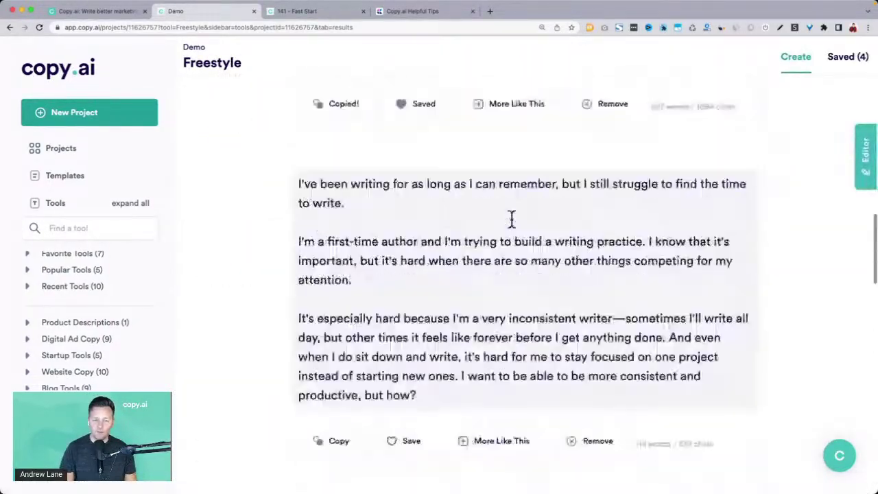
{"action": "scroll", "coordinate": [511, 220], "scroll_direction": "up", "scroll_amount": 10}
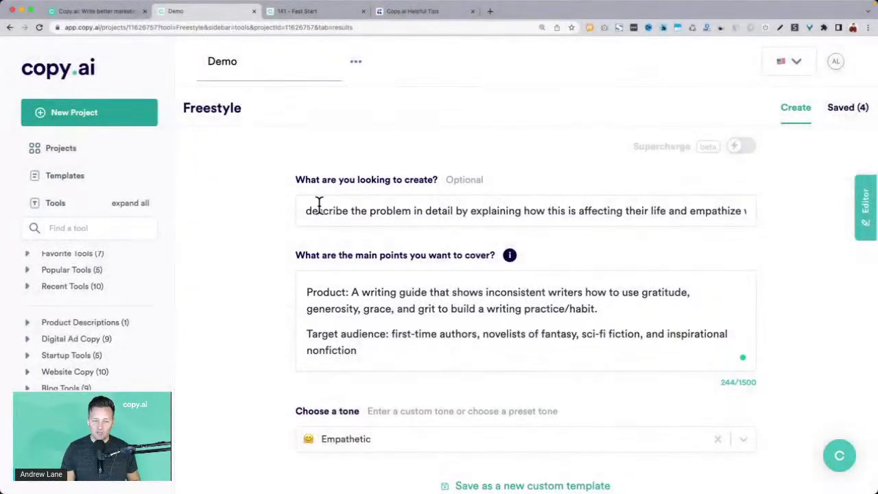
{"action": "left_click", "coordinate": [314, 206]}
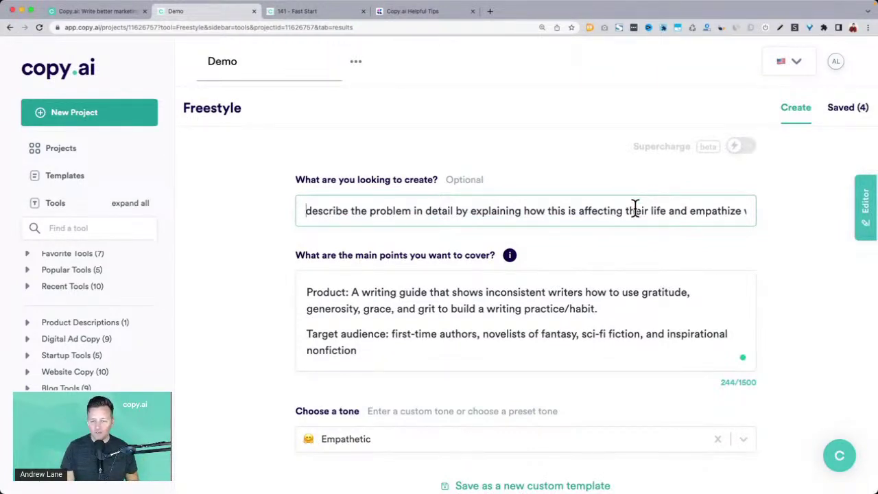
Read the generated results beginning "I've been writing" and "We know that you are struggling", examining each one's closing paragraph
{"action": "scroll", "coordinate": [633, 210], "scroll_direction": "down", "scroll_amount": 15}
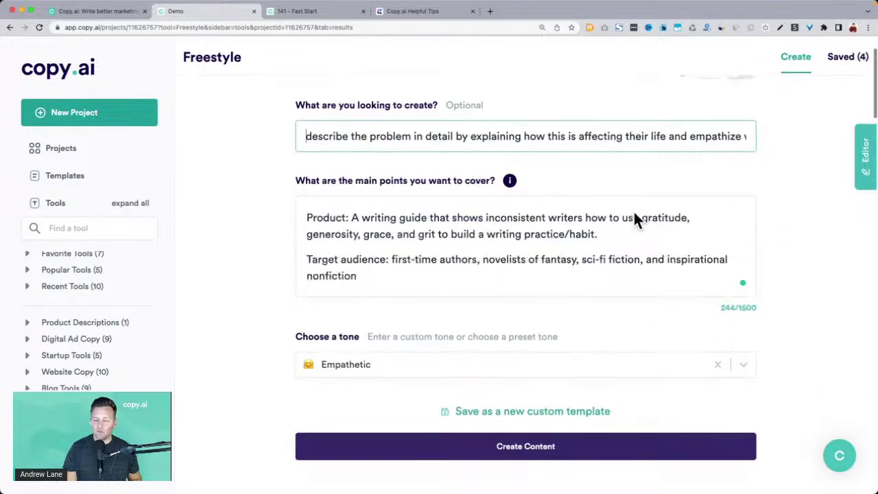
{"action": "scroll", "coordinate": [634, 210], "scroll_direction": "down", "scroll_amount": 5}
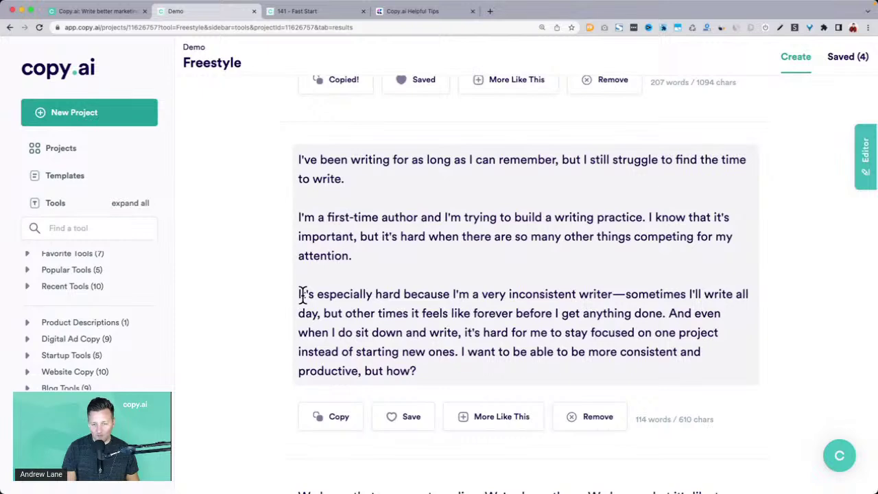
{"action": "scroll", "coordinate": [302, 294], "scroll_direction": "down", "scroll_amount": 1}
{"action": "left_click_drag", "start_coordinate": [300, 279], "coordinate": [424, 355]}
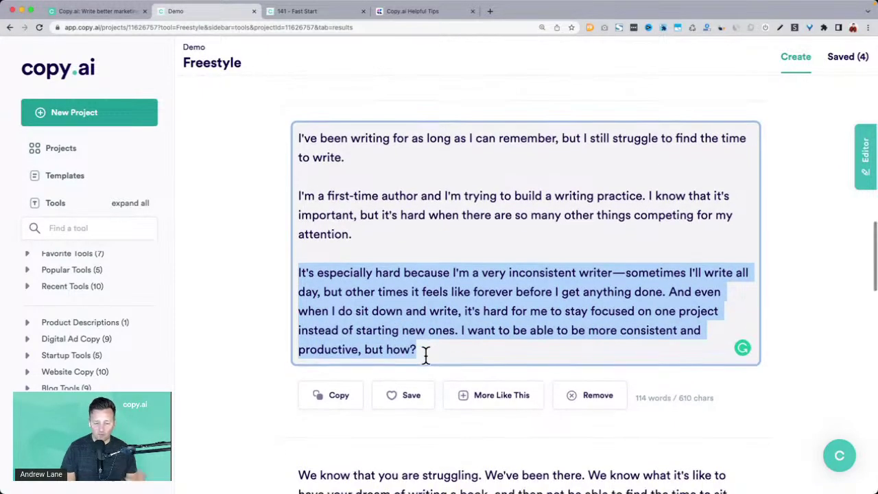
{"action": "scroll", "coordinate": [425, 355], "scroll_direction": "down", "scroll_amount": 5}
{"action": "scroll", "coordinate": [426, 354], "scroll_direction": "down", "scroll_amount": 3}
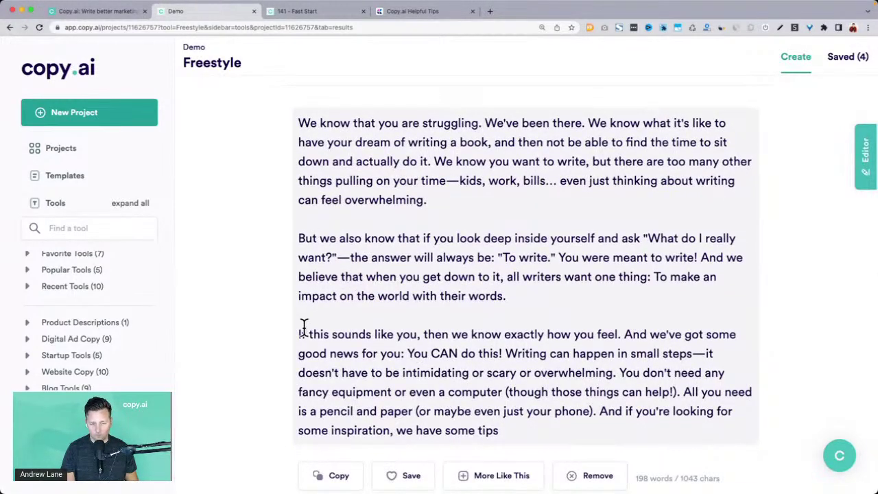
{"action": "left_click_drag", "start_coordinate": [302, 329], "coordinate": [508, 420]}
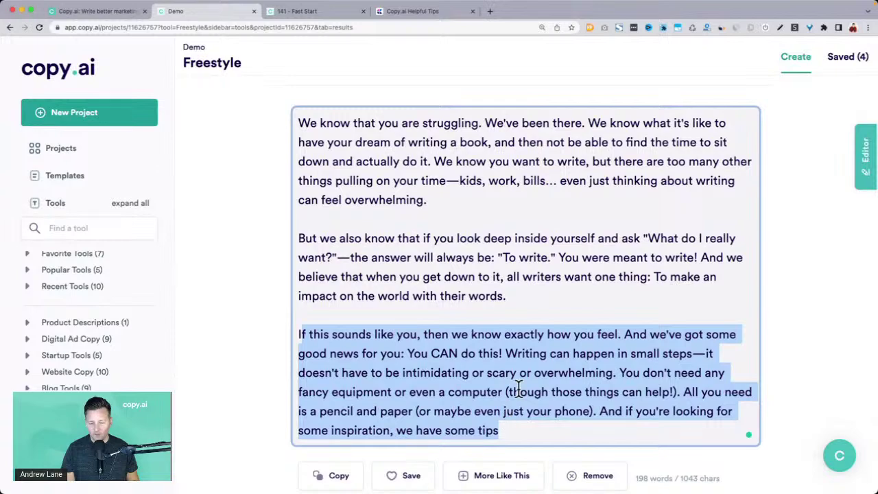
Read through the generated result beginning "Imagine you're writing a novel", from its opening scenario to the closing question
{"action": "scroll", "coordinate": [529, 363], "scroll_direction": "down", "scroll_amount": 5}
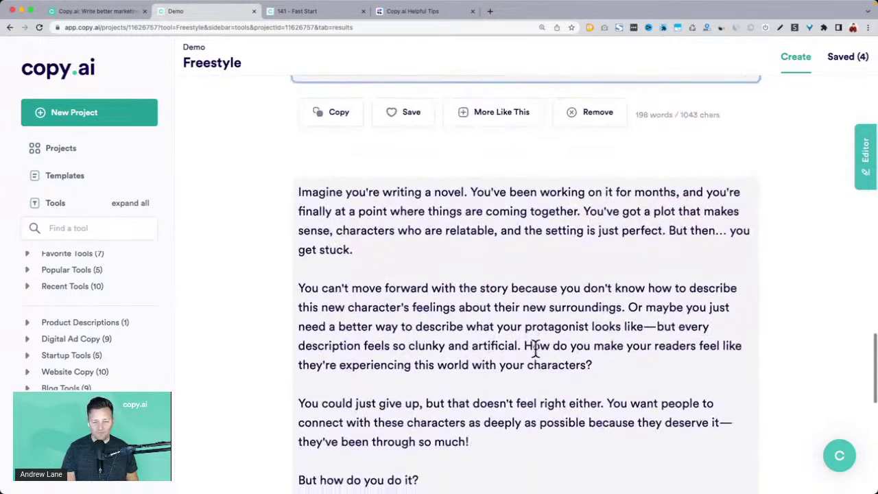
{"action": "scroll", "coordinate": [536, 347], "scroll_direction": "down", "scroll_amount": 1}
{"action": "left_click_drag", "start_coordinate": [299, 137], "coordinate": [406, 192]}
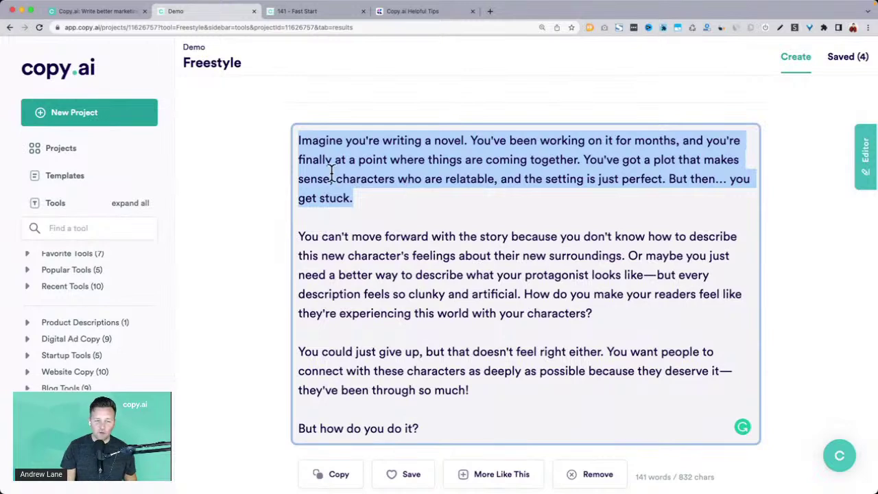
{"action": "double_click", "coordinate": [327, 140]}
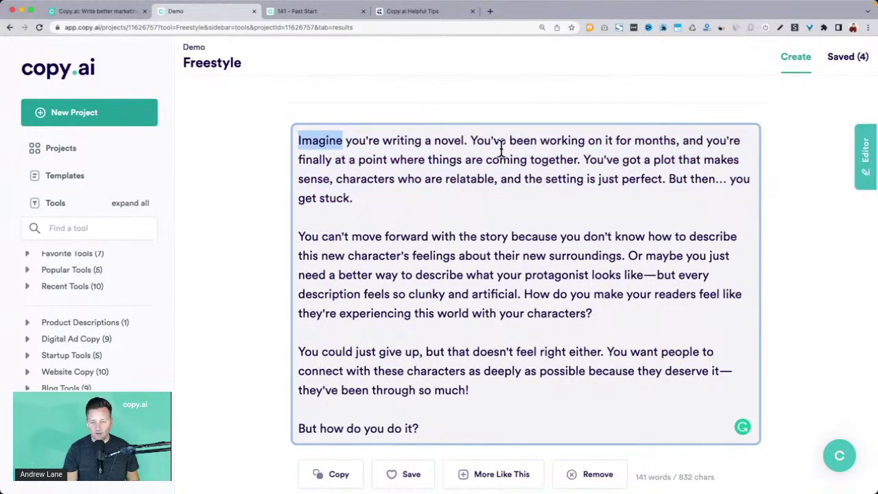
{"action": "left_click_drag", "start_coordinate": [303, 236], "coordinate": [622, 313]}
{"action": "left_click", "coordinate": [622, 313]}
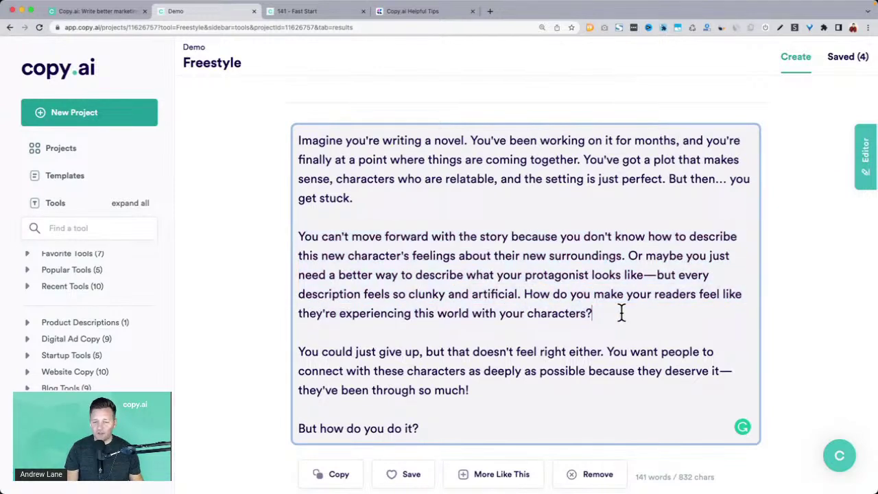
{"action": "left_click_drag", "start_coordinate": [314, 255], "coordinate": [588, 255]}
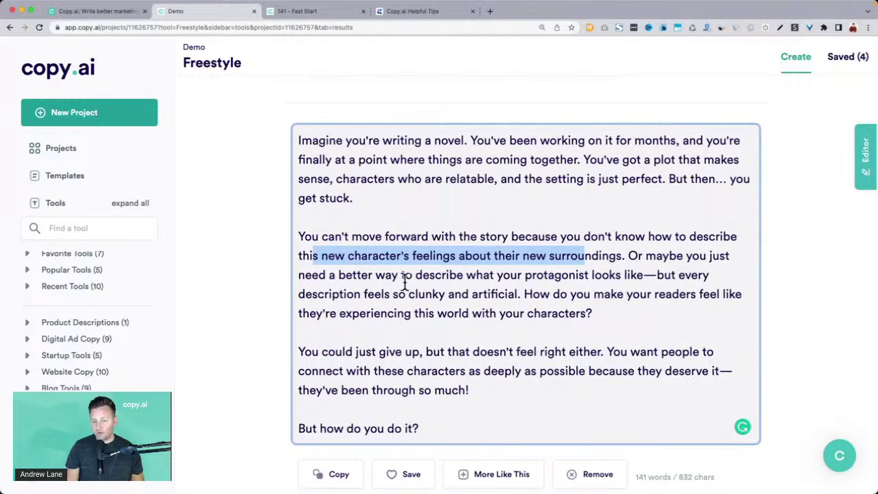
{"action": "left_click_drag", "start_coordinate": [483, 274], "coordinate": [669, 274]}
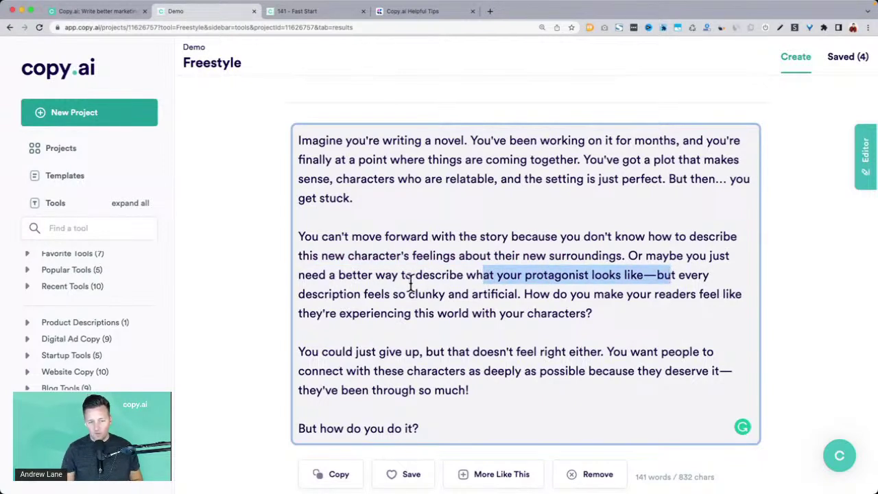
{"action": "left_click", "coordinate": [525, 293]}
{"action": "left_click_drag", "start_coordinate": [519, 294], "coordinate": [591, 313]}
{"action": "left_click_drag", "start_coordinate": [322, 352], "coordinate": [537, 426]}
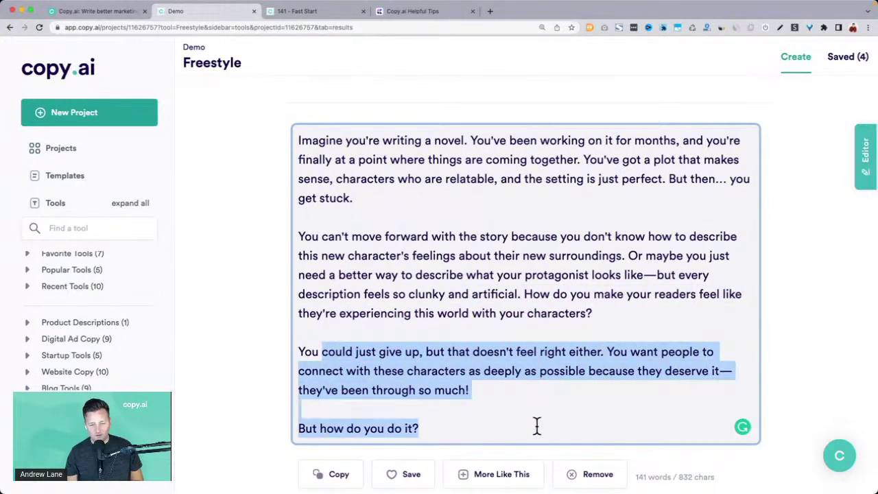
{"action": "left_click", "coordinate": [575, 317]}
{"action": "scroll", "coordinate": [574, 316], "scroll_direction": "down", "scroll_amount": 3}
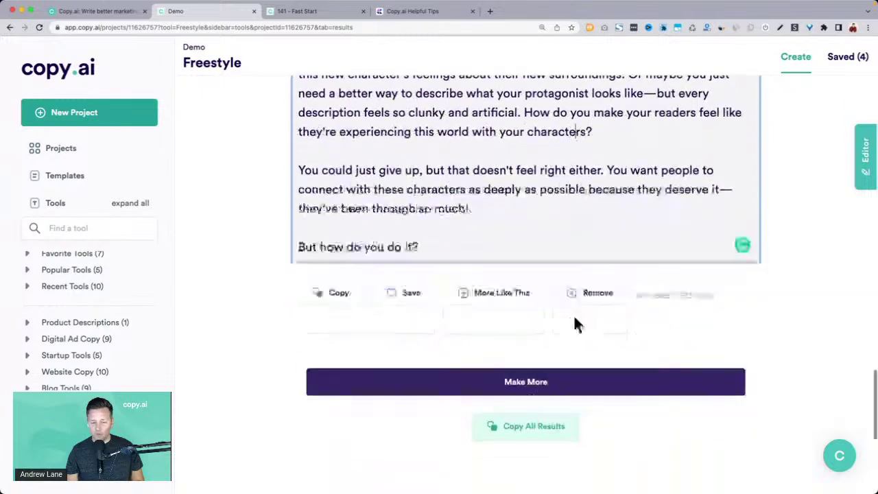
Switch to the full-screen presentation in the other Chrome window and advance to the slide "What Copy.ai Is Really Good At:"
{"action": "scroll", "coordinate": [574, 316], "scroll_direction": "up", "scroll_amount": 20}
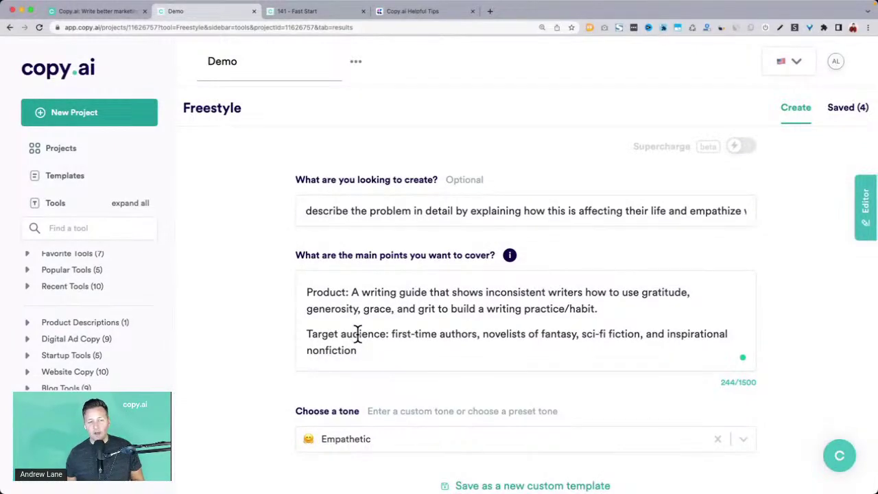
{"action": "key", "text": "ctrl+Up"}
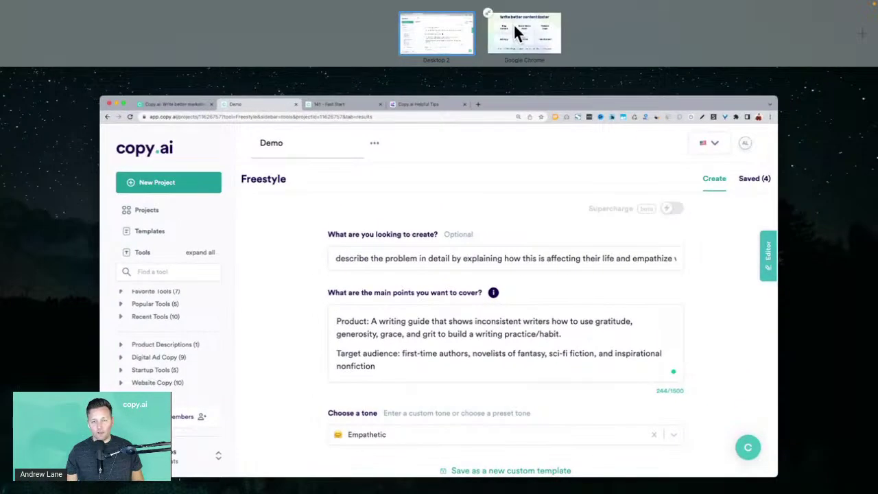
{"action": "left_click", "coordinate": [516, 31]}
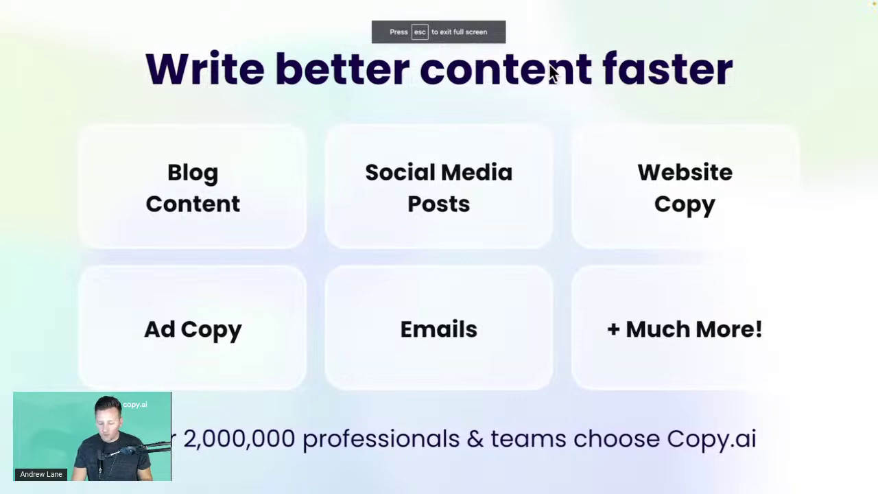
{"action": "key", "text": "Right"}
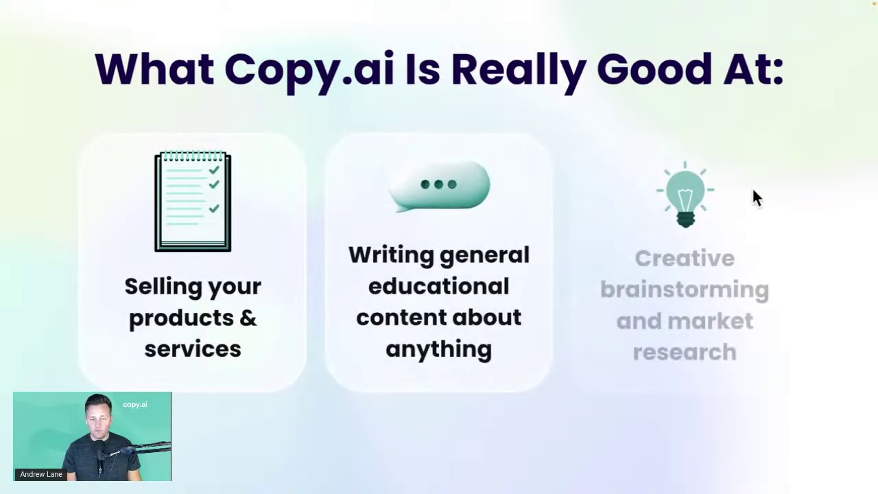
{"action": "key", "text": "Right"}
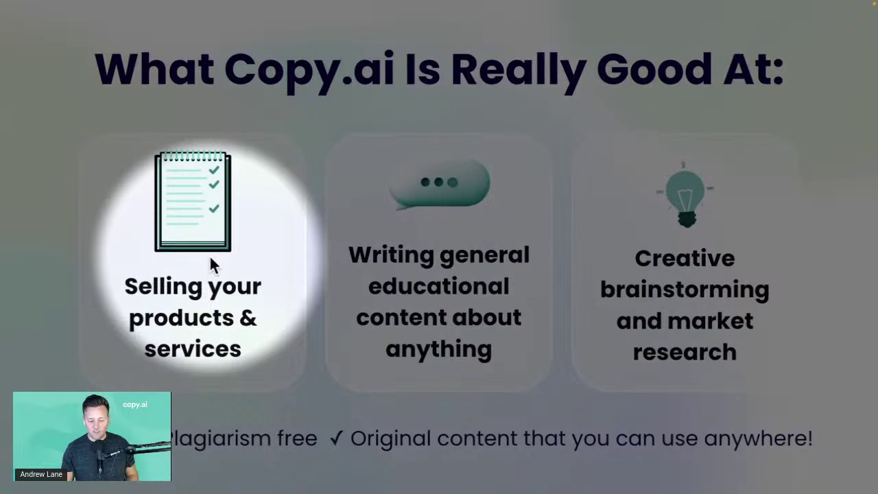
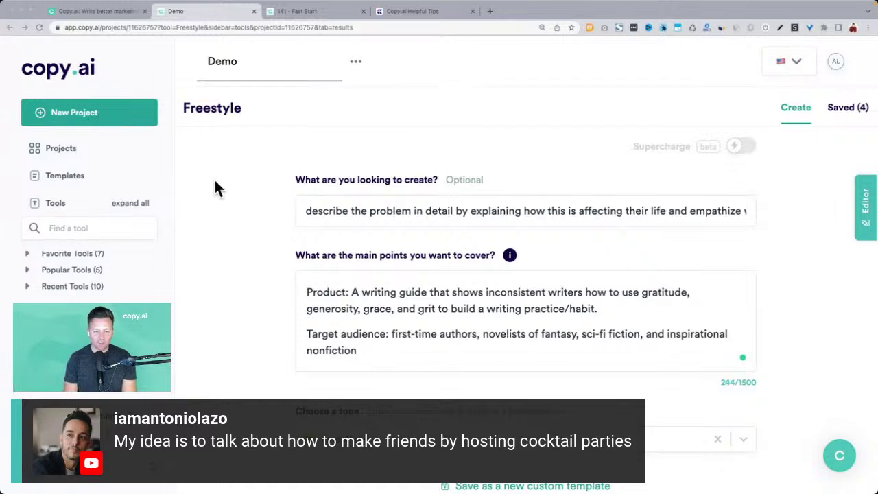
Replace the description of what to create with "write an educational social media post"
{"action": "triple_click", "coordinate": [347, 199]}
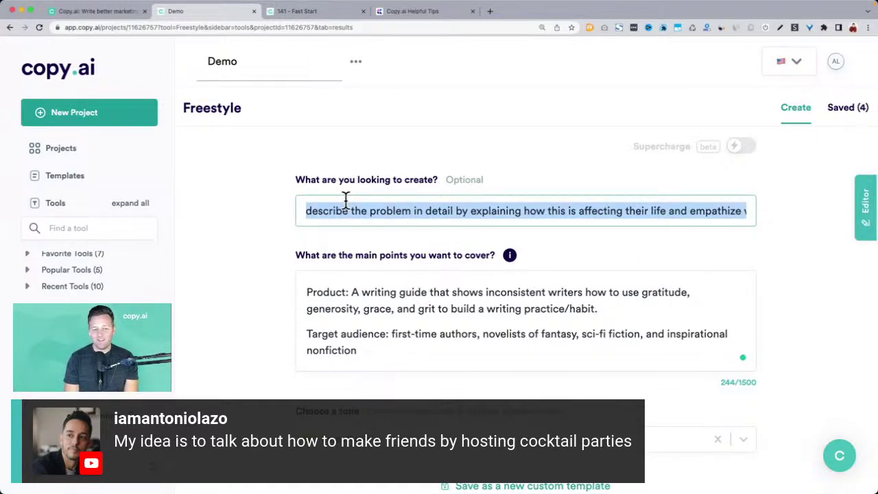
{"action": "type", "text": "write an"}
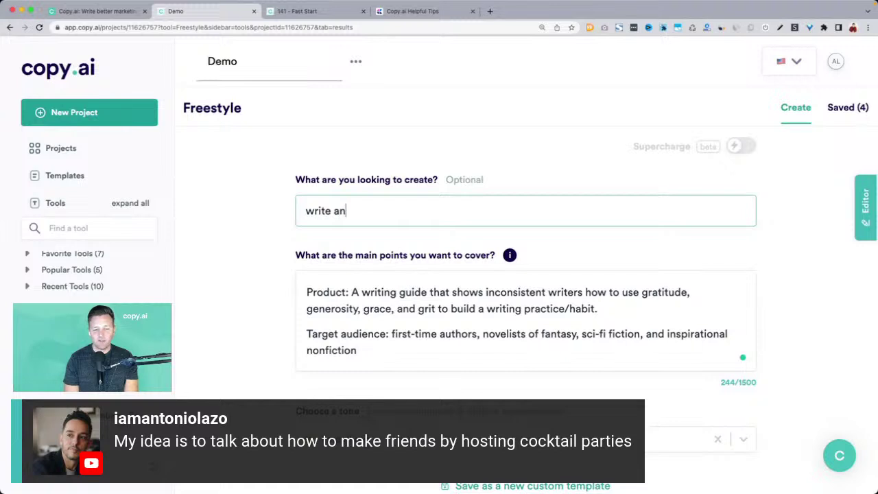
{"action": "type", "text": " educational "}
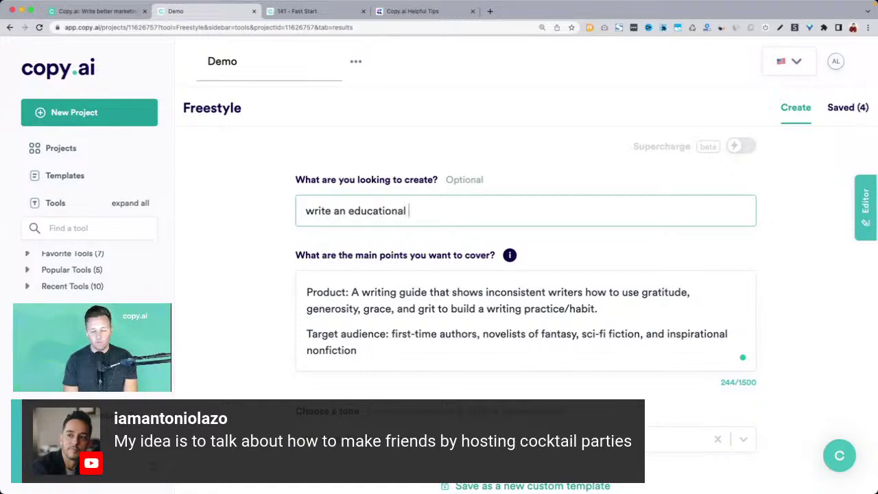
{"action": "type", "text": "sociel"}
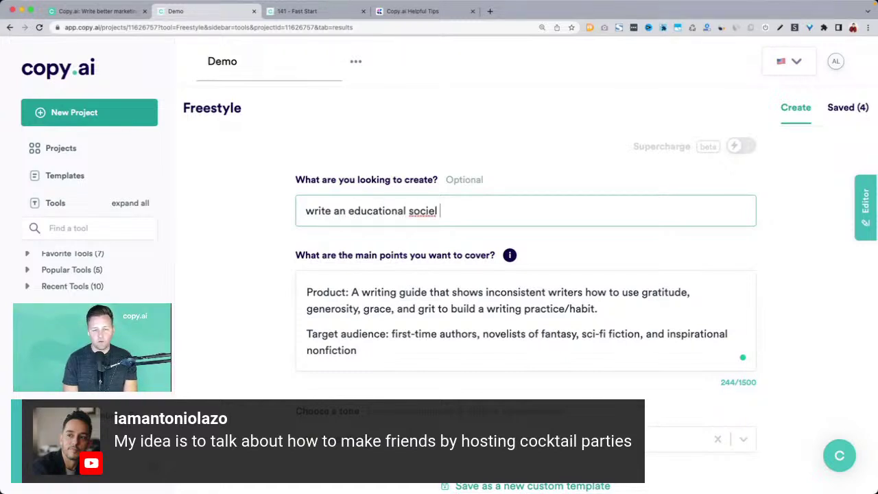
{"action": "key", "text": "BackSpace"}
{"action": "key", "text": "BackSpace"}
{"action": "key", "text": "BackSpace"}
{"action": "type", "text": "al media pos"}
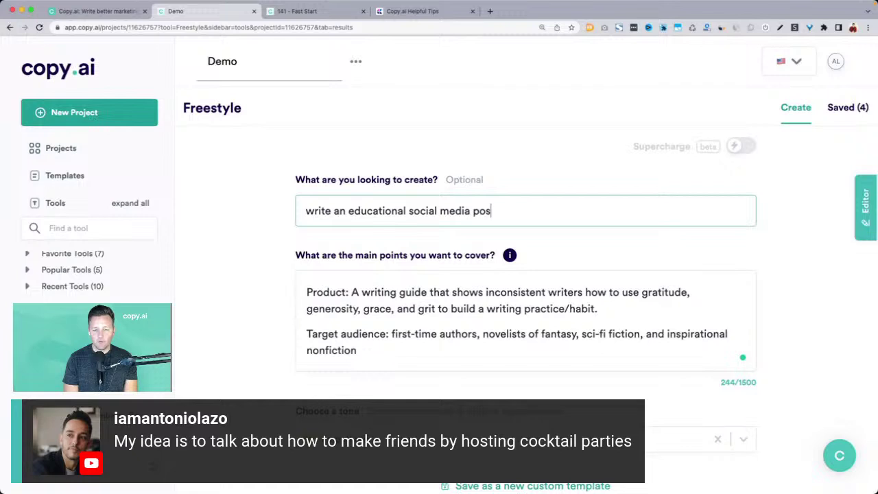
{"action": "type", "text": "t"}
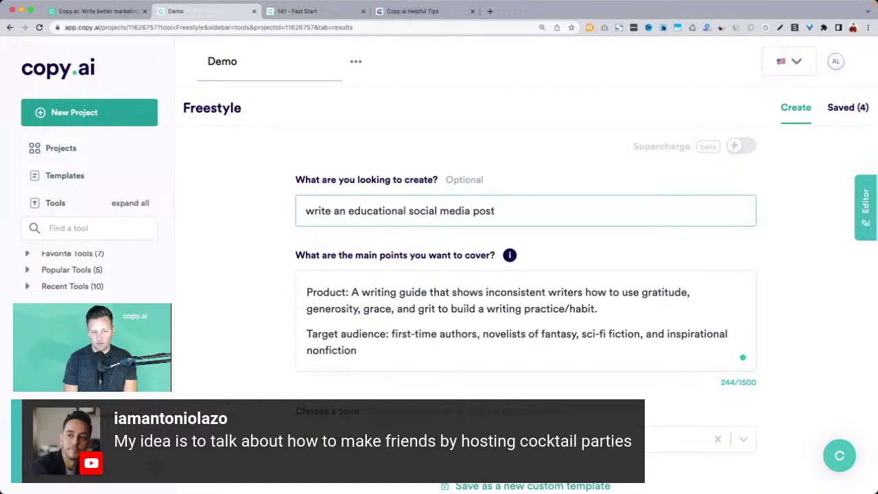
Replace the main points with "Topic: how to make friends by hosting cocktail parties"
{"action": "left_click", "coordinate": [306, 284]}
{"action": "key", "text": "ctrl+a"}
{"action": "type", "text": "Topic: "}
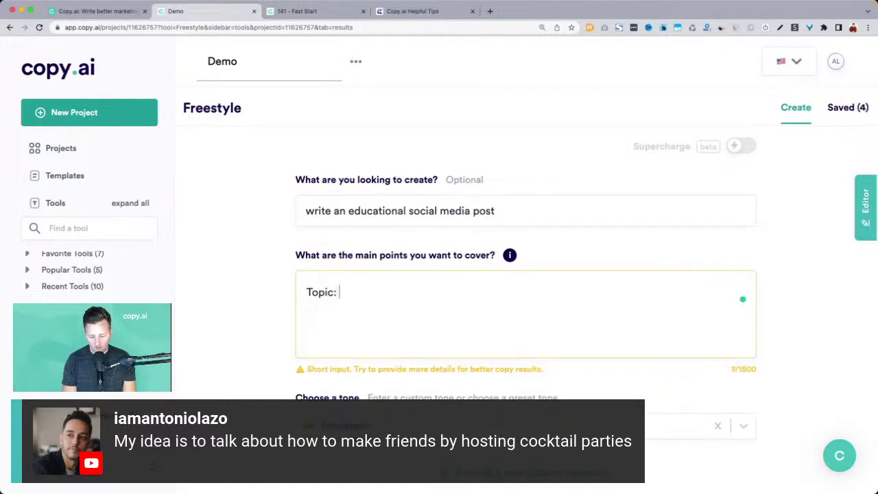
{"action": "type", "text": "how to make f"}
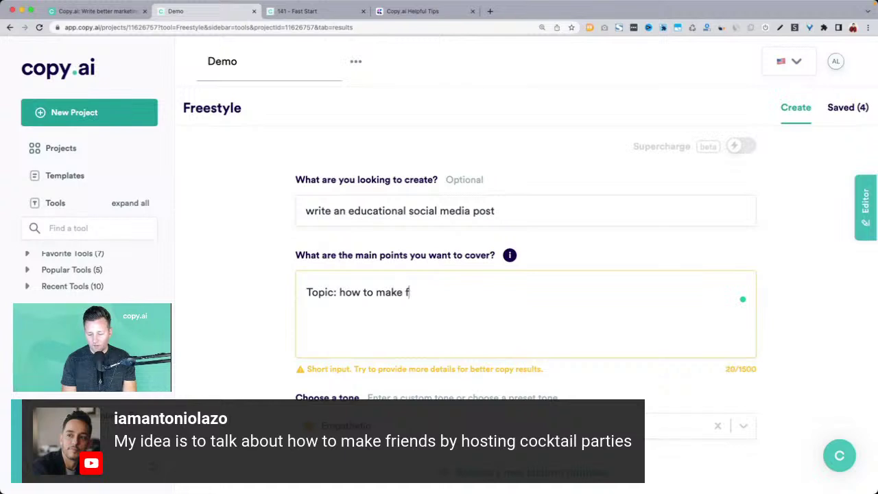
{"action": "type", "text": "riends "}
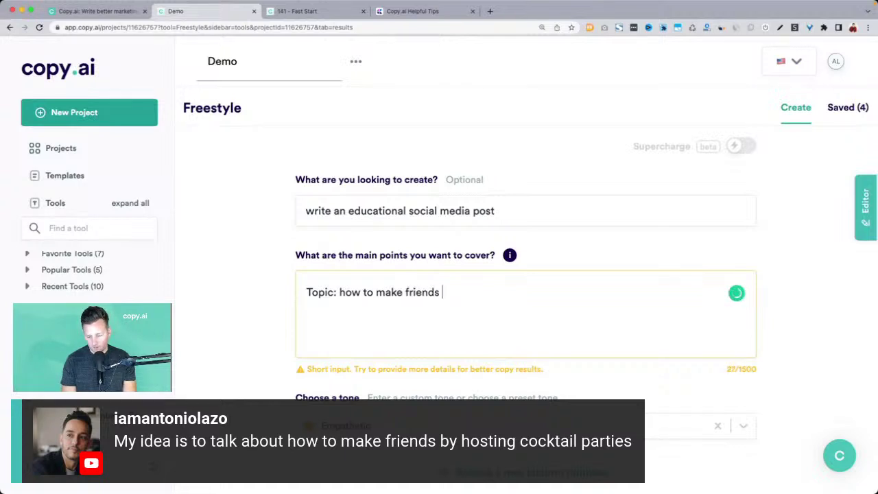
{"action": "type", "text": "by hosting "}
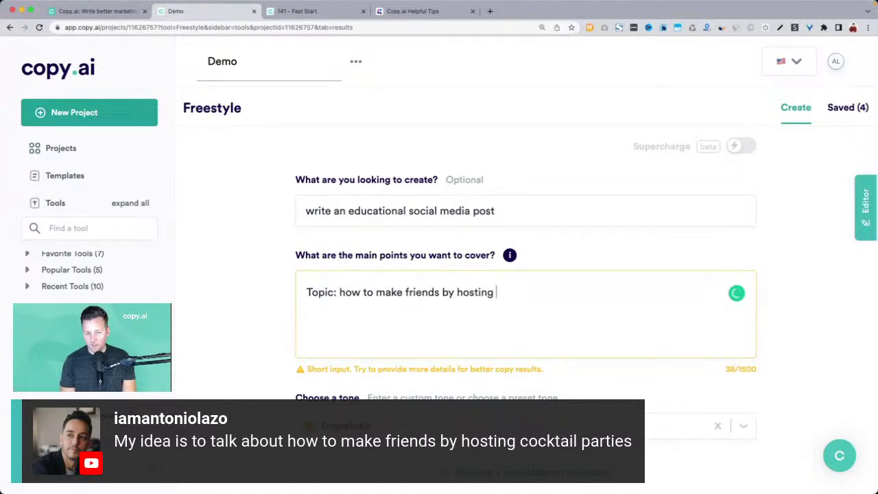
{"action": "type", "text": "cocktail parties"}
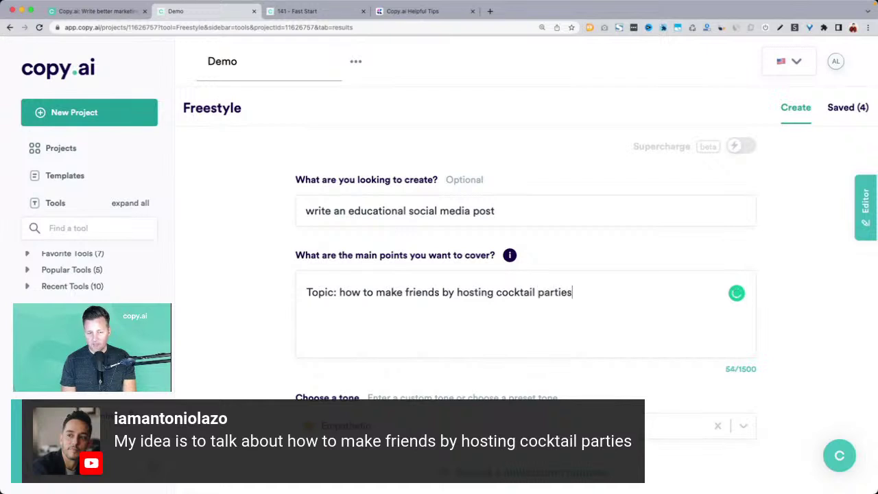
Add a second line to the main points: "Target audience: professionals looking to expand their network in their local area"
{"action": "key", "text": "Return"}
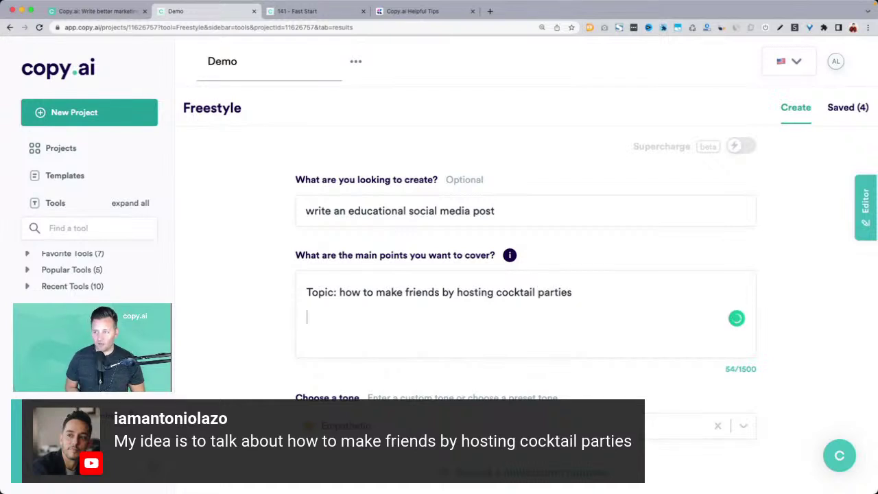
{"action": "type", "text": "Tar"}
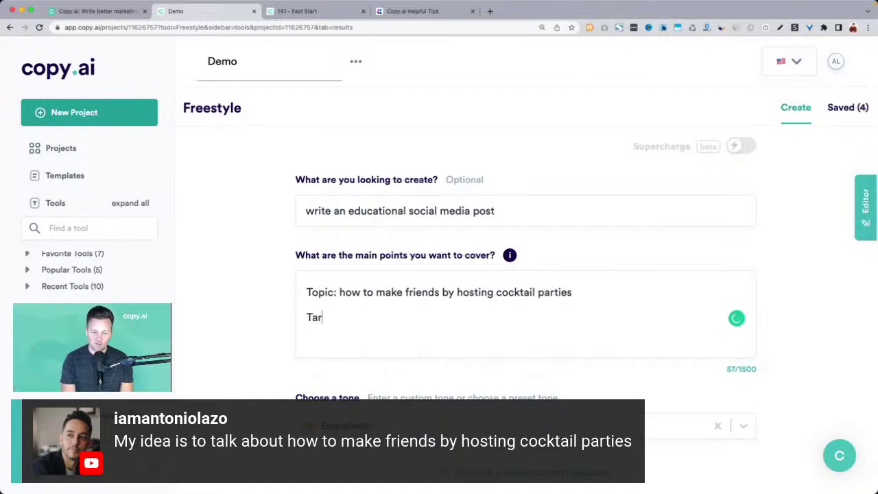
{"action": "type", "text": "get audiecn"}
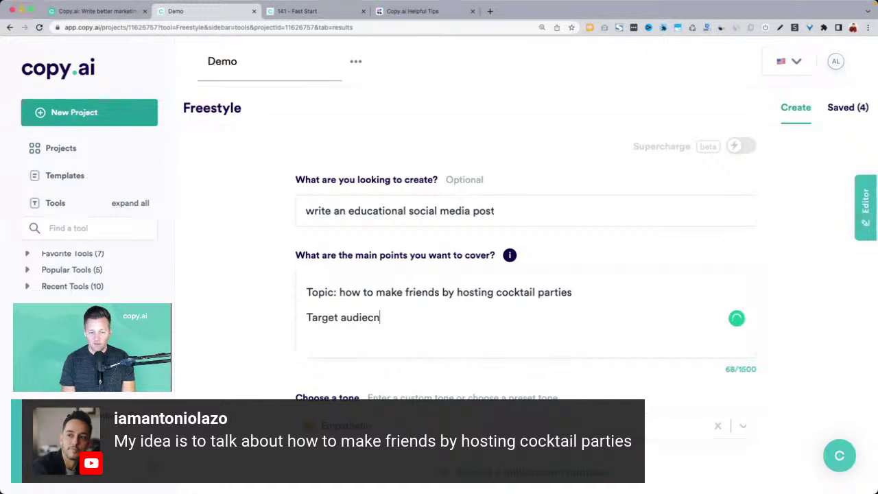
{"action": "key", "text": "BackSpace"}
{"action": "key", "text": "BackSpace"}
{"action": "type", "text": "nce:"}
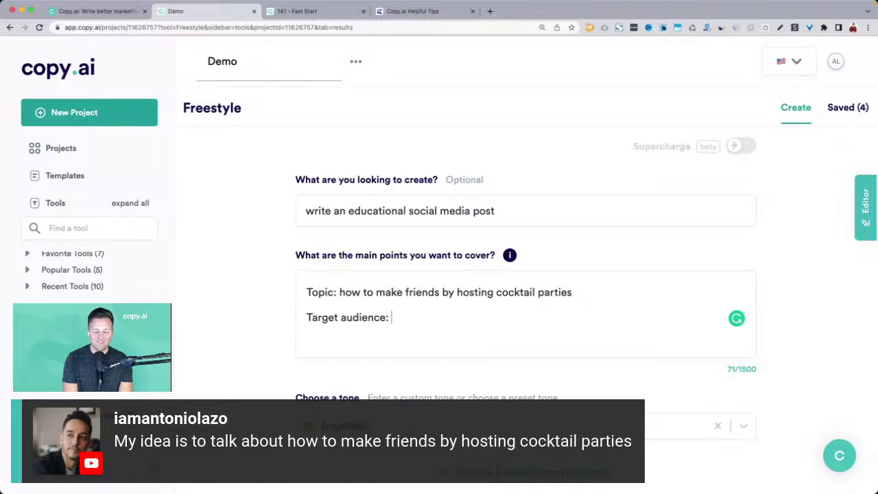
{"action": "type", "text": "professional"}
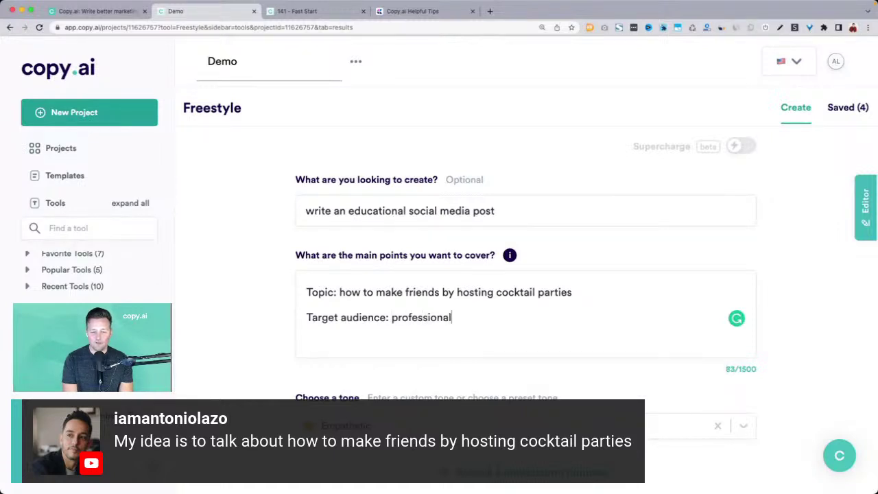
{"action": "type", "text": "s looking to e"}
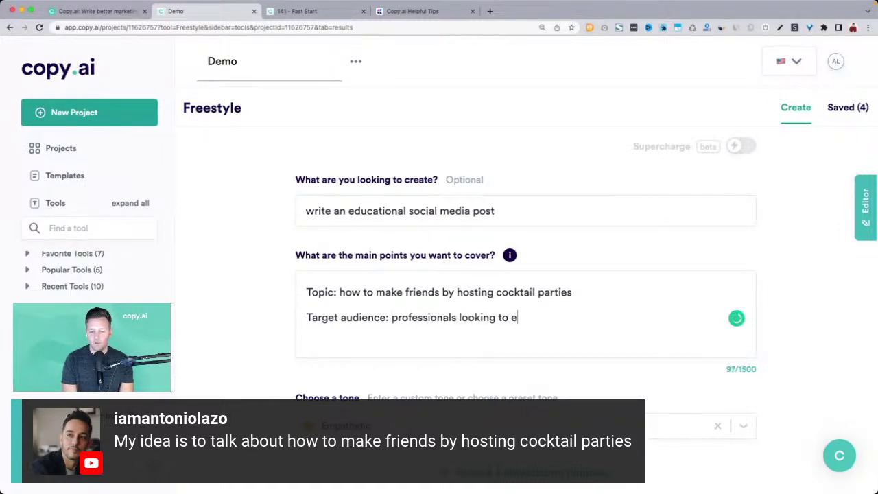
{"action": "type", "text": "xpand their network"}
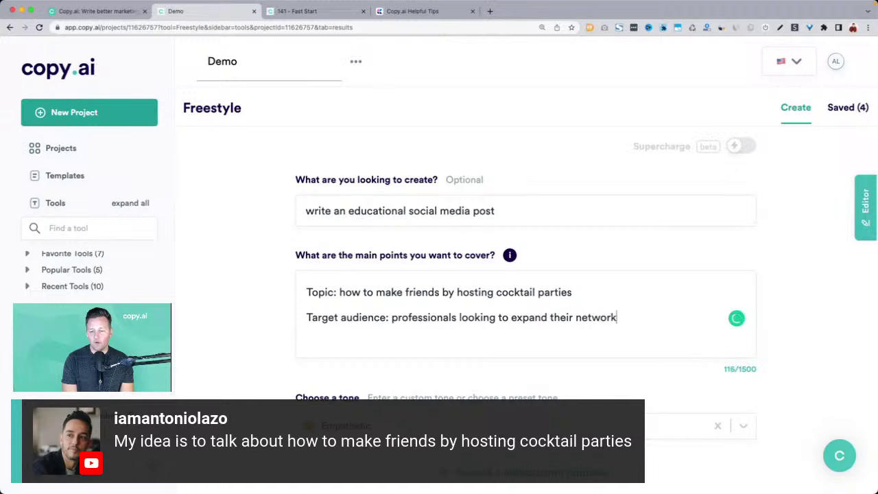
{"action": "type", "text": " and"}
{"action": "key", "text": "BackSpace"}
{"action": "key", "text": "BackSpace"}
{"action": "key", "text": "BackSpace"}
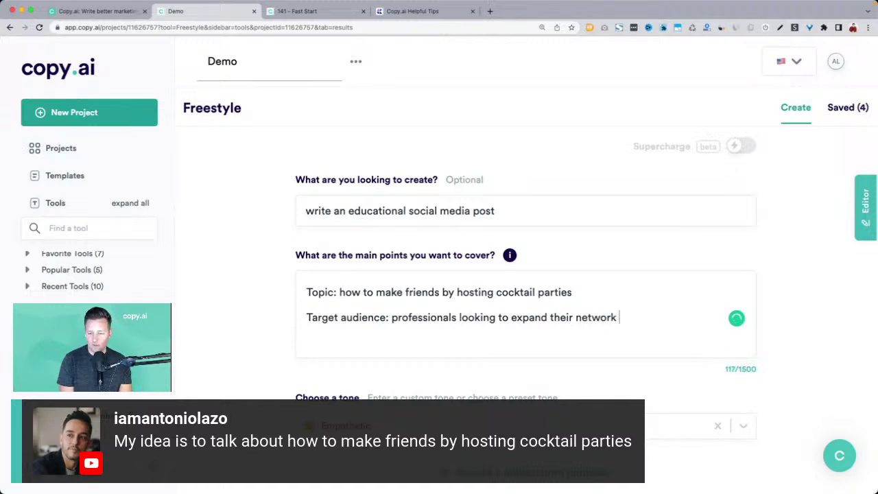
{"action": "type", "text": "in their local ar"}
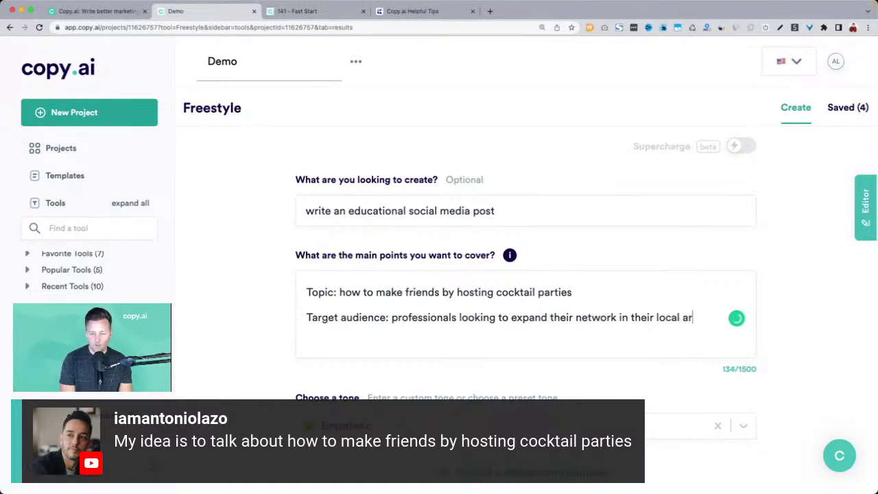
{"action": "type", "text": "ea"}
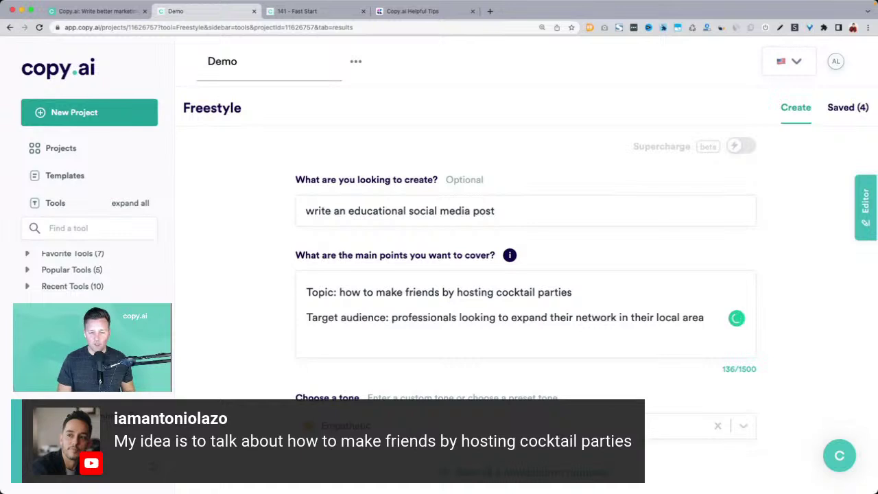
Replace the Empathetic tone with a custom "Fun" tone and generate the content
{"action": "scroll", "coordinate": [247, 312], "scroll_direction": "down", "scroll_amount": 2}
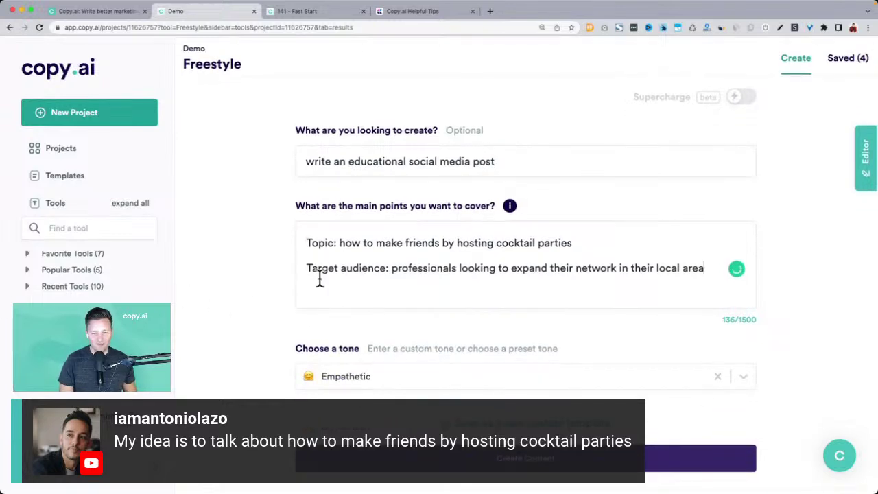
{"action": "left_click", "coordinate": [355, 377]}
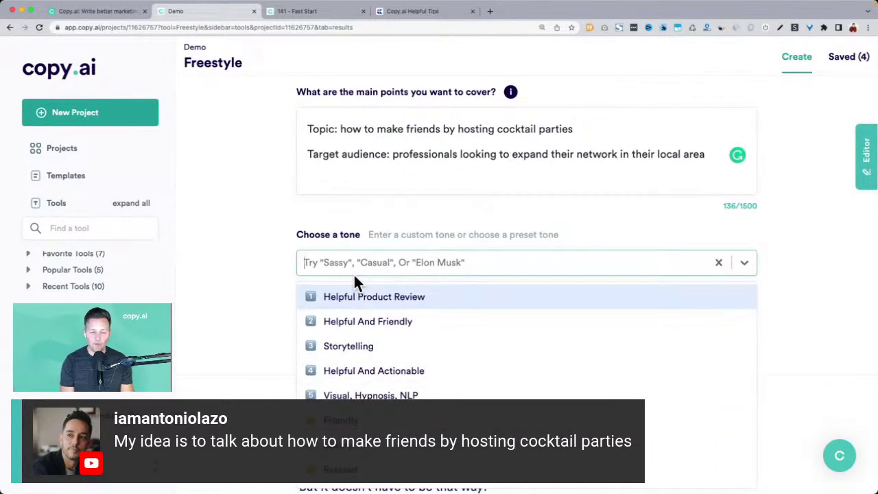
{"action": "type", "text": "Helpful"}
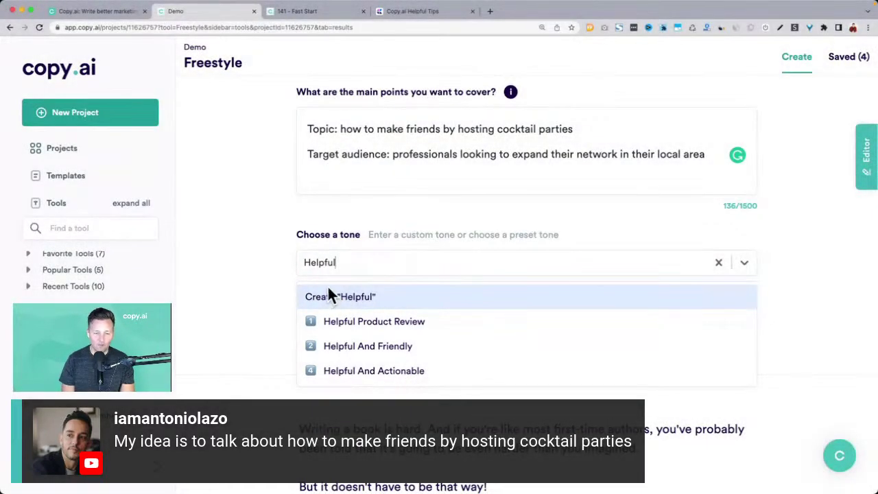
{"action": "left_click", "coordinate": [348, 261]}
{"action": "type", "text": "Fun"}
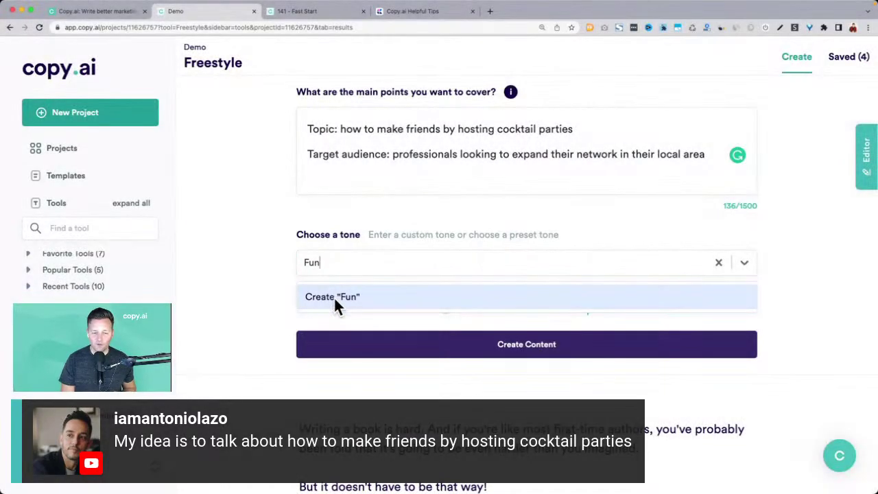
{"action": "left_click", "coordinate": [335, 297]}
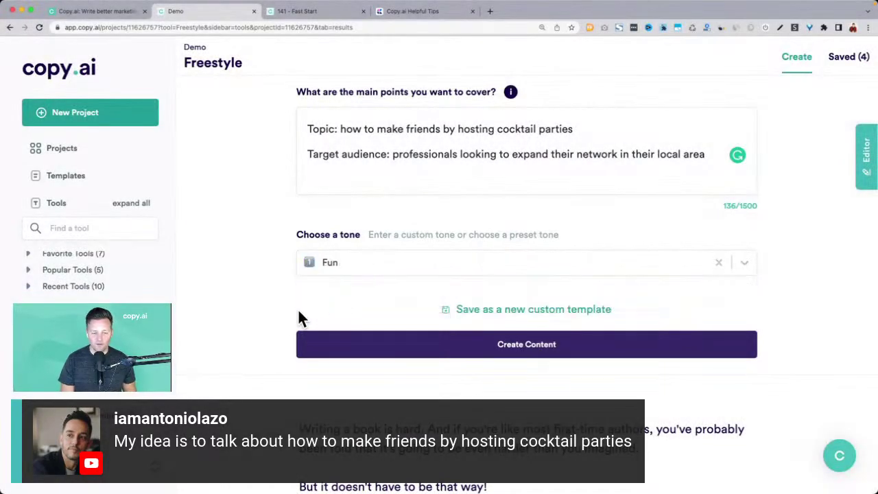
{"action": "left_click", "coordinate": [330, 269]}
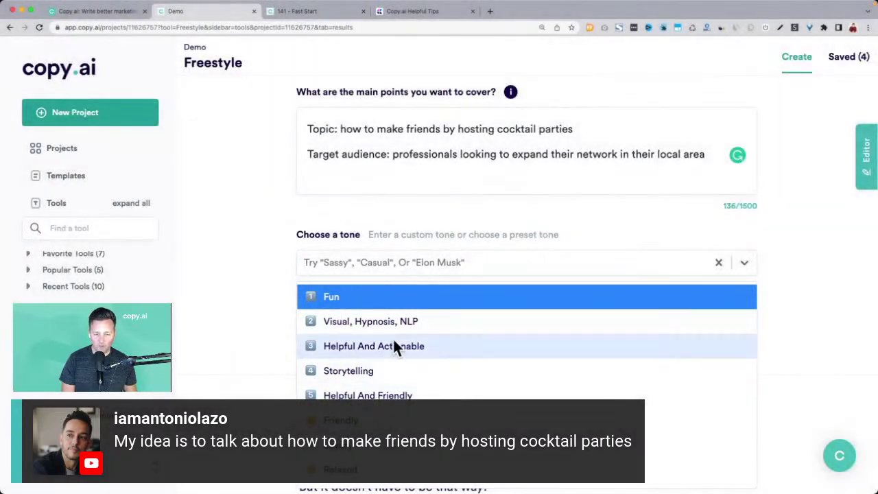
{"action": "left_click", "coordinate": [273, 309]}
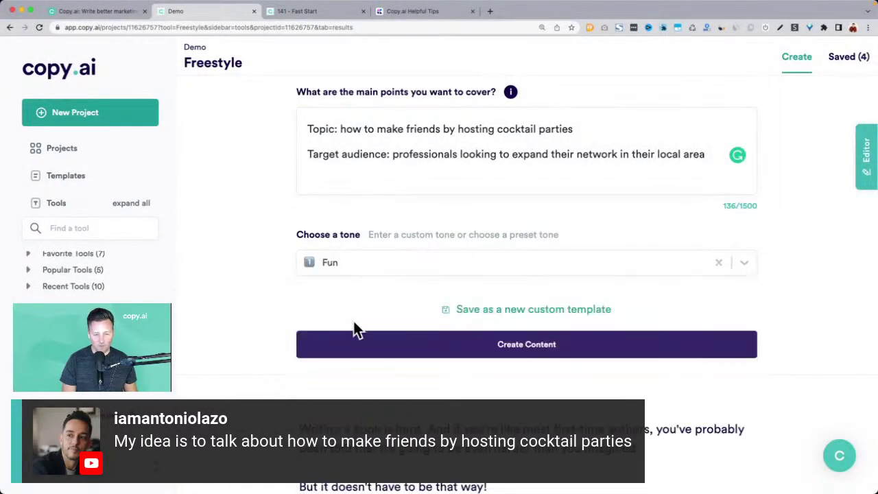
{"action": "left_click", "coordinate": [477, 346]}
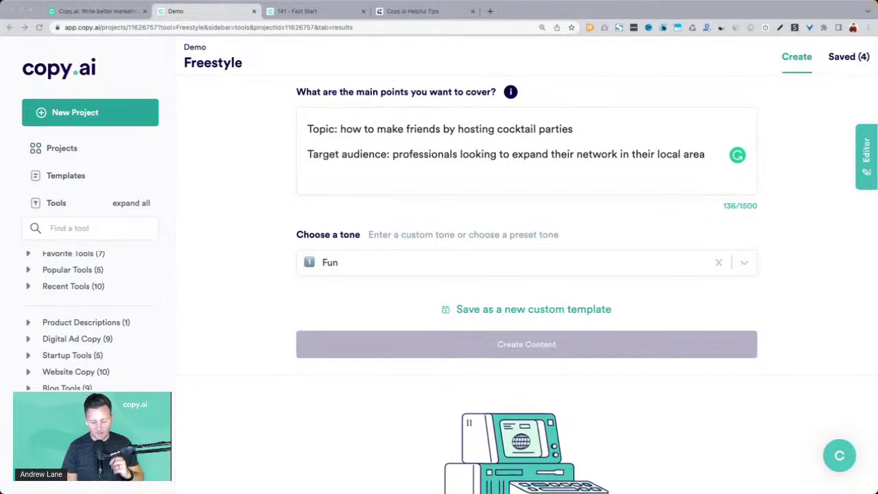
Read the first generated cocktail party post, from its "You may be thinking" paragraph through the four numbered hosting tips
{"action": "scroll", "coordinate": [233, 229], "scroll_direction": "up", "scroll_amount": 3}
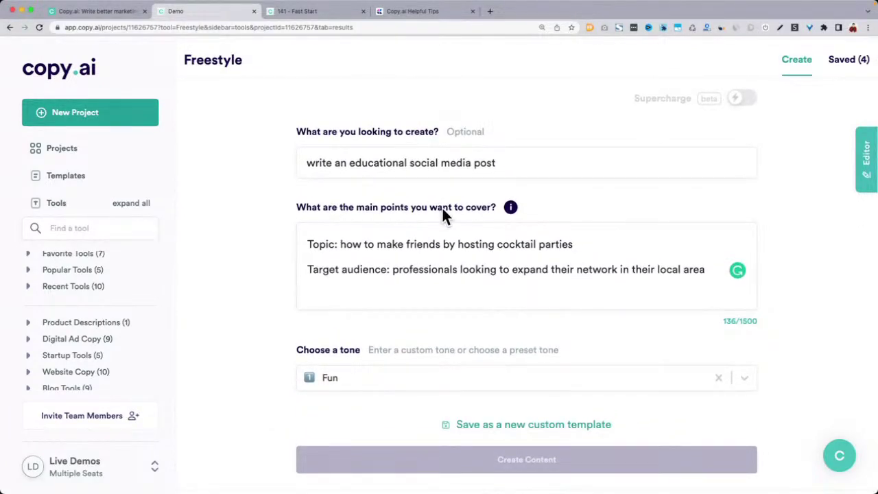
{"action": "scroll", "coordinate": [442, 207], "scroll_direction": "down", "scroll_amount": 1}
{"action": "scroll", "coordinate": [329, 269], "scroll_direction": "down", "scroll_amount": 5}
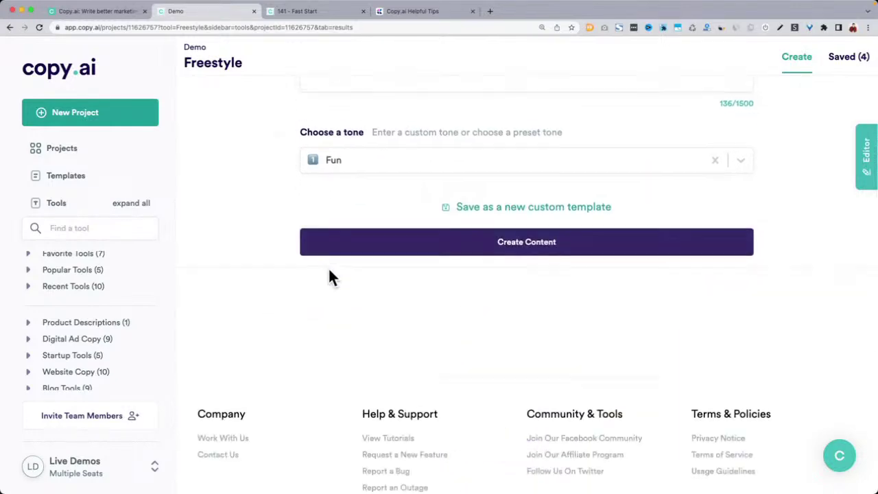
{"action": "scroll", "coordinate": [275, 233], "scroll_direction": "down", "scroll_amount": 4}
{"action": "scroll", "coordinate": [273, 225], "scroll_direction": "down", "scroll_amount": 2}
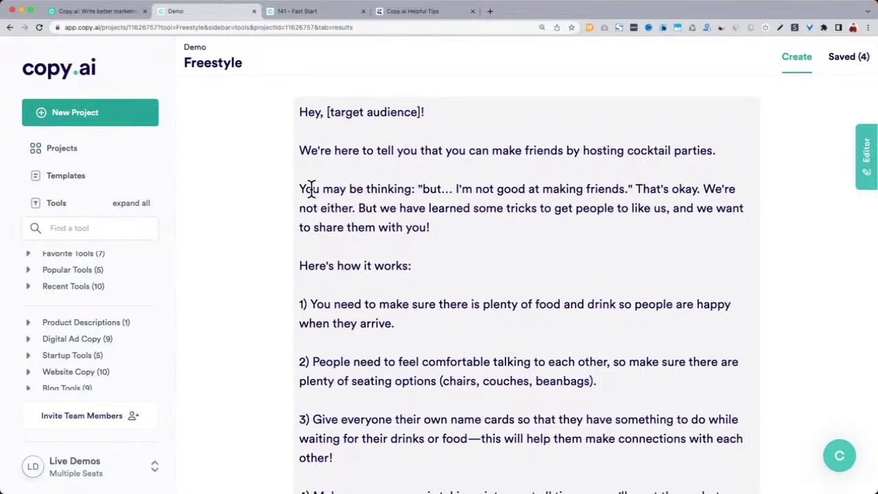
{"action": "left_click_drag", "start_coordinate": [297, 190], "coordinate": [567, 220]}
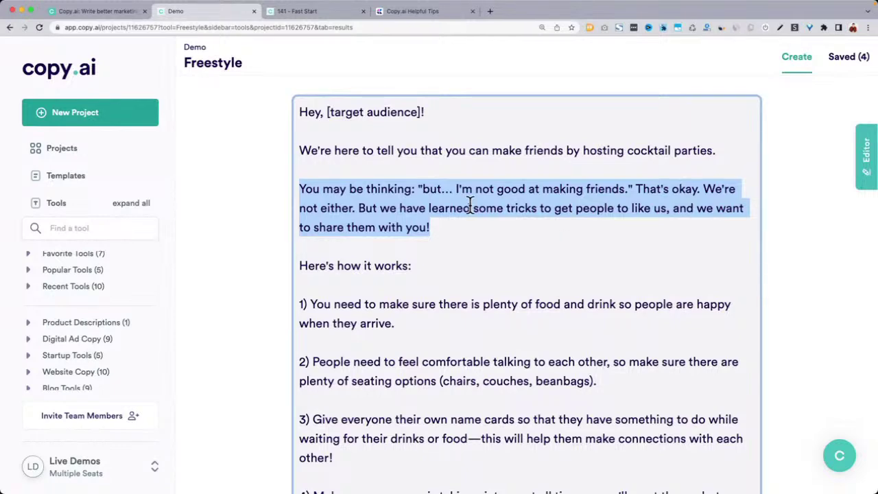
{"action": "scroll", "coordinate": [469, 203], "scroll_direction": "down", "scroll_amount": 3}
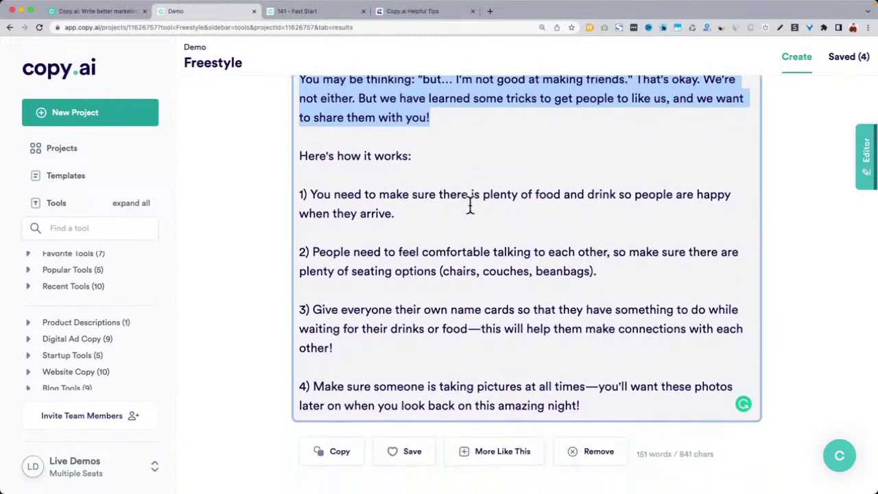
{"action": "left_click_drag", "start_coordinate": [302, 194], "coordinate": [383, 210]}
{"action": "left_click_drag", "start_coordinate": [335, 251], "coordinate": [509, 269]}
{"action": "left_click_drag", "start_coordinate": [332, 308], "coordinate": [460, 339]}
{"action": "scroll", "coordinate": [461, 337], "scroll_direction": "down", "scroll_amount": 1}
{"action": "left_click", "coordinate": [304, 338]}
{"action": "left_click", "coordinate": [564, 358]}
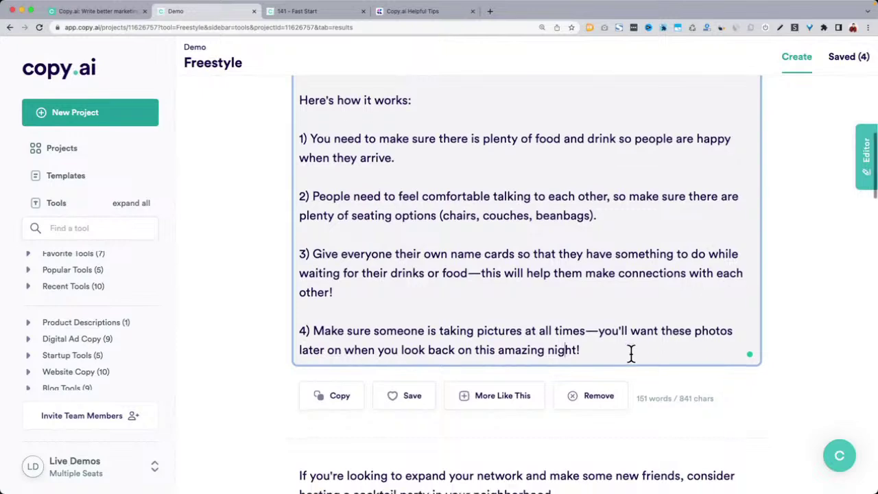
Read the second generated cocktail party post, highlighting its opening and guest snack paragraphs, and look over the third post's hosting tips
{"action": "scroll", "coordinate": [632, 357], "scroll_direction": "down", "scroll_amount": 5}
{"action": "left_click", "coordinate": [412, 142]}
{"action": "left_click", "coordinate": [523, 140]}
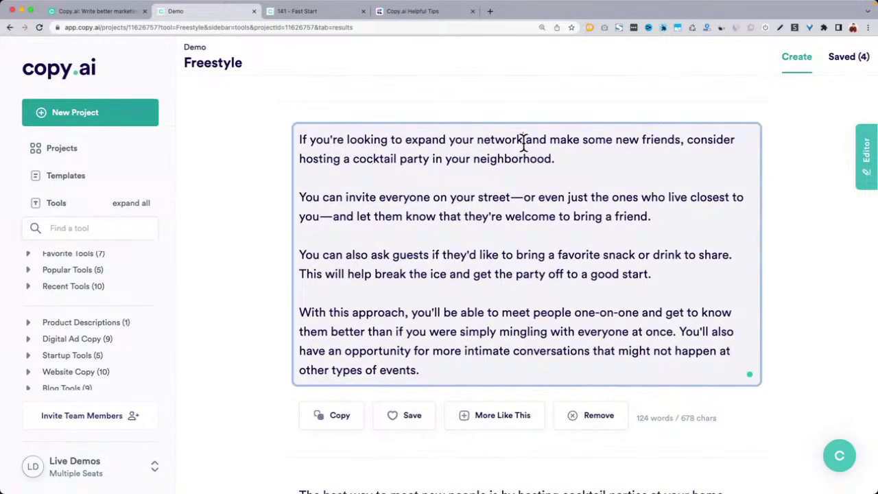
{"action": "left_click_drag", "start_coordinate": [302, 139], "coordinate": [584, 161]}
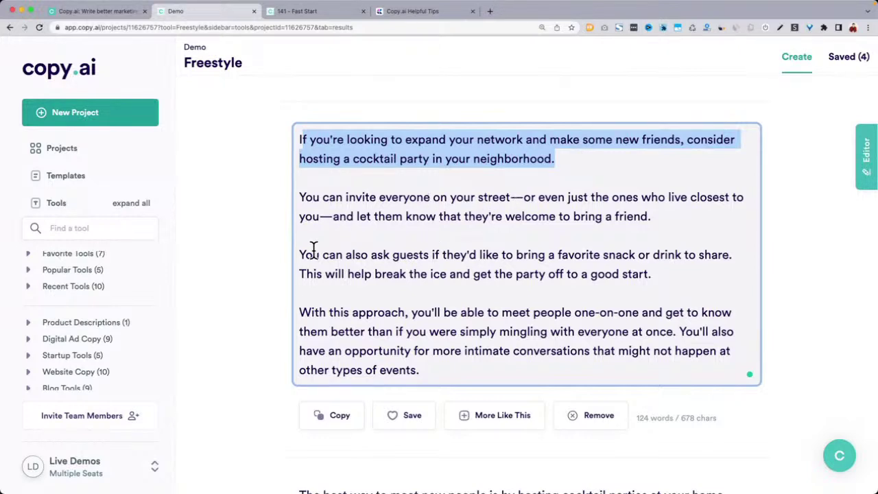
{"action": "left_click_drag", "start_coordinate": [302, 254], "coordinate": [680, 278]}
{"action": "scroll", "coordinate": [680, 278], "scroll_direction": "down", "scroll_amount": 2}
{"action": "scroll", "coordinate": [679, 279], "scroll_direction": "down", "scroll_amount": 5}
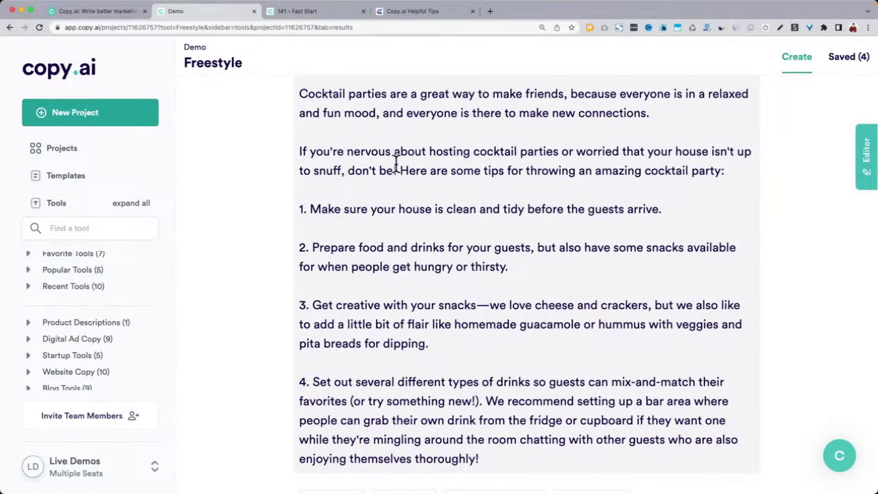
Replace the description of what to create with "Describe the product"
{"action": "scroll", "coordinate": [395, 166], "scroll_direction": "up", "scroll_amount": 20}
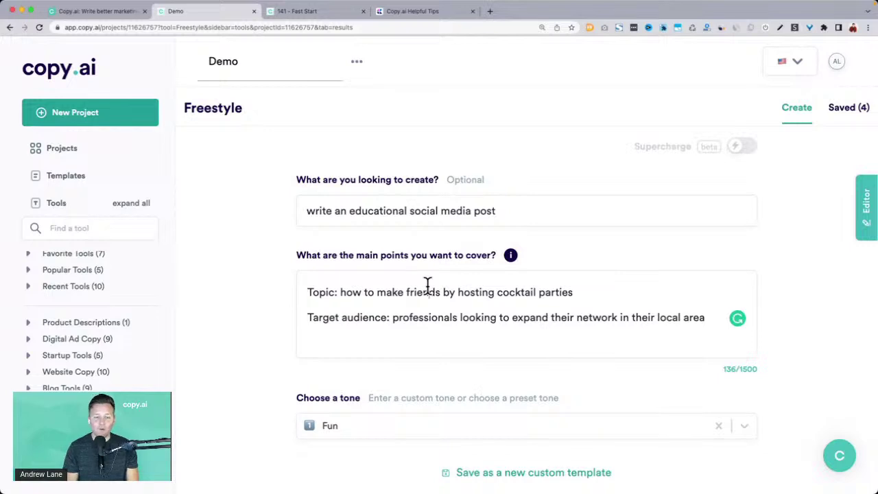
{"action": "triple_click", "coordinate": [398, 217]}
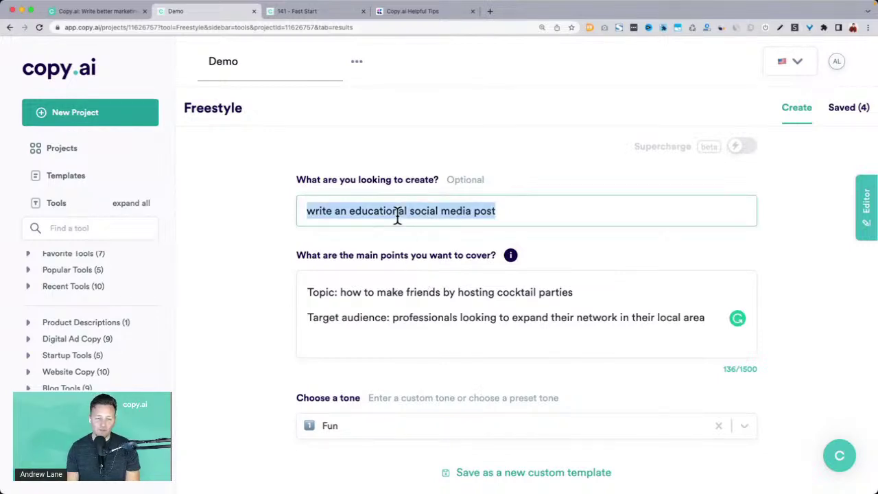
{"action": "type", "text": "Desc"}
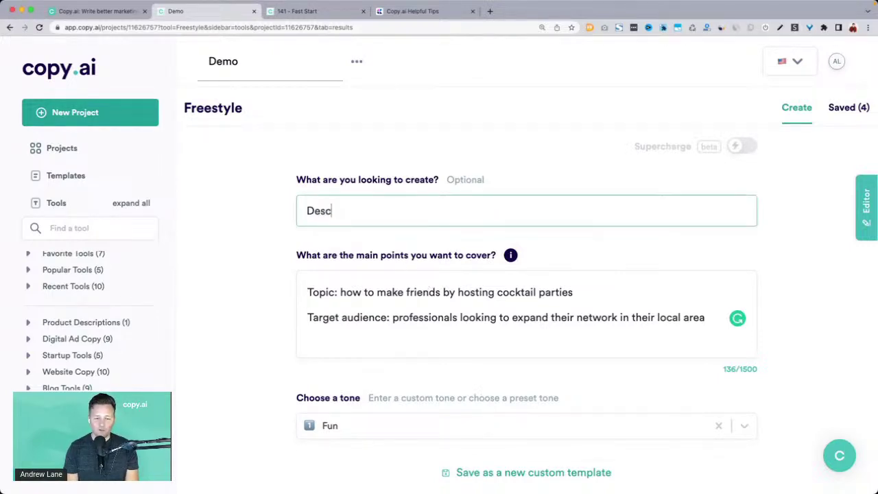
{"action": "type", "text": "ribe the opro"}
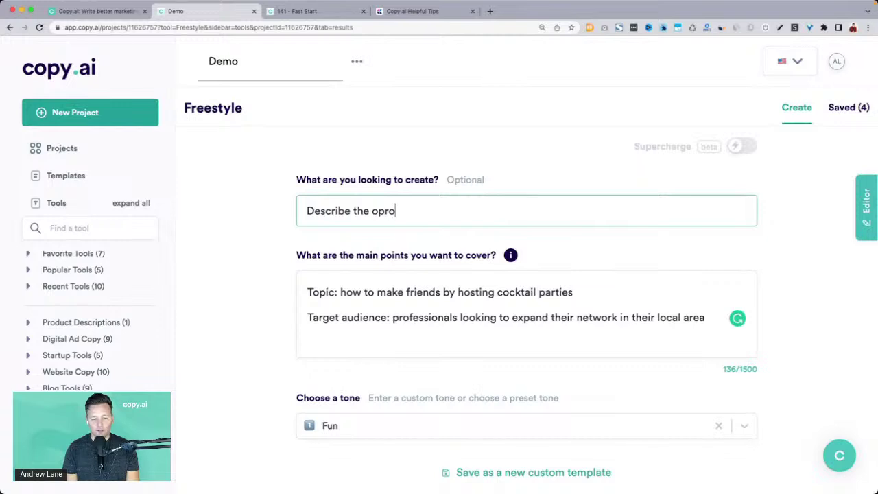
{"action": "key", "text": "BackSpace"}
{"action": "key", "text": "BackSpace"}
{"action": "key", "text": "BackSpace"}
{"action": "key", "text": "BackSpace"}
{"action": "type", "text": "pro"}
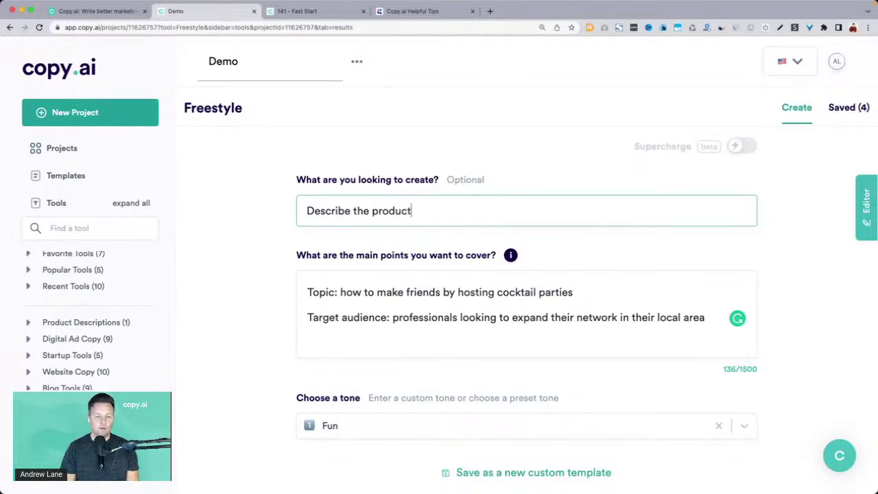
Reword the topic line of the main points as "Goal: Help people make friends by hosting cocktail parties"
{"action": "double_click", "coordinate": [320, 292]}
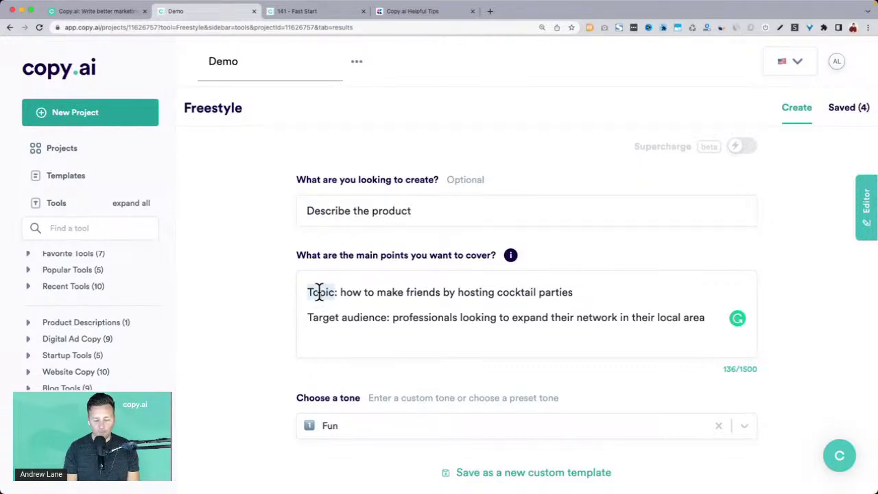
{"action": "type", "text": "Goal"}
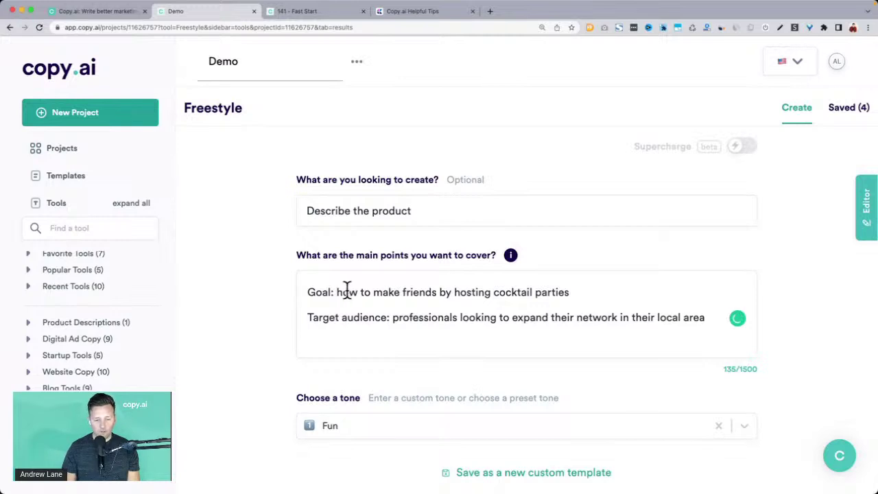
{"action": "left_click_drag", "start_coordinate": [337, 292], "coordinate": [371, 294]}
{"action": "type", "text": "Hel"}
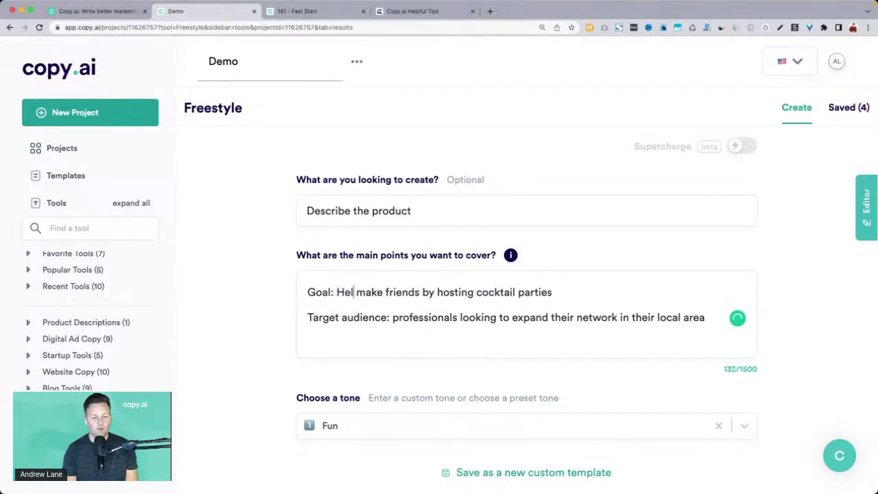
{"action": "type", "text": "p people"}
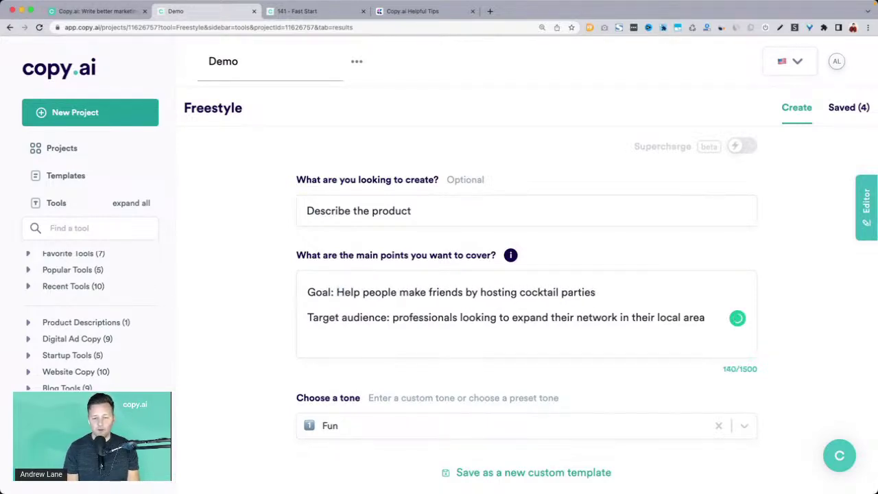
Insert a line below the goal reading "Product: A mobile app to help you document your new friends"
{"action": "key", "text": "Return"}
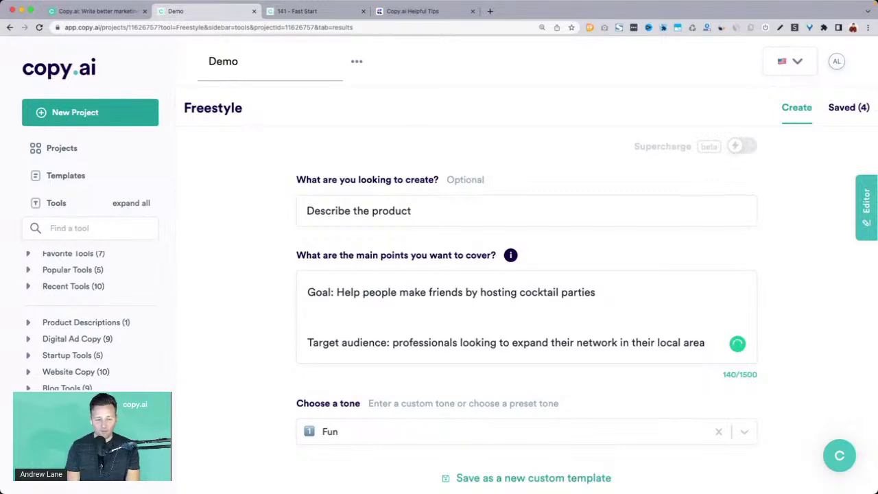
{"action": "type", "text": "pr"}
{"action": "key", "text": "BackSpace"}
{"action": "key", "text": "BackSpace"}
{"action": "type", "text": "Product: A"}
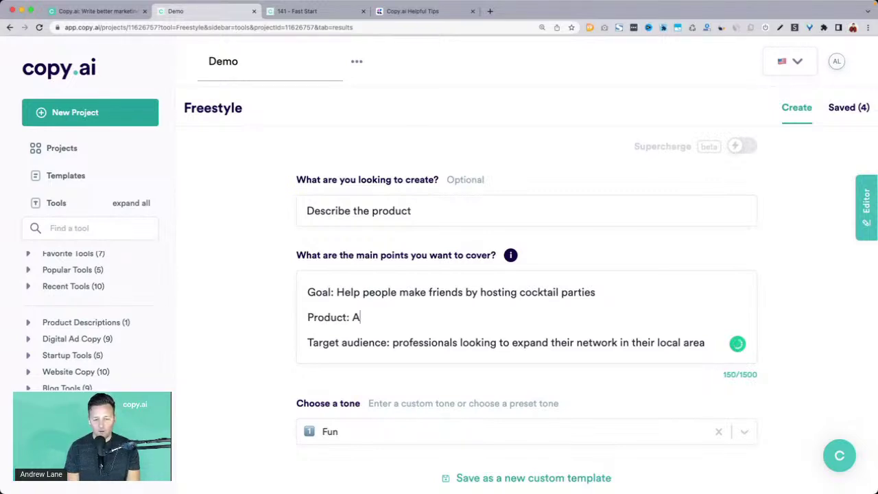
{"action": "type", "text": " mobb"}
{"action": "type", "text": "il"}
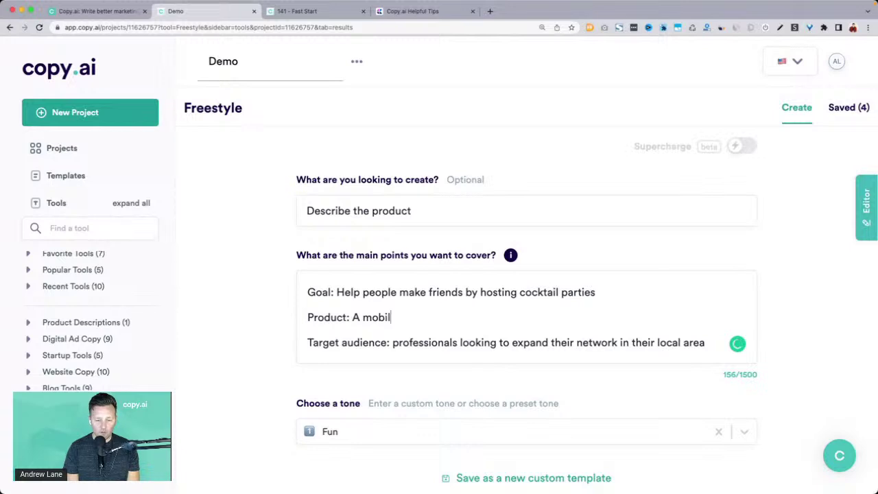
{"action": "type", "text": "e app to h"}
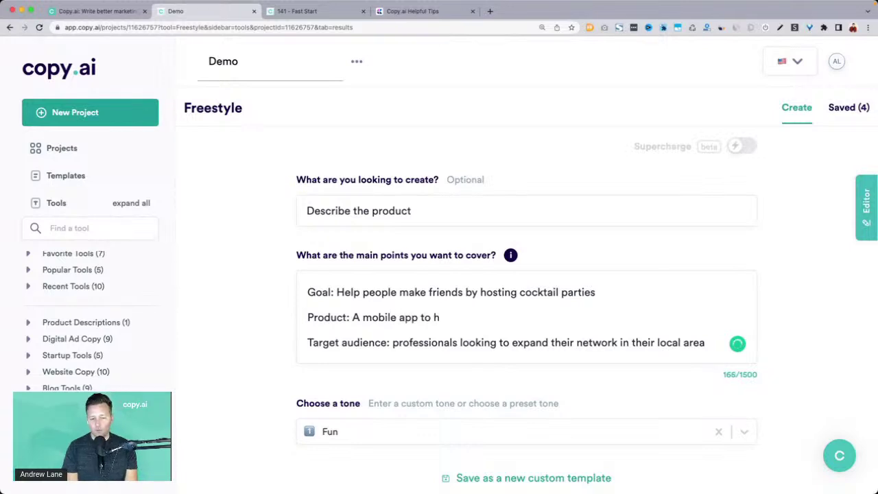
{"action": "type", "text": "leelp you "}
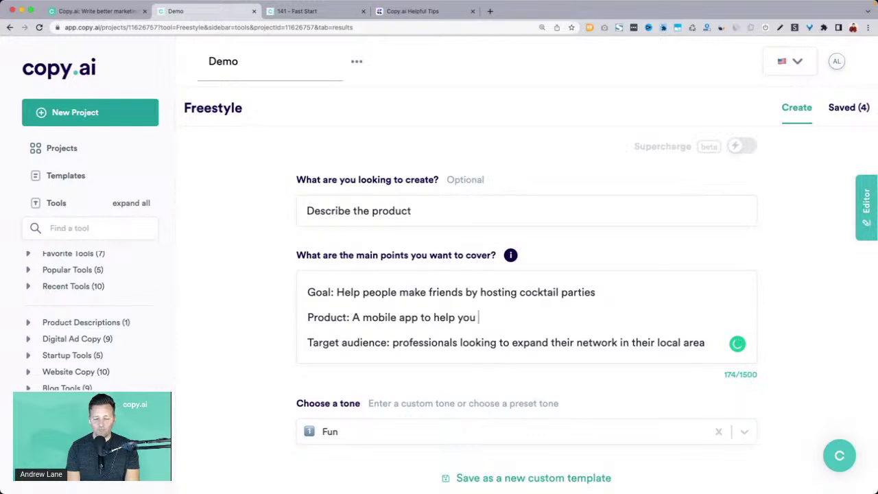
{"action": "type", "text": "document"}
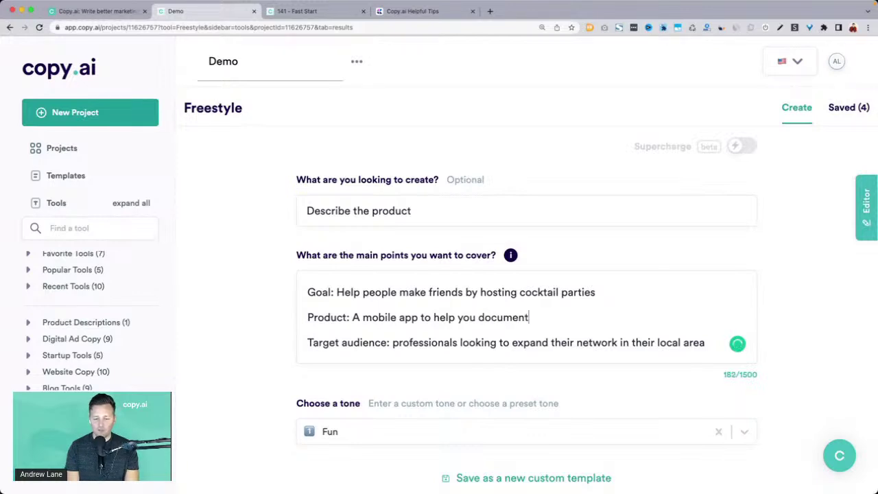
{"action": "type", "text": " your new friends"}
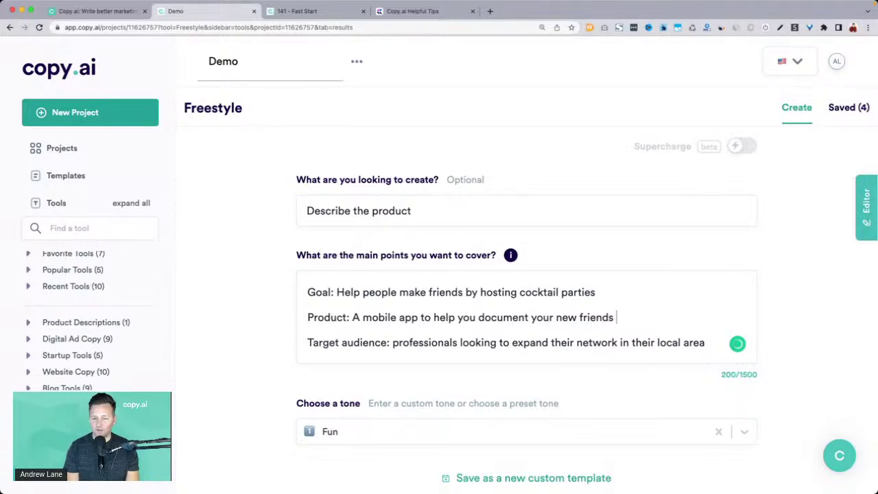
Extend the product line with "so you can keep track of their interests, skills, and needs"
{"action": "type", "text": "a"}
{"action": "key", "text": "BackSpace"}
{"action": "type", "text": "so you can keep track of"}
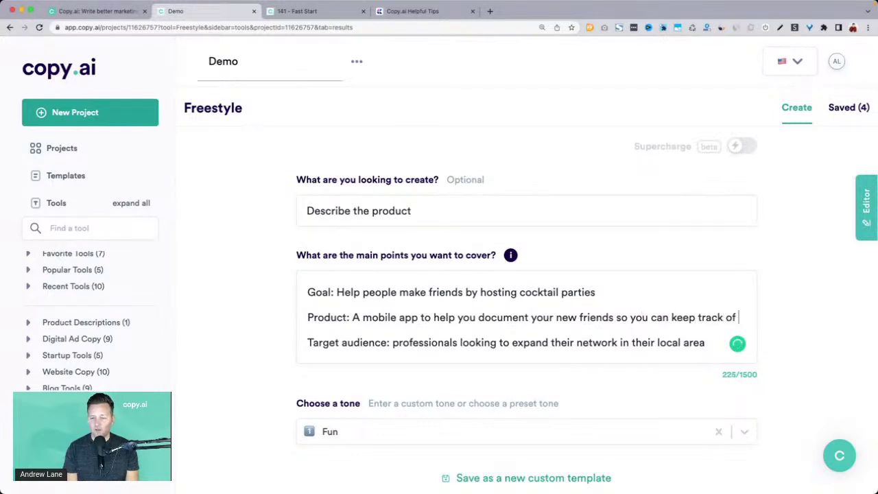
{"action": "type", "text": " their intereste"}
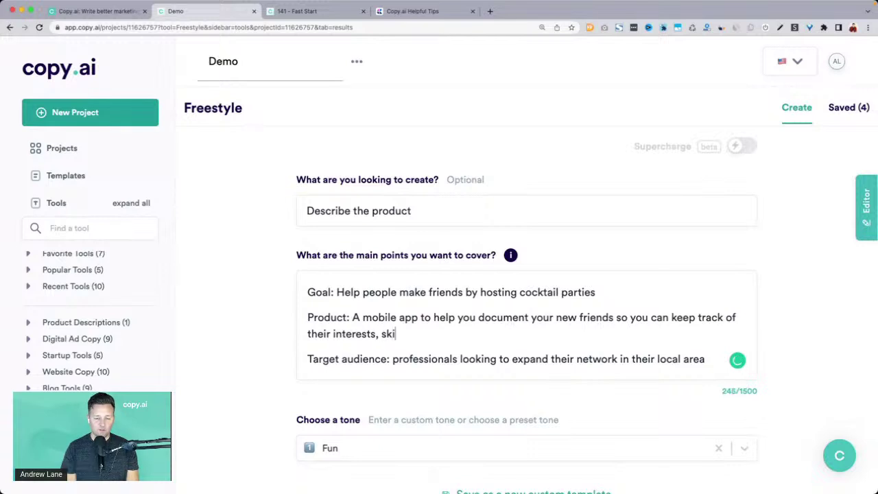
{"action": "type", "text": ", skills, and needs"}
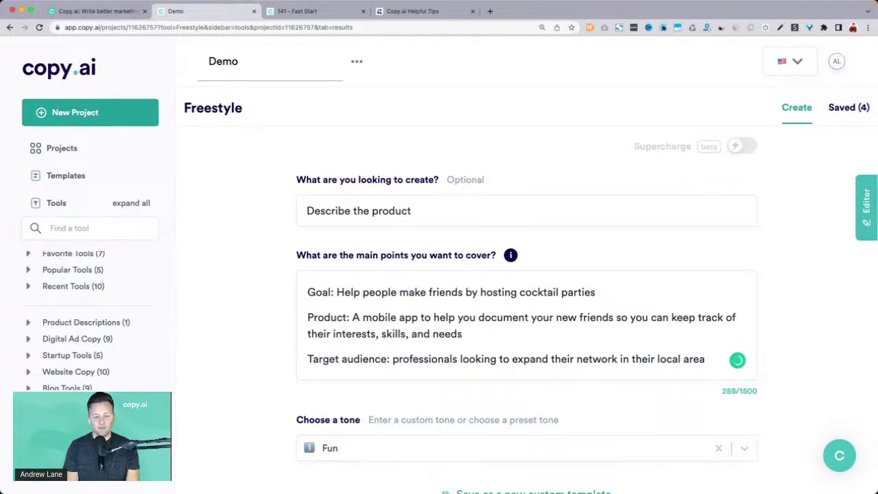
Add a second sentence to the product line: "It also give you icebreakers and cocktail drink ideas to make it fun and easy"
{"action": "type", "text": ". It also g"}
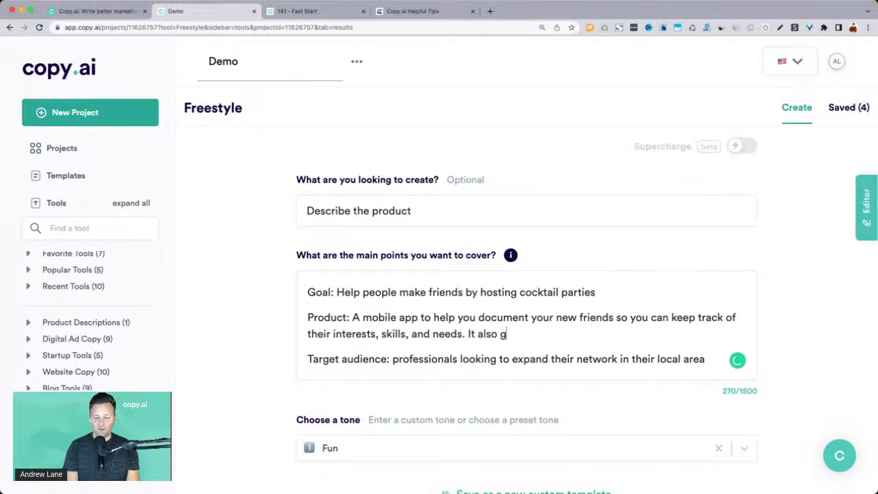
{"action": "type", "text": "ive you icebre"}
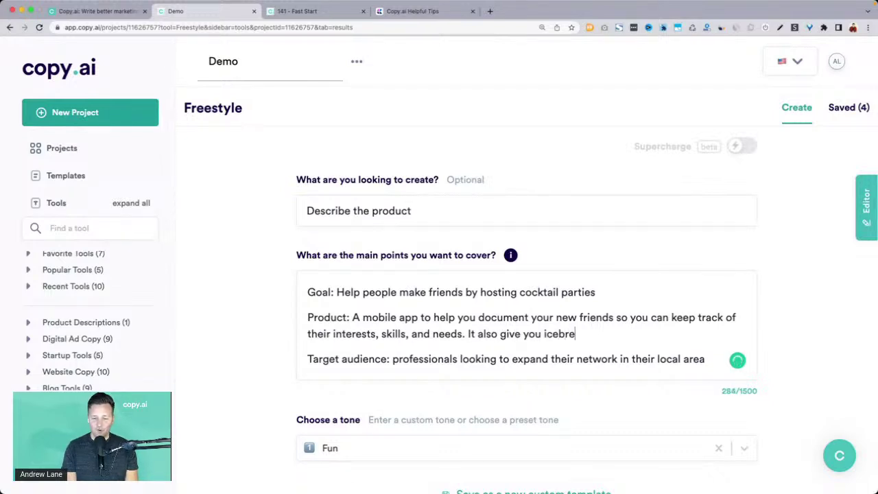
{"action": "type", "text": "akers and "}
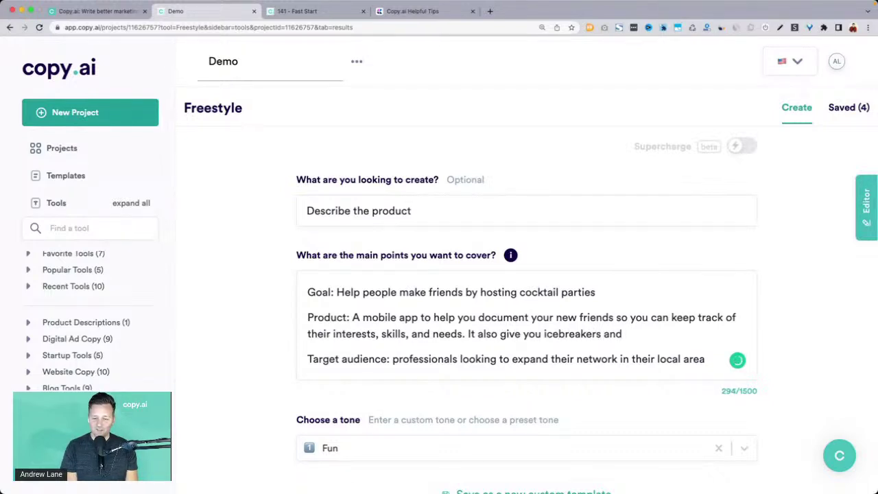
{"action": "type", "text": "cocktail drin"}
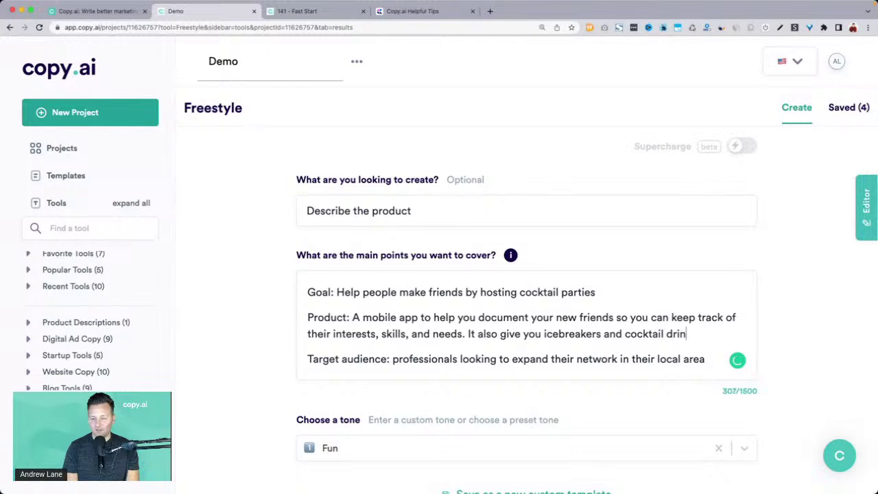
{"action": "type", "text": "k ideas to make i"}
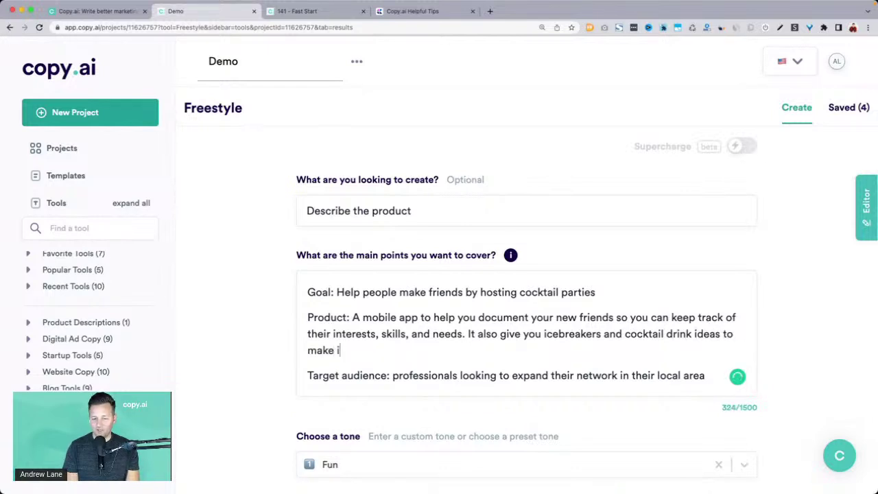
{"action": "type", "text": "t fun and easy,."}
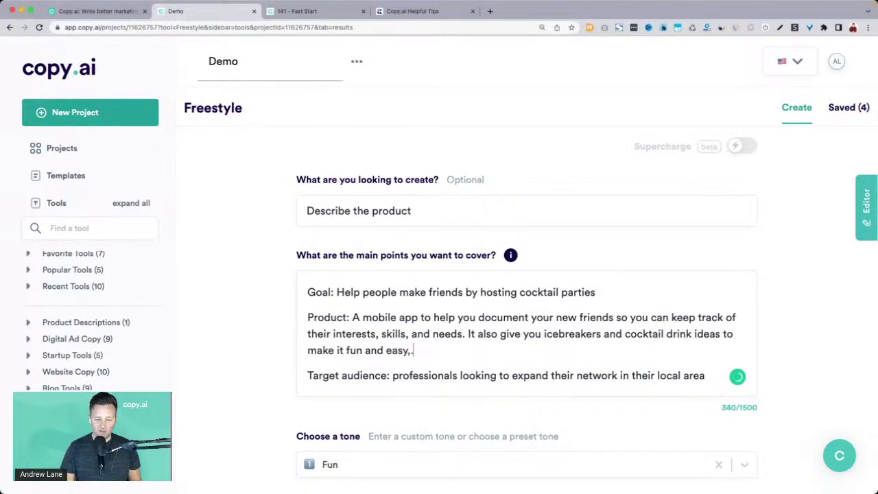
Correct "give" to "gives" and end the product line with a single period after "easy", and generate the content
{"action": "scroll", "coordinate": [252, 309], "scroll_direction": "down", "scroll_amount": 3}
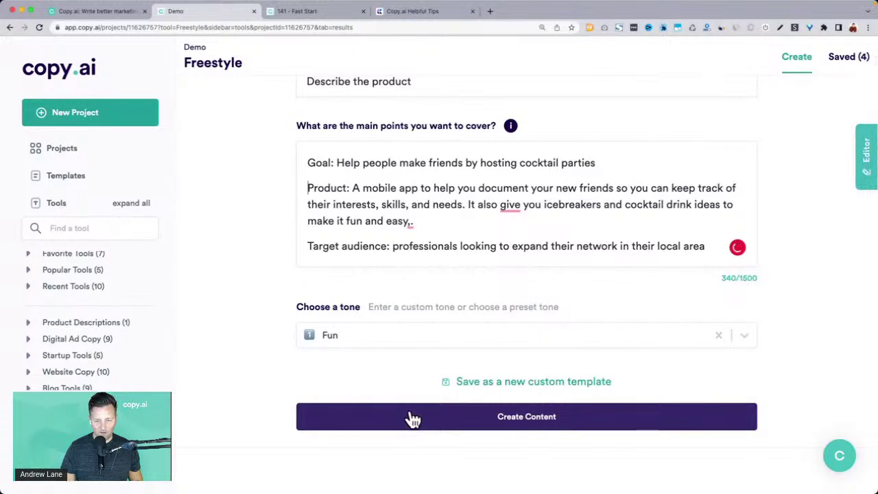
{"action": "left_click", "coordinate": [513, 206]}
{"action": "left_click", "coordinate": [515, 244]}
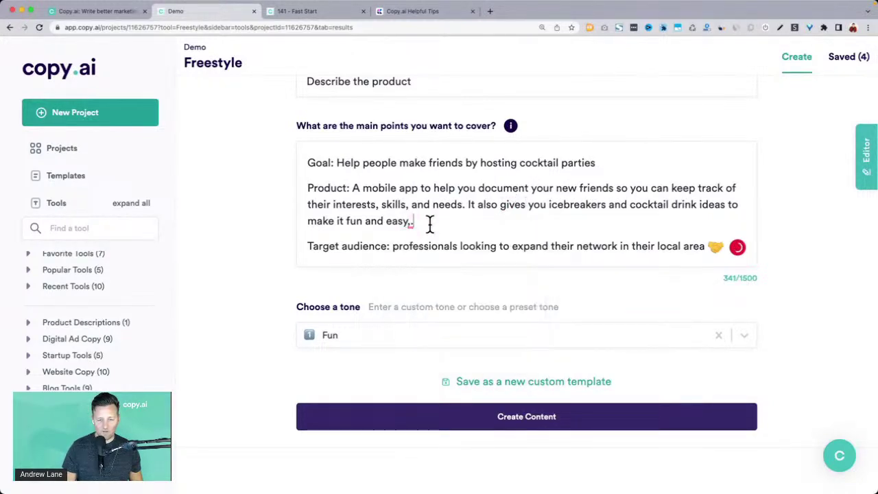
{"action": "key", "text": "BackSpace"}
{"action": "key", "text": "BackSpace"}
{"action": "left_click", "coordinate": [432, 426]}
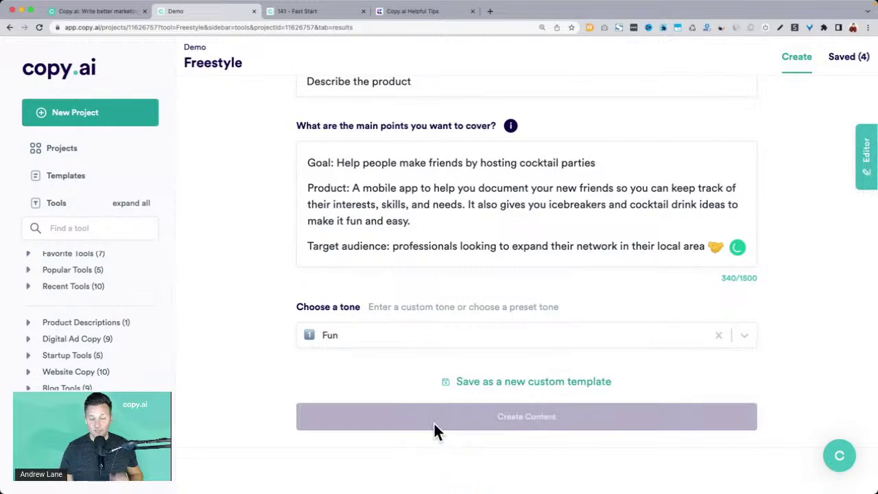
Review the entered main points and read the first two generated product descriptions, highlighting the second one's opening paragraph
{"action": "scroll", "coordinate": [435, 429], "scroll_direction": "up", "scroll_amount": 2}
{"action": "scroll", "coordinate": [435, 424], "scroll_direction": "up", "scroll_amount": 1}
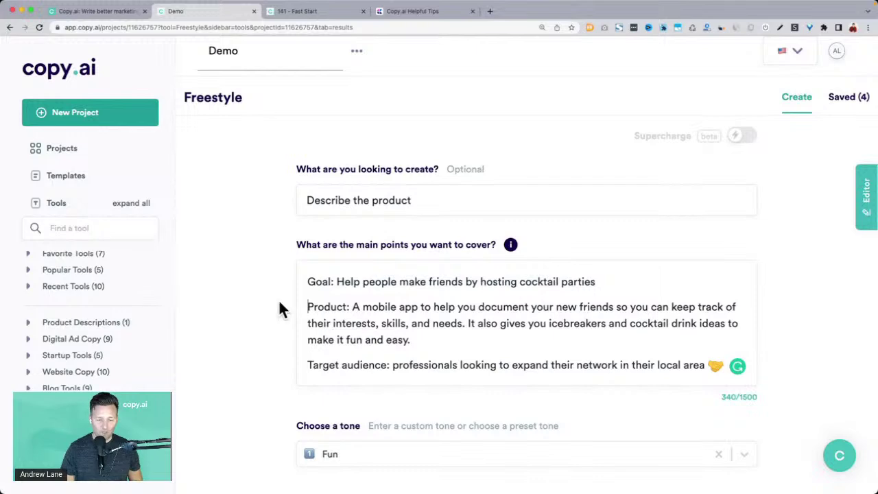
{"action": "scroll", "coordinate": [279, 299], "scroll_direction": "down", "scroll_amount": 2}
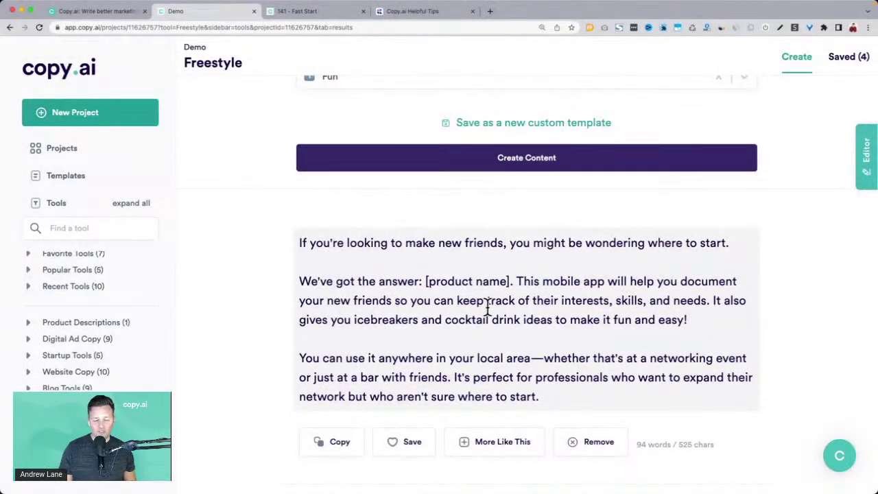
{"action": "scroll", "coordinate": [487, 307], "scroll_direction": "down", "scroll_amount": 5}
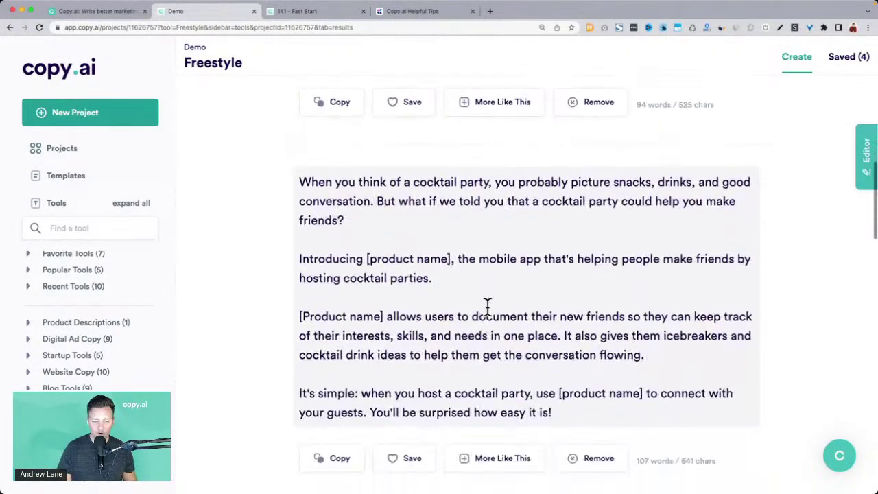
{"action": "left_click_drag", "start_coordinate": [296, 169], "coordinate": [666, 202]}
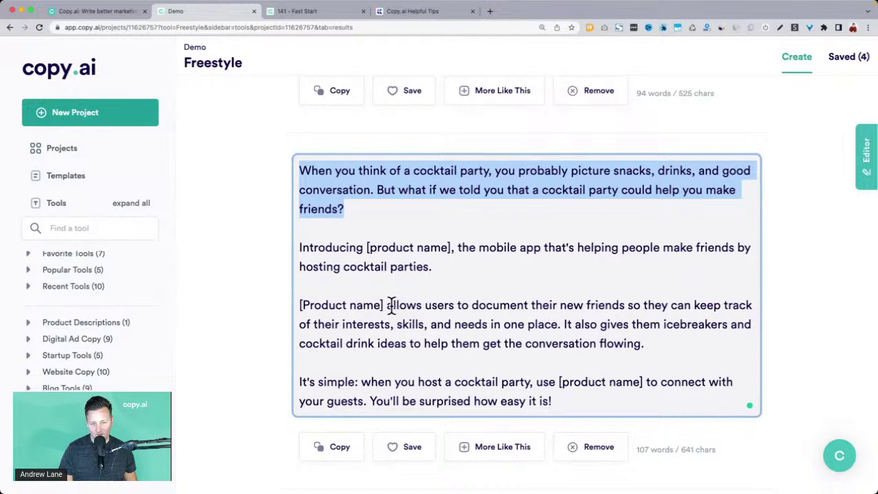
Read the rest of the second generated product description and the two after it, highlighting key phrases in each
{"action": "left_click_drag", "start_coordinate": [390, 306], "coordinate": [465, 304]}
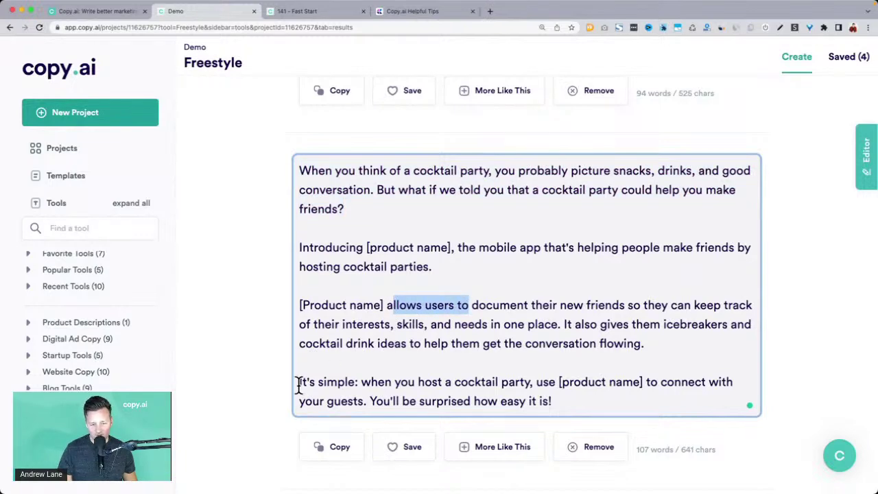
{"action": "left_click_drag", "start_coordinate": [359, 383], "coordinate": [600, 398]}
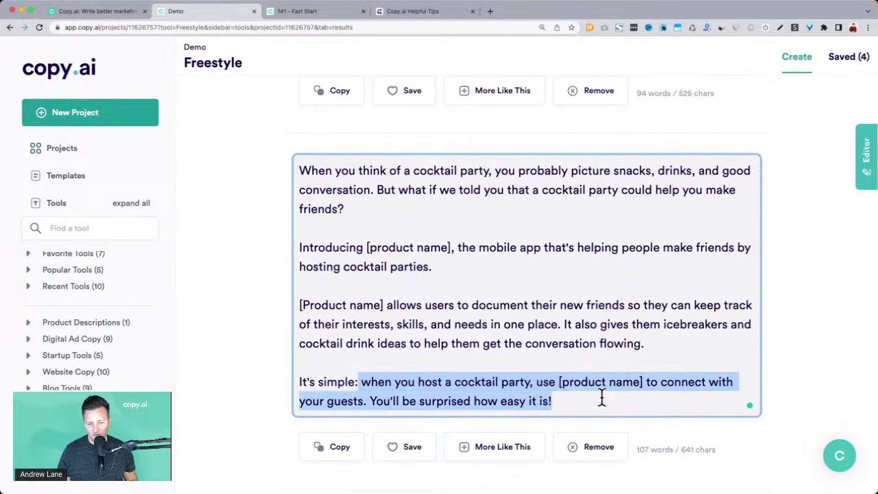
{"action": "scroll", "coordinate": [608, 295], "scroll_direction": "down", "scroll_amount": 5}
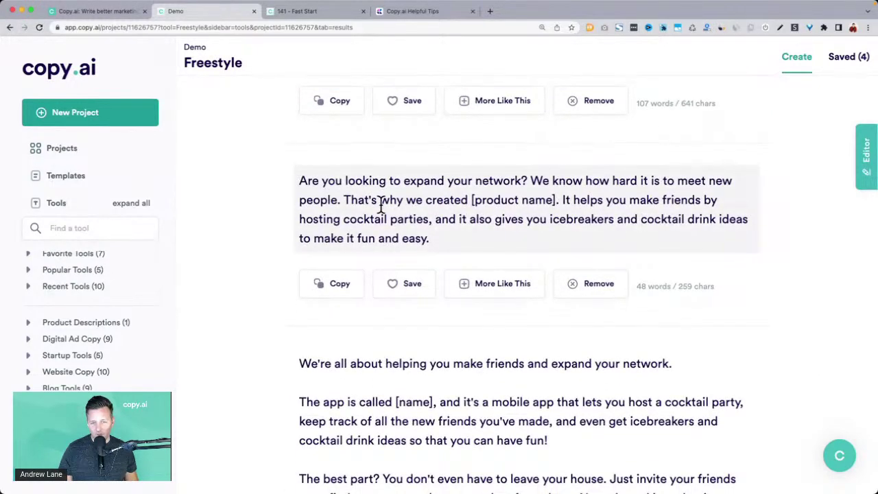
{"action": "left_click_drag", "start_coordinate": [330, 200], "coordinate": [553, 201]}
{"action": "scroll", "coordinate": [476, 199], "scroll_direction": "down", "scroll_amount": 3}
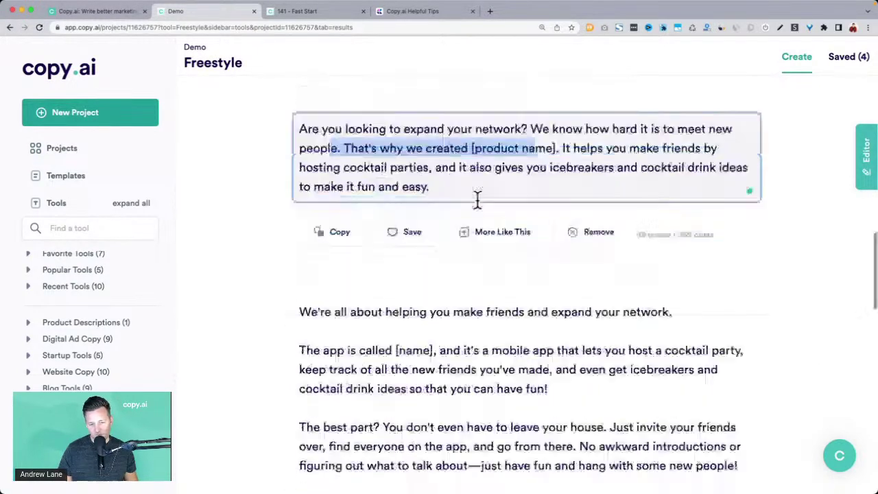
{"action": "left_click_drag", "start_coordinate": [302, 185], "coordinate": [500, 187]}
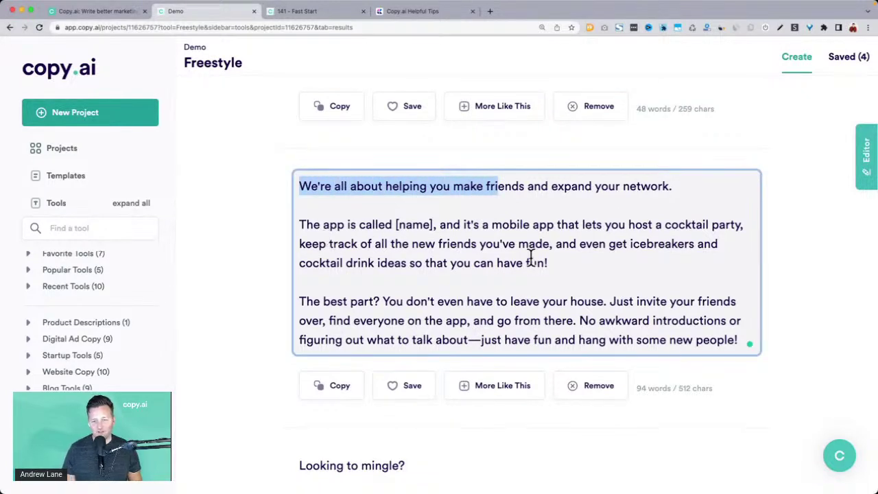
{"action": "left_click_drag", "start_coordinate": [307, 302], "coordinate": [660, 343]}
Read the "Looking to mingle?" product description to its end, highlighting its opening and the paragraph on documenting interests and icebreakers
{"action": "scroll", "coordinate": [661, 343], "scroll_direction": "down", "scroll_amount": 5}
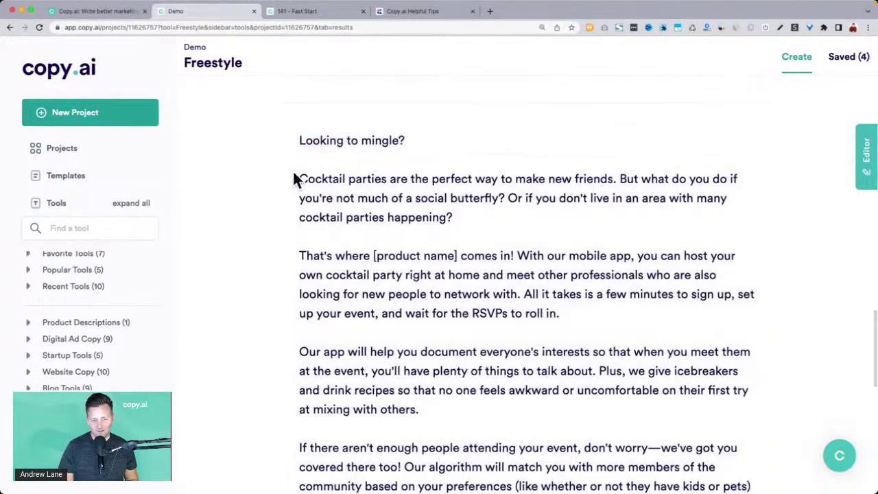
{"action": "left_click_drag", "start_coordinate": [298, 142], "coordinate": [478, 223]}
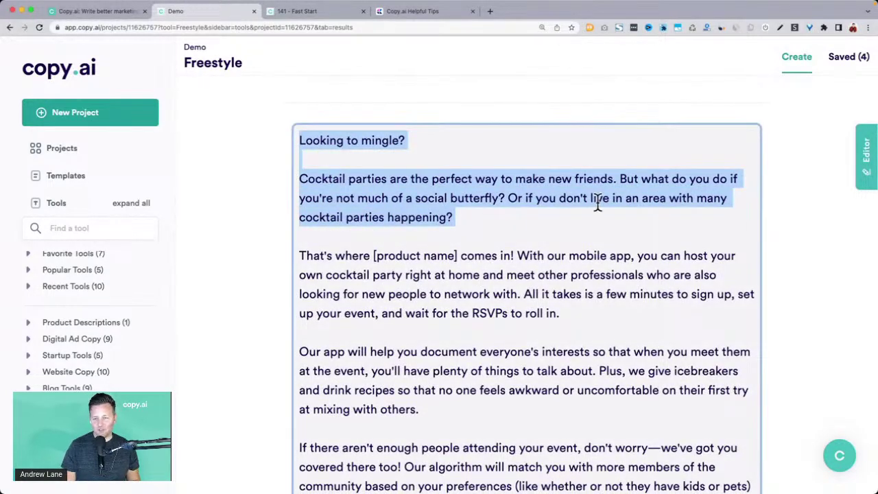
{"action": "scroll", "coordinate": [463, 238], "scroll_direction": "down", "scroll_amount": 2}
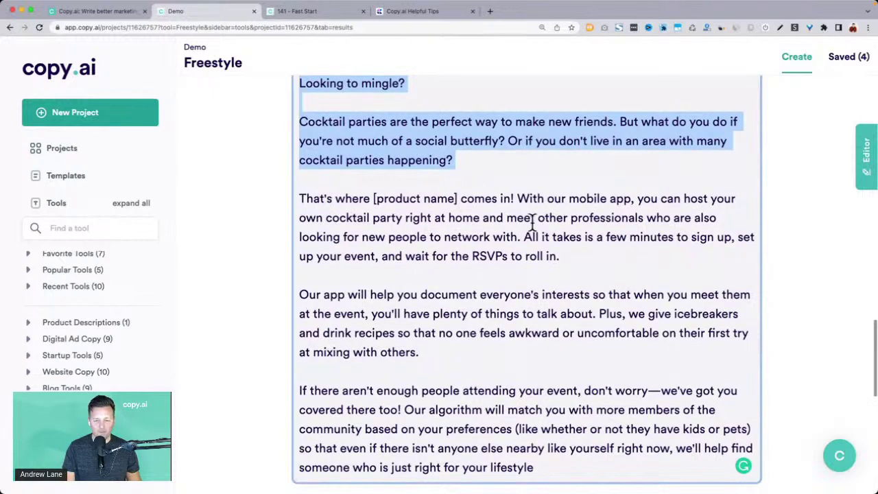
{"action": "left_click_drag", "start_coordinate": [299, 295], "coordinate": [533, 359]}
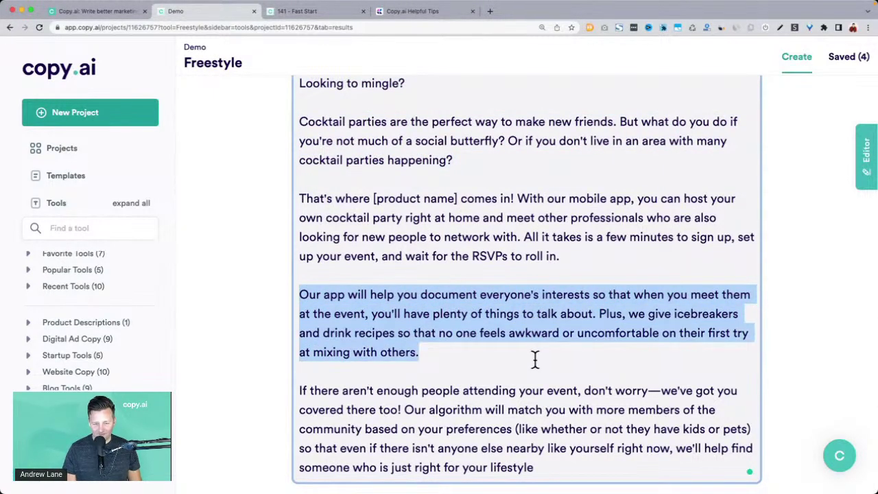
{"action": "scroll", "coordinate": [533, 359], "scroll_direction": "down", "scroll_amount": 1}
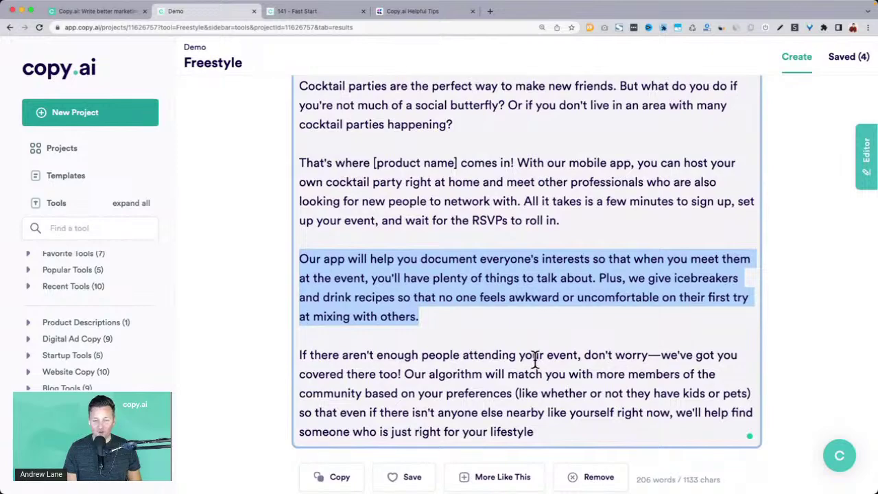
{"action": "scroll", "coordinate": [535, 358], "scroll_direction": "down", "scroll_amount": 1}
{"action": "left_click", "coordinate": [535, 358]}
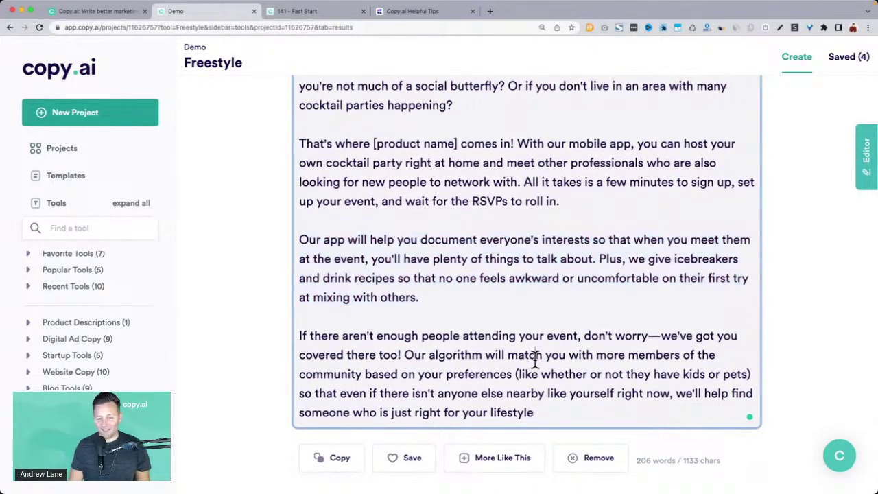
Replace the description of what to create with "A list of cool blog and social"
{"action": "scroll", "coordinate": [534, 359], "scroll_direction": "up", "scroll_amount": 20}
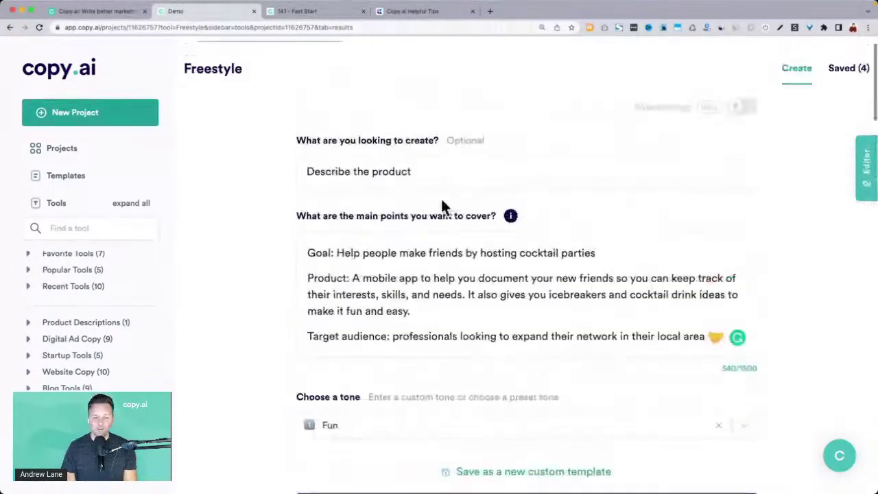
{"action": "left_click", "coordinate": [372, 206]}
{"action": "type", "text": "A l"}
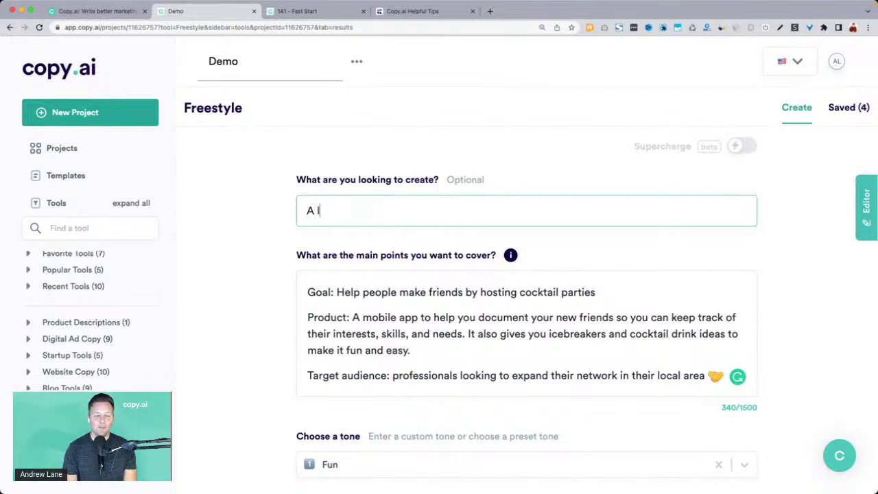
{"action": "type", "text": "ist of"}
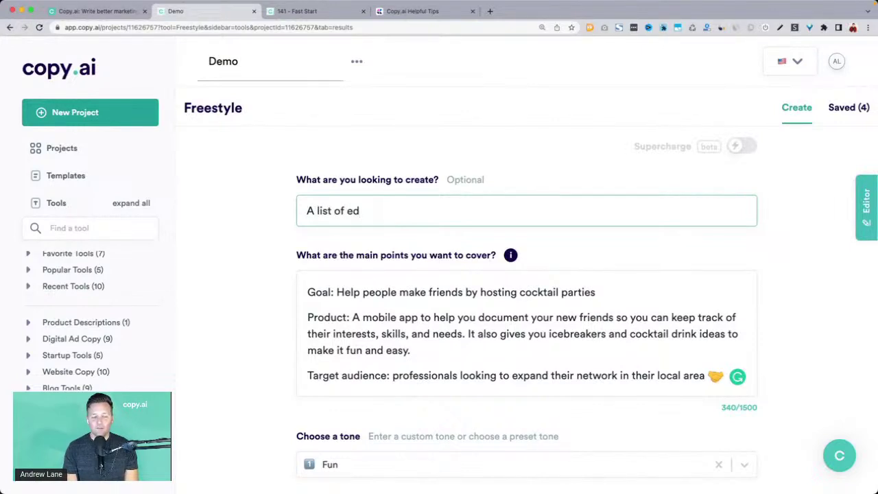
{"action": "type", "text": " ed"}
{"action": "key", "text": "BackSpace"}
{"action": "key", "text": "BackSpace"}
{"action": "type", "text": "cool b"}
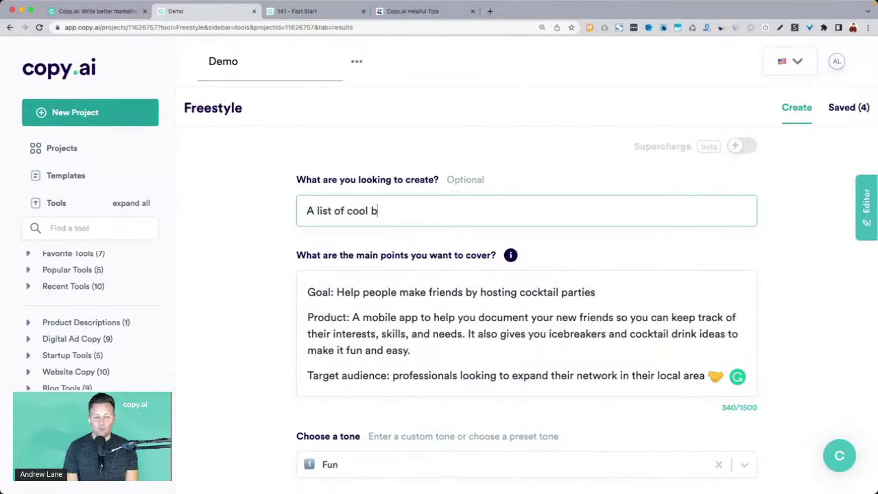
{"action": "type", "text": "log and soci"}
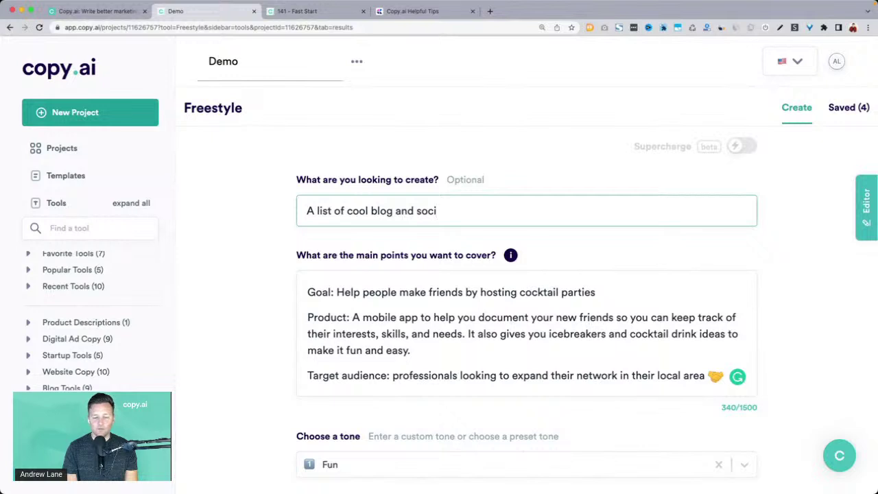
{"action": "type", "text": "al"}
Insert the number 10 before "cool" so the request reads "A list of 10 cool blog and social"
{"action": "left_click", "coordinate": [335, 211]}
{"action": "type", "text": "10"}
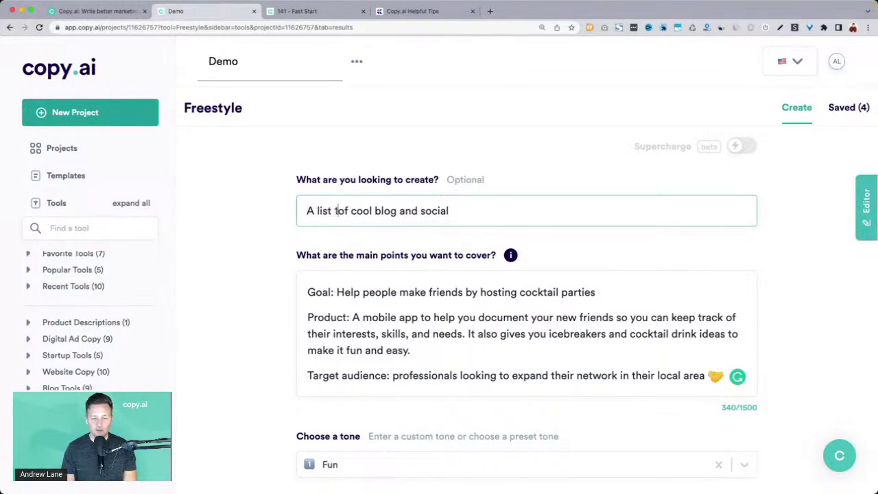
{"action": "key", "text": "BackSpace"}
{"action": "key", "text": "BackSpace"}
{"action": "key", "text": "BackSpace"}
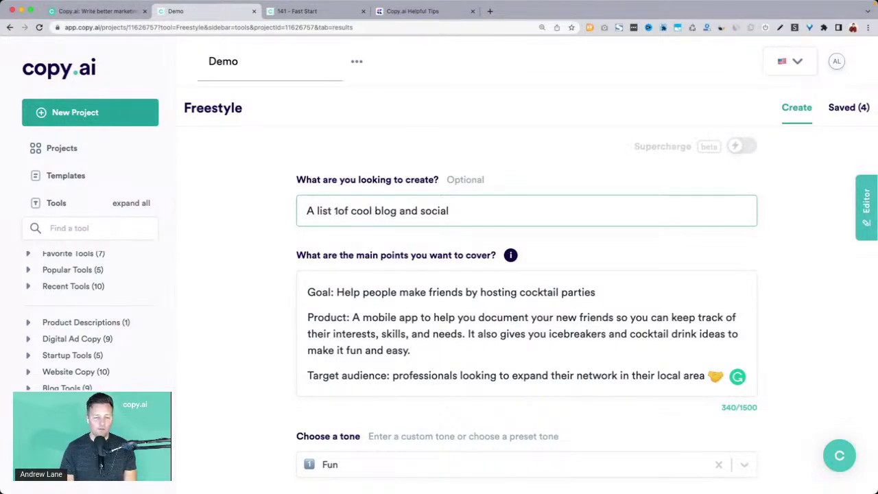
{"action": "key", "text": "Right"}
{"action": "key", "text": "Right"}
{"action": "type", "text": "10"}
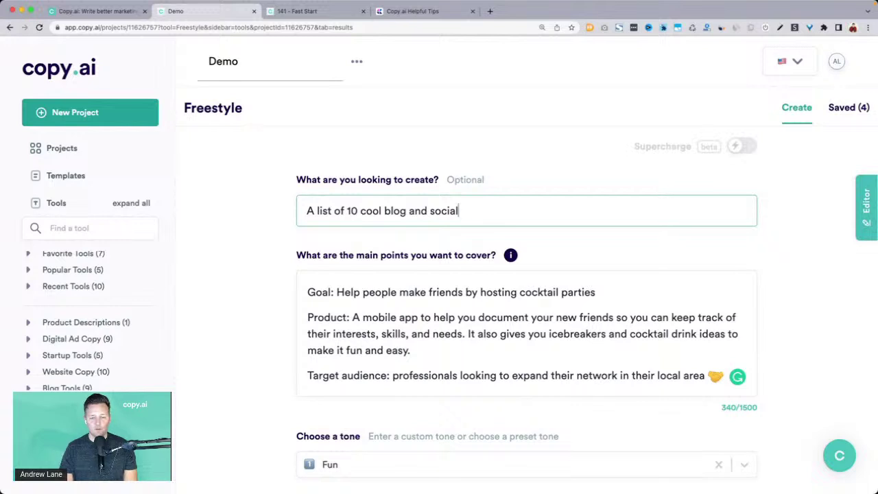
Complete the request with "media post ideas to attract my ideal customer" and generate the content
{"action": "type", "text": " cool blog and social media post ideas "}
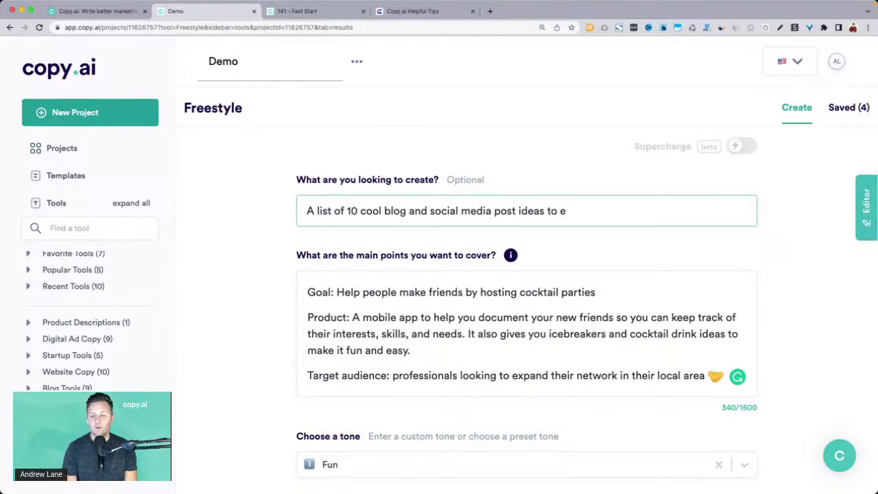
{"action": "type", "text": "to attract my ideal "}
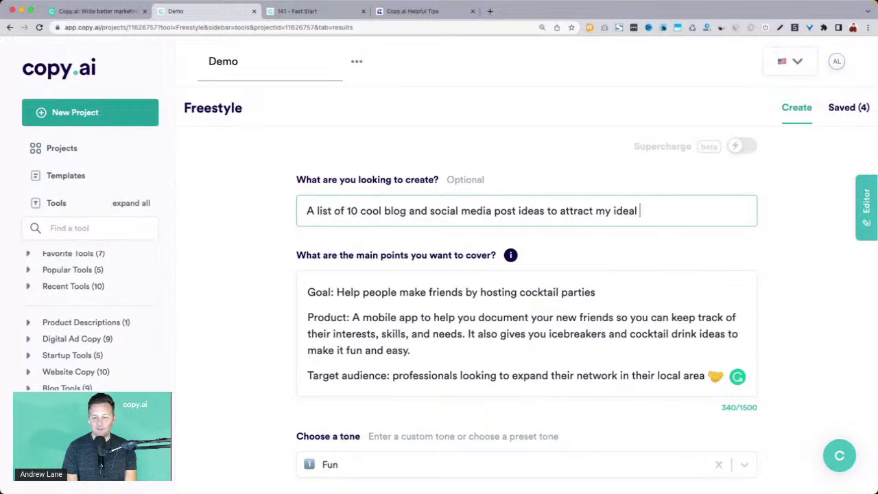
{"action": "type", "text": "customer"}
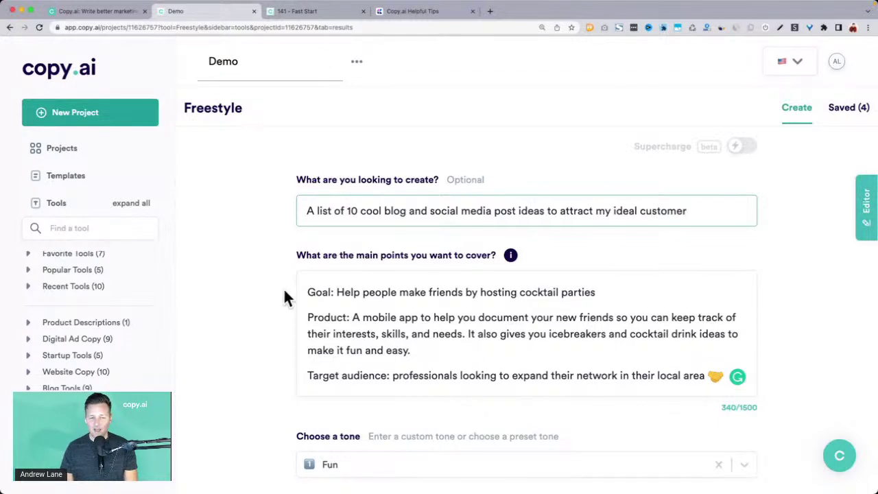
{"action": "key", "text": "Tab"}
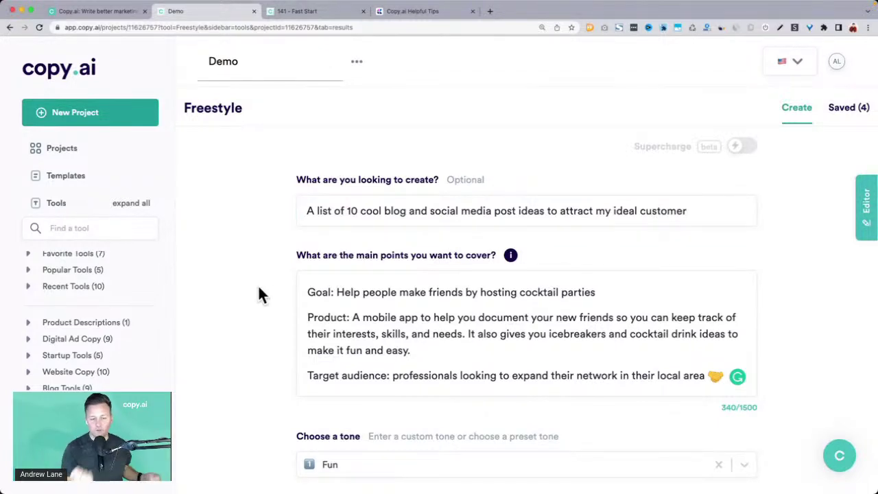
{"action": "scroll", "coordinate": [427, 427], "scroll_direction": "down", "scroll_amount": 4}
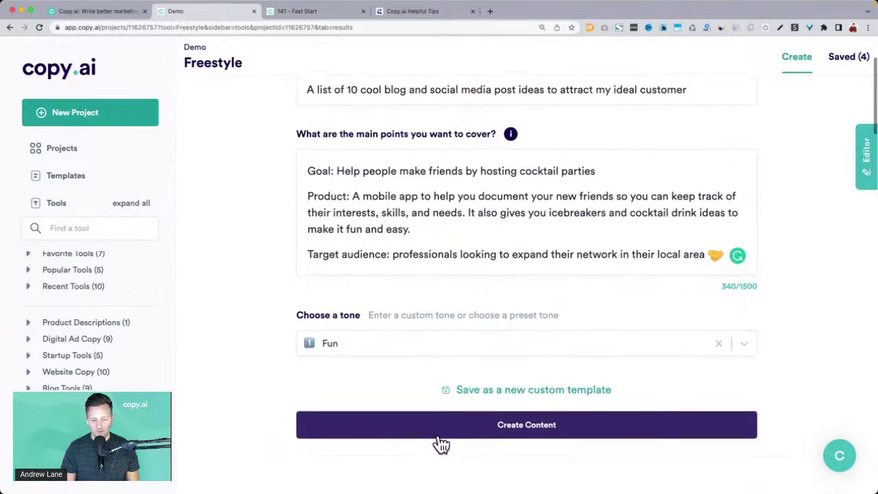
{"action": "left_click", "coordinate": [390, 426]}
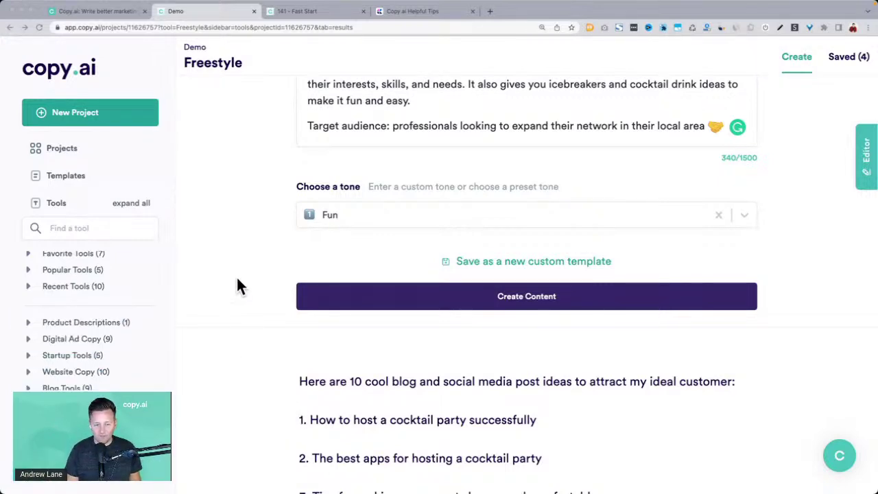
Review the main points behind the generated ideas, highlighting the product and target audience lines
{"action": "scroll", "coordinate": [237, 280], "scroll_direction": "up", "scroll_amount": 3}
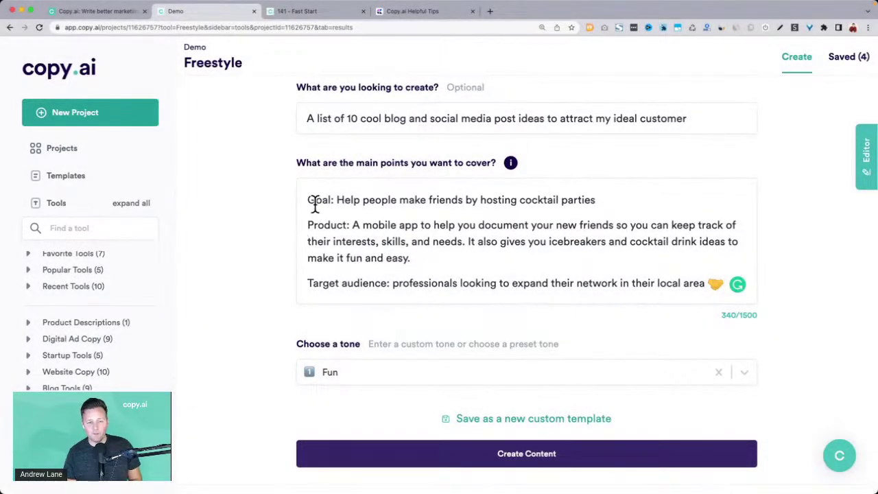
{"action": "left_click_drag", "start_coordinate": [327, 210], "coordinate": [376, 294]}
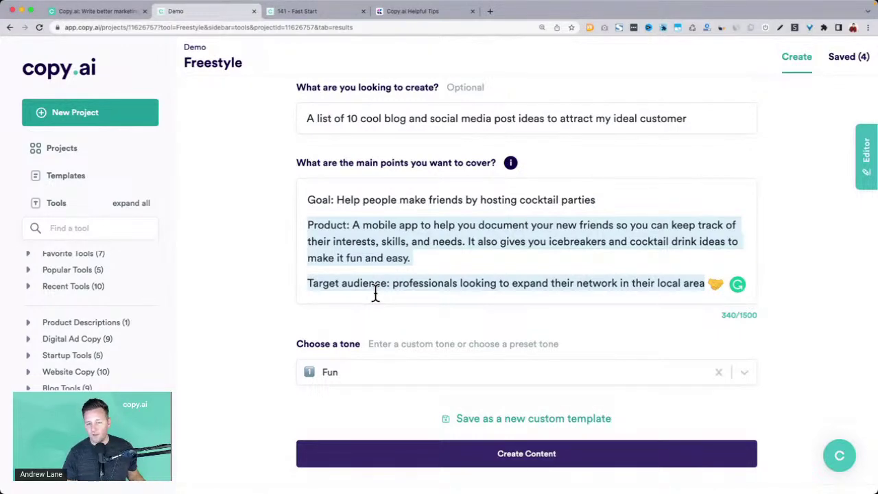
{"action": "left_click", "coordinate": [273, 231]}
Examine ideas one to five in the first generated list of blog and social media post ideas
{"action": "scroll", "coordinate": [274, 231], "scroll_direction": "down", "scroll_amount": 6}
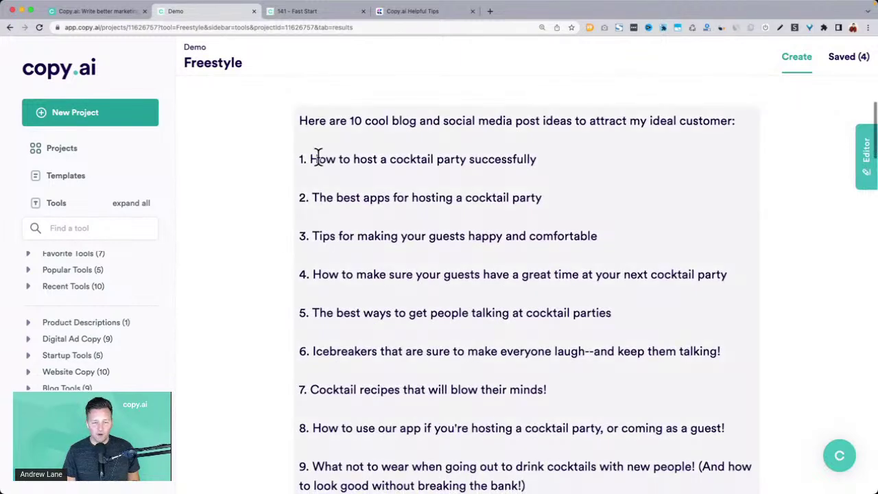
{"action": "left_click_drag", "start_coordinate": [312, 158], "coordinate": [532, 158]}
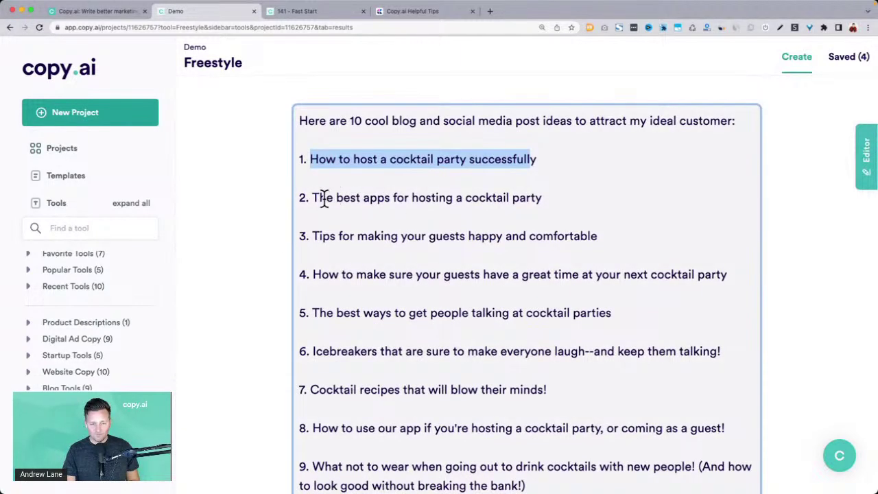
{"action": "left_click_drag", "start_coordinate": [321, 198], "coordinate": [580, 200]}
{"action": "left_click_drag", "start_coordinate": [313, 237], "coordinate": [592, 238]}
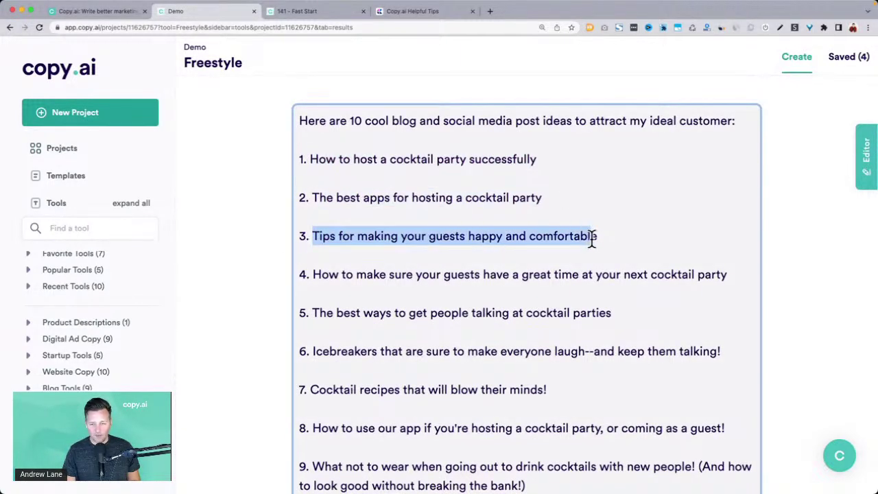
{"action": "left_click_drag", "start_coordinate": [320, 275], "coordinate": [731, 277]}
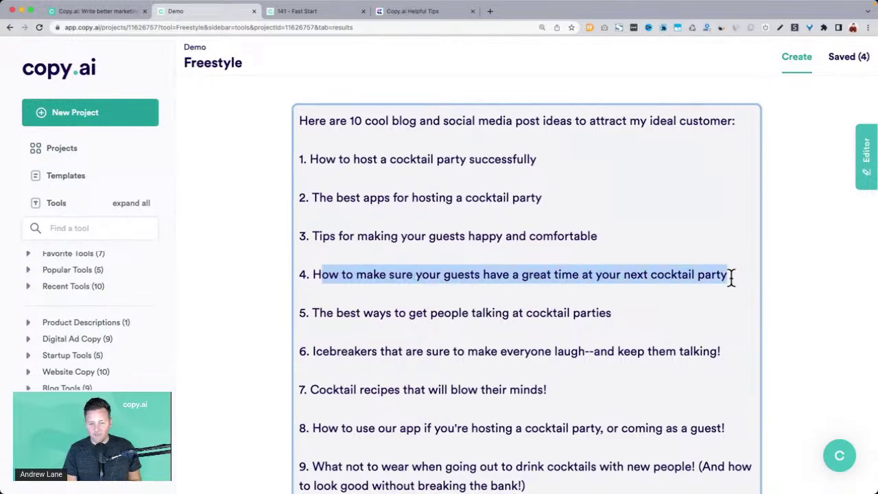
{"action": "left_click", "coordinate": [324, 309]}
{"action": "left_click_drag", "start_coordinate": [324, 309], "coordinate": [631, 318]}
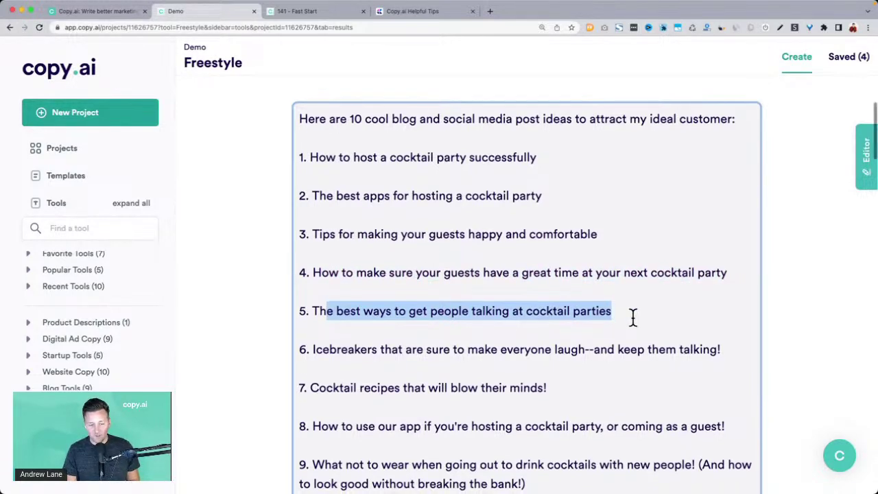
Review ideas six to nine in the first generated list and save that list
{"action": "scroll", "coordinate": [359, 223], "scroll_direction": "down", "scroll_amount": 3}
{"action": "left_click_drag", "start_coordinate": [314, 212], "coordinate": [508, 212]}
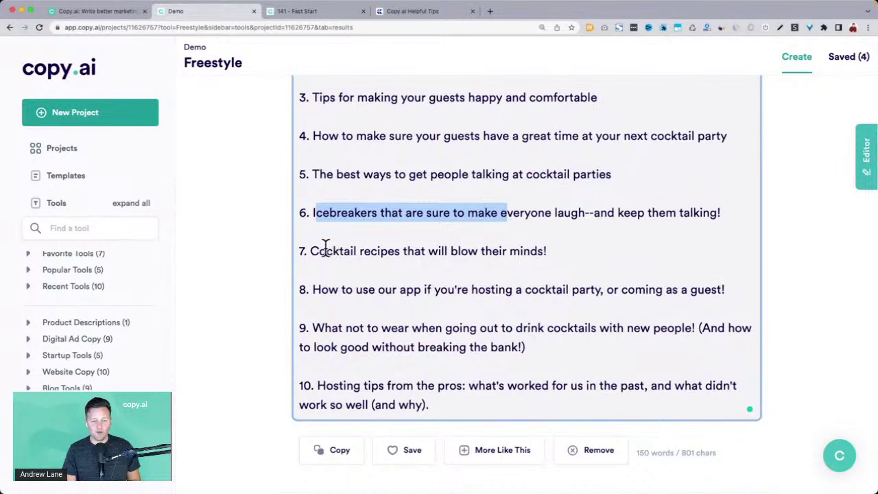
{"action": "left_click_drag", "start_coordinate": [311, 251], "coordinate": [483, 266]}
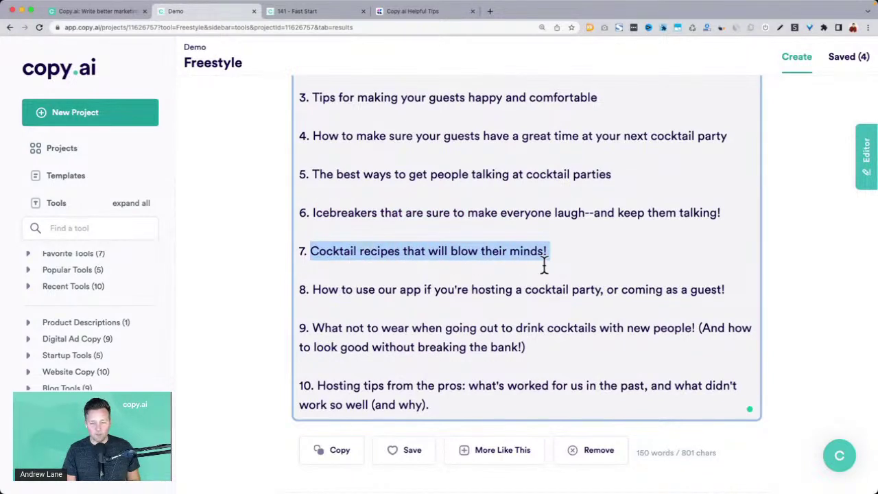
{"action": "left_click_drag", "start_coordinate": [313, 289], "coordinate": [462, 299]}
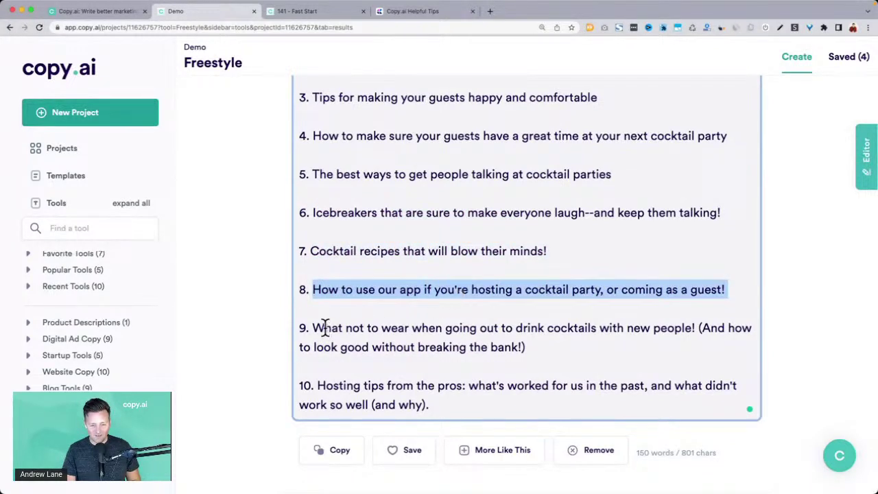
{"action": "left_click_drag", "start_coordinate": [313, 328], "coordinate": [535, 345]}
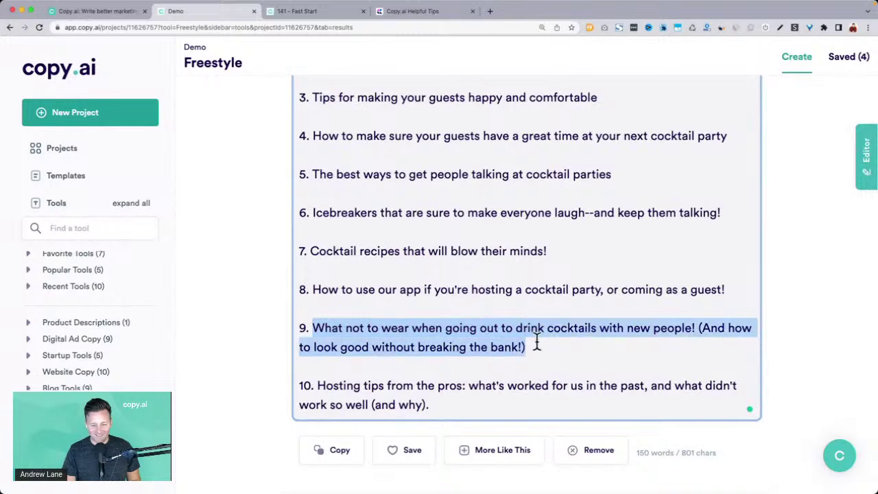
{"action": "scroll", "coordinate": [535, 343], "scroll_direction": "down", "scroll_amount": 1}
{"action": "left_click", "coordinate": [424, 429]}
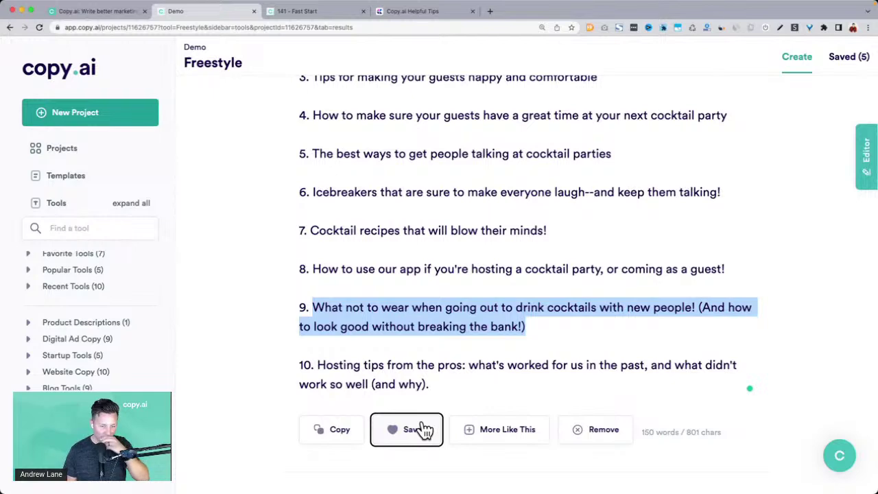
Examine the heading and the first four ideas in the second generated list
{"action": "scroll", "coordinate": [451, 285], "scroll_direction": "down", "scroll_amount": 5}
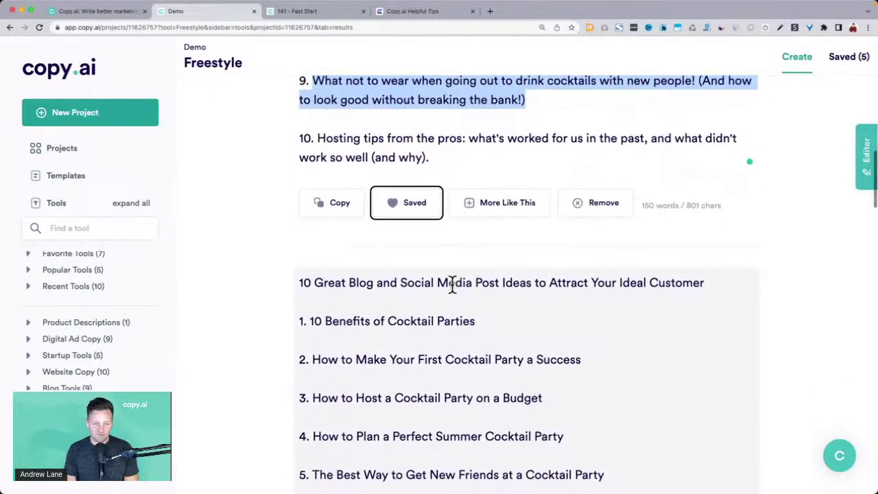
{"action": "scroll", "coordinate": [451, 283], "scroll_direction": "down", "scroll_amount": 2}
{"action": "left_click_drag", "start_coordinate": [300, 218], "coordinate": [439, 218]}
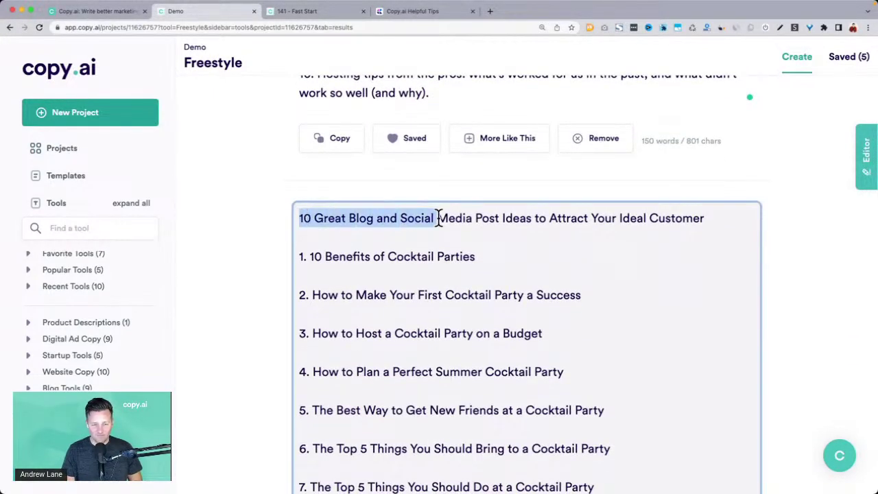
{"action": "scroll", "coordinate": [440, 218], "scroll_direction": "down", "scroll_amount": 2}
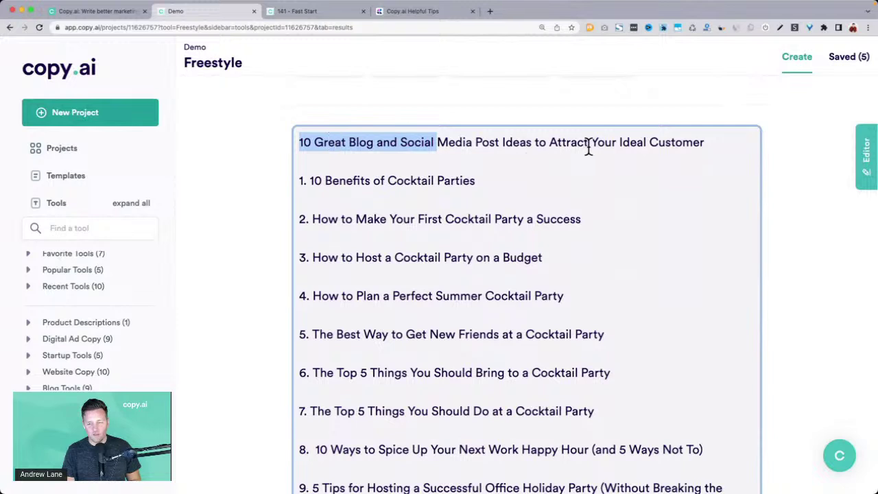
{"action": "left_click_drag", "start_coordinate": [316, 178], "coordinate": [460, 172]}
{"action": "left_click_drag", "start_coordinate": [306, 218], "coordinate": [583, 226]}
{"action": "left_click", "coordinate": [312, 259]}
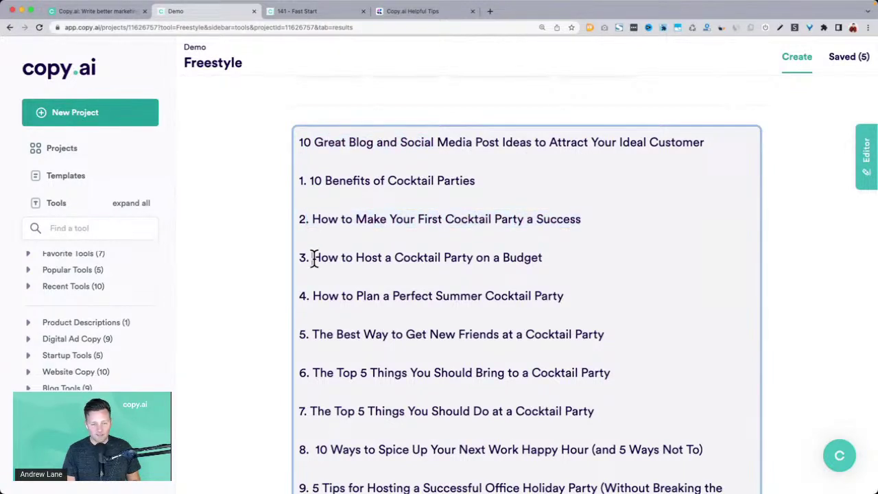
{"action": "left_click_drag", "start_coordinate": [314, 259], "coordinate": [428, 258]}
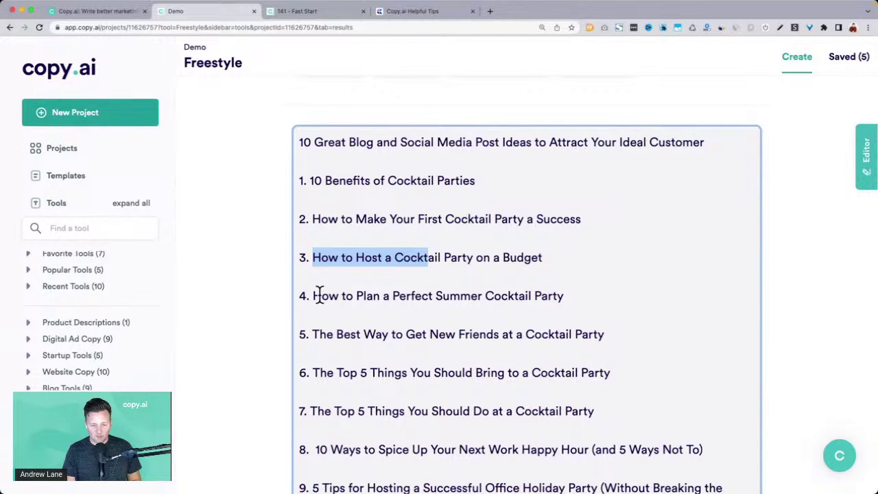
{"action": "left_click_drag", "start_coordinate": [319, 295], "coordinate": [574, 297]}
Examine the rest of the second list's ideas and skim the remaining generated lists
{"action": "scroll", "coordinate": [583, 298], "scroll_direction": "down", "scroll_amount": 2}
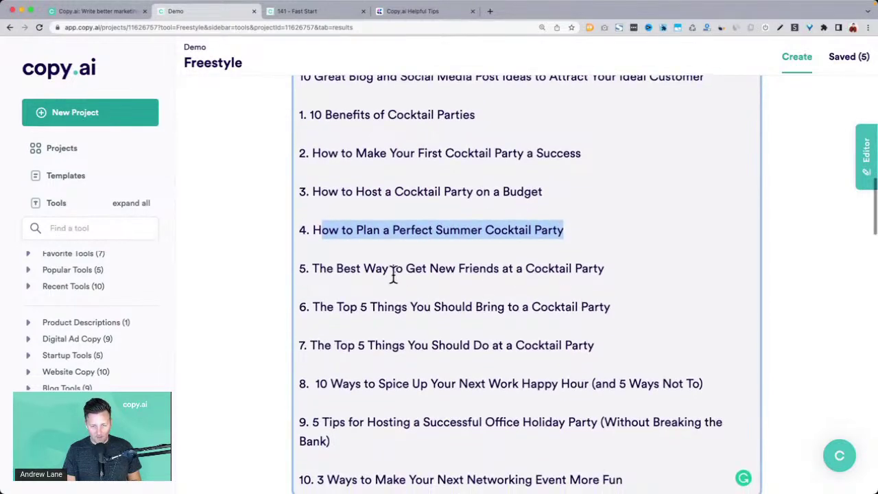
{"action": "left_click_drag", "start_coordinate": [337, 267], "coordinate": [555, 268]}
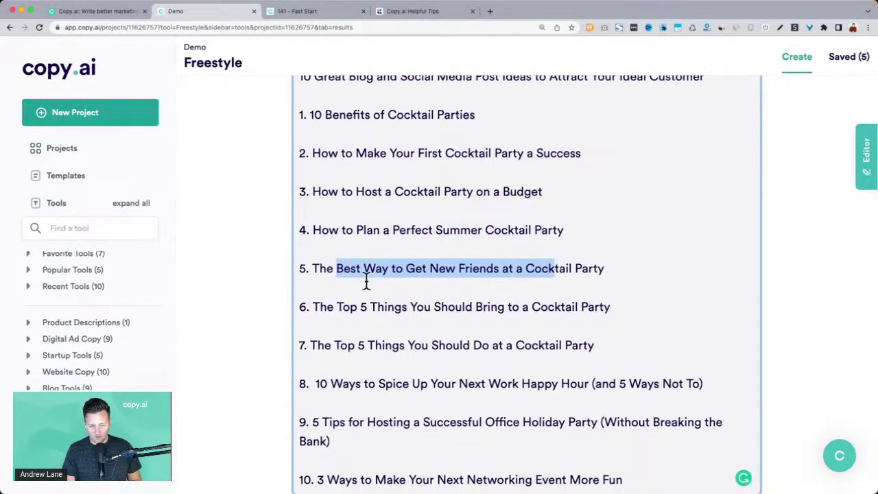
{"action": "left_click_drag", "start_coordinate": [336, 305], "coordinate": [614, 306]}
{"action": "scroll", "coordinate": [613, 306], "scroll_direction": "down", "scroll_amount": 3}
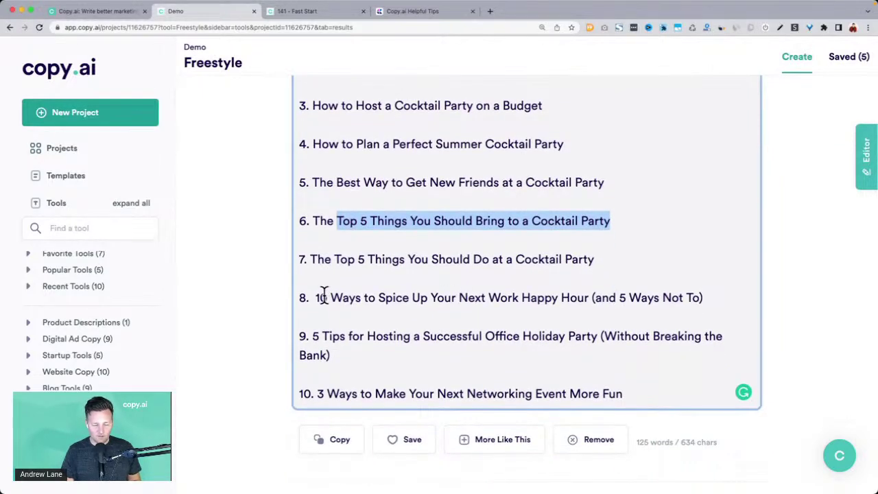
{"action": "scroll", "coordinate": [324, 293], "scroll_direction": "down", "scroll_amount": 3}
{"action": "left_click_drag", "start_coordinate": [318, 295], "coordinate": [634, 307]}
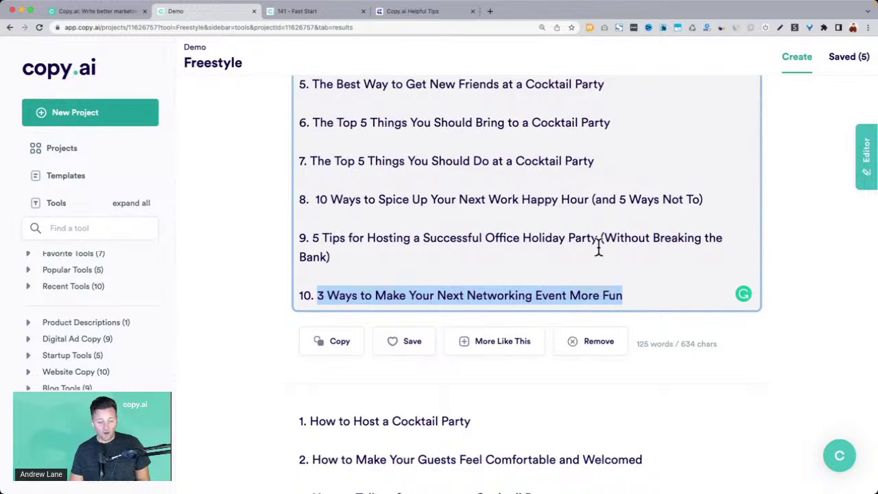
{"action": "scroll", "coordinate": [598, 247], "scroll_direction": "down", "scroll_amount": 8}
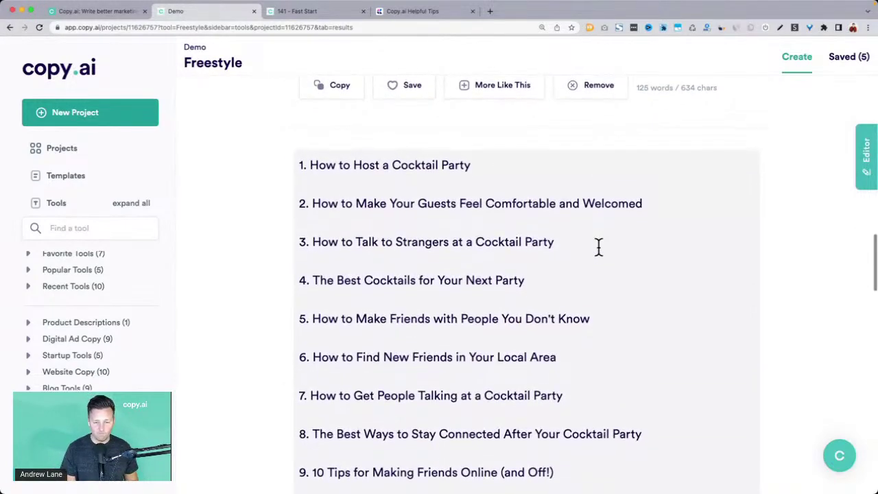
{"action": "scroll", "coordinate": [599, 247], "scroll_direction": "down", "scroll_amount": 12}
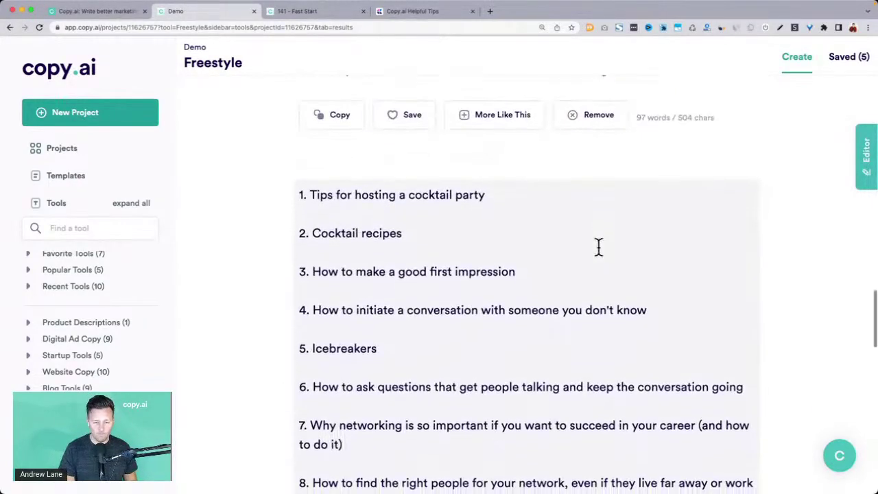
Change the content request to "A list of 10 icebreakers to help you connect with more people at your next business networking event"
{"action": "scroll", "coordinate": [599, 247], "scroll_direction": "up", "scroll_amount": 20}
{"action": "scroll", "coordinate": [598, 247], "scroll_direction": "up", "scroll_amount": 15}
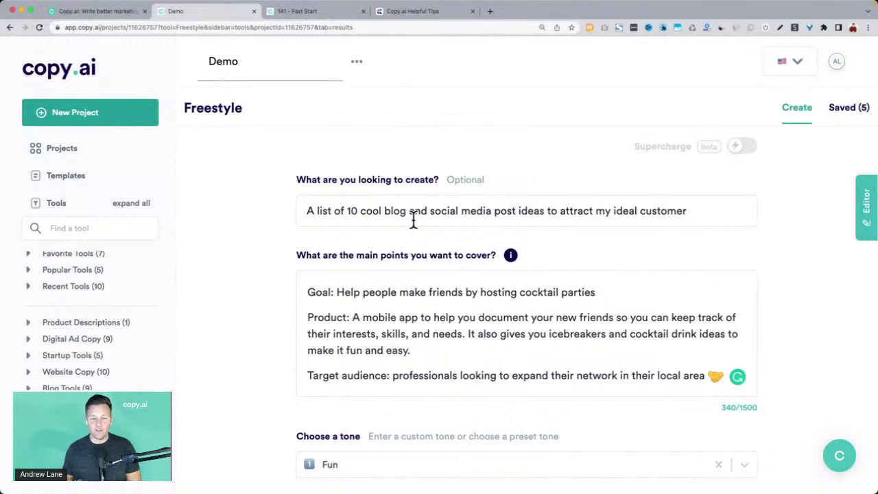
{"action": "left_click", "coordinate": [361, 210]}
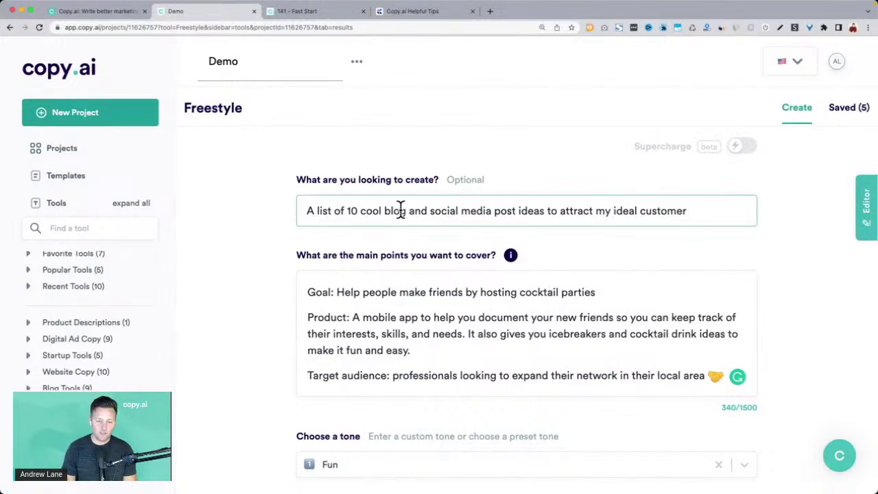
{"action": "key", "text": "shift+super+Right"}
{"action": "type", "text": "icebreakers to help you network"}
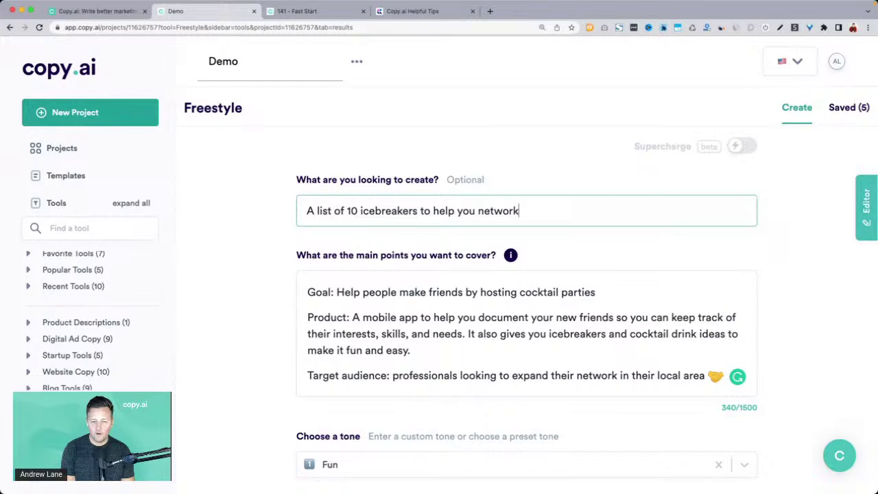
{"action": "left_click", "coordinate": [458, 211], "text": "shift"}
{"action": "type", "text": "you connect with more"}
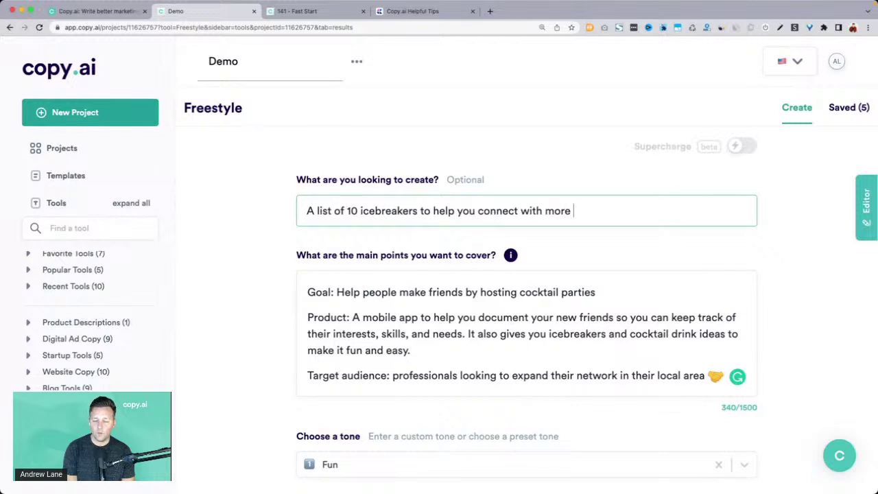
{"action": "type", "text": " people at your"}
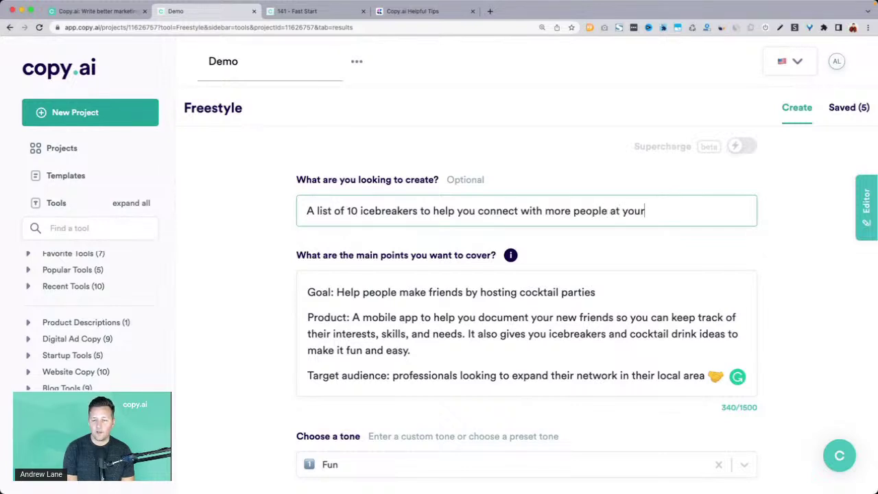
{"action": "type", "text": " next busienss net"}
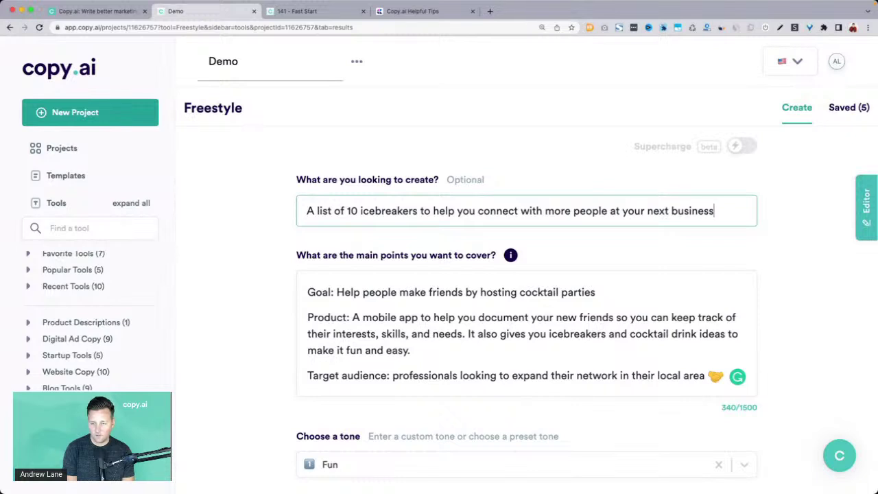
{"action": "type", "text": "working event"}
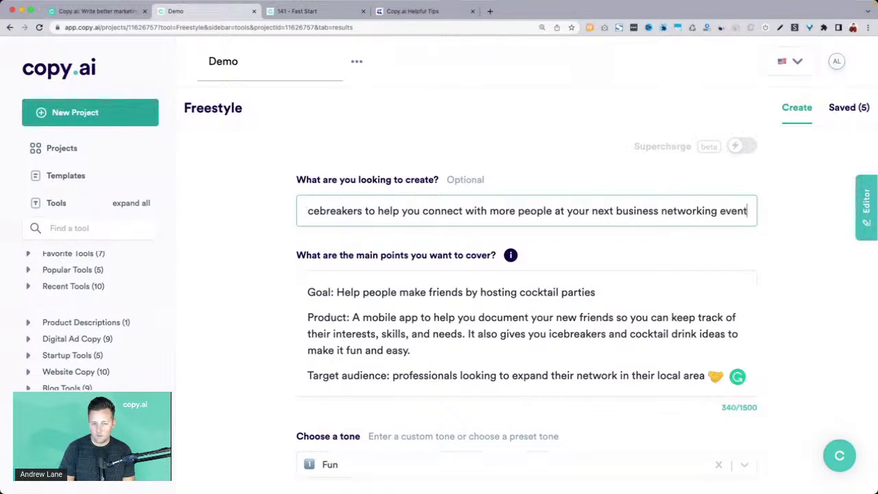
Remove the product paragraph from the main points and generate the content
{"action": "left_click", "coordinate": [395, 317]}
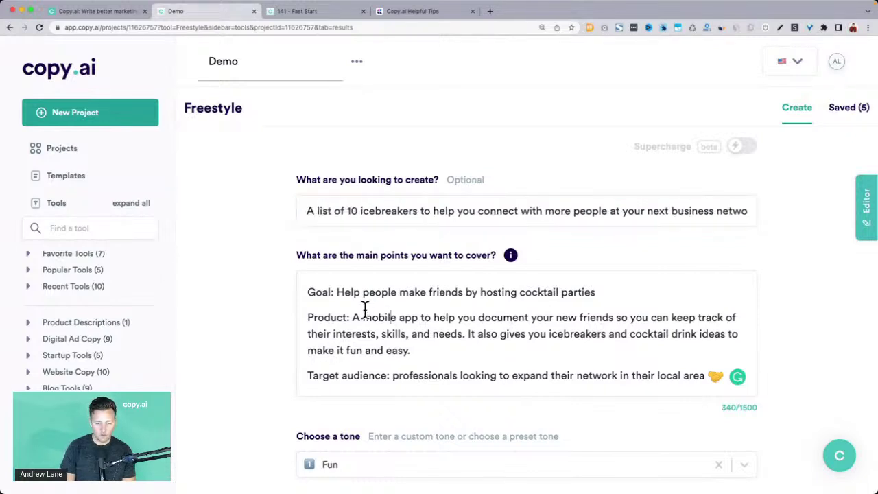
{"action": "triple_click", "coordinate": [325, 319]}
{"action": "key", "text": "BackSpace"}
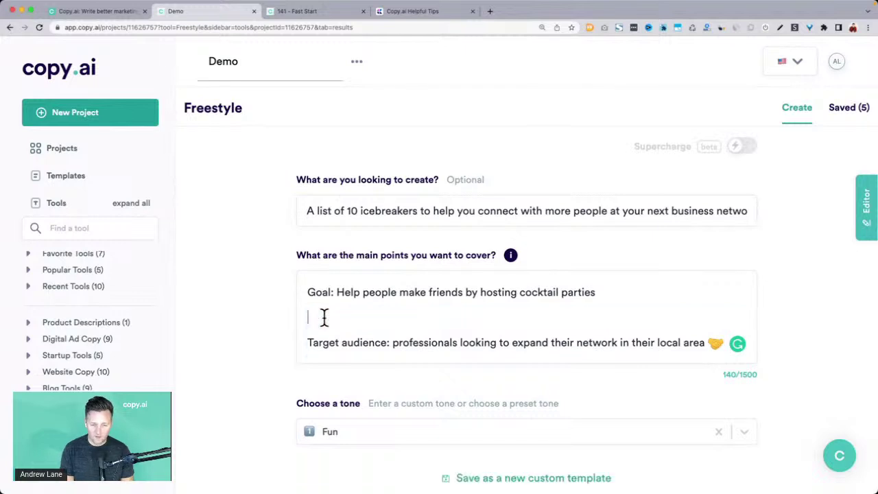
{"action": "key", "text": "BackSpace"}
{"action": "scroll", "coordinate": [270, 268], "scroll_direction": "down", "scroll_amount": 3}
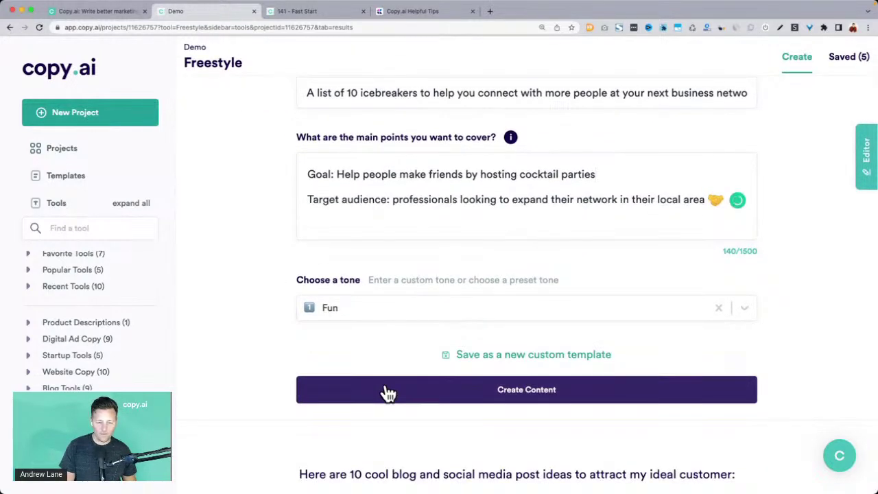
{"action": "left_click", "coordinate": [363, 394]}
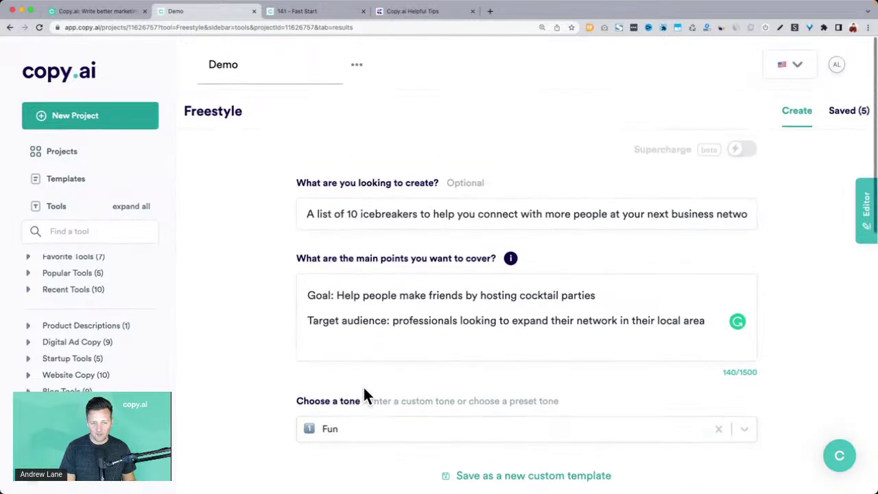
{"action": "left_click_drag", "start_coordinate": [317, 212], "coordinate": [415, 208]}
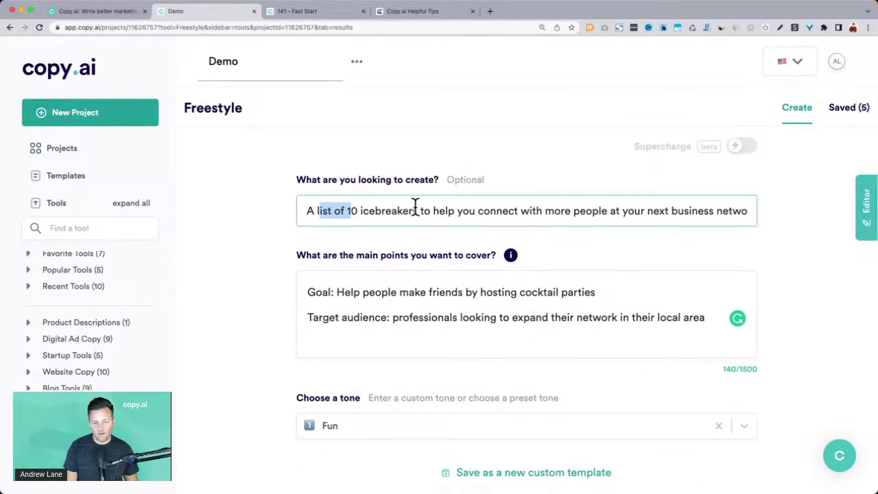
{"action": "scroll", "coordinate": [414, 205], "scroll_direction": "down", "scroll_amount": 5}
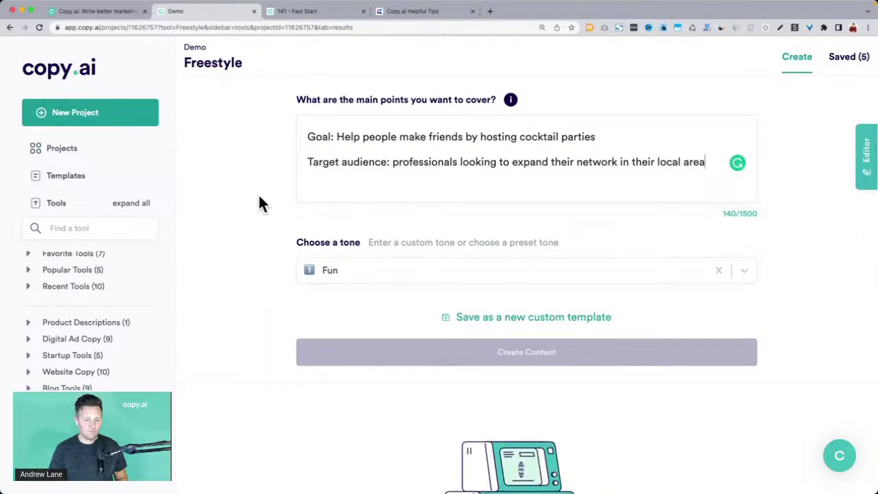
{"action": "scroll", "coordinate": [259, 204], "scroll_direction": "down", "scroll_amount": 1}
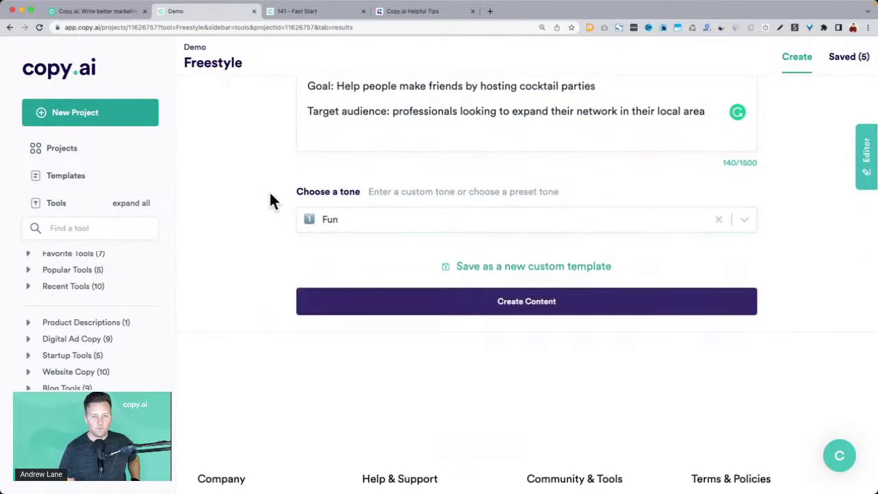
Examine the first five icebreakers in the newly generated list
{"action": "scroll", "coordinate": [270, 194], "scroll_direction": "down", "scroll_amount": 4}
{"action": "scroll", "coordinate": [269, 191], "scroll_direction": "down", "scroll_amount": 5}
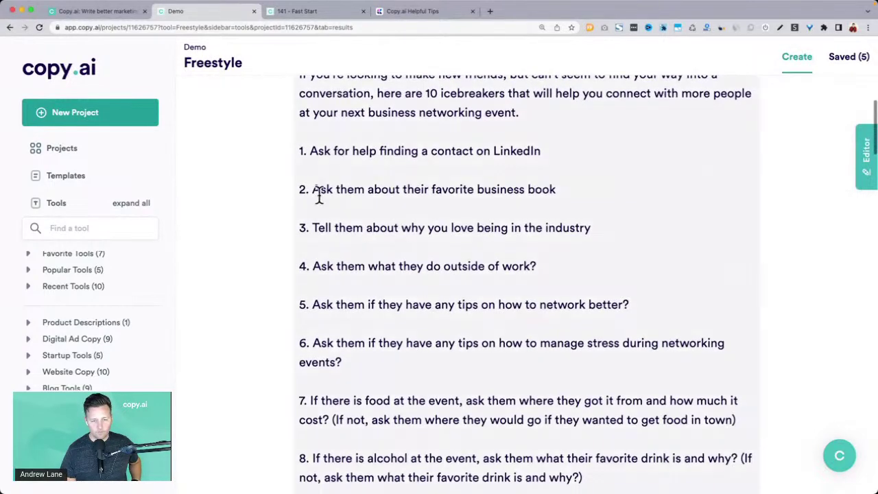
{"action": "triple_click", "coordinate": [406, 190]}
{"action": "scroll", "coordinate": [405, 190], "scroll_direction": "down", "scroll_amount": 1}
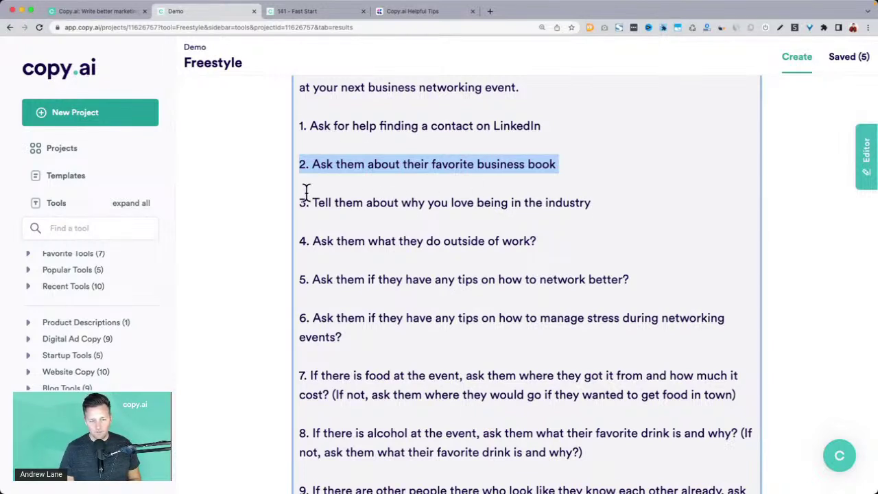
{"action": "left_click_drag", "start_coordinate": [313, 199], "coordinate": [619, 206]}
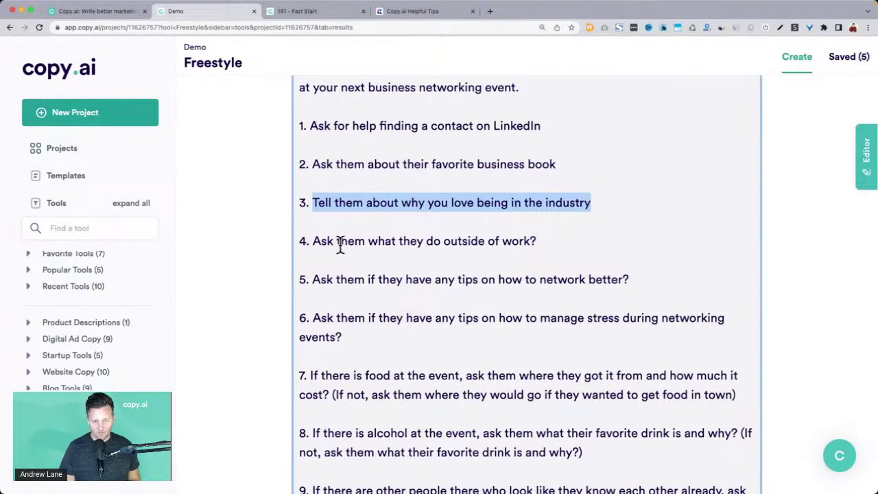
{"action": "left_click_drag", "start_coordinate": [337, 241], "coordinate": [549, 245]}
{"action": "left_click_drag", "start_coordinate": [313, 279], "coordinate": [598, 279]}
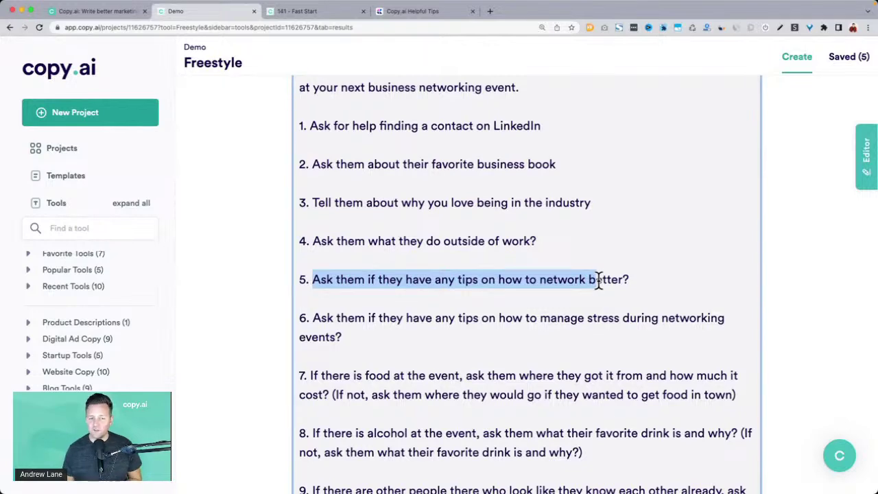
Copy the entire first generated icebreaker list into the editor document, below the existing text
{"action": "left_click", "coordinate": [597, 280]}
{"action": "key", "text": "super+a"}
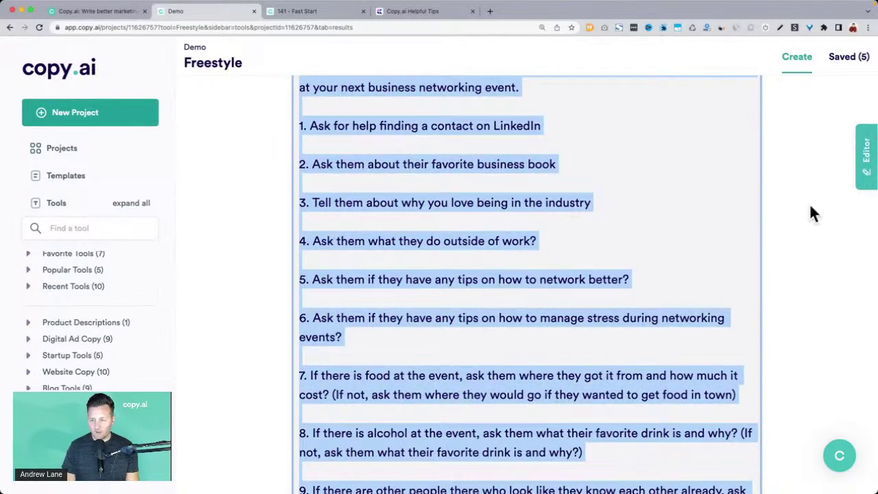
{"action": "left_click", "coordinate": [869, 159]}
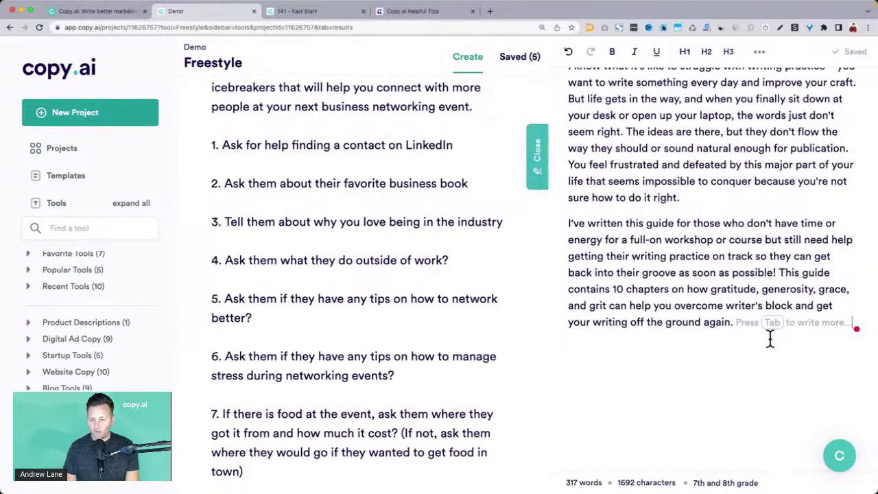
{"action": "key", "text": "Return"}
{"action": "key", "text": "Return"}
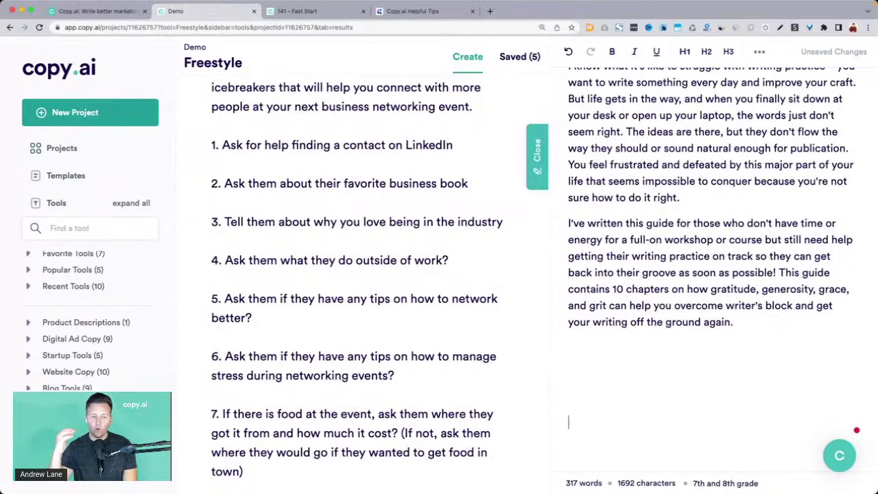
{"action": "left_click", "coordinate": [599, 424]}
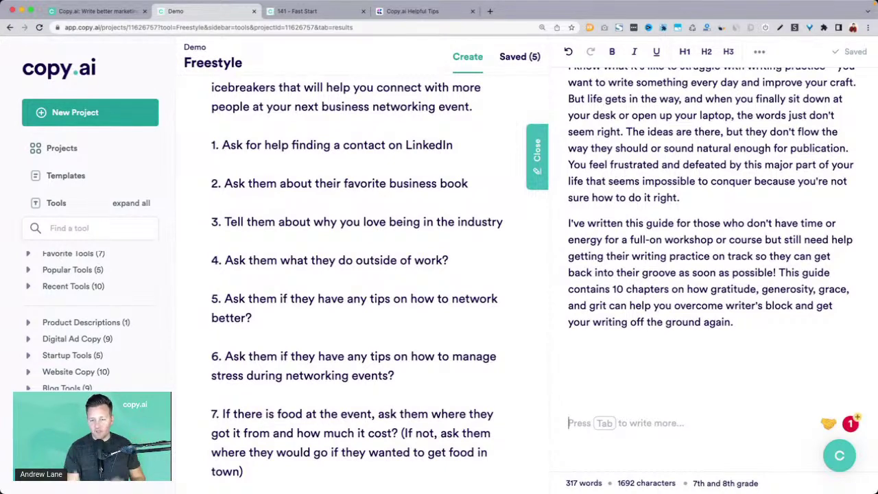
{"action": "scroll", "coordinate": [770, 337], "scroll_direction": "up", "scroll_amount": 5}
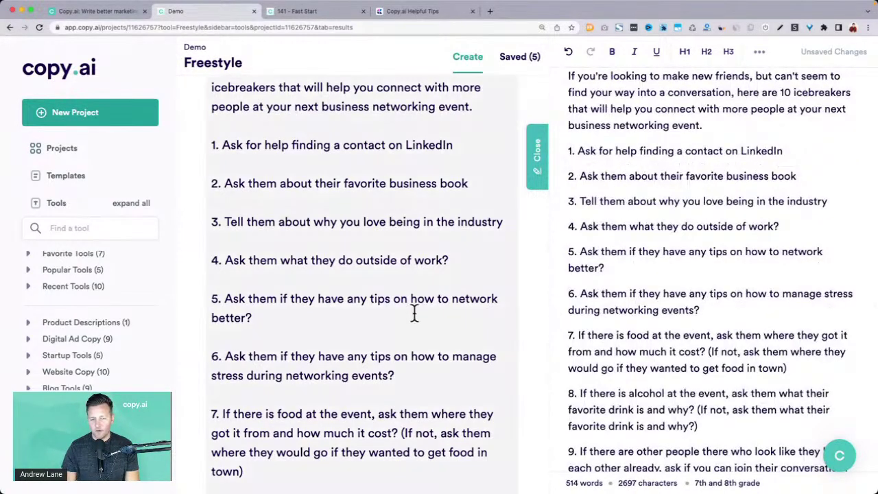
Copy the content request text into a new line above the icebreaker introduction in the editor and format it as Heading 1
{"action": "scroll", "coordinate": [418, 322], "scroll_direction": "up", "scroll_amount": 10}
{"action": "scroll", "coordinate": [278, 236], "scroll_direction": "down", "scroll_amount": 2}
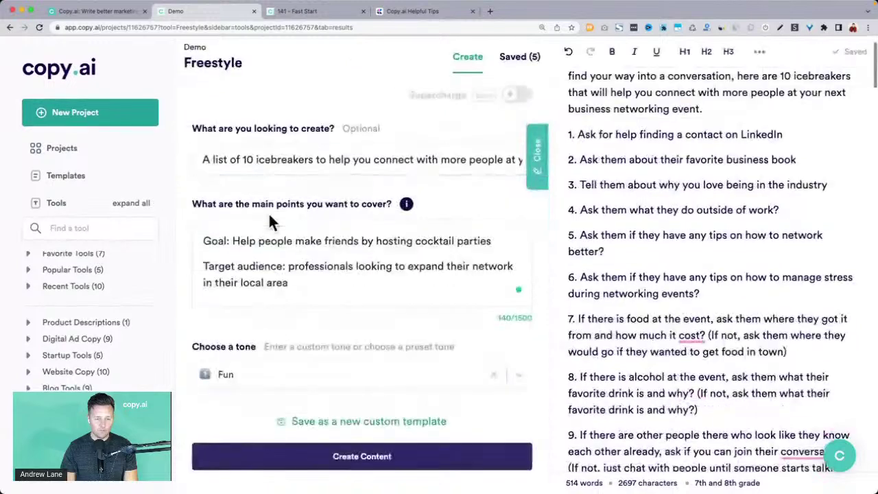
{"action": "triple_click", "coordinate": [278, 161]}
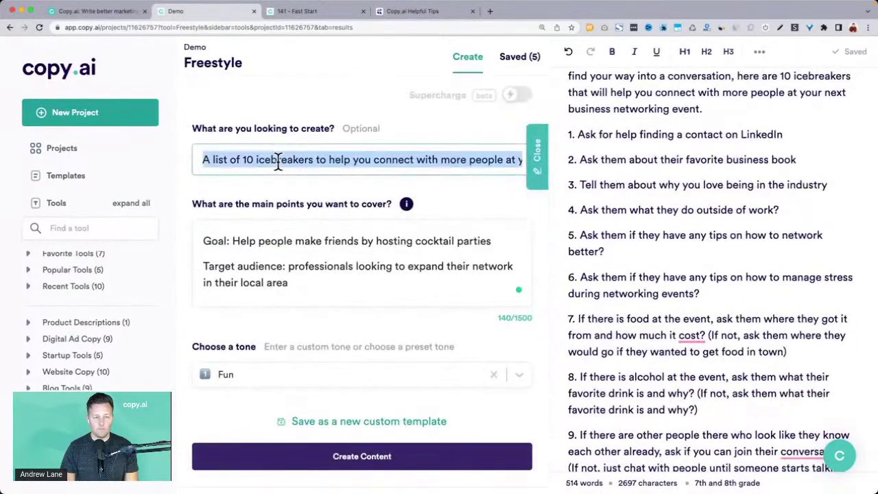
{"action": "left_click", "coordinate": [654, 194]}
{"action": "scroll", "coordinate": [672, 184], "scroll_direction": "up", "scroll_amount": 2}
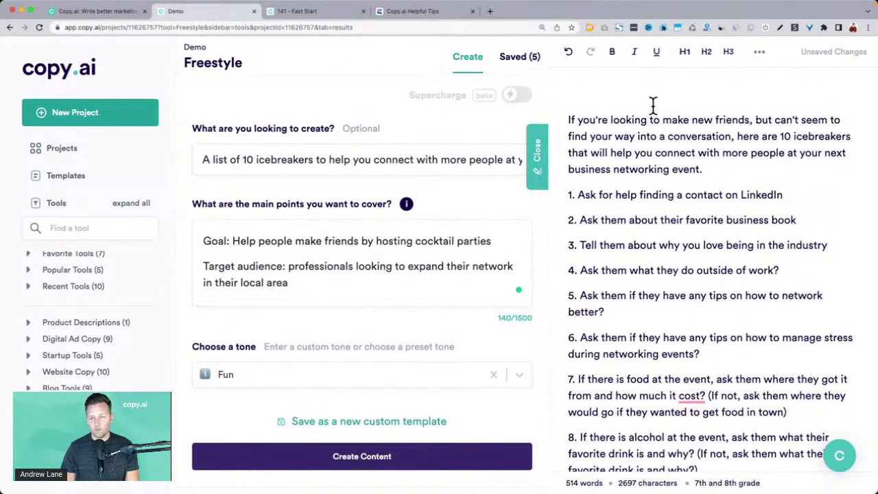
{"action": "left_click", "coordinate": [575, 118]}
{"action": "key", "text": "Return"}
{"action": "key", "text": "Up"}
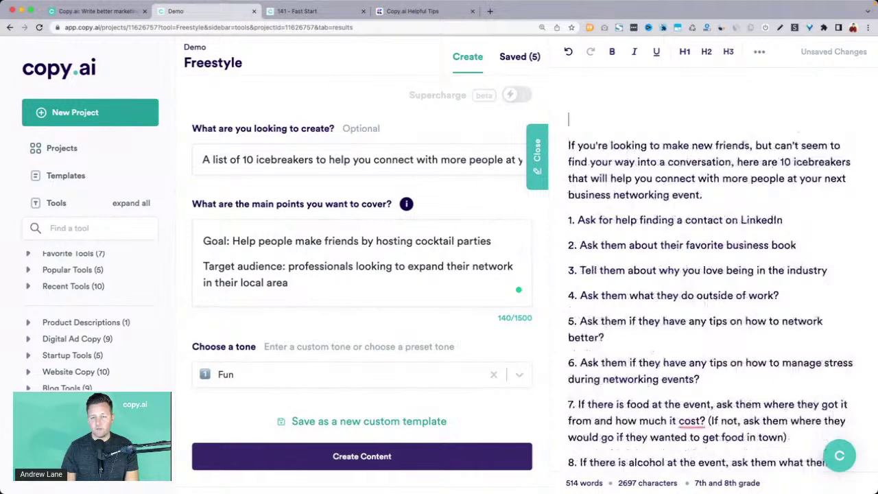
{"action": "type", "text": "A list of 10 icebreakers to help you connect with more people at your next business networking event"}
{"action": "key", "text": "super+alt+1"}
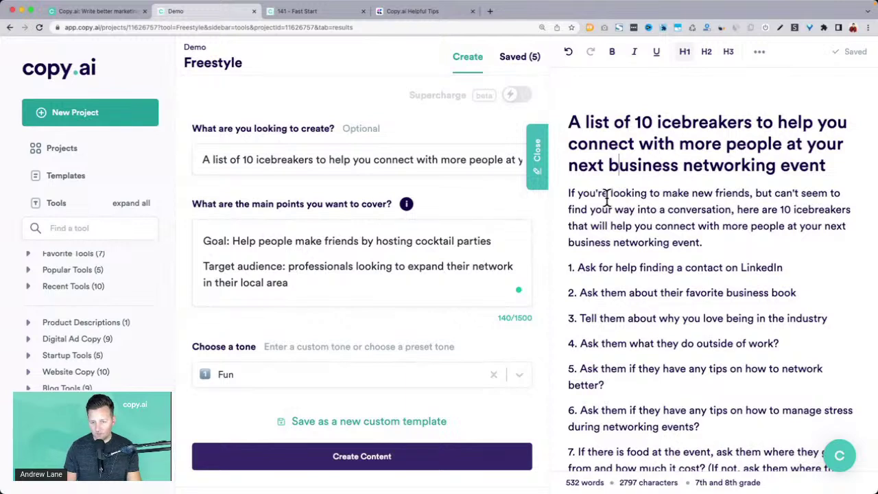
Delete the first icebreaker, about finding a contact on LinkedIn, from the list in the editor
{"action": "left_click", "coordinate": [829, 268]}
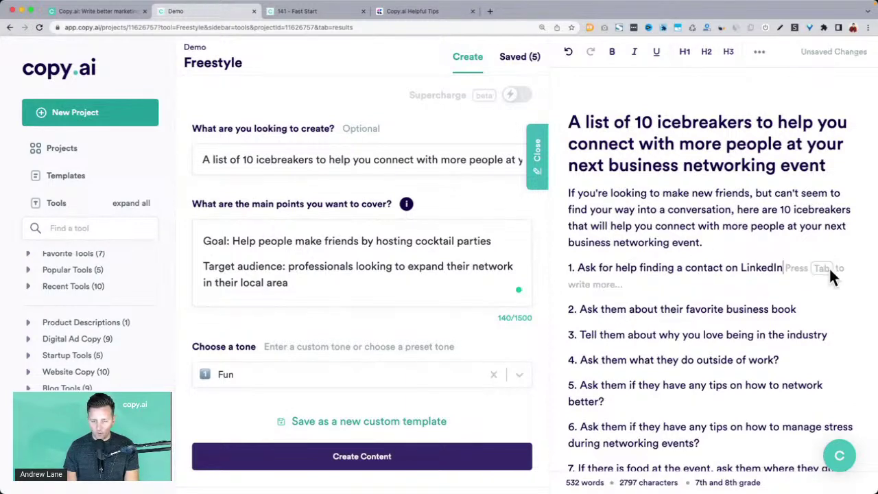
{"action": "triple_click", "coordinate": [829, 267]}
{"action": "key", "text": "BackSpace"}
{"action": "key", "text": "BackSpace"}
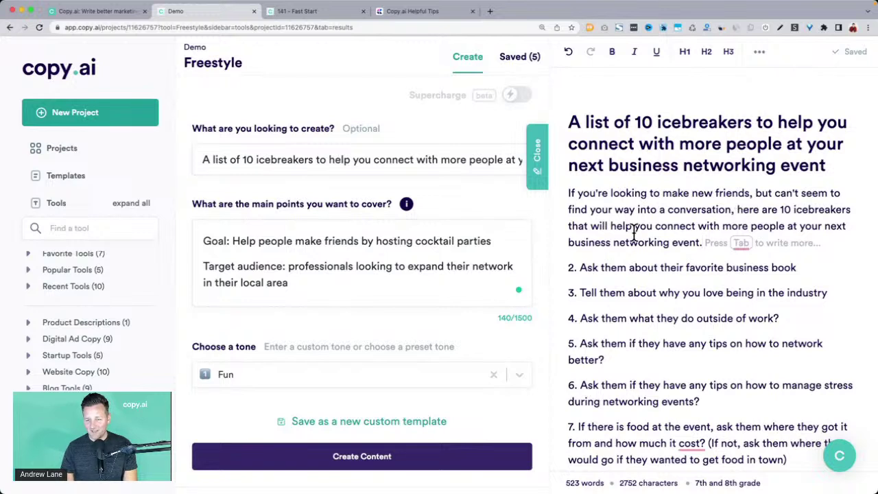
{"action": "left_click", "coordinate": [599, 267]}
{"action": "left_click", "coordinate": [579, 268]}
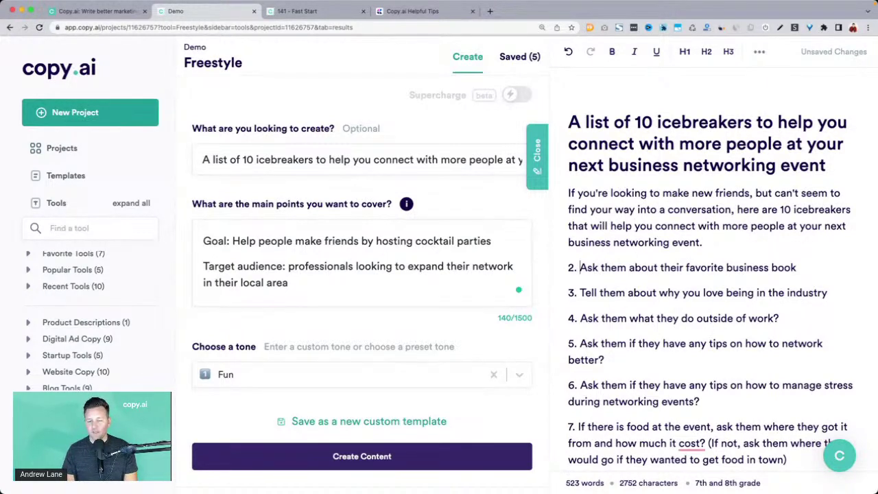
Copy the article heading from the editor and change the content request to "A section of a blog article"
{"action": "triple_click", "coordinate": [620, 146]}
{"action": "key", "text": "super+c"}
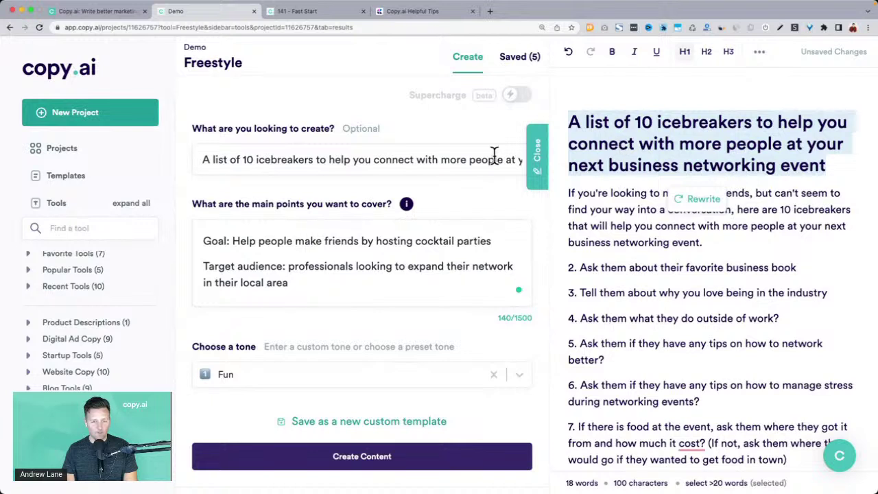
{"action": "triple_click", "coordinate": [382, 165]}
{"action": "type", "text": "A section of"}
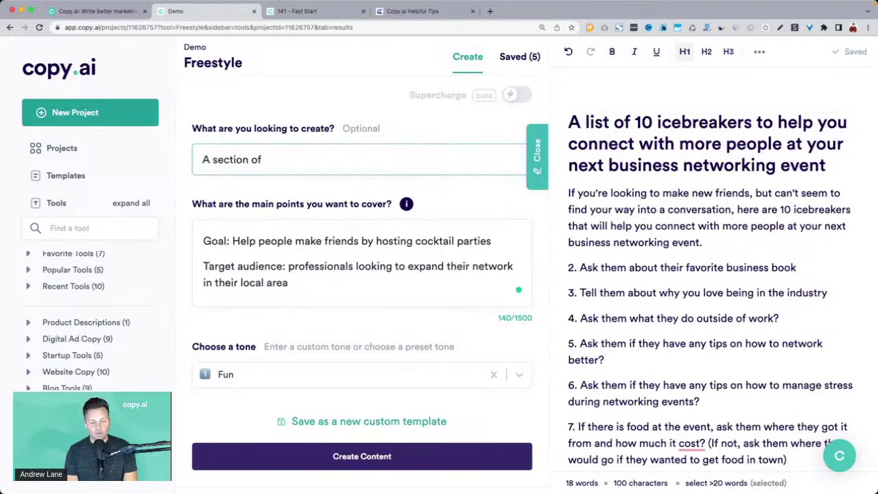
{"action": "type", "text": " a blog article"}
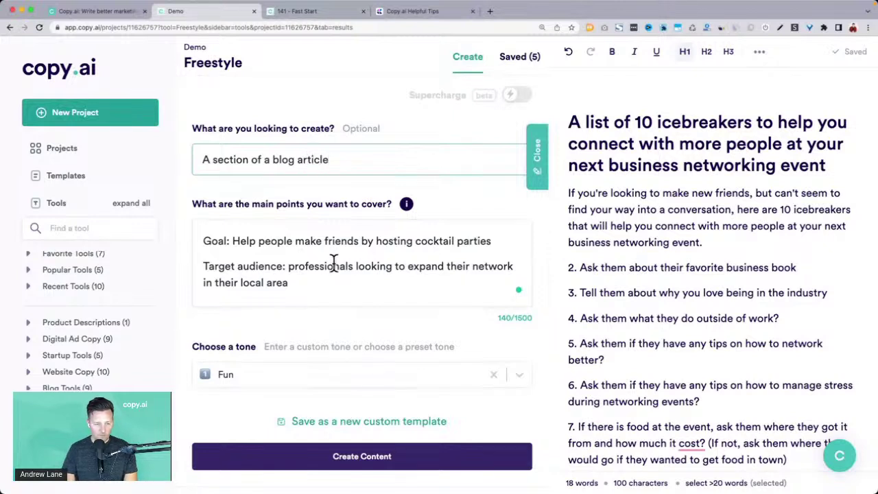
Replace the goal line in the main points with "Blog topic:" followed by the copied article heading
{"action": "triple_click", "coordinate": [318, 262]}
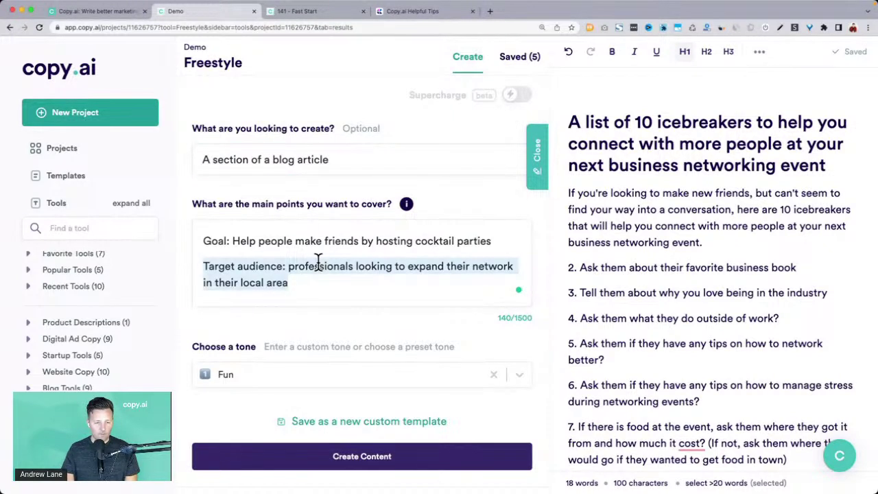
{"action": "left_click", "coordinate": [205, 238]}
{"action": "triple_click", "coordinate": [204, 238]}
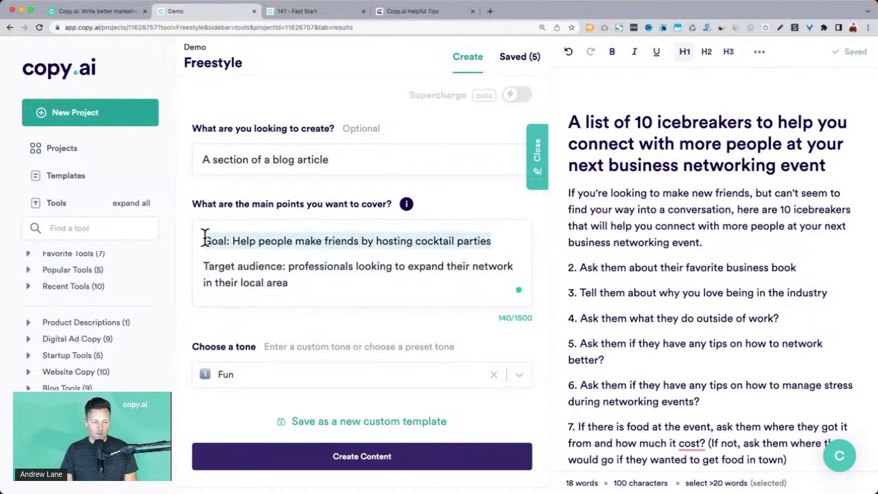
{"action": "type", "text": "Zbl"}
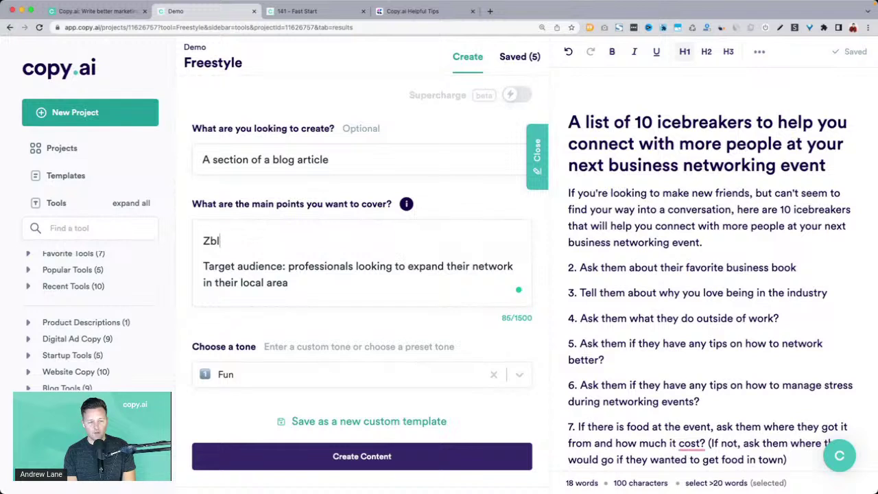
{"action": "type", "text": "ocBlog topic:"}
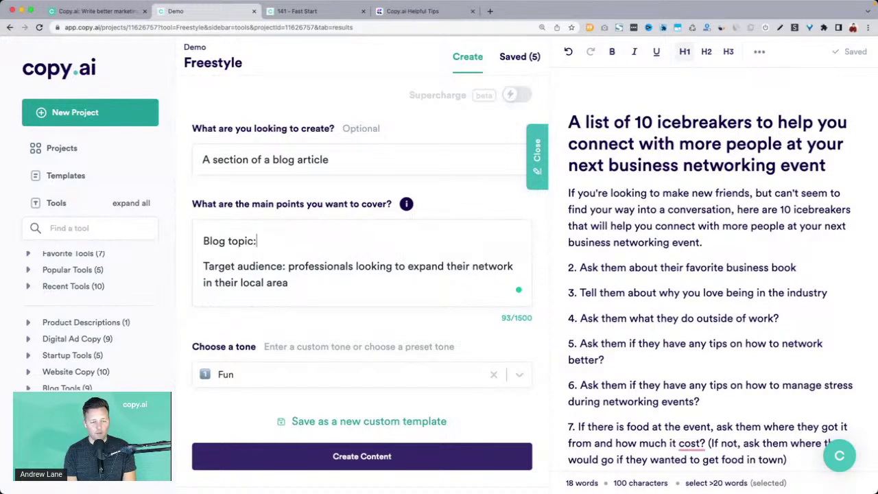
{"action": "key", "text": "super+v"}
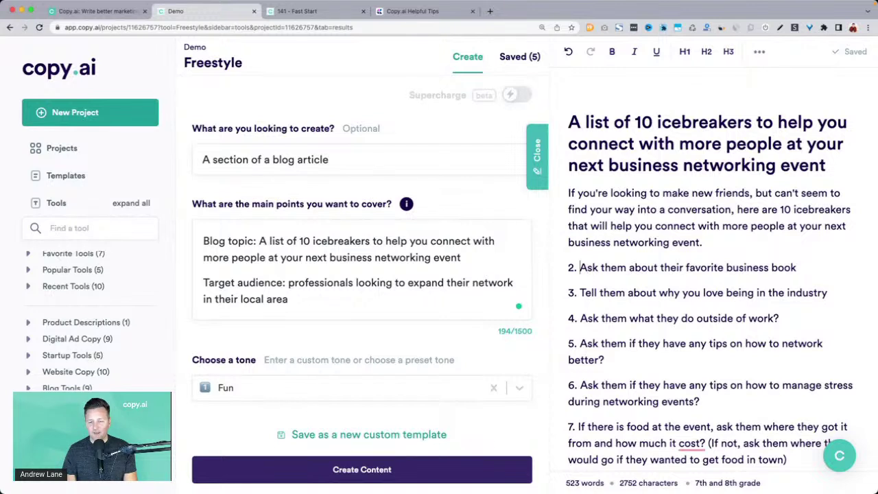
Add the line "Section topic: Ask them about their favorite business book" below the blog topic, copying the icebreaker from the editor
{"action": "triple_click", "coordinate": [581, 268]}
{"action": "key", "text": "ctrl+c"}
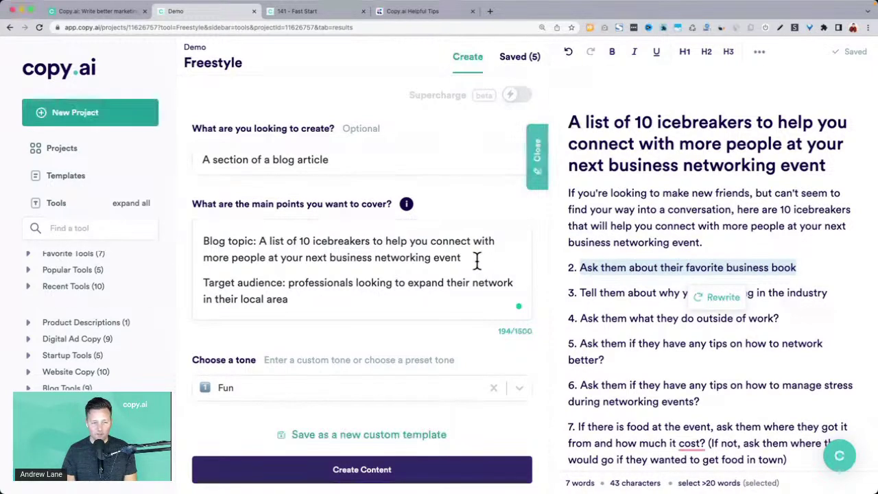
{"action": "left_click", "coordinate": [486, 263]}
{"action": "key", "text": "Return"}
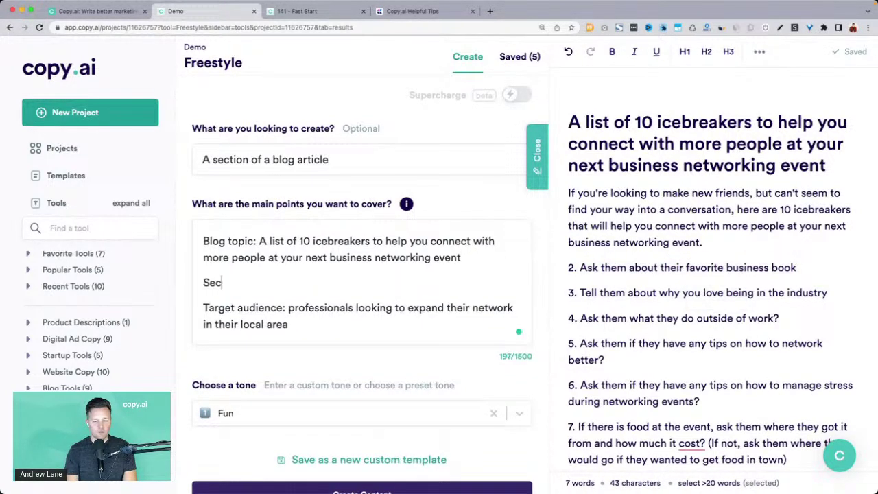
{"action": "type", "text": "Section topic:"}
{"action": "key", "text": "ctrl+v"}
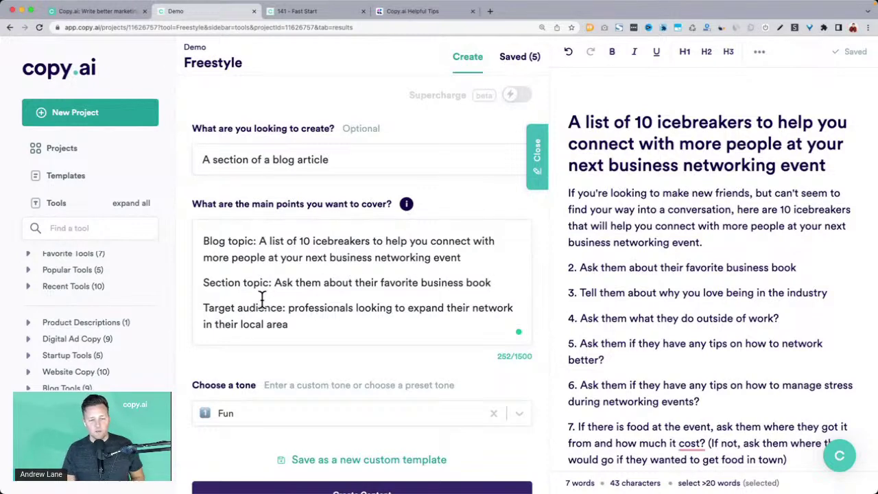
Set the tone to Helpful And Friendly and generate the blog section content
{"action": "scroll", "coordinate": [309, 292], "scroll_direction": "down", "scroll_amount": 2}
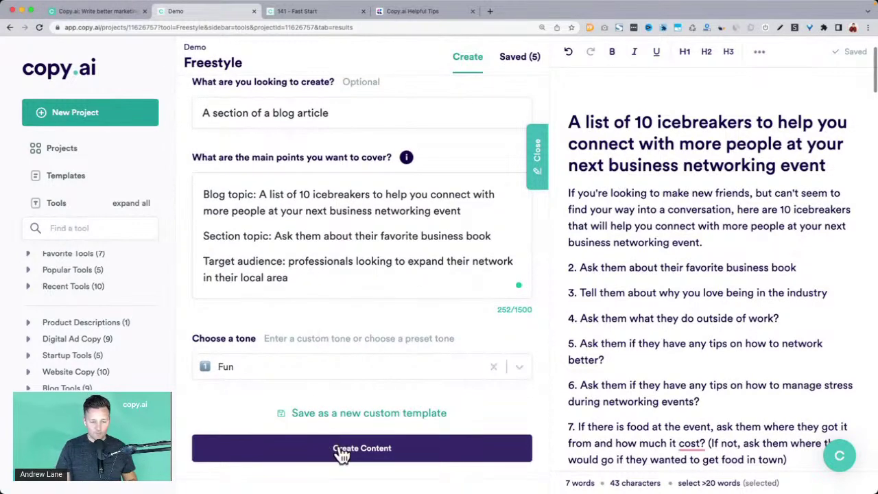
{"action": "left_click", "coordinate": [346, 364]}
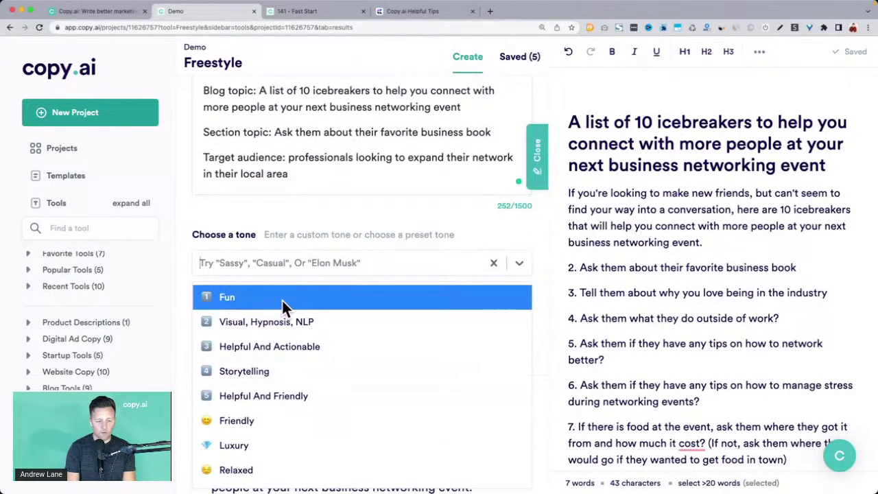
{"action": "left_click", "coordinate": [273, 392]}
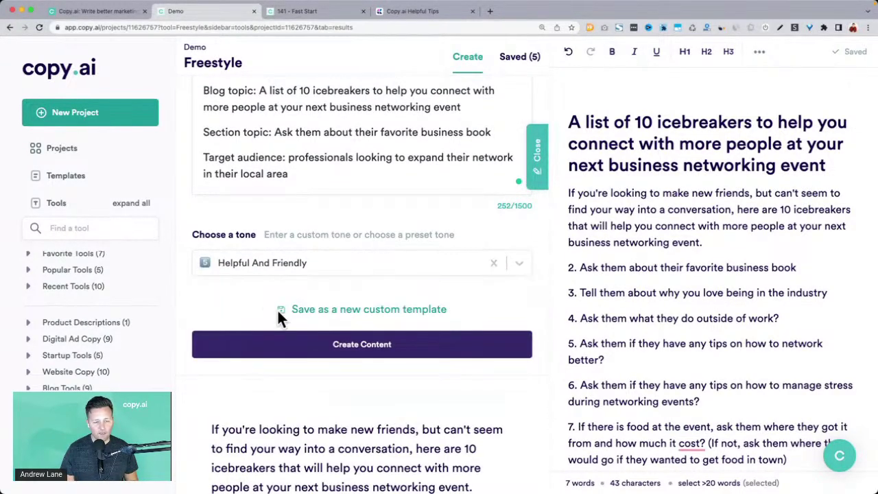
{"action": "left_click", "coordinate": [335, 345]}
Examine the first generated blog section about favorite business books and continue to the second result
{"action": "scroll", "coordinate": [351, 196], "scroll_direction": "up", "scroll_amount": 3}
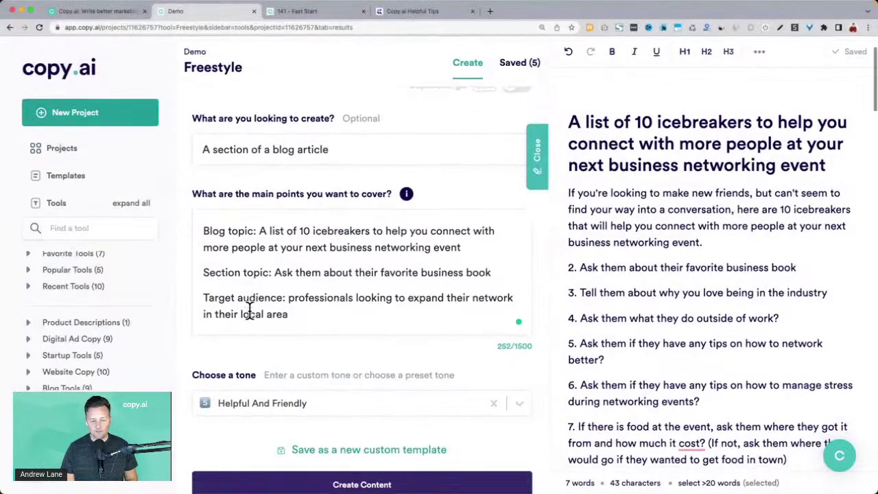
{"action": "scroll", "coordinate": [254, 312], "scroll_direction": "down", "scroll_amount": 3}
{"action": "scroll", "coordinate": [249, 316], "scroll_direction": "down", "scroll_amount": 5}
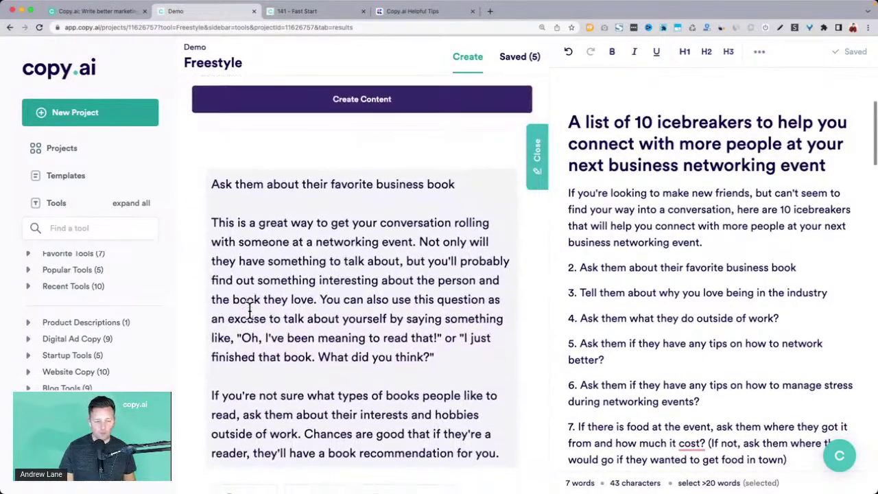
{"action": "left_click_drag", "start_coordinate": [212, 156], "coordinate": [505, 389]}
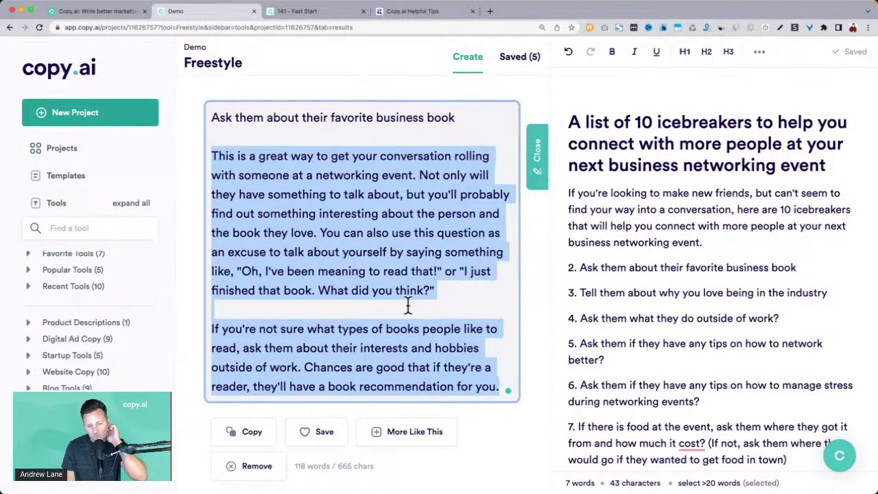
{"action": "scroll", "coordinate": [408, 306], "scroll_direction": "down", "scroll_amount": 5}
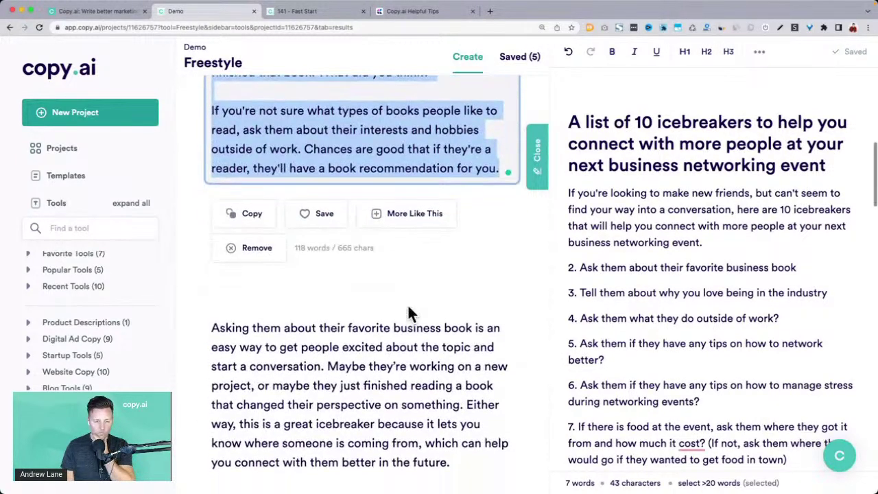
Copy the second generated section, then format the favorite business book icebreaker as an H3 heading without its number
{"action": "left_click_drag", "start_coordinate": [212, 170], "coordinate": [341, 363]}
{"action": "key", "text": "super+c"}
{"action": "left_click", "coordinate": [826, 266]}
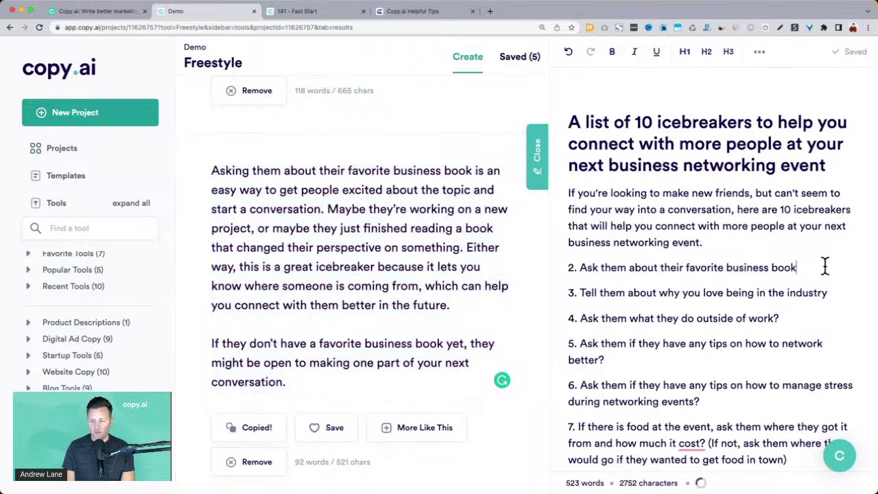
{"action": "key", "text": "super+alt+3"}
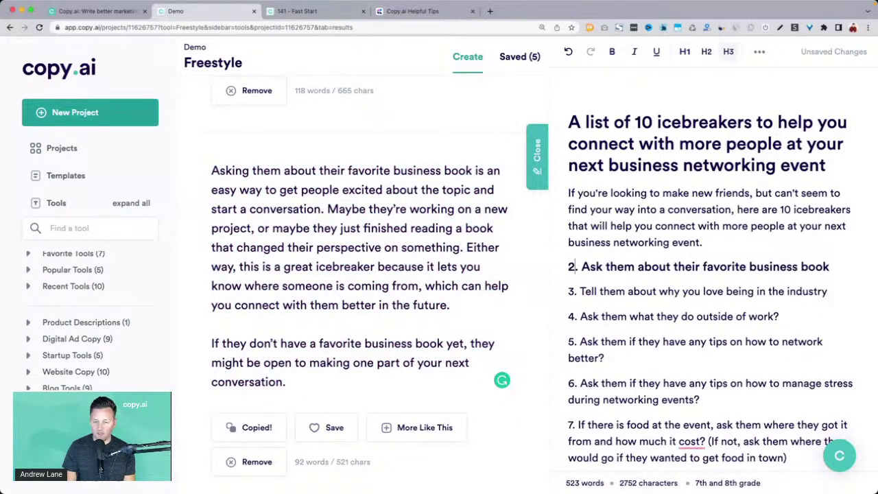
{"action": "key", "text": "BackSpace"}
{"action": "key", "text": "BackSpace"}
{"action": "key", "text": "BackSpace"}
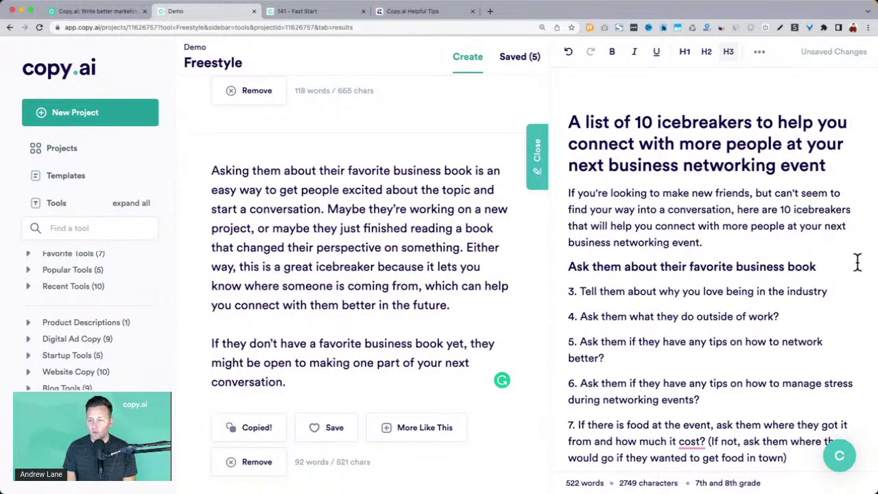
Insert the copied section below the favorite business book heading, redoing the paste so that all of it is body text
{"action": "key", "text": "Return"}
{"action": "key", "text": "Return"}
{"action": "key", "text": "super+v"}
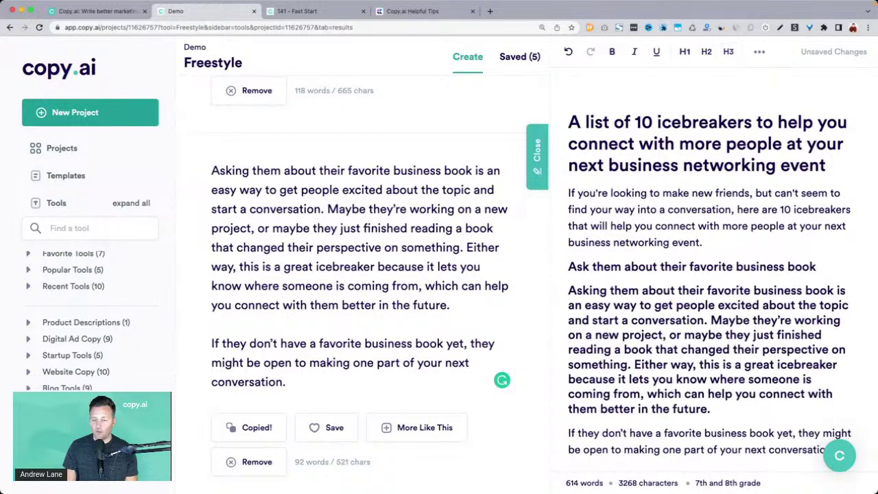
{"action": "key", "text": "super+z"}
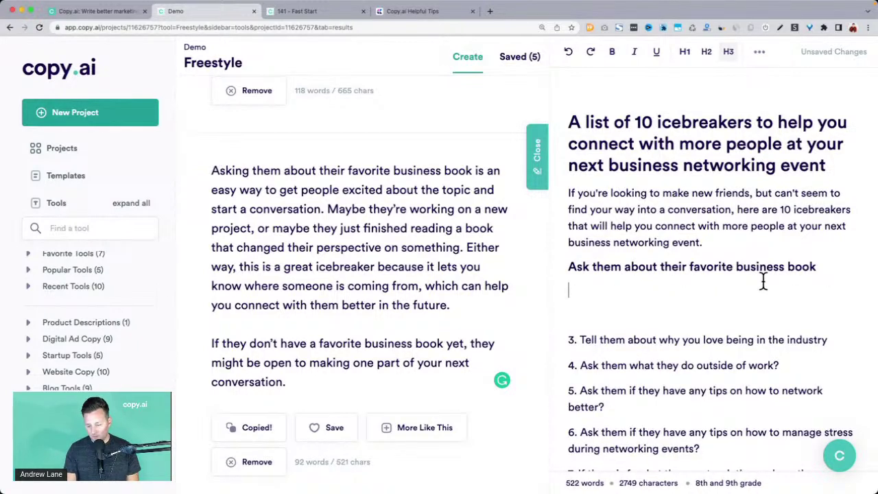
{"action": "key", "text": "Return"}
{"action": "key", "text": "super+v"}
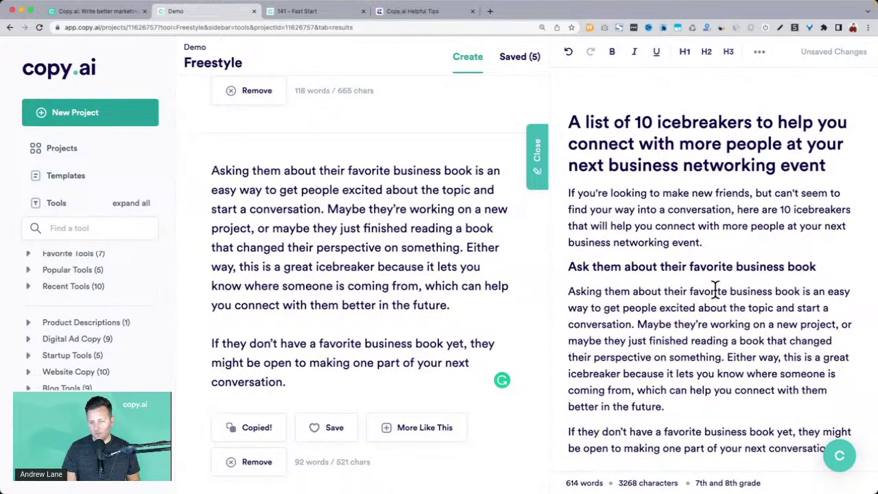
Delete the two pasted paragraphs below the favorite business book heading, keeping an empty line there
{"action": "scroll", "coordinate": [715, 288], "scroll_direction": "down", "scroll_amount": 3}
{"action": "left_click", "coordinate": [570, 200]}
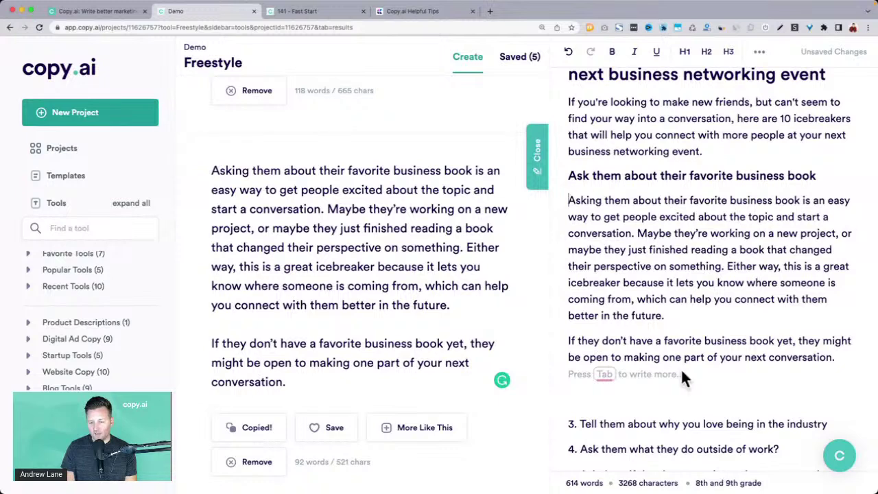
{"action": "left_click", "coordinate": [844, 356], "text": "shift"}
{"action": "key", "text": "BackSpace"}
Examine the third generated section on favorite business books and continue to the fourth result
{"action": "scroll", "coordinate": [334, 281], "scroll_direction": "down", "scroll_amount": 4}
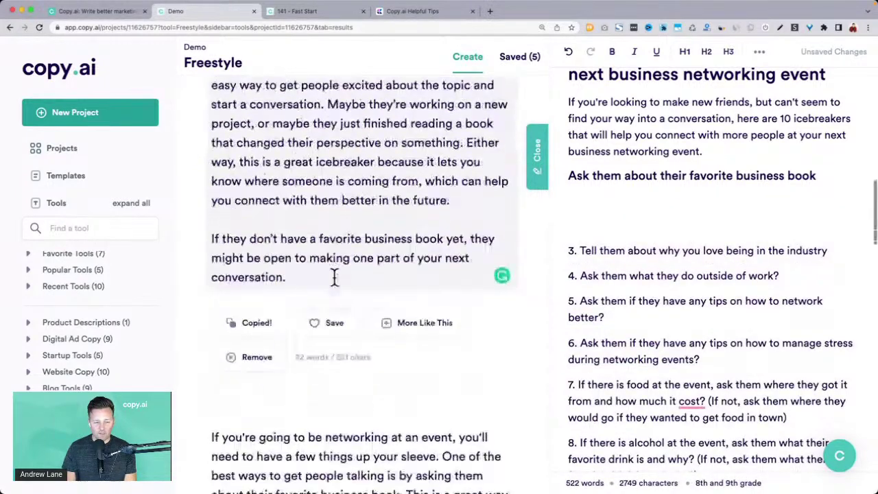
{"action": "scroll", "coordinate": [335, 281], "scroll_direction": "down", "scroll_amount": 3}
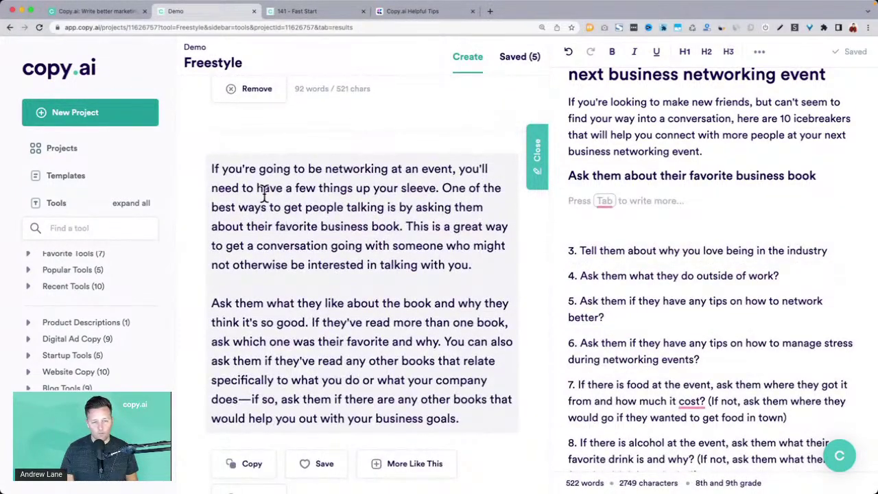
{"action": "left_click_drag", "start_coordinate": [213, 169], "coordinate": [472, 416]}
{"action": "scroll", "coordinate": [455, 374], "scroll_direction": "down", "scroll_amount": 6}
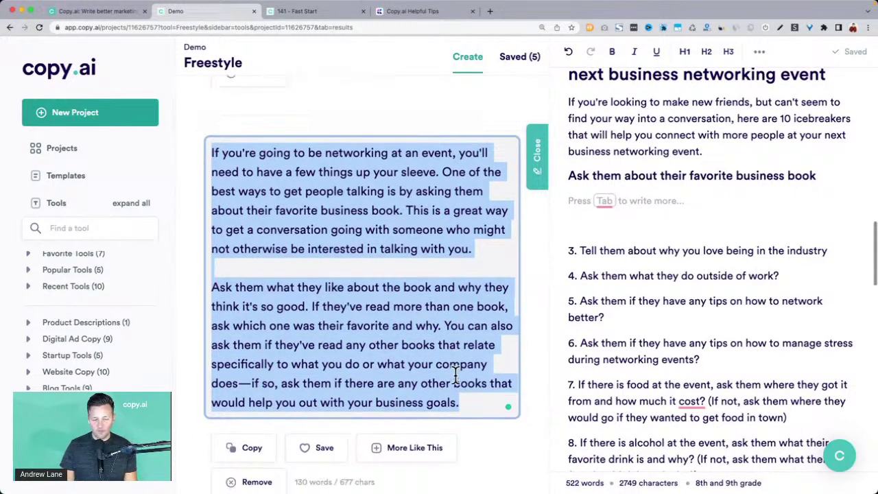
{"action": "scroll", "coordinate": [455, 374], "scroll_direction": "down", "scroll_amount": 1}
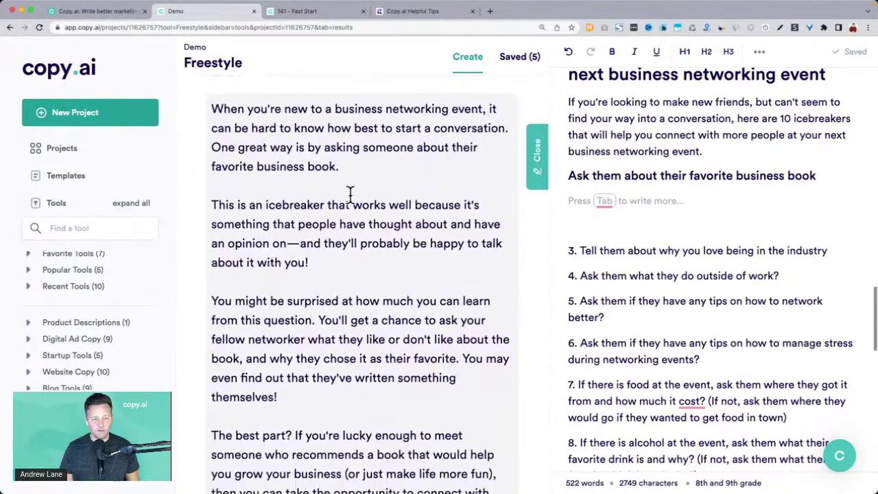
Copy the whole generated section starting "When you're new to a business networking event" into the article below the favorite business book heading
{"action": "left_click_drag", "start_coordinate": [212, 109], "coordinate": [470, 442]}
{"action": "scroll", "coordinate": [337, 263], "scroll_direction": "down", "scroll_amount": 2}
{"action": "scroll", "coordinate": [313, 255], "scroll_direction": "down", "scroll_amount": 1}
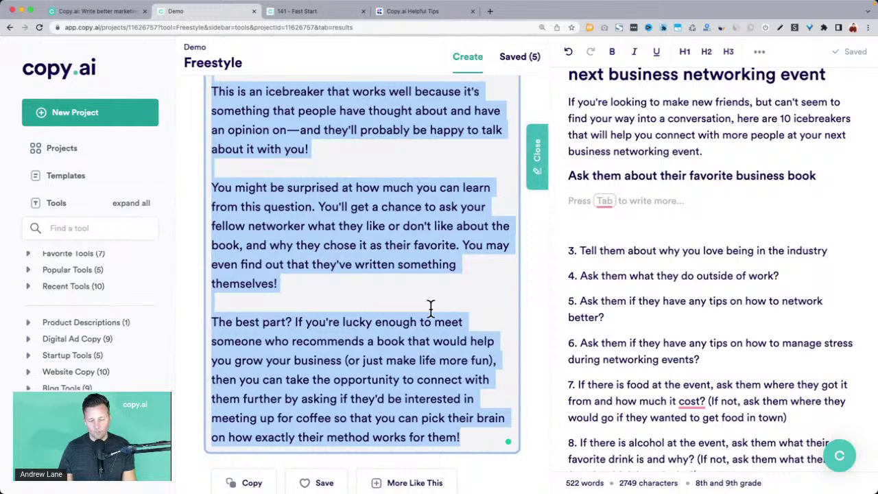
{"action": "key", "text": "super+c"}
{"action": "left_click", "coordinate": [691, 209]}
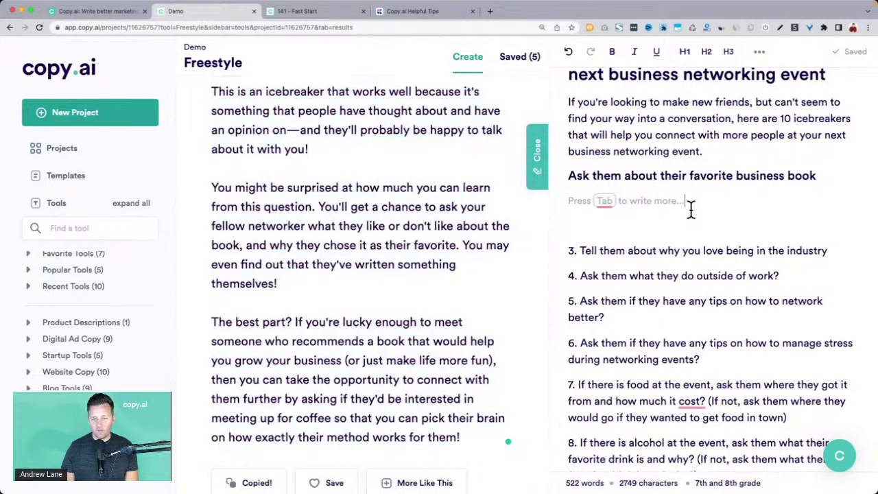
{"action": "key", "text": "super+v"}
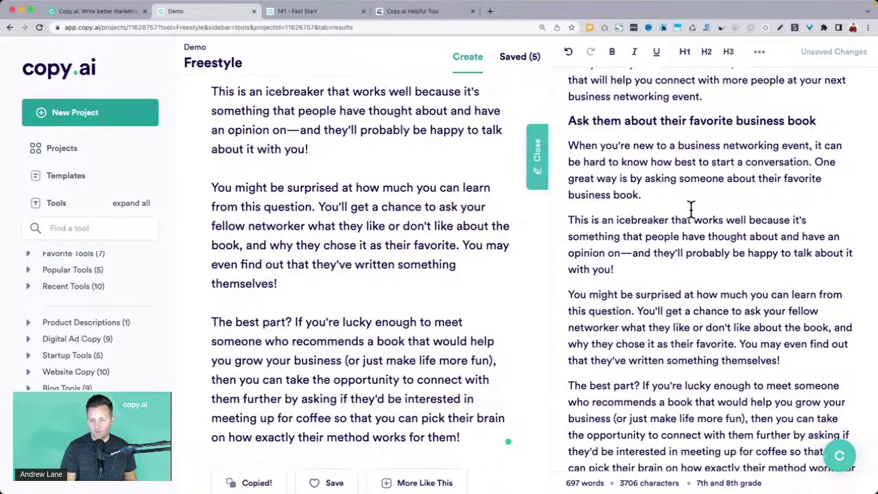
Review the article draft from its title and introduction through the section on asking about a favorite business book
{"action": "scroll", "coordinate": [683, 183], "scroll_direction": "up", "scroll_amount": 5}
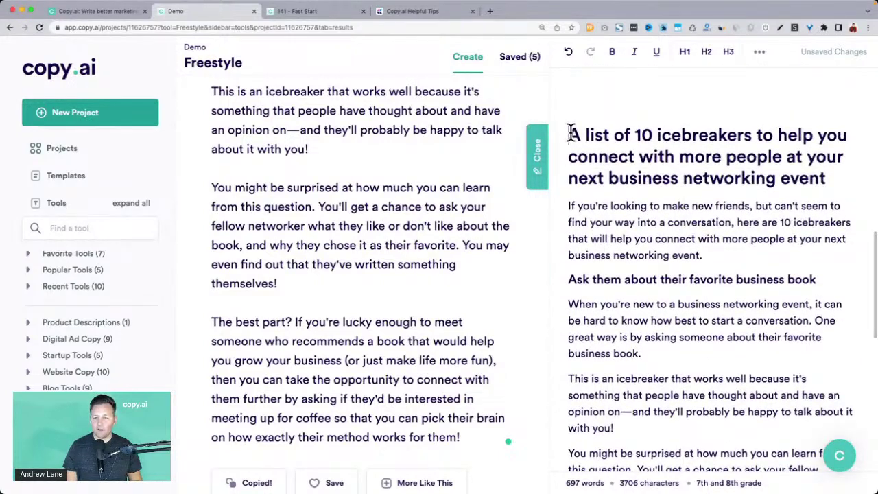
{"action": "left_click_drag", "start_coordinate": [569, 134], "coordinate": [770, 184]}
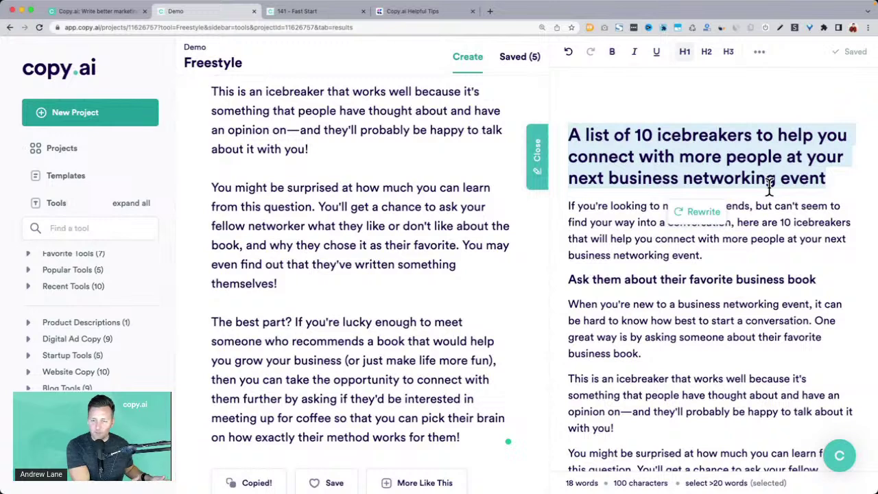
{"action": "triple_click", "coordinate": [606, 221]}
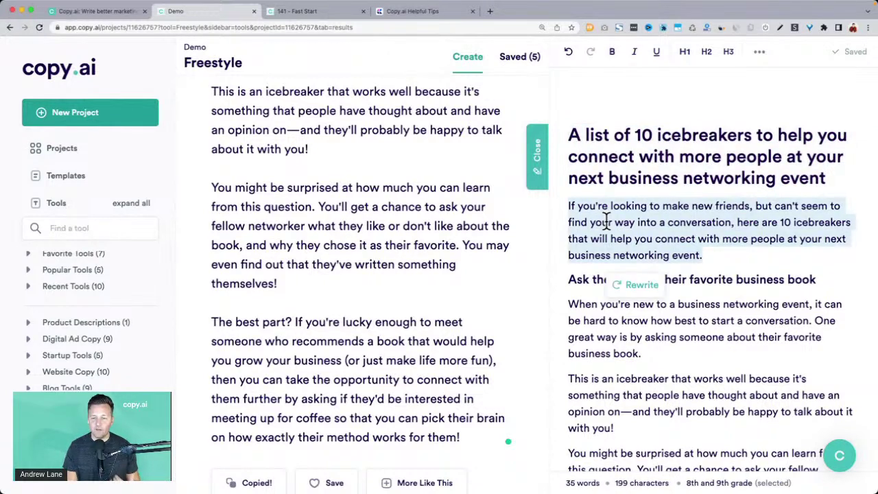
{"action": "scroll", "coordinate": [714, 232], "scroll_direction": "down", "scroll_amount": 3}
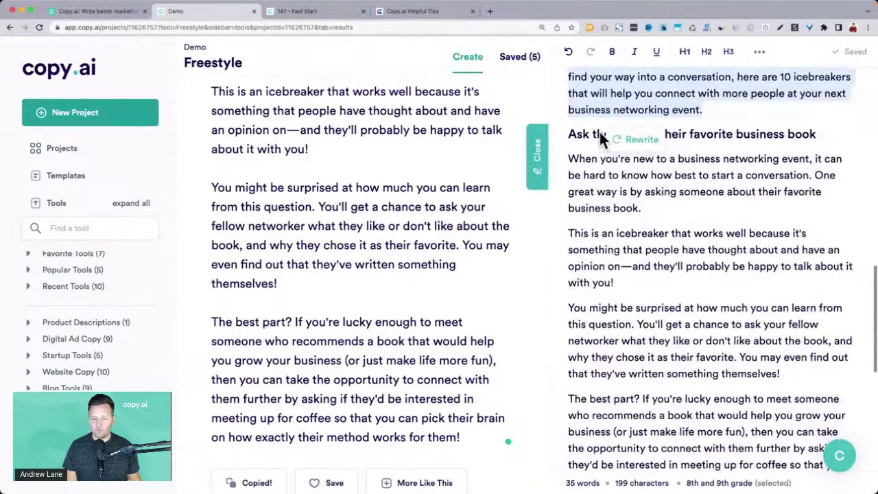
{"action": "triple_click", "coordinate": [583, 130]}
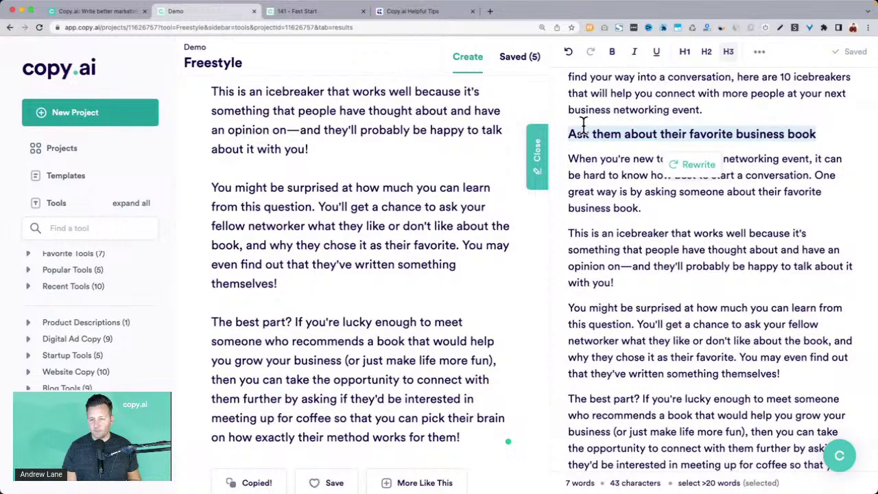
{"action": "scroll", "coordinate": [583, 129], "scroll_direction": "down", "scroll_amount": 1}
{"action": "left_click_drag", "start_coordinate": [571, 130], "coordinate": [638, 277]}
{"action": "scroll", "coordinate": [638, 276], "scroll_direction": "down", "scroll_amount": 5}
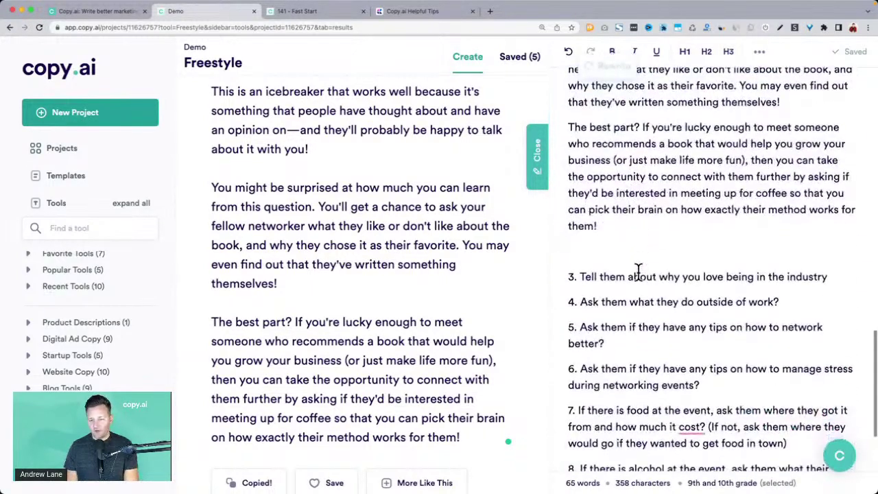
Copy the text of list item 3, remove its number, format it as an H3 heading and add blank lines below it
{"action": "left_click", "coordinate": [580, 276]}
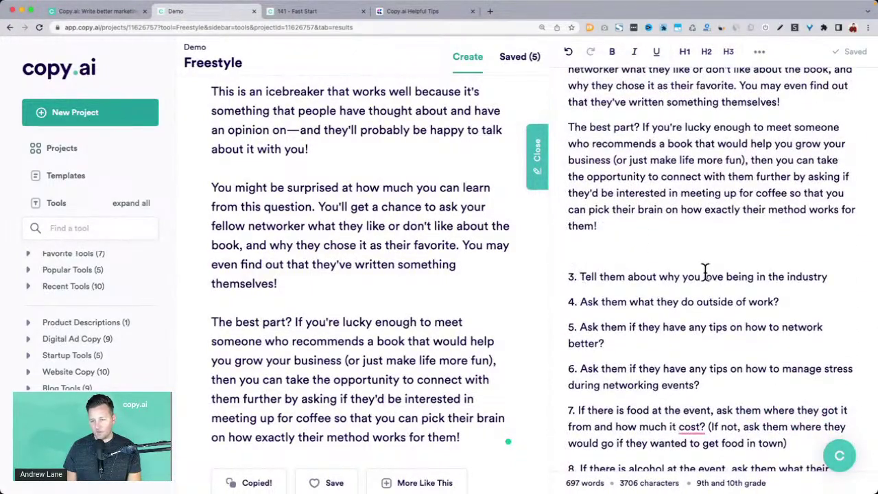
{"action": "key", "text": "shift+End"}
{"action": "key", "text": "Left"}
{"action": "key", "text": "BackSpace"}
{"action": "key", "text": "BackSpace"}
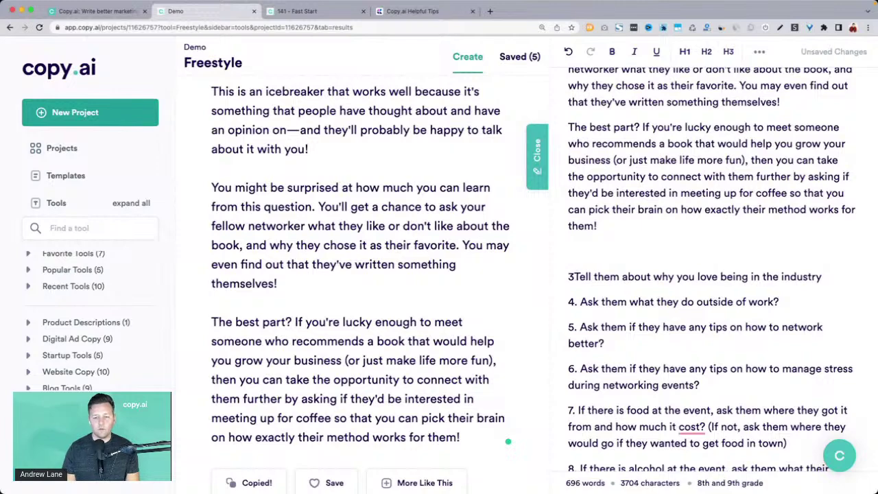
{"action": "key", "text": "BackSpace"}
{"action": "key", "text": "alt+super+3"}
{"action": "key", "text": "Return"}
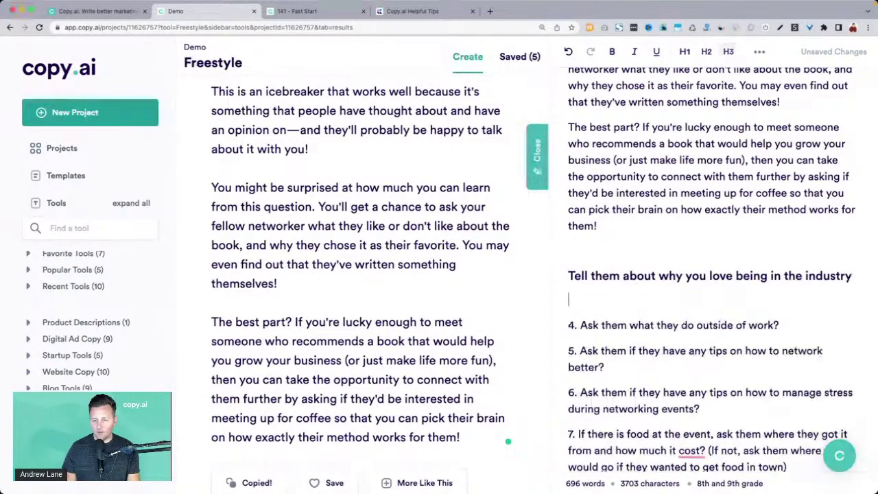
{"action": "key", "text": "Return"}
Replace the section topic with "Tell them about why you love being in the industry" and generate new content
{"action": "scroll", "coordinate": [398, 301], "scroll_direction": "up", "scroll_amount": 10}
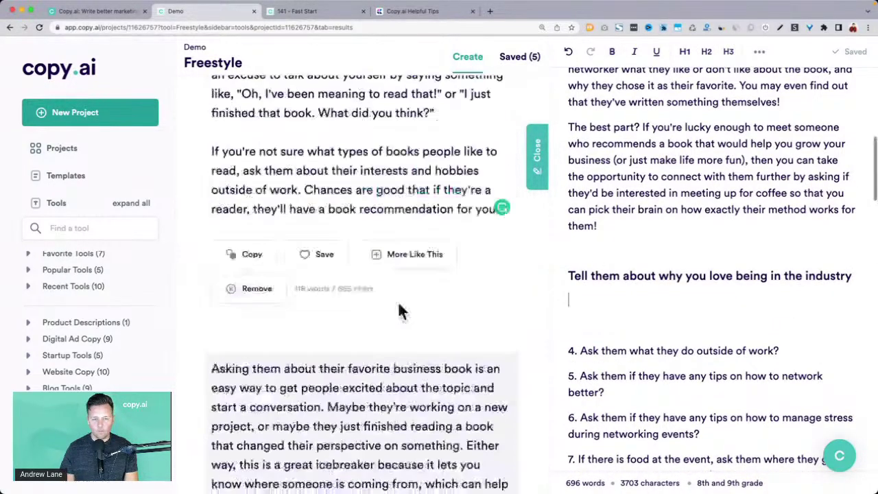
{"action": "left_click", "coordinate": [274, 334]}
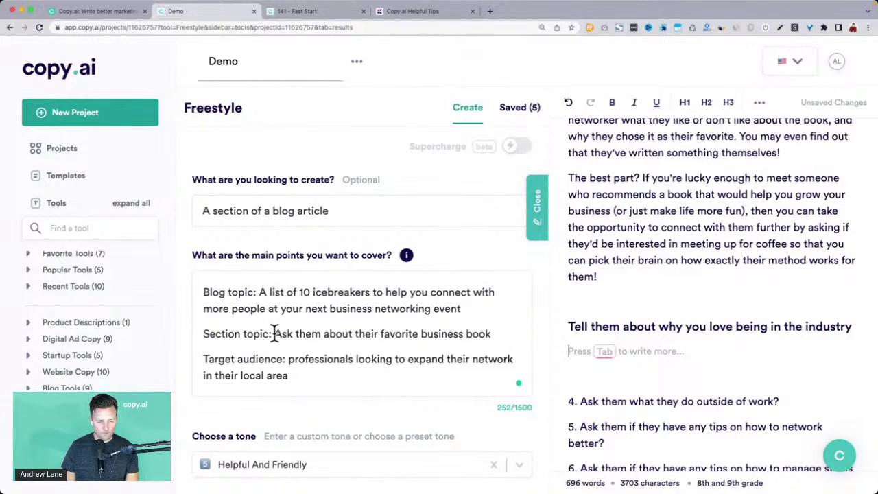
{"action": "key", "text": "shift+End"}
{"action": "key", "text": "super+v"}
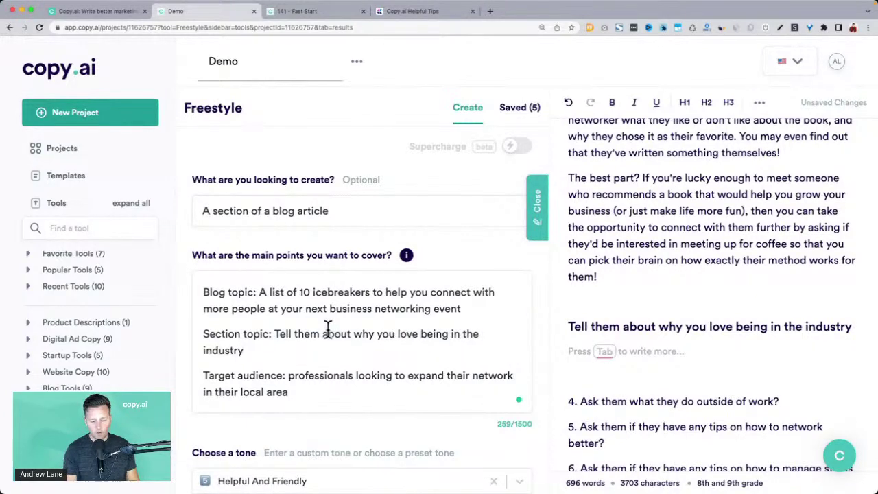
{"action": "scroll", "coordinate": [329, 337], "scroll_direction": "down", "scroll_amount": 5}
{"action": "left_click", "coordinate": [336, 385]}
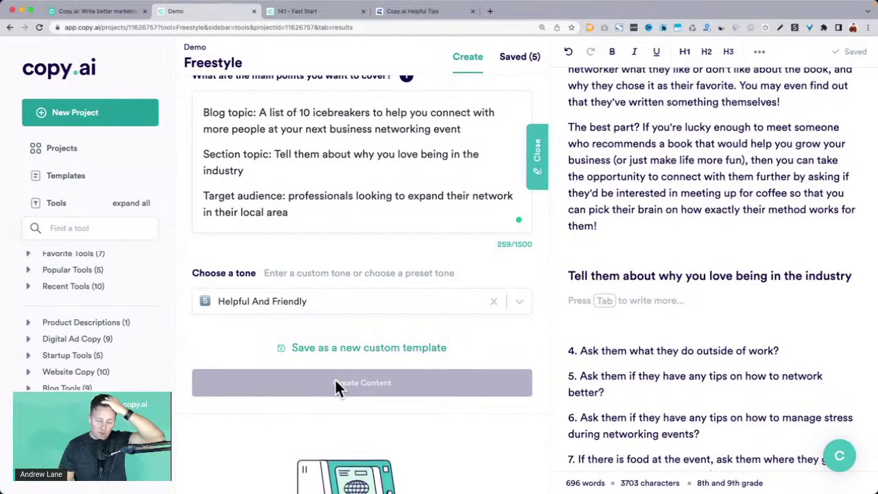
Review the blog topic, section topic and target audience in the Freestyle prompt
{"action": "scroll", "coordinate": [349, 291], "scroll_direction": "up", "scroll_amount": 5}
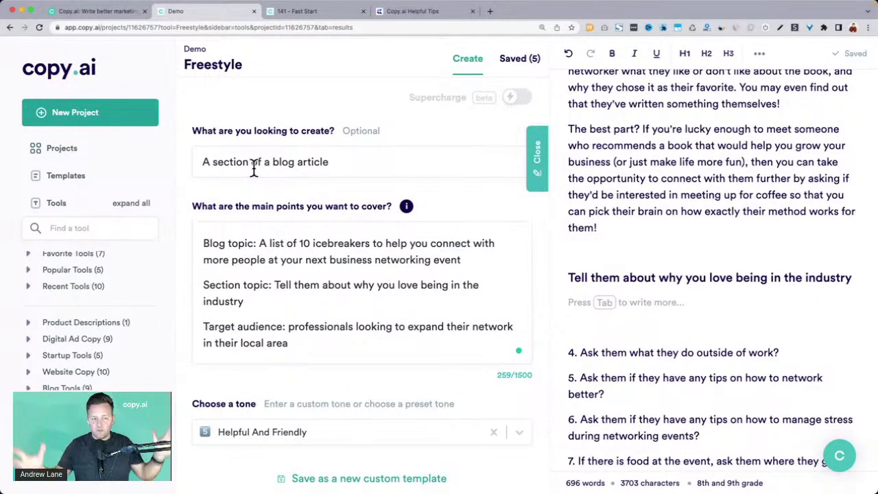
{"action": "triple_click", "coordinate": [229, 245]}
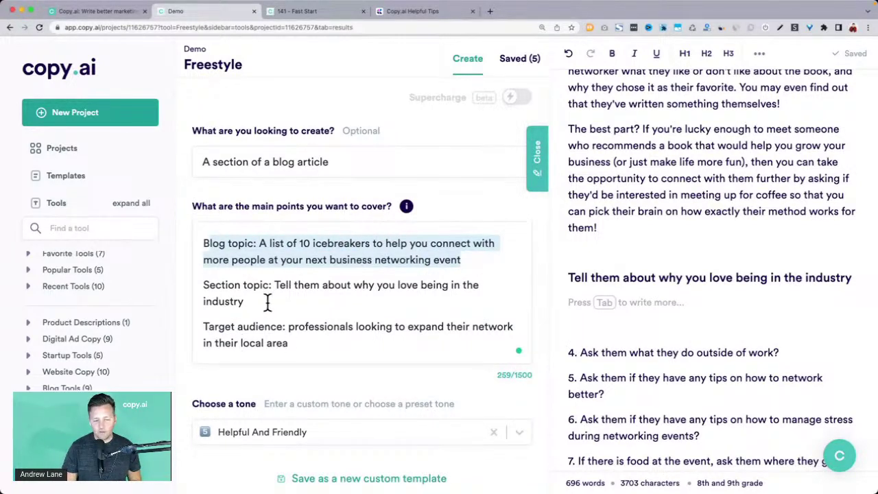
{"action": "left_click_drag", "start_coordinate": [275, 285], "coordinate": [288, 295]}
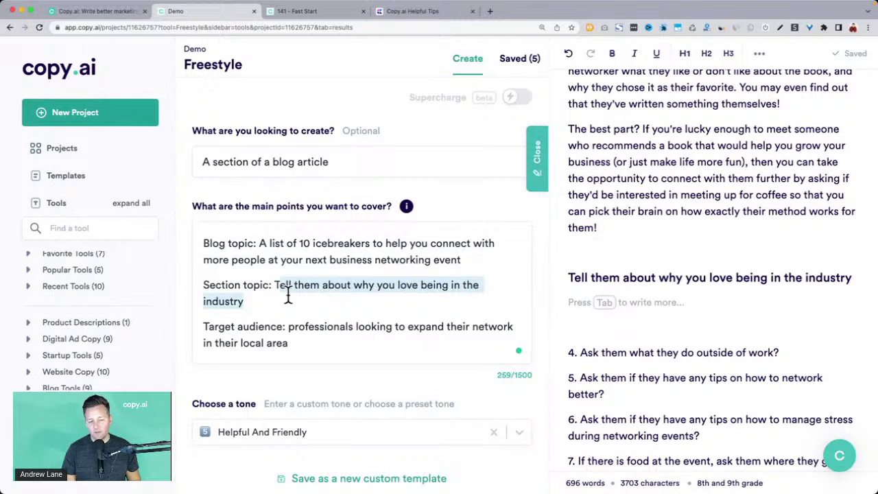
{"action": "left_click_drag", "start_coordinate": [204, 328], "coordinate": [336, 355]}
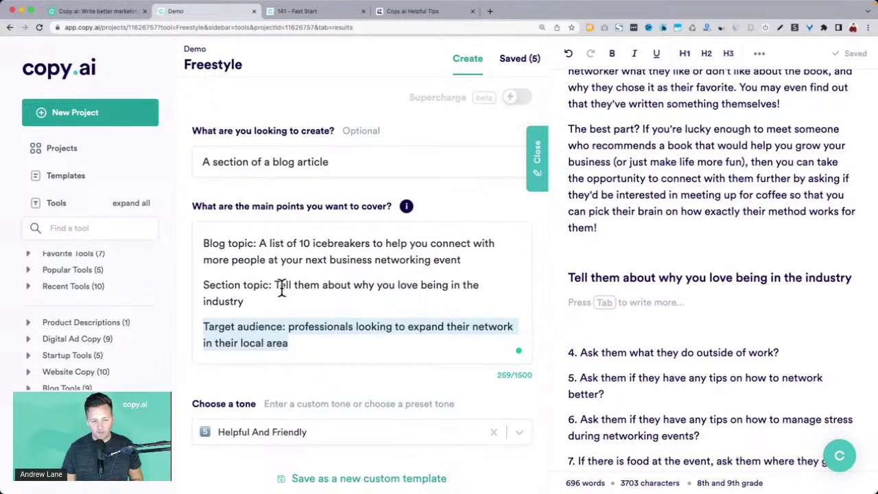
{"action": "left_click_drag", "start_coordinate": [275, 284], "coordinate": [288, 308]}
Read the newly generated results and compare how well they fit the section on loving the industry
{"action": "scroll", "coordinate": [286, 316], "scroll_direction": "down", "scroll_amount": 3}
{"action": "scroll", "coordinate": [287, 316], "scroll_direction": "down", "scroll_amount": 3}
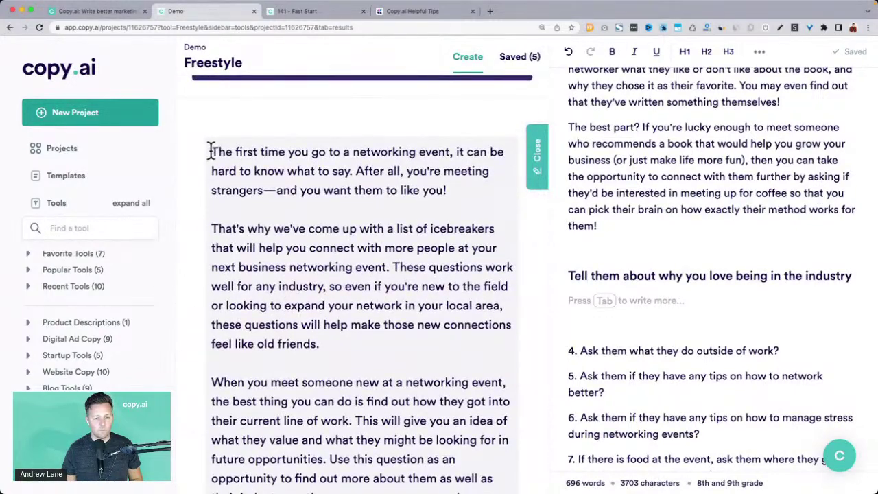
{"action": "scroll", "coordinate": [214, 171], "scroll_direction": "down", "scroll_amount": 1}
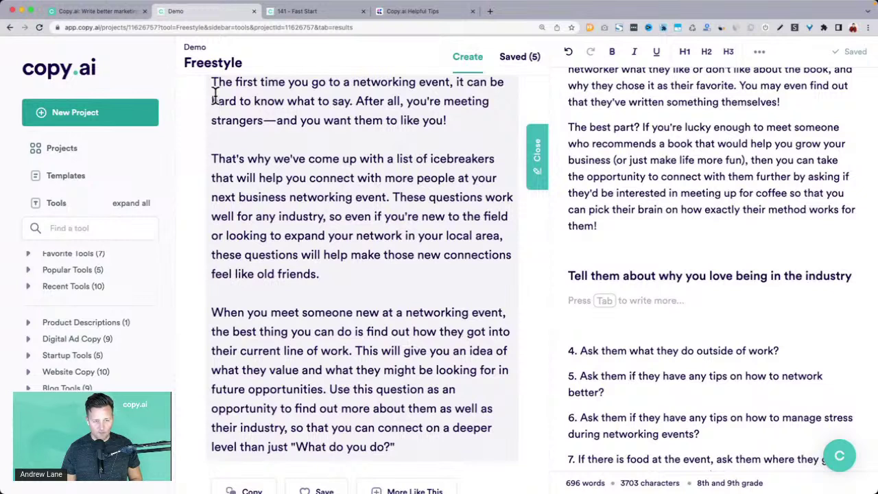
{"action": "left_click_drag", "start_coordinate": [214, 91], "coordinate": [395, 196]}
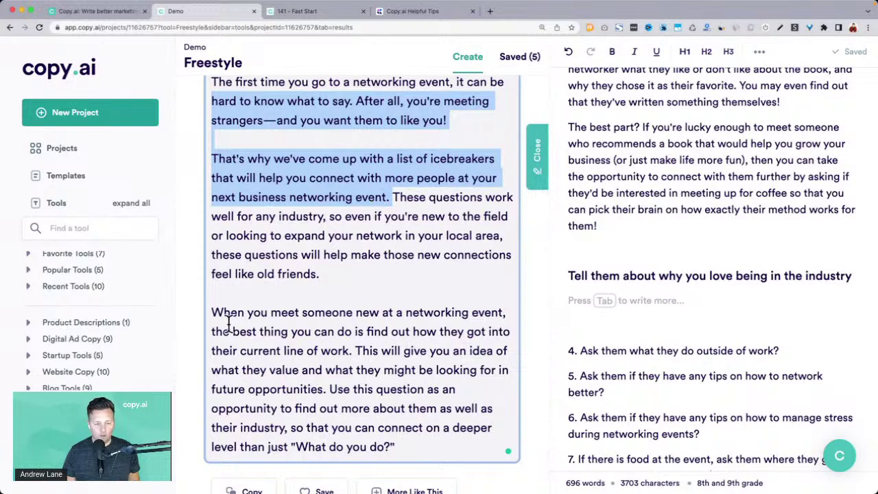
{"action": "scroll", "coordinate": [221, 320], "scroll_direction": "down", "scroll_amount": 3}
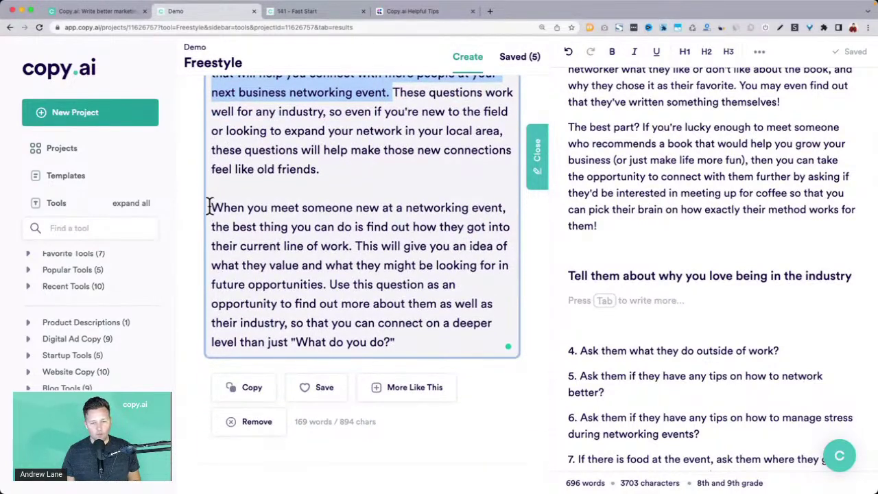
{"action": "left_click_drag", "start_coordinate": [211, 207], "coordinate": [432, 329]}
{"action": "scroll", "coordinate": [432, 329], "scroll_direction": "down", "scroll_amount": 12}
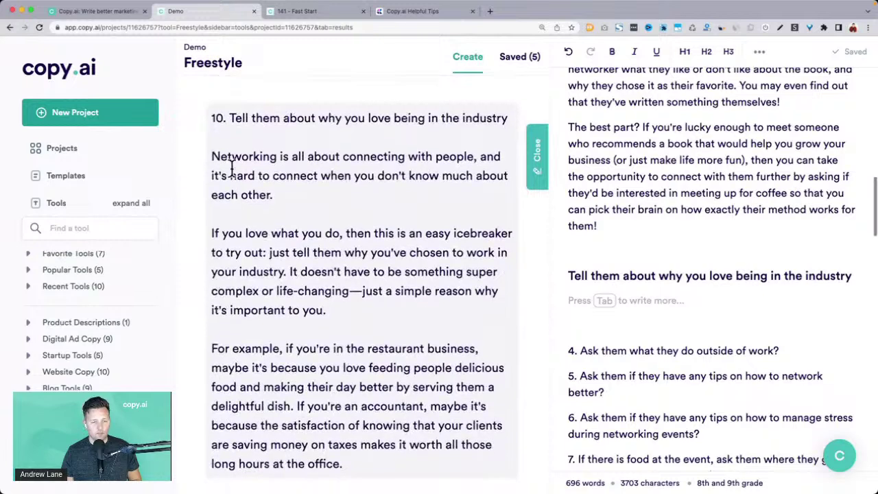
{"action": "left_click_drag", "start_coordinate": [214, 156], "coordinate": [300, 185]}
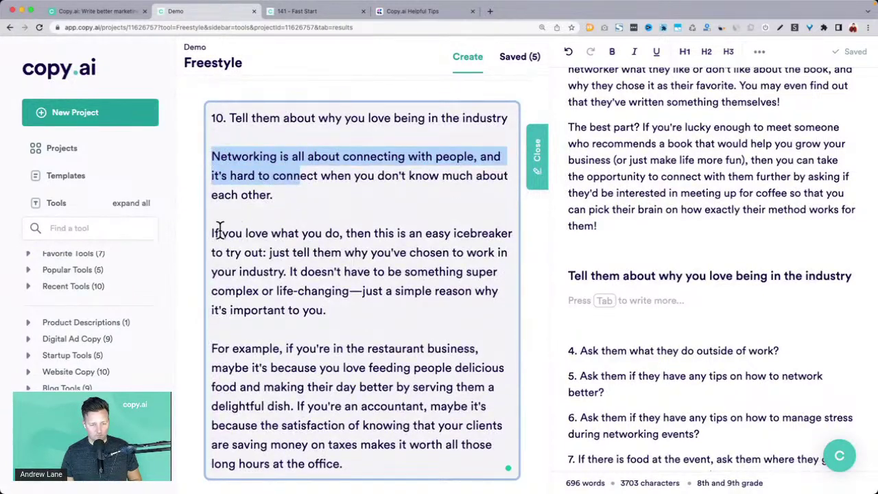
{"action": "left_click_drag", "start_coordinate": [212, 232], "coordinate": [396, 253]}
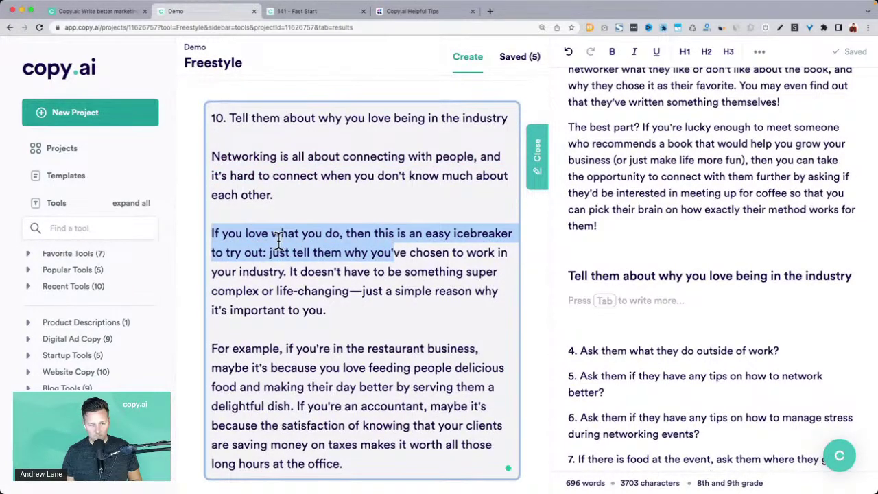
{"action": "scroll", "coordinate": [251, 305], "scroll_direction": "down", "scroll_amount": 1}
{"action": "left_click", "coordinate": [209, 312]}
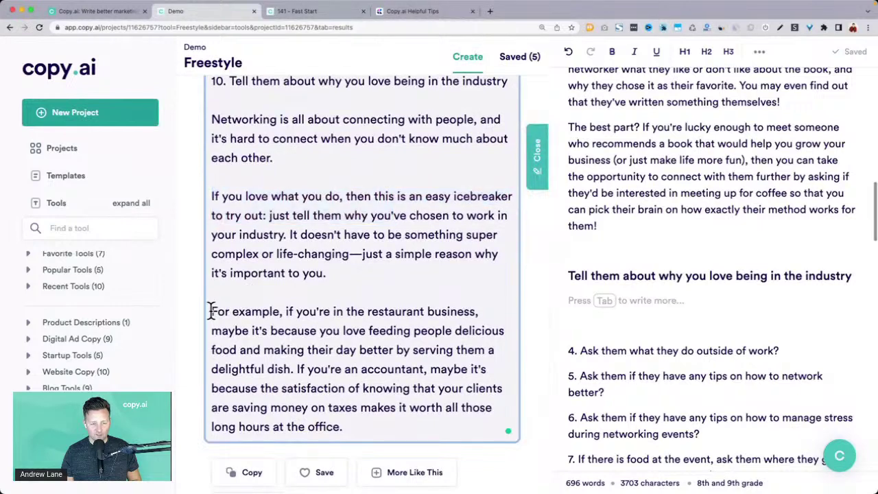
{"action": "left_click_drag", "start_coordinate": [210, 312], "coordinate": [278, 312]}
Copy the generated body text starting "Networking is all about connecting with people" into the draft below the "Tell them about why you love being in the industry" heading
{"action": "left_click_drag", "start_coordinate": [368, 424], "coordinate": [209, 124]}
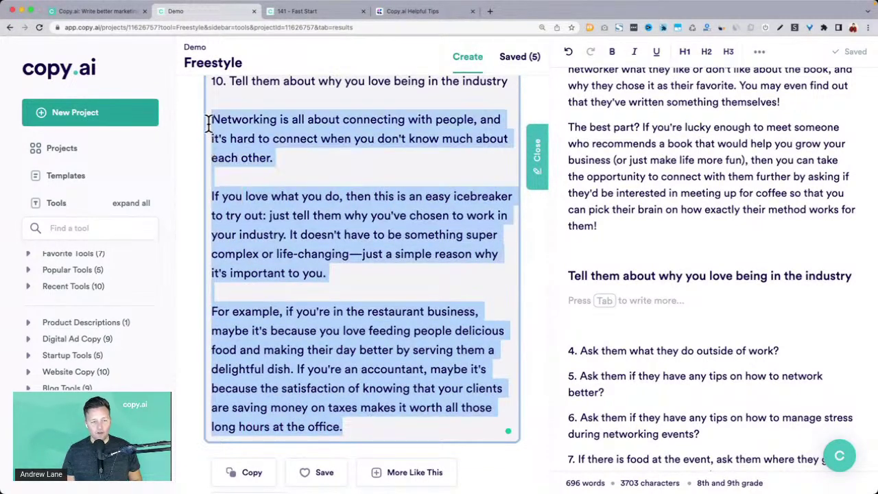
{"action": "key", "text": "ctrl+c"}
{"action": "left_click", "coordinate": [702, 305]}
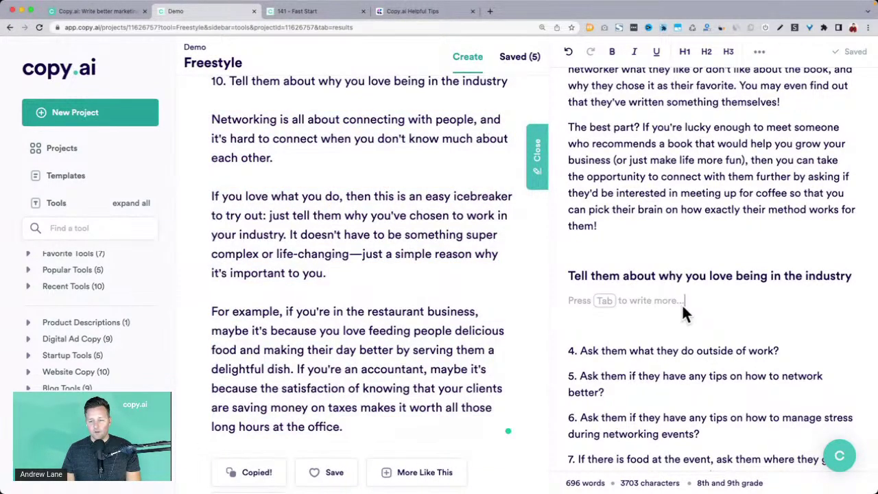
{"action": "key", "text": "ctrl+v"}
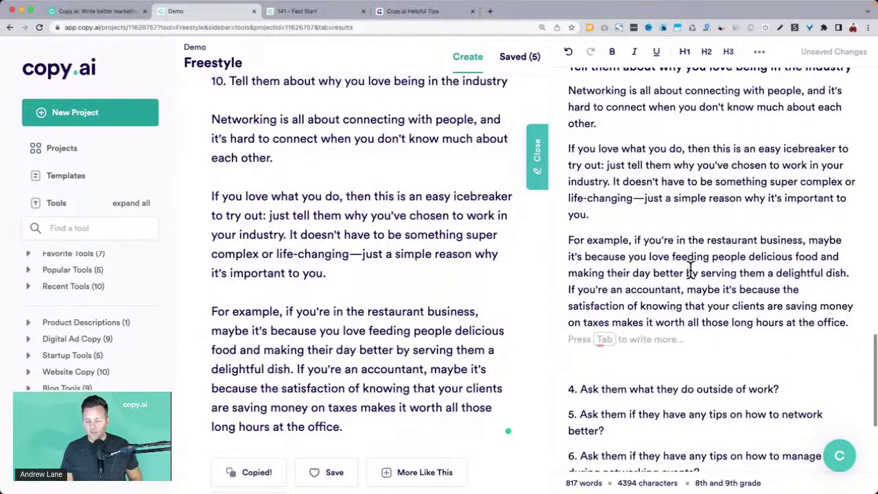
Review the assembled draft back up to its title and introduction
{"action": "scroll", "coordinate": [690, 269], "scroll_direction": "up", "scroll_amount": 10}
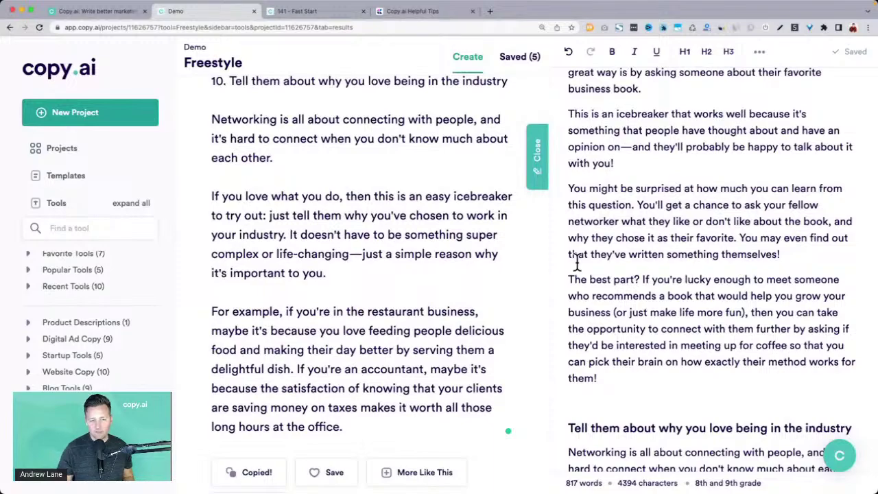
{"action": "scroll", "coordinate": [418, 268], "scroll_direction": "up", "scroll_amount": 6}
{"action": "scroll", "coordinate": [418, 269], "scroll_direction": "up", "scroll_amount": 3}
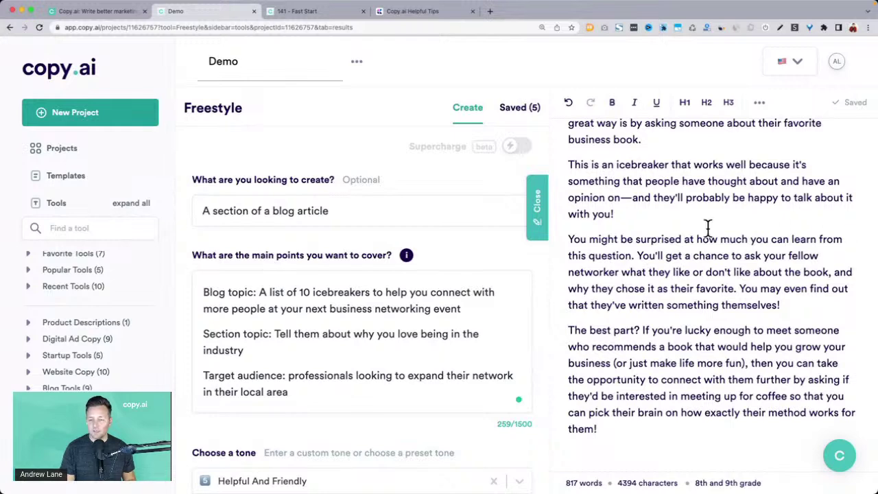
{"action": "scroll", "coordinate": [710, 226], "scroll_direction": "up", "scroll_amount": 5}
{"action": "scroll", "coordinate": [708, 227], "scroll_direction": "up", "scroll_amount": 2}
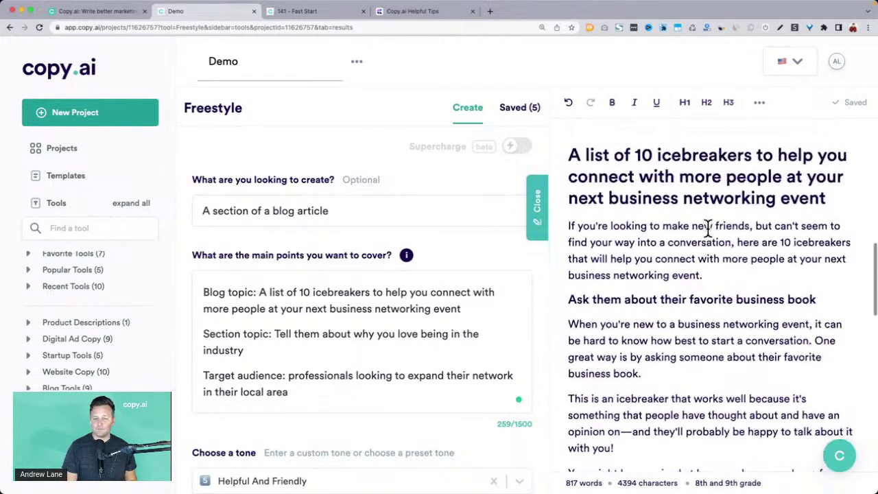
{"action": "left_click_drag", "start_coordinate": [569, 156], "coordinate": [819, 219]}
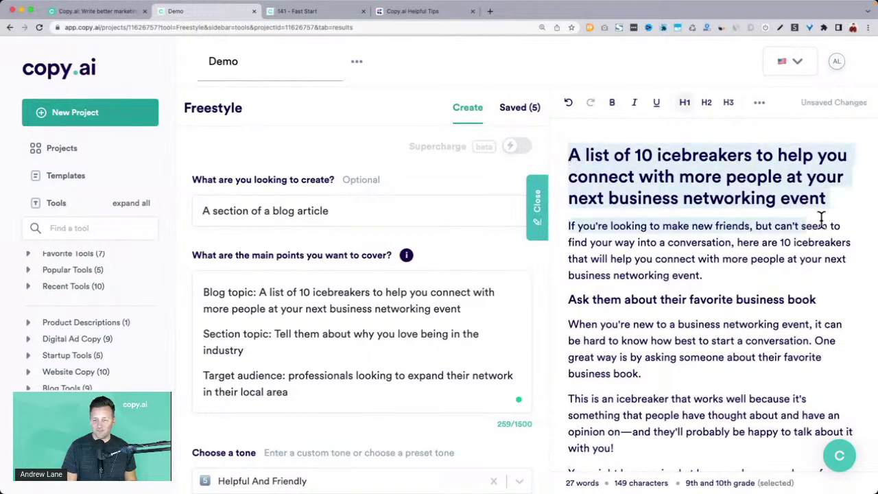
{"action": "left_click", "coordinate": [820, 220]}
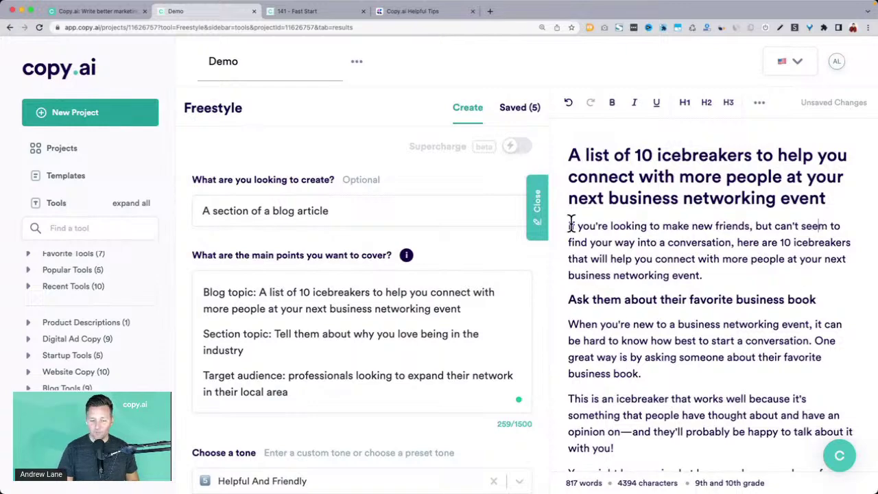
{"action": "key", "text": "ctrl+Up"}
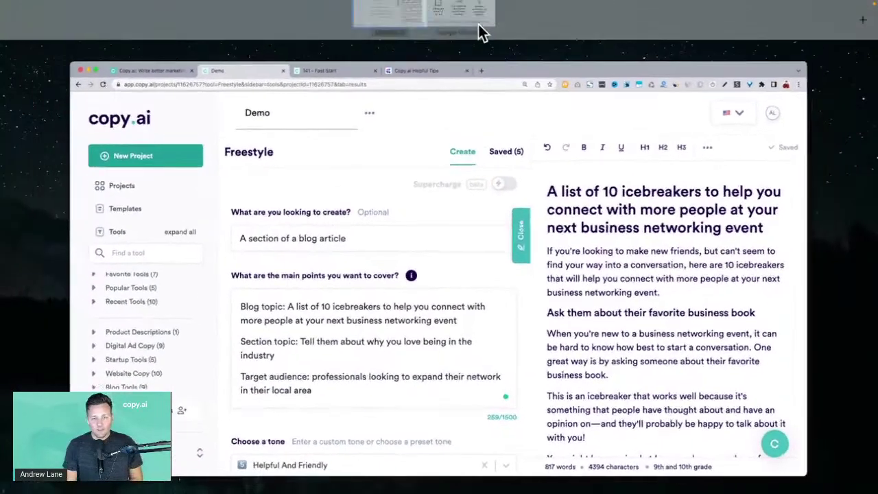
{"action": "left_click", "coordinate": [319, 103]}
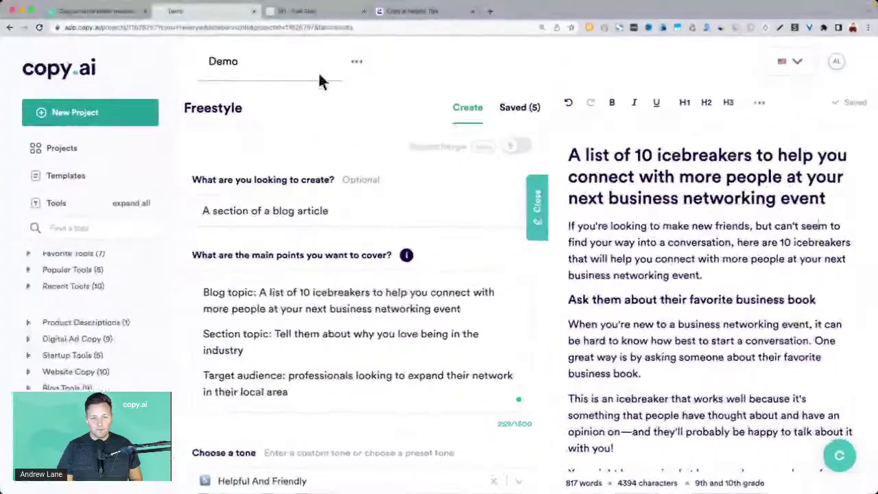
Switch to the 141 - Fast Start project and go over the Popular Tools & Templates and Writing Sales Copy topics in the demo list
{"action": "left_click", "coordinate": [319, 12]}
{"action": "left_click", "coordinate": [693, 241]}
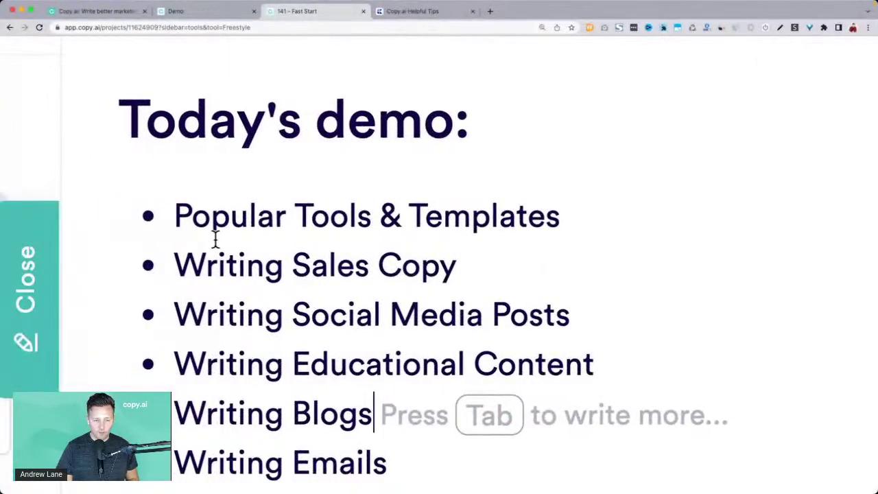
{"action": "left_click_drag", "start_coordinate": [173, 216], "coordinate": [606, 216]}
{"action": "left_click", "coordinate": [606, 216]}
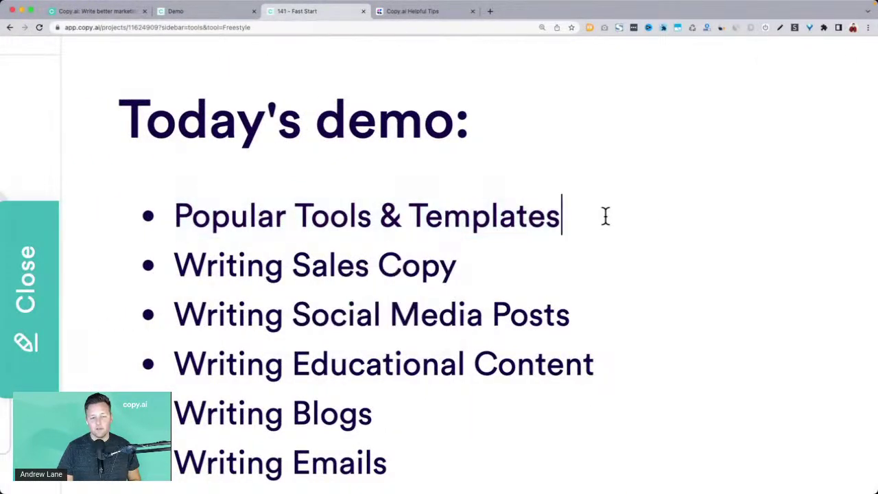
{"action": "scroll", "coordinate": [606, 216], "scroll_direction": "down", "scroll_amount": 3}
{"action": "left_click_drag", "start_coordinate": [153, 172], "coordinate": [487, 184]}
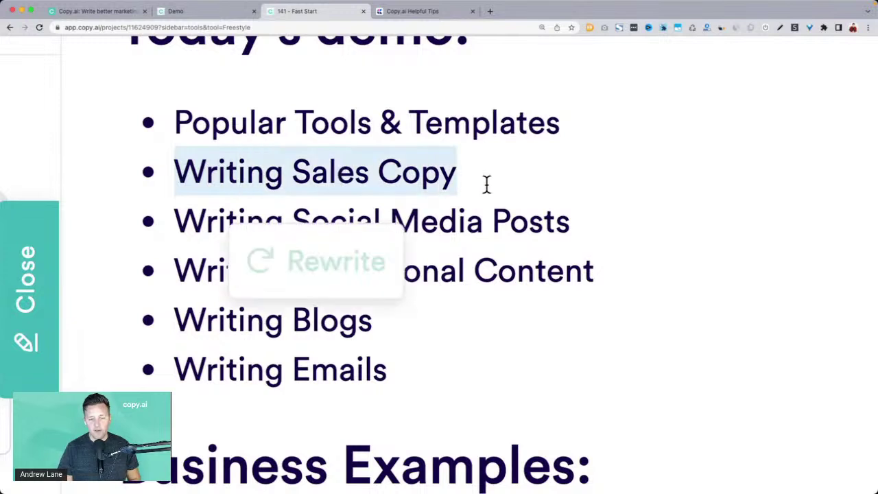
{"action": "left_click", "coordinate": [486, 183]}
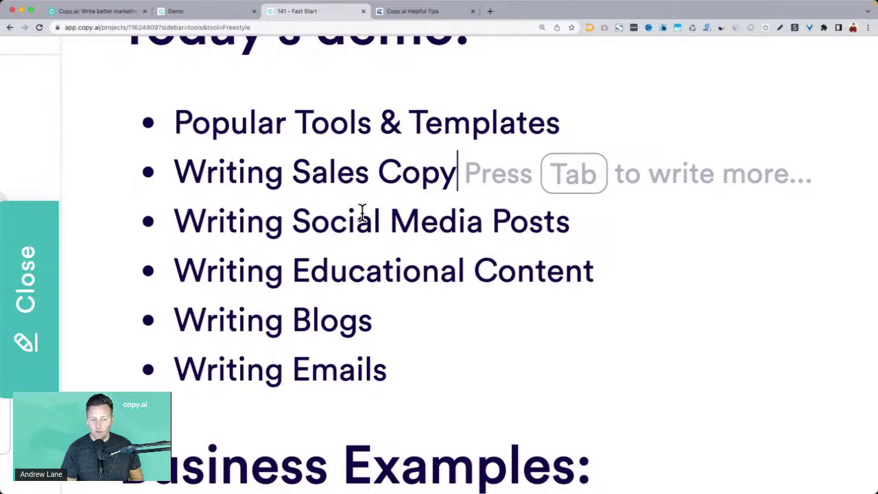
Go over the social media, educational content, sales copy, emails and blogs topics in the demo list
{"action": "left_click_drag", "start_coordinate": [292, 221], "coordinate": [555, 222]}
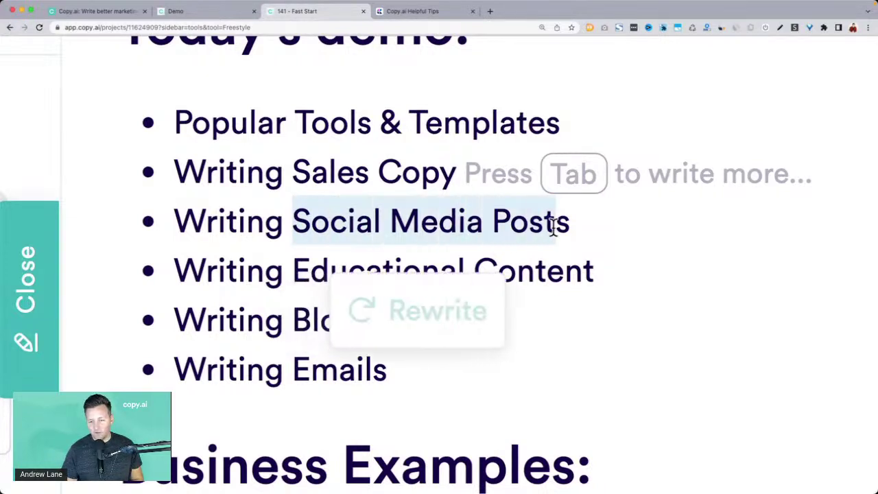
{"action": "left_click", "coordinate": [597, 230]}
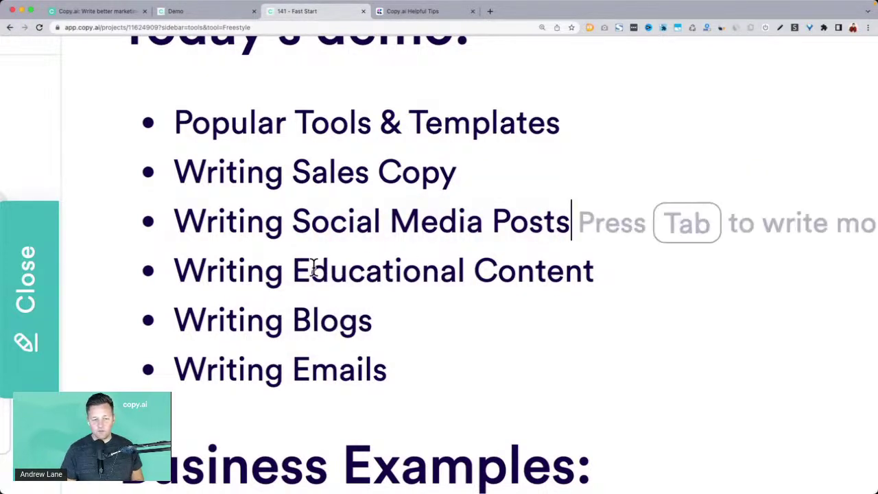
{"action": "left_click_drag", "start_coordinate": [294, 271], "coordinate": [607, 271]}
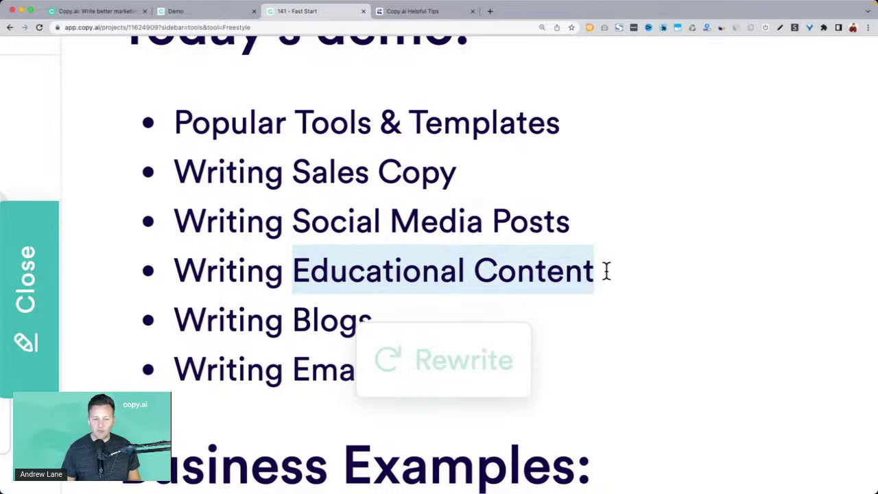
{"action": "scroll", "coordinate": [606, 271], "scroll_direction": "left", "scroll_amount": 1}
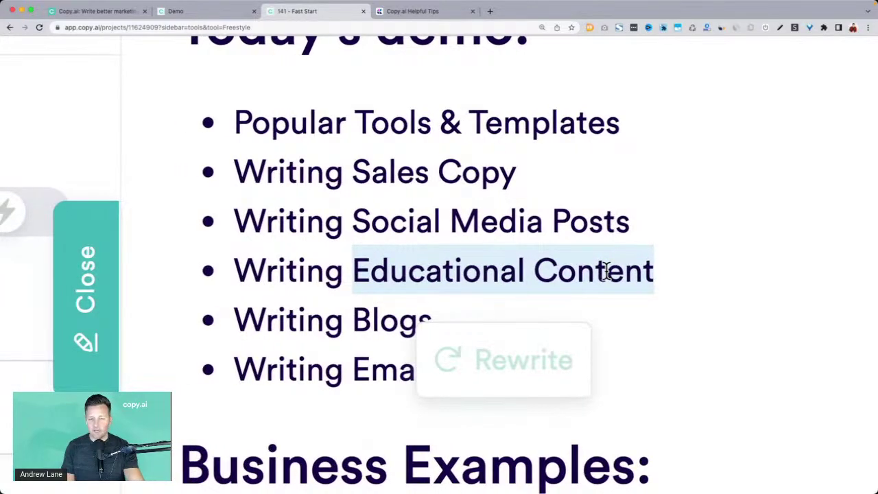
{"action": "left_click_drag", "start_coordinate": [353, 164], "coordinate": [535, 165]}
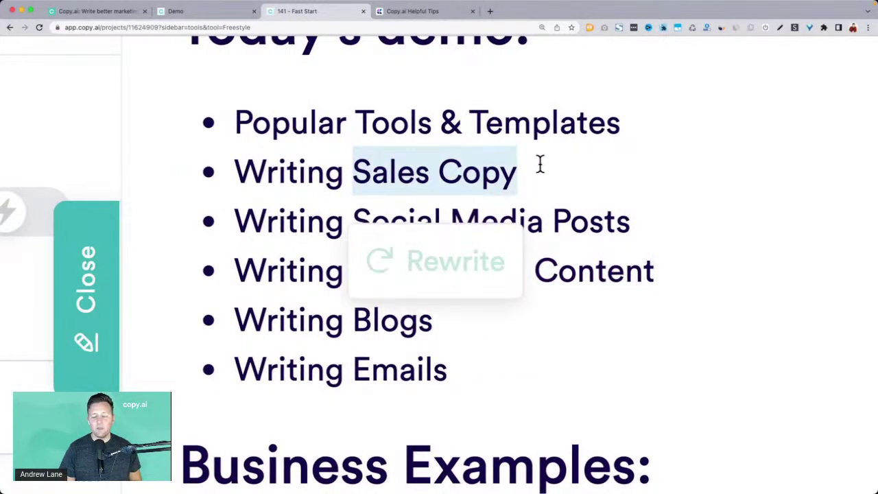
{"action": "left_click", "coordinate": [540, 164]}
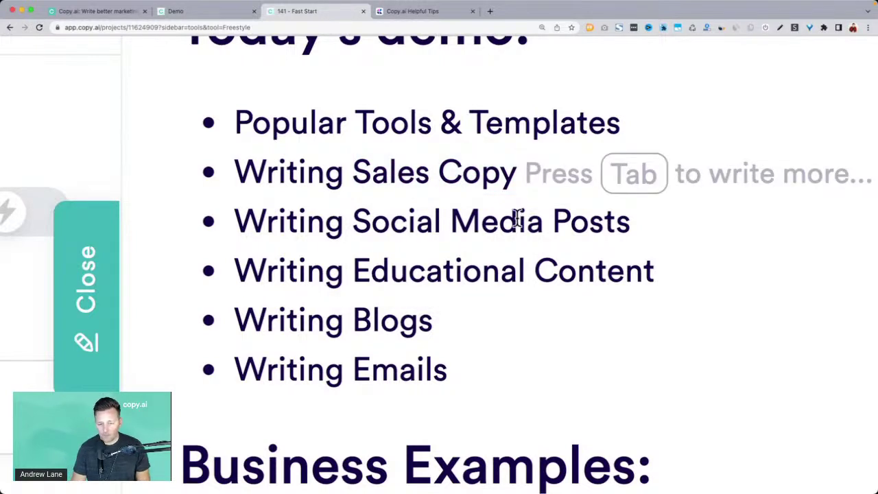
{"action": "double_click", "coordinate": [396, 357]}
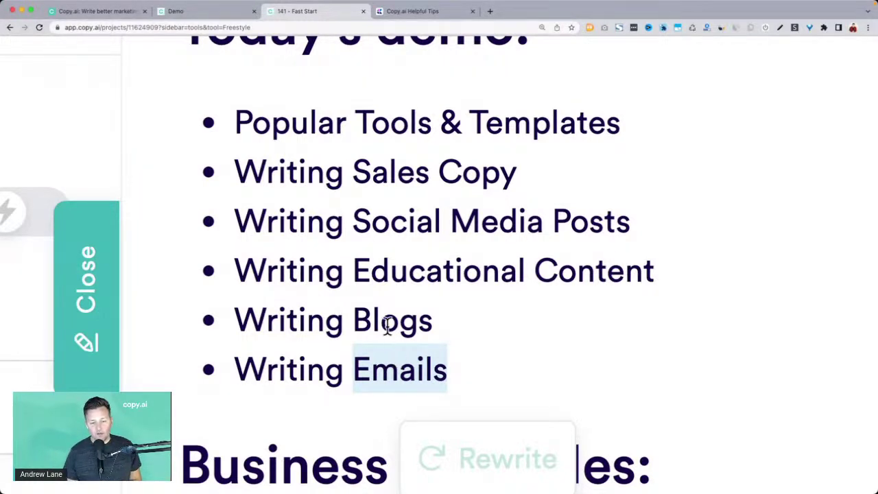
{"action": "left_click", "coordinate": [386, 323]}
{"action": "scroll", "coordinate": [386, 324], "scroll_direction": "down", "scroll_amount": 5}
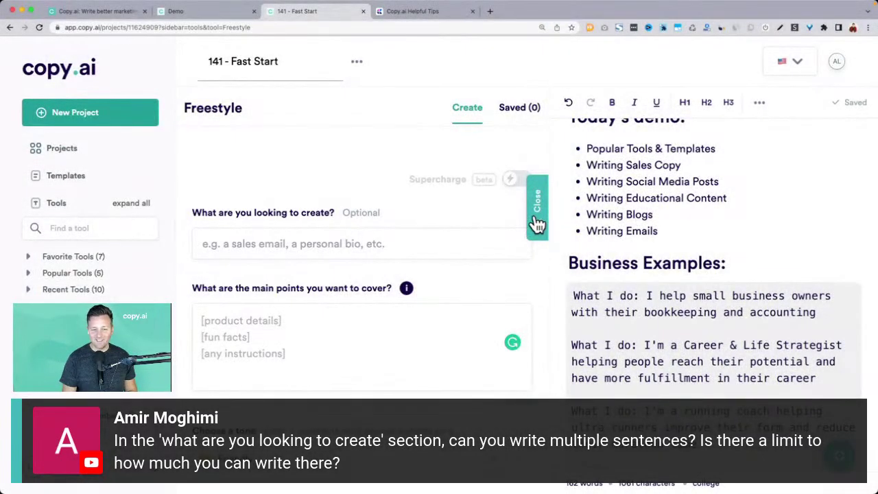
Hide the editor in 141 - Fast Start and copy the Demo project's full main-points text into its "What are you looking to create?" field
{"action": "left_click", "coordinate": [535, 212]}
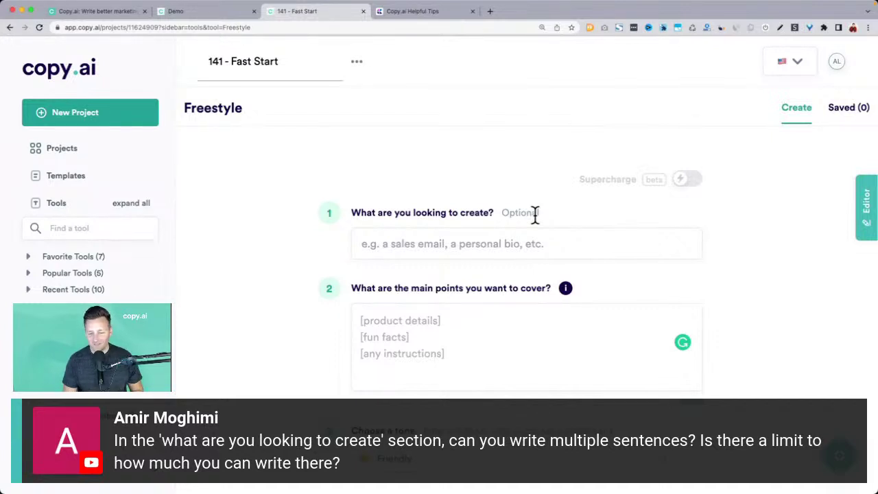
{"action": "scroll", "coordinate": [512, 286], "scroll_direction": "down", "scroll_amount": 3}
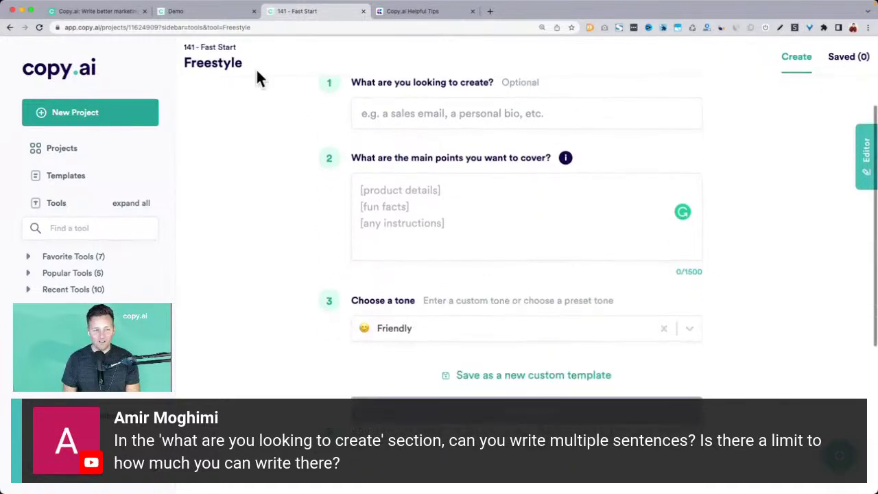
{"action": "left_click", "coordinate": [202, 16]}
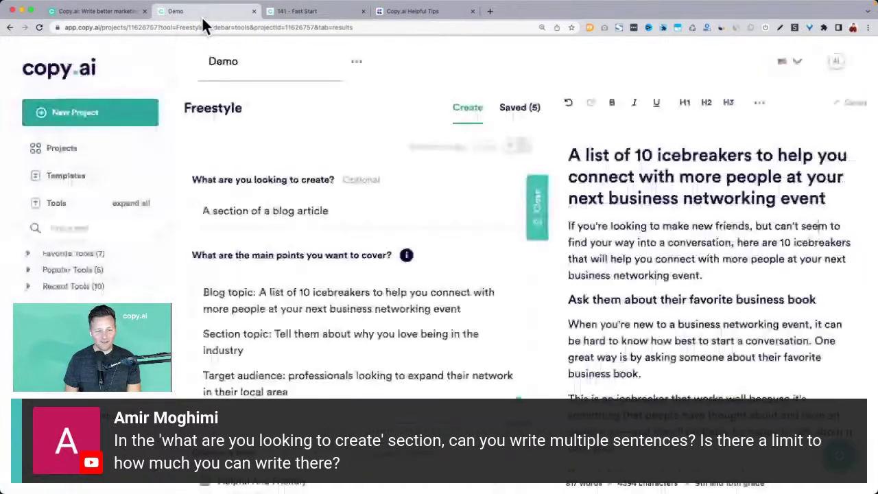
{"action": "left_click", "coordinate": [198, 293]}
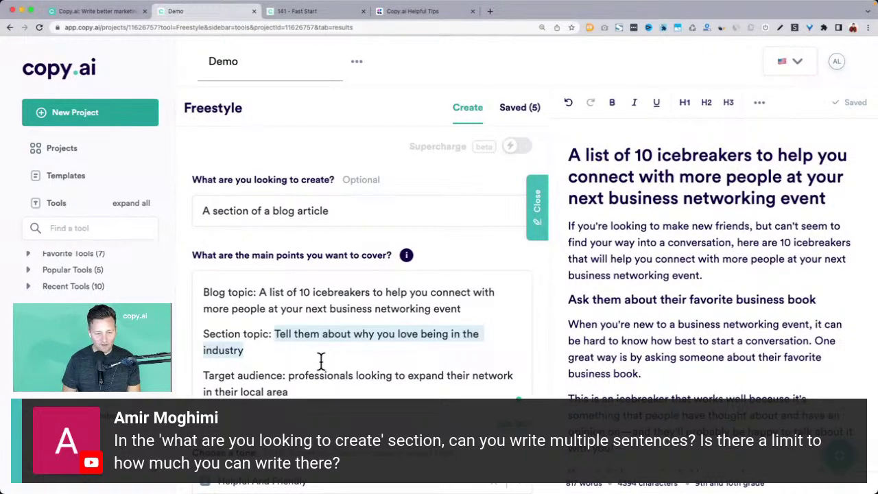
{"action": "key", "text": "super+a"}
{"action": "key", "text": "super+c"}
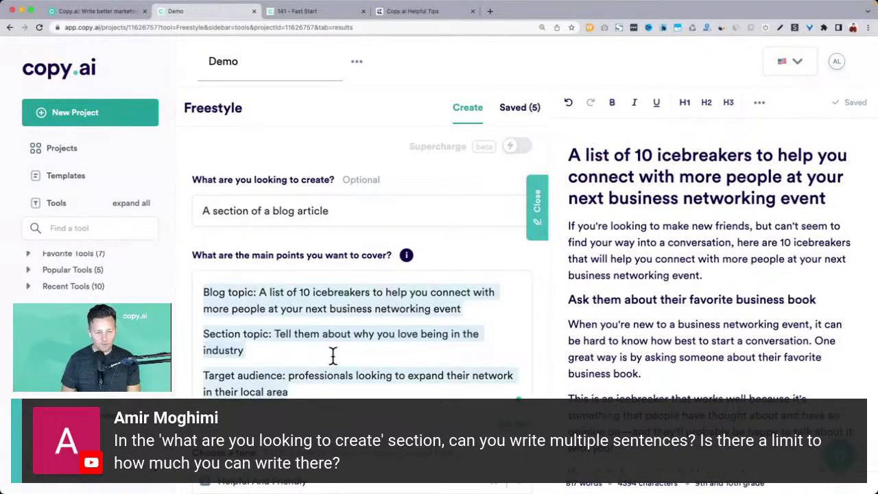
{"action": "left_click", "coordinate": [314, 11]}
{"action": "left_click", "coordinate": [419, 209]}
{"action": "key", "text": "super+v"}
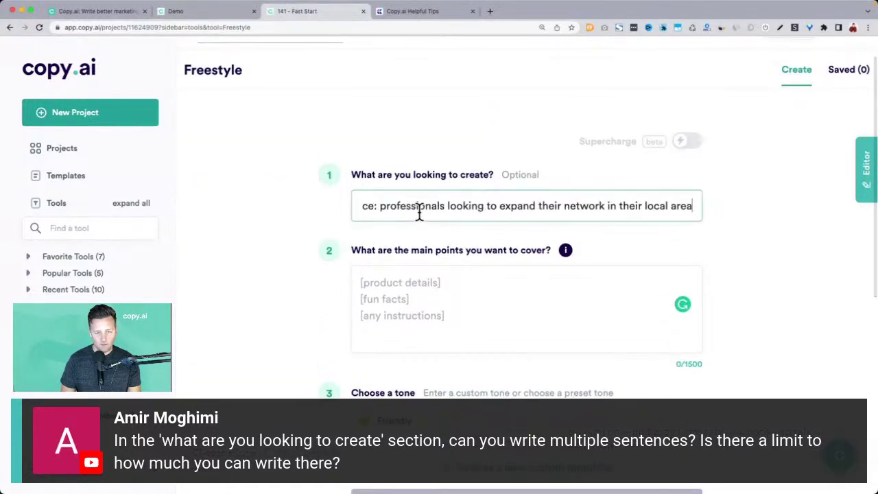
{"action": "key", "text": "super+Left"}
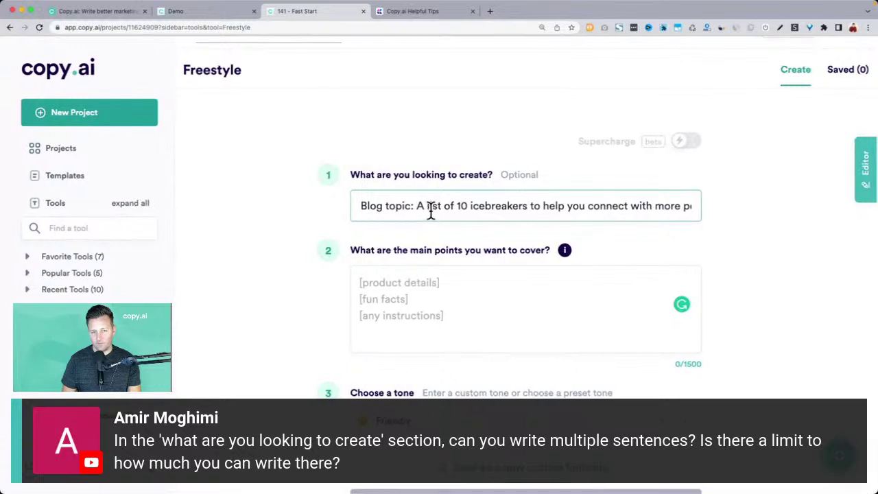
{"action": "key", "text": "Right"}
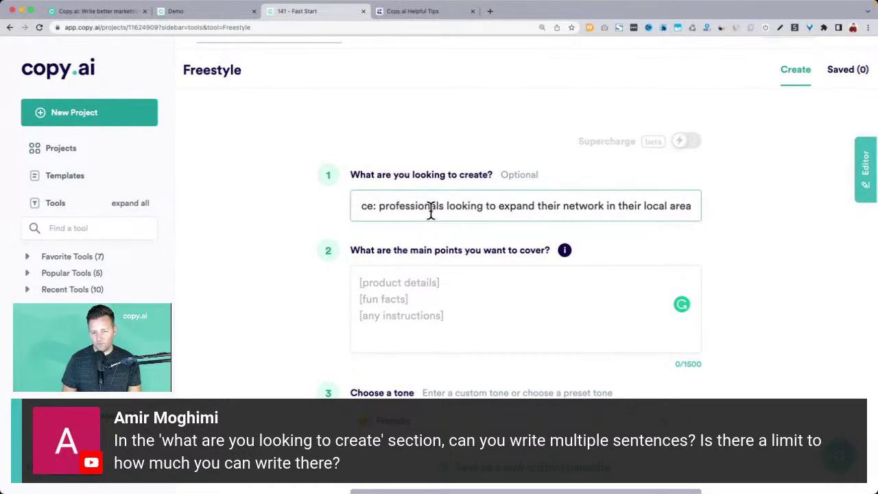
{"action": "left_click", "coordinate": [448, 291]}
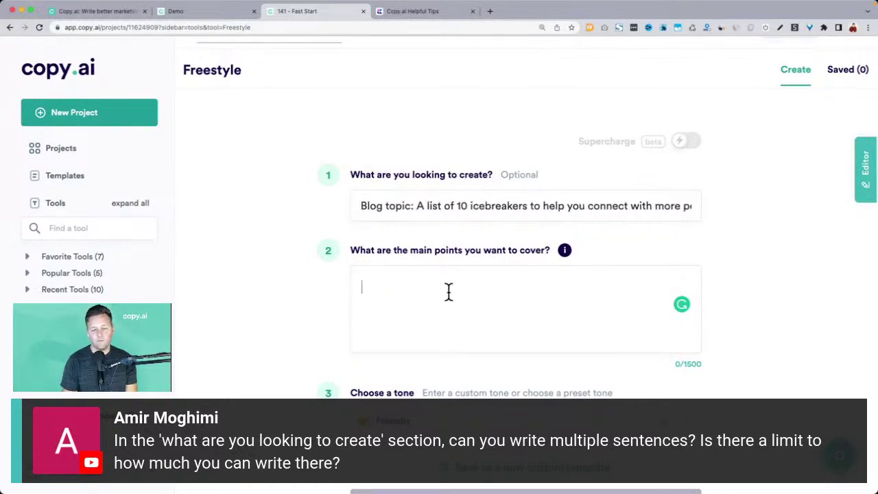
{"action": "type", "text": "A"}
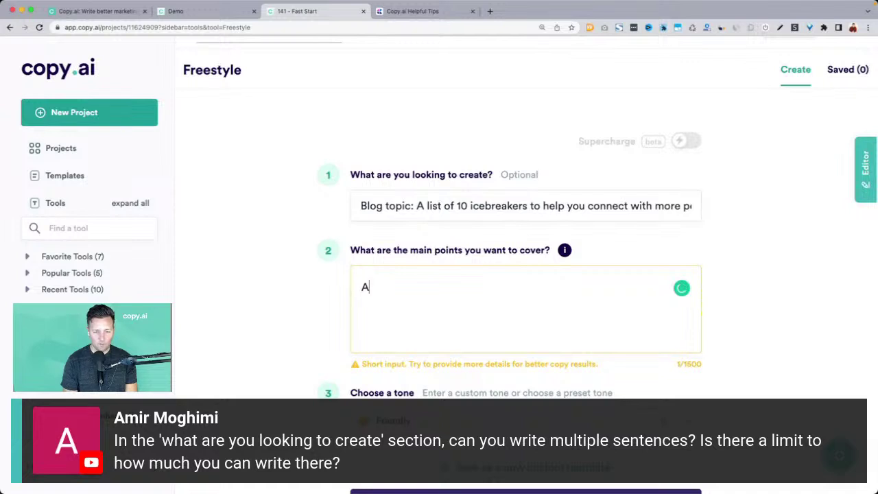
{"action": "key", "text": "BackSpace"}
{"action": "key", "text": "ctrl+v"}
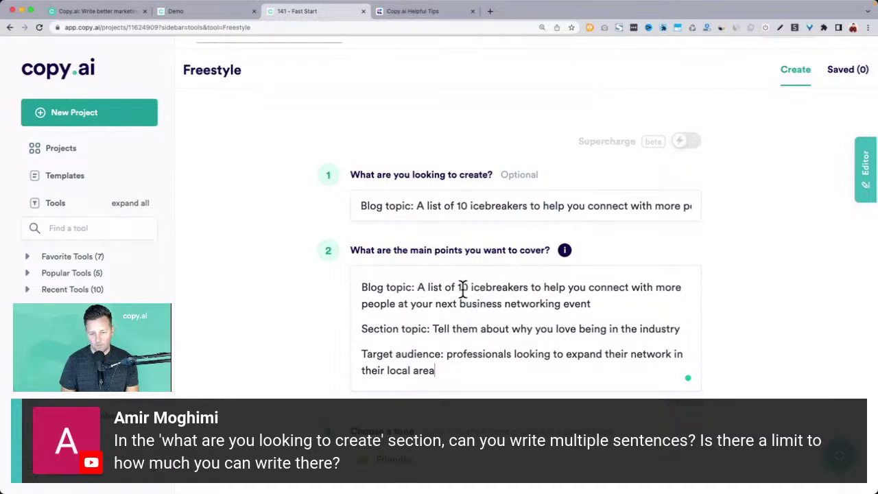
{"action": "triple_click", "coordinate": [497, 288]}
{"action": "key", "text": "ctrl+a"}
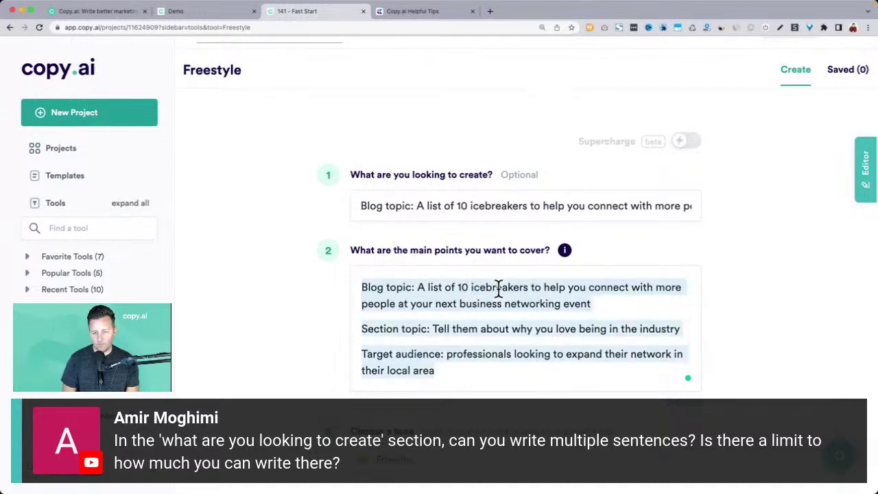
{"action": "key", "text": "BackSpace"}
Enter "icebreakers" as the main points to cover and generate the content
{"action": "type", "text": "icebreakers"}
{"action": "scroll", "coordinate": [226, 356], "scroll_direction": "down", "scroll_amount": 2}
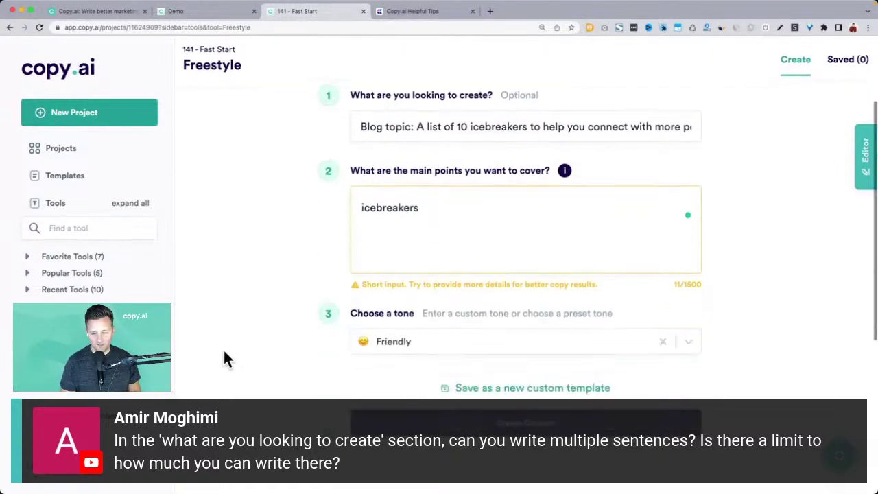
{"action": "left_click", "coordinate": [426, 426]}
{"action": "key", "text": "F1"}
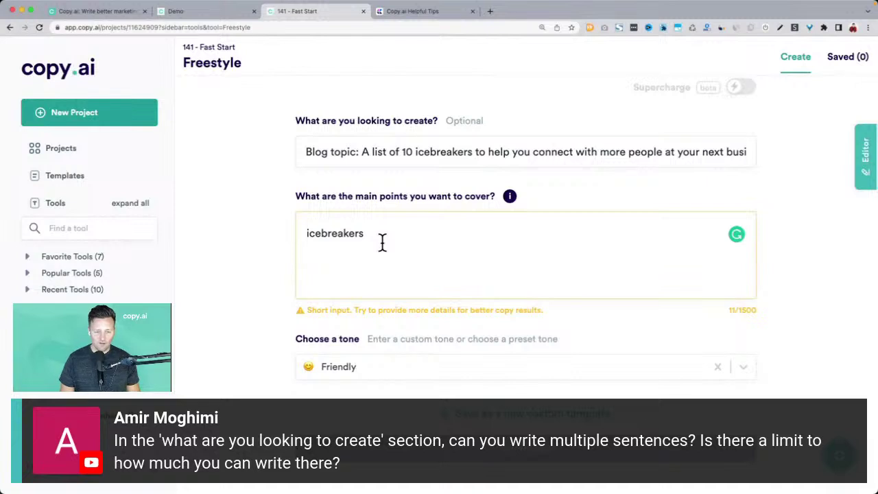
Read through the generated icebreaker results and compare them with the blog topic text entered as what to create
{"action": "scroll", "coordinate": [239, 264], "scroll_direction": "down", "scroll_amount": 5}
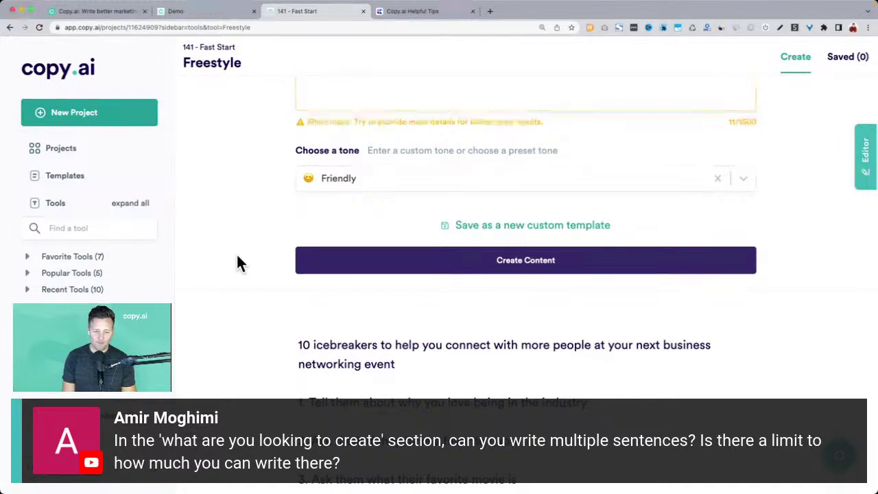
{"action": "scroll", "coordinate": [238, 261], "scroll_direction": "down", "scroll_amount": 3}
{"action": "scroll", "coordinate": [423, 245], "scroll_direction": "down", "scroll_amount": 2}
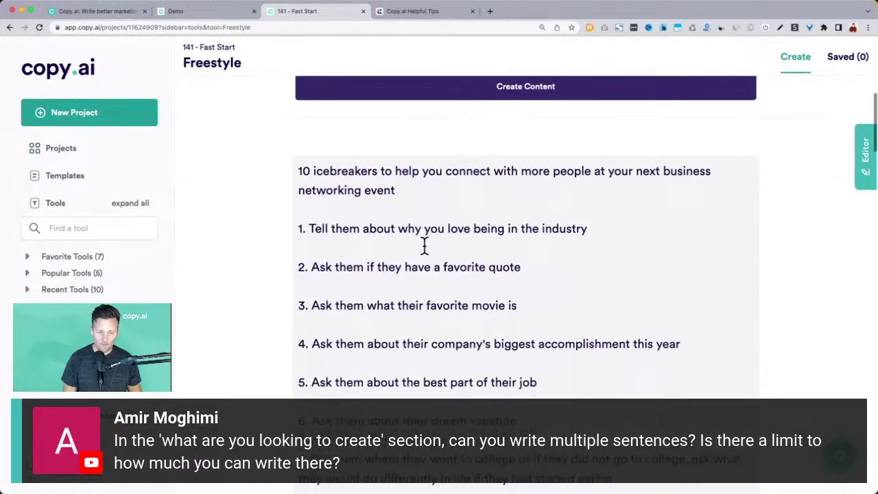
{"action": "scroll", "coordinate": [423, 245], "scroll_direction": "down", "scroll_amount": 3}
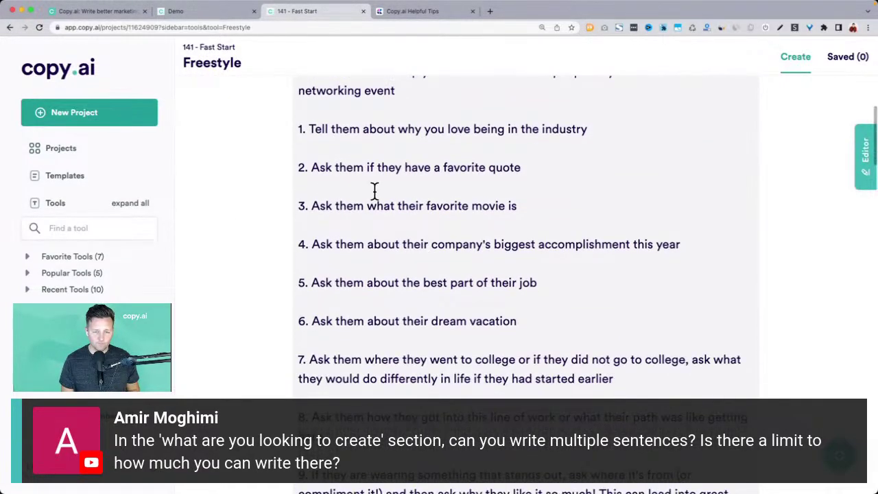
{"action": "scroll", "coordinate": [375, 190], "scroll_direction": "down", "scroll_amount": 7}
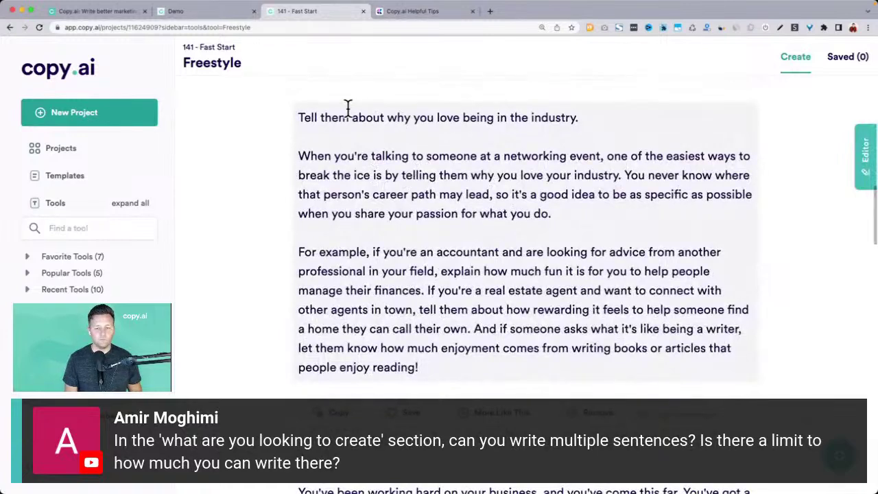
{"action": "left_click_drag", "start_coordinate": [322, 118], "coordinate": [623, 119]}
{"action": "scroll", "coordinate": [626, 123], "scroll_direction": "up", "scroll_amount": 5}
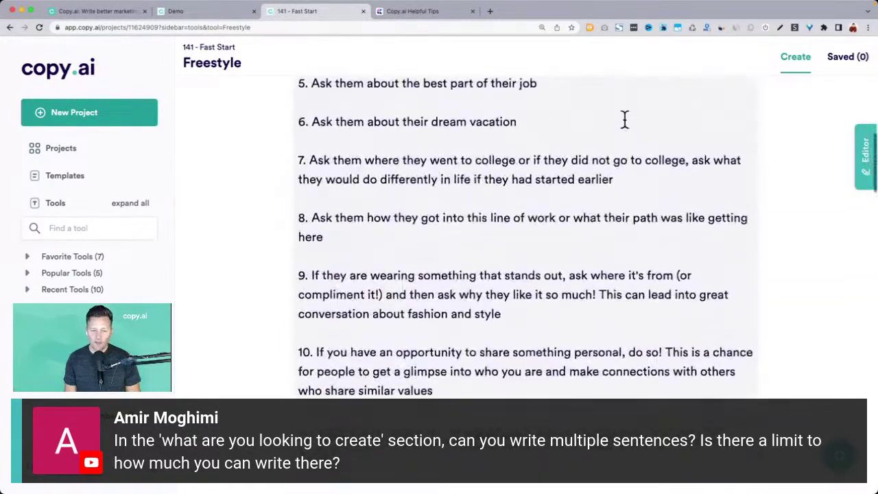
{"action": "scroll", "coordinate": [624, 120], "scroll_direction": "up", "scroll_amount": 1}
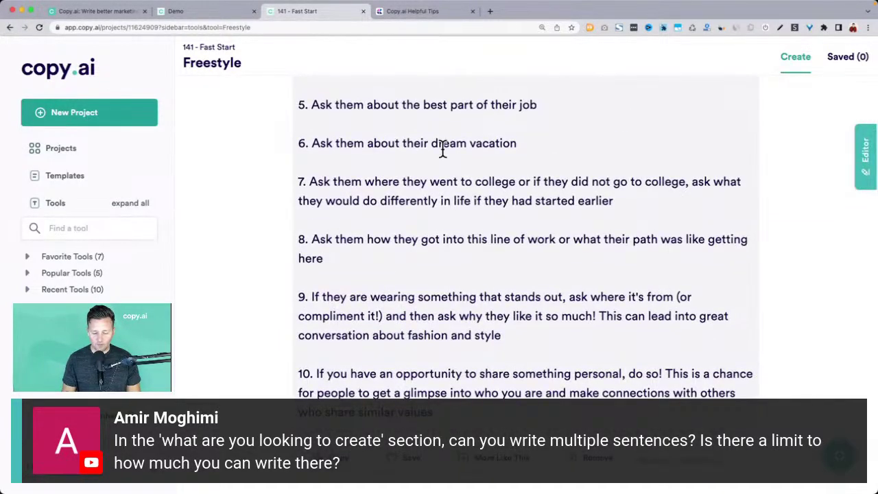
{"action": "scroll", "coordinate": [443, 150], "scroll_direction": "up", "scroll_amount": 10}
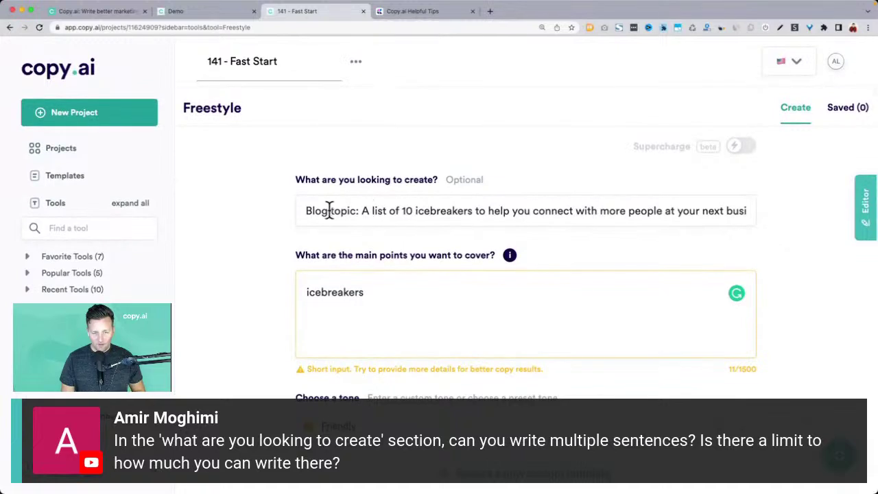
{"action": "left_click_drag", "start_coordinate": [306, 211], "coordinate": [594, 215]}
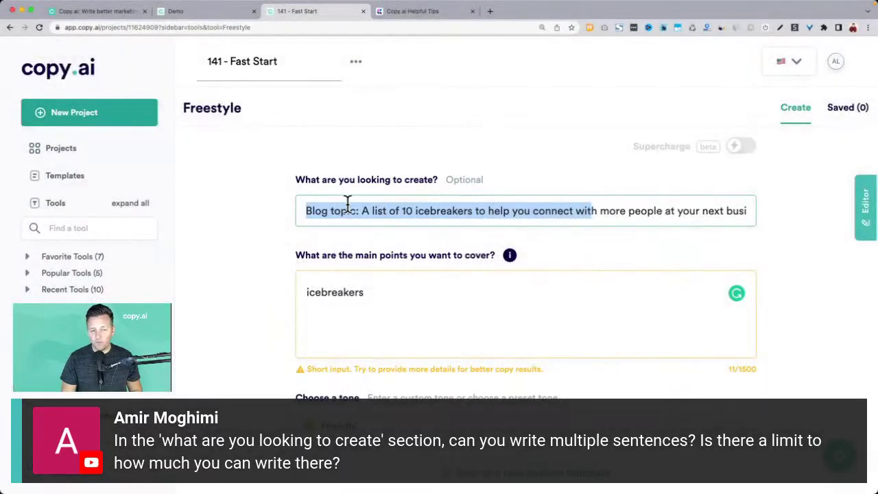
{"action": "left_click", "coordinate": [345, 205]}
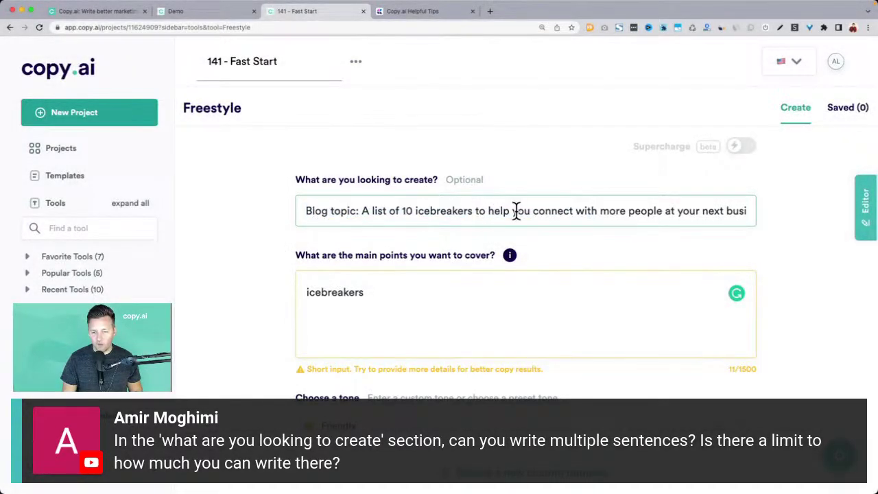
Review the full blog topic text and go through the generated results, comparing the numbered lists, the article section and the introduction
{"action": "scroll", "coordinate": [516, 210], "scroll_direction": "right", "scroll_amount": 6}
{"action": "left_click_drag", "start_coordinate": [472, 210], "coordinate": [686, 211]}
{"action": "scroll", "coordinate": [564, 210], "scroll_direction": "right", "scroll_amount": 10}
{"action": "left_click", "coordinate": [274, 291]}
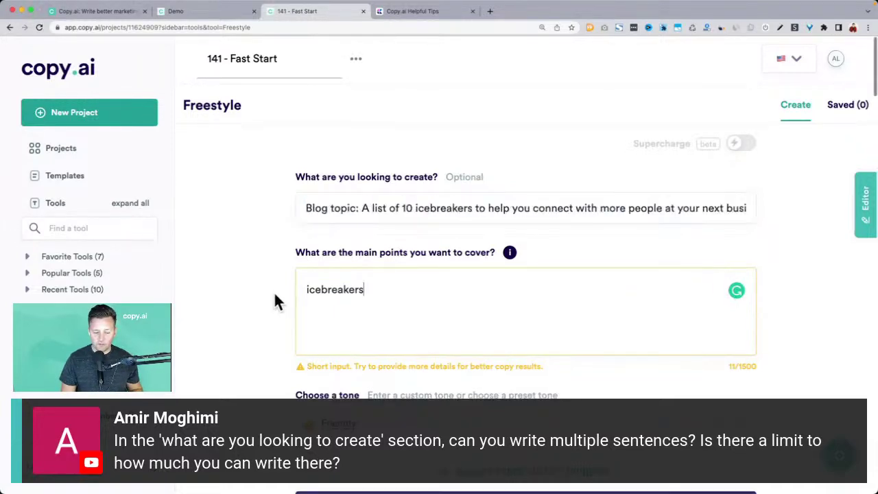
{"action": "scroll", "coordinate": [274, 291], "scroll_direction": "down", "scroll_amount": 5}
{"action": "scroll", "coordinate": [273, 291], "scroll_direction": "down", "scroll_amount": 3}
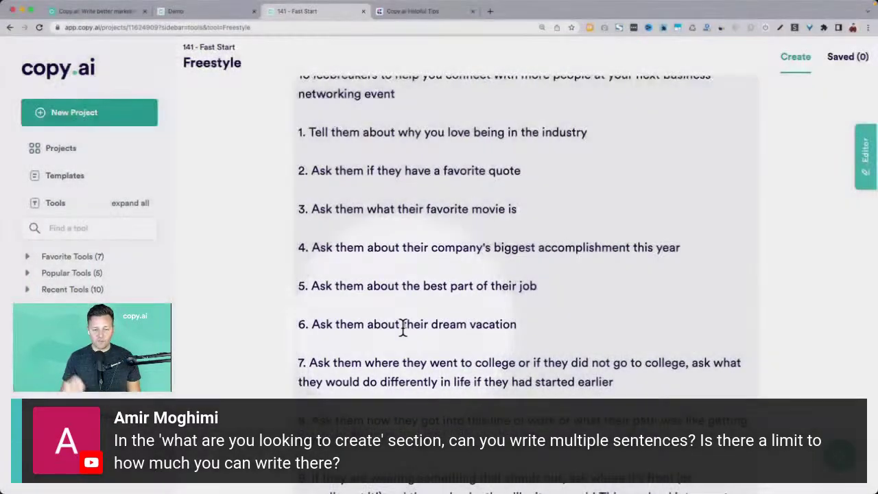
{"action": "scroll", "coordinate": [404, 333], "scroll_direction": "down", "scroll_amount": 5}
{"action": "scroll", "coordinate": [404, 336], "scroll_direction": "up", "scroll_amount": 2}
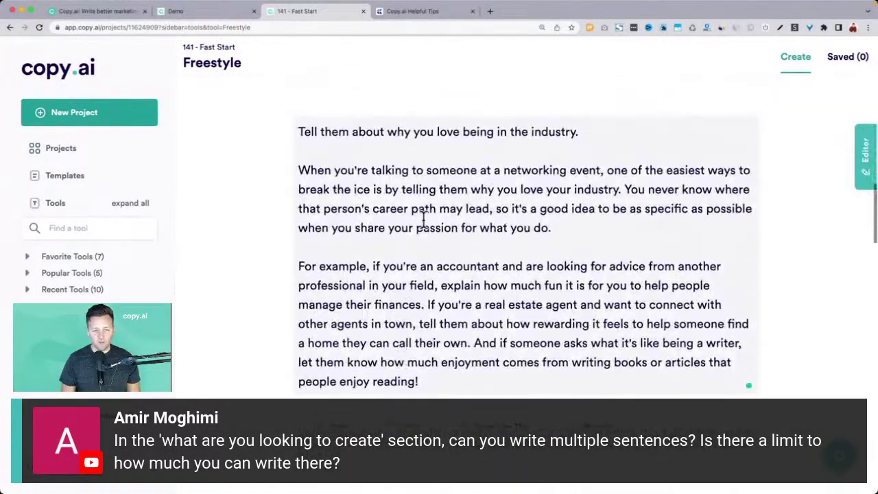
{"action": "left_click_drag", "start_coordinate": [299, 131], "coordinate": [649, 132]}
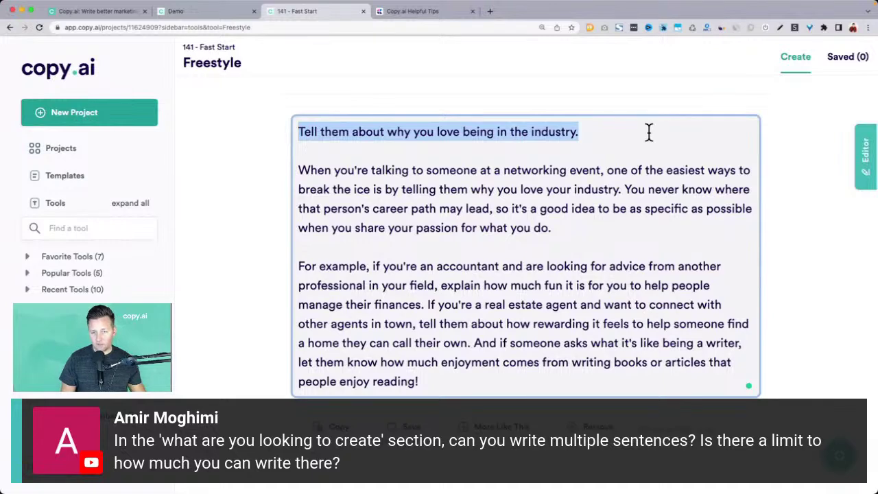
{"action": "left_click", "coordinate": [297, 131]}
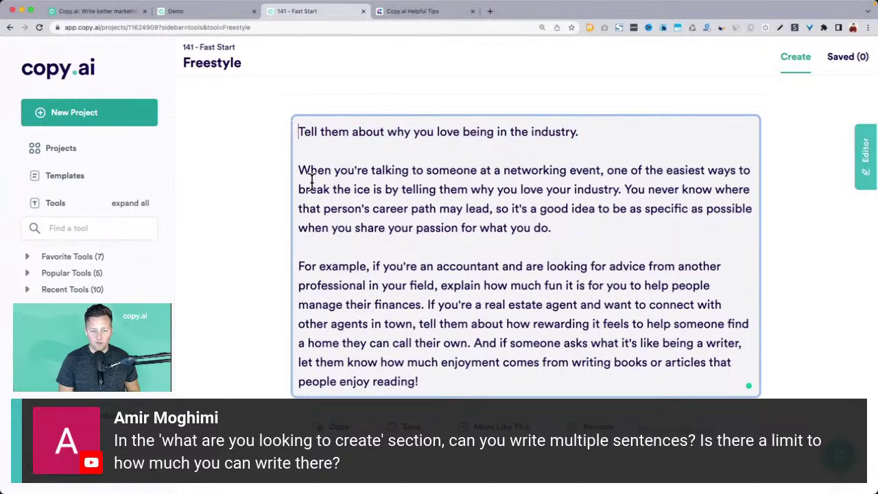
{"action": "scroll", "coordinate": [322, 206], "scroll_direction": "down", "scroll_amount": 4}
{"action": "scroll", "coordinate": [332, 243], "scroll_direction": "down", "scroll_amount": 3}
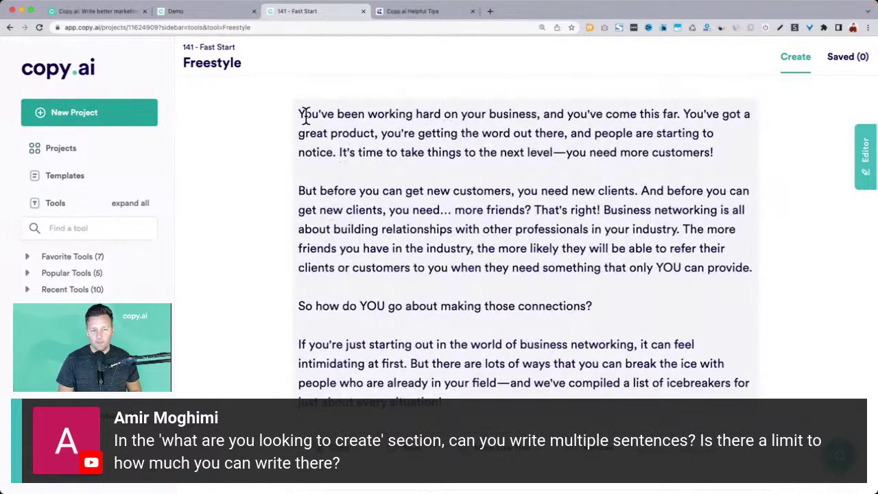
{"action": "left_click_drag", "start_coordinate": [300, 114], "coordinate": [549, 392]}
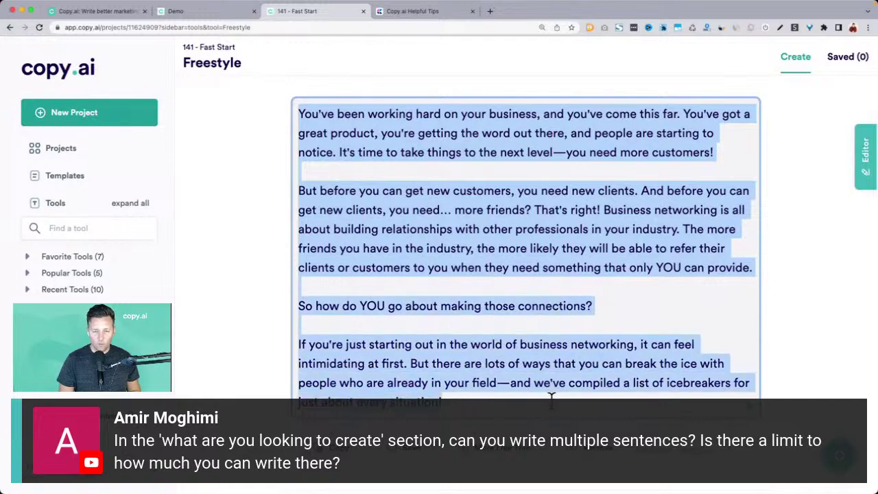
{"action": "double_click", "coordinate": [471, 114]}
{"action": "scroll", "coordinate": [471, 118], "scroll_direction": "down", "scroll_amount": 6}
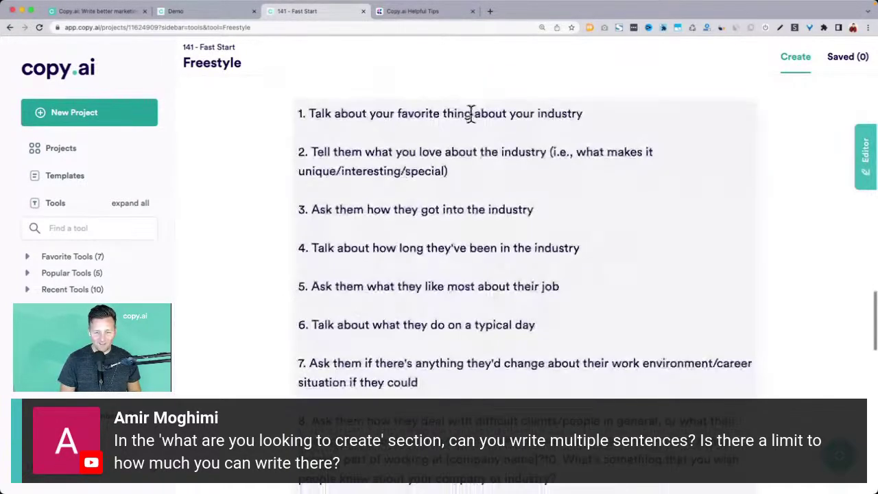
{"action": "left_click_drag", "start_coordinate": [366, 125], "coordinate": [421, 308]}
{"action": "scroll", "coordinate": [421, 308], "scroll_direction": "down", "scroll_amount": 8}
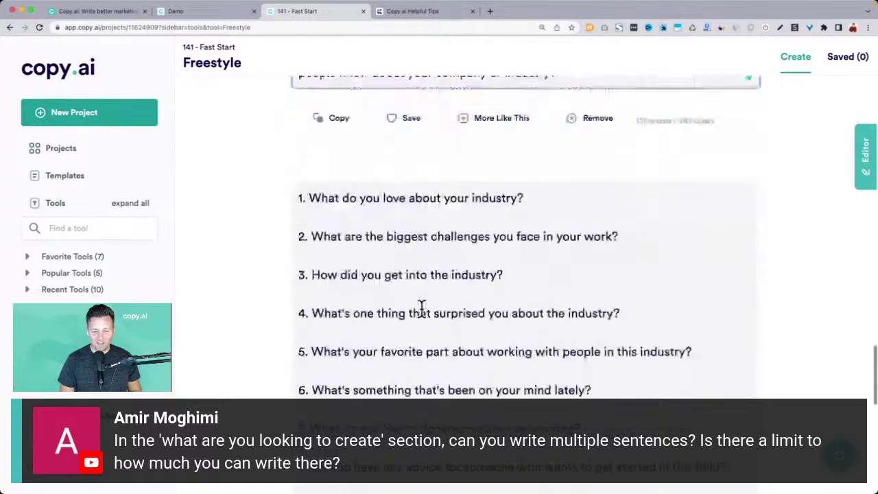
{"action": "scroll", "coordinate": [422, 309], "scroll_direction": "down", "scroll_amount": 3}
{"action": "scroll", "coordinate": [422, 309], "scroll_direction": "up", "scroll_amount": 20}
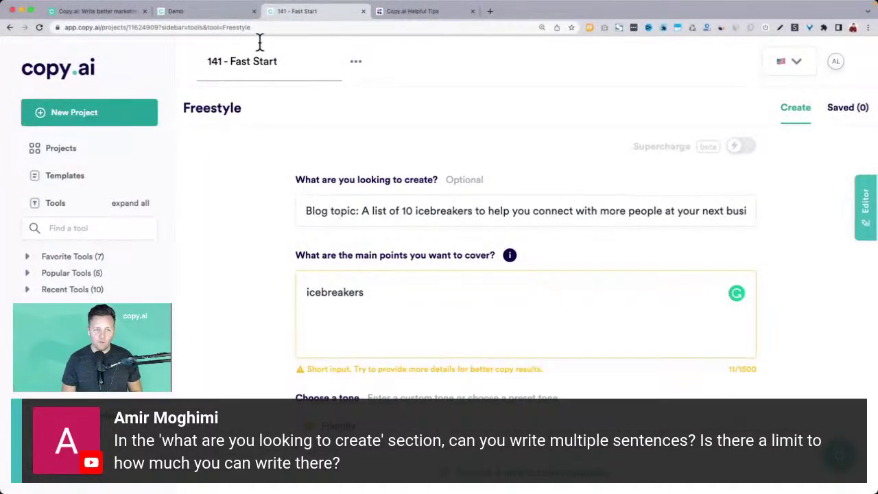
In the Demo project, extend what to create to "A section of a blog article to provide value to potential customers of my product" and hide the editor
{"action": "left_click", "coordinate": [223, 12]}
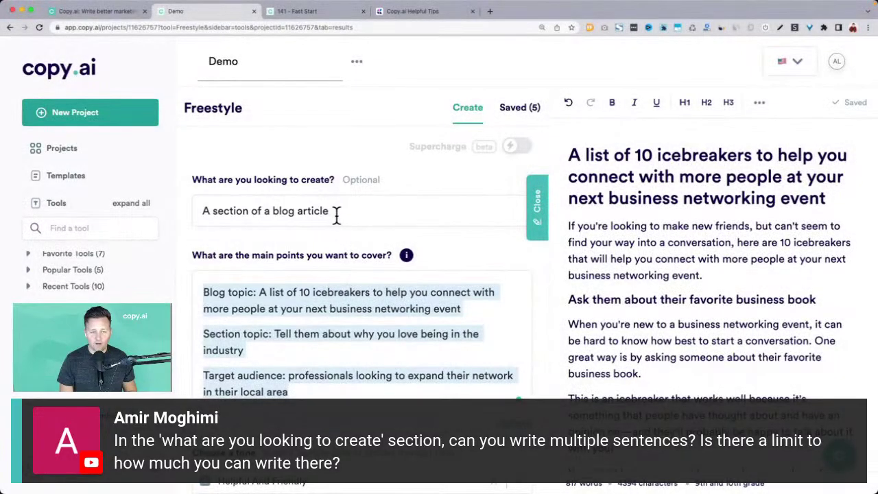
{"action": "left_click", "coordinate": [337, 214]}
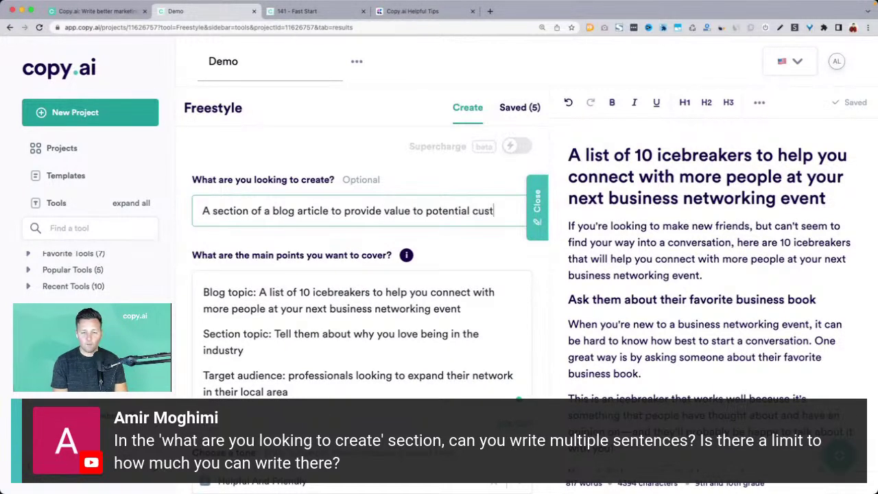
{"action": "type", "text": "omers of my product"}
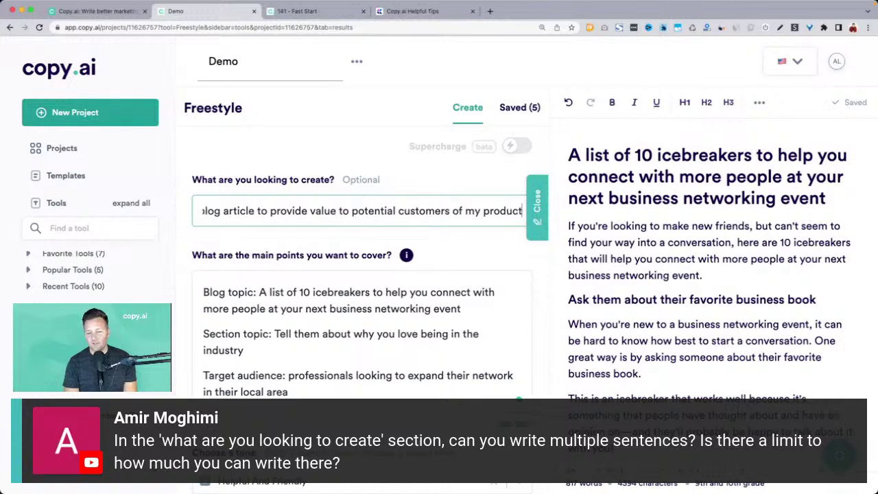
{"action": "left_click", "coordinate": [537, 240]}
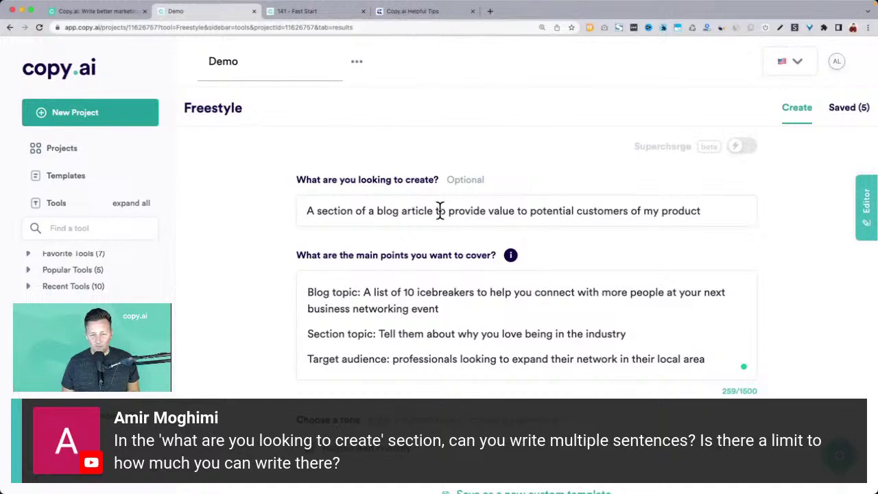
Remove "to provide value to potential customers of my product" from the text describing what to create
{"action": "left_click_drag", "start_coordinate": [439, 210], "coordinate": [306, 210]}
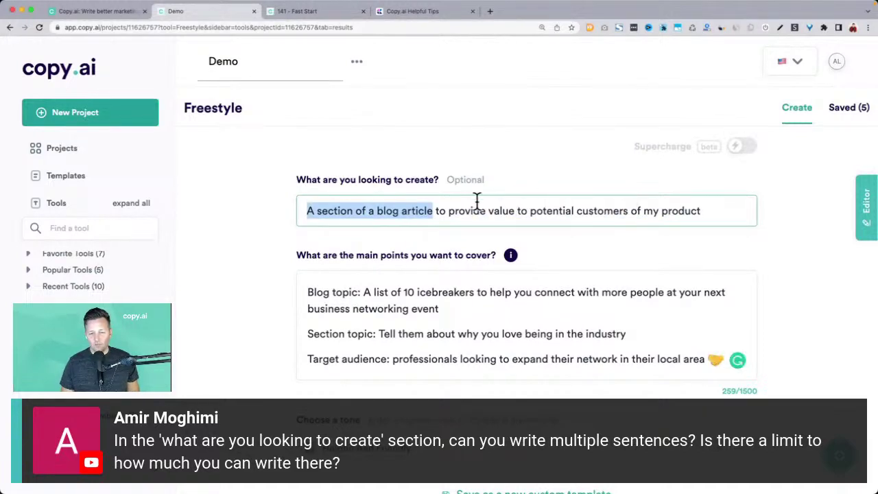
{"action": "left_click", "coordinate": [426, 210]}
{"action": "left_click_drag", "start_coordinate": [432, 210], "coordinate": [716, 209]}
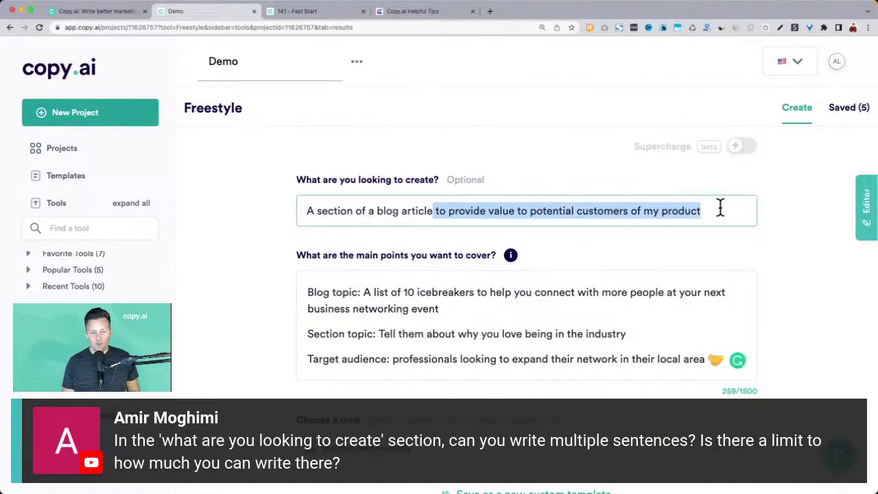
{"action": "key", "text": "BackSpace"}
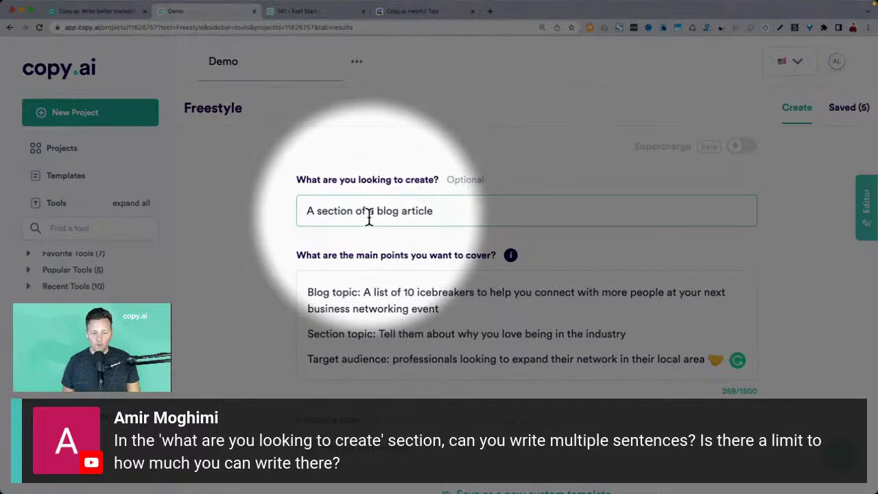
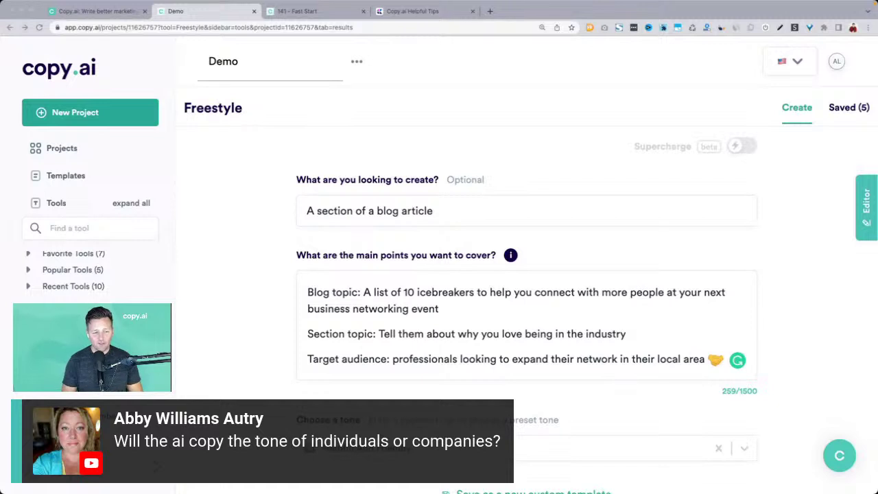
Expand the Product Descriptions category and open its Product Descriptions tool in the Demo project
{"action": "left_click", "coordinate": [209, 362]}
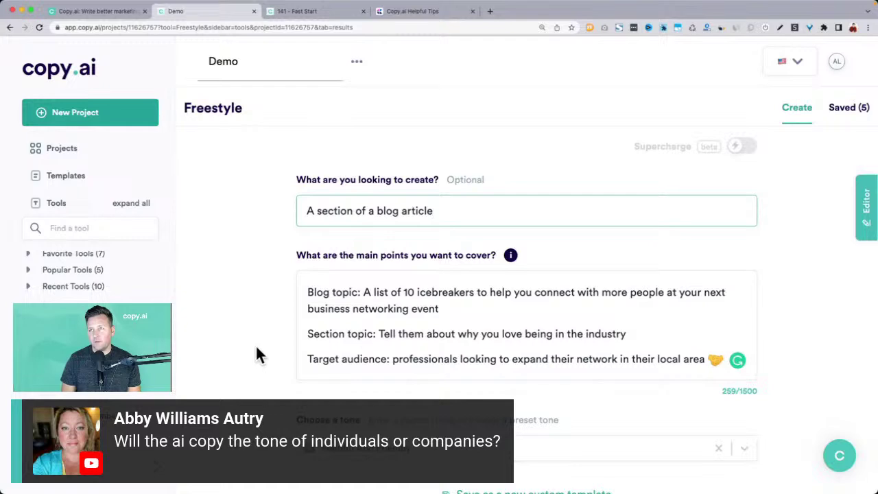
{"action": "scroll", "coordinate": [255, 355], "scroll_direction": "down", "scroll_amount": 3}
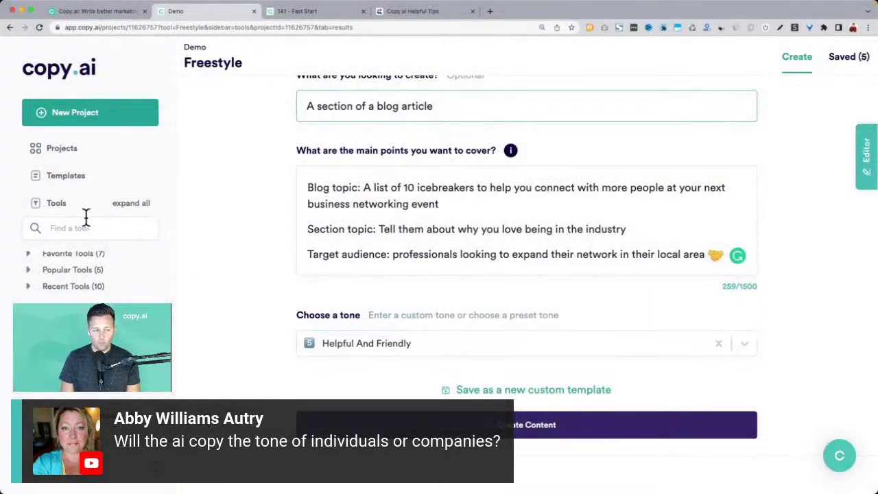
{"action": "scroll", "coordinate": [103, 283], "scroll_direction": "down", "scroll_amount": 3}
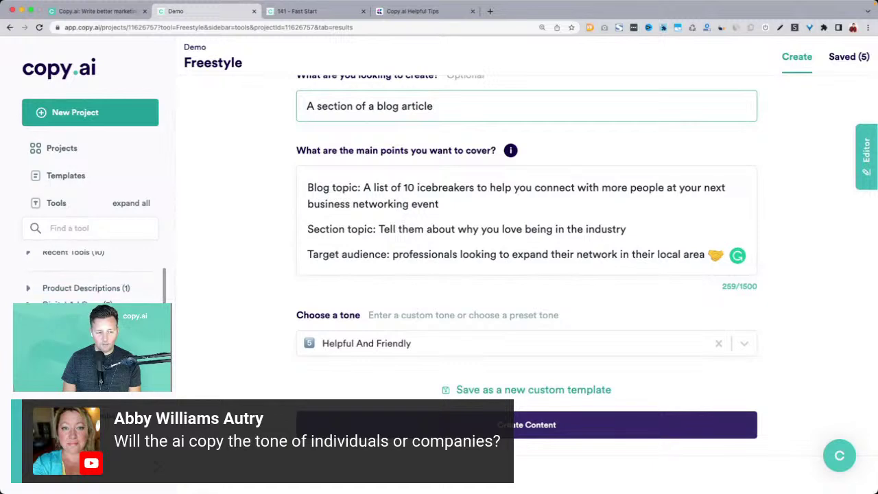
{"action": "left_click", "coordinate": [28, 288]}
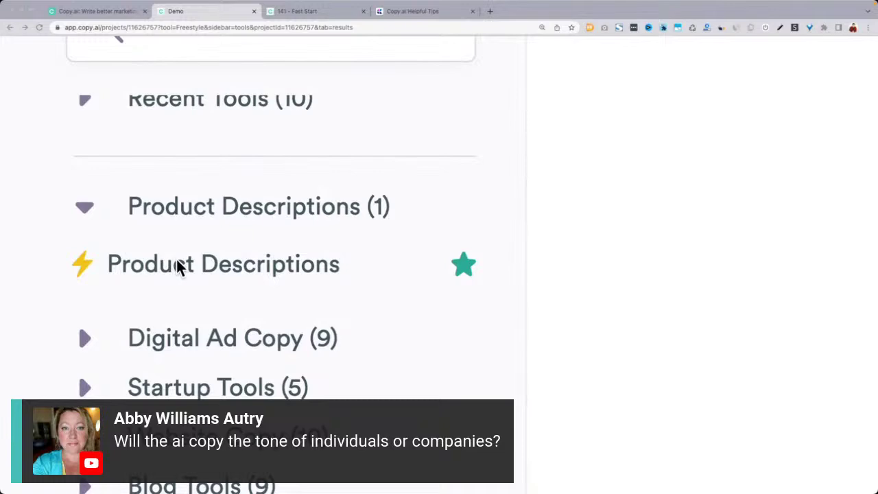
{"action": "right_click", "coordinate": [176, 264]}
{"action": "left_click", "coordinate": [624, 277]}
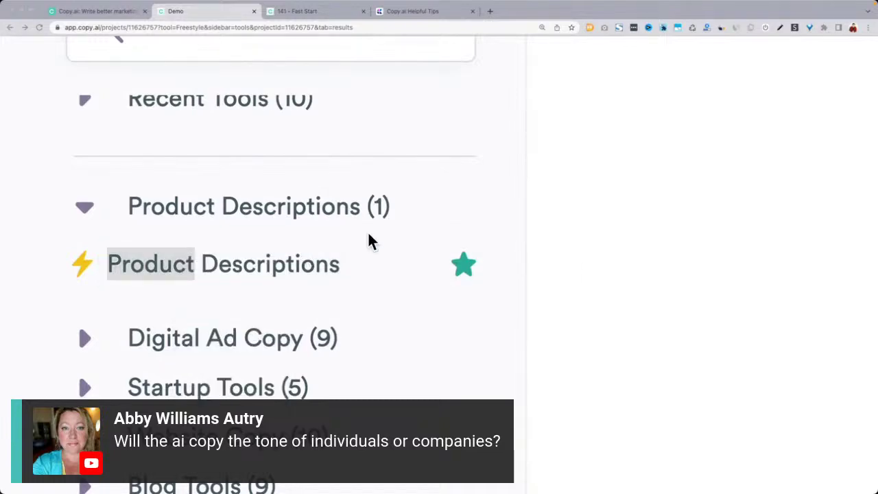
{"action": "right_click", "coordinate": [628, 228]}
{"action": "left_click", "coordinate": [627, 168]}
{"action": "scroll", "coordinate": [576, 199], "scroll_direction": "down", "scroll_amount": 1}
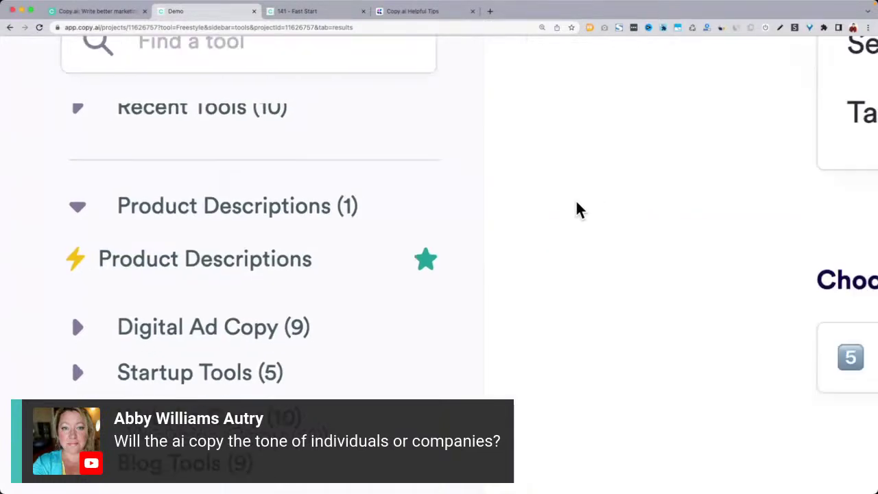
{"action": "scroll", "coordinate": [576, 199], "scroll_direction": "down", "scroll_amount": 5}
{"action": "left_click", "coordinate": [88, 313]}
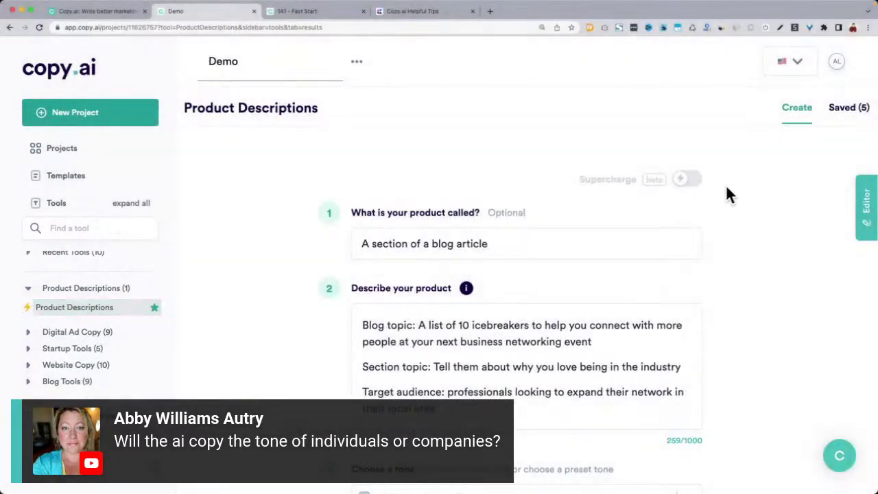
Turn on the Supercharge beta for the Product Descriptions tool
{"action": "triple_click", "coordinate": [602, 176]}
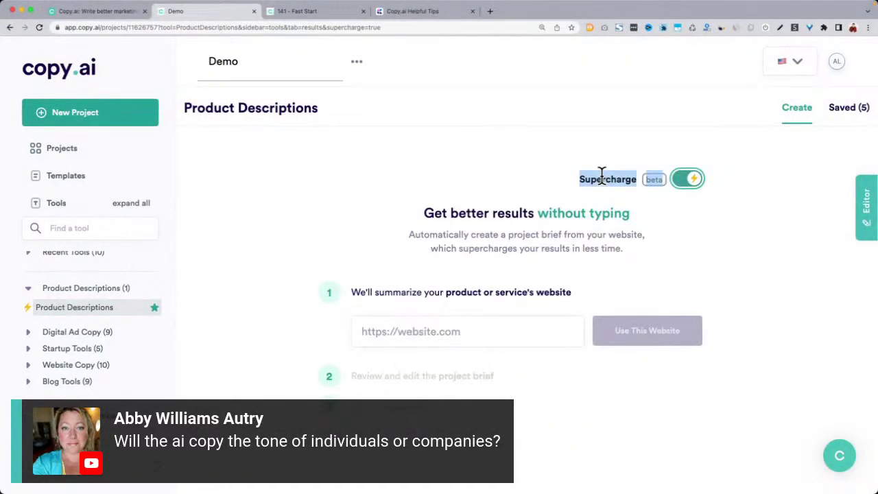
{"action": "left_click", "coordinate": [649, 180]}
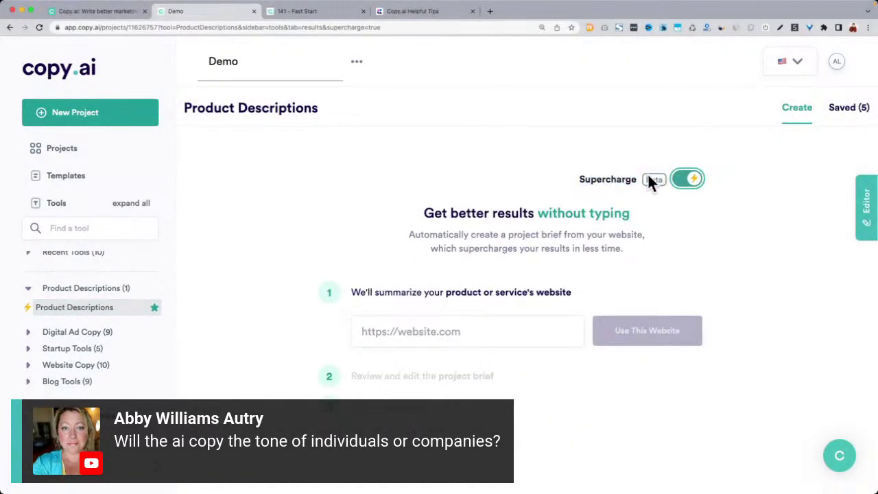
{"action": "left_click", "coordinate": [692, 180]}
{"action": "left_click", "coordinate": [120, 13]}
{"action": "left_click", "coordinate": [135, 27]}
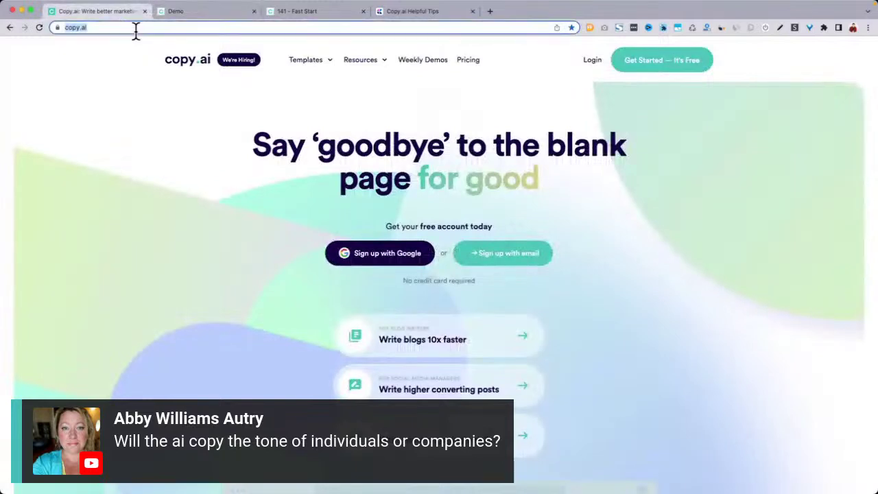
{"action": "left_click", "coordinate": [206, 14]}
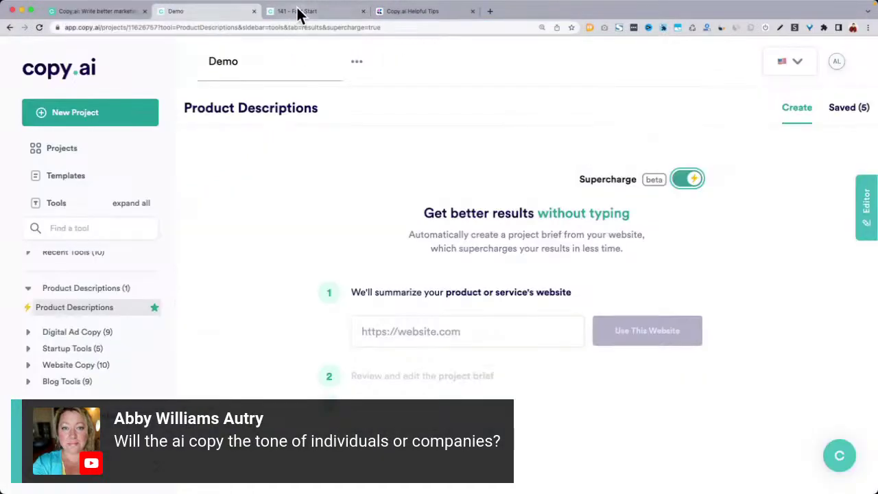
{"action": "left_click", "coordinate": [447, 327]}
{"action": "key", "text": "super+v"}
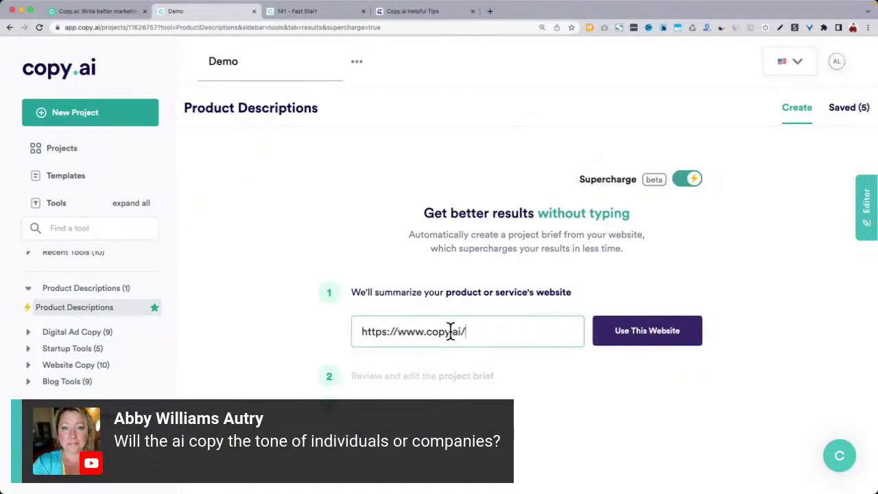
{"action": "left_click", "coordinate": [652, 332]}
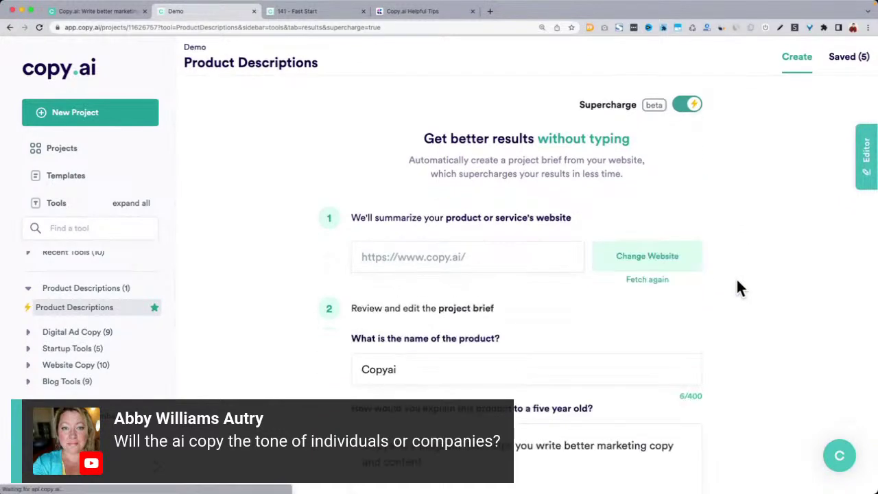
Review the generated project brief from the product name to the brand voice, along with the Supercharge setting
{"action": "scroll", "coordinate": [738, 283], "scroll_direction": "down", "scroll_amount": 5}
{"action": "scroll", "coordinate": [738, 282], "scroll_direction": "up", "scroll_amount": 3}
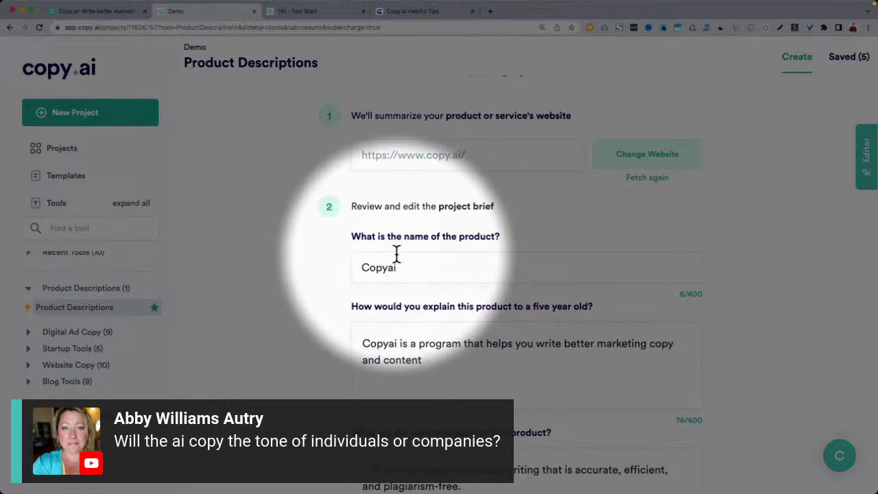
{"action": "scroll", "coordinate": [396, 253], "scroll_direction": "down", "scroll_amount": 5}
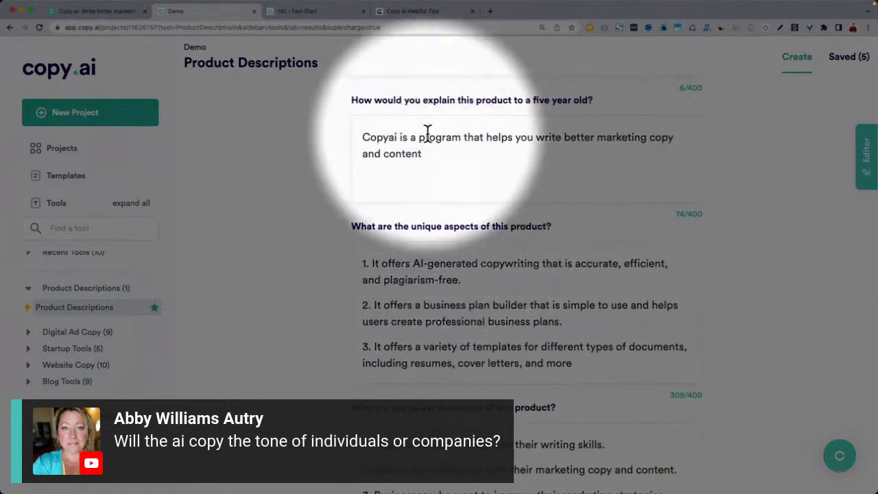
{"action": "scroll", "coordinate": [446, 131], "scroll_direction": "down", "scroll_amount": 3}
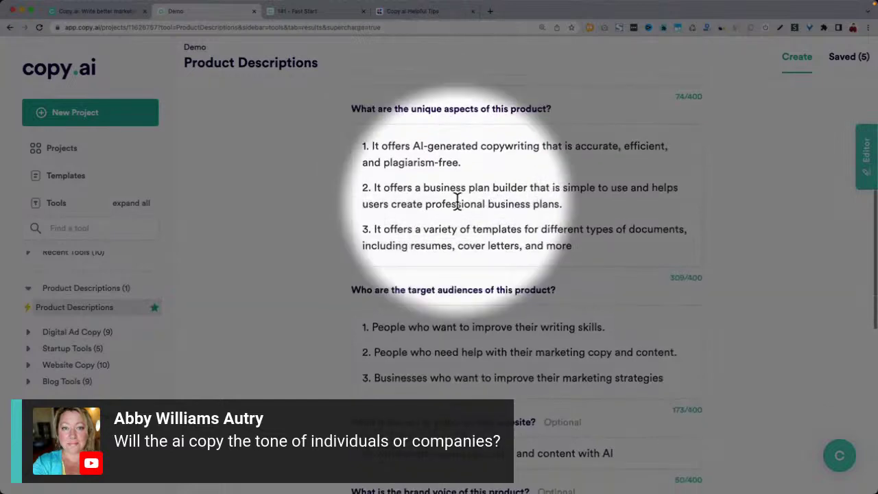
{"action": "scroll", "coordinate": [487, 291], "scroll_direction": "down", "scroll_amount": 5}
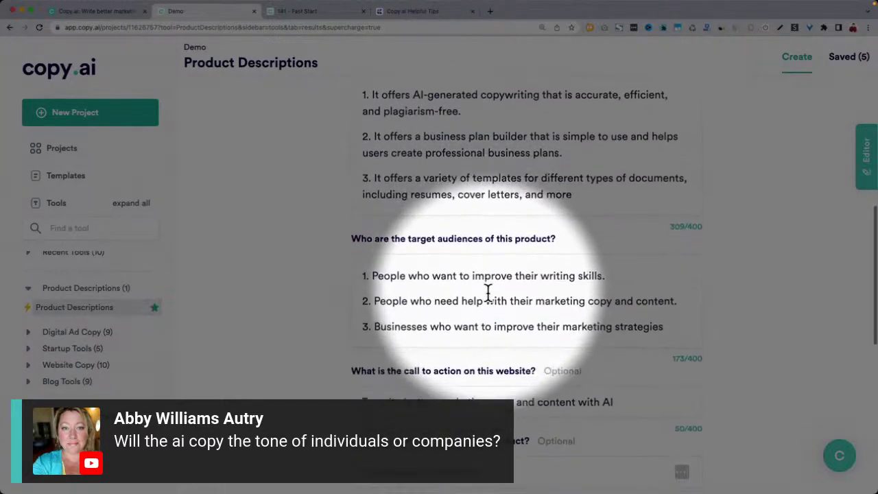
{"action": "scroll", "coordinate": [442, 257], "scroll_direction": "down", "scroll_amount": 2}
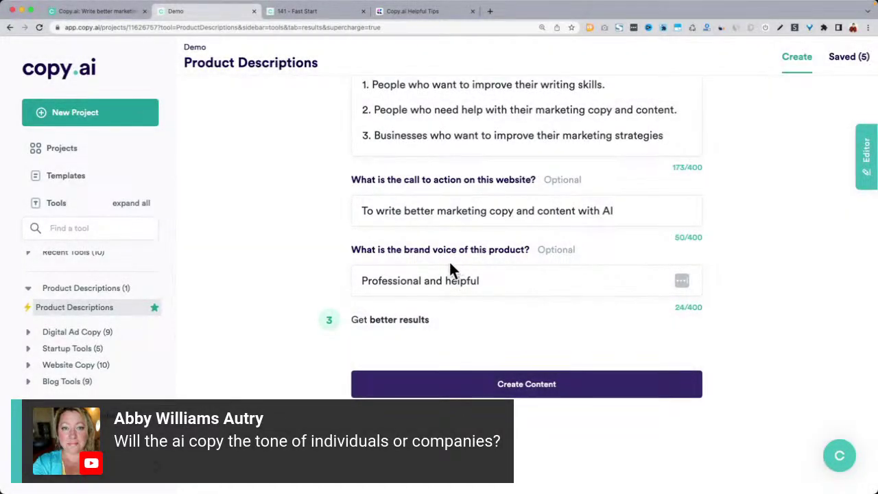
{"action": "triple_click", "coordinate": [421, 275]}
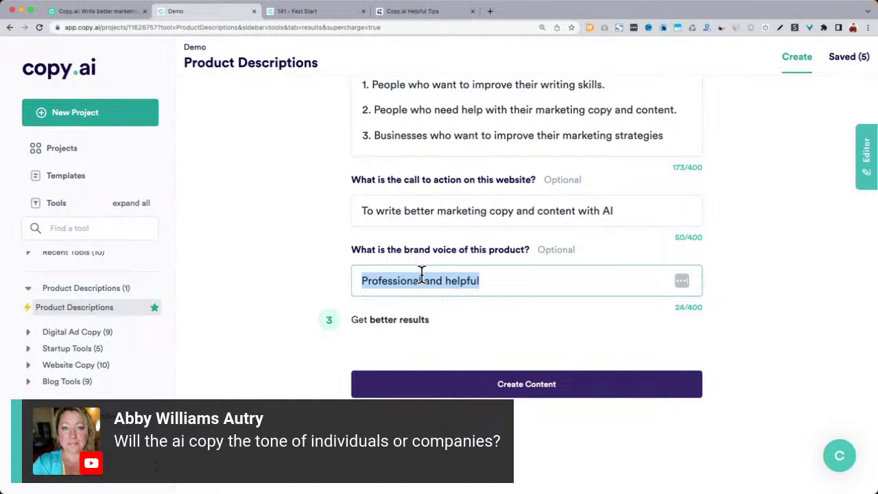
{"action": "scroll", "coordinate": [421, 273], "scroll_direction": "up", "scroll_amount": 10}
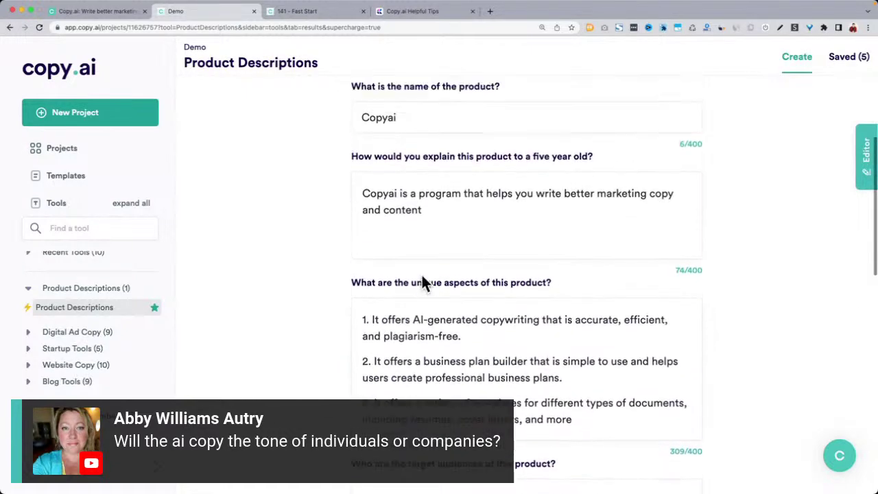
{"action": "scroll", "coordinate": [240, 137], "scroll_direction": "down", "scroll_amount": 8}
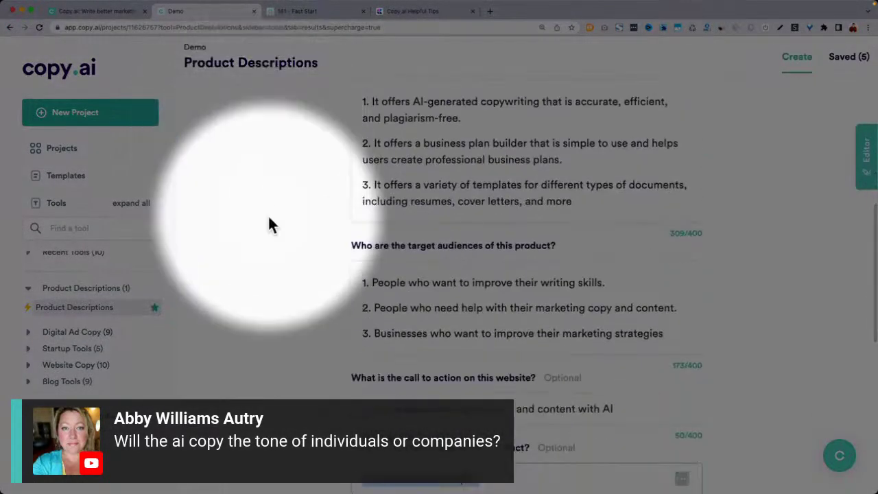
{"action": "scroll", "coordinate": [274, 241], "scroll_direction": "up", "scroll_amount": 8}
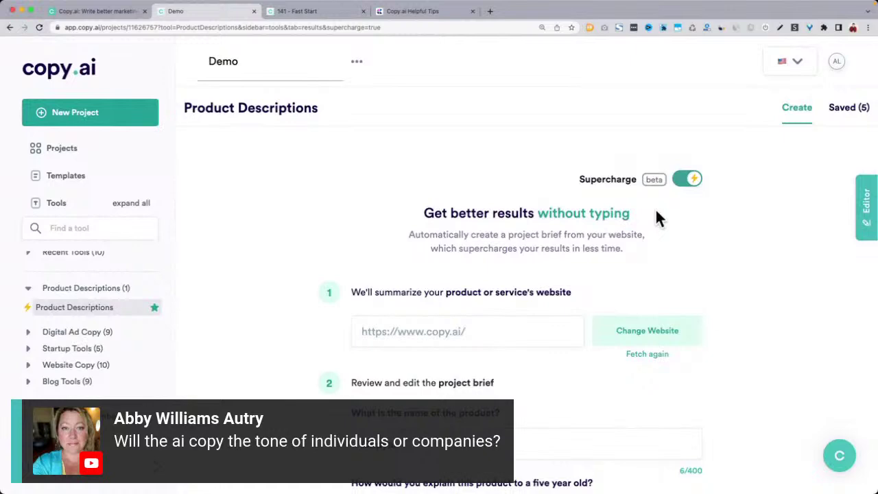
{"action": "scroll", "coordinate": [656, 168], "scroll_direction": "up", "scroll_amount": 5}
{"action": "scroll", "coordinate": [656, 173], "scroll_direction": "right", "scroll_amount": 3}
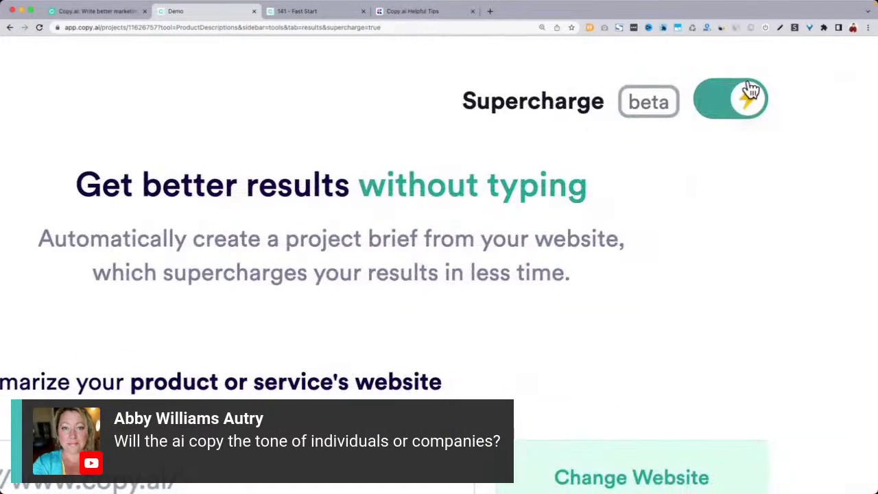
{"action": "scroll", "coordinate": [709, 127], "scroll_direction": "down", "scroll_amount": 5}
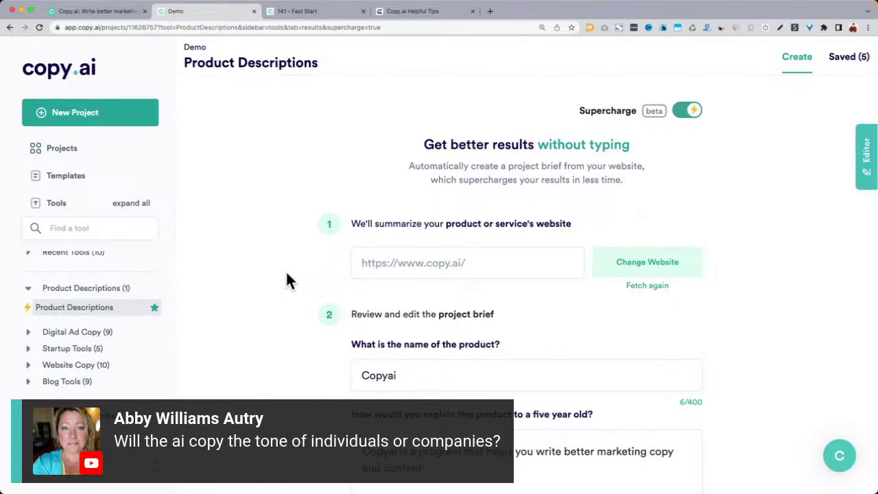
{"action": "scroll", "coordinate": [120, 315], "scroll_direction": "up", "scroll_amount": 1}
Search the tools for "voic" and open the Brand Voice tool
{"action": "left_click", "coordinate": [74, 228]}
{"action": "type", "text": "voic"}
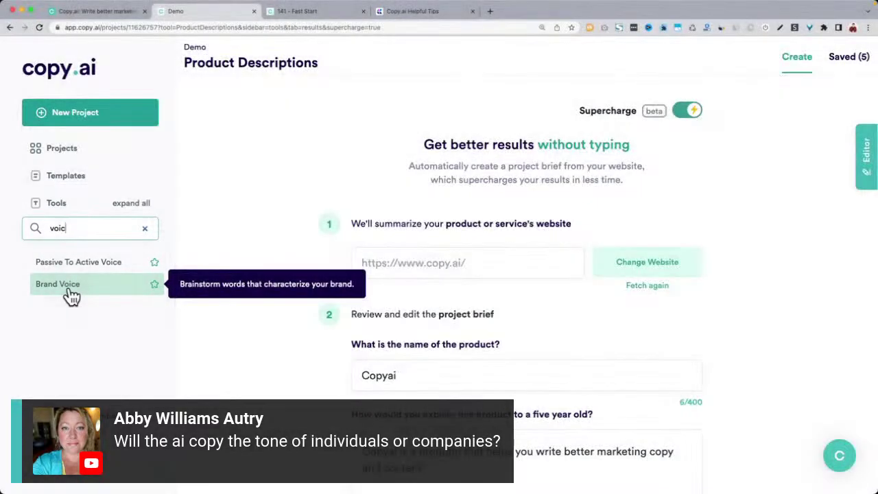
{"action": "left_click", "coordinate": [72, 294]}
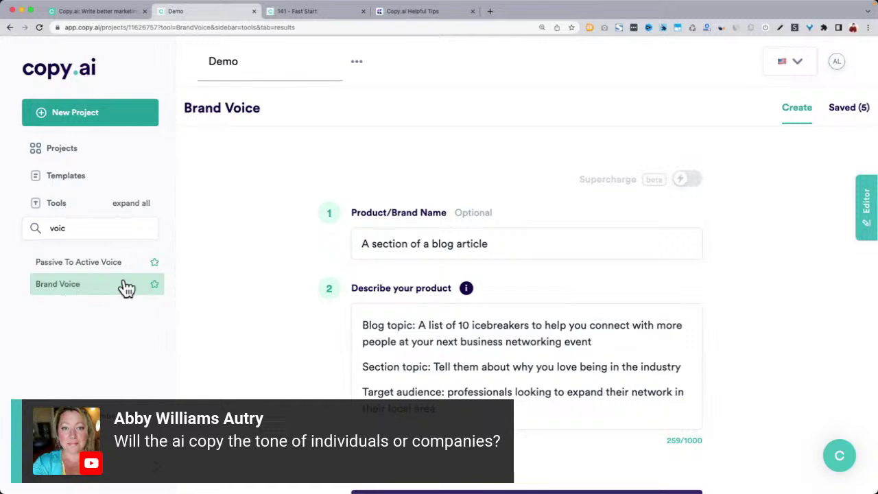
Clear the existing text from the Product/Brand Name and Describe your product fields
{"action": "triple_click", "coordinate": [398, 249]}
{"action": "key", "text": "BackSpace"}
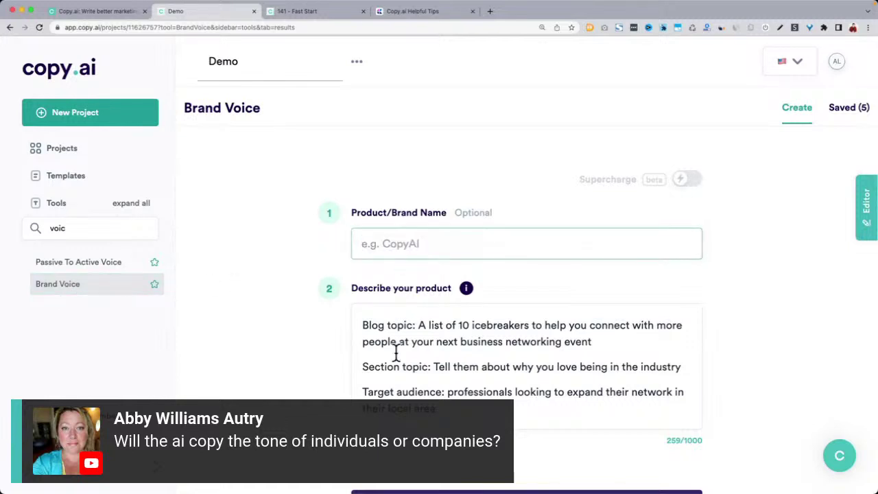
{"action": "left_click", "coordinate": [396, 352]}
{"action": "key", "text": "super+a"}
{"action": "key", "text": "BackSpace"}
Enter the viewer's first name as the product/brand name
{"action": "left_click", "coordinate": [396, 242]}
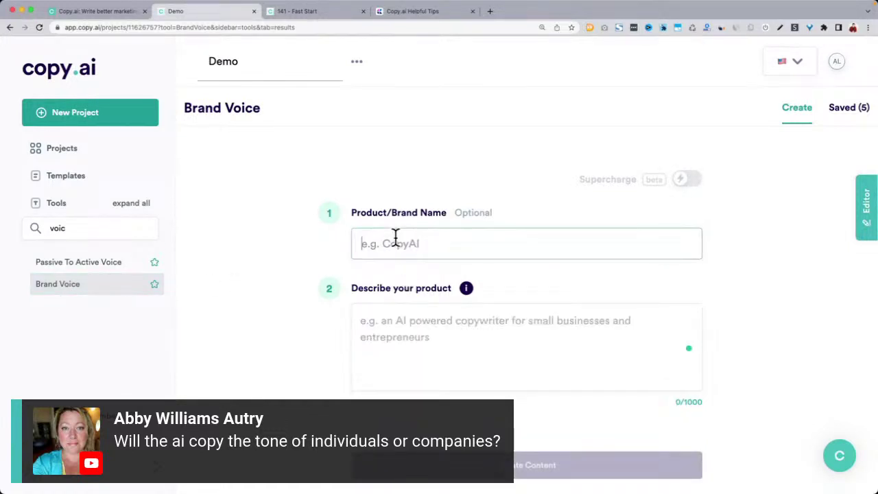
{"action": "type", "text": "Abby"}
{"action": "key", "text": "Tab"}
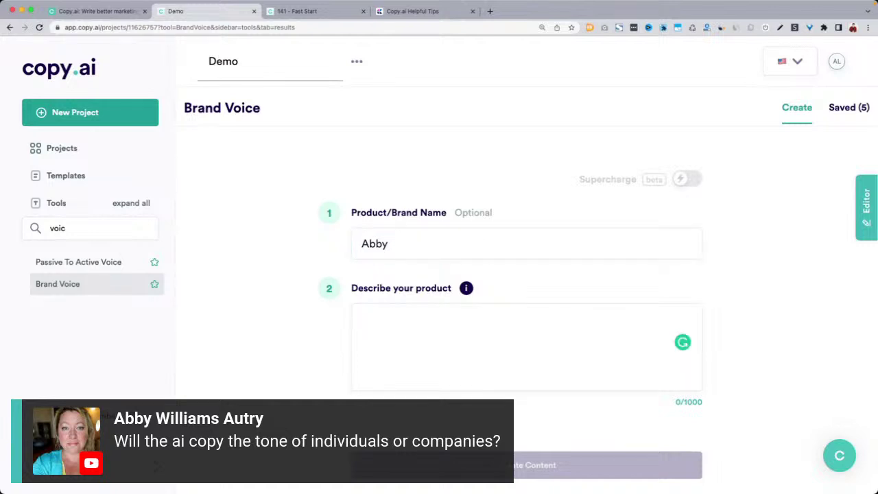
Describe the product as "I help social media content creators find the best tech tools to create engaging videos"
{"action": "type", "text": "I help "}
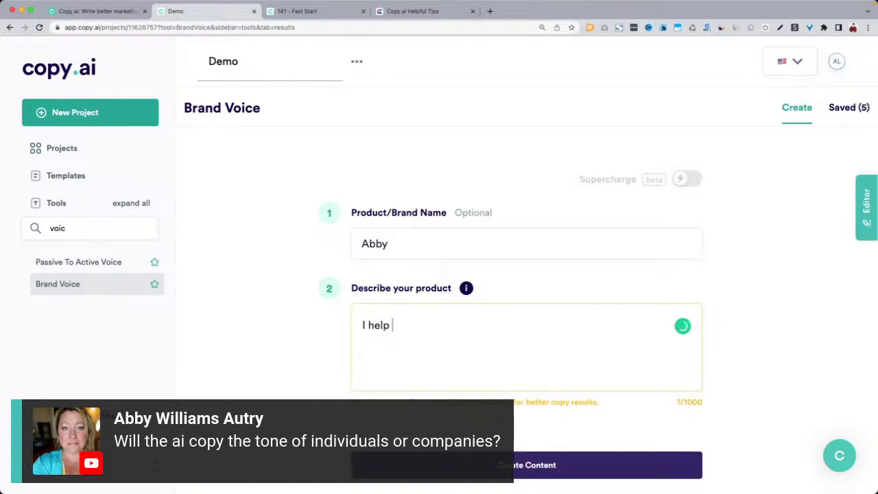
{"action": "type", "text": "social"}
{"action": "key", "text": "BackSpace"}
{"action": "type", "text": "al media content creators"}
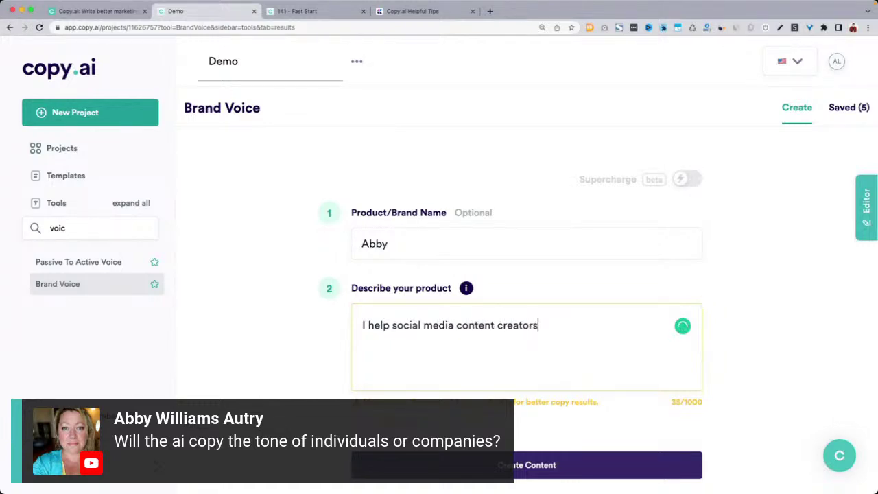
{"action": "type", "text": " find the b"}
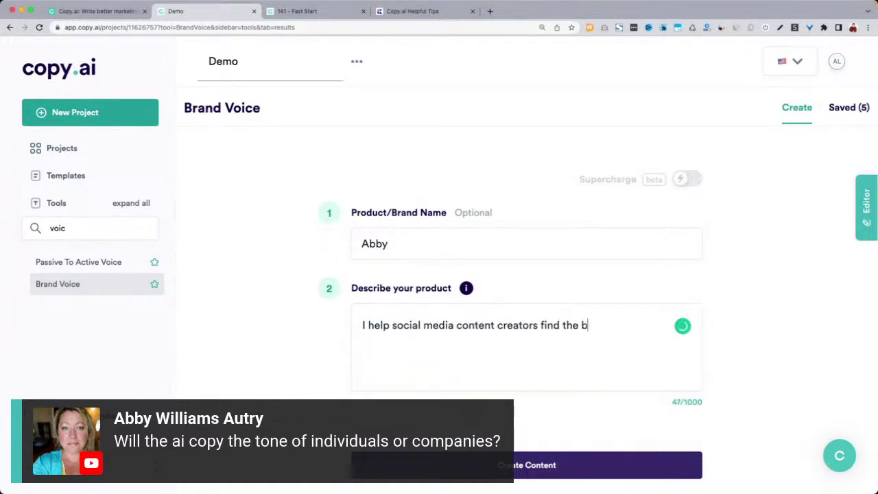
{"action": "type", "text": "est tech tools to create engage"}
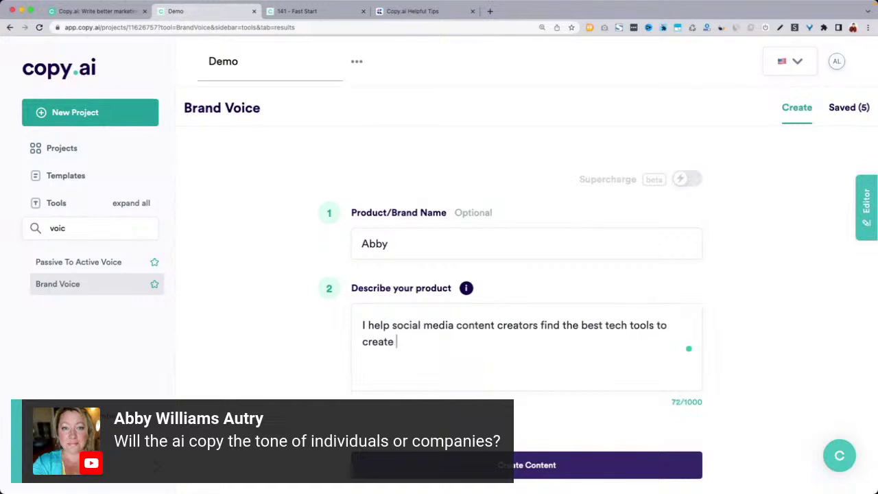
{"action": "key", "text": "BackSpace"}
{"action": "type", "text": "ing videos"}
{"action": "key", "text": "BackSpace"}
{"action": "key", "text": "BackSpace"}
{"action": "type", "text": "os"}
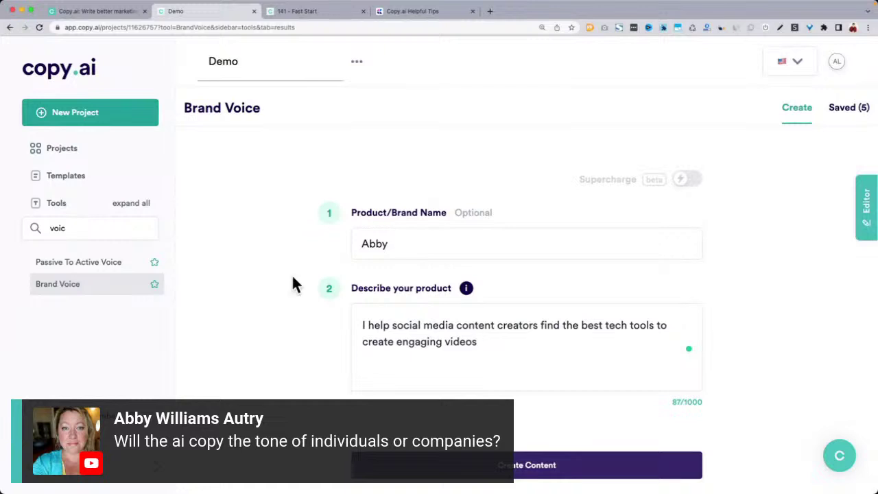
Generate brand voice suggestions and copy the result "Techie, friendly, fun, personal"
{"action": "scroll", "coordinate": [252, 300], "scroll_direction": "down", "scroll_amount": 3}
{"action": "left_click", "coordinate": [529, 389]}
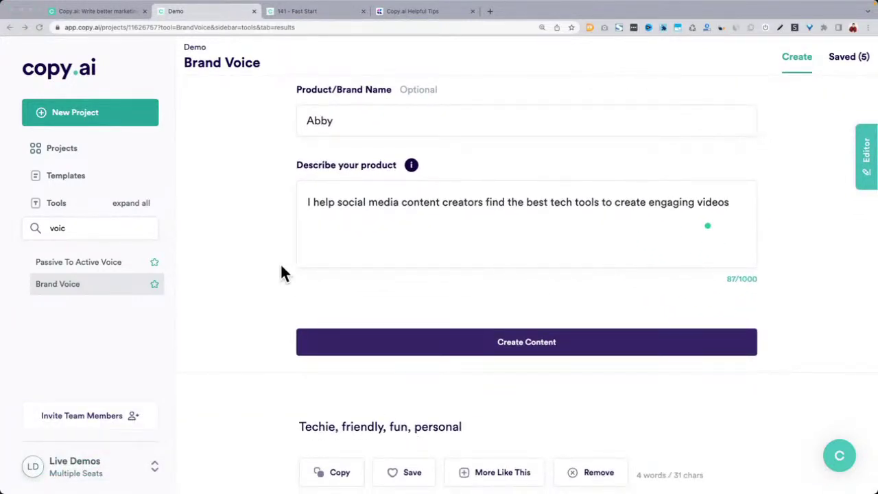
{"action": "scroll", "coordinate": [280, 269], "scroll_direction": "down", "scroll_amount": 3}
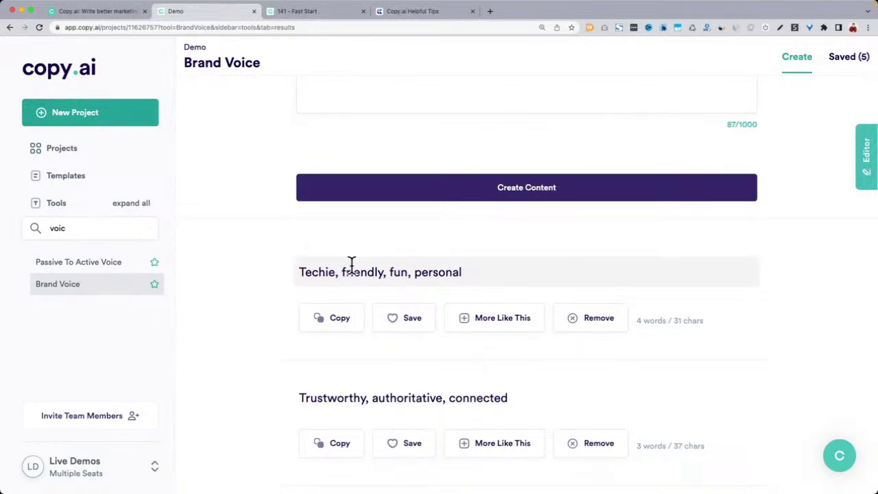
{"action": "left_click", "coordinate": [334, 265]}
{"action": "key", "text": "ctrl+c"}
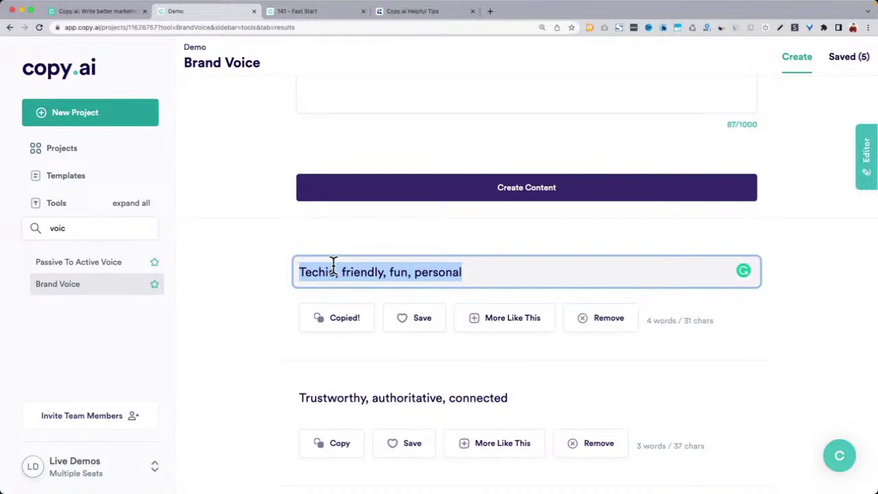
{"action": "scroll", "coordinate": [334, 266], "scroll_direction": "down", "scroll_amount": 2}
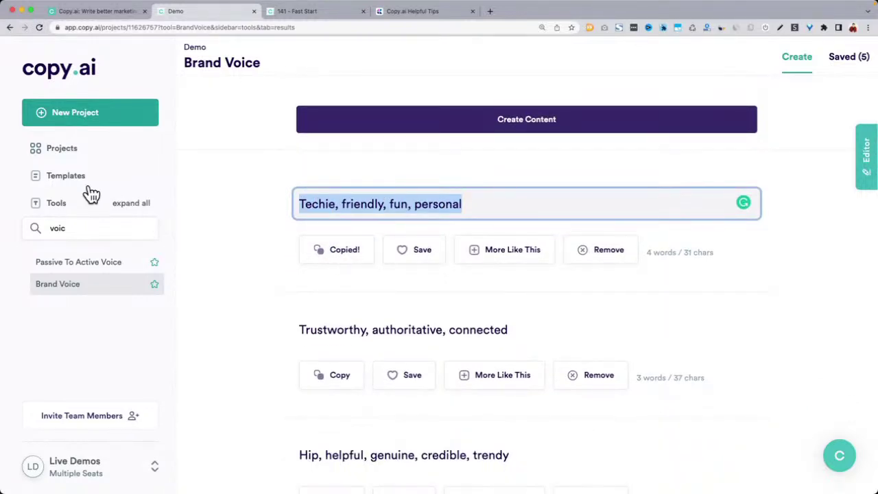
{"action": "scroll", "coordinate": [261, 178], "scroll_direction": "up", "scroll_amount": 3}
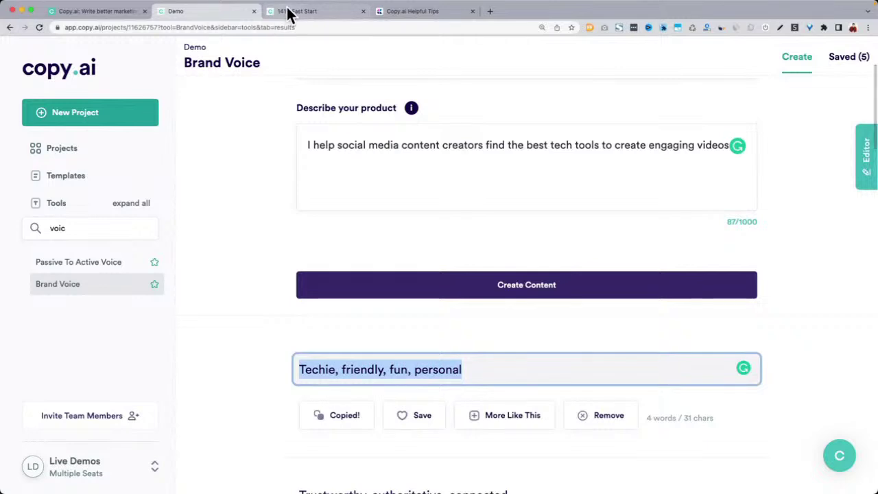
In the 141 - Fast Start project's Freestyle tool, create and apply the custom tone "Techie, Friendly, Fun, Personal" from the copied text
{"action": "left_click", "coordinate": [288, 12]}
{"action": "scroll", "coordinate": [303, 424], "scroll_direction": "down", "scroll_amount": 3}
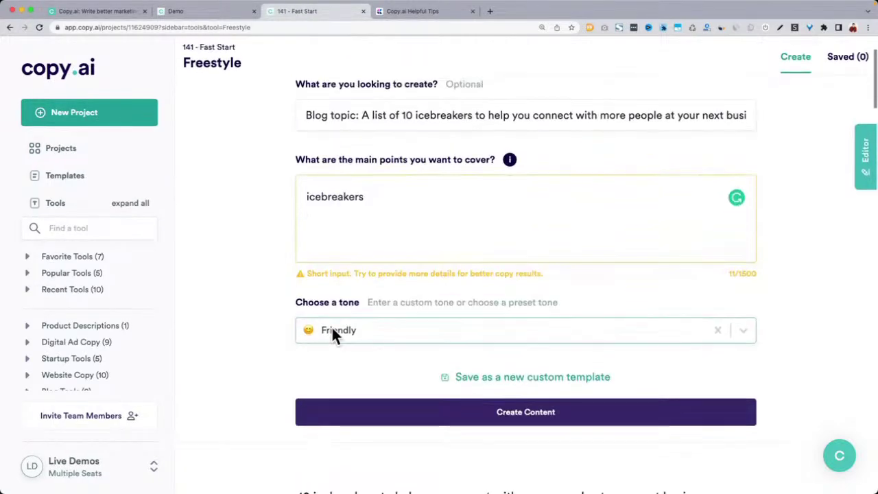
{"action": "left_click", "coordinate": [381, 340]}
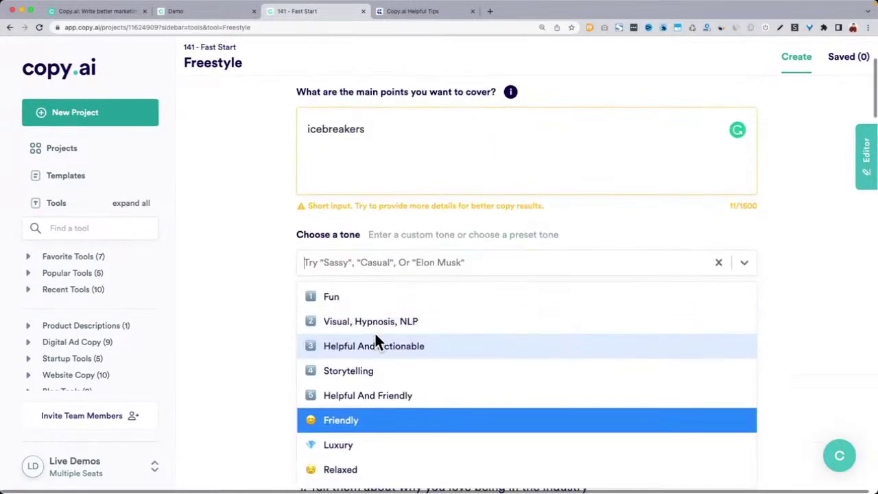
{"action": "key", "text": "ctrl+v"}
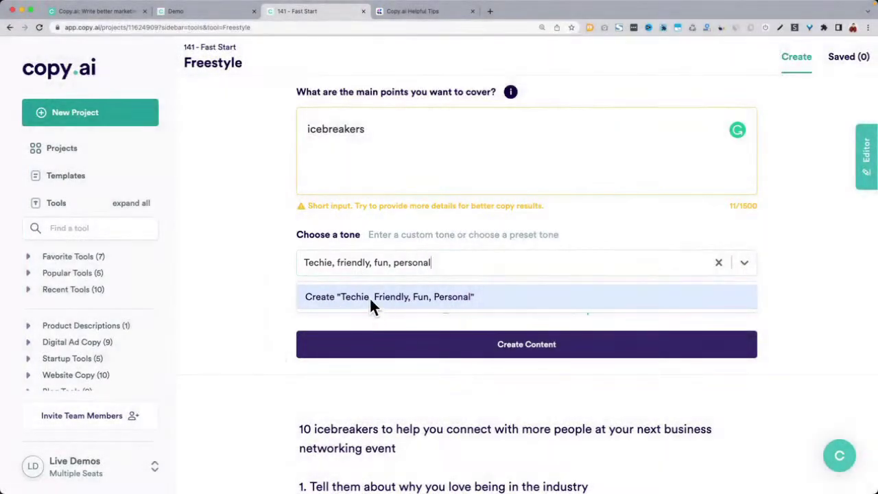
{"action": "left_click", "coordinate": [369, 296]}
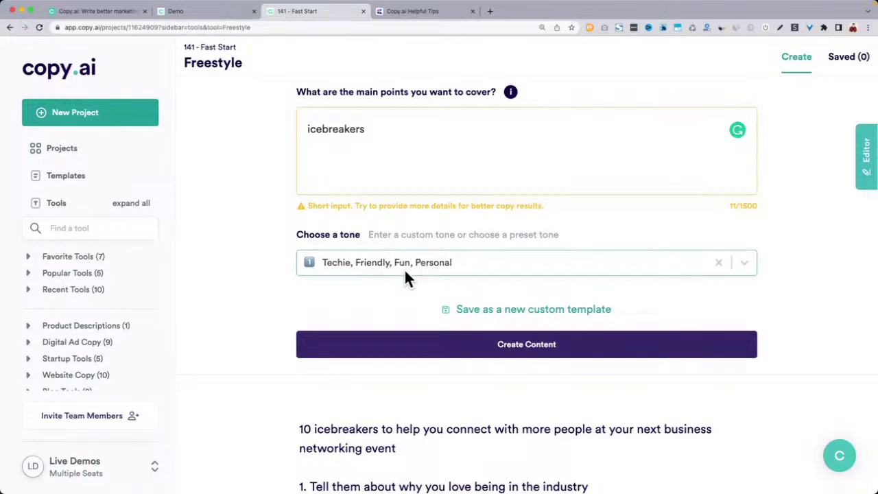
Go back to the Demo project's Brand Voice tool and select the whole product description
{"action": "left_click", "coordinate": [206, 18]}
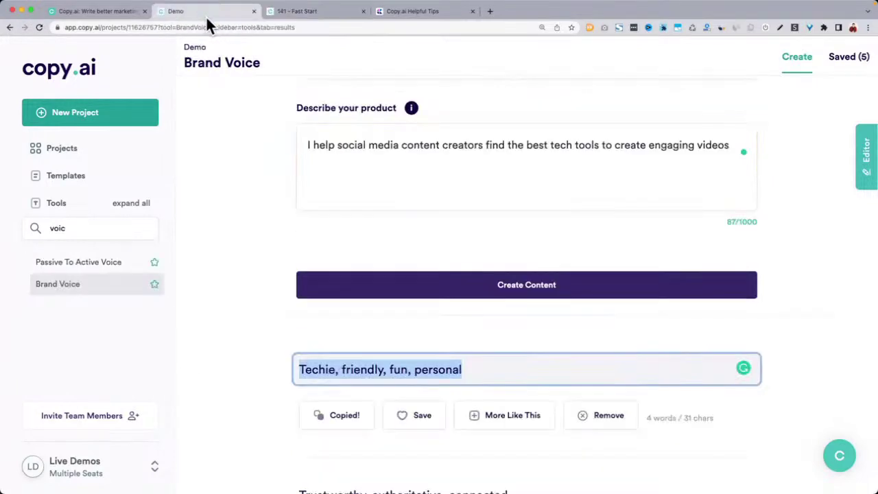
{"action": "key", "text": "super+Tab"}
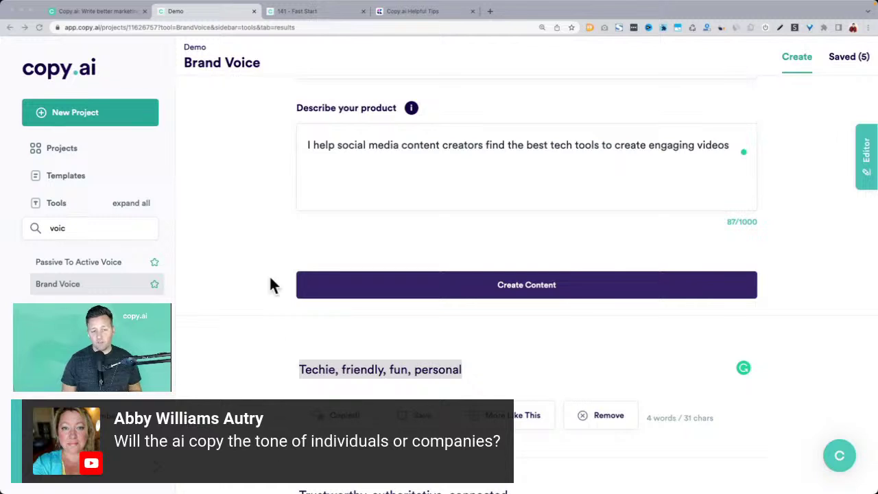
{"action": "scroll", "coordinate": [261, 169], "scroll_direction": "up", "scroll_amount": 3}
{"action": "triple_click", "coordinate": [330, 278]}
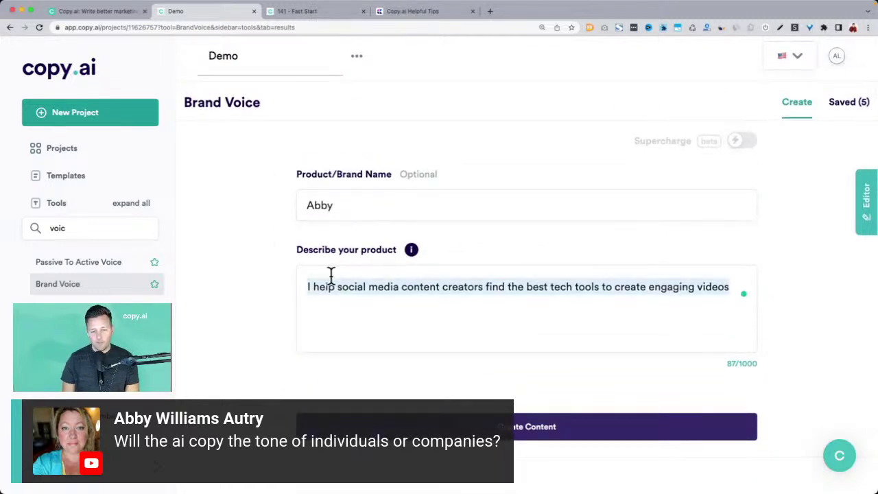
Return to the 141 - Fast Start project's Freestyle tool and replace what to create with "Sales copy"
{"action": "left_click", "coordinate": [302, 16]}
{"action": "scroll", "coordinate": [348, 199], "scroll_direction": "up", "scroll_amount": 3}
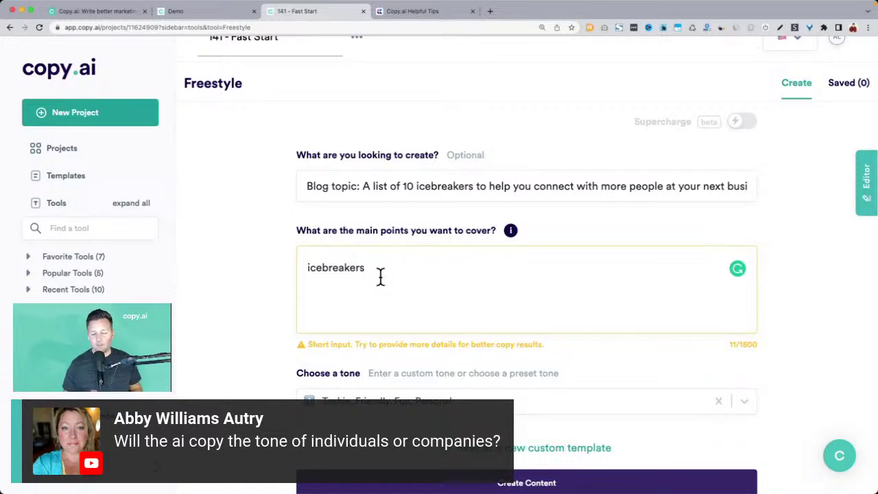
{"action": "left_click", "coordinate": [378, 186]}
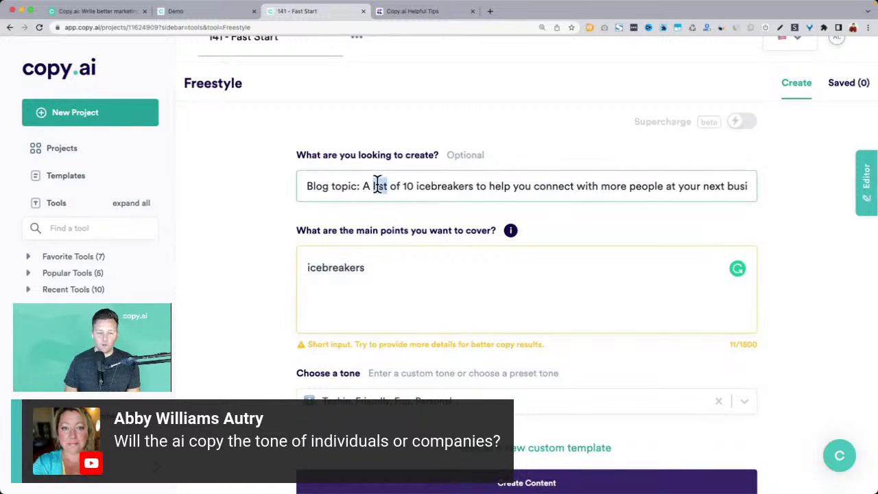
{"action": "key", "text": "super+a"}
{"action": "type", "text": "Sales copy"}
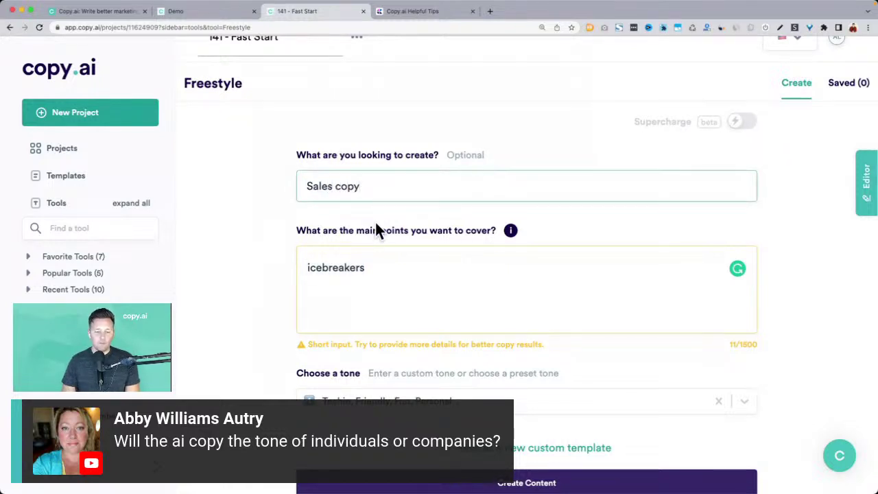
Replace the main points with "What I do: " followed by the copied product description about helping social media content creators
{"action": "left_click", "coordinate": [356, 268]}
{"action": "key", "text": "super+a"}
{"action": "type", "text": "What I do"}
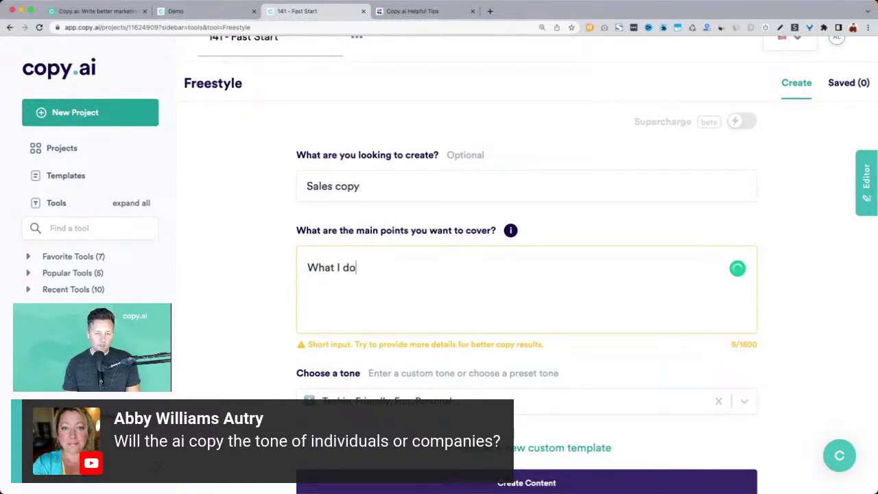
{"action": "type", "text": ":"}
{"action": "key", "text": "super+v"}
Add a new line to the main points reading "Tone: I am highly trained and have spent years researching the best tools"
{"action": "key", "text": "Return"}
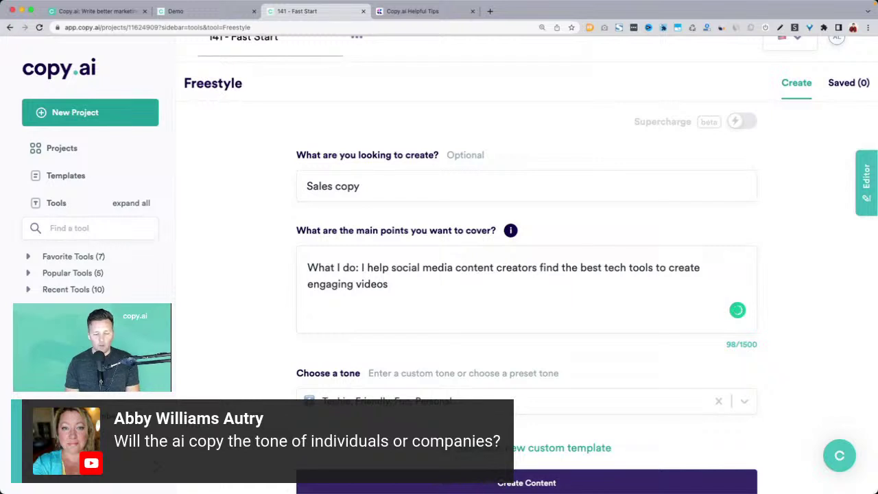
{"action": "type", "text": "Tone"}
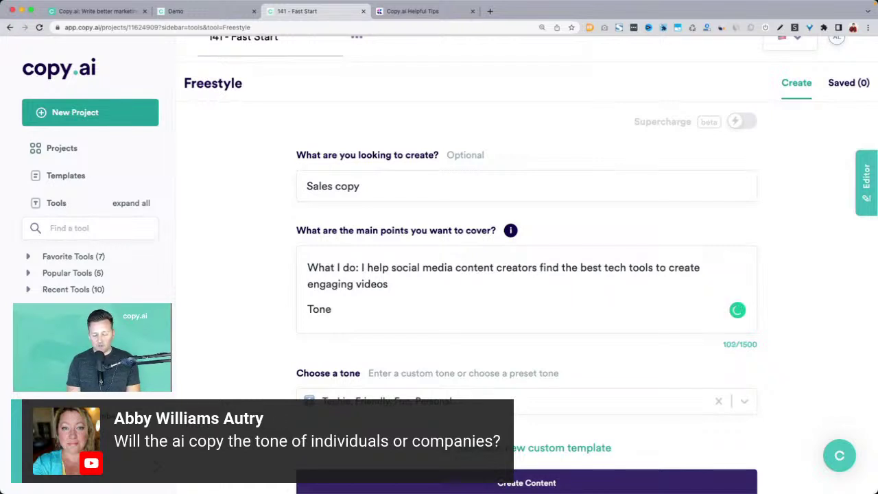
{"action": "type", "text": ": I"}
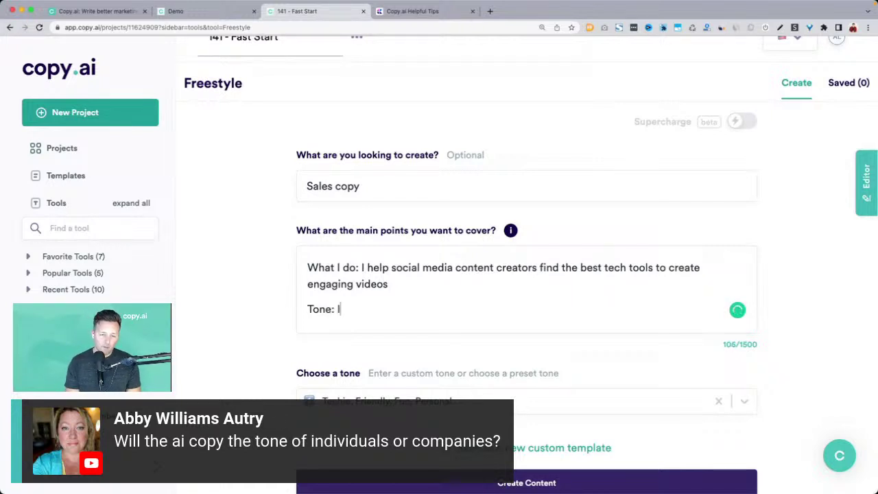
{"action": "type", "text": " am a"}
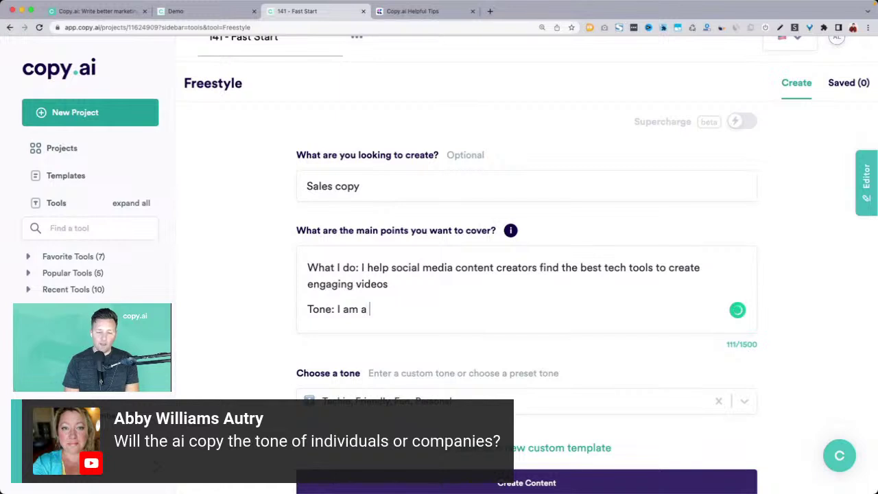
{"action": "key", "text": "BackSpace"}
{"action": "key", "text": "BackSpace"}
{"action": "key", "text": "BackSpace"}
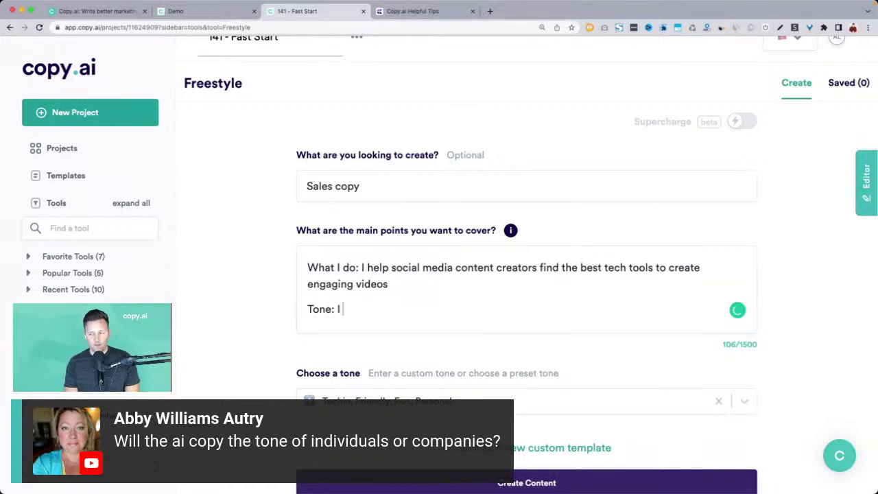
{"action": "type", "text": "am a"}
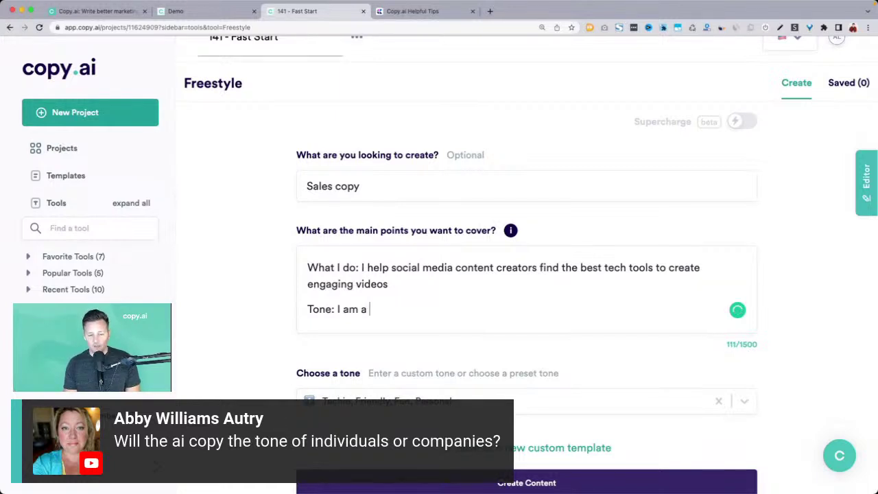
{"action": "key", "text": "BackSpace"}
{"action": "key", "text": "BackSpace"}
{"action": "type", "text": "highly "}
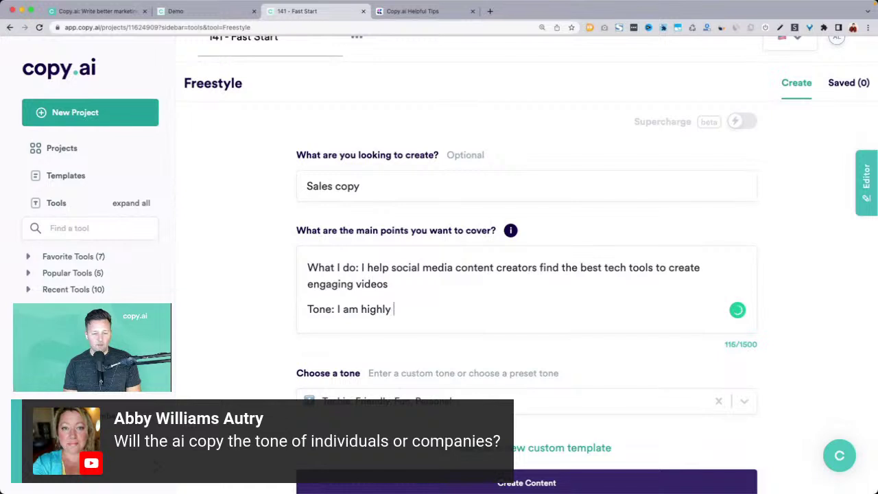
{"action": "type", "text": "trained a"}
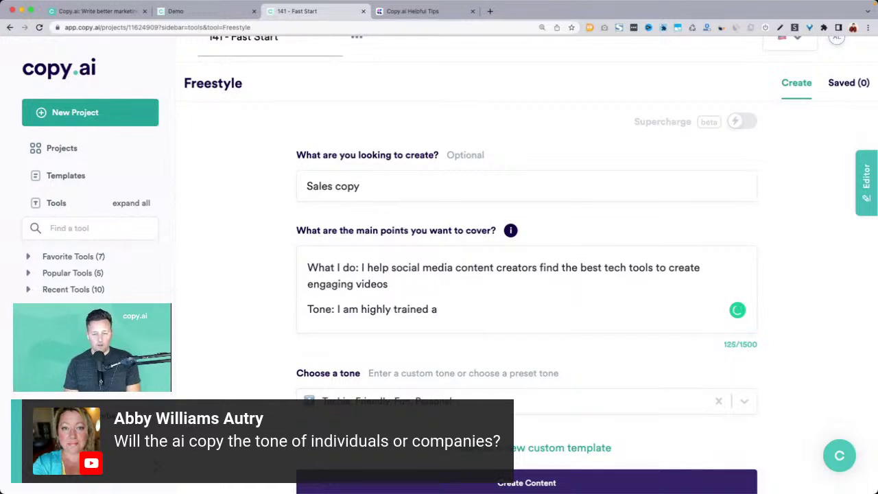
{"action": "type", "text": "nd have spent "}
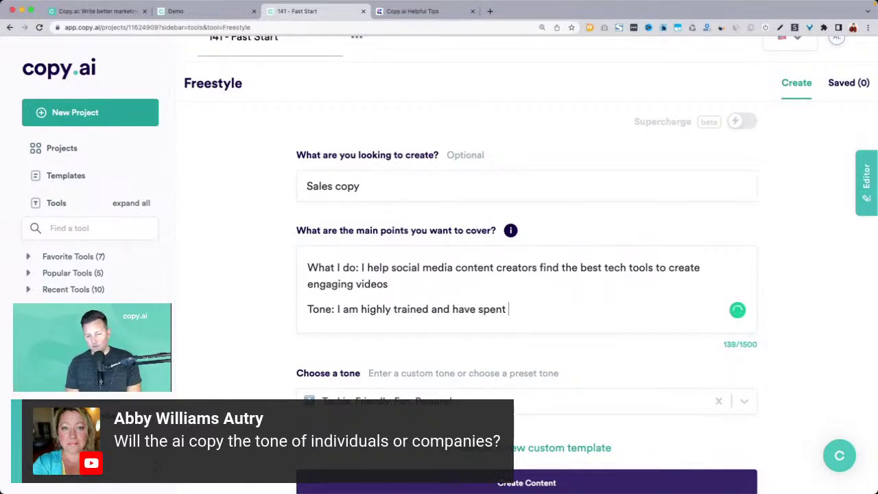
{"action": "type", "text": "re"}
{"action": "key", "text": "BackSpace"}
{"action": "key", "text": "BackSpace"}
{"action": "type", "text": "years "}
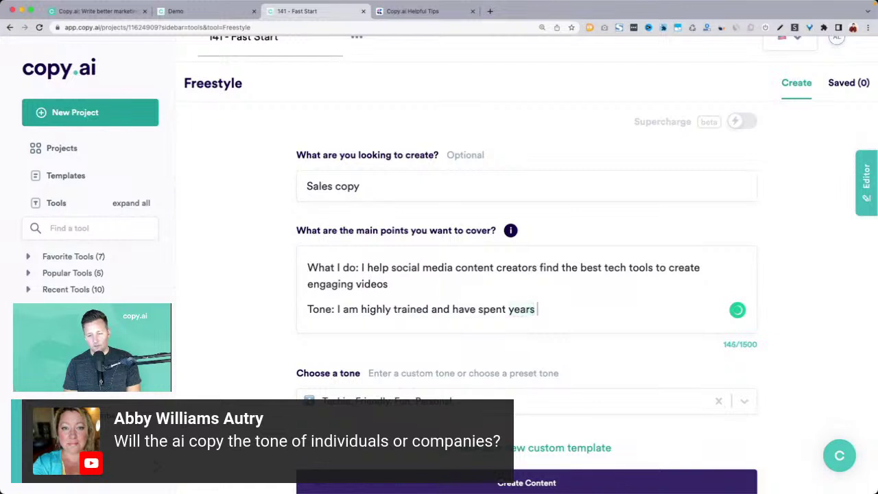
{"action": "type", "text": "reseraching "}
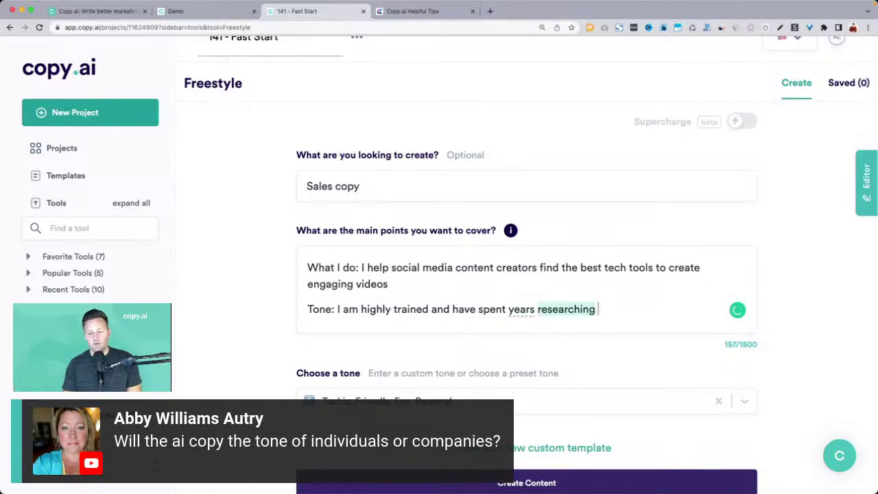
{"action": "type", "text": "the best toos"}
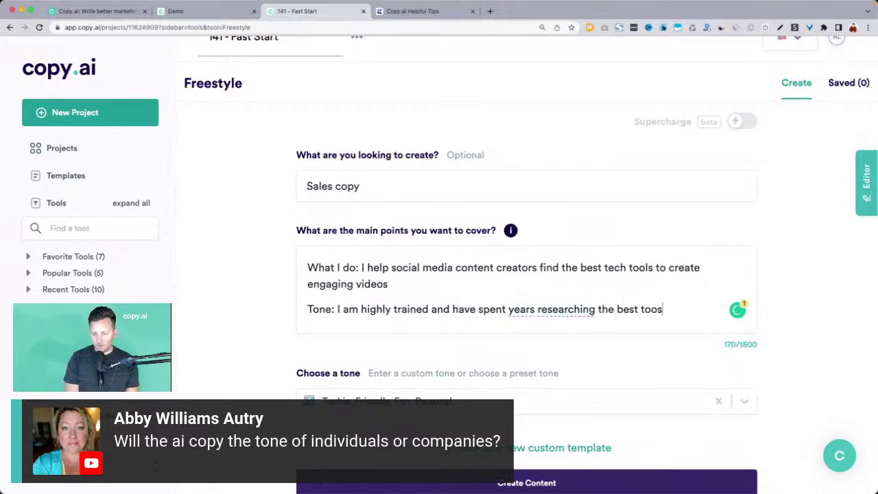
{"action": "key", "text": "BackSpace"}
{"action": "type", "text": "ls"}
{"action": "scroll", "coordinate": [259, 340], "scroll_direction": "down", "scroll_amount": 1}
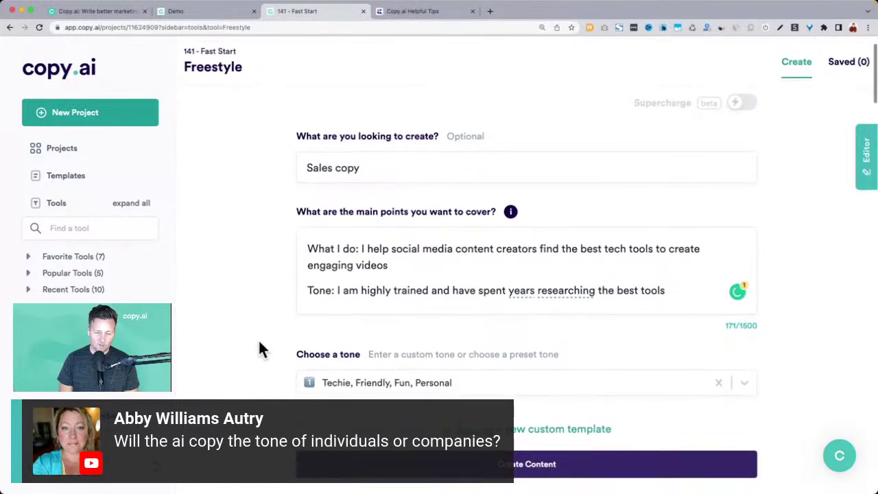
{"action": "key", "text": "F1"}
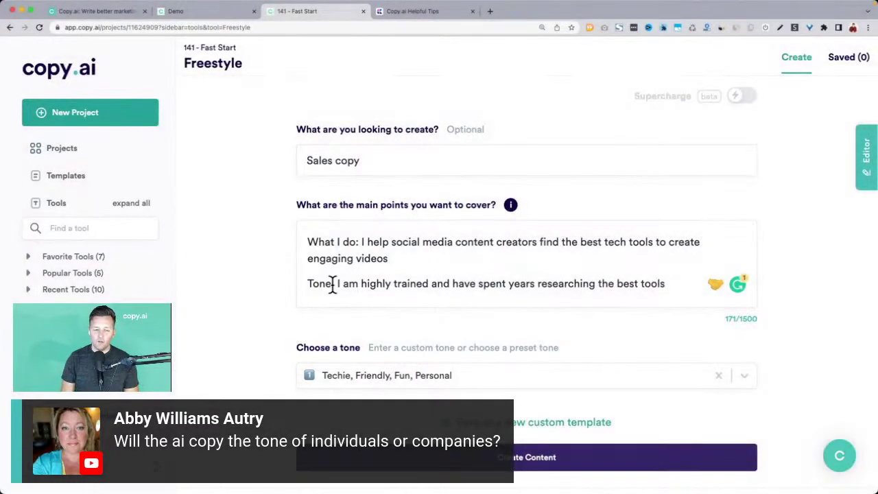
Rewrite the tone line to read "Tone: I am a leader in the industry and work with the biggest brands and influencers"
{"action": "left_click", "coordinate": [360, 283]}
{"action": "key", "text": "super+shift+Right"}
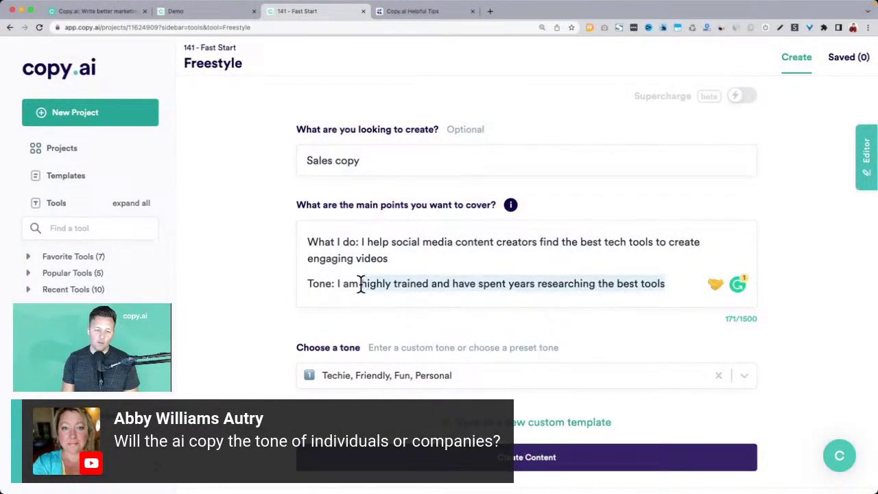
{"action": "type", "text": "a leader in th"}
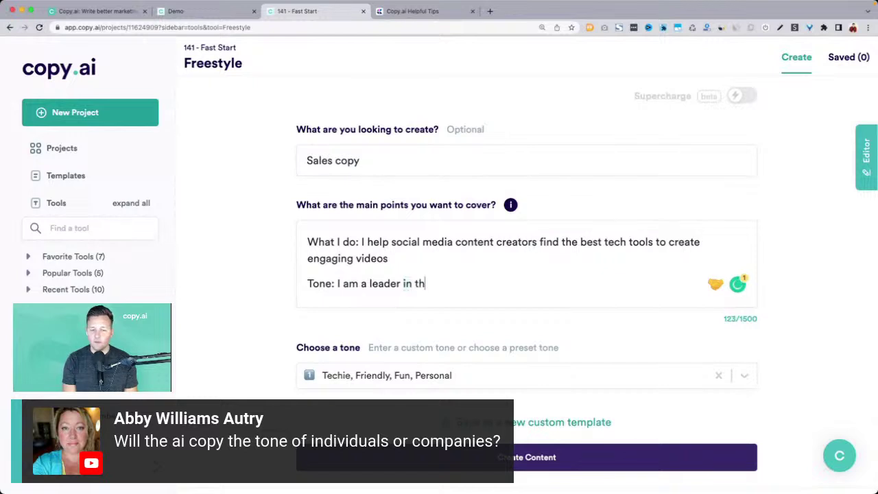
{"action": "type", "text": "the ne"}
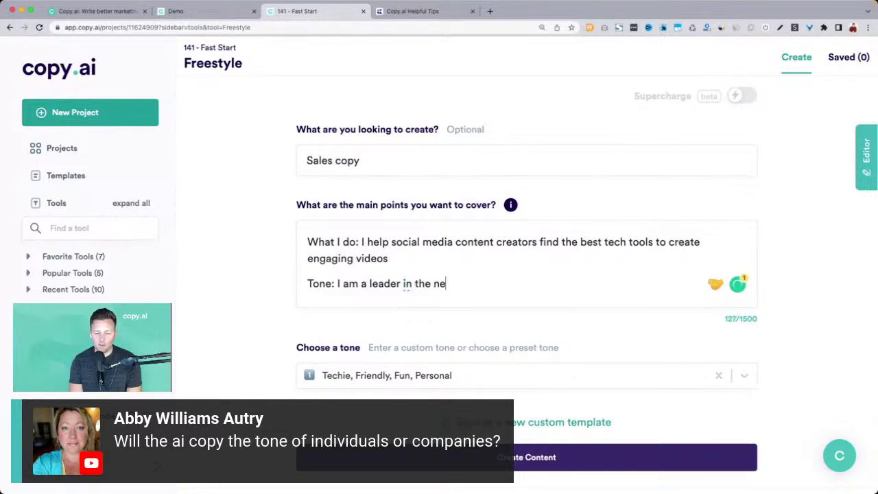
{"action": "key", "text": "BackSpace"}
{"action": "key", "text": "BackSpace"}
{"action": "type", "text": "inu"}
{"action": "key", "text": "BackSpace"}
{"action": "type", "text": "dustry and "}
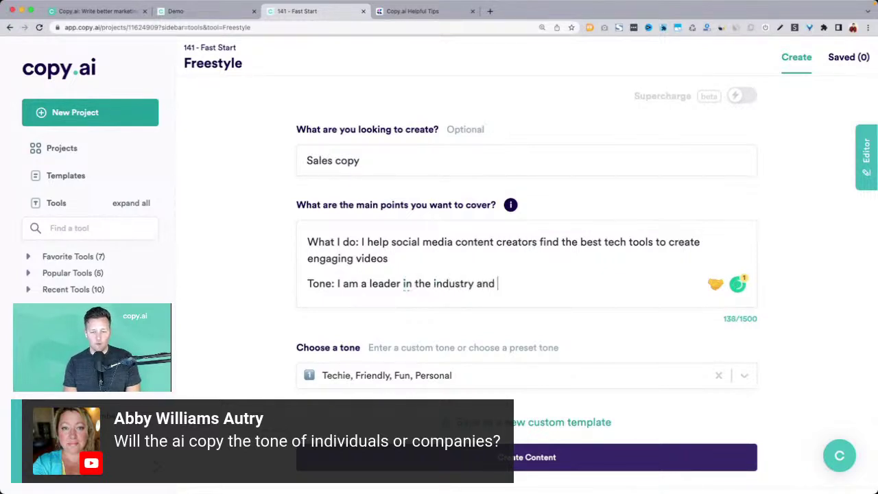
{"action": "type", "text": "work with the big"}
{"action": "key", "text": "BackSpace"}
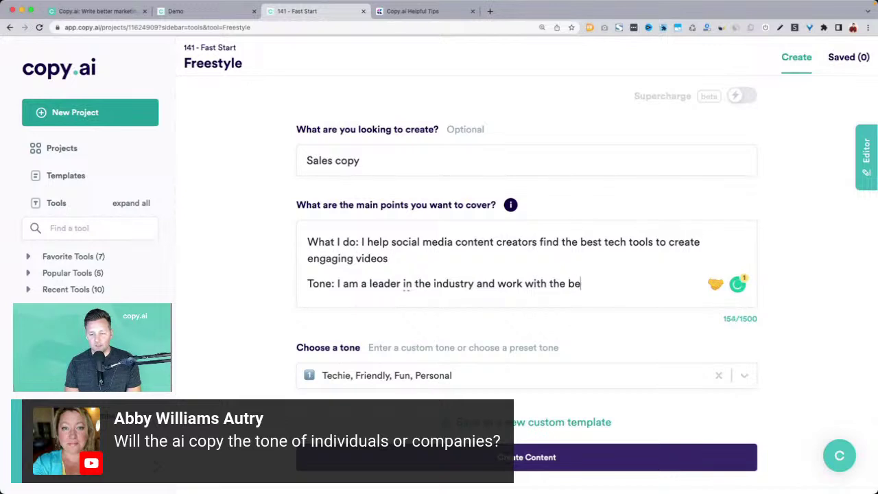
{"action": "type", "text": "ggest brands and c"}
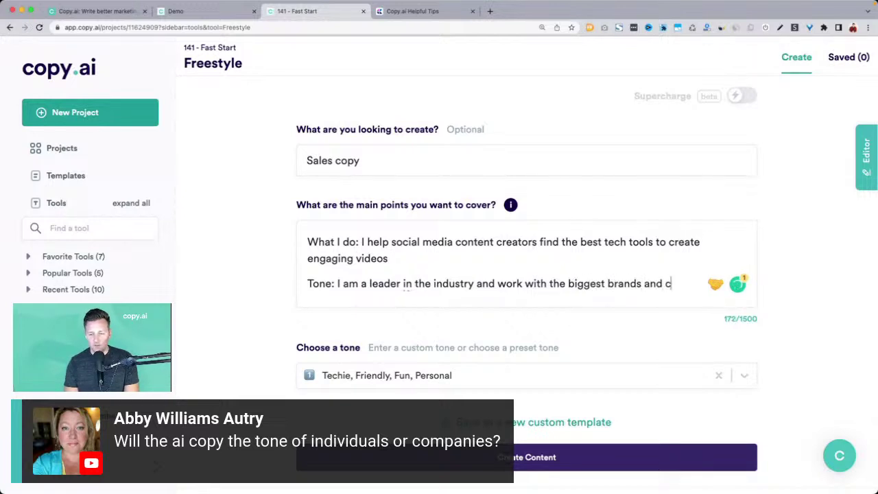
{"action": "key", "text": "BackSpace"}
{"action": "type", "text": "inflkue"}
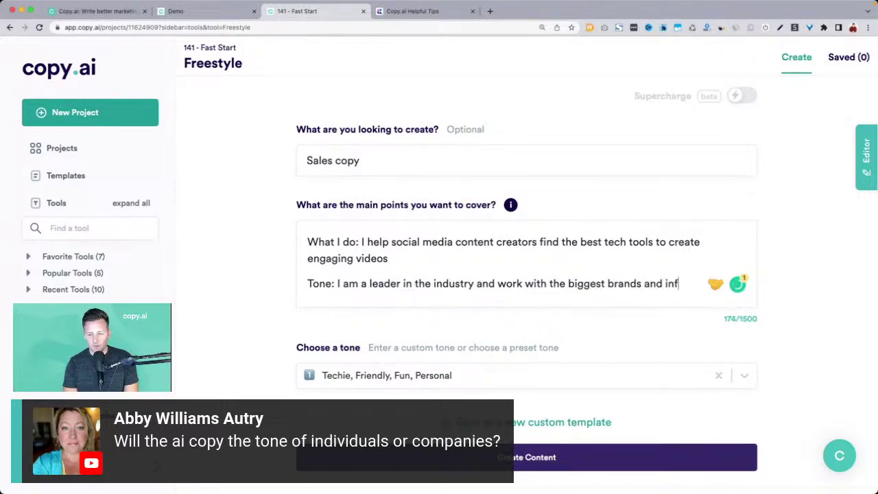
{"action": "key", "text": "BackSpace"}
{"action": "key", "text": "BackSpace"}
{"action": "key", "text": "BackSpace"}
{"action": "type", "text": "uencers"}
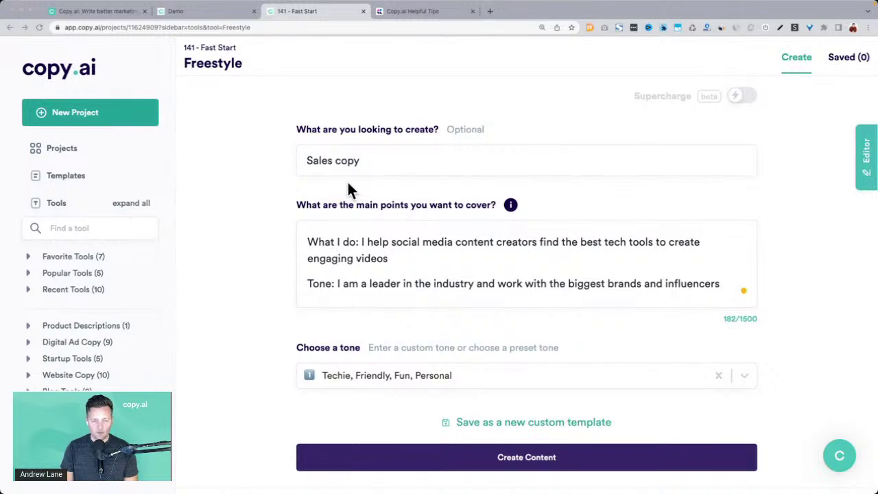
Change what to create to "A social media post to share my top 5 tips"
{"action": "triple_click", "coordinate": [327, 160]}
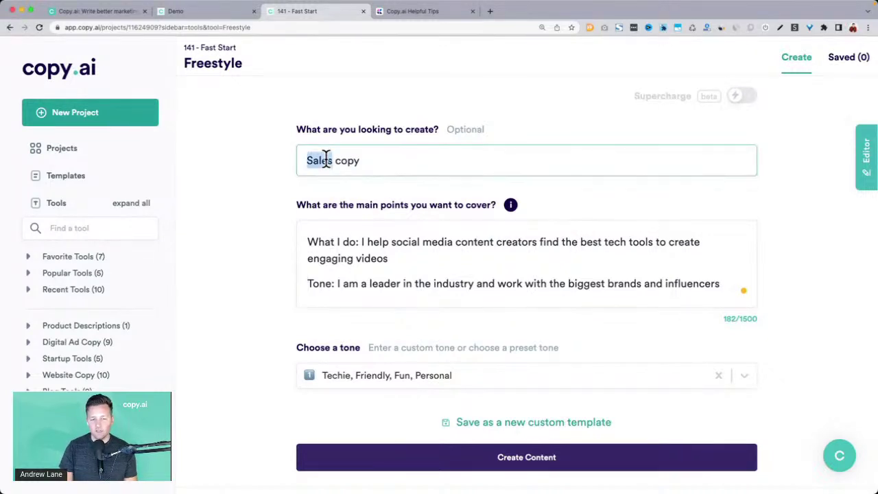
{"action": "type", "text": "A "}
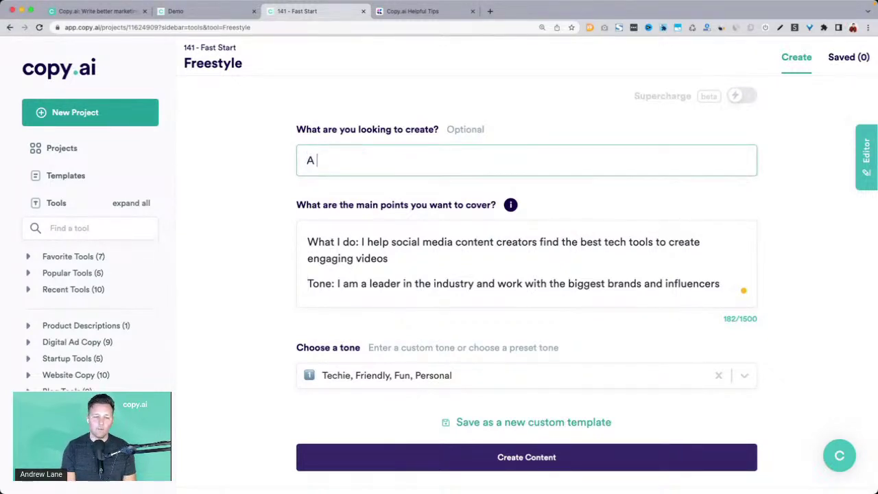
{"action": "type", "text": "social media p"}
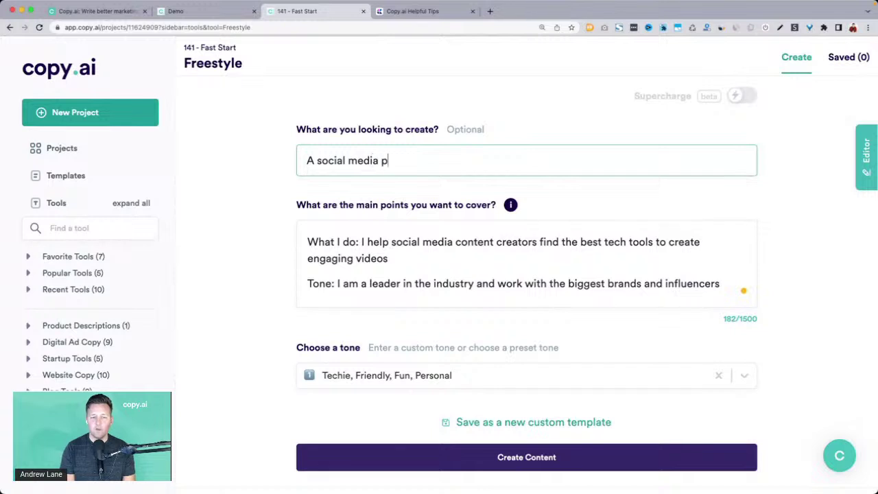
{"action": "type", "text": "ost to share my "}
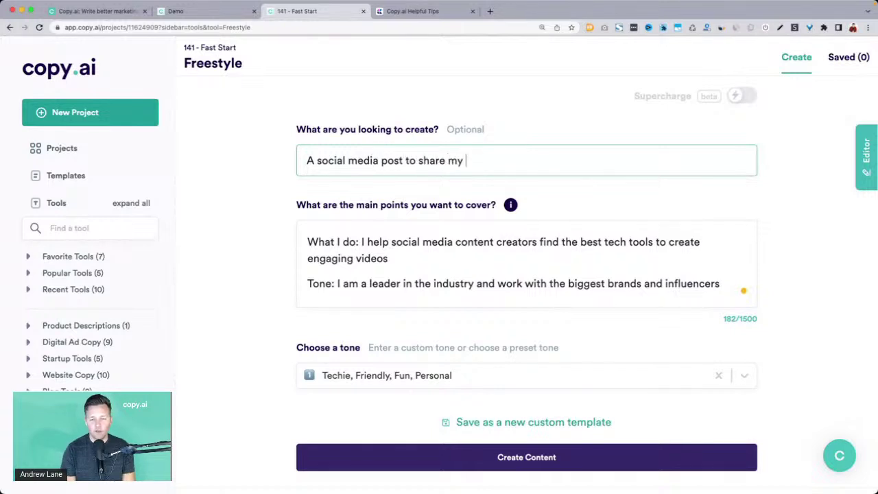
{"action": "type", "text": "top 5 tips"}
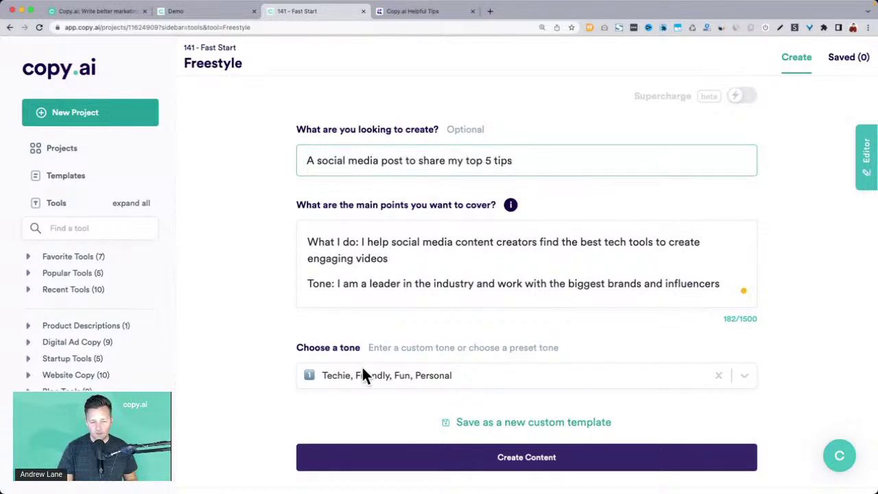
Generate the Freestyle content and bring the resulting social media post into view
{"action": "left_click", "coordinate": [398, 459]}
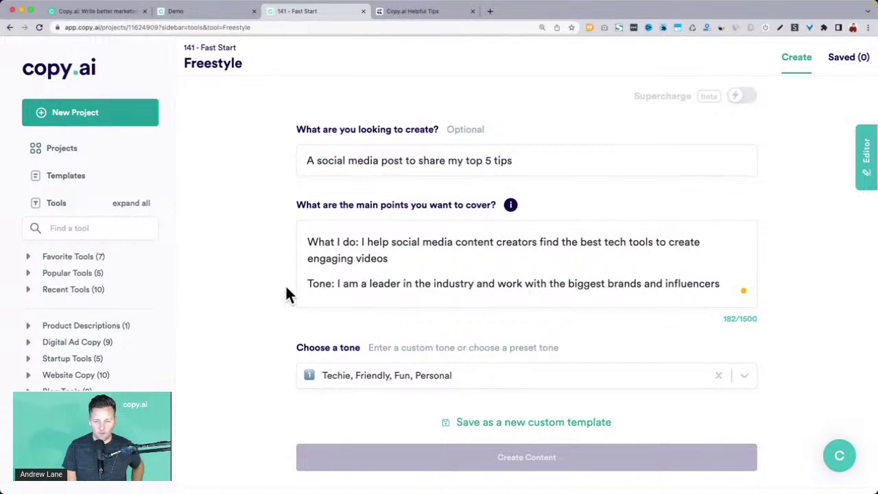
{"action": "triple_click", "coordinate": [351, 247]}
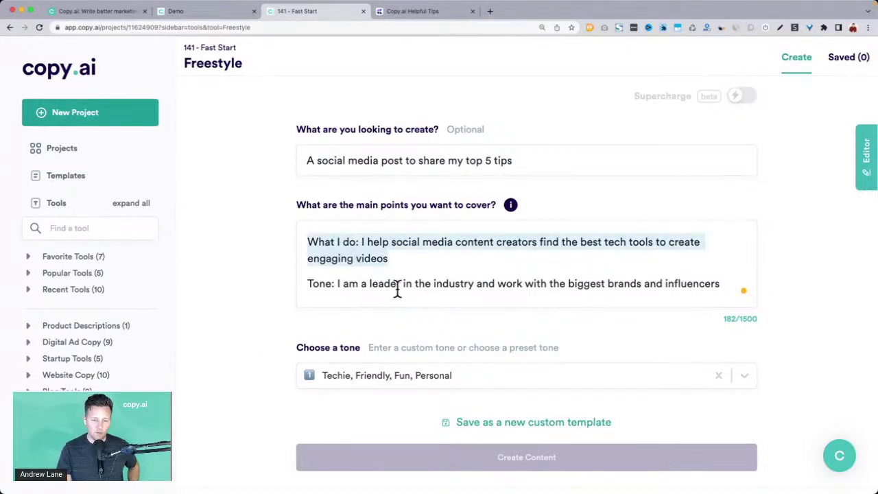
{"action": "left_click", "coordinate": [277, 289]}
{"action": "scroll", "coordinate": [276, 289], "scroll_direction": "down", "scroll_amount": 1}
{"action": "scroll", "coordinate": [275, 287], "scroll_direction": "down", "scroll_amount": 2}
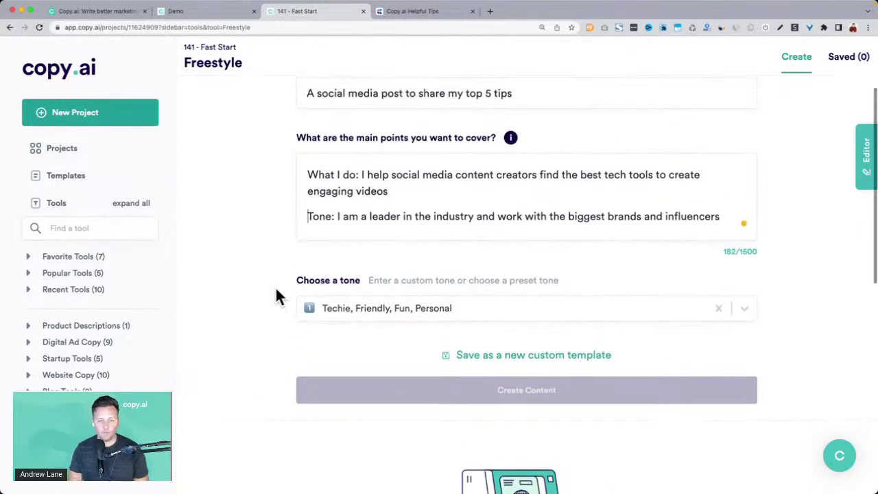
{"action": "scroll", "coordinate": [276, 296], "scroll_direction": "down", "scroll_amount": 4}
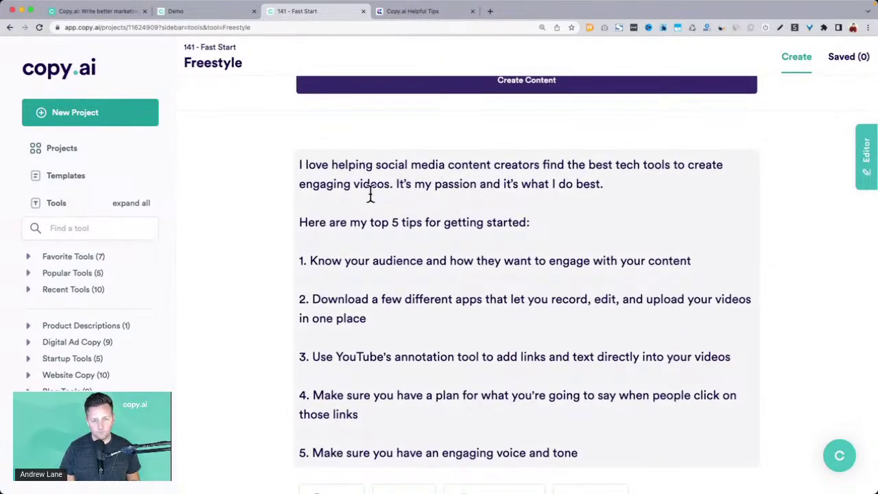
Review the first two generated social media posts, checking their intro lines and individual tips
{"action": "left_click_drag", "start_coordinate": [301, 218], "coordinate": [572, 231]}
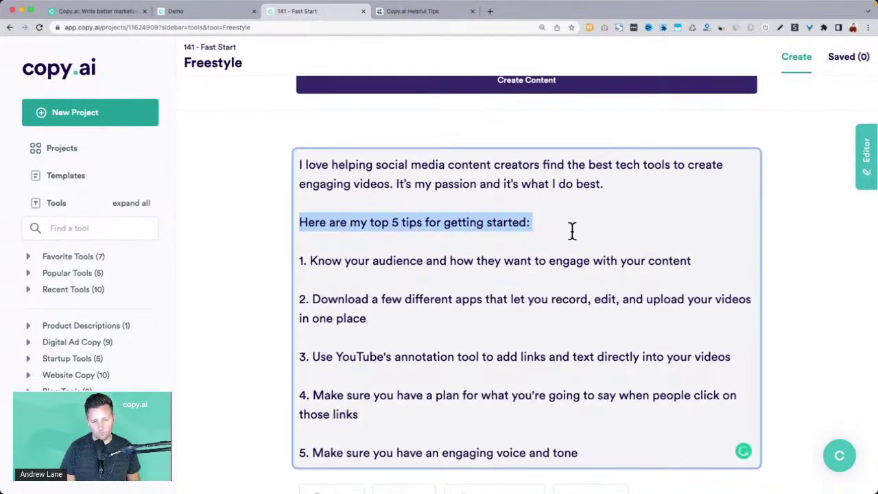
{"action": "scroll", "coordinate": [572, 231], "scroll_direction": "down", "scroll_amount": 1}
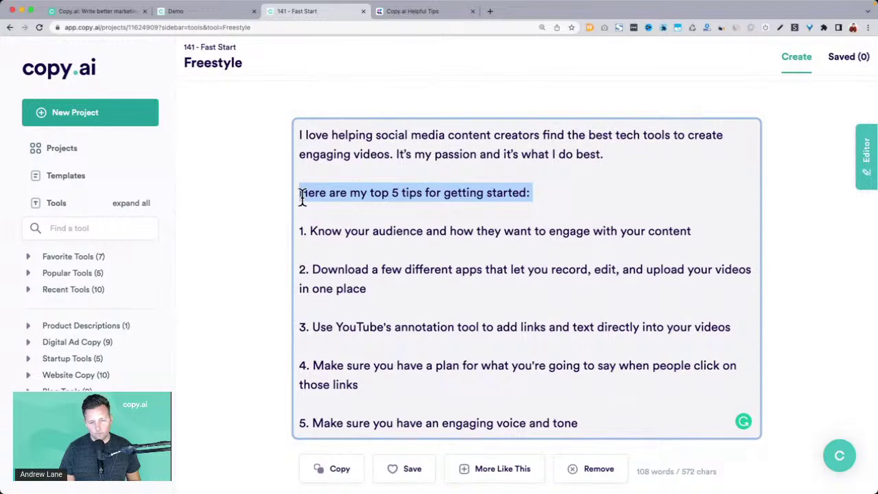
{"action": "left_click_drag", "start_coordinate": [321, 328], "coordinate": [496, 327]}
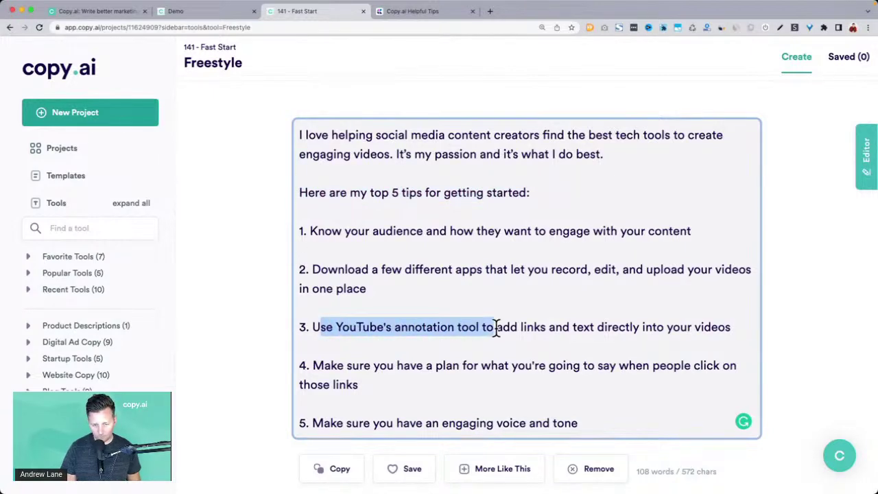
{"action": "scroll", "coordinate": [496, 328], "scroll_direction": "down", "scroll_amount": 5}
{"action": "scroll", "coordinate": [496, 328], "scroll_direction": "down", "scroll_amount": 2}
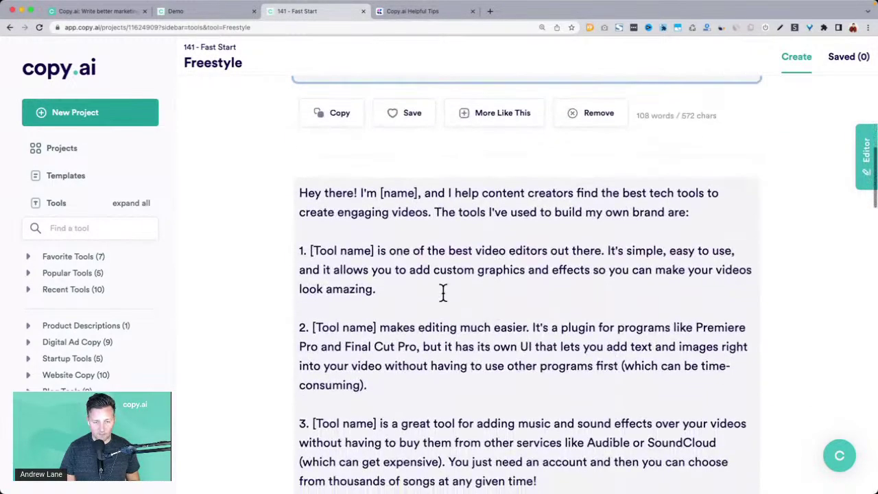
{"action": "scroll", "coordinate": [354, 206], "scroll_direction": "down", "scroll_amount": 1}
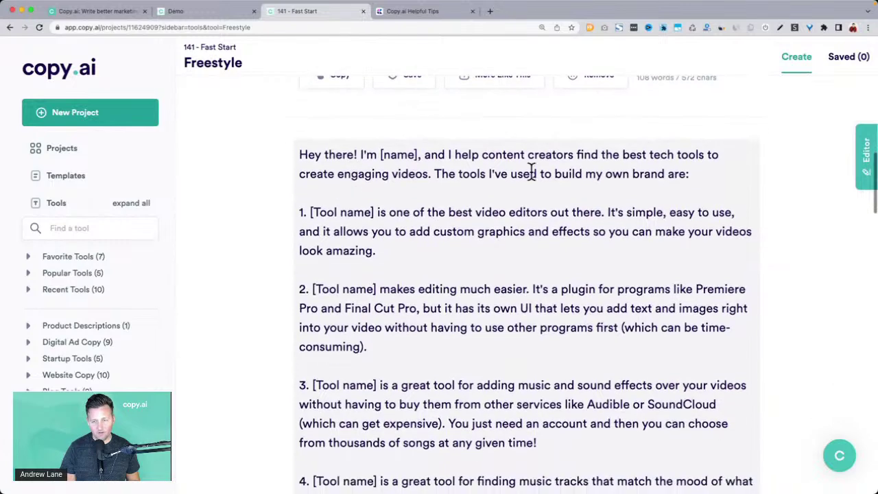
{"action": "scroll", "coordinate": [459, 243], "scroll_direction": "down", "scroll_amount": 2}
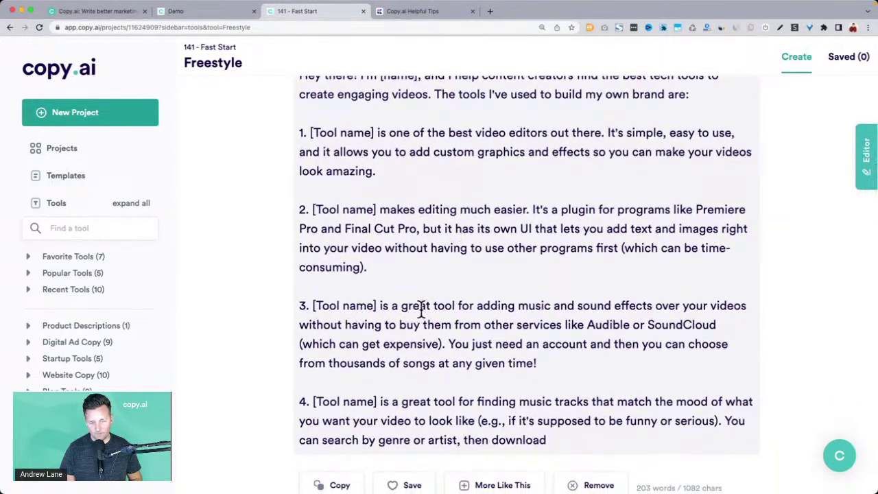
Review the posts starting "Hi everyone!" and "Hey guys!", checking how their intros and tips reflect the tone and topic
{"action": "scroll", "coordinate": [421, 310], "scroll_direction": "down", "scroll_amount": 9}
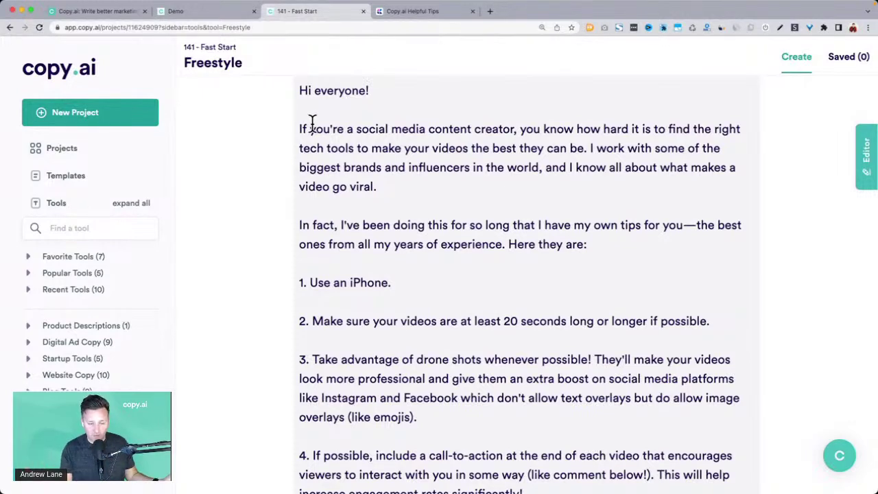
{"action": "left_click", "coordinate": [305, 125]}
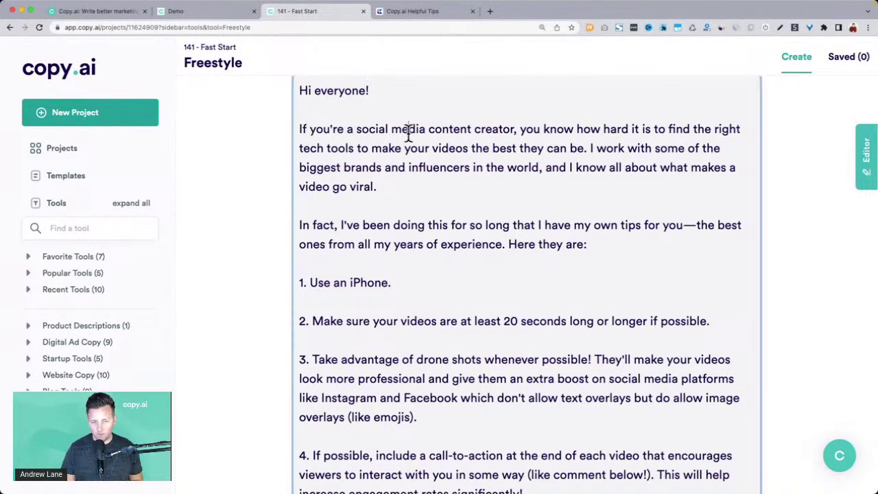
{"action": "scroll", "coordinate": [425, 155], "scroll_direction": "down", "scroll_amount": 2}
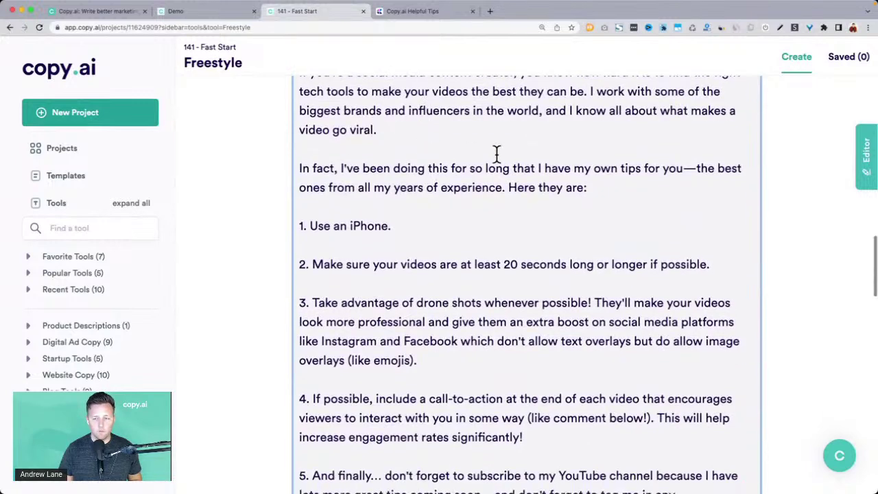
{"action": "scroll", "coordinate": [346, 233], "scroll_direction": "down", "scroll_amount": 5}
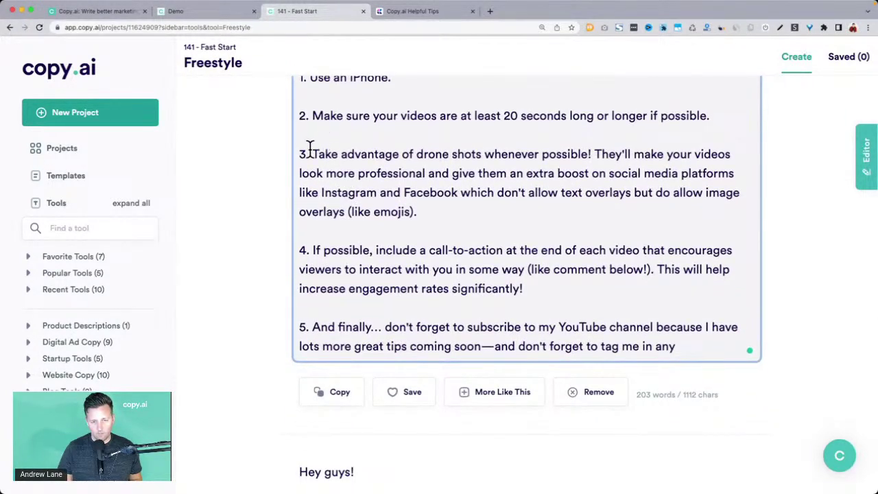
{"action": "left_click_drag", "start_coordinate": [312, 153], "coordinate": [462, 181]}
{"action": "scroll", "coordinate": [462, 181], "scroll_direction": "down", "scroll_amount": 10}
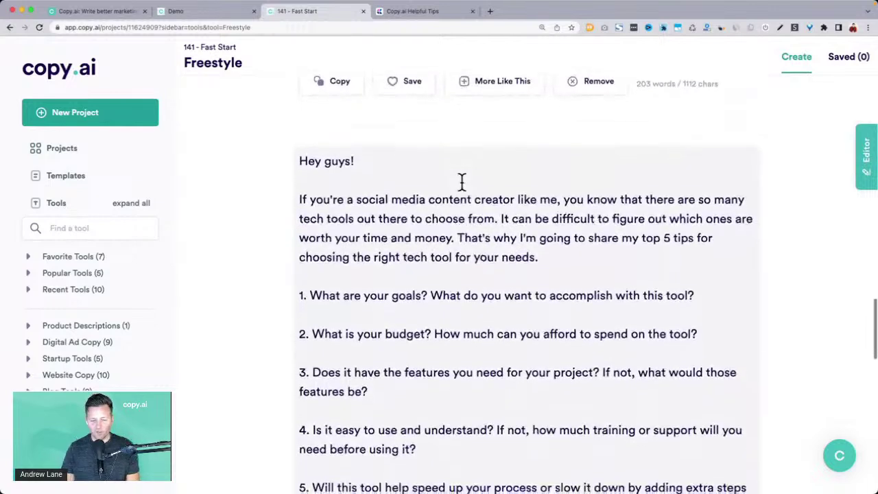
{"action": "scroll", "coordinate": [461, 181], "scroll_direction": "down", "scroll_amount": 4}
{"action": "scroll", "coordinate": [460, 183], "scroll_direction": "up", "scroll_amount": 2}
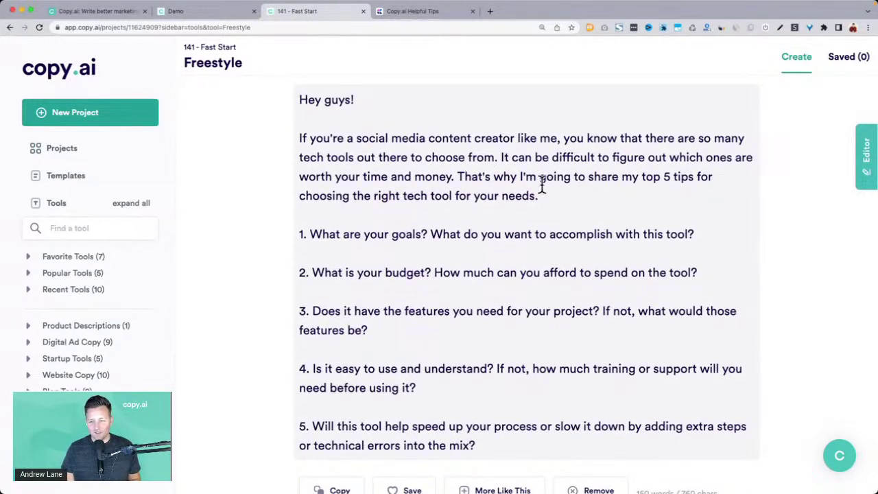
{"action": "left_click_drag", "start_coordinate": [327, 194], "coordinate": [433, 195]}
{"action": "left_click_drag", "start_coordinate": [310, 232], "coordinate": [598, 255]}
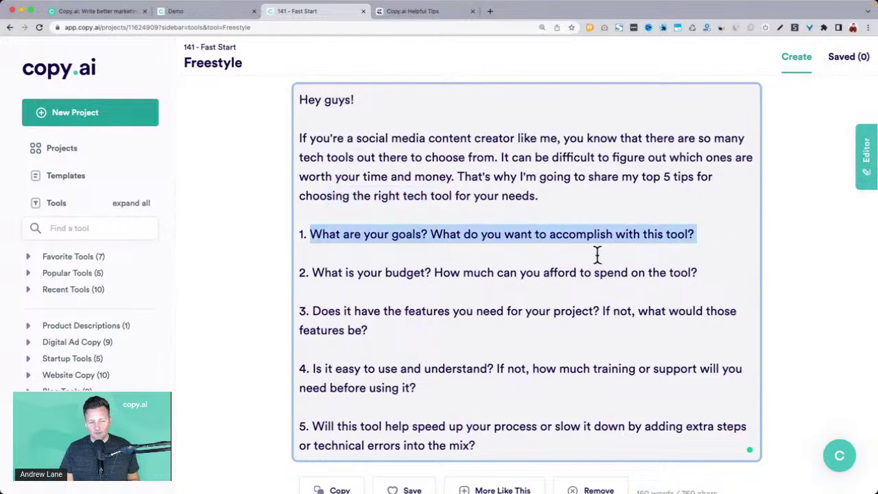
Change what to create to "A list of 10 blog titles to share helpful information that will attract my ideal customer"
{"action": "scroll", "coordinate": [598, 254], "scroll_direction": "up", "scroll_amount": 10}
{"action": "scroll", "coordinate": [598, 254], "scroll_direction": "up", "scroll_amount": 5}
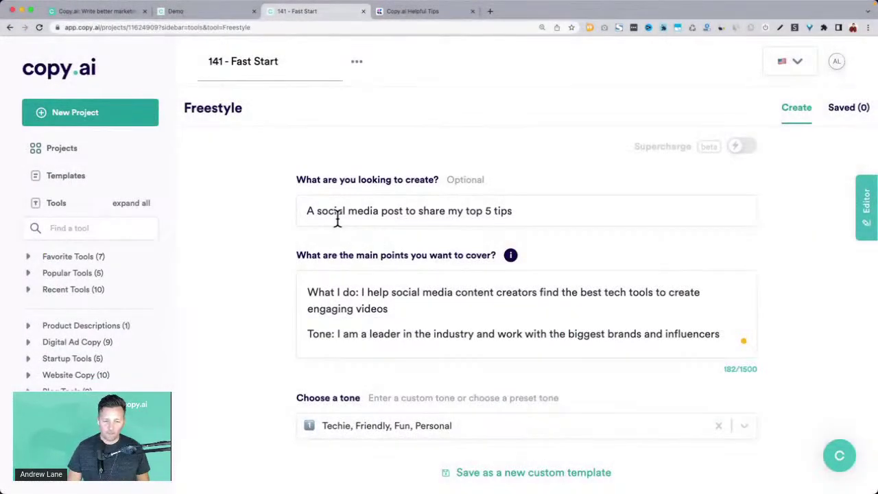
{"action": "triple_click", "coordinate": [337, 219]}
{"action": "type", "text": "A"}
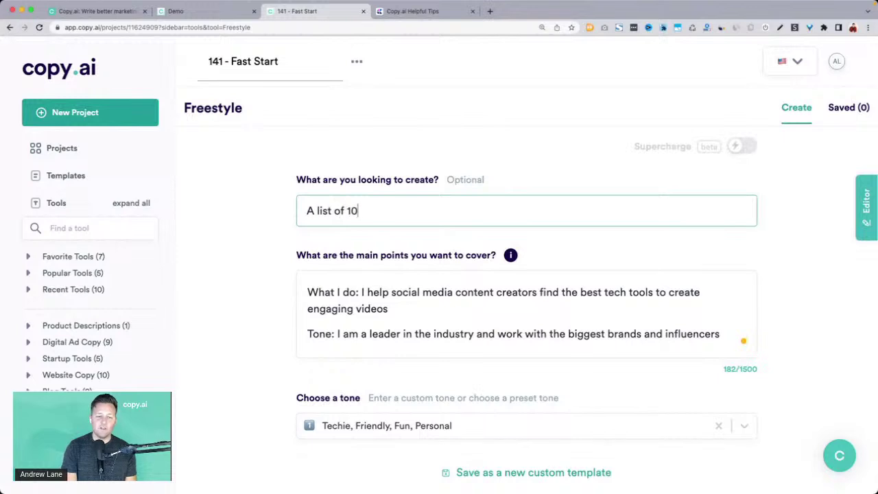
{"action": "type", "text": " list of 10 blog titles to share helpful"}
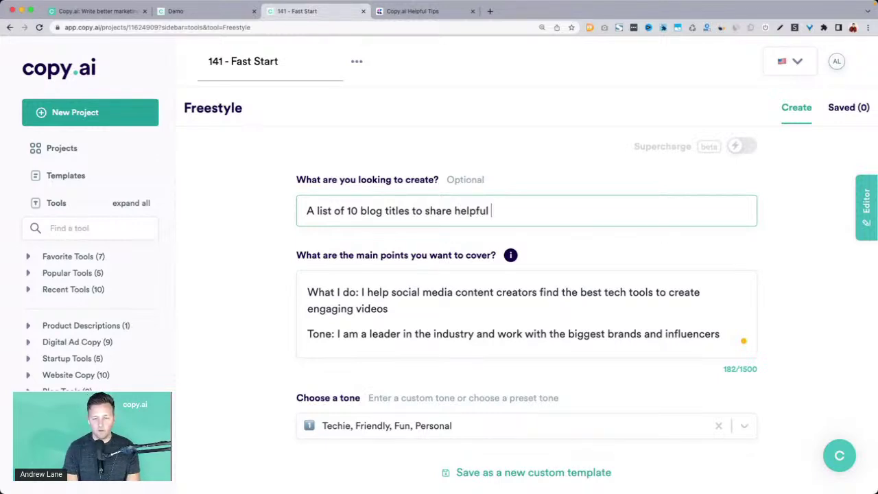
{"action": "type", "text": "information that will attract my die"}
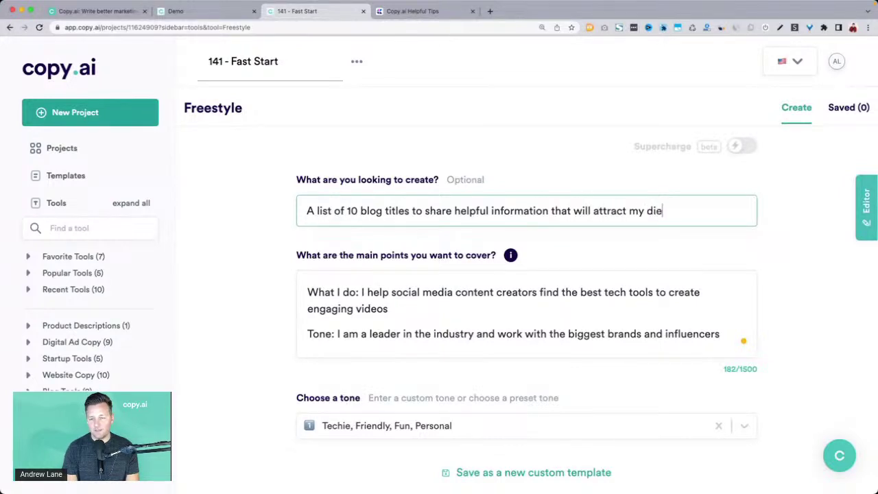
{"action": "type", "text": "tomer"}
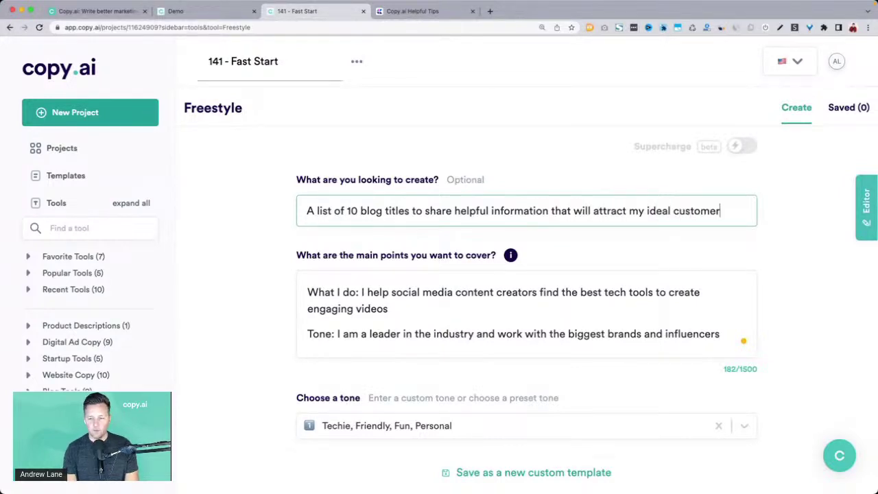
Generate the Freestyle content from the blog title request and bring the first list of titles into view
{"action": "scroll", "coordinate": [221, 280], "scroll_direction": "down", "scroll_amount": 3}
{"action": "left_click", "coordinate": [398, 417]}
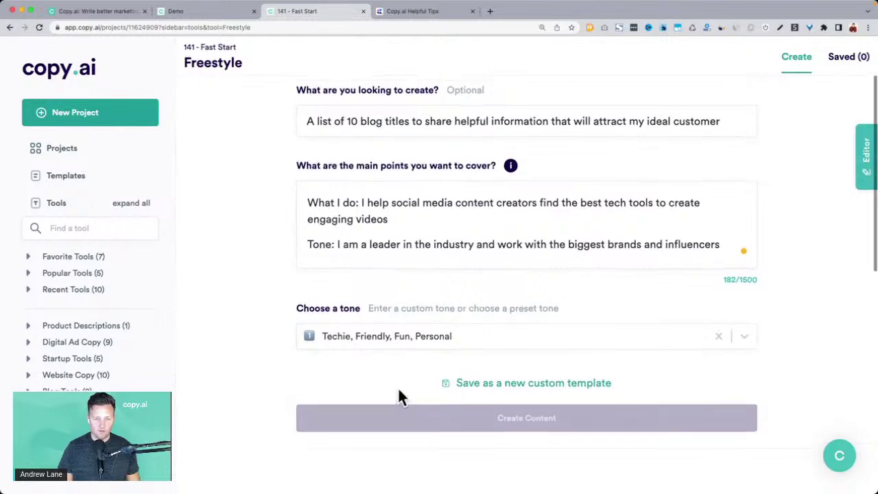
{"action": "scroll", "coordinate": [377, 316], "scroll_direction": "up", "scroll_amount": 3}
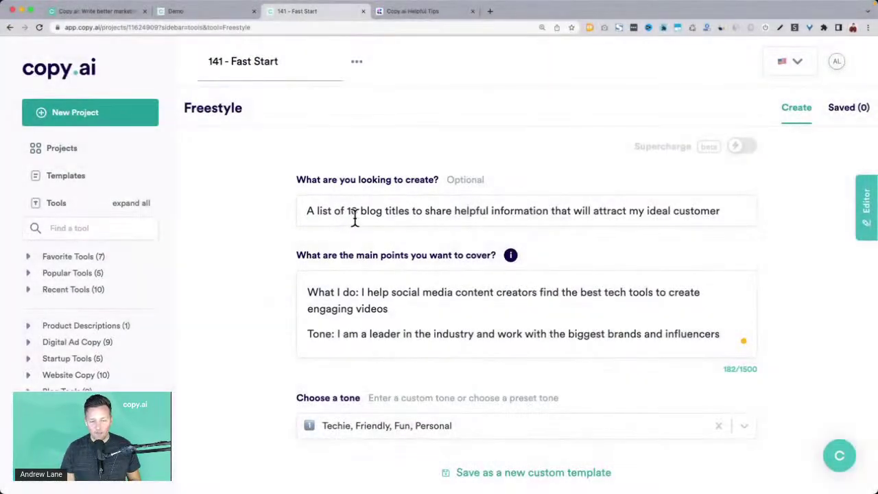
{"action": "left_click", "coordinate": [351, 212]}
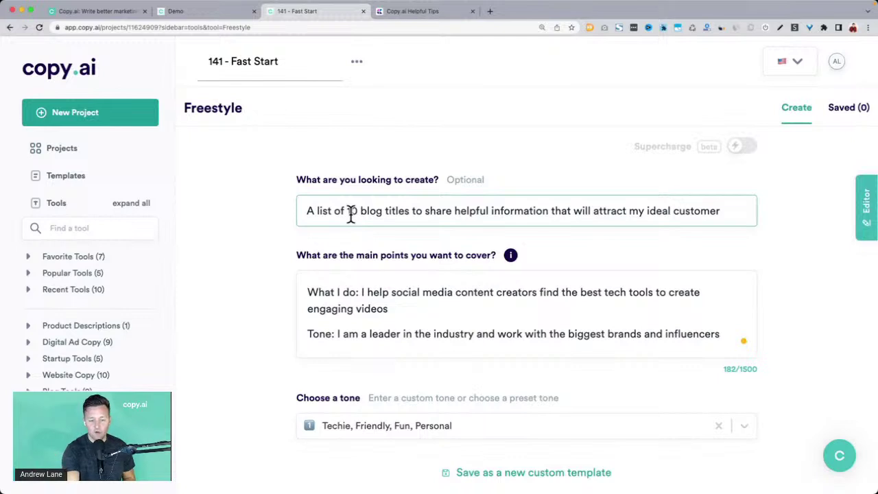
{"action": "left_click", "coordinate": [271, 234]}
{"action": "scroll", "coordinate": [271, 234], "scroll_direction": "down", "scroll_amount": 2}
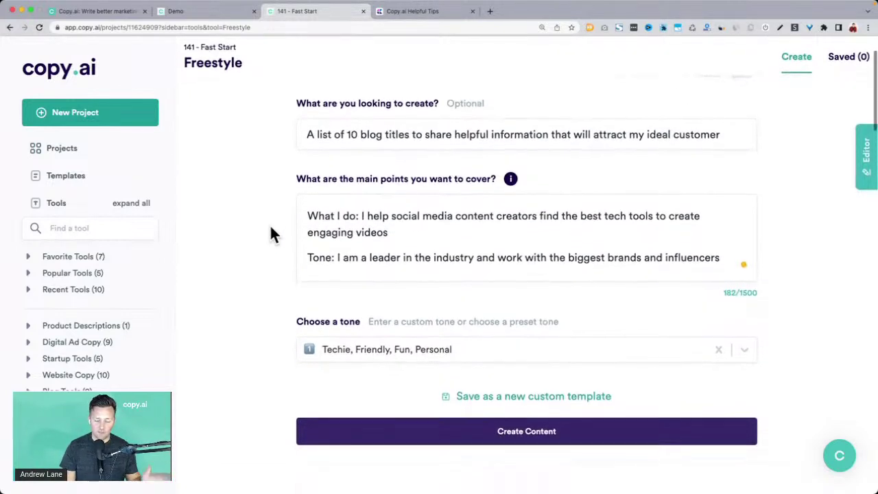
{"action": "scroll", "coordinate": [271, 227], "scroll_direction": "down", "scroll_amount": 1}
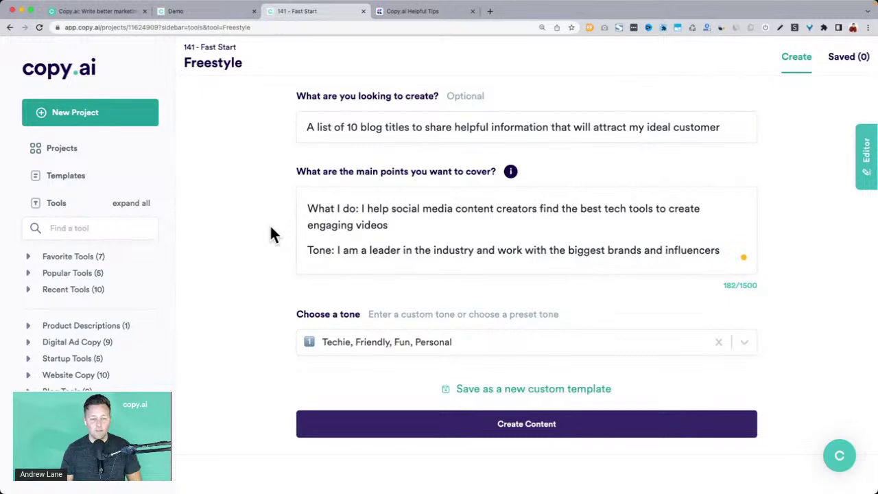
{"action": "scroll", "coordinate": [271, 228], "scroll_direction": "down", "scroll_amount": 5}
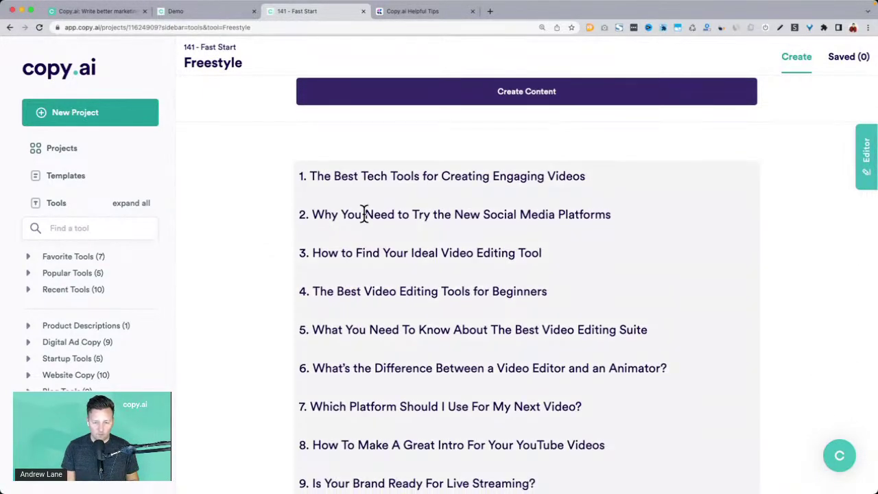
Read through the generated blog title lists, highlighting individual titles in the first list and skimming the other variations
{"action": "left_click_drag", "start_coordinate": [342, 214], "coordinate": [568, 215]}
{"action": "left_click_drag", "start_coordinate": [315, 253], "coordinate": [516, 253]}
{"action": "left_click_drag", "start_coordinate": [319, 291], "coordinate": [517, 290]}
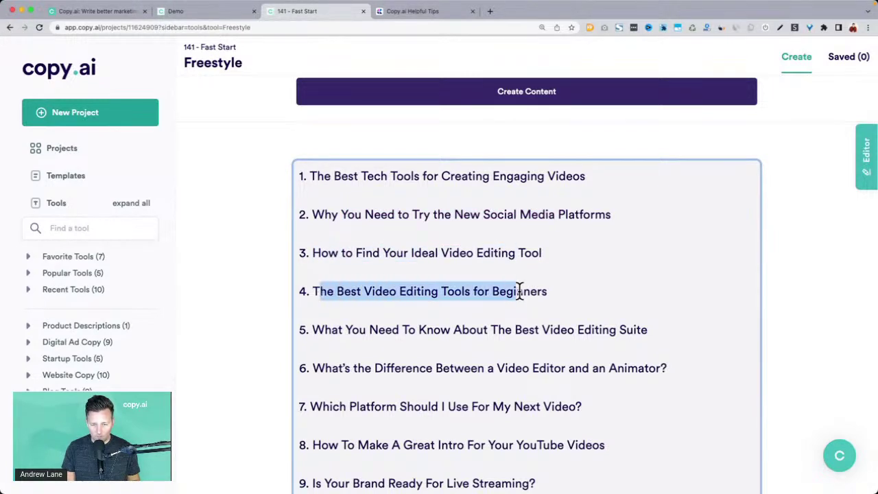
{"action": "scroll", "coordinate": [345, 337], "scroll_direction": "down", "scroll_amount": 2}
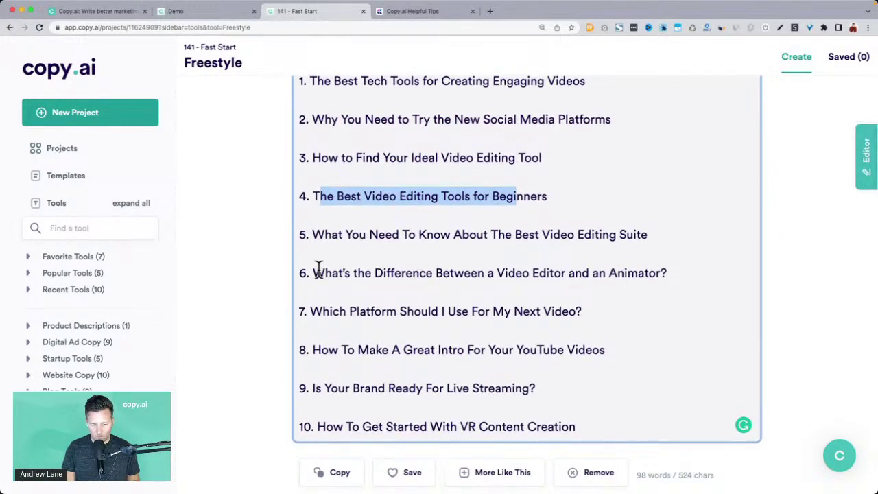
{"action": "left_click_drag", "start_coordinate": [316, 272], "coordinate": [670, 275]}
{"action": "left_click_drag", "start_coordinate": [332, 311], "coordinate": [639, 316]}
{"action": "scroll", "coordinate": [639, 315], "scroll_direction": "down", "scroll_amount": 3}
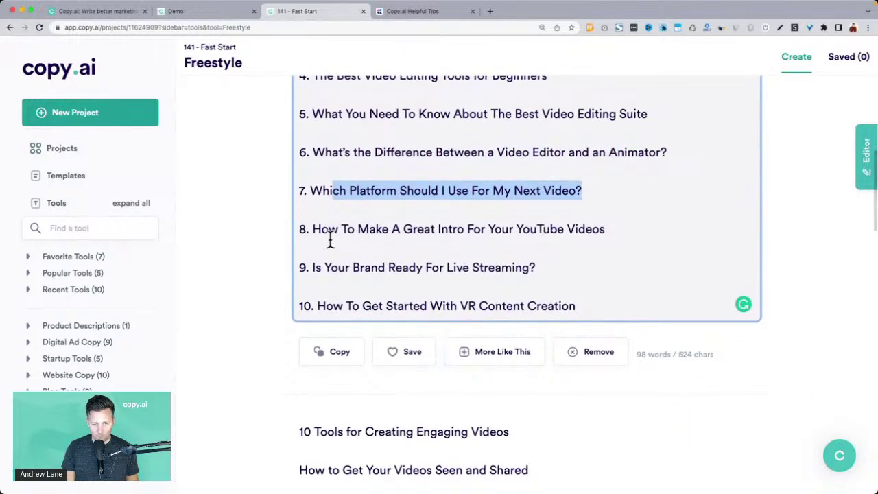
{"action": "left_click_drag", "start_coordinate": [313, 267], "coordinate": [577, 268]}
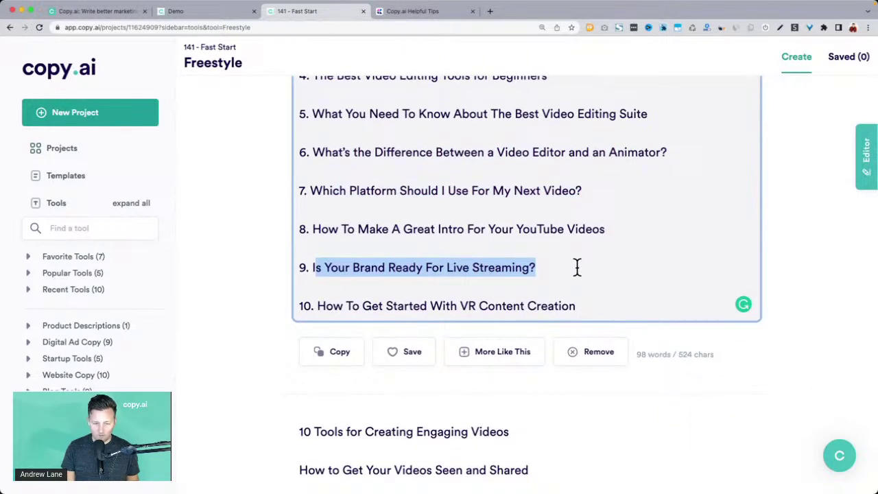
{"action": "scroll", "coordinate": [577, 267], "scroll_direction": "down", "scroll_amount": 5}
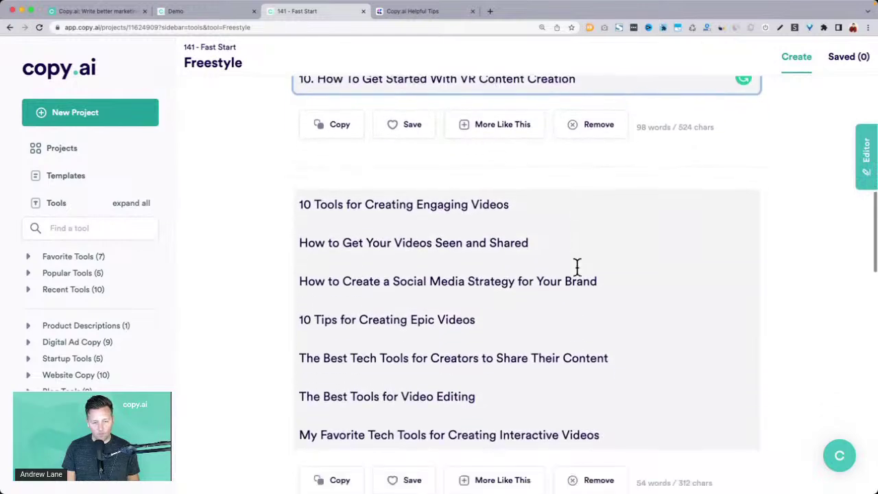
{"action": "scroll", "coordinate": [255, 338], "scroll_direction": "down", "scroll_amount": 4}
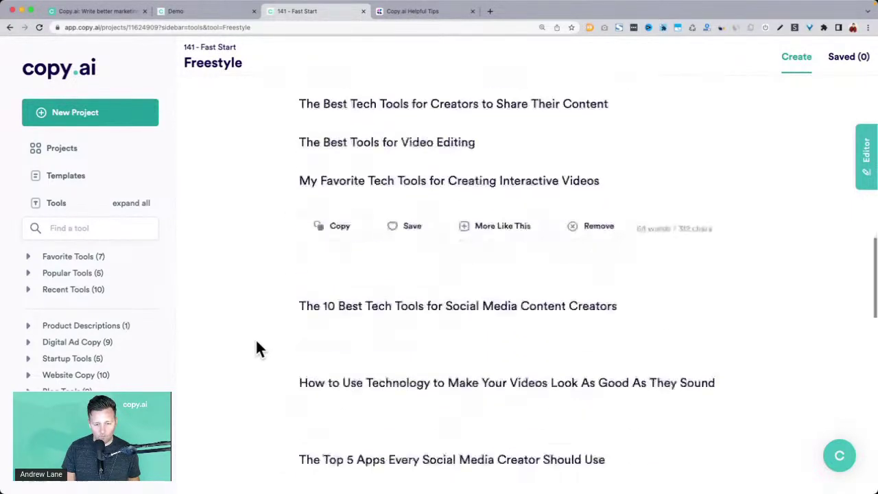
{"action": "scroll", "coordinate": [256, 343], "scroll_direction": "down", "scroll_amount": 3}
{"action": "scroll", "coordinate": [232, 259], "scroll_direction": "up", "scroll_amount": 4}
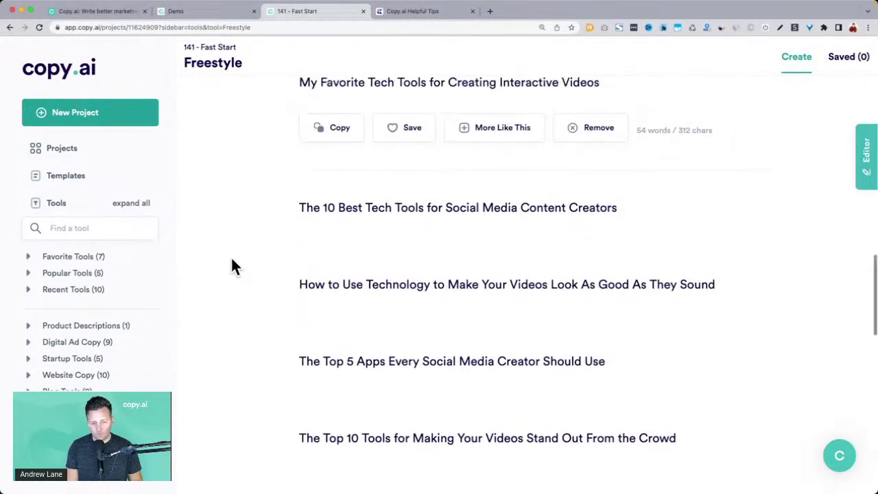
Open the template library and show the templates in the Blog category
{"action": "scroll", "coordinate": [232, 268], "scroll_direction": "up", "scroll_amount": 15}
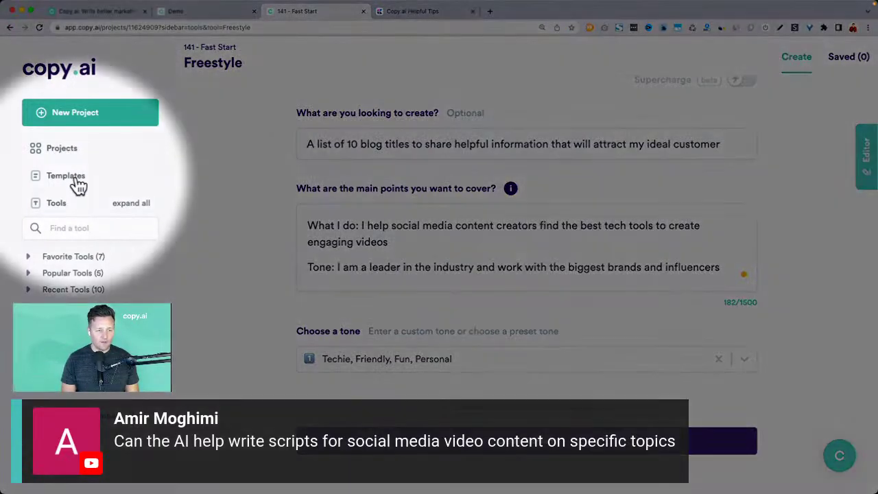
{"action": "left_click", "coordinate": [78, 181]}
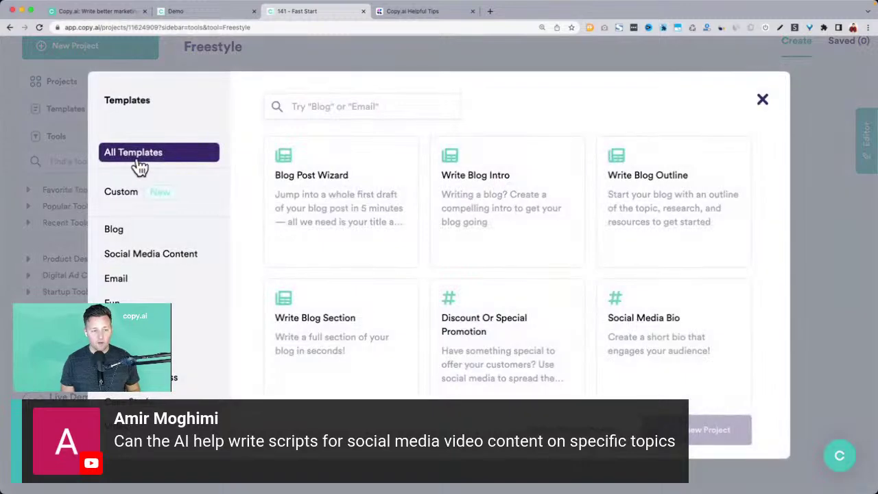
{"action": "left_click", "coordinate": [124, 233]}
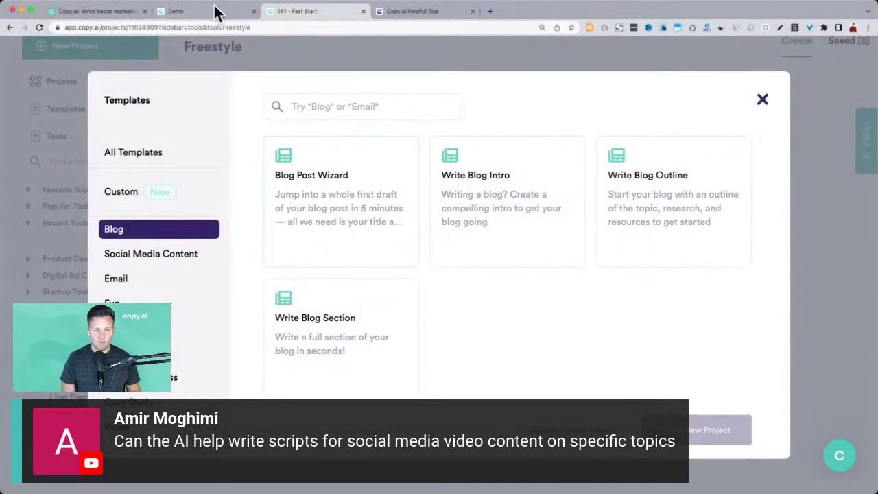
Switch to the Demo project and open its editor to show the icebreakers blog post
{"action": "left_click", "coordinate": [220, 14]}
{"action": "left_click", "coordinate": [861, 230]}
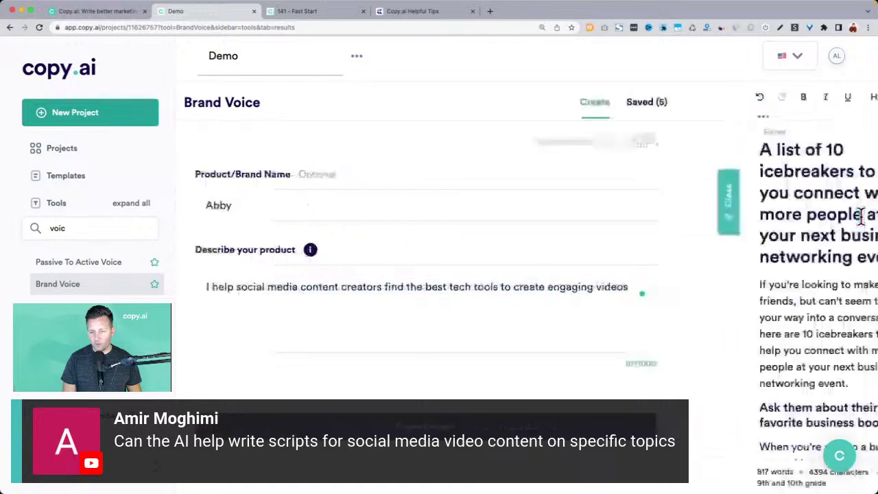
Copy the icebreakers headline from the Demo post, start a new Blog Post Wizard project, and use it as the blog title
{"action": "triple_click", "coordinate": [649, 151]}
{"action": "key", "text": "super+c"}
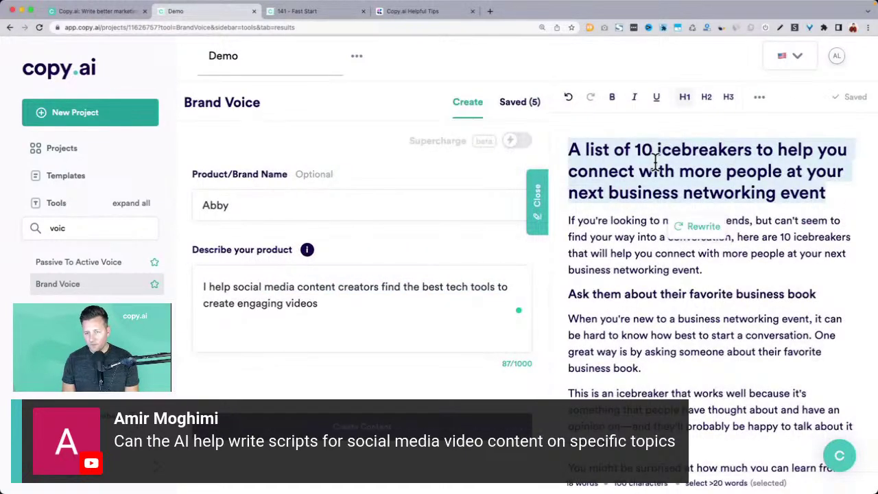
{"action": "left_click", "coordinate": [332, 13]}
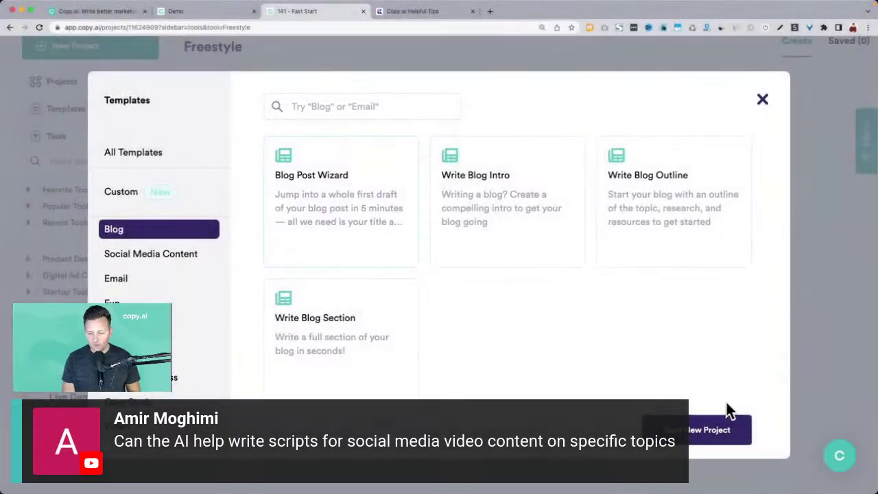
{"action": "left_click", "coordinate": [729, 432]}
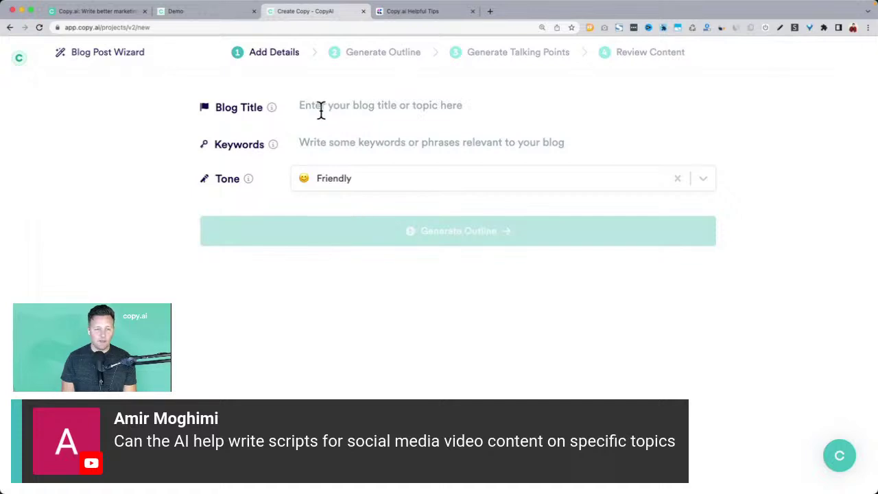
{"action": "left_click", "coordinate": [321, 108]}
{"action": "key", "text": "super+v"}
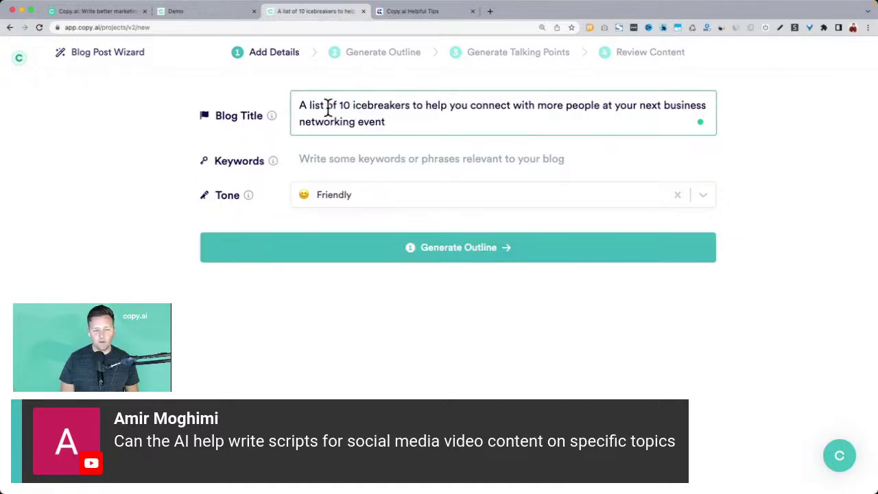
{"action": "left_click", "coordinate": [151, 192]}
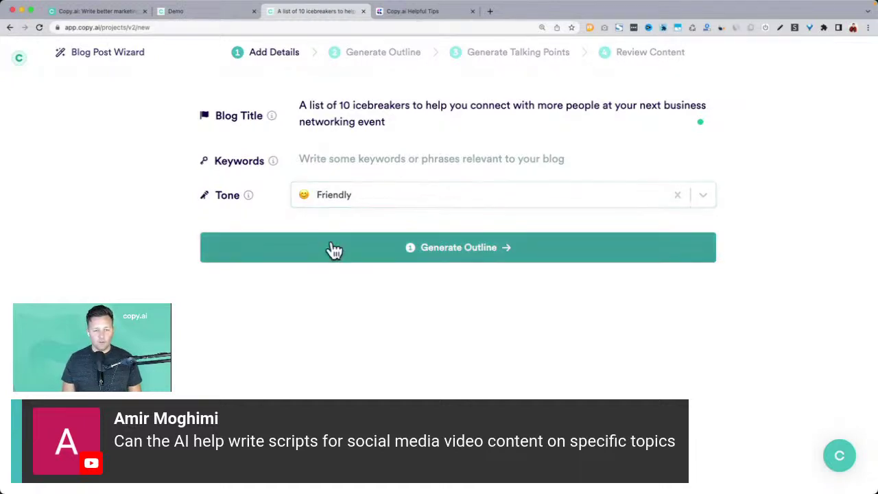
Set the tone to "Techie, Friendly, Fun, Personal" and generate the blog outline
{"action": "left_click", "coordinate": [375, 195]}
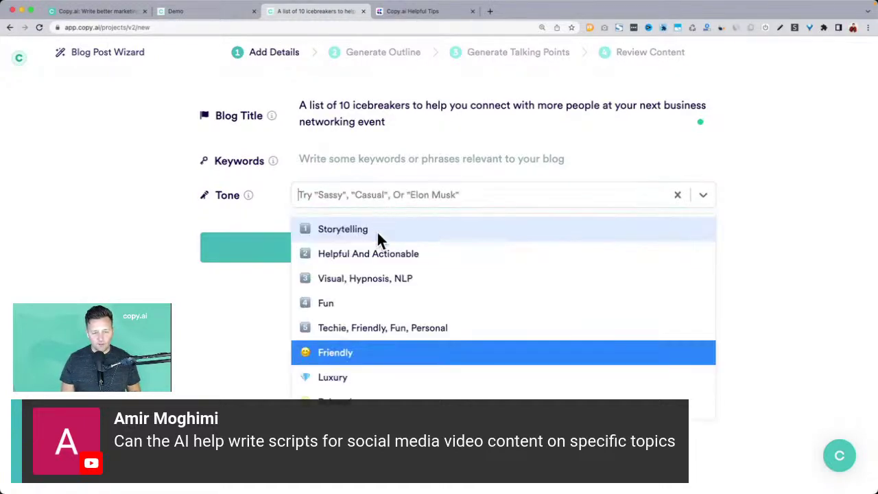
{"action": "left_click", "coordinate": [353, 326]}
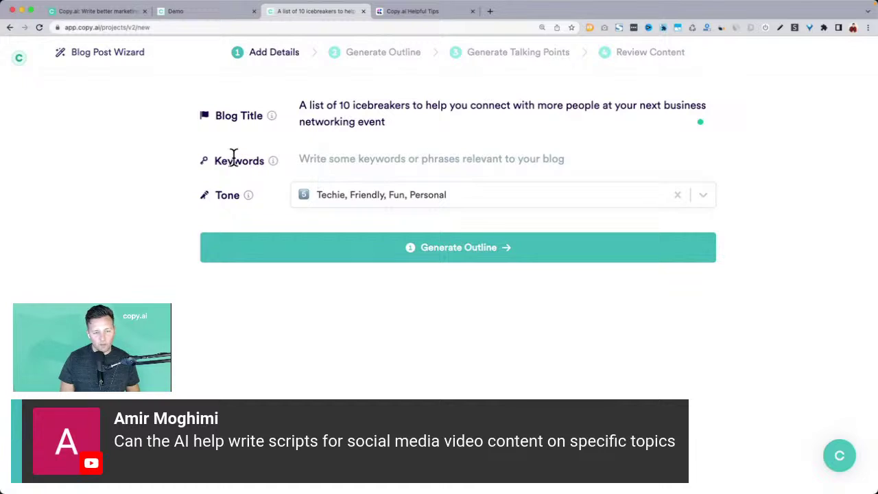
{"action": "left_click", "coordinate": [343, 259]}
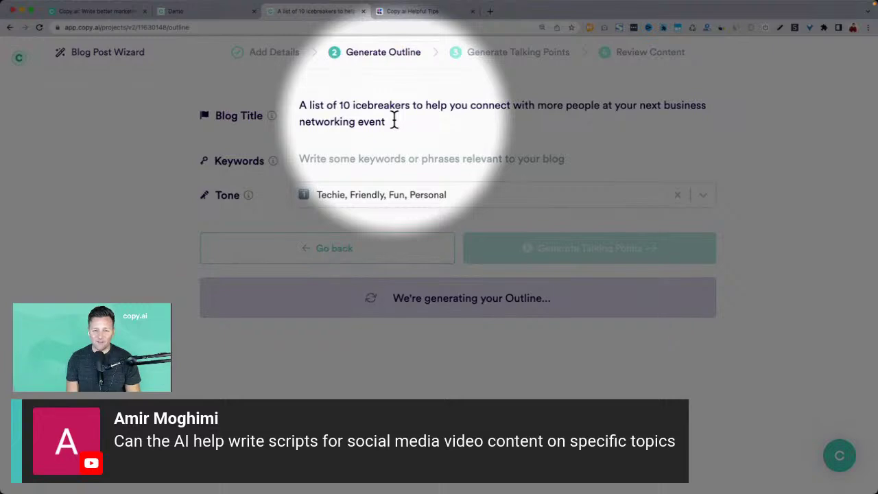
Review the sections of the generated outline and generate talking points for them
{"action": "scroll", "coordinate": [395, 120], "scroll_direction": "down", "scroll_amount": 1}
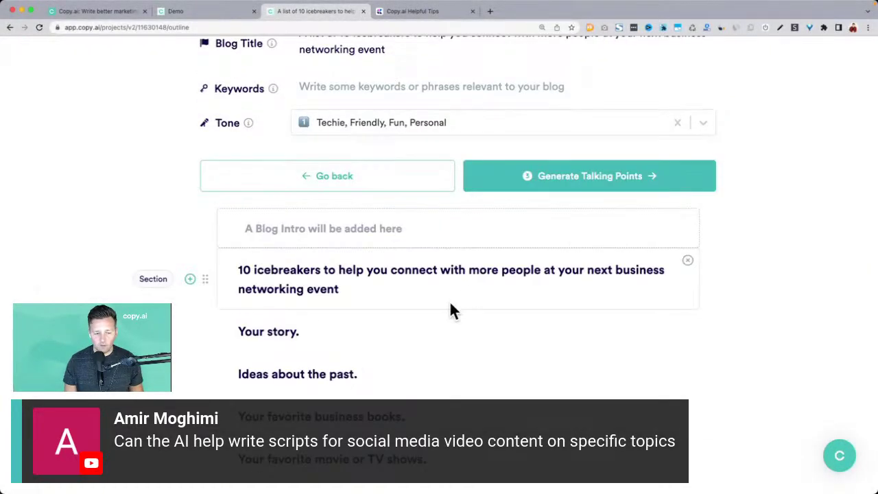
{"action": "scroll", "coordinate": [451, 310], "scroll_direction": "down", "scroll_amount": 2}
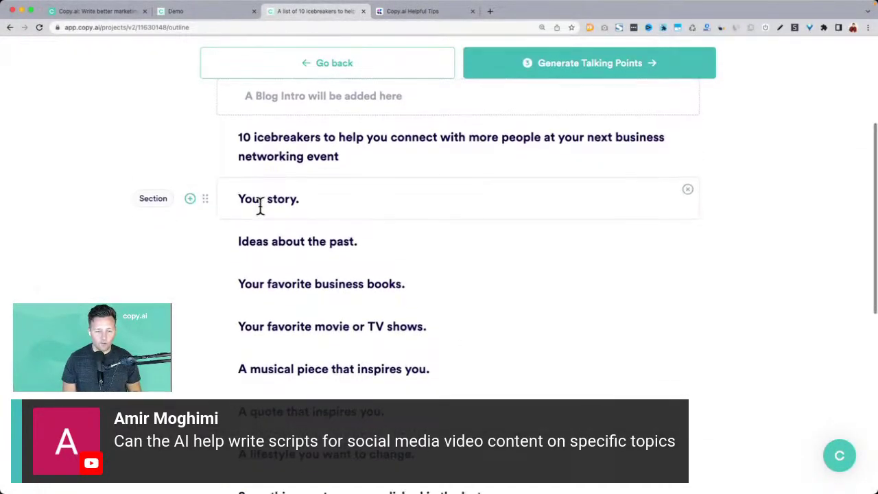
{"action": "scroll", "coordinate": [268, 218], "scroll_direction": "down", "scroll_amount": 1}
{"action": "scroll", "coordinate": [325, 247], "scroll_direction": "down", "scroll_amount": 1}
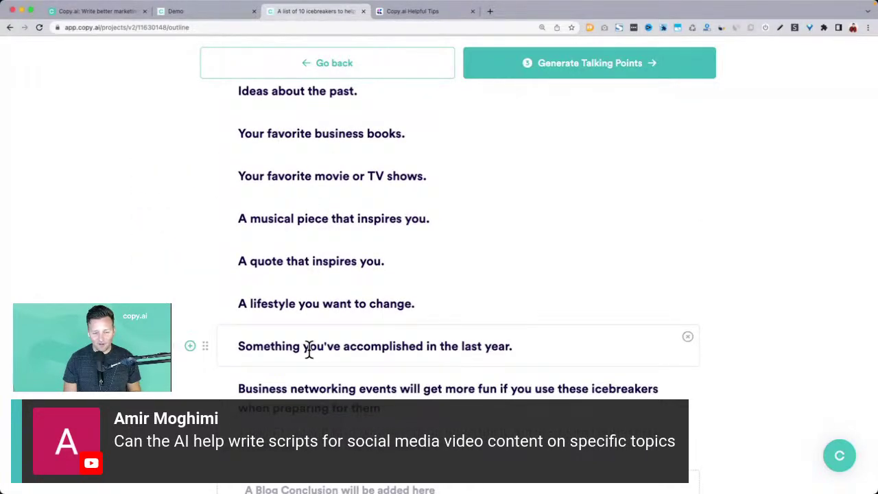
{"action": "scroll", "coordinate": [309, 349], "scroll_direction": "down", "scroll_amount": 1}
{"action": "scroll", "coordinate": [310, 351], "scroll_direction": "up", "scroll_amount": 2}
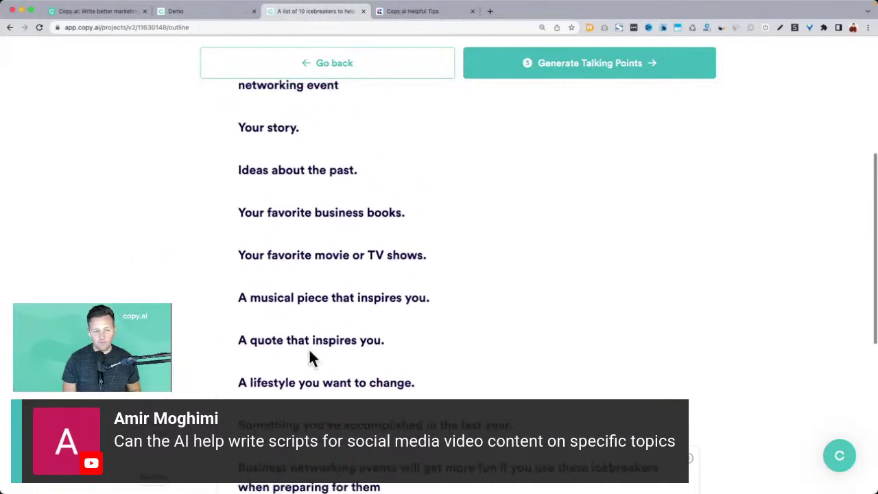
{"action": "scroll", "coordinate": [308, 206], "scroll_direction": "up", "scroll_amount": 2}
{"action": "left_click", "coordinate": [610, 107]}
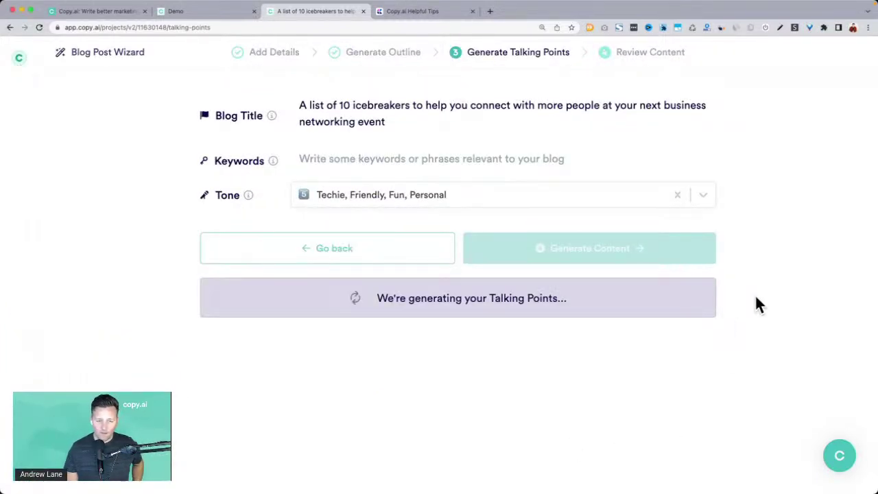
Look over the talking points under the first sections and generate the blog content
{"action": "scroll", "coordinate": [757, 302], "scroll_direction": "down", "scroll_amount": 2}
{"action": "scroll", "coordinate": [757, 305], "scroll_direction": "down", "scroll_amount": 4}
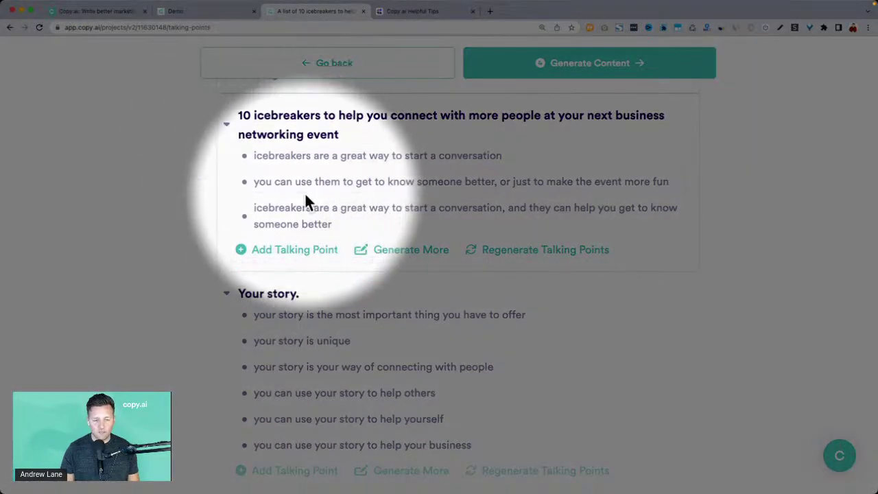
{"action": "scroll", "coordinate": [245, 182], "scroll_direction": "down", "scroll_amount": 3}
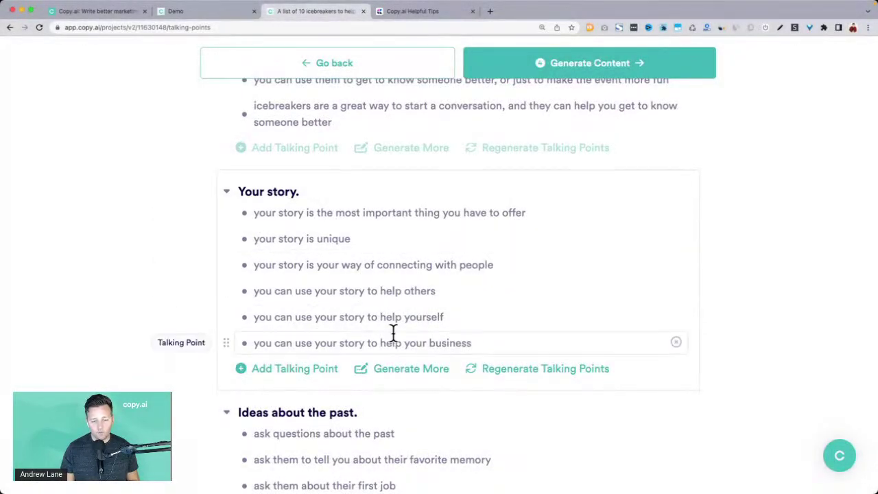
{"action": "scroll", "coordinate": [391, 332], "scroll_direction": "down", "scroll_amount": 5}
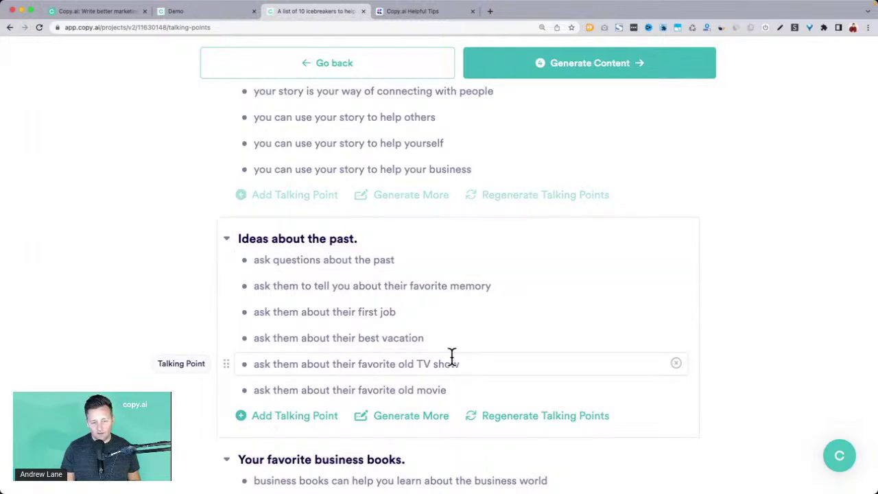
{"action": "scroll", "coordinate": [448, 355], "scroll_direction": "up", "scroll_amount": 4}
{"action": "left_click", "coordinate": [606, 63]}
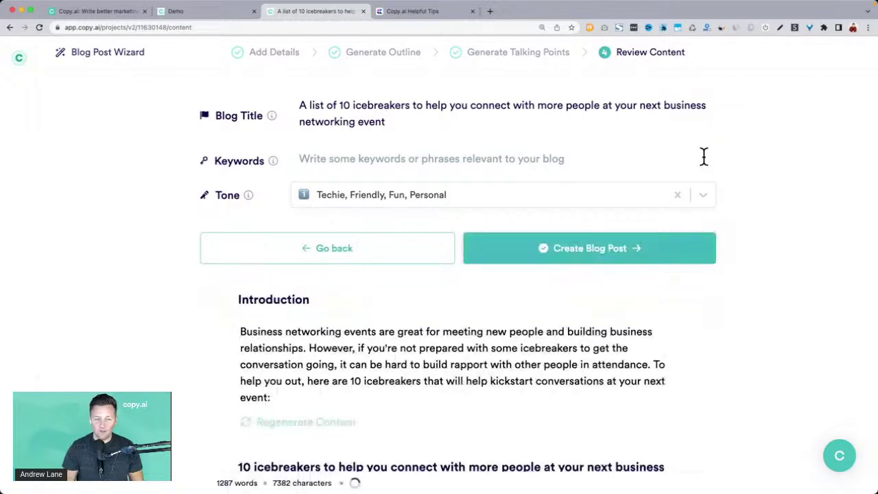
Read through the generated introduction and the opening paragraphs of the "10 icebreakers" section
{"action": "scroll", "coordinate": [704, 156], "scroll_direction": "down", "scroll_amount": 5}
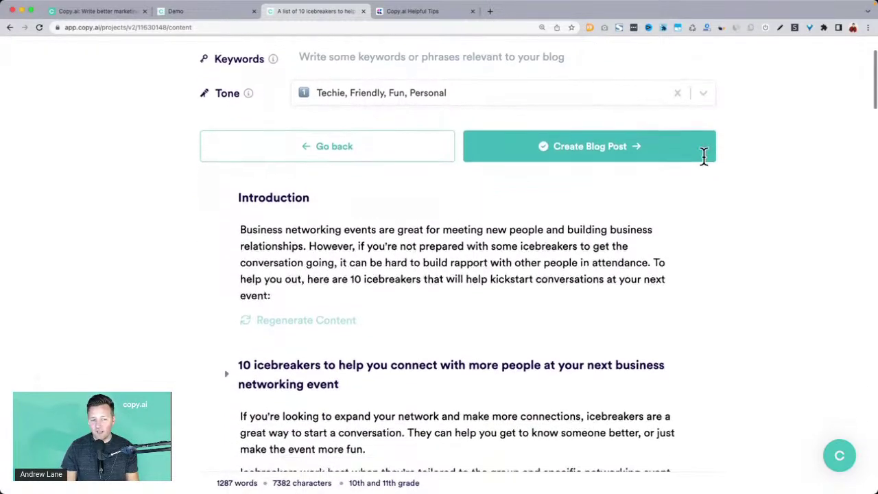
{"action": "scroll", "coordinate": [704, 157], "scroll_direction": "up", "scroll_amount": 1}
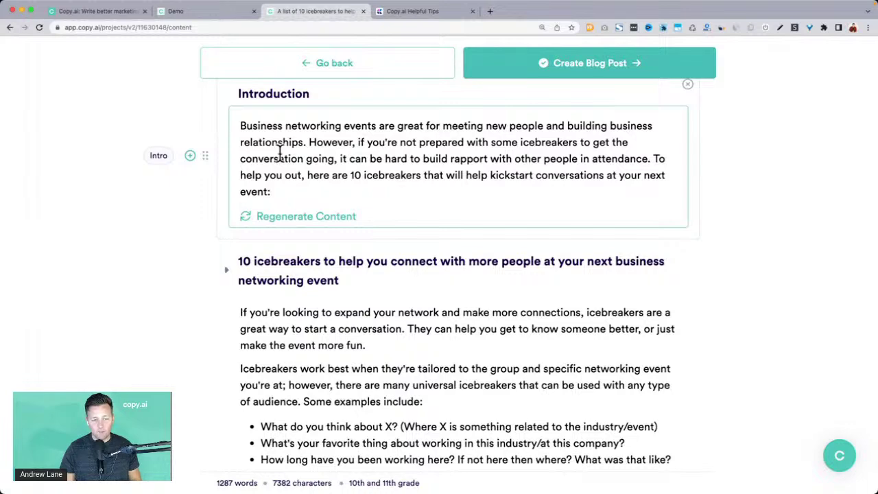
{"action": "scroll", "coordinate": [280, 153], "scroll_direction": "up", "scroll_amount": 5}
{"action": "scroll", "coordinate": [199, 162], "scroll_direction": "down", "scroll_amount": 2}
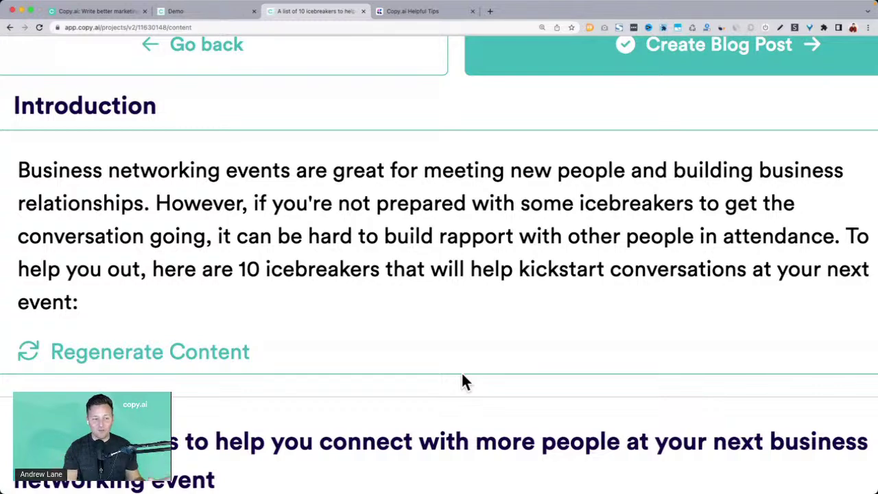
{"action": "scroll", "coordinate": [463, 380], "scroll_direction": "down", "scroll_amount": 4}
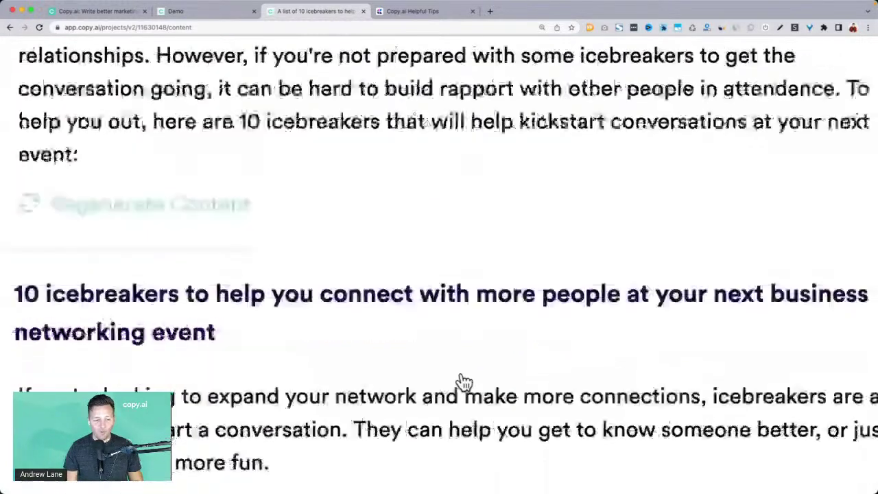
{"action": "scroll", "coordinate": [463, 378], "scroll_direction": "down", "scroll_amount": 2}
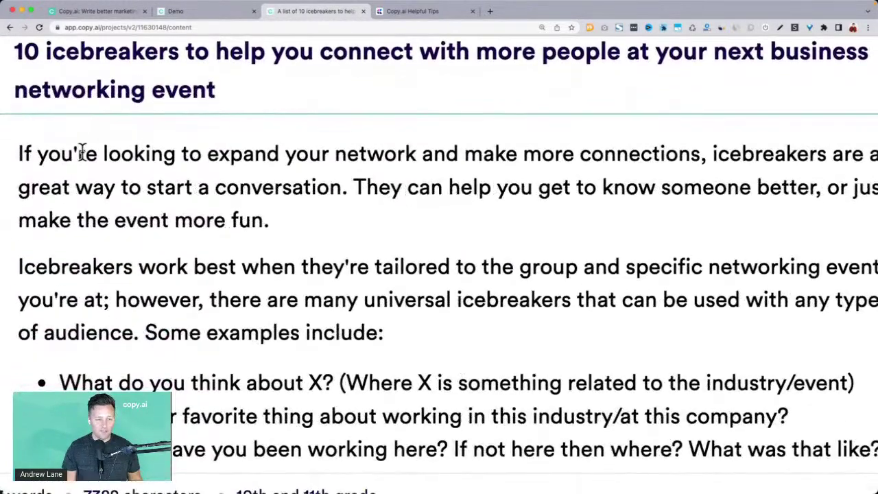
{"action": "scroll", "coordinate": [578, 188], "scroll_direction": "right", "scroll_amount": 1}
{"action": "scroll", "coordinate": [579, 189], "scroll_direction": "down", "scroll_amount": 1}
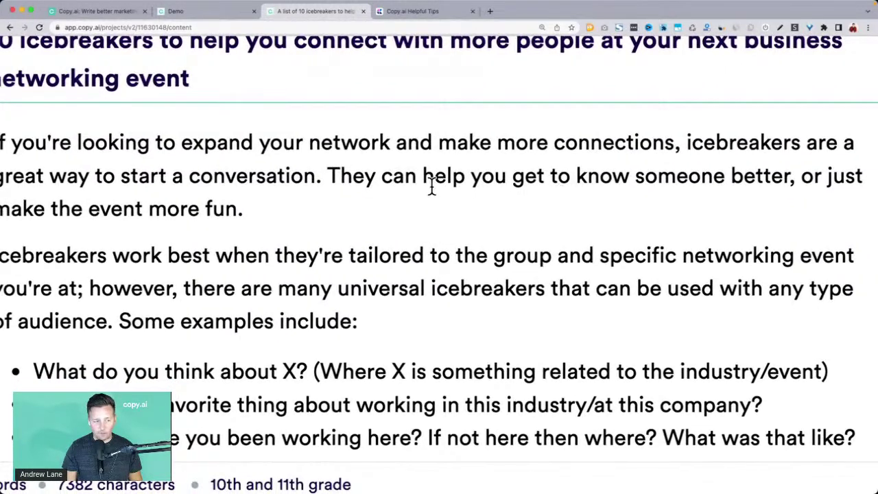
{"action": "scroll", "coordinate": [431, 186], "scroll_direction": "left", "scroll_amount": 1}
{"action": "scroll", "coordinate": [431, 186], "scroll_direction": "down", "scroll_amount": 1}
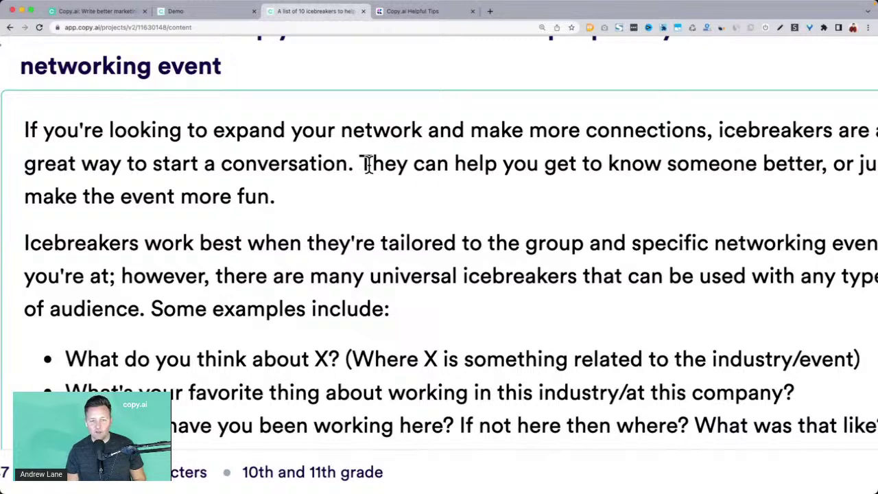
Shorten the first section's opening paragraph so it reads "icebreakers can help you get to know someone better"
{"action": "left_click_drag", "start_coordinate": [368, 165], "coordinate": [866, 130]}
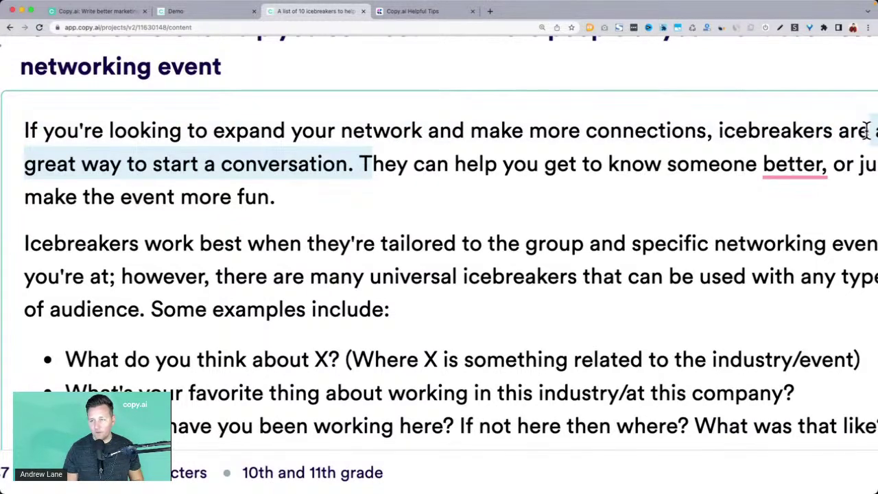
{"action": "key", "text": "BackSpace"}
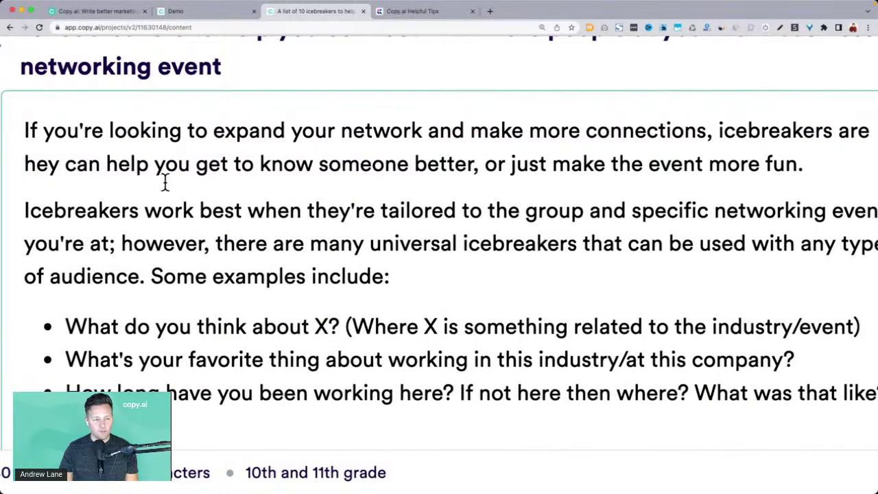
{"action": "double_click", "coordinate": [46, 164]}
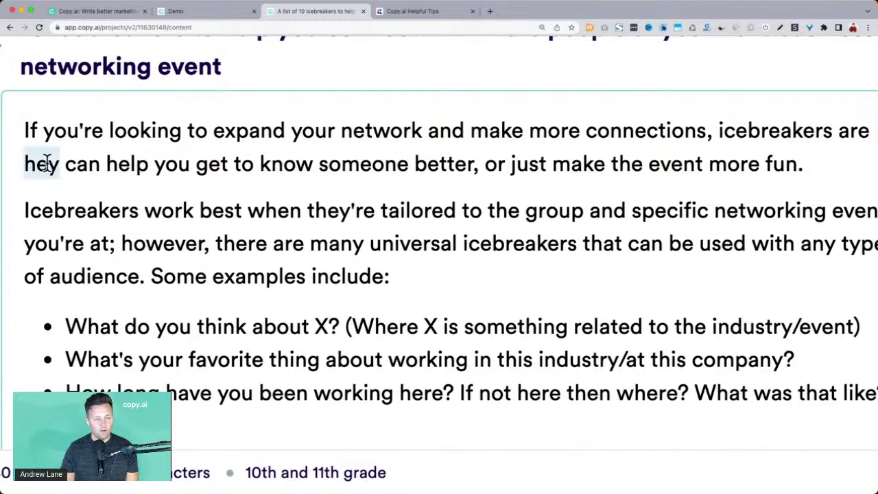
{"action": "key", "text": "BackSpace"}
{"action": "key", "text": "BackSpace"}
{"action": "key", "text": "BackSpace"}
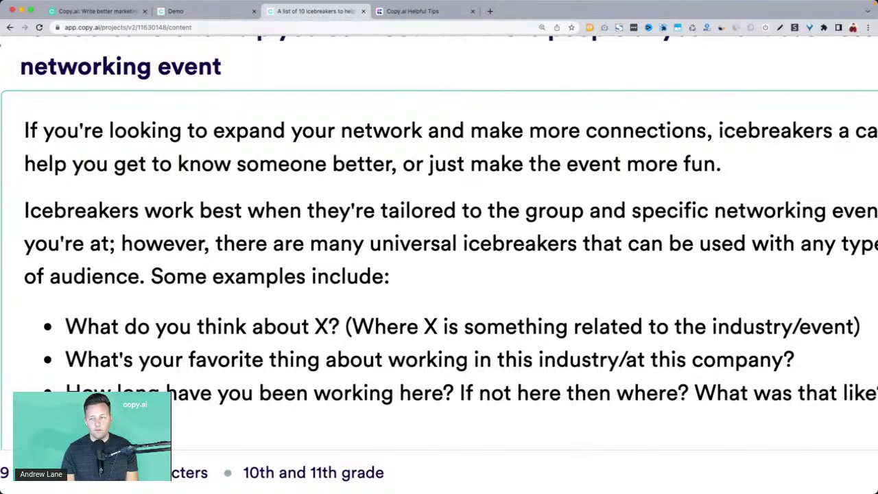
{"action": "key", "text": "BackSpace"}
Highlight the clause "If you're looking to expand your network and make more connections," in the first section, then clear the selection
{"action": "key", "text": "Left"}
{"action": "key", "text": "Left"}
{"action": "key", "text": "Left"}
{"action": "key", "text": "Left"}
{"action": "key", "text": "Left"}
{"action": "key", "text": "Left"}
{"action": "key", "text": "Left"}
{"action": "key", "text": "Left"}
{"action": "key", "text": "Left"}
{"action": "key", "text": "Left"}
{"action": "key", "text": "Left"}
{"action": "key", "text": "Left"}
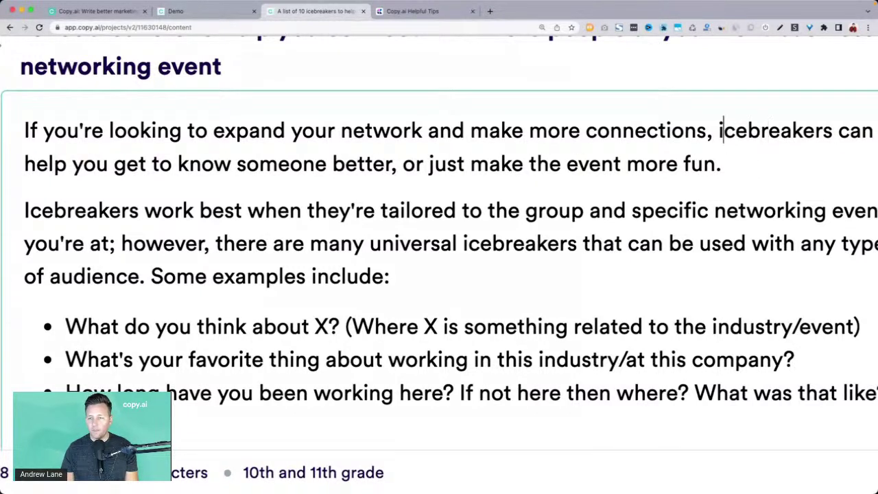
{"action": "key", "text": "super+shift+Left"}
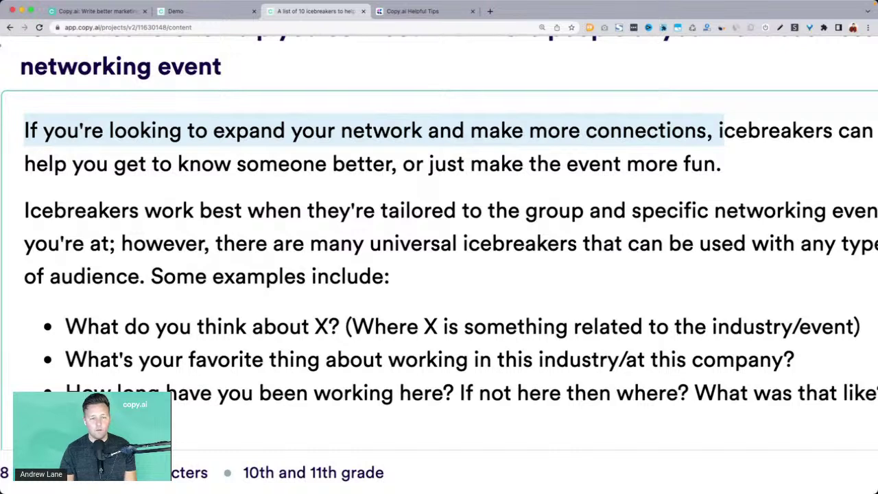
{"action": "left_click", "coordinate": [319, 199]}
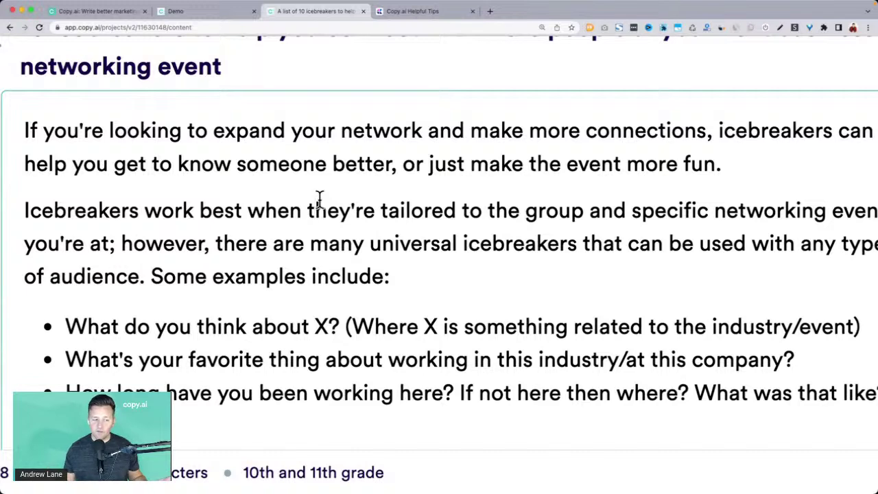
Read the rest of the first section with its example questions and the start of the "Your story." section
{"action": "scroll", "coordinate": [319, 199], "scroll_direction": "down", "scroll_amount": 1}
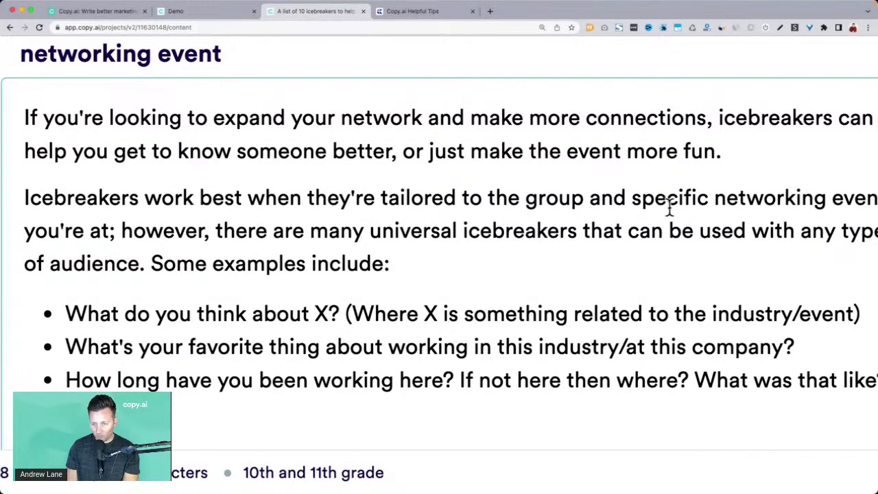
{"action": "scroll", "coordinate": [669, 206], "scroll_direction": "down", "scroll_amount": 4}
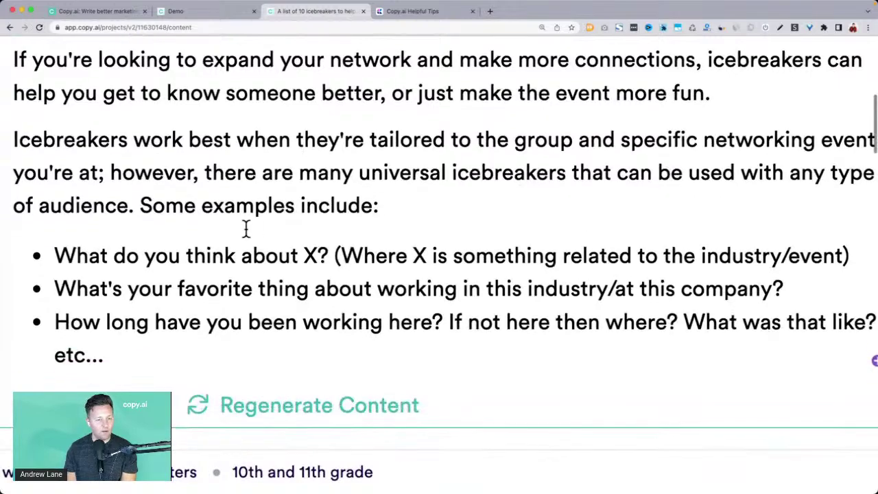
{"action": "scroll", "coordinate": [412, 234], "scroll_direction": "down", "scroll_amount": 5}
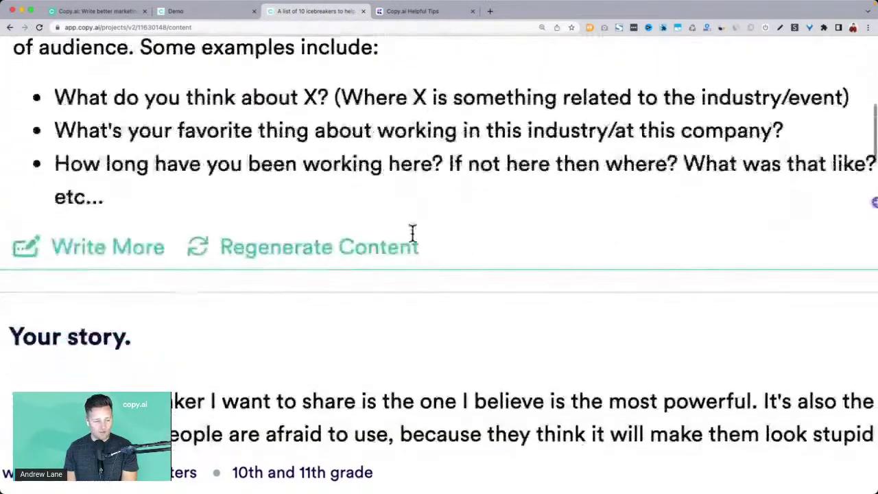
{"action": "scroll", "coordinate": [412, 234], "scroll_direction": "down", "scroll_amount": 8}
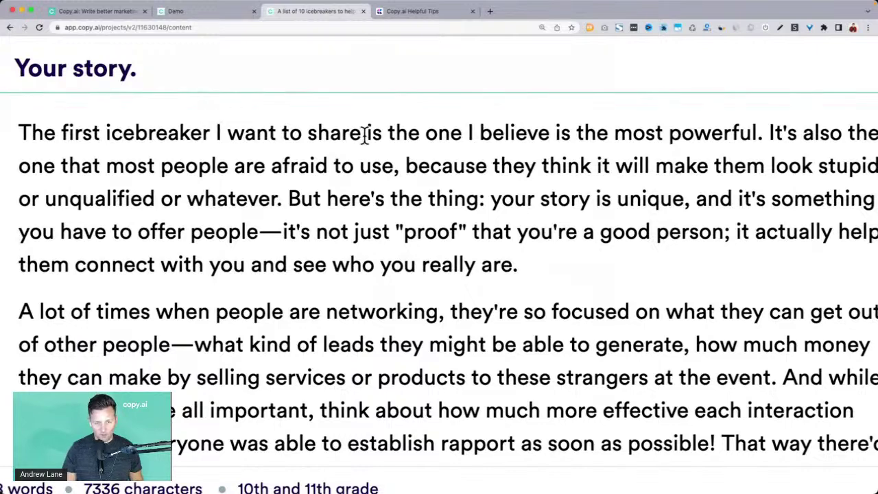
Read the "Your story." section, highlighting "A lot of times when people are networking, they're so focused on what they can get out of other people"
{"action": "scroll", "coordinate": [769, 132], "scroll_direction": "right", "scroll_amount": 2}
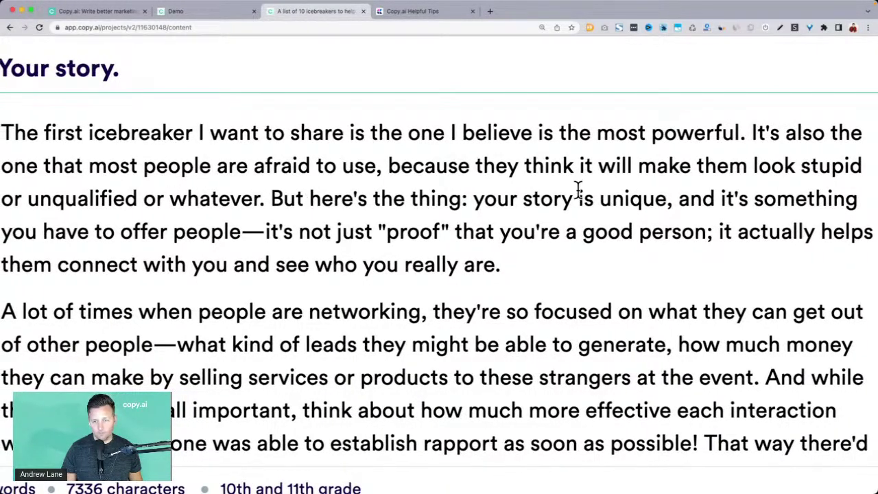
{"action": "scroll", "coordinate": [108, 211], "scroll_direction": "down", "scroll_amount": 5}
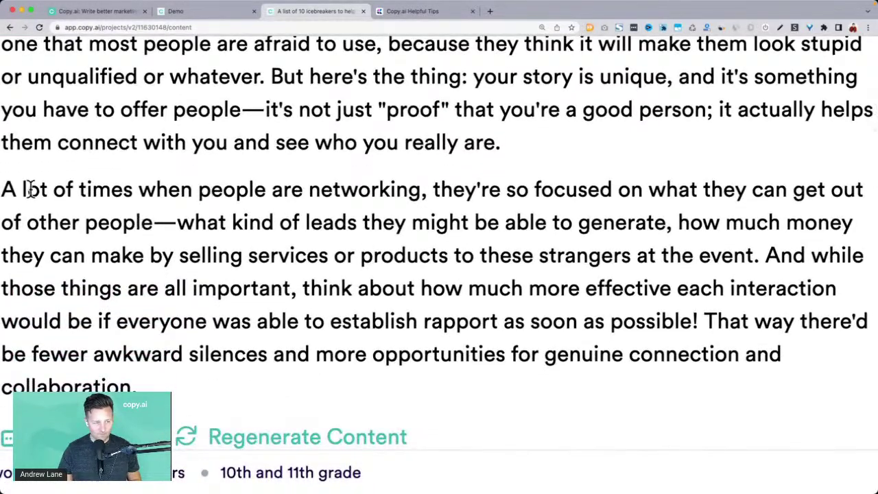
{"action": "left_click_drag", "start_coordinate": [6, 190], "coordinate": [158, 223]}
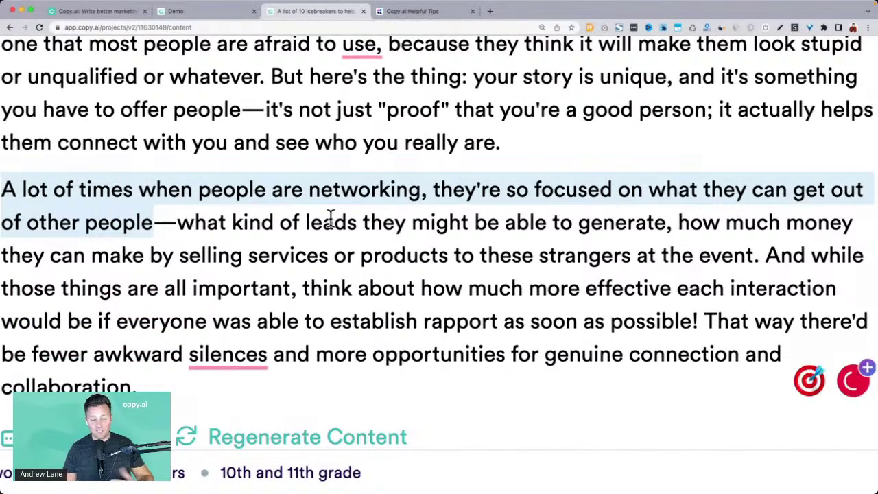
{"action": "scroll", "coordinate": [331, 219], "scroll_direction": "down", "scroll_amount": 5}
{"action": "right_click", "coordinate": [330, 219]}
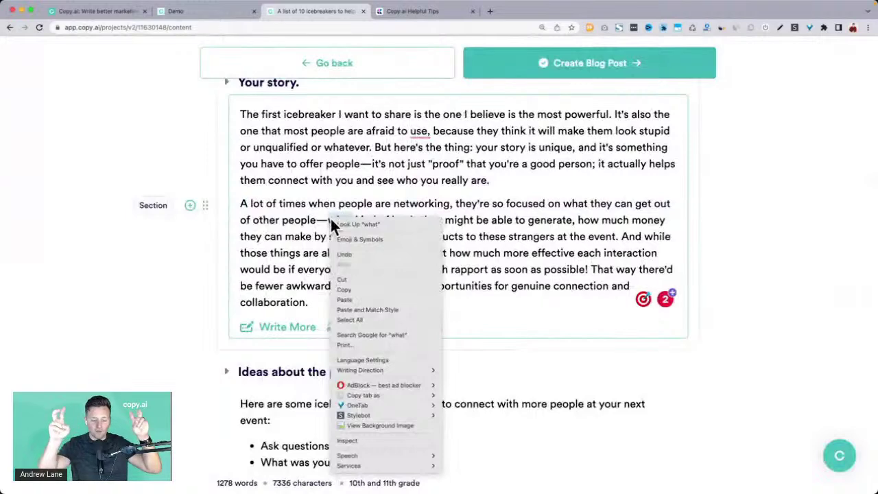
{"action": "left_click", "coordinate": [770, 252]}
Regenerate the content of the "Ideas about the past." section twice and extend it with Write More
{"action": "scroll", "coordinate": [769, 252], "scroll_direction": "down", "scroll_amount": 5}
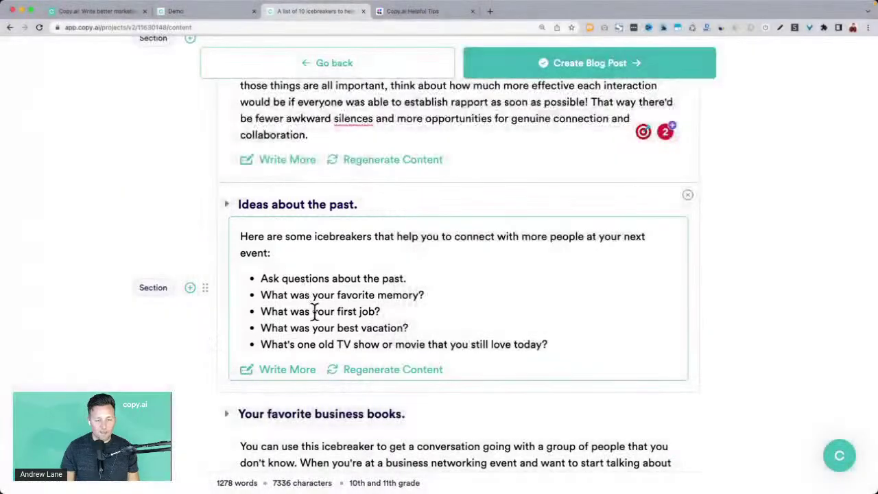
{"action": "left_click", "coordinate": [371, 375]}
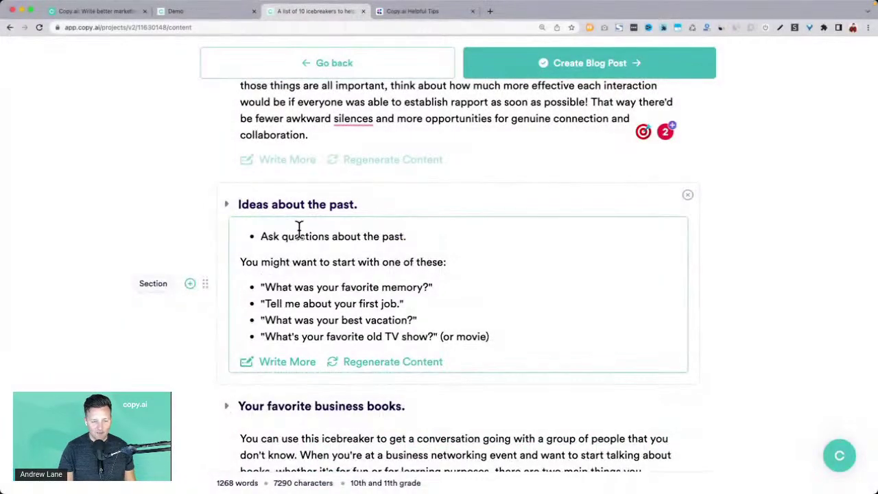
{"action": "left_click", "coordinate": [385, 364]}
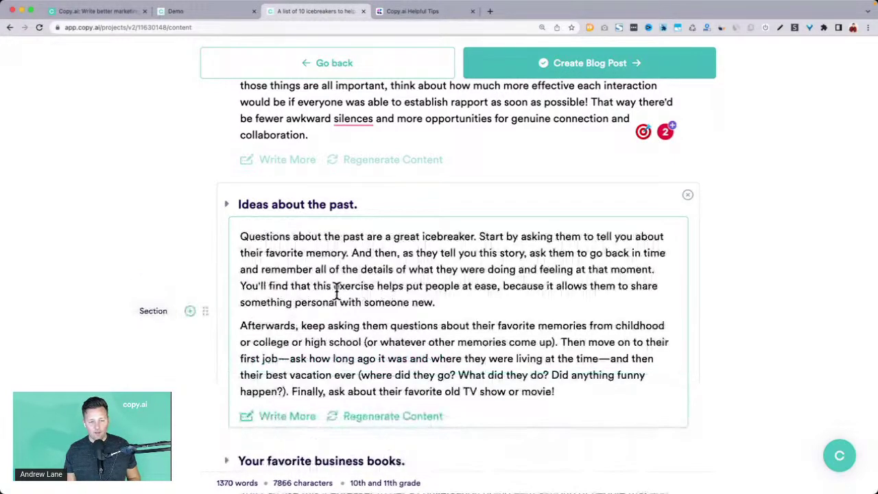
{"action": "scroll", "coordinate": [327, 366], "scroll_direction": "down", "scroll_amount": 1}
{"action": "scroll", "coordinate": [327, 365], "scroll_direction": "down", "scroll_amount": 4}
{"action": "left_click", "coordinate": [294, 339]}
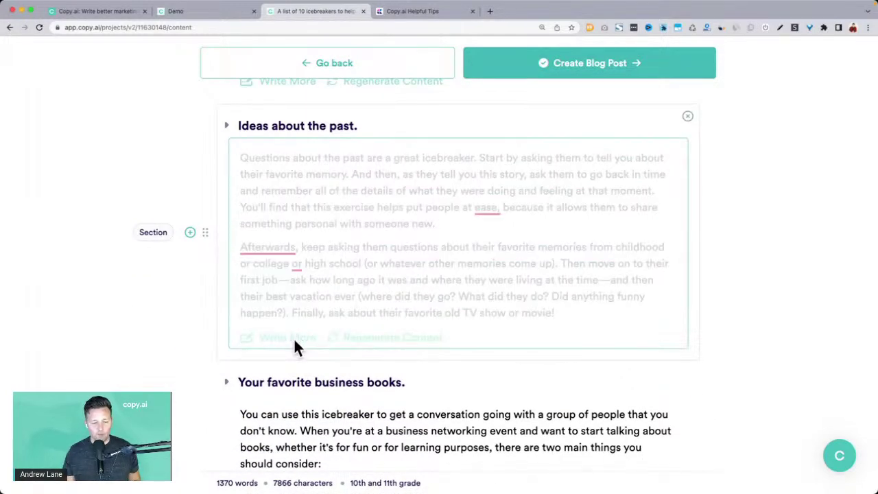
Review the remaining sections from "Your favorite business books." down to the Conclusion and create the blog post
{"action": "scroll", "coordinate": [295, 339], "scroll_direction": "down", "scroll_amount": 5}
{"action": "scroll", "coordinate": [304, 336], "scroll_direction": "down", "scroll_amount": 9}
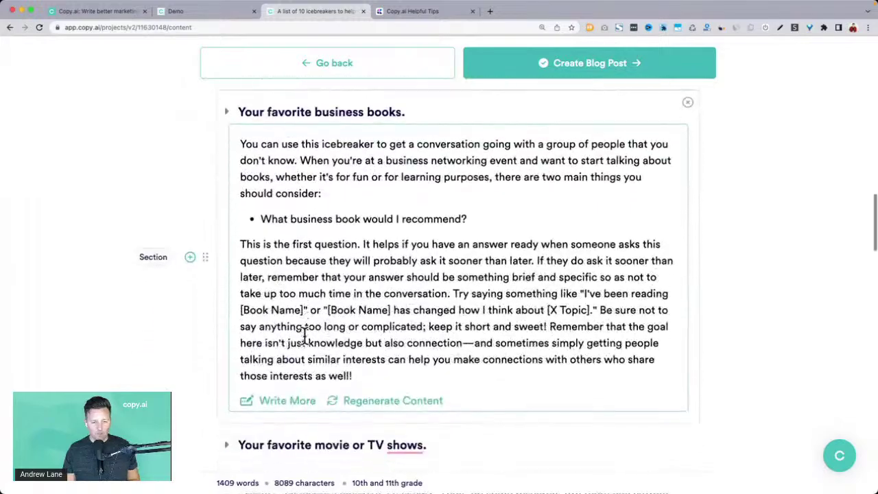
{"action": "scroll", "coordinate": [337, 286], "scroll_direction": "down", "scroll_amount": 10}
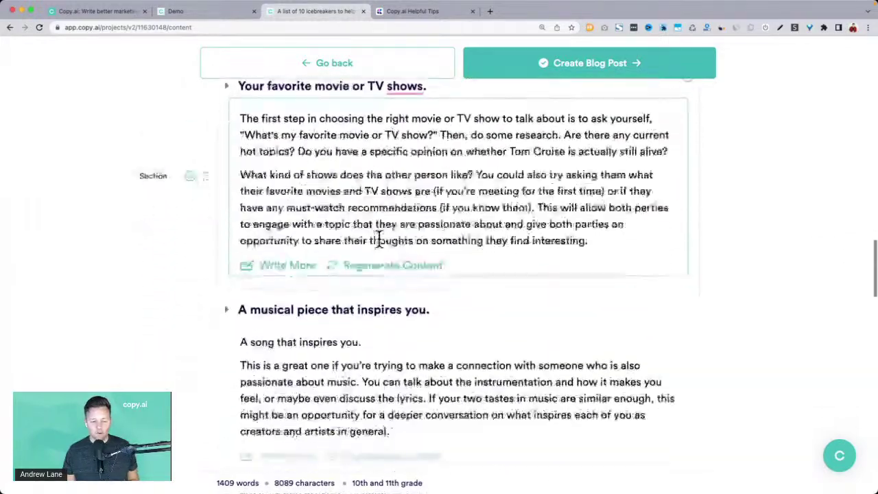
{"action": "scroll", "coordinate": [374, 310], "scroll_direction": "down", "scroll_amount": 13}
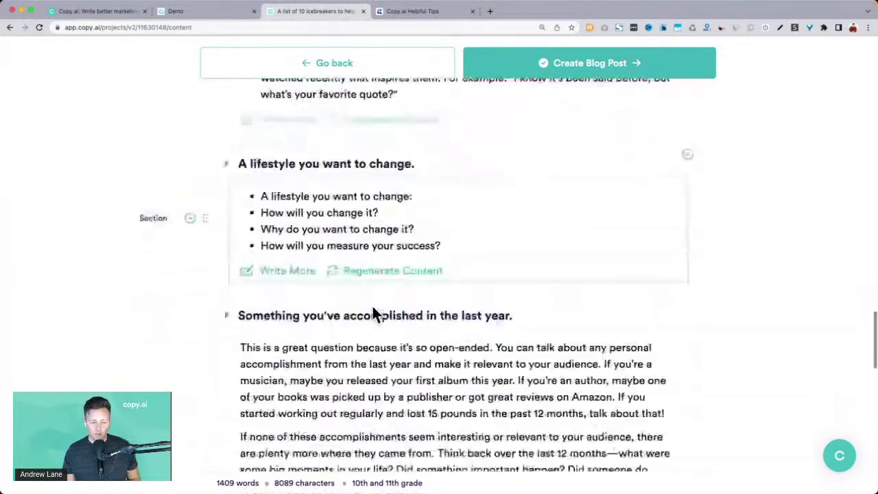
{"action": "scroll", "coordinate": [372, 307], "scroll_direction": "down", "scroll_amount": 5}
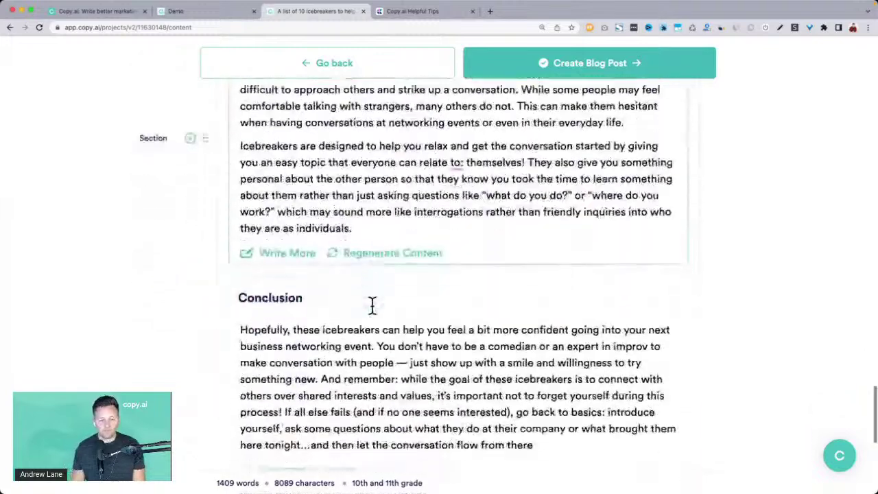
{"action": "scroll", "coordinate": [364, 341], "scroll_direction": "up", "scroll_amount": 5}
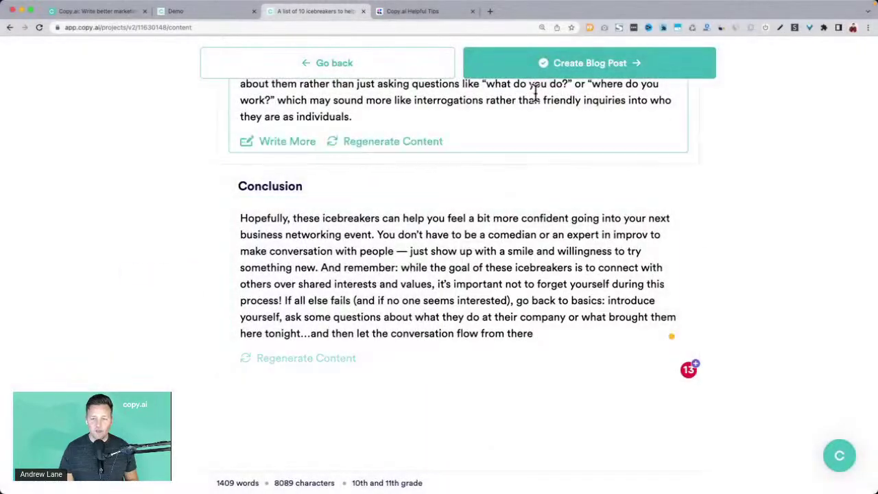
{"action": "left_click", "coordinate": [565, 65]}
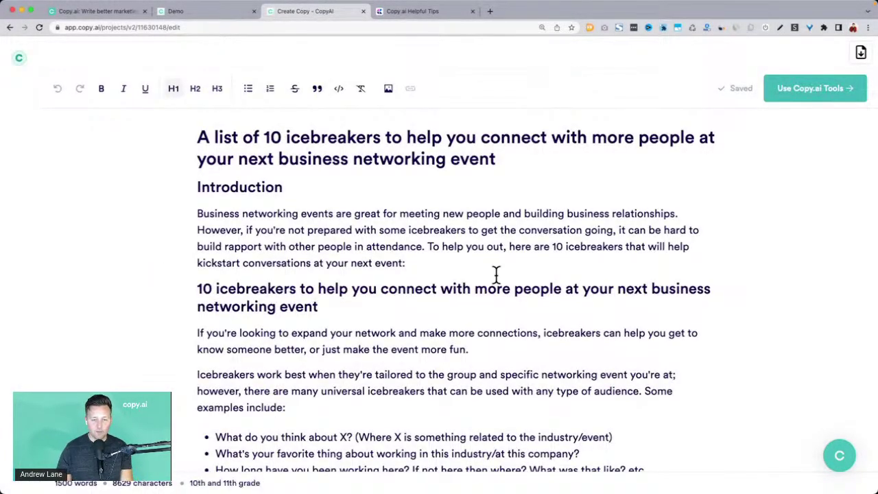
Request write-more suggestions at the end of the Conclusion, dismiss them, and close the last sentence with a period
{"action": "scroll", "coordinate": [496, 274], "scroll_direction": "down", "scroll_amount": 20}
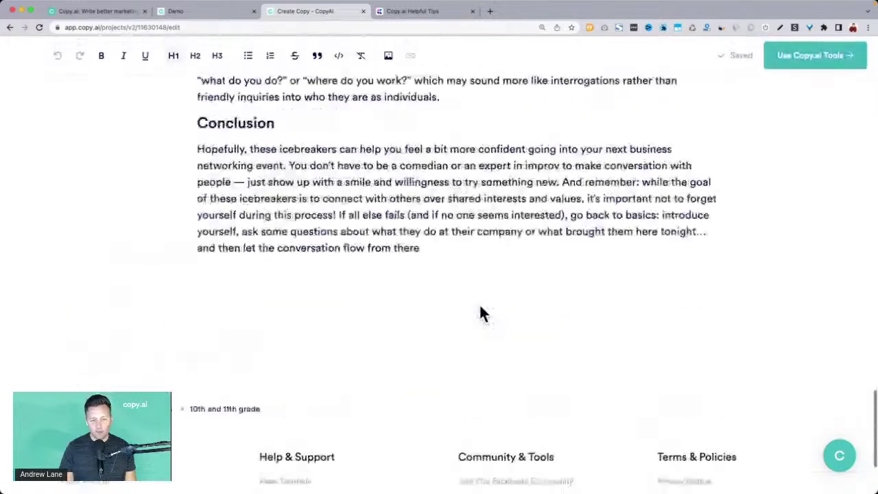
{"action": "scroll", "coordinate": [480, 310], "scroll_direction": "up", "scroll_amount": 1}
{"action": "left_click", "coordinate": [431, 280]}
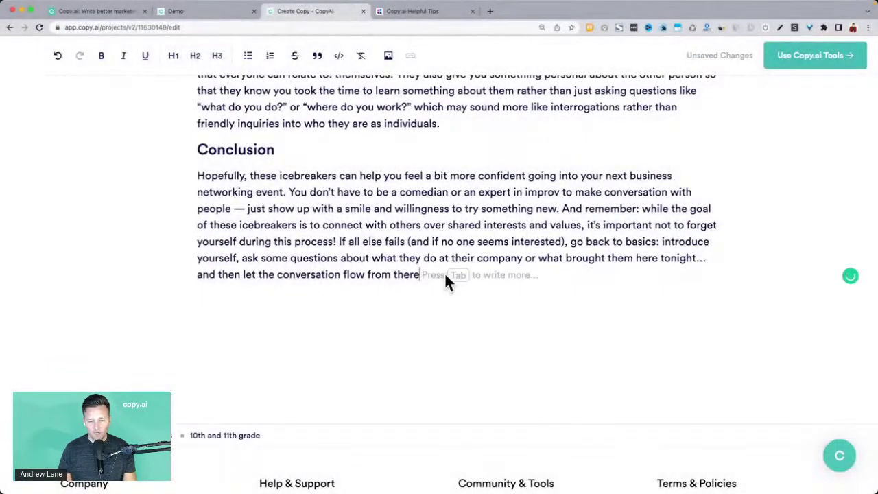
{"action": "key", "text": "Tab"}
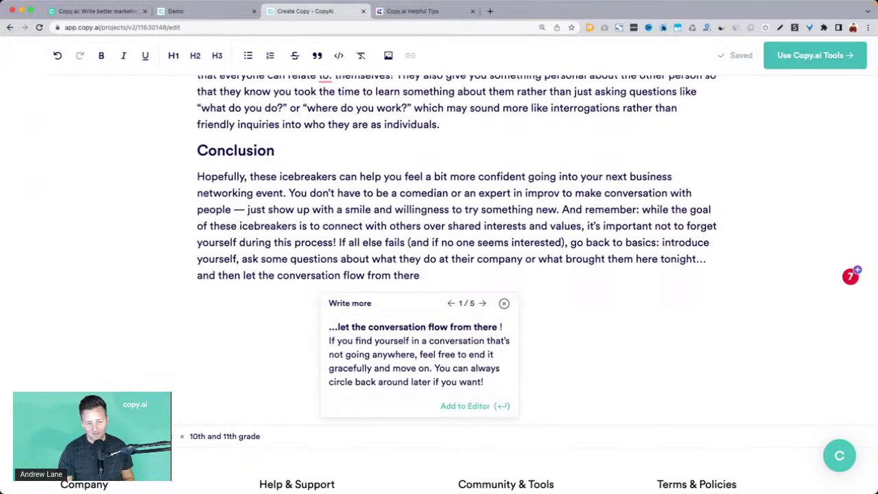
{"action": "left_click", "coordinate": [431, 278]}
{"action": "type", "text": "."}
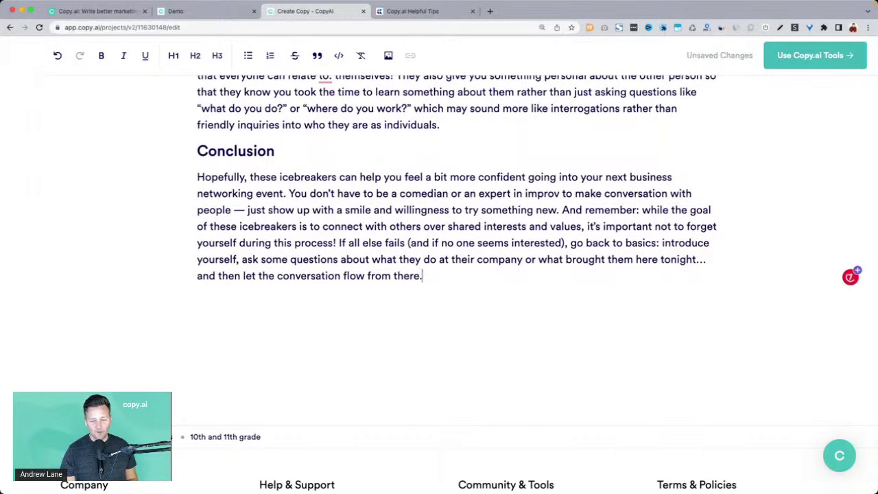
{"action": "scroll", "coordinate": [423, 126], "scroll_direction": "up", "scroll_amount": 2}
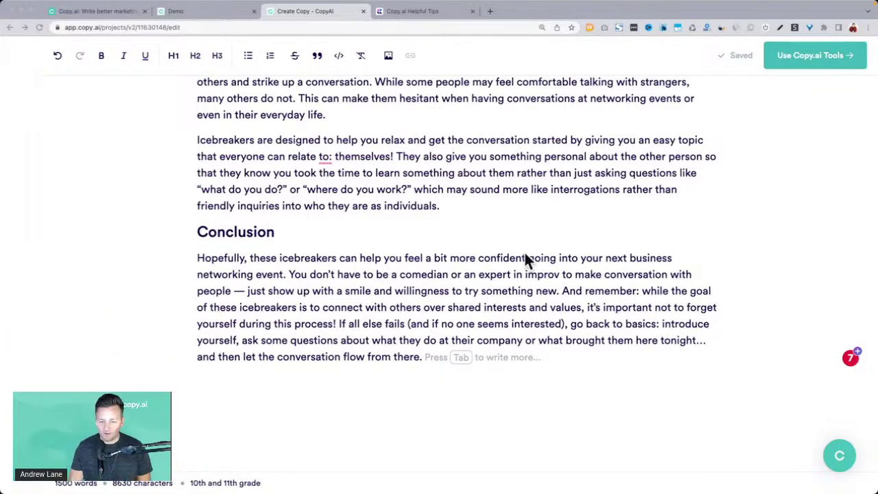
{"action": "left_click", "coordinate": [525, 253]}
{"action": "scroll", "coordinate": [525, 252], "scroll_direction": "up", "scroll_amount": 1}
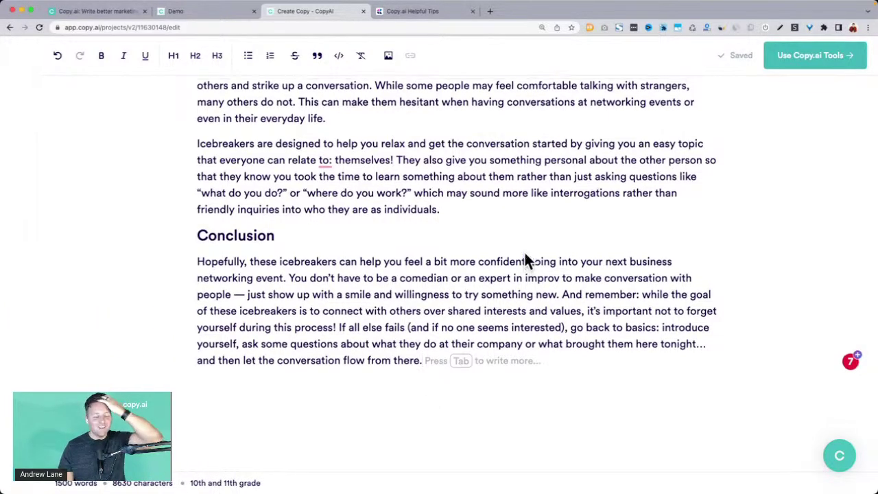
{"action": "scroll", "coordinate": [525, 257], "scroll_direction": "up", "scroll_amount": 3}
{"action": "scroll", "coordinate": [525, 258], "scroll_direction": "down", "scroll_amount": 3}
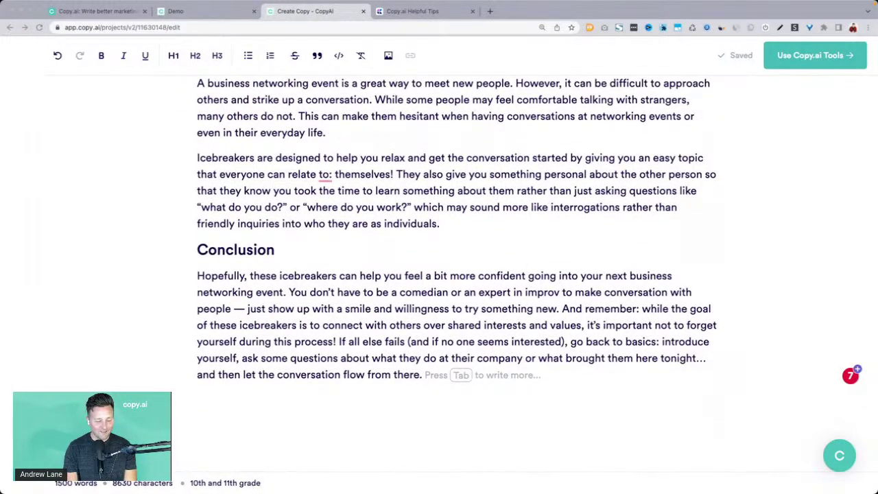
Select and copy the entire blog post, switch to Copyscape, and resize the two windows so Copyscape takes up most of the screen
{"action": "left_click", "coordinate": [343, 323]}
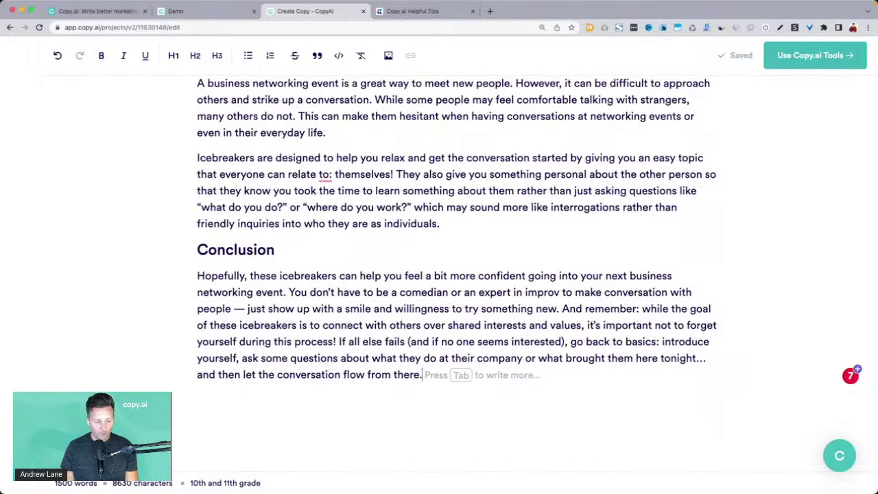
{"action": "key", "text": "super+a"}
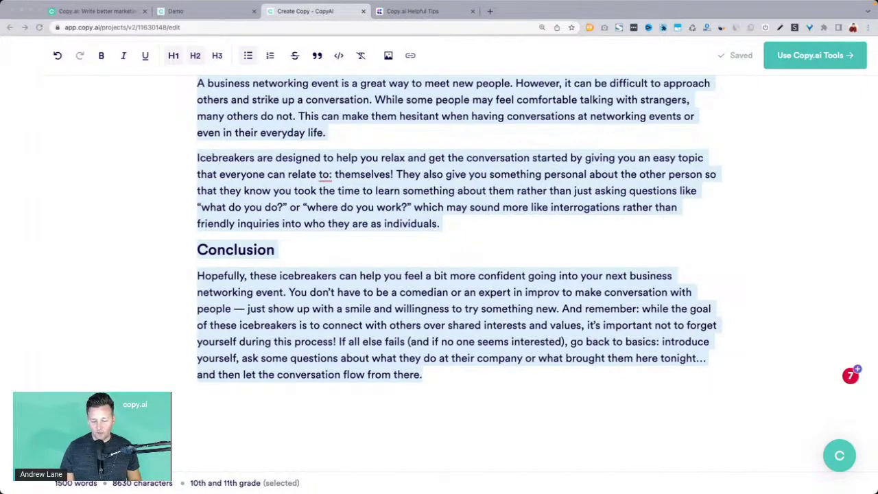
{"action": "left_click_drag", "start_coordinate": [693, 487], "coordinate": [874, 177]}
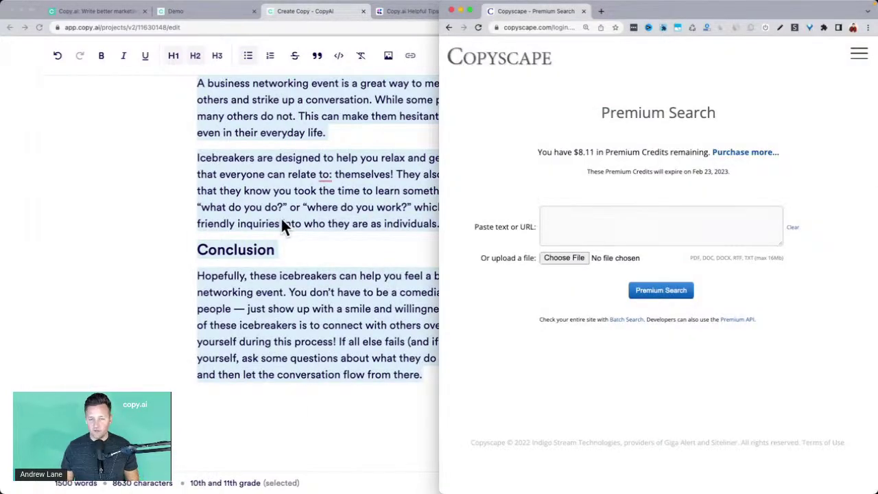
{"action": "left_click", "coordinate": [281, 217]}
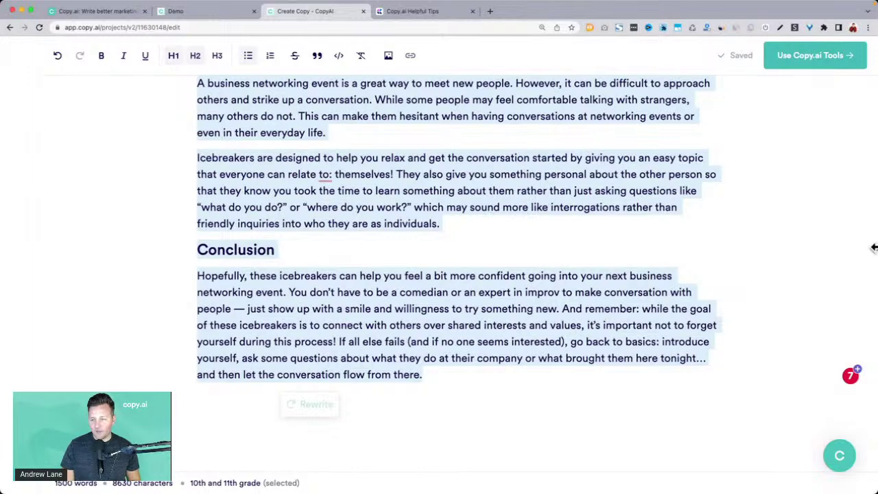
{"action": "left_click_drag", "start_coordinate": [874, 248], "coordinate": [760, 247]}
{"action": "left_click", "coordinate": [788, 252]}
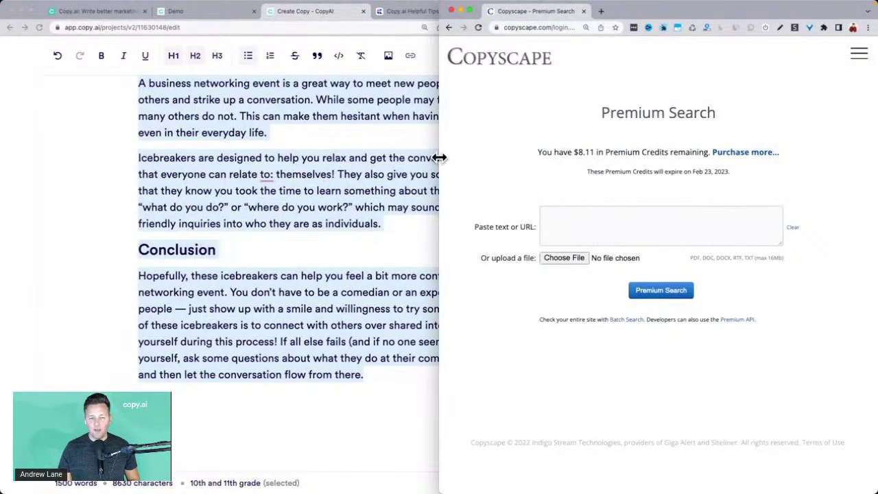
{"action": "left_click_drag", "start_coordinate": [439, 158], "coordinate": [254, 176]}
Paste the blog post into Copyscape's Premium Search, run the plagiarism check, and view the result
{"action": "left_click", "coordinate": [537, 257]}
{"action": "key", "text": "super+v"}
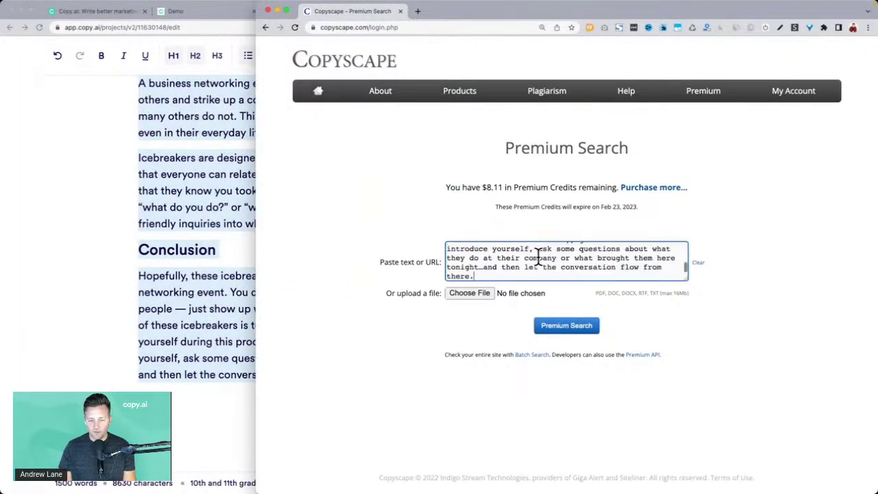
{"action": "left_click", "coordinate": [588, 330]}
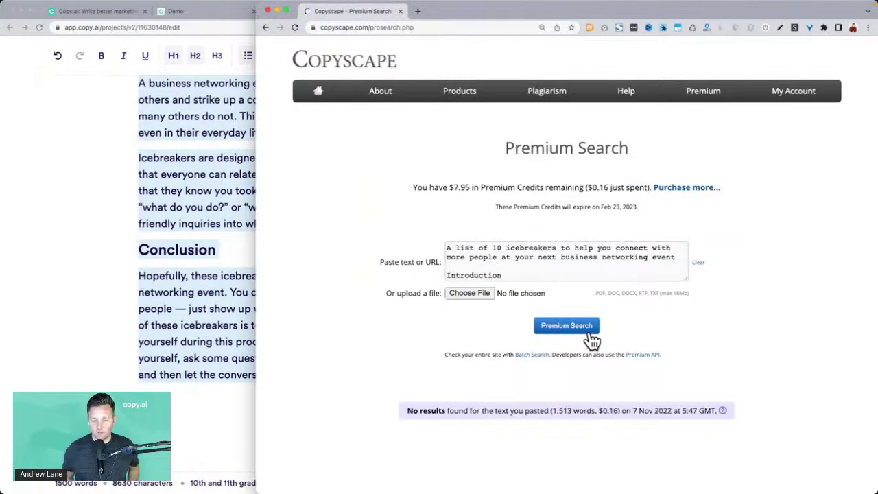
{"action": "scroll", "coordinate": [592, 340], "scroll_direction": "down", "scroll_amount": 2}
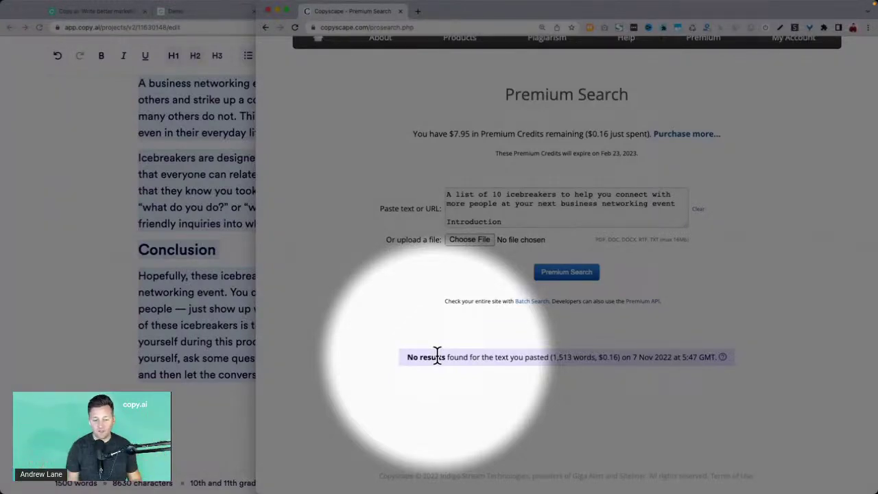
Look back through the blog post in Copy.ai up to its title and return to the Copyscape result
{"action": "scroll", "coordinate": [210, 277], "scroll_direction": "up", "scroll_amount": 3}
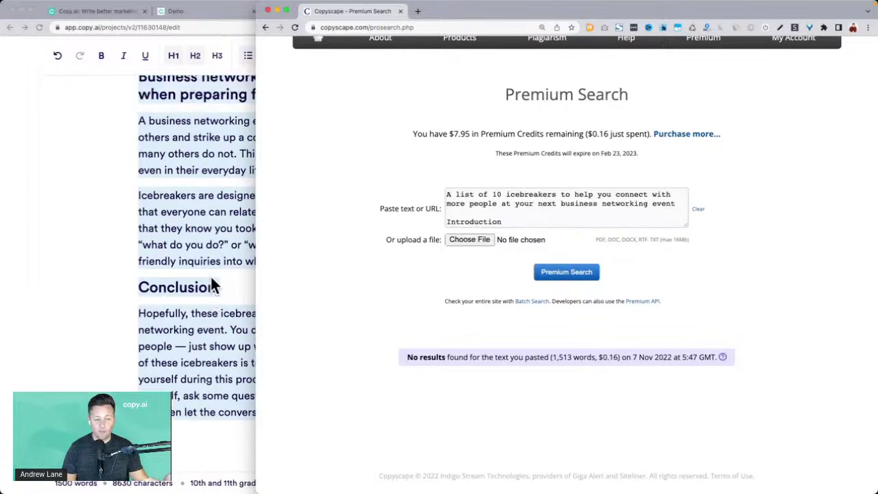
{"action": "left_click", "coordinate": [210, 274]}
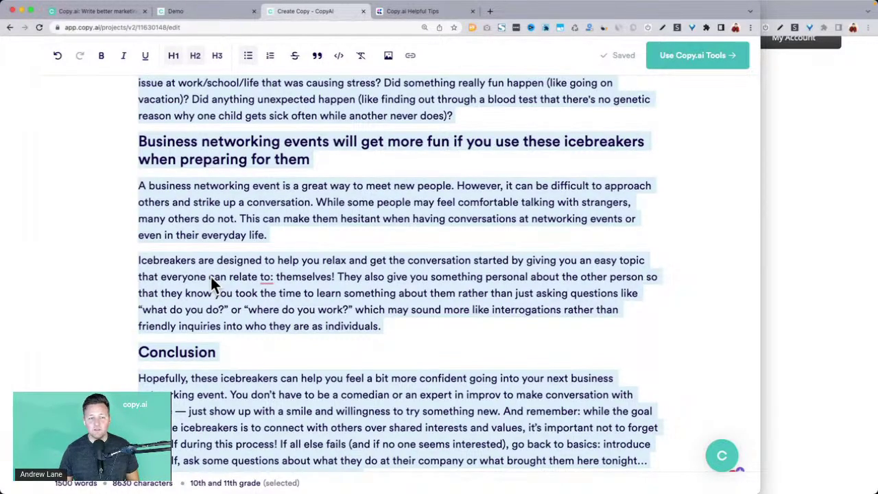
{"action": "scroll", "coordinate": [210, 275], "scroll_direction": "up", "scroll_amount": 10}
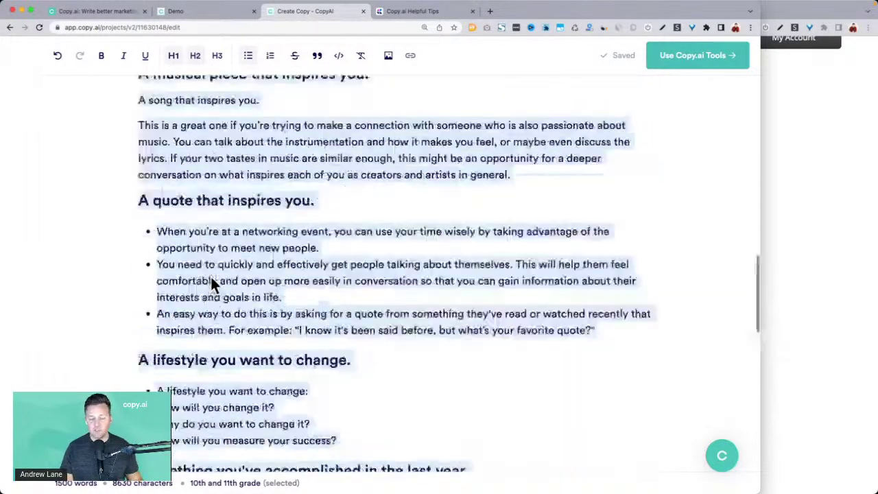
{"action": "scroll", "coordinate": [210, 275], "scroll_direction": "up", "scroll_amount": 10}
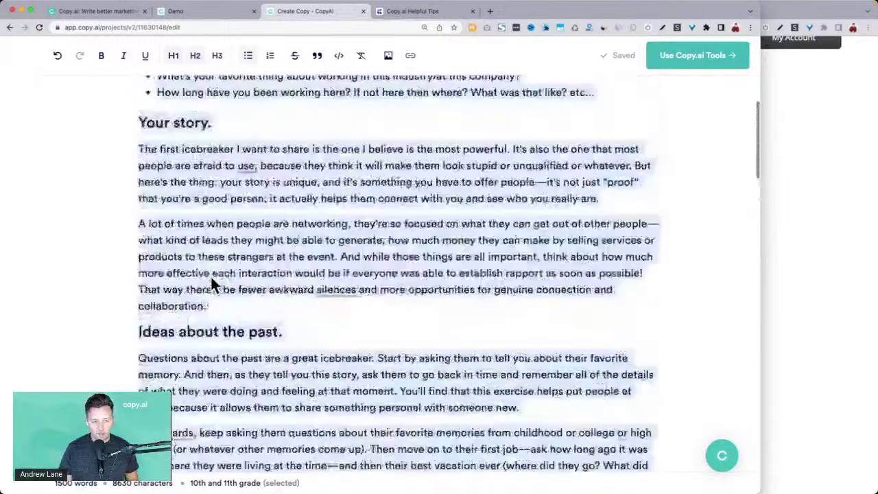
{"action": "scroll", "coordinate": [210, 274], "scroll_direction": "up", "scroll_amount": 10}
{"action": "left_click", "coordinate": [841, 141]}
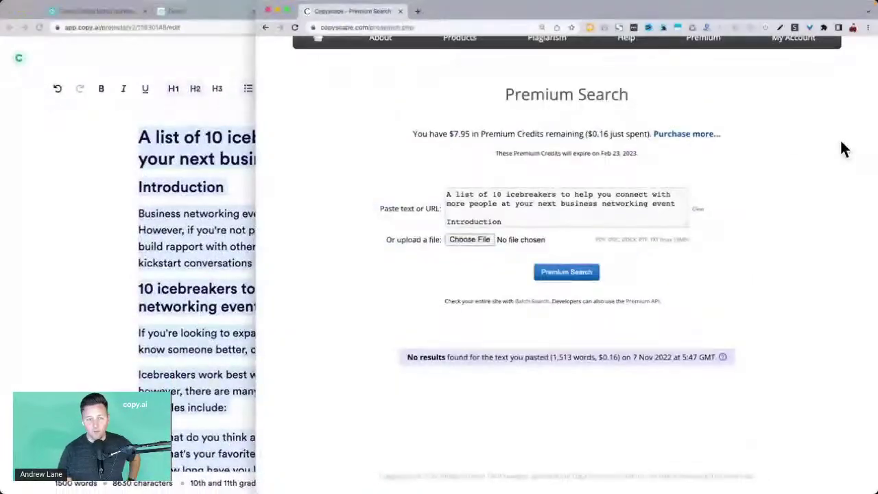
Leave the browser windows and switch to the full-screen presentation showing the "What Copy.ai Is Really Good At:" slide
{"action": "left_click", "coordinate": [216, 18]}
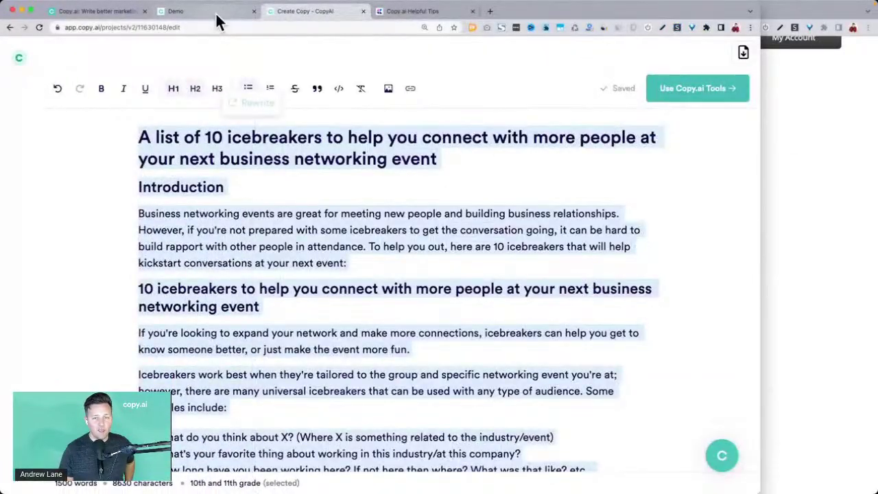
{"action": "key", "text": "ctrl+Up"}
{"action": "left_click", "coordinate": [506, 26]}
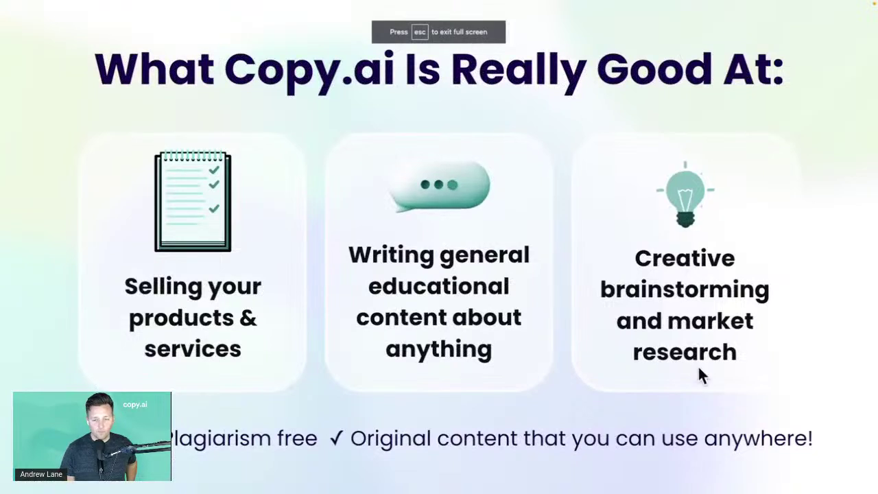